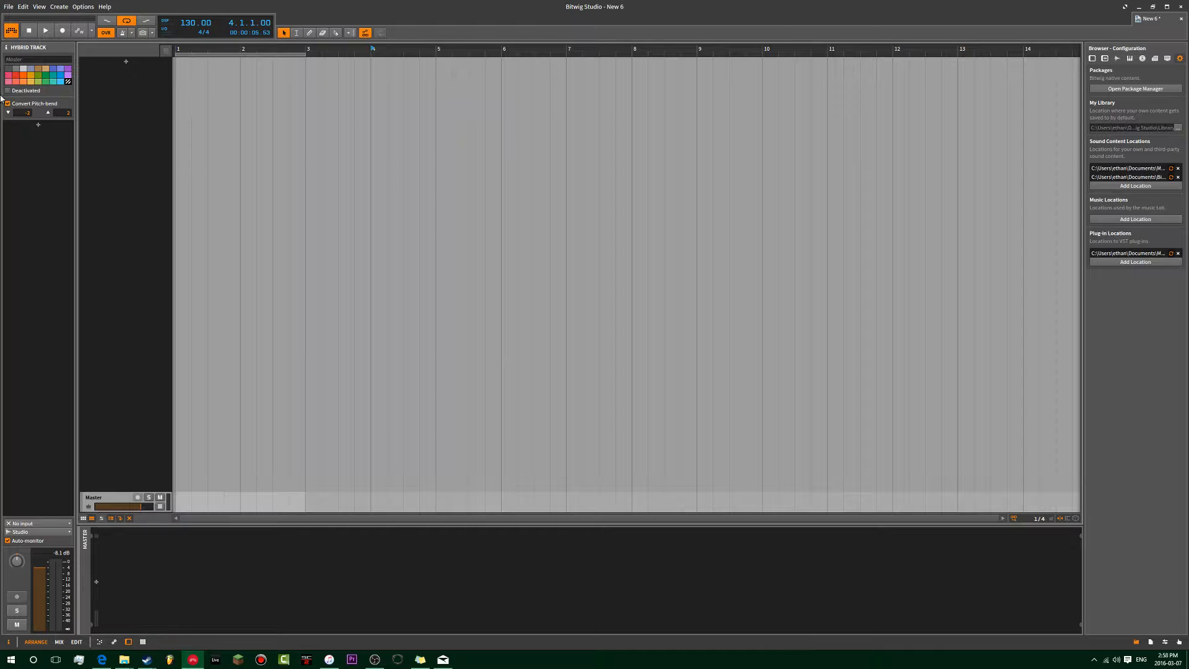
# - Bring up the sticky note with the topic list, review its entries, and move it out of view
pyautogui.hotkey('alt', 'Tab')
pyautogui.moveTo(769, 202); pyautogui.dragTo(645, 149)
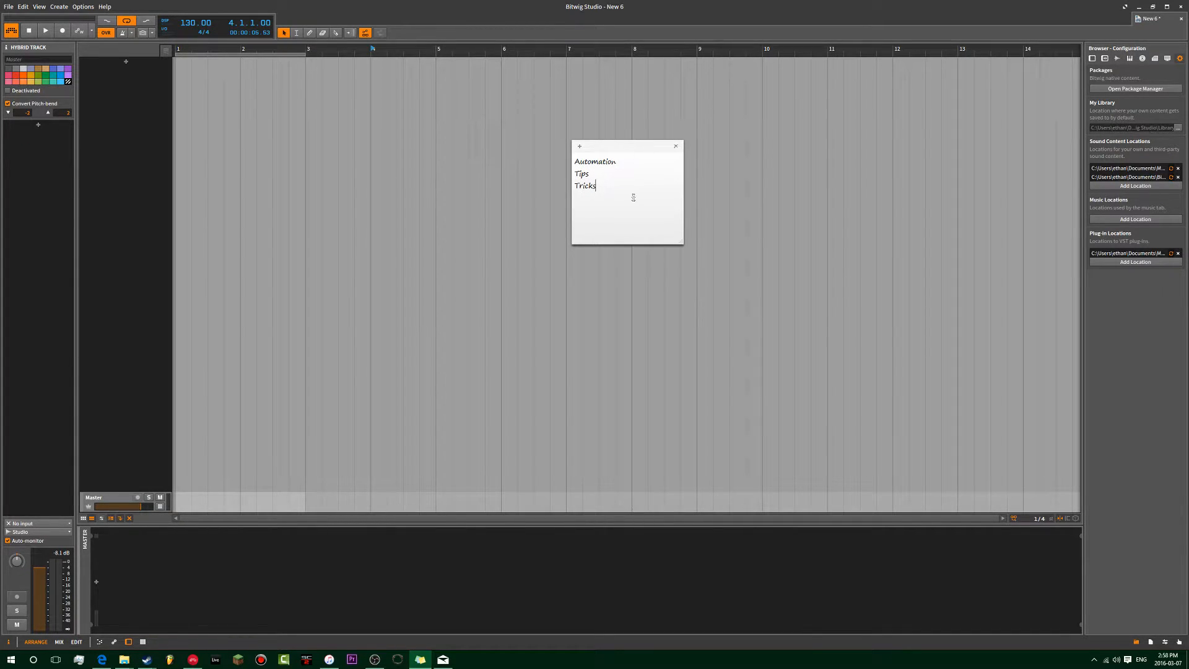
pyautogui.moveTo(632, 197); pyautogui.dragTo(575, 132)
pyautogui.click(608, 176)
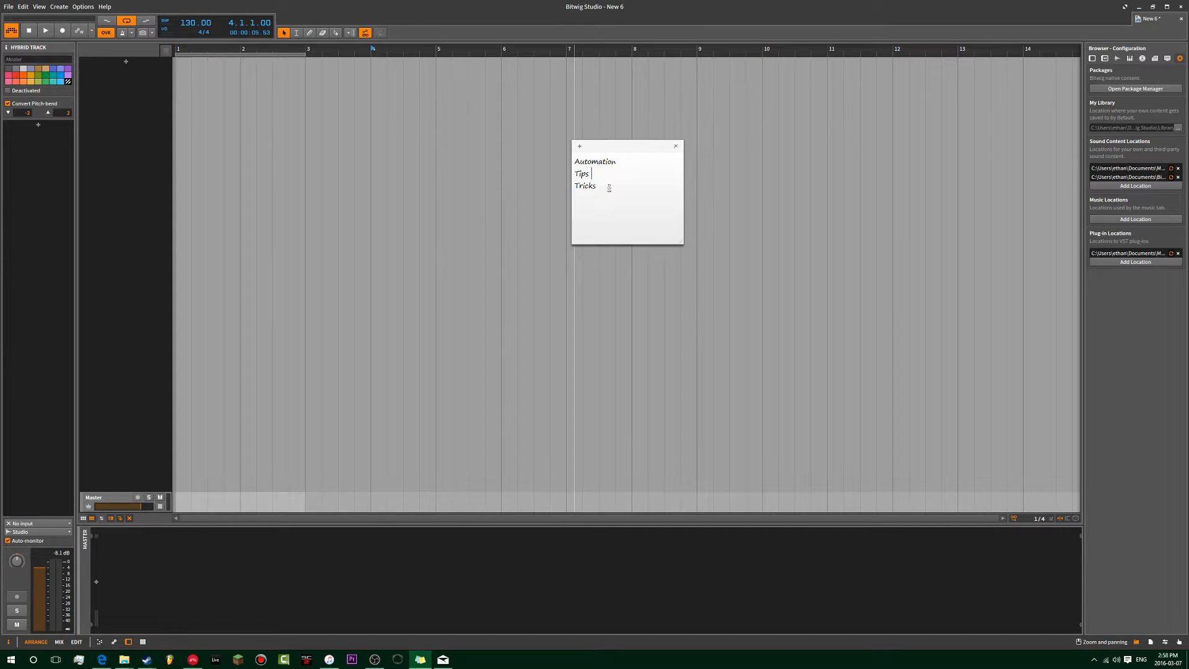
pyautogui.moveTo(639, 150); pyautogui.dragTo(0, 132)
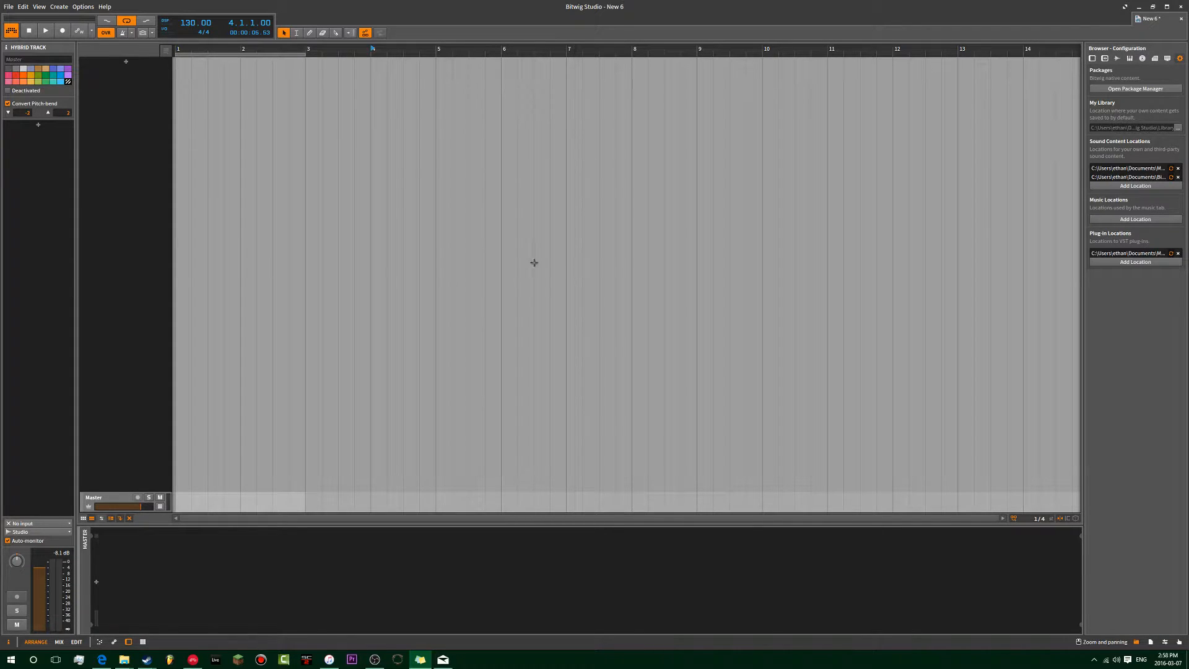
# - Set the play start position to bar 1 of the arranger timeline
pyautogui.click(177, 62)
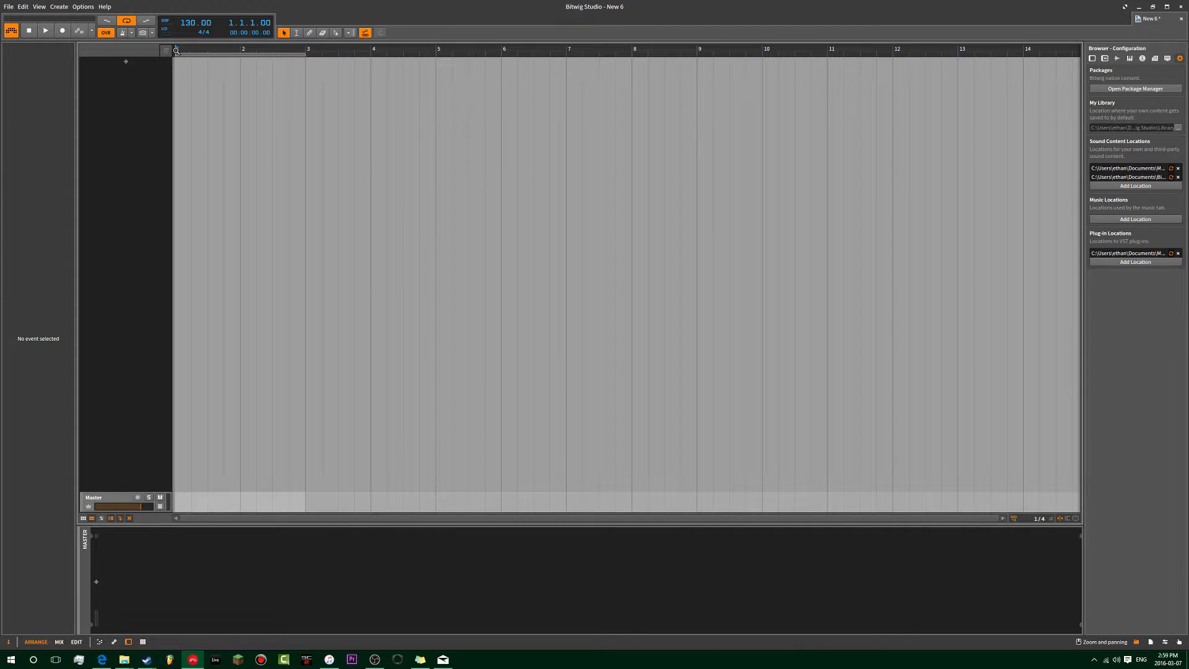
pyautogui.click(113, 90)
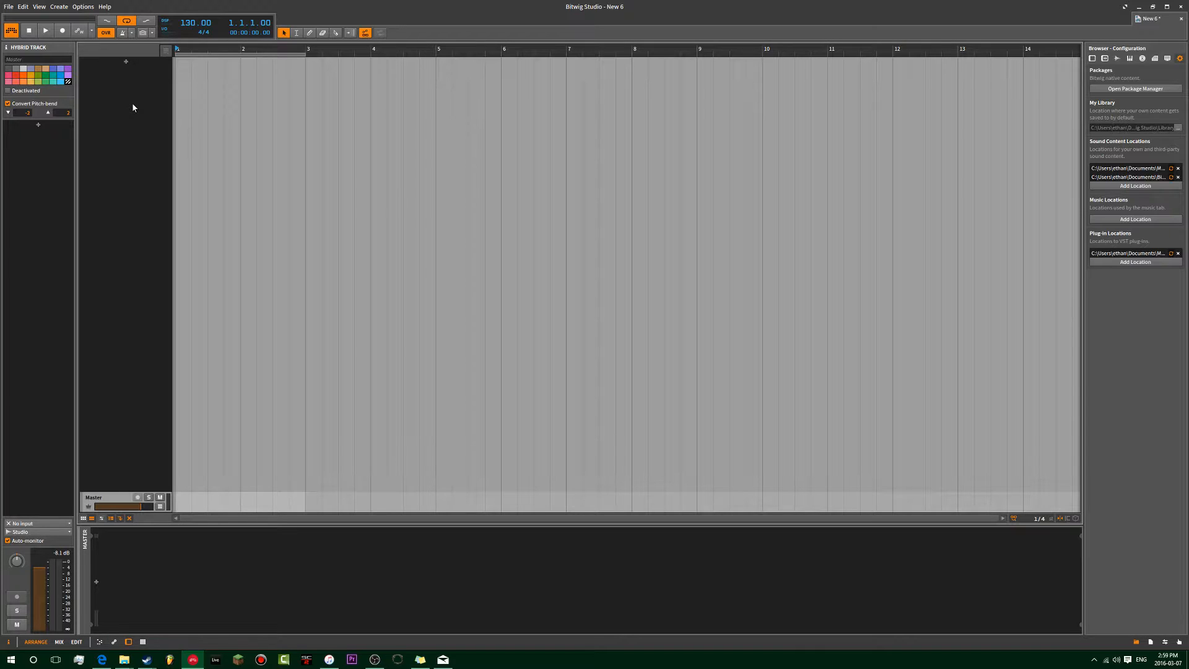
pyautogui.rightClick(131, 104)
pyautogui.click(121, 103)
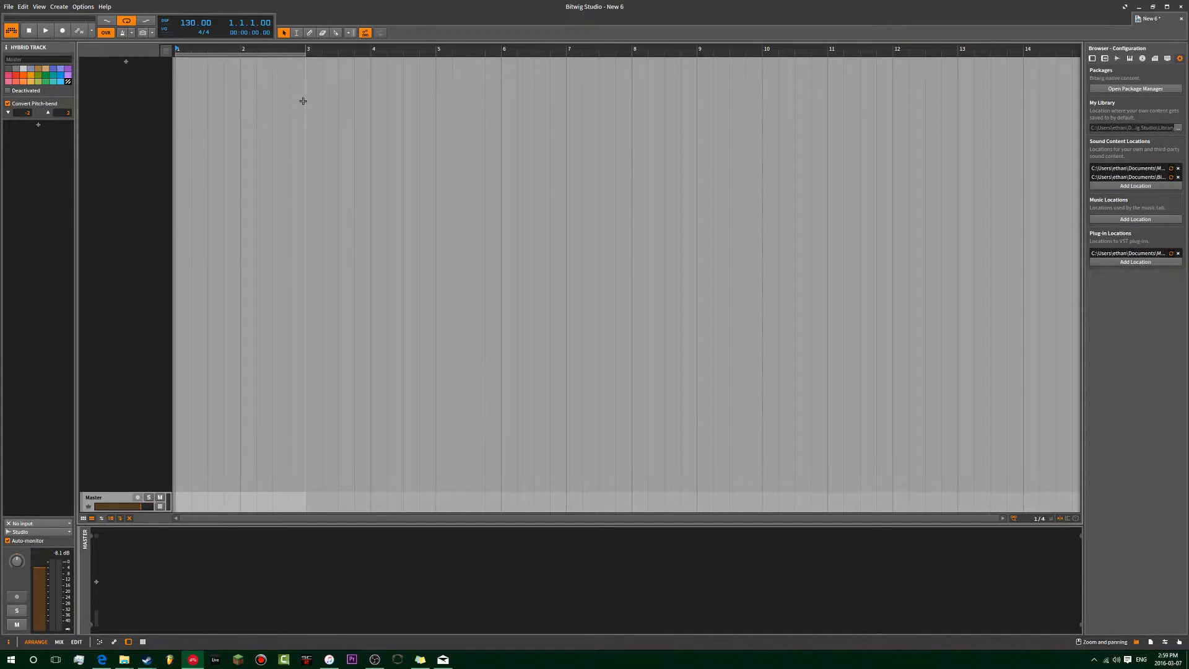
pyautogui.click(236, 82)
pyautogui.moveTo(243, 51); pyautogui.dragTo(295, 67)
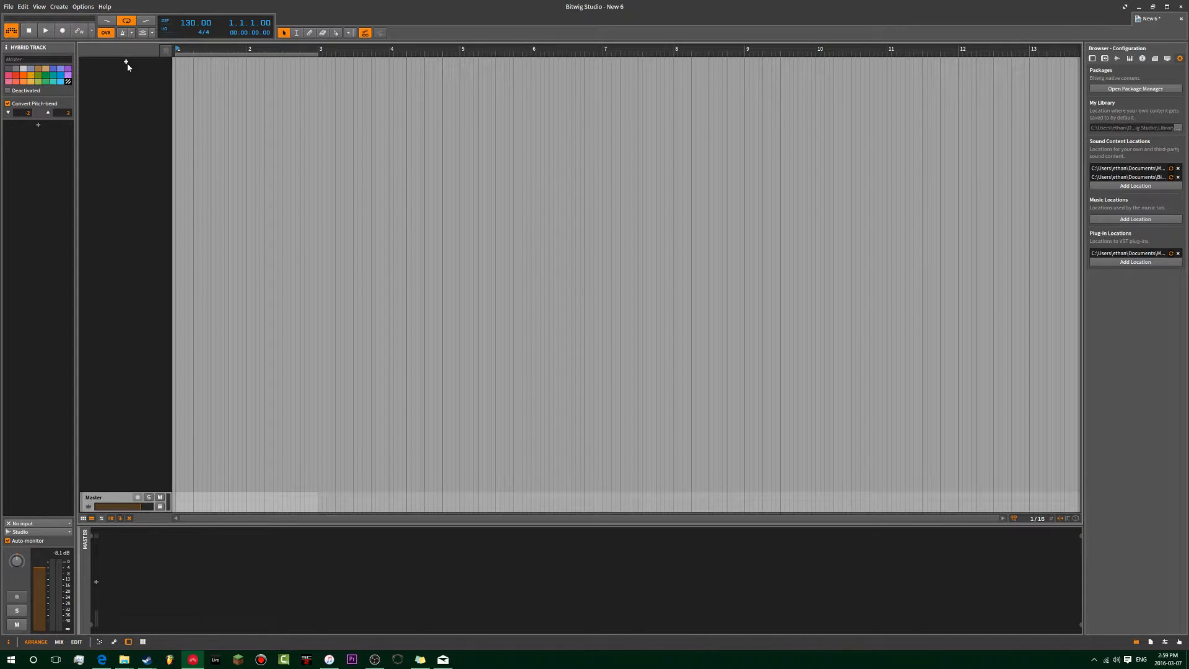
# - Create two group tracks in the empty arrangement
pyautogui.rightClick(143, 110)
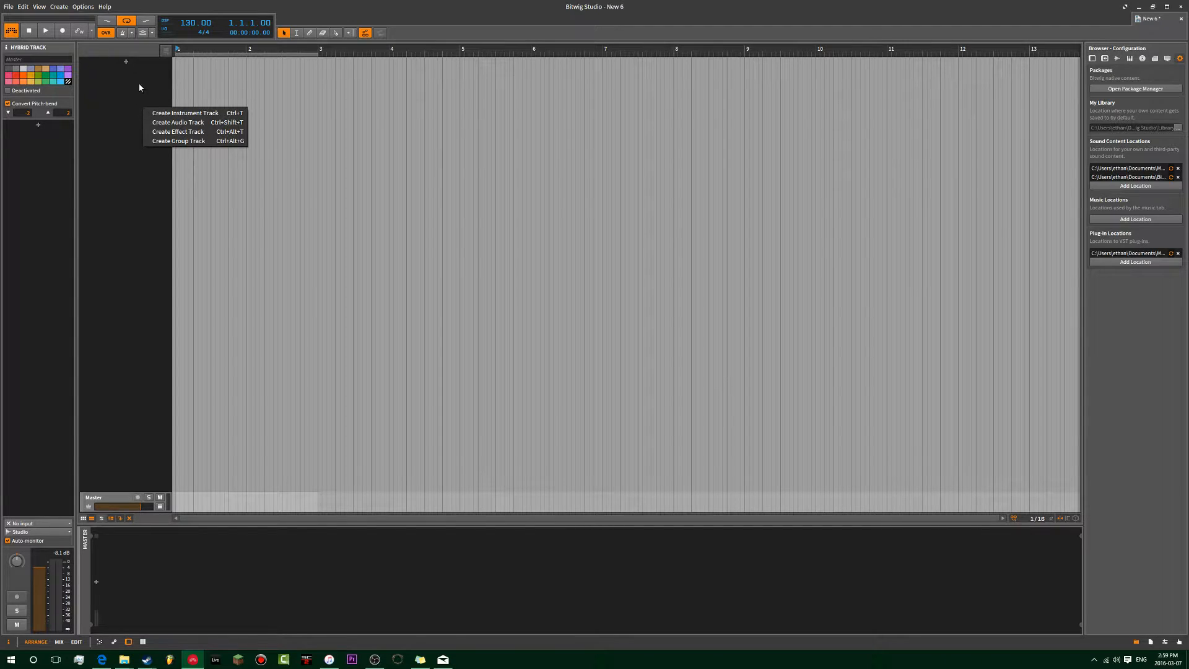
pyautogui.click(198, 141)
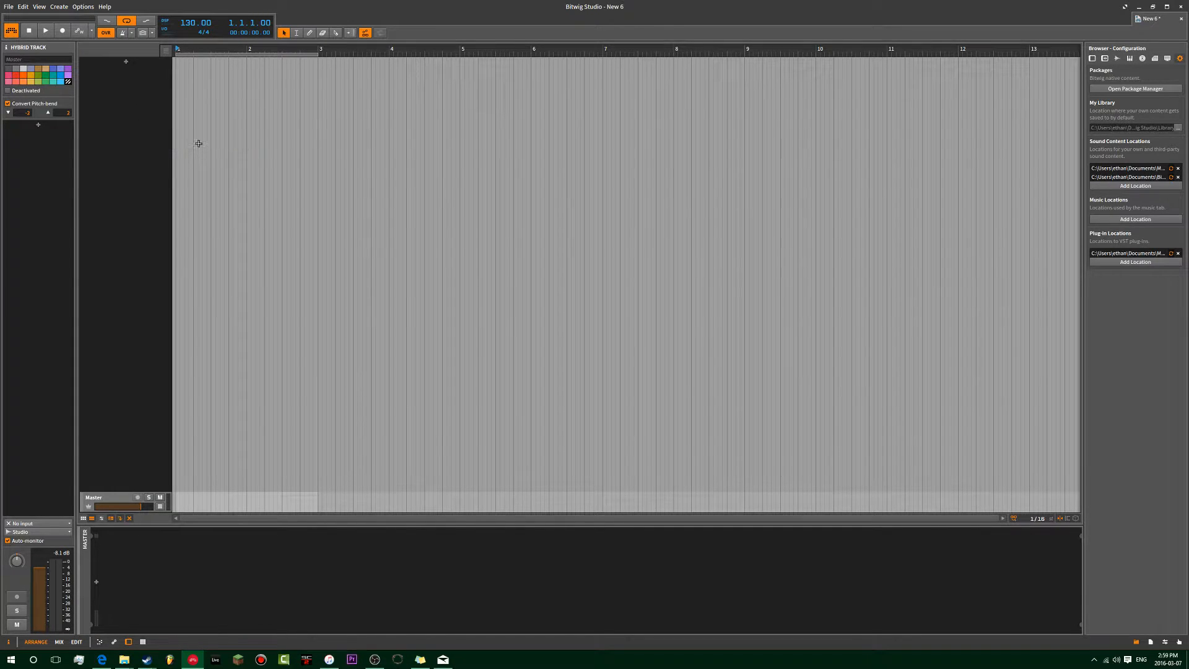
pyautogui.rightClick(122, 137)
pyautogui.click(139, 166)
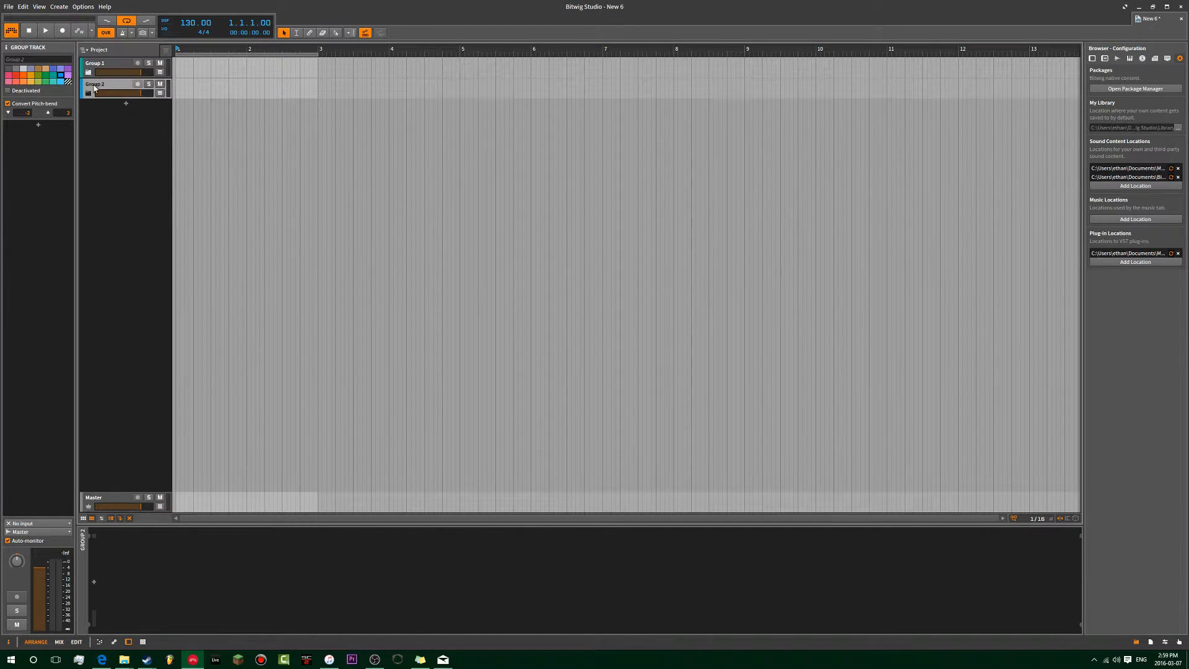
# - Create four instrument tracks below the two group tracks
pyautogui.rightClick(113, 146)
pyautogui.click(133, 146)
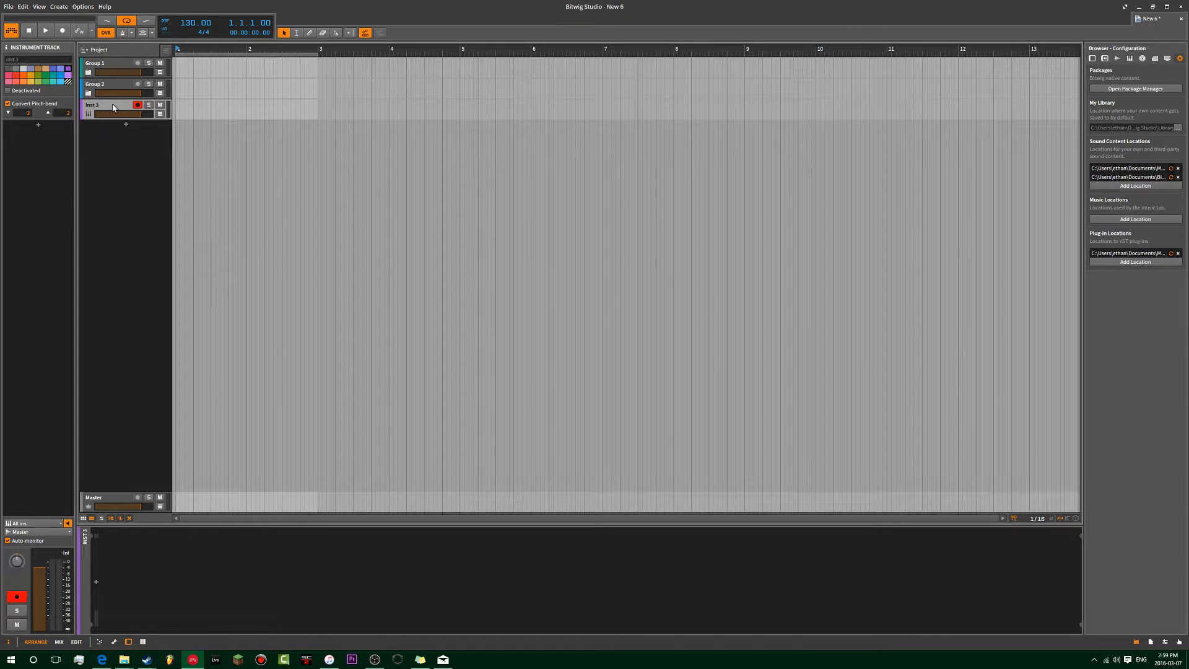
pyautogui.hotkey('ctrl', 't')
pyautogui.hotkey('ctrl', 't')
pyautogui.hotkey('ctrl', 't')
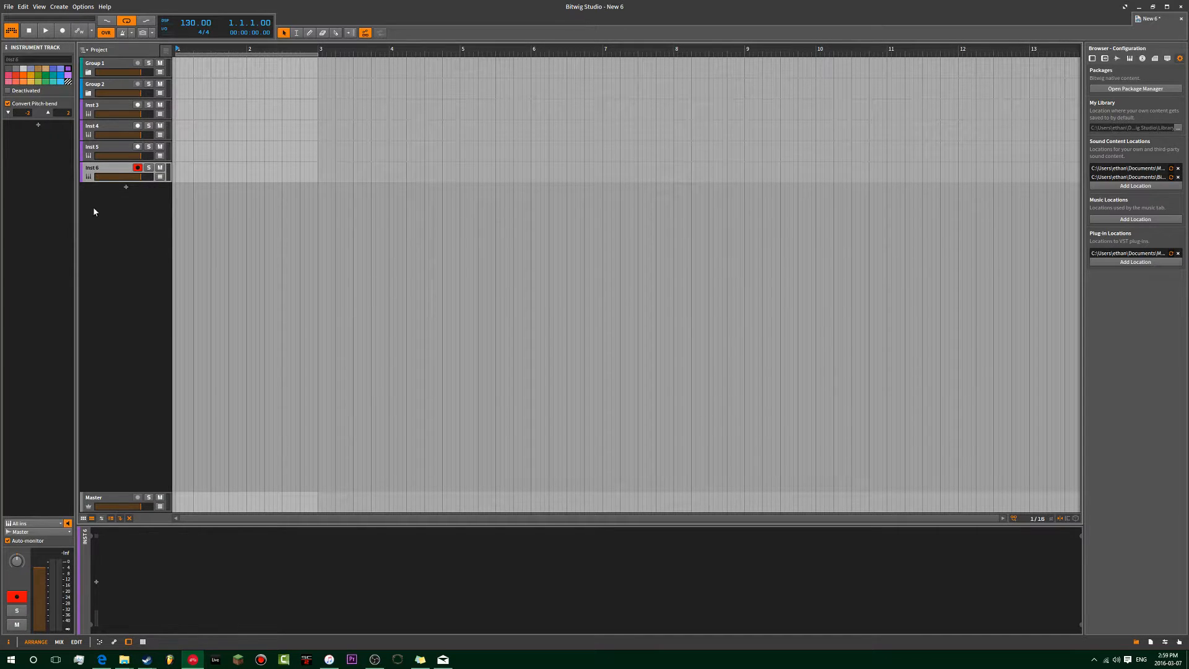
# - Move two of the instrument tracks into each group track and expand both groups
pyautogui.click(109, 113)
pyautogui.keyDown('shift'); pyautogui.click(106, 131); pyautogui.keyUp('shift')
pyautogui.moveTo(106, 132); pyautogui.dragTo(105, 67)
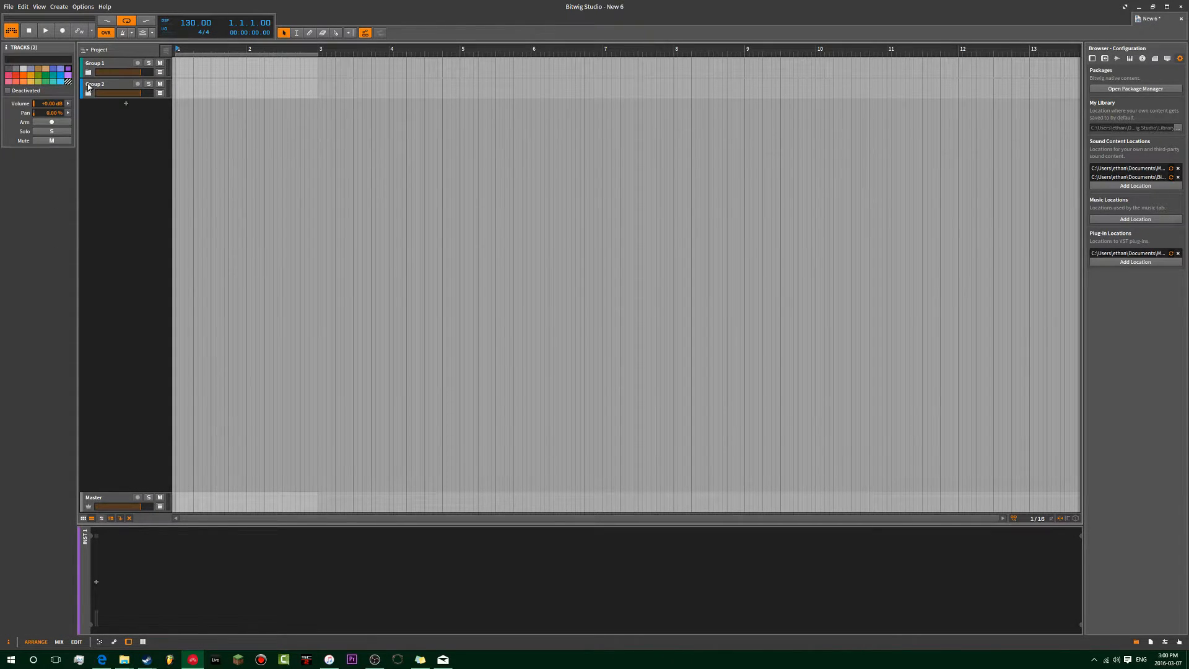
pyautogui.click(88, 94)
pyautogui.click(88, 72)
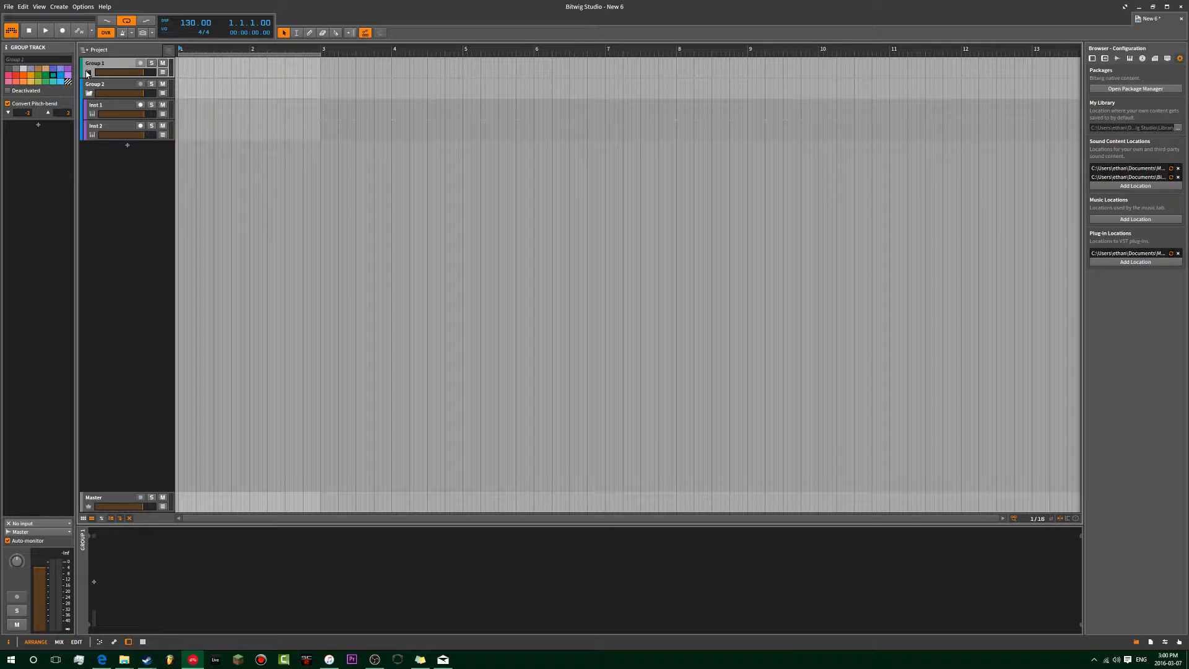
# - Examine the output routing of the two group tracks and the first instrument track inside each
pyautogui.click(93, 88)
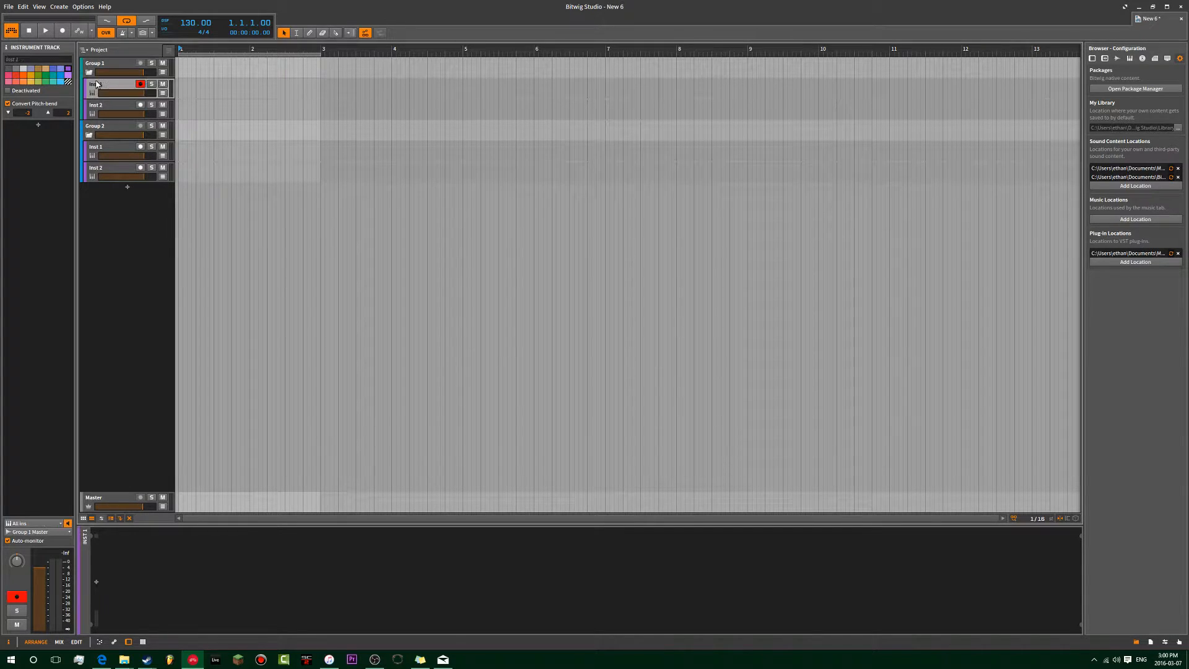
pyautogui.click(98, 68)
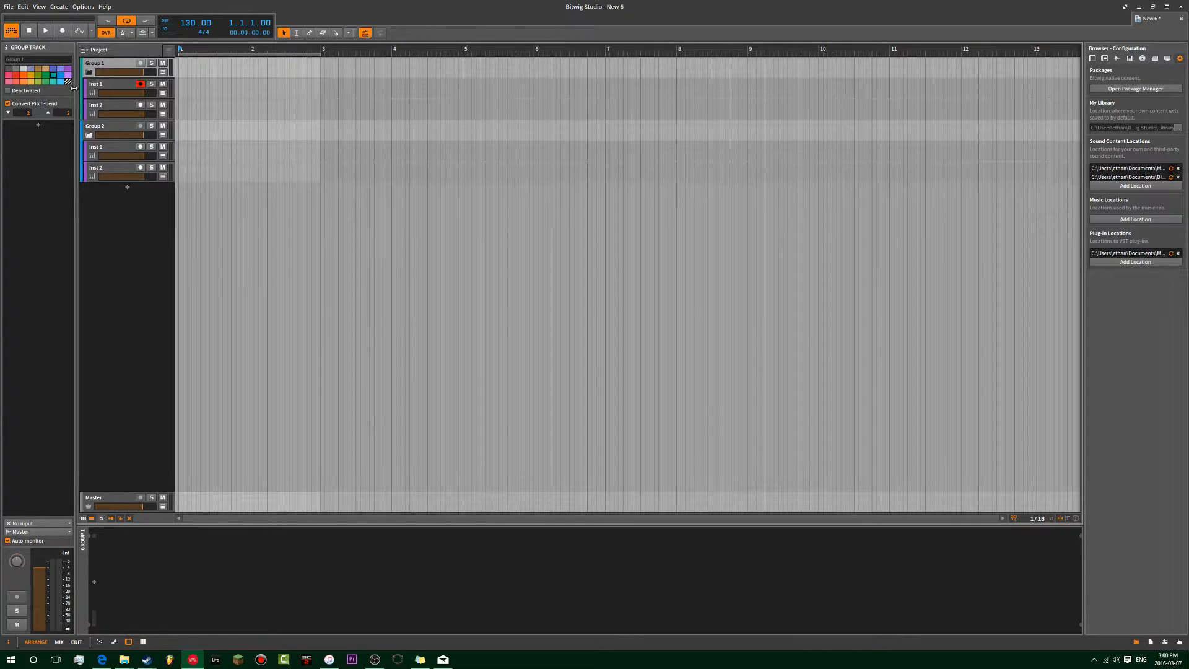
pyautogui.click(91, 133)
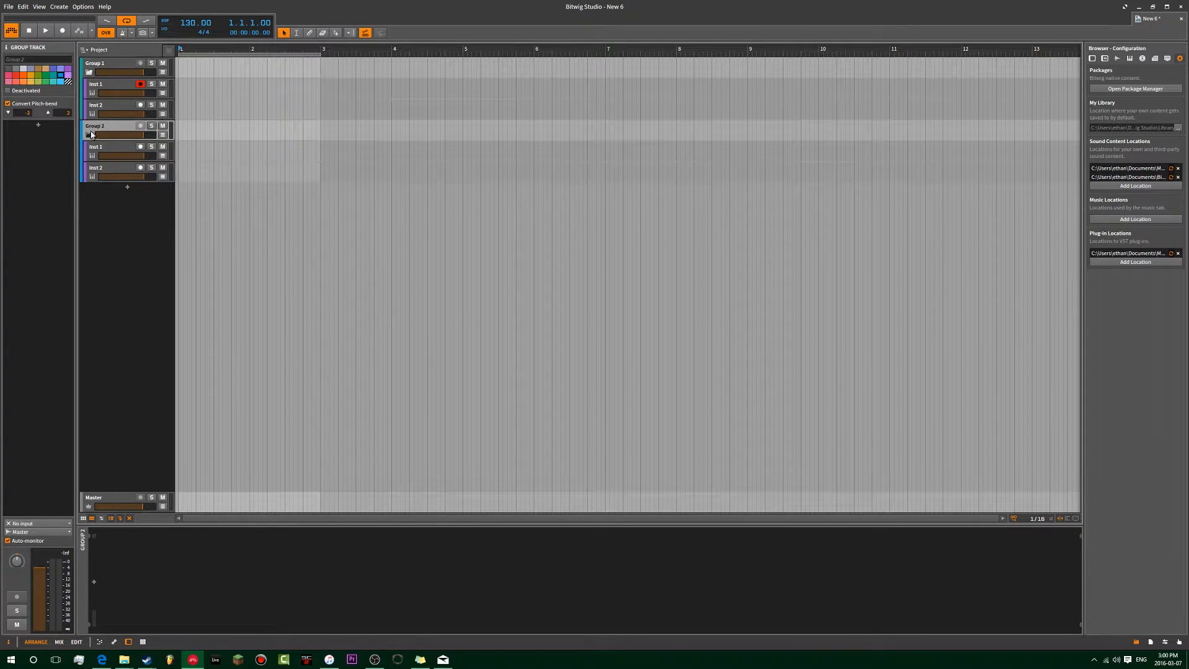
pyautogui.click(95, 153)
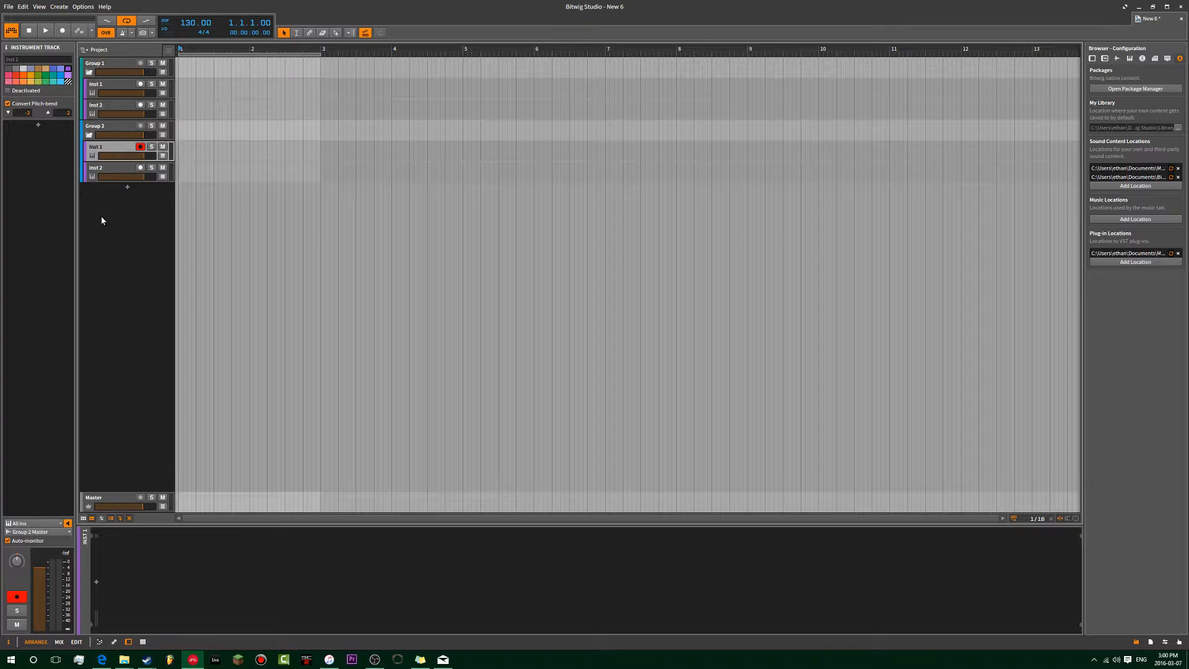
# - Move the second instrument track out of Group 2 and create an audio track below it
pyautogui.moveTo(104, 167); pyautogui.dragTo(106, 196)
pyautogui.rightClick(116, 209)
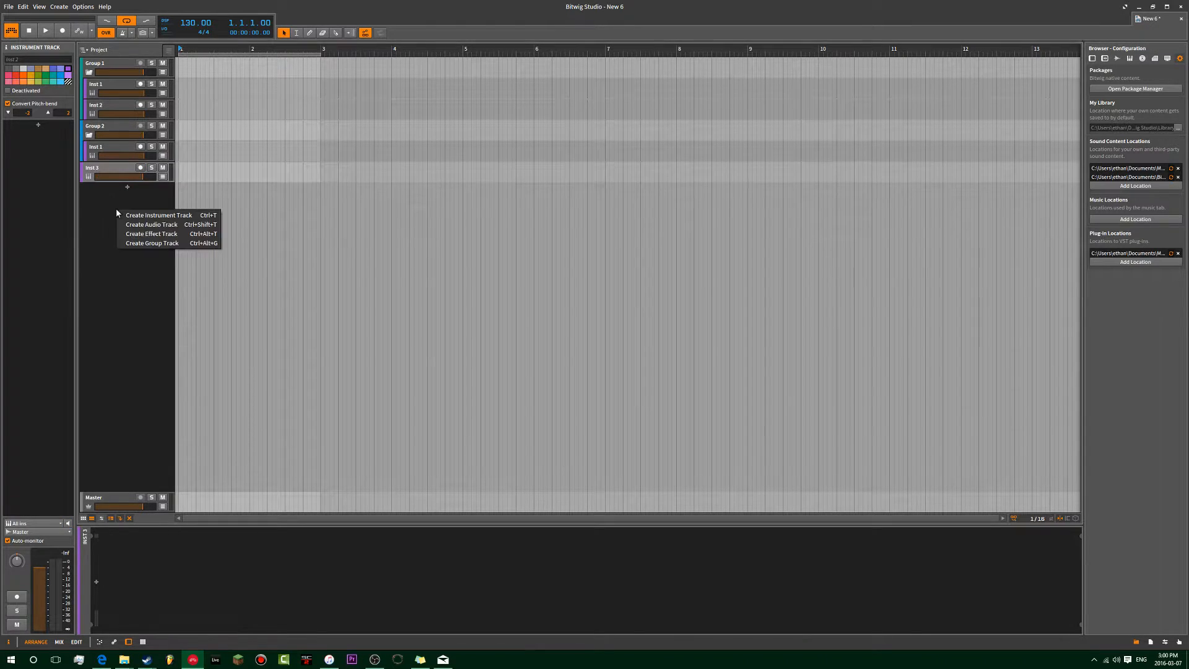
pyautogui.click(140, 224)
# - Route the output of the ungrouped instrument track to the new audio track
pyautogui.click(110, 175)
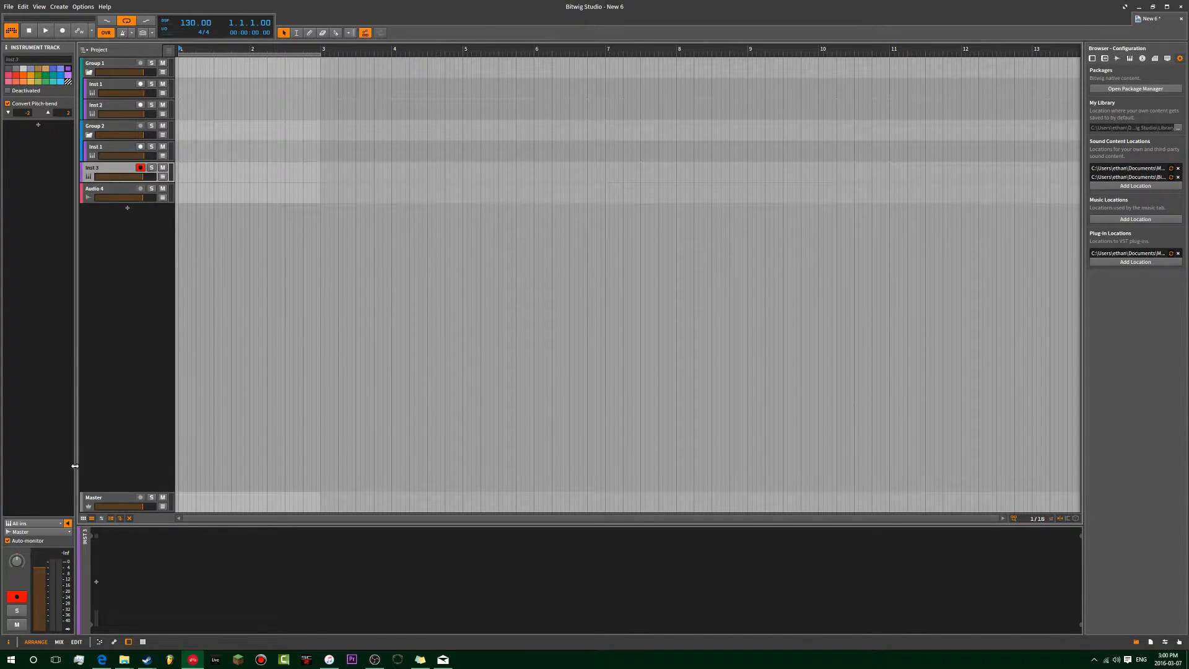
pyautogui.click(41, 531)
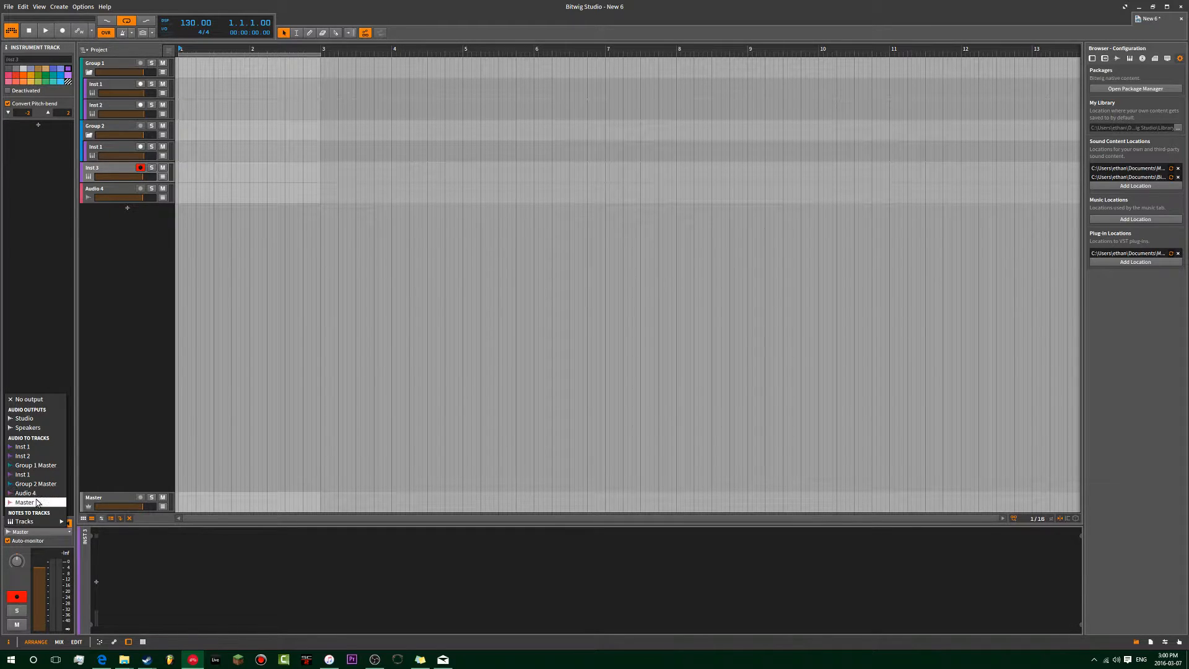
pyautogui.click(25, 493)
# - Move the ungrouped instrument track back into Group 2 and set its output to Group 2 Master
pyautogui.moveTo(93, 169); pyautogui.dragTo(99, 137)
pyautogui.click(109, 169)
pyautogui.click(48, 532)
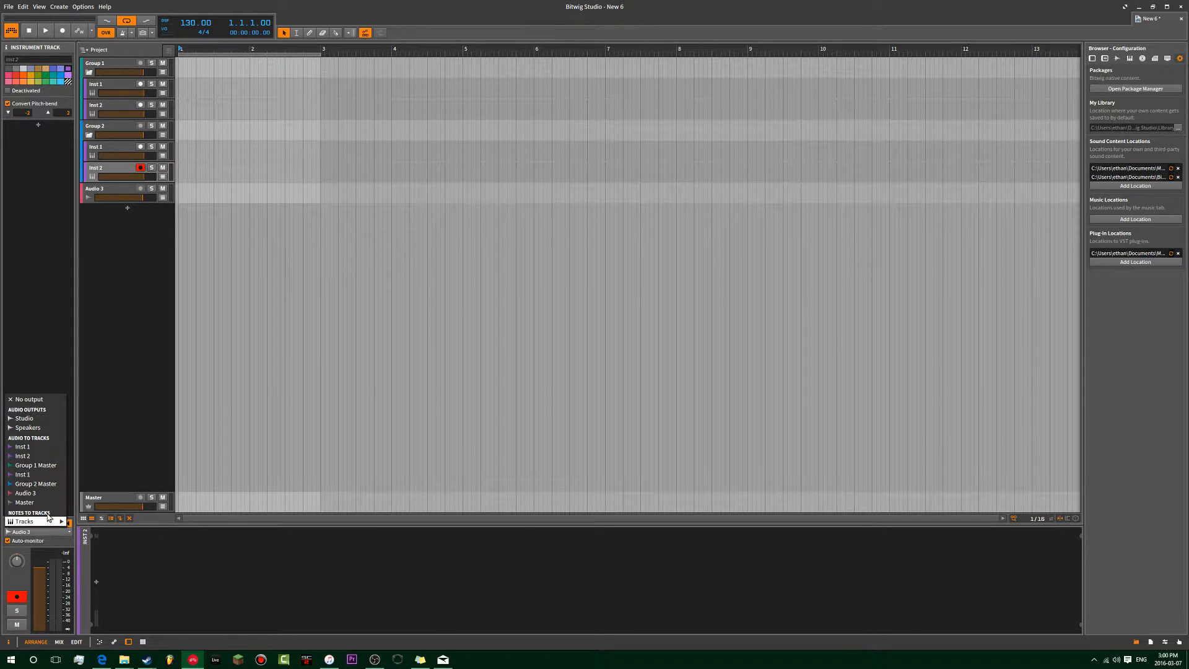
pyautogui.click(45, 484)
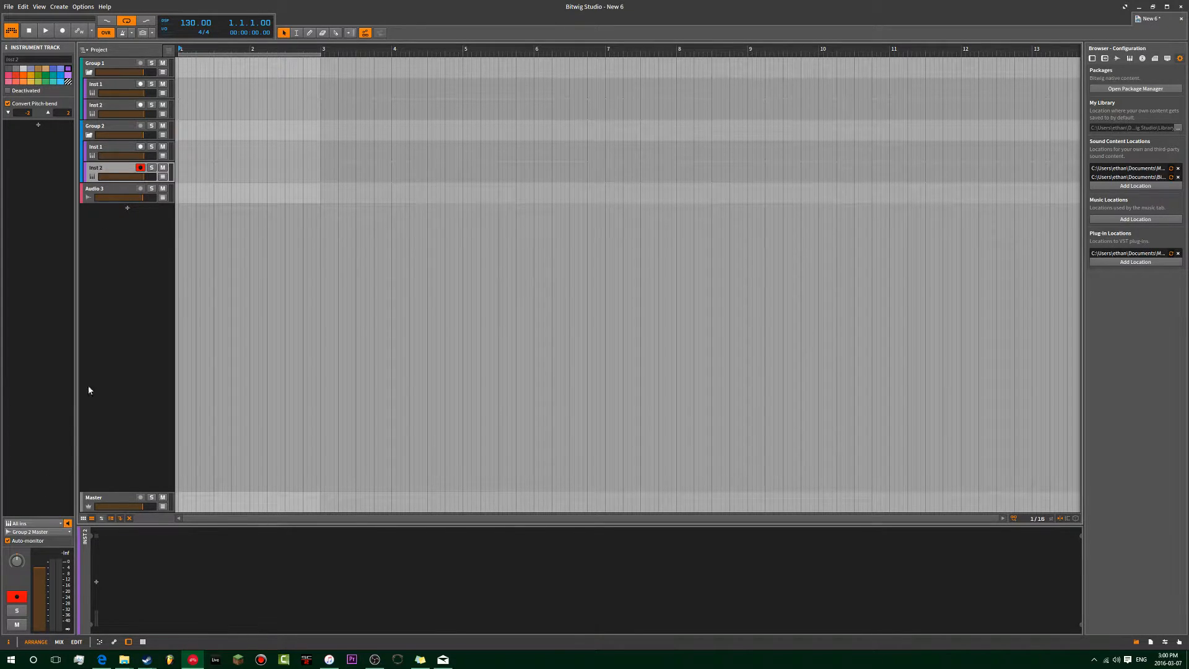
# - Delete both group tracks with their contents and the audio track, leaving only the master track
pyautogui.click(109, 188)
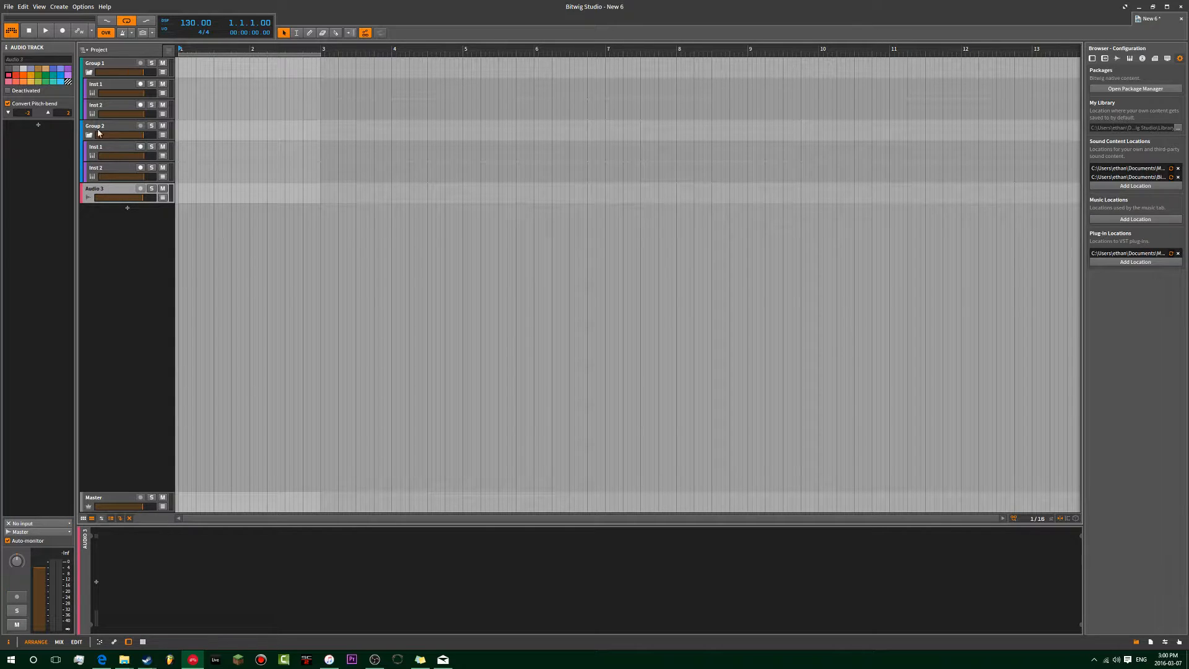
pyautogui.click(102, 68)
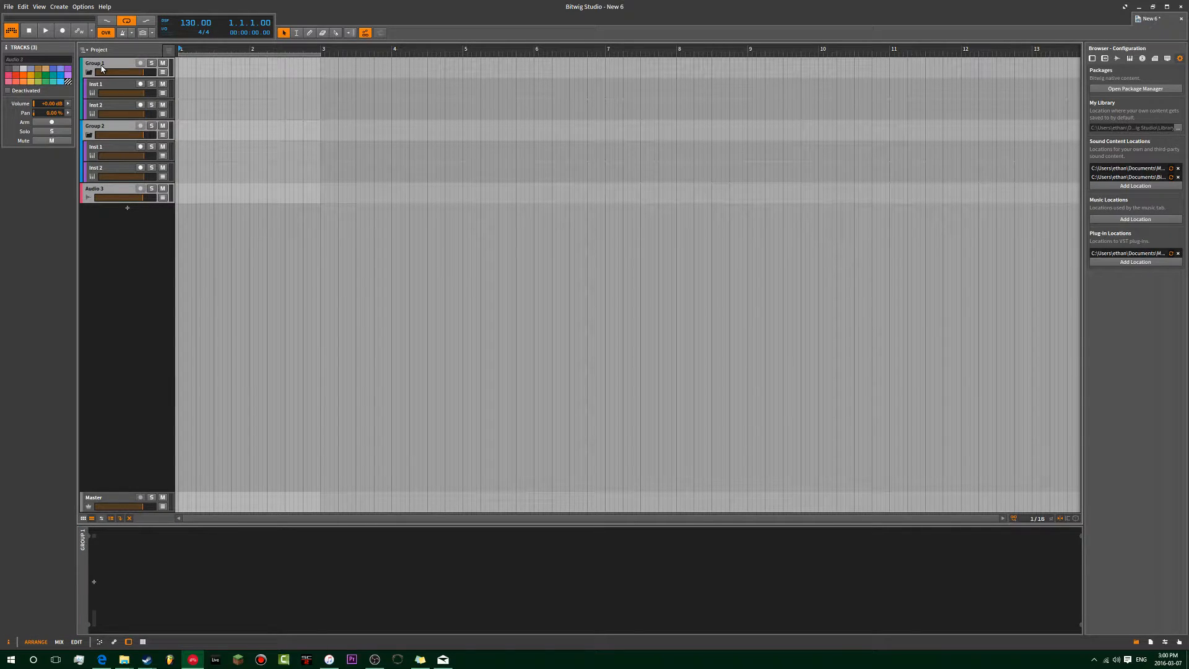
pyautogui.press('Delete')
# - Create an instrument track and an audio track in the emptied arrangement
pyautogui.rightClick(117, 76)
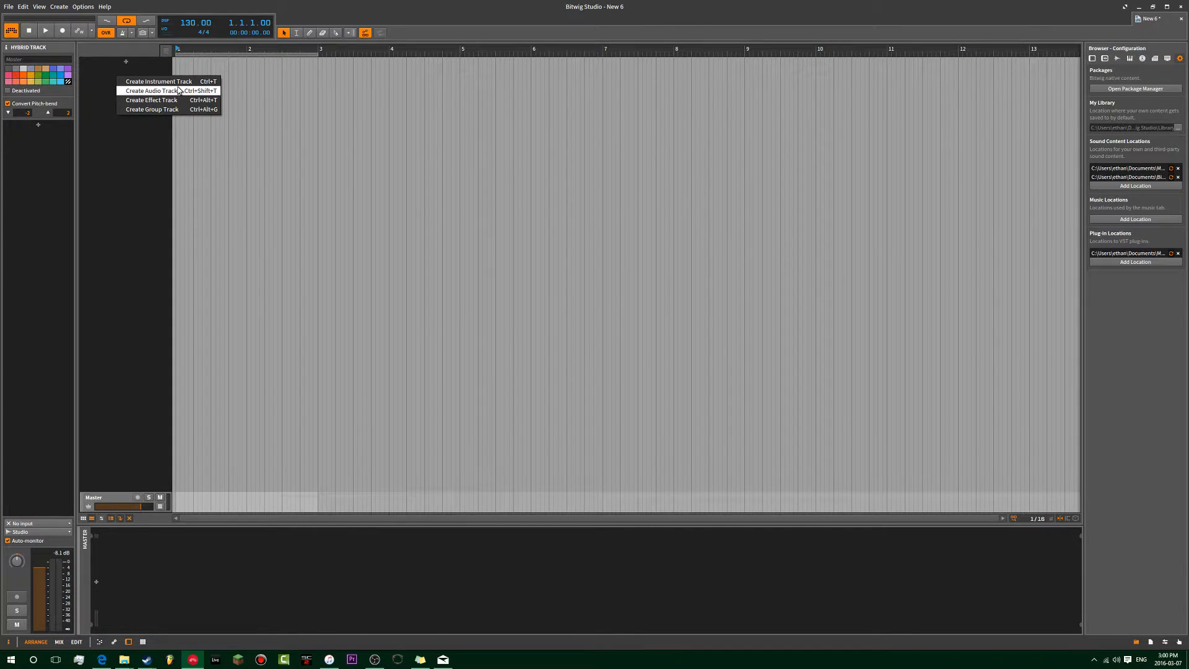
pyautogui.click(159, 82)
pyautogui.rightClick(139, 105)
pyautogui.click(167, 119)
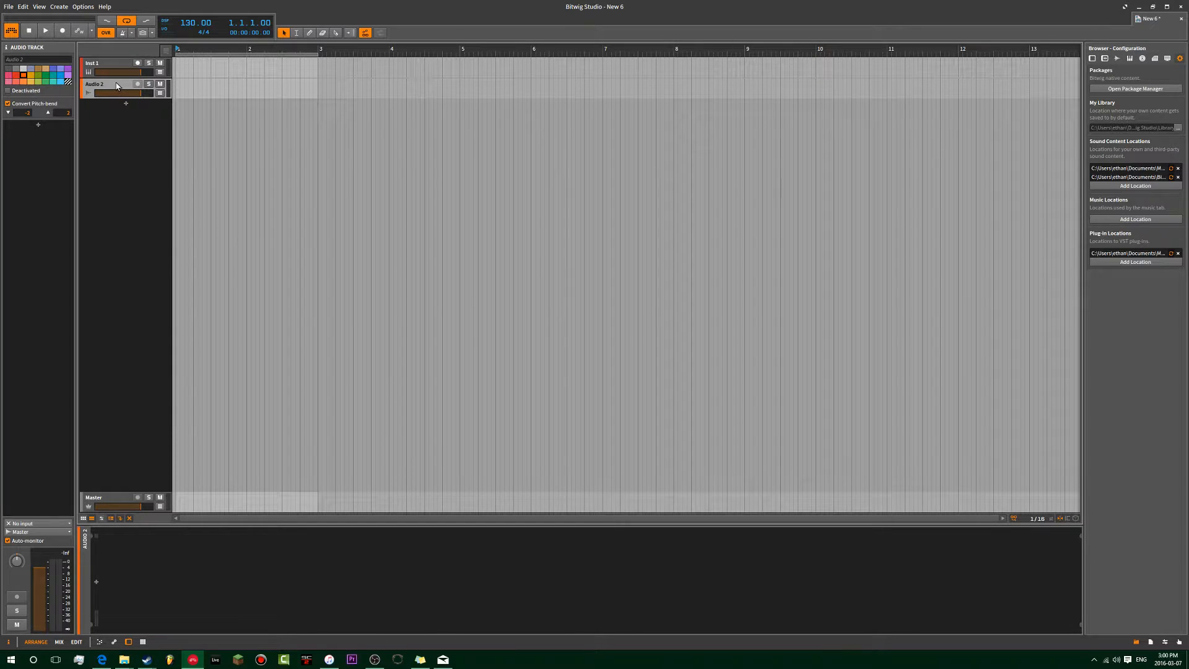
# - Replace the audio track with three more instrument tracks followed by a new audio track
pyautogui.press('Delete')
pyautogui.hotkey('ctrl', 't')
pyautogui.hotkey('ctrl', 't')
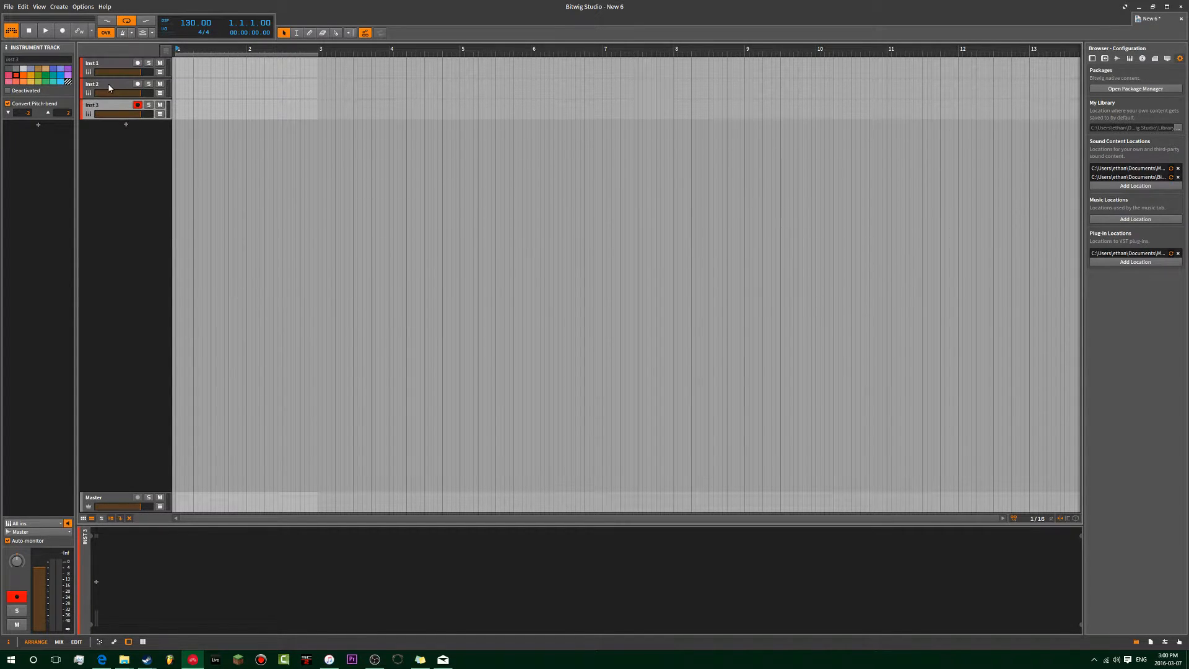
pyautogui.hotkey('ctrl', 't')
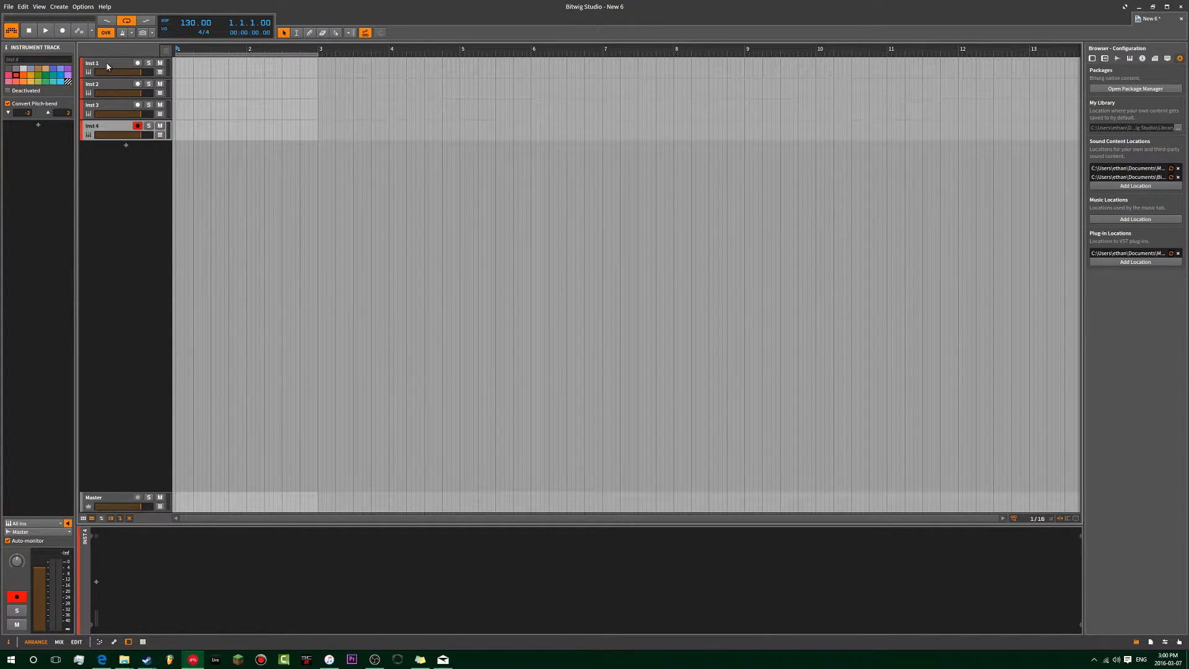
pyautogui.rightClick(104, 176)
pyautogui.click(139, 197)
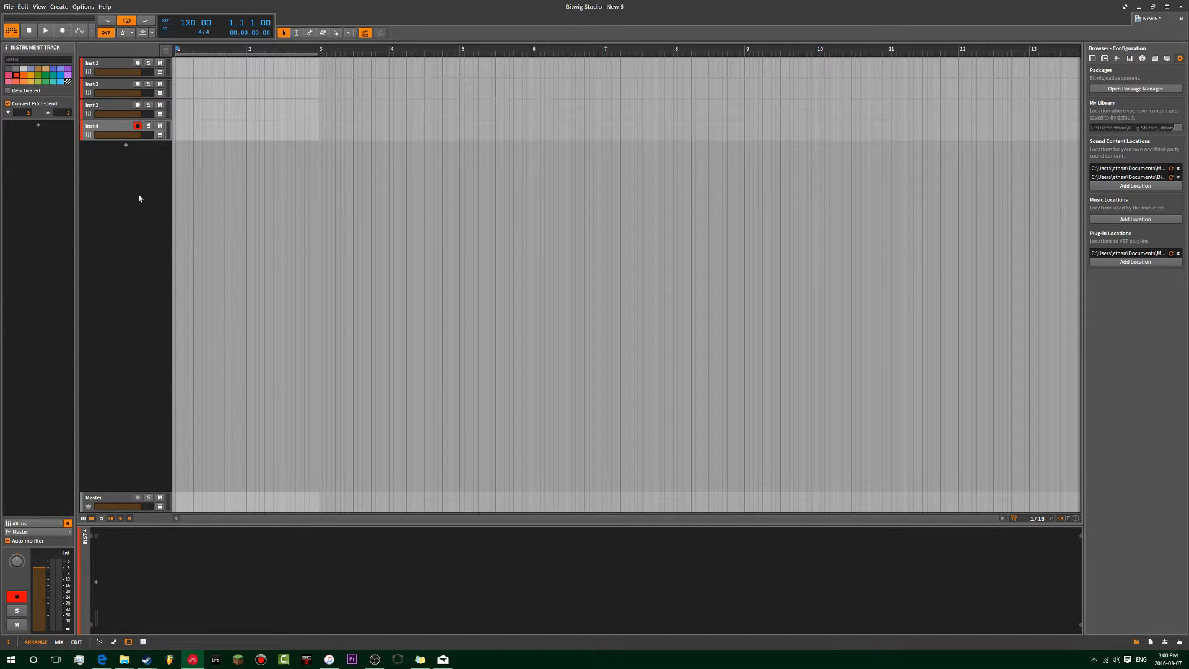
# - Select all four instrument tracks, and reduce the selection to Inst 1
pyautogui.click(102, 122)
pyautogui.keyDown('shift'); pyautogui.click(99, 63); pyautogui.keyUp('shift')
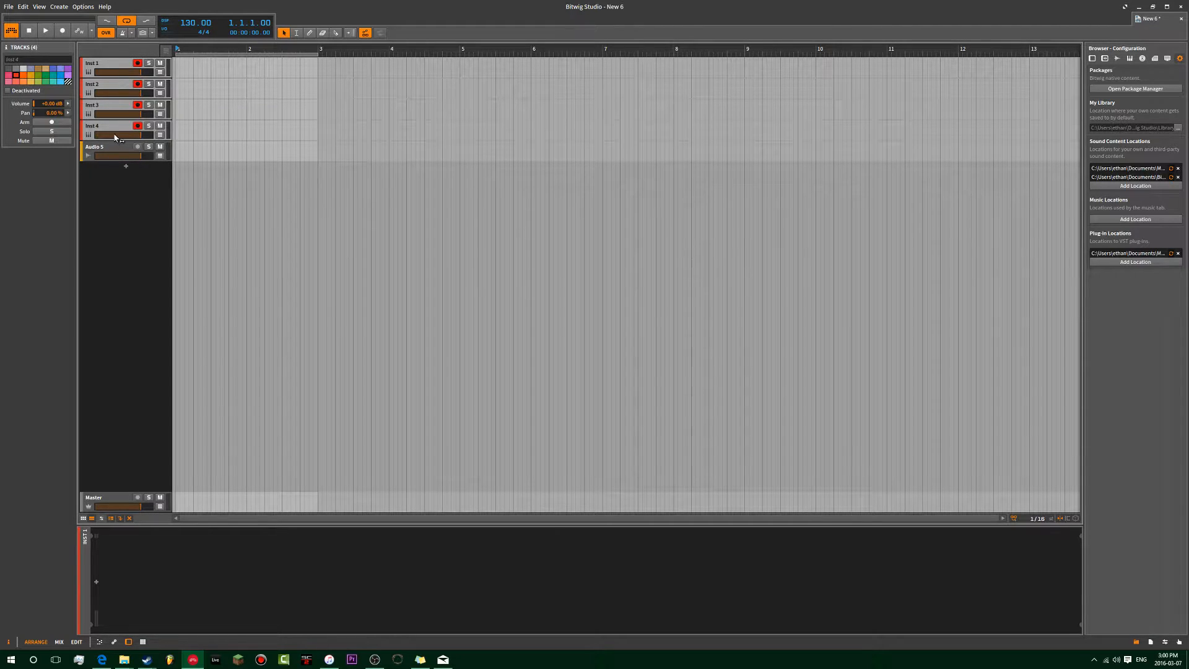
pyautogui.click(113, 79)
pyautogui.moveTo(112, 61)
pyautogui.mouseDown()
pyautogui.moveTo(113, 158)
pyautogui.moveTo(111, 62)
pyautogui.mouseUp()
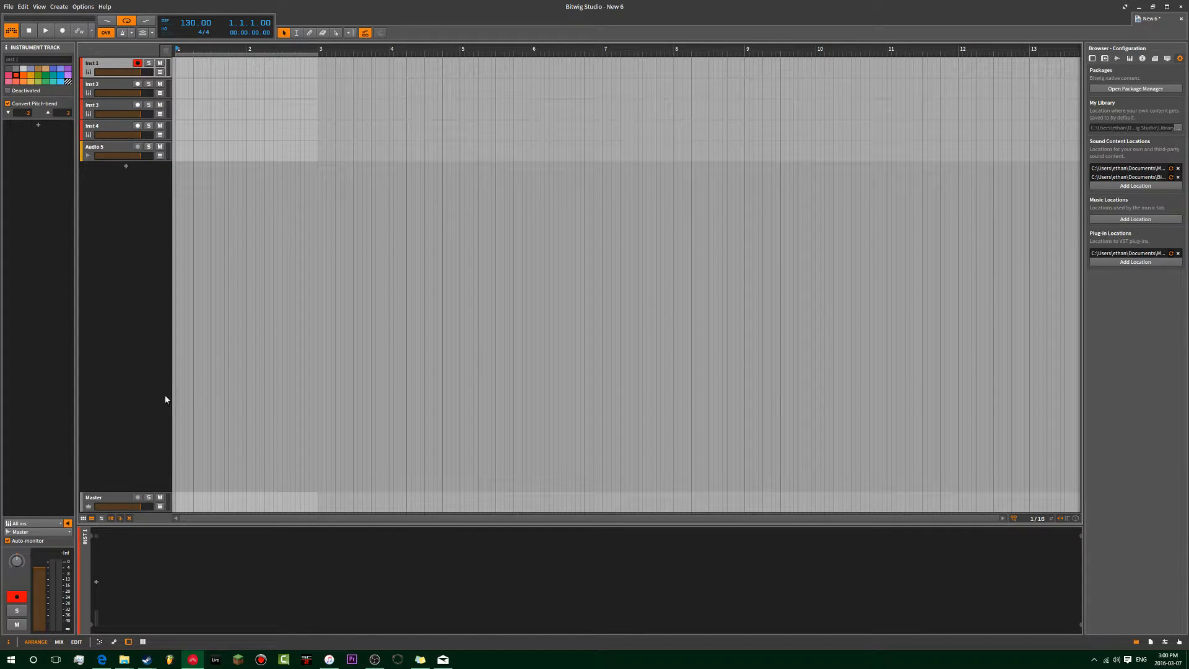
# - Switch to the mixer view and examine the output routing choices of the first three instrument tracks
pyautogui.hotkey('alt', '2')
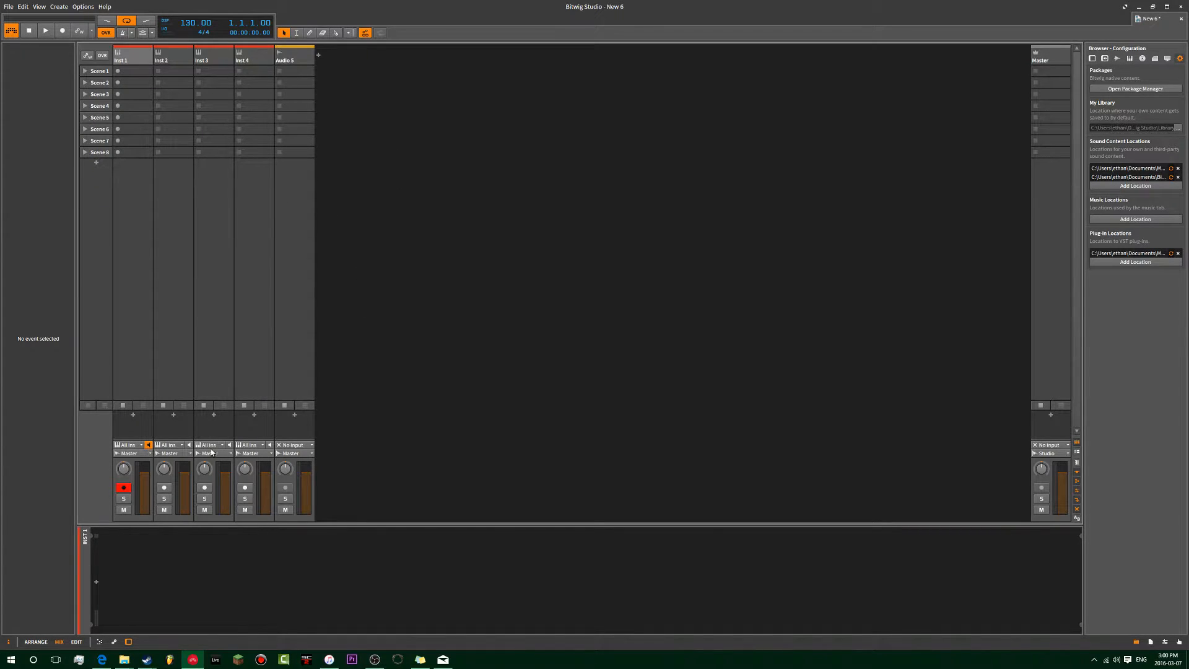
pyautogui.click(146, 456)
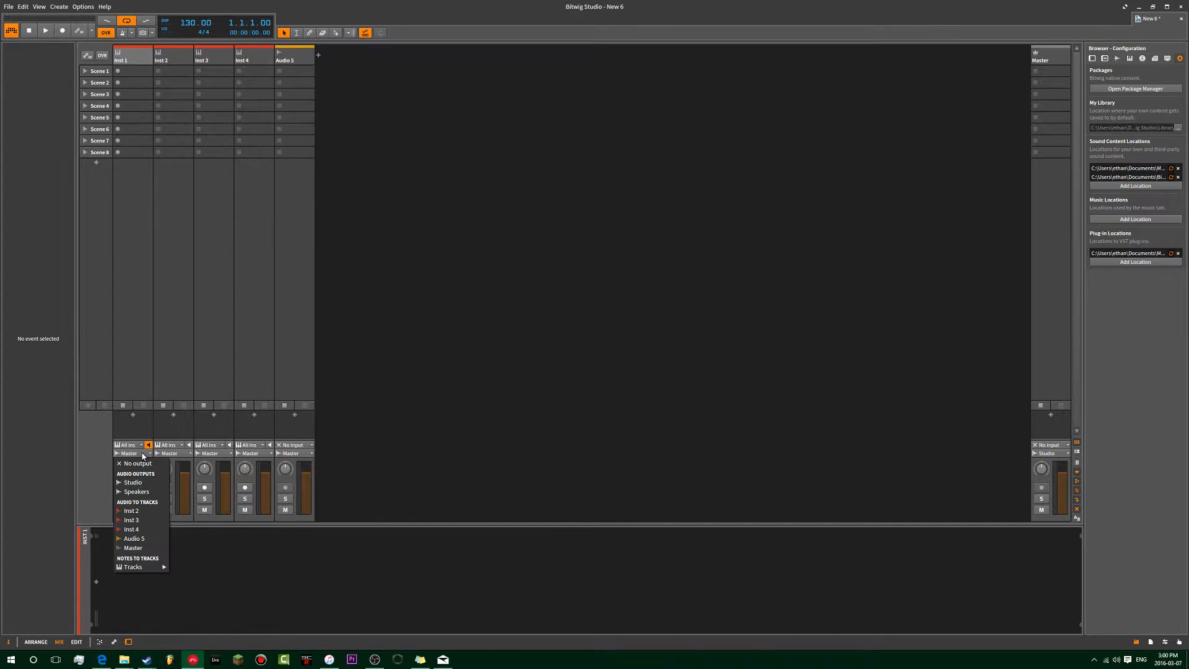
pyautogui.click(176, 454)
pyautogui.click(184, 454)
pyautogui.click(185, 454)
pyautogui.click(217, 455)
pyautogui.click(216, 455)
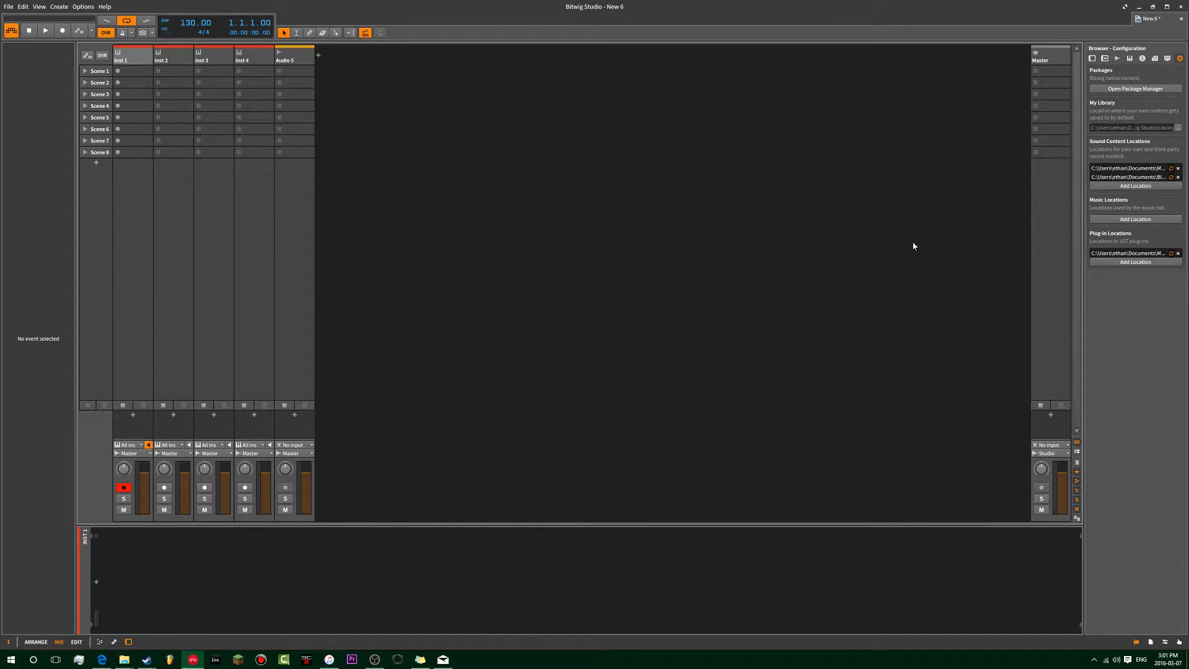
# - Create an effect track, set Inst 1's output to No output and raise its send to S1 Effect to about -5.5 dB
pyautogui.rightClick(963, 233)
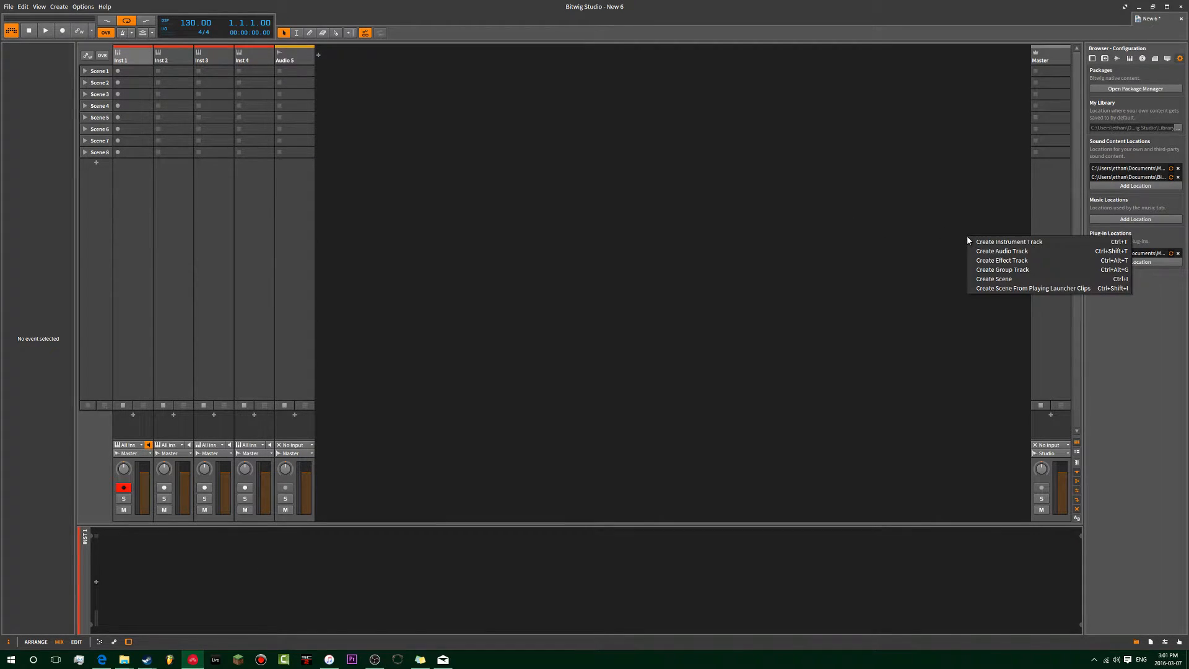
pyautogui.click(1005, 263)
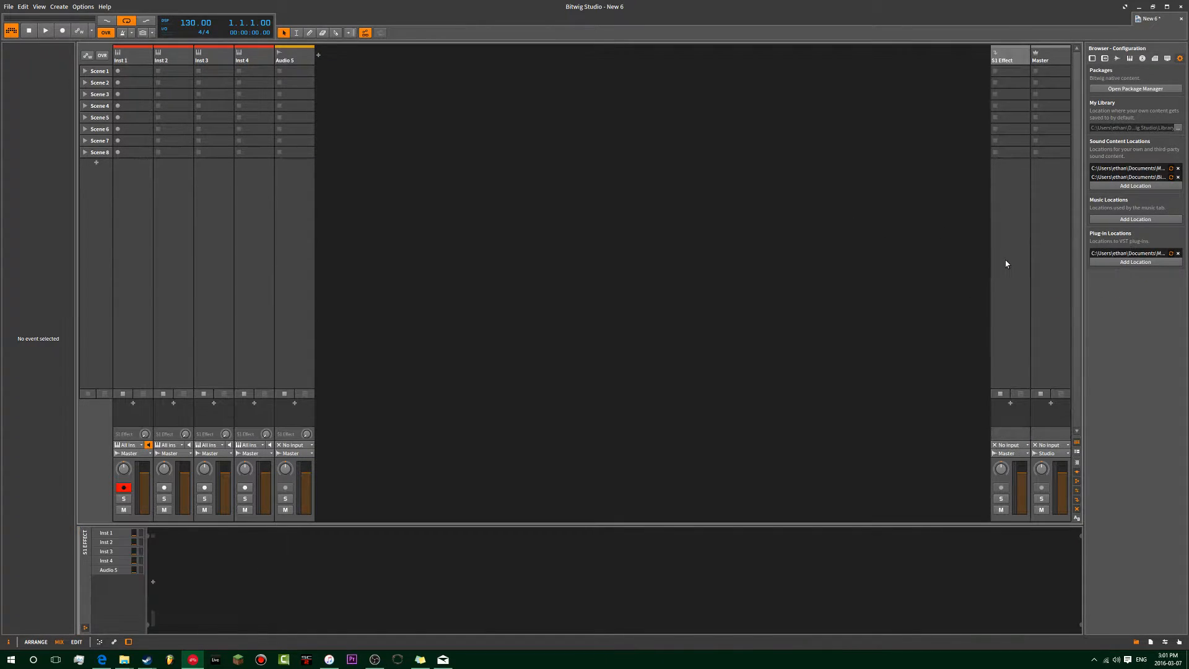
pyautogui.click(137, 453)
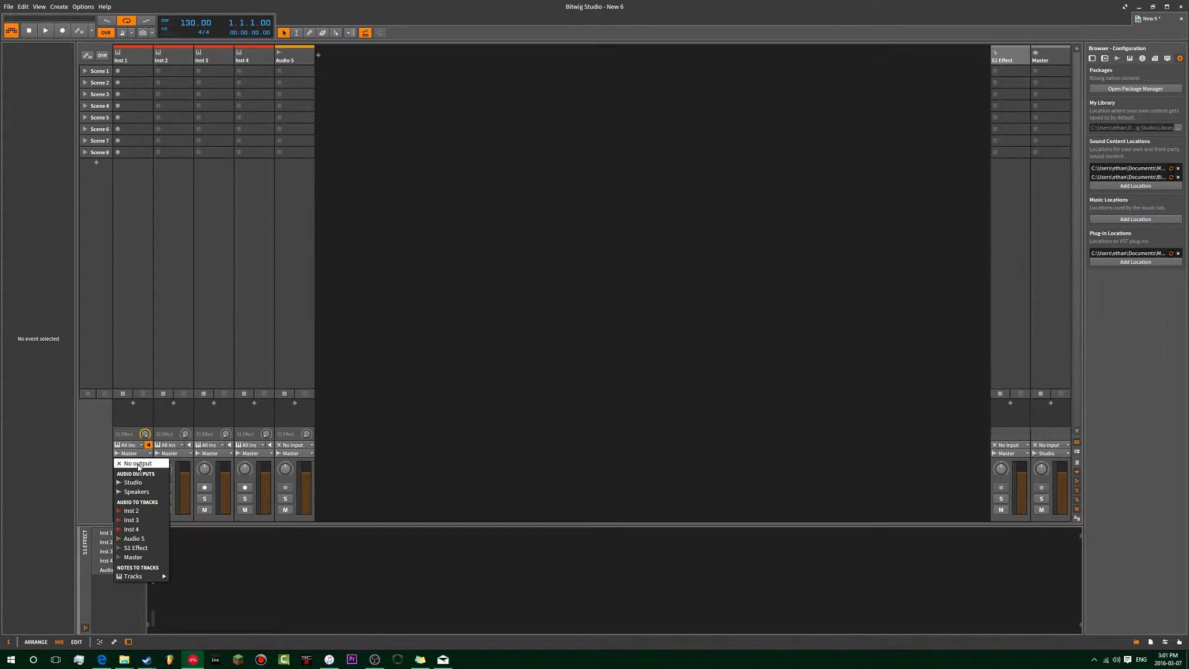
pyautogui.click(139, 465)
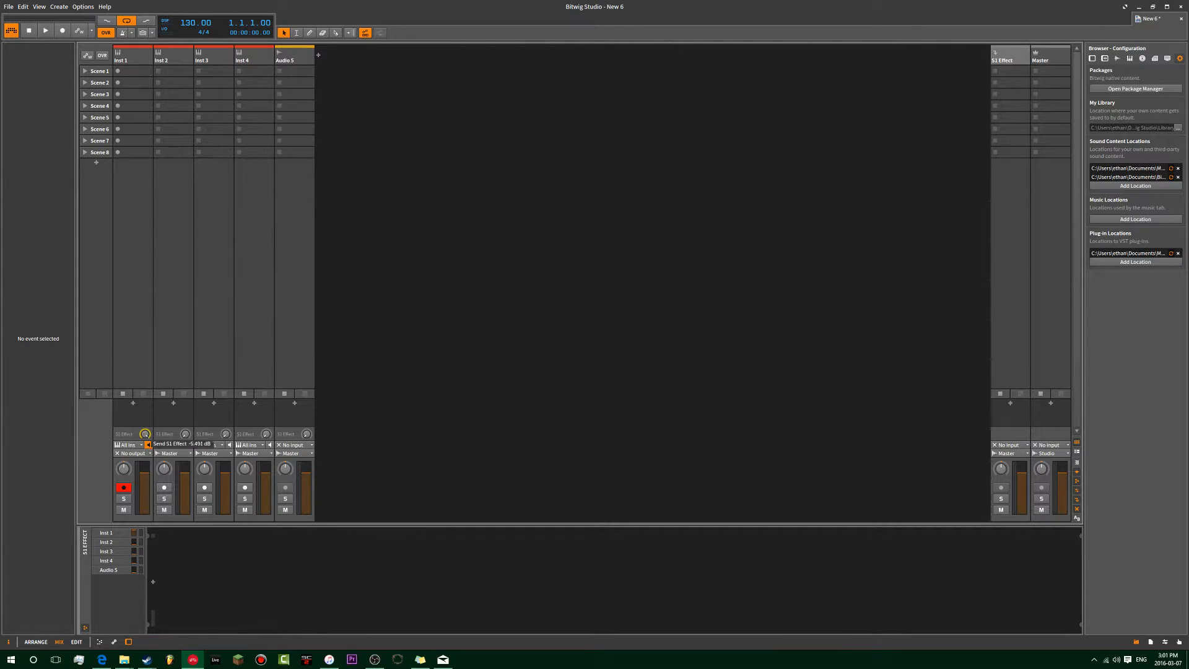
# - Delete all the instrument tracks, the audio track and the effect track from the project
pyautogui.click(285, 60)
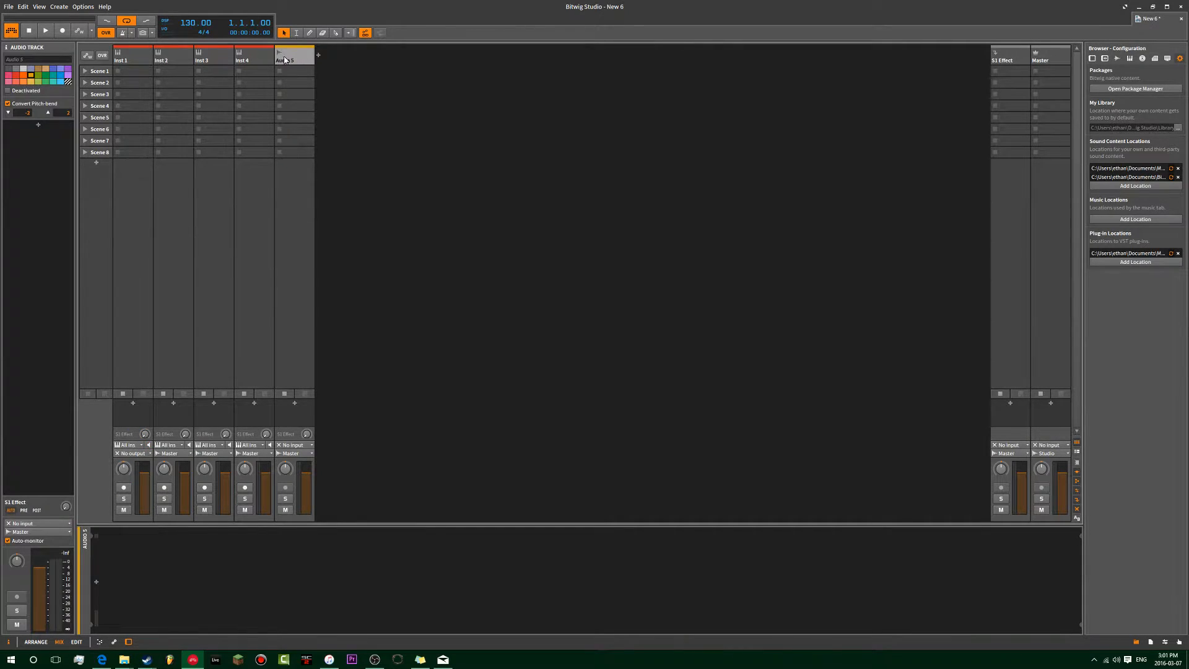
pyautogui.keyDown('shift'); pyautogui.click(125, 59); pyautogui.keyUp('shift')
pyautogui.press('Delete')
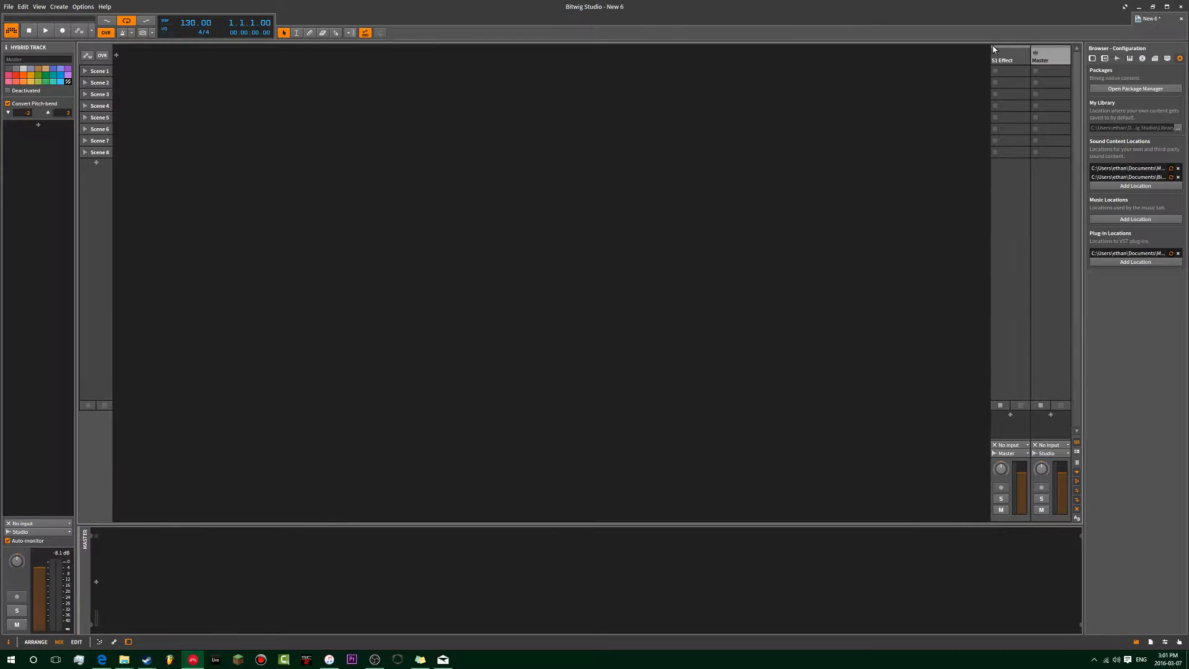
pyautogui.press('Delete')
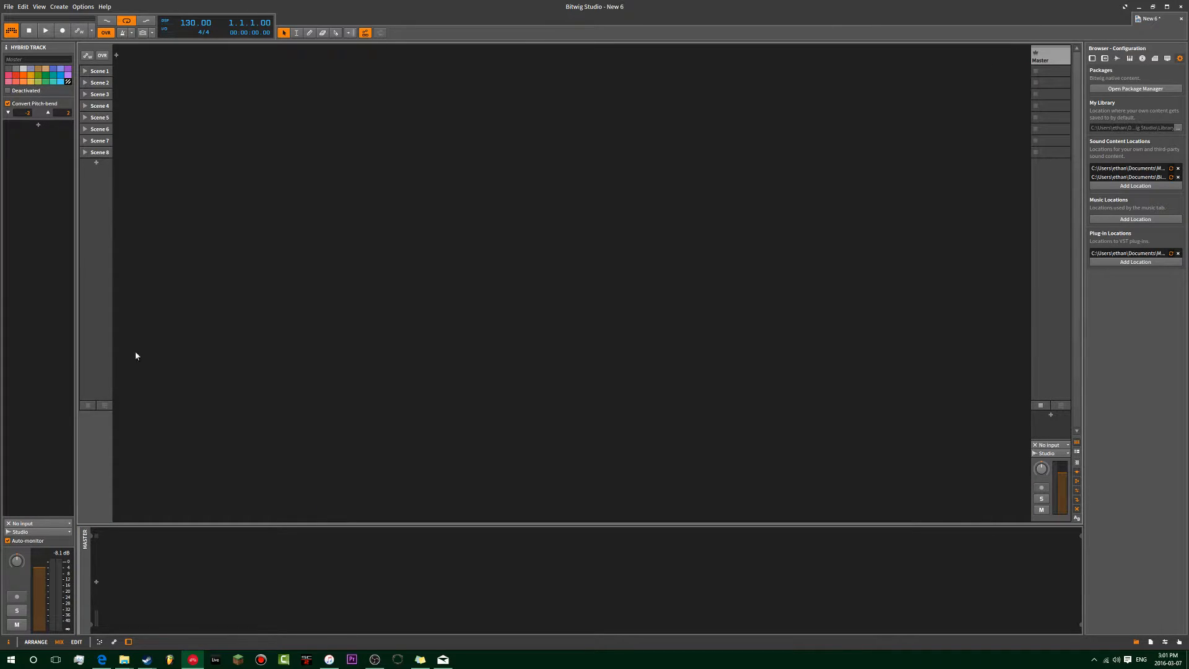
# - Hide the clip launcher in the mixer and return to the arrangement view
pyautogui.click(1077, 442)
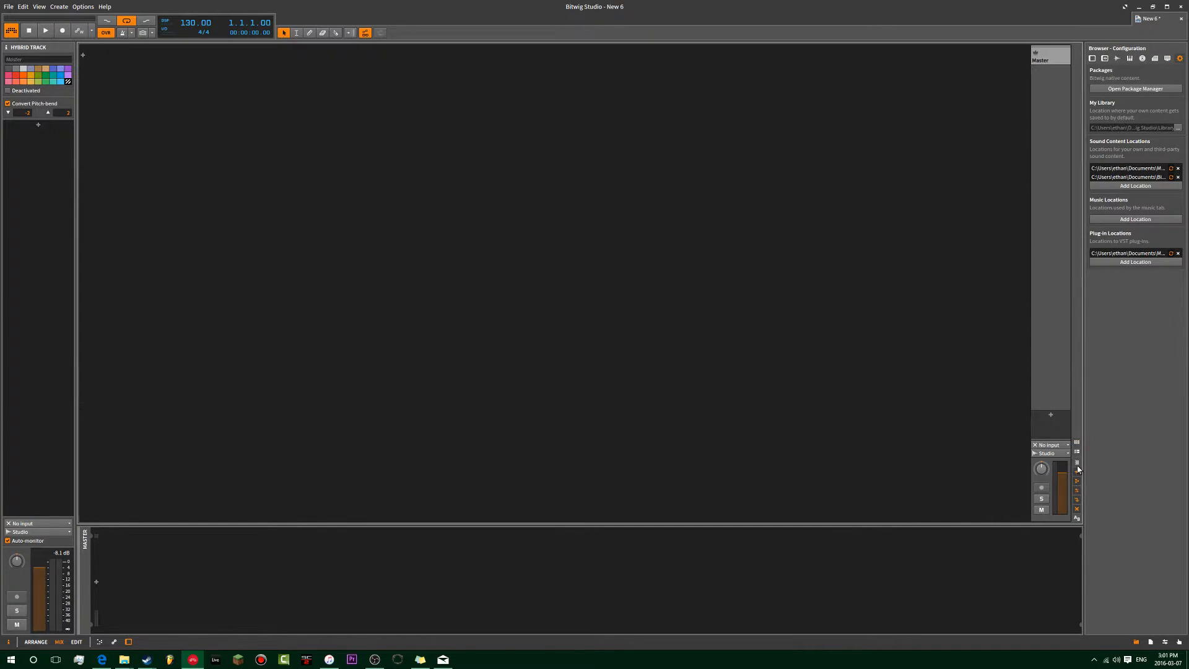
pyautogui.hotkey('alt', '1')
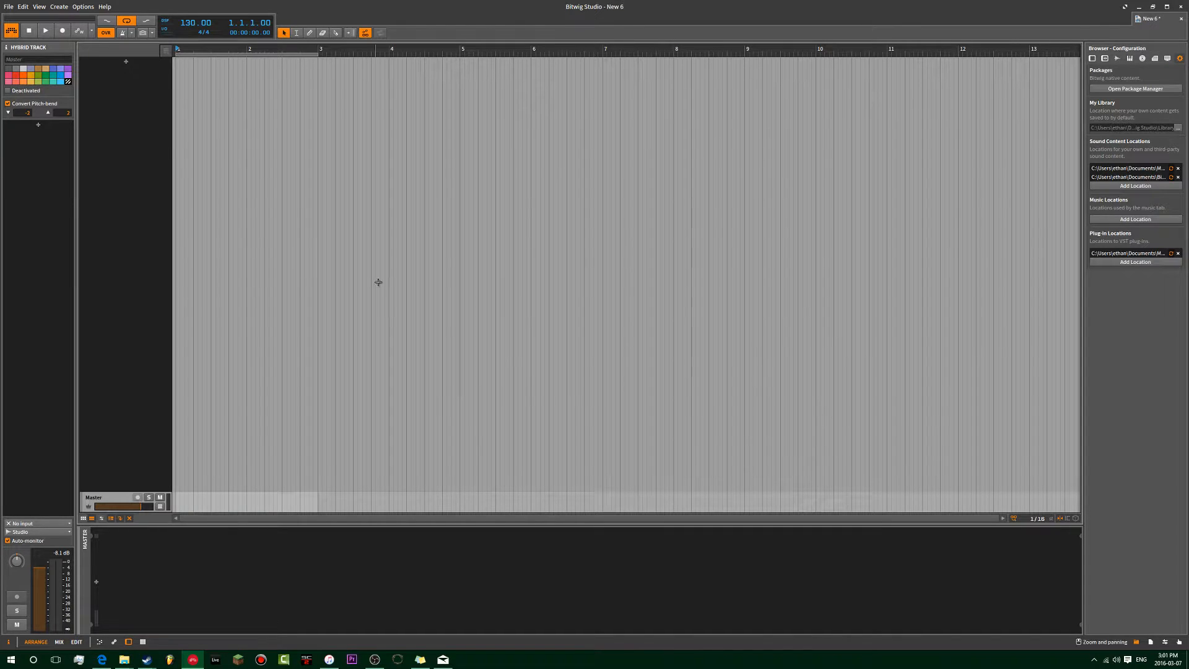
# - Create a group track in the empty arrangement and wrap it in further groups for four nested group tracks
pyautogui.rightClick(130, 99)
pyautogui.click(137, 110)
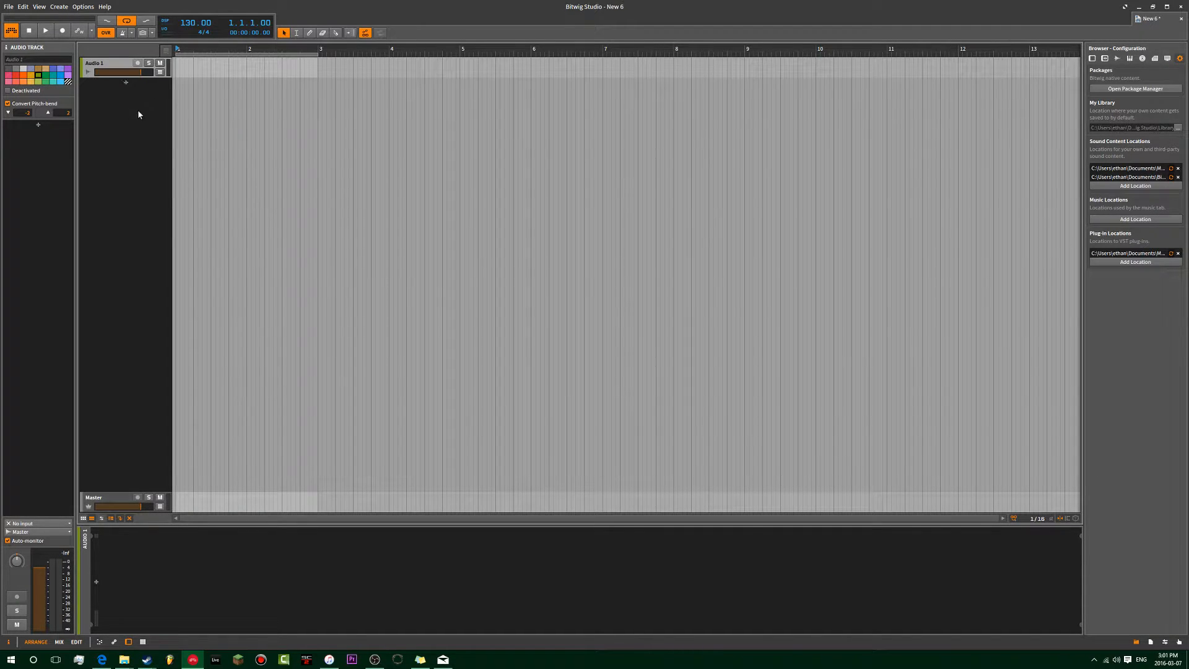
pyautogui.rightClick(114, 65)
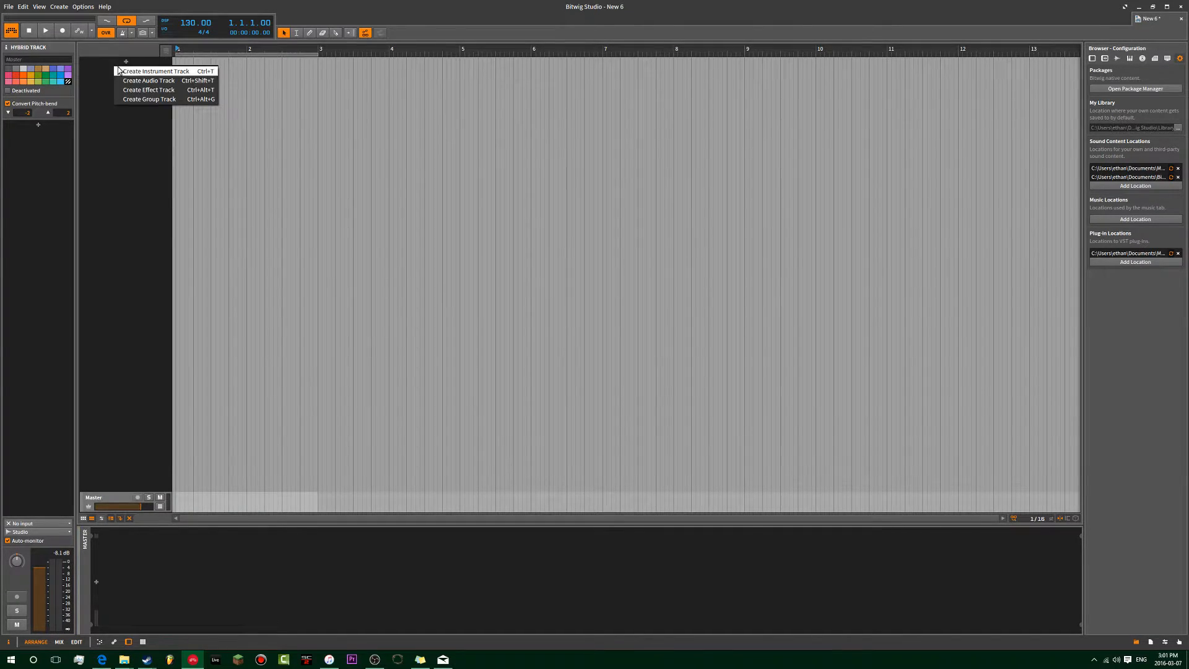
pyautogui.click(144, 100)
pyautogui.hotkey('ctrl', 'g')
pyautogui.hotkey('ctrl', 'g')
pyautogui.hotkey('ctrl', 'g')
pyautogui.hotkey('ctrl', 'g')
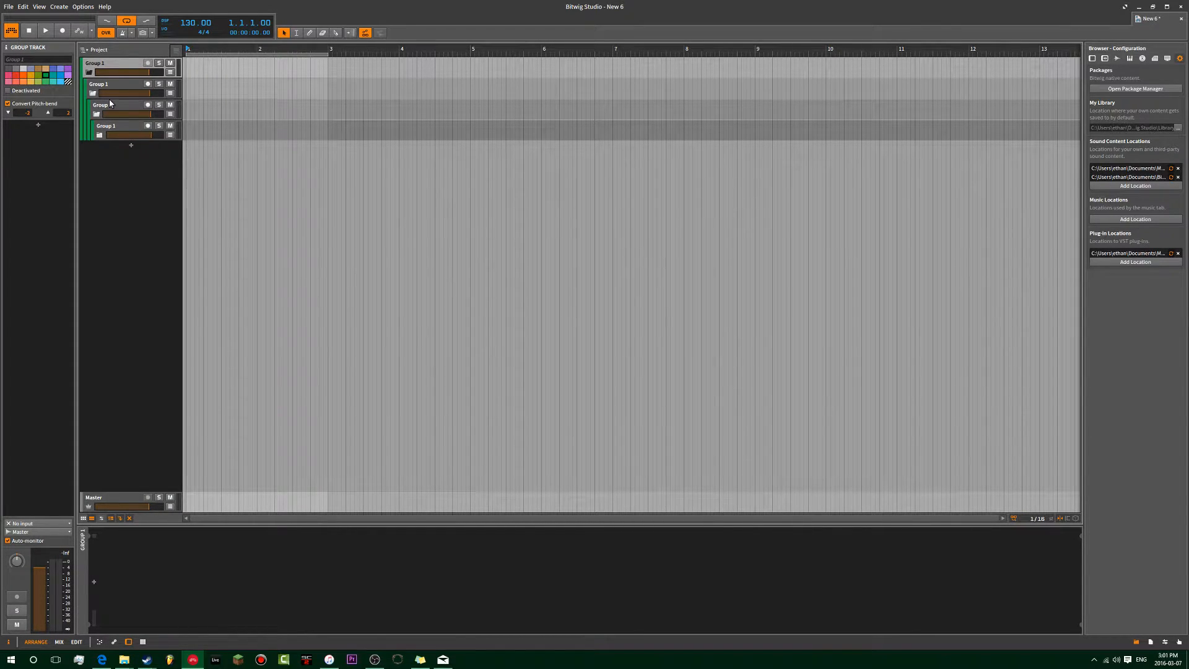
# - Move the nested group tracks out of their parents so that all four sit at the same level
pyautogui.moveTo(103, 123); pyautogui.dragTo(103, 159)
pyautogui.moveTo(106, 93); pyautogui.dragTo(108, 147)
pyautogui.click(106, 64)
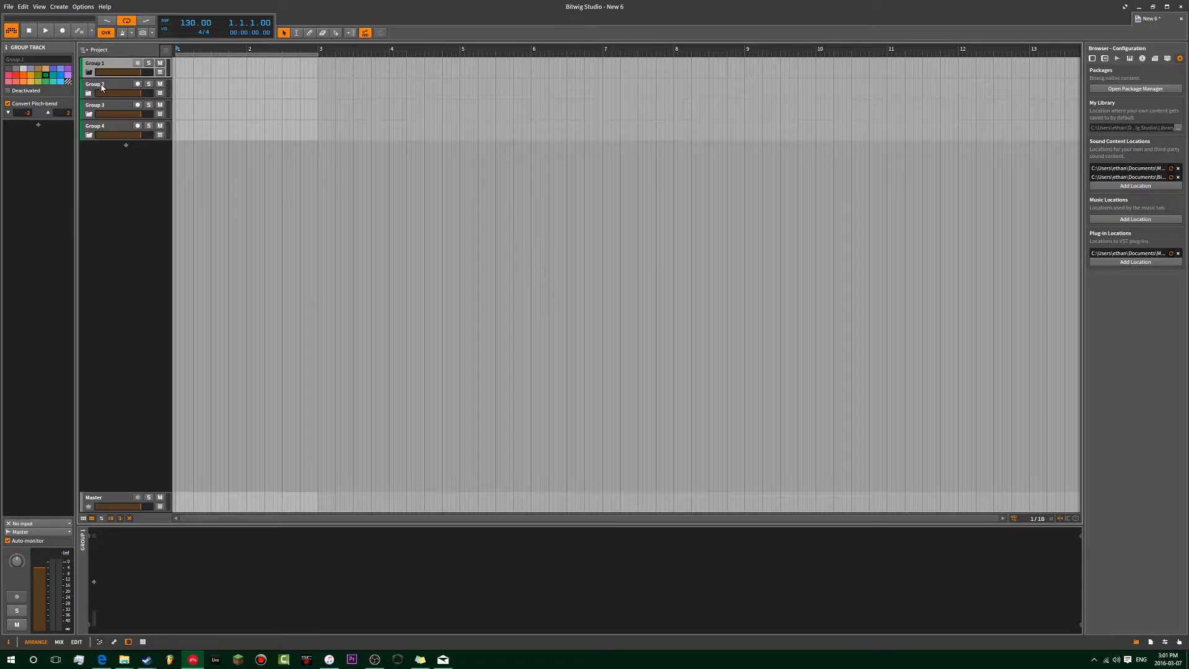
# - Examine Group 2, Group 3, Group 4 and the master track by selecting them in turn
pyautogui.click(103, 88)
pyautogui.click(97, 105)
pyautogui.click(97, 129)
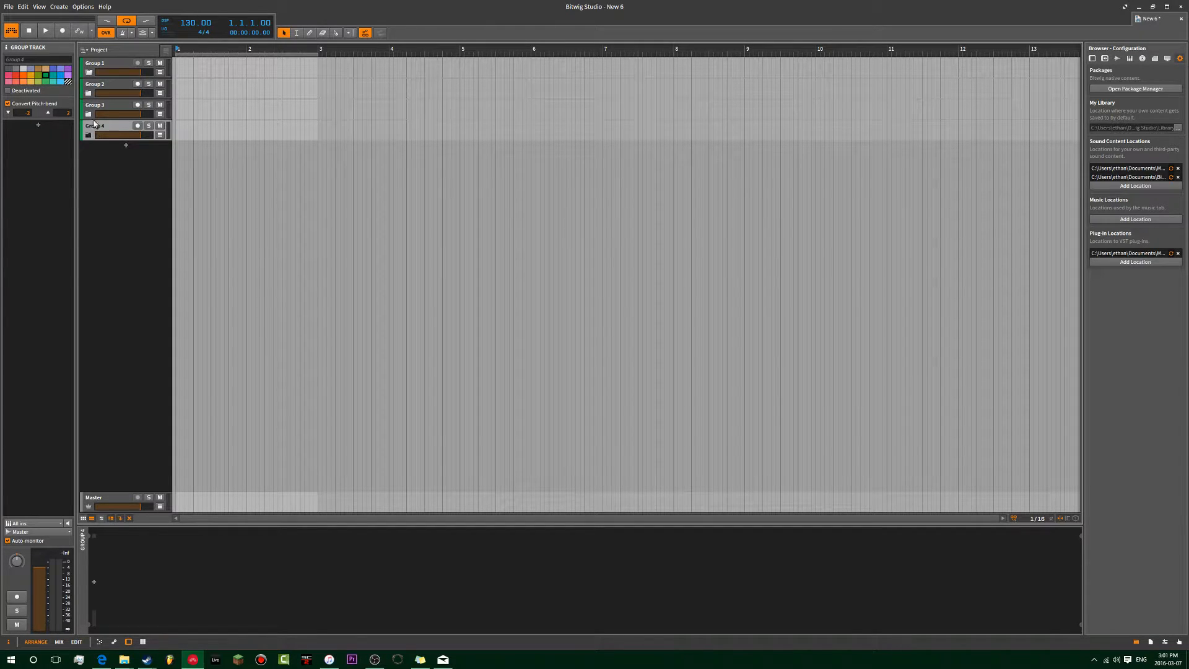
pyautogui.click(99, 111)
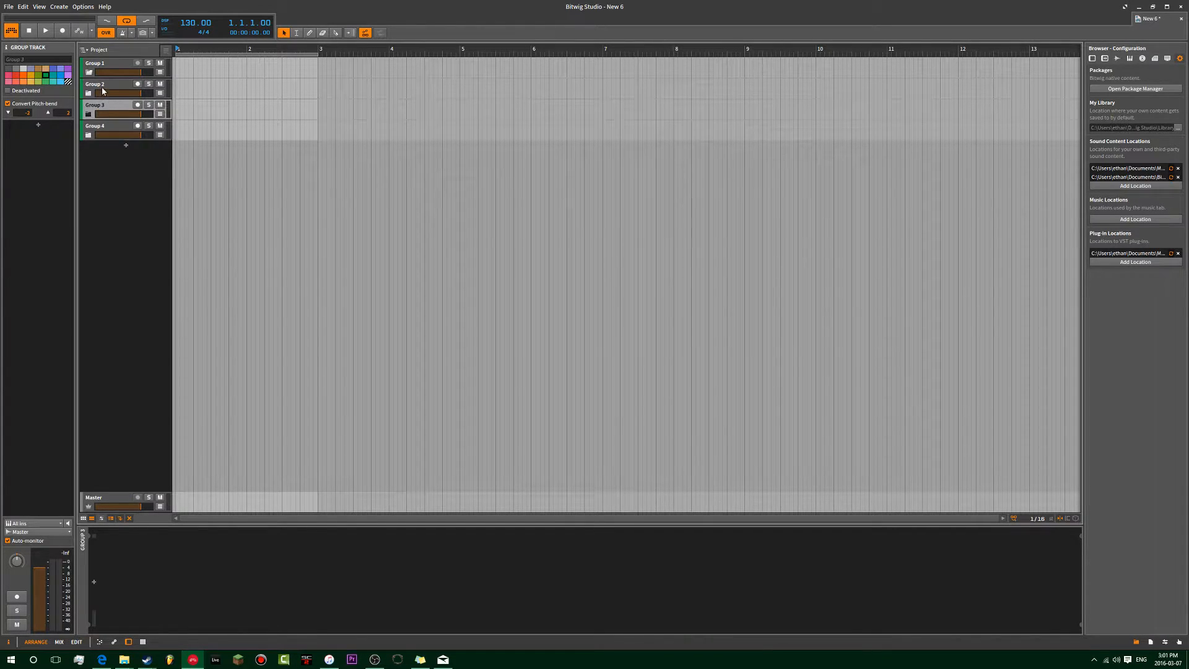
pyautogui.click(105, 86)
pyautogui.click(111, 500)
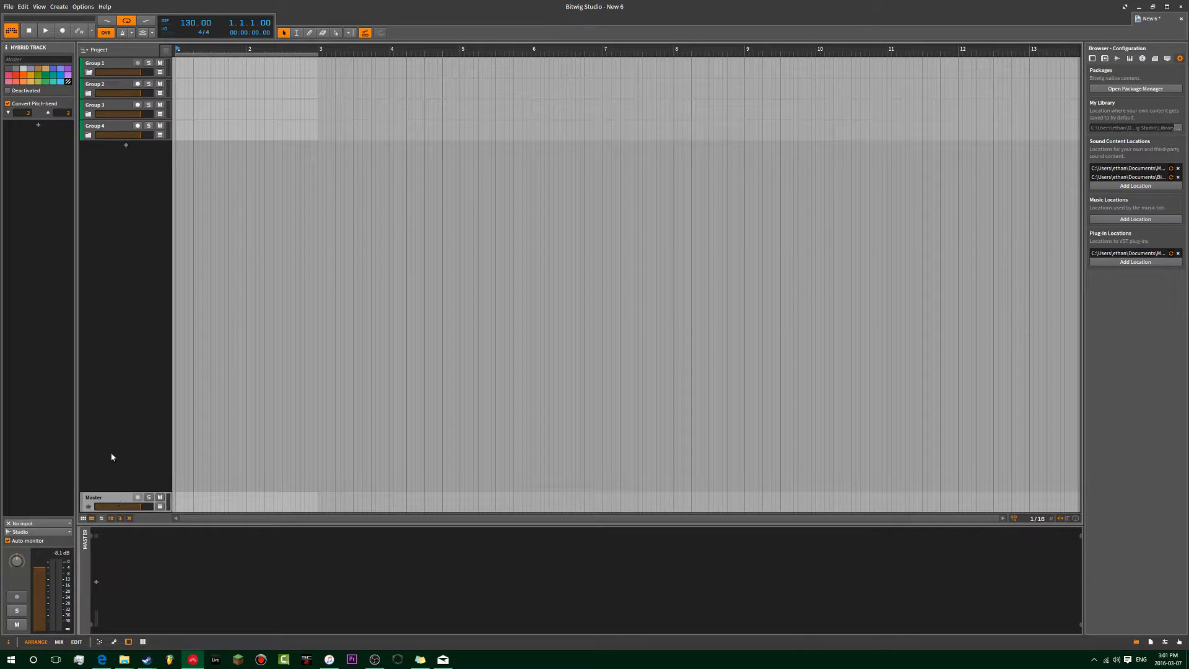
pyautogui.click(97, 125)
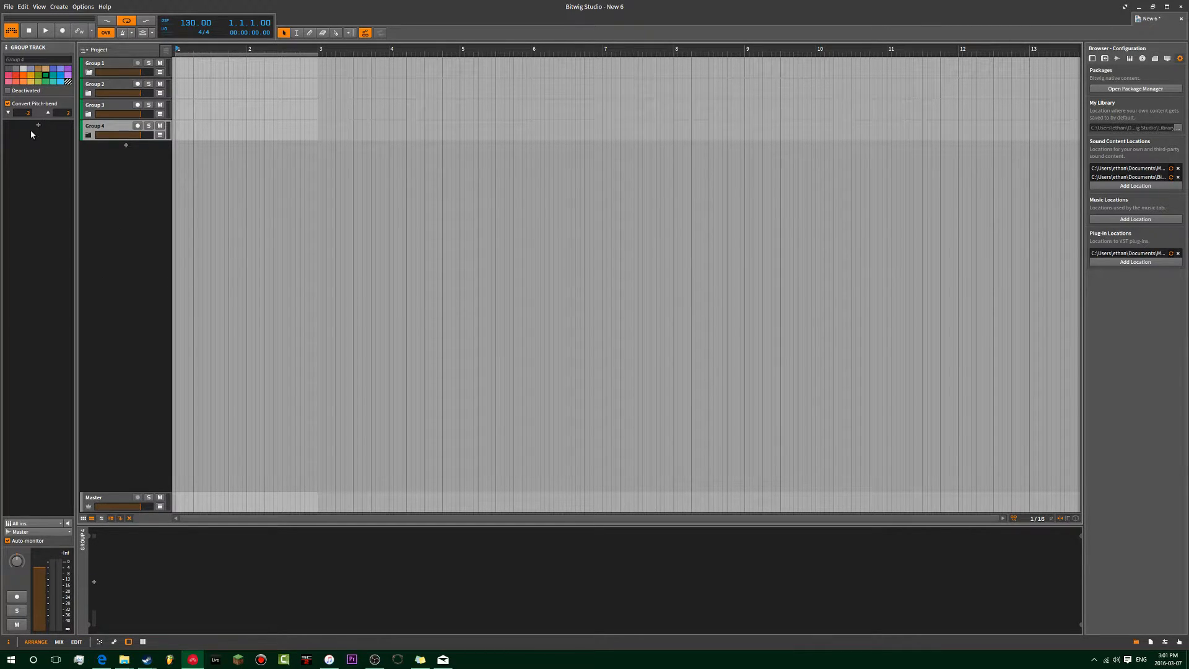
pyautogui.click(102, 106)
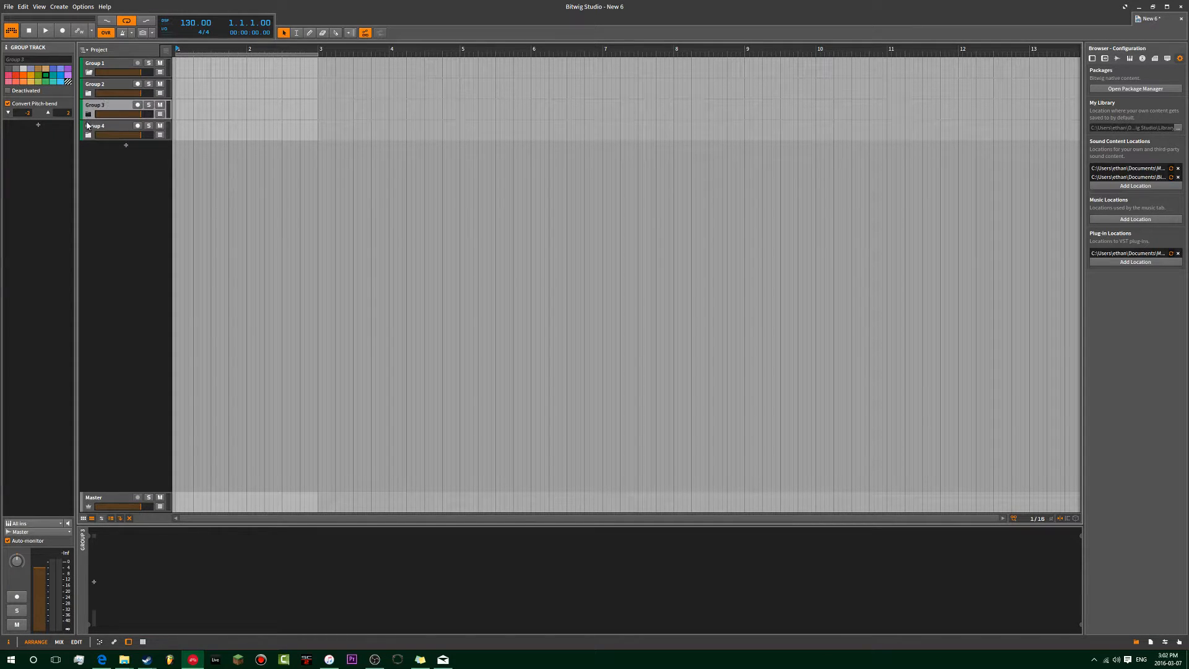
pyautogui.click(97, 131)
pyautogui.click(100, 108)
pyautogui.click(93, 130)
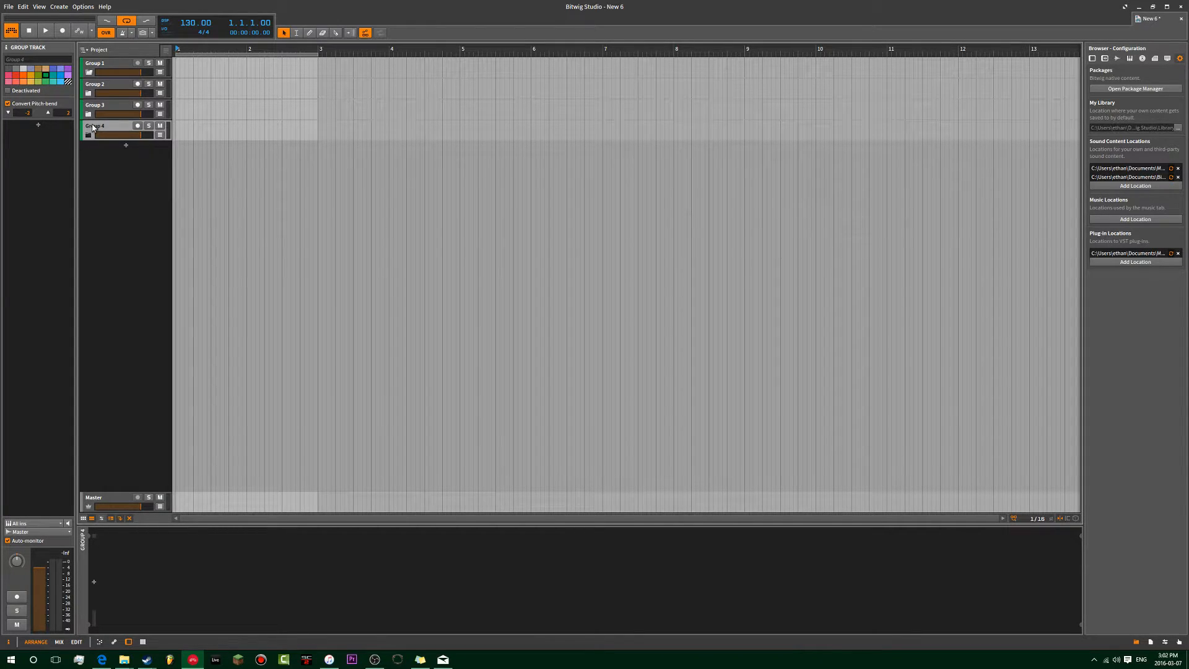
# - Select all four group tracks together, and go through them again one at a time
pyautogui.keyDown('shift'); pyautogui.click(116, 69); pyautogui.keyUp('shift')
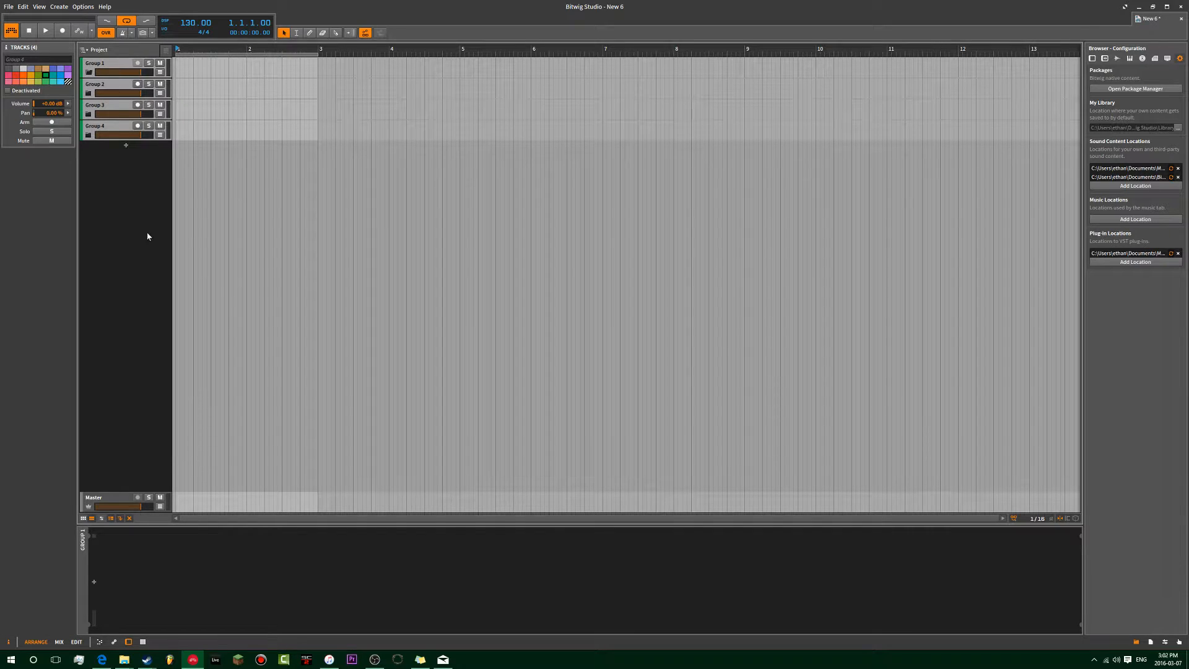
pyautogui.click(102, 127)
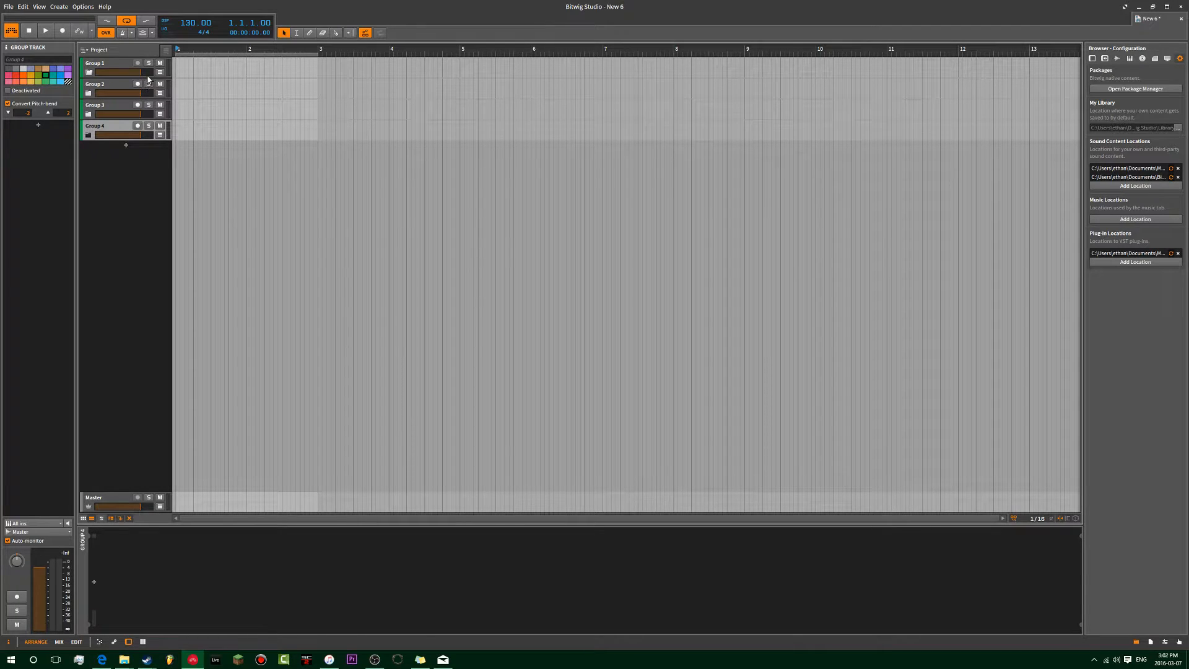
pyautogui.click(106, 111)
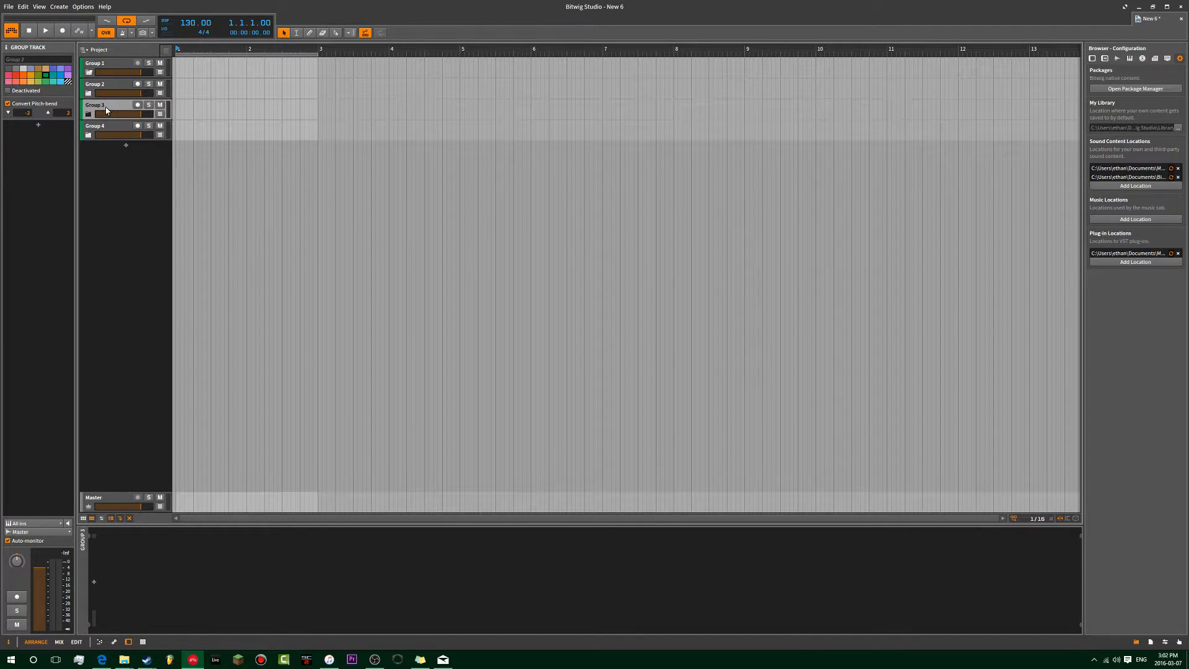
pyautogui.click(110, 63)
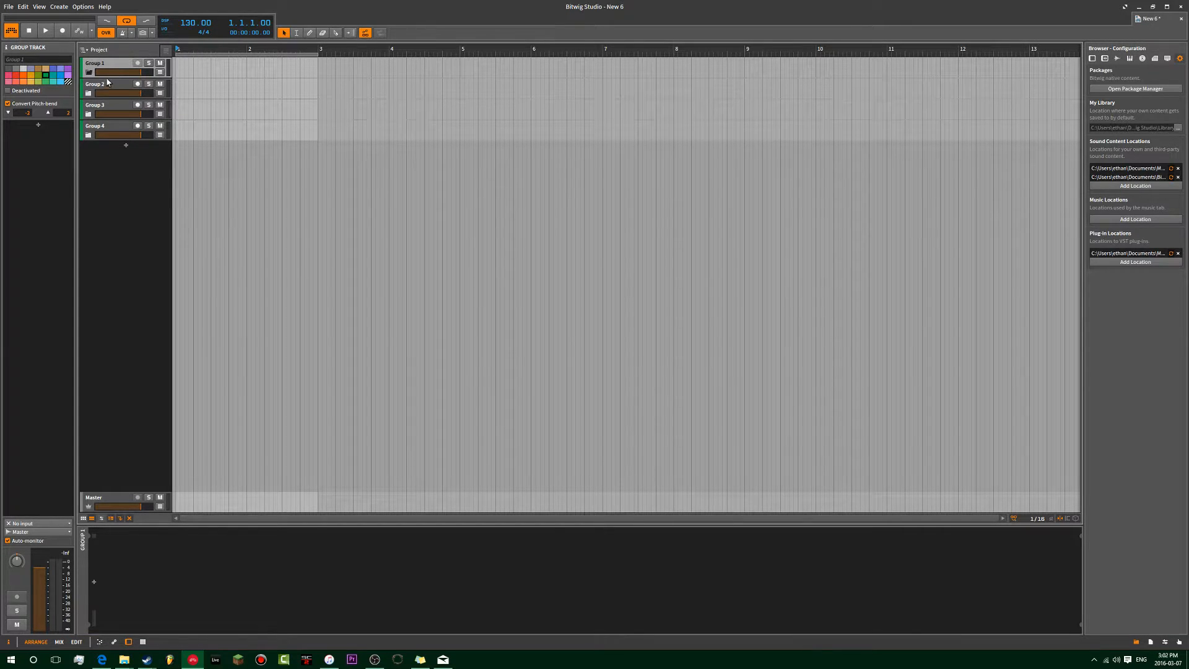
pyautogui.click(103, 127)
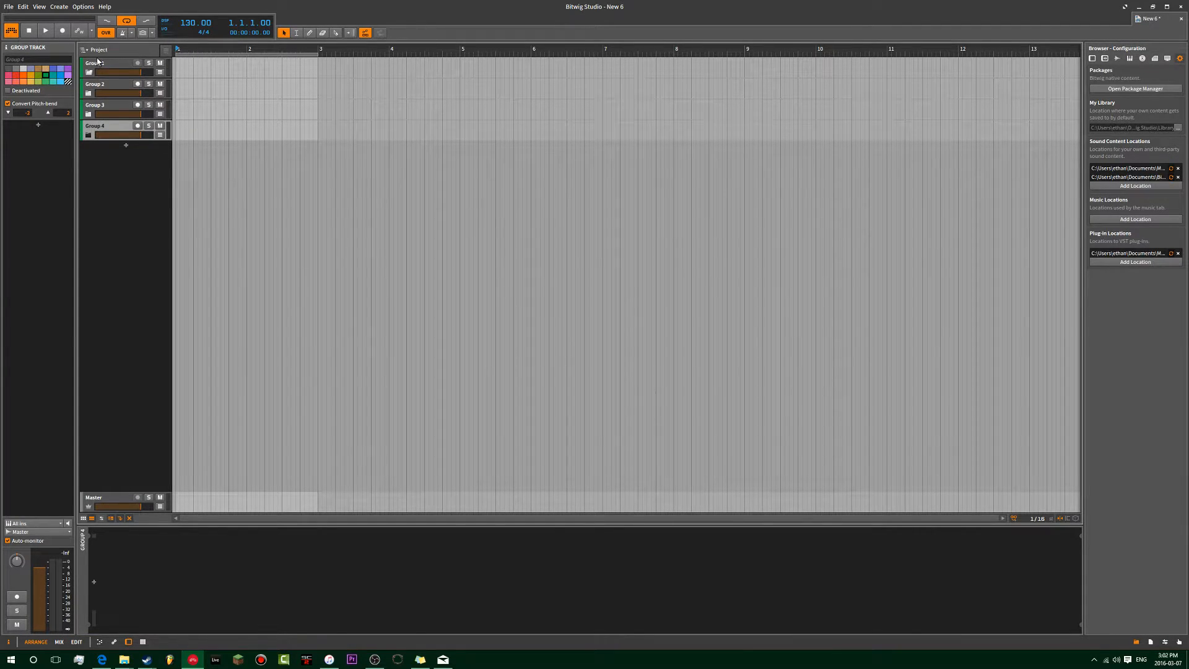
pyautogui.click(98, 63)
pyautogui.click(97, 87)
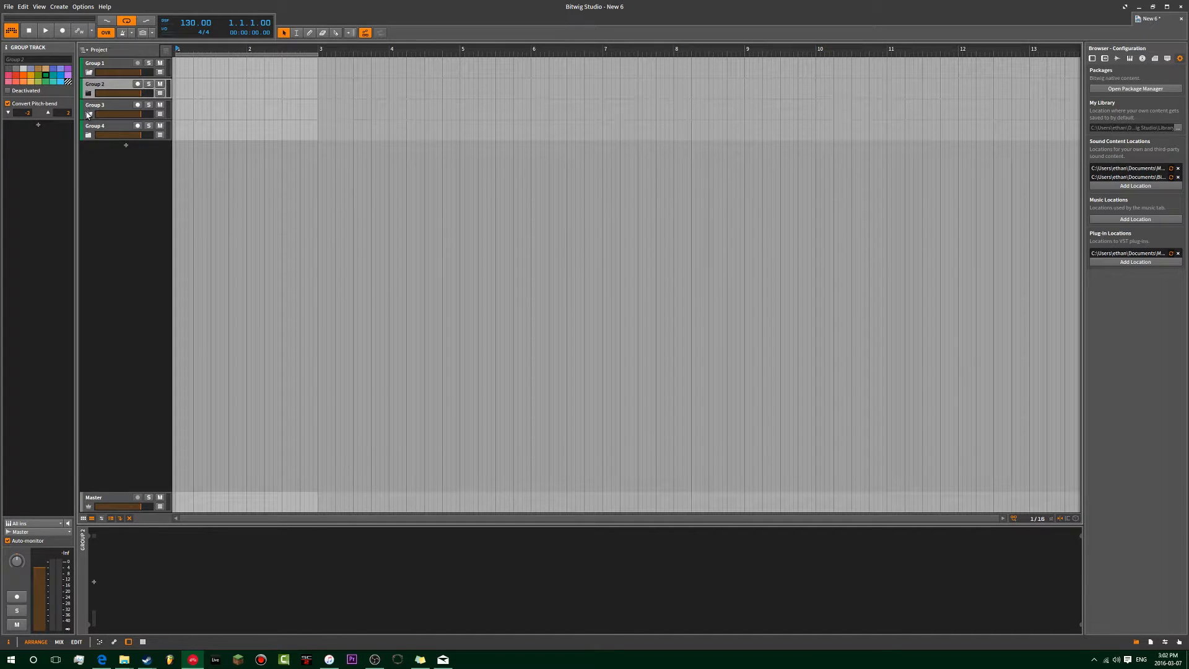
pyautogui.click(88, 111)
# - Select Group 1 through Group 4 and enclose them in a new parent group track
pyautogui.click(88, 124)
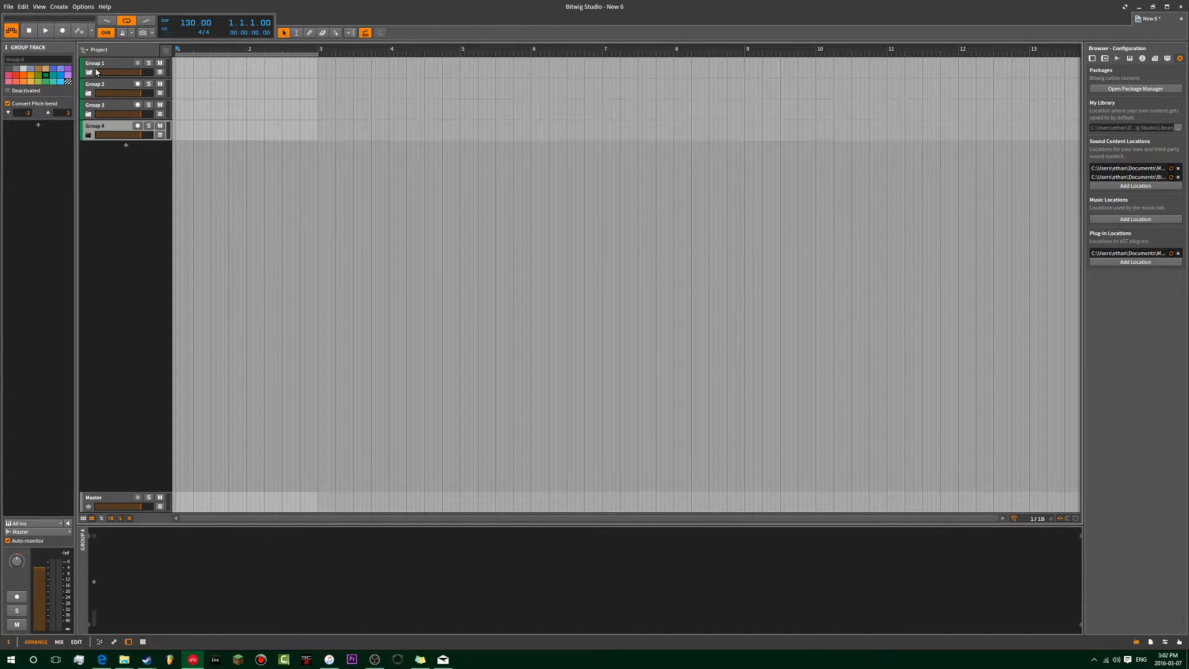
pyautogui.keyDown('shift'); pyautogui.click(91, 68); pyautogui.keyUp('shift')
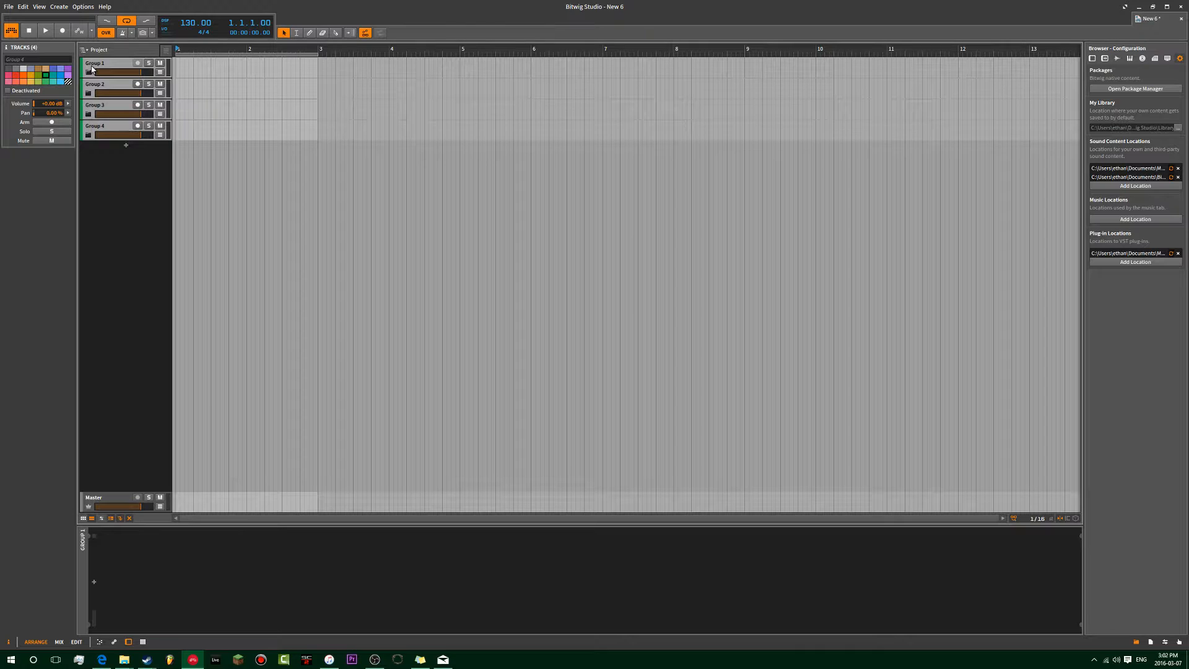
pyautogui.hotkey('ctrl', 'g')
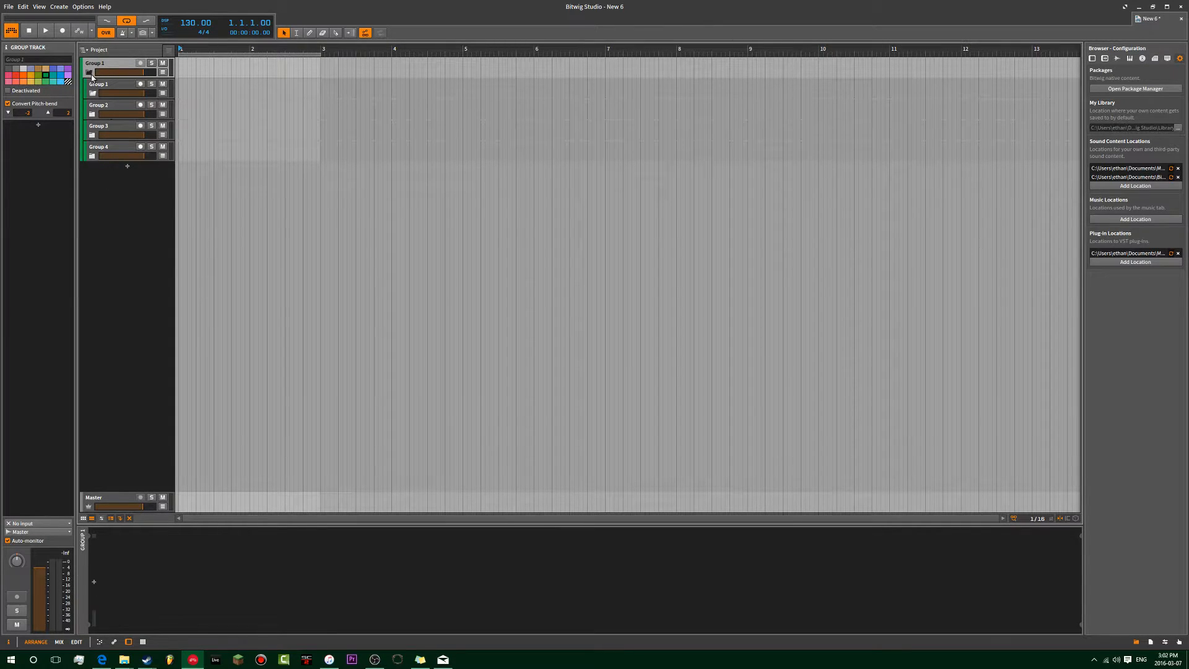
# - Give the parent group track a light grey colour and name it Sidechain
pyautogui.click(23, 69)
pyautogui.click(27, 60)
pyautogui.click(16, 70)
pyautogui.click(23, 67)
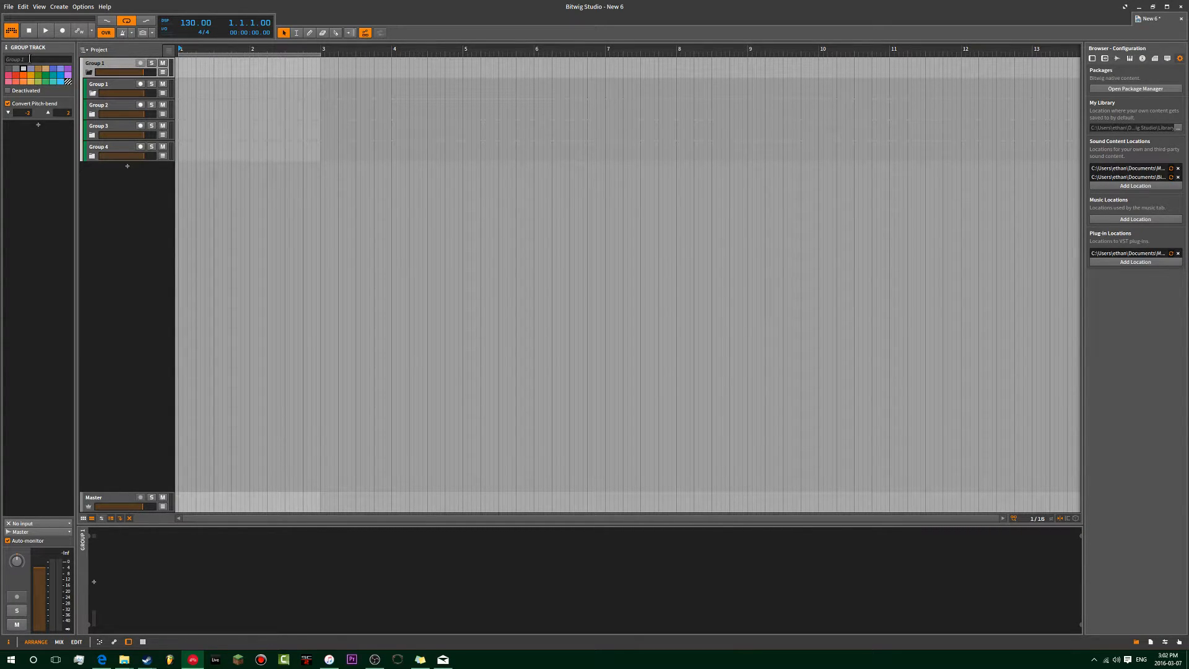
pyautogui.write('Sidechain')
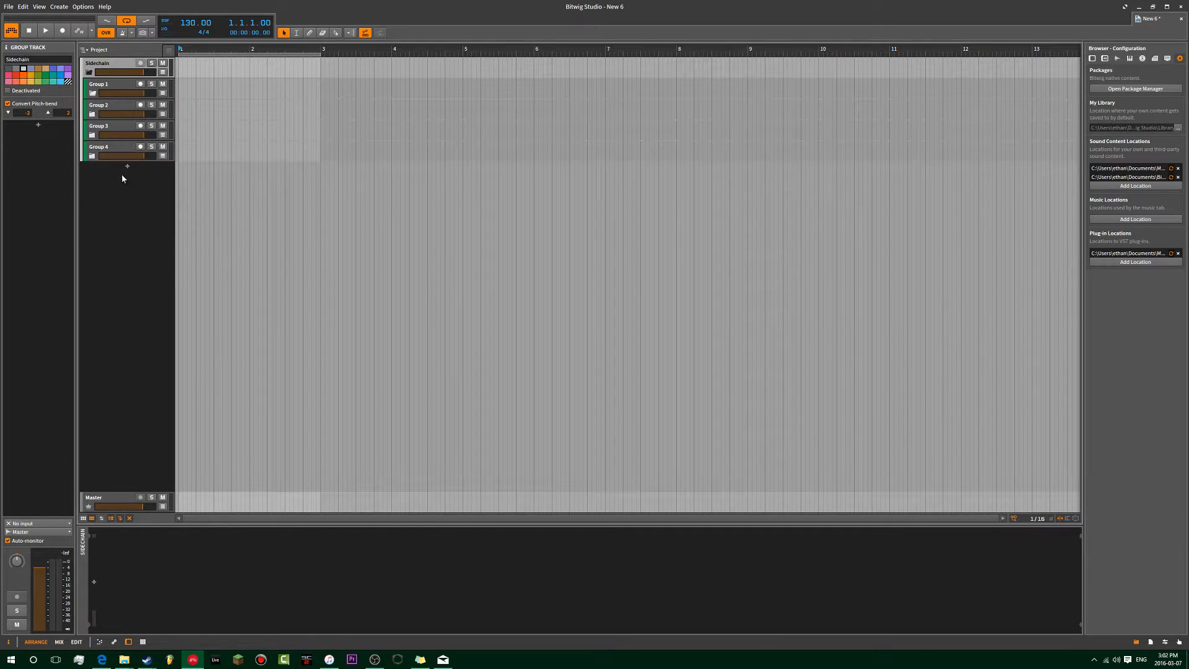
# - Search the devices for "dyn" and add the Dynamics device to the Sidechain group track
pyautogui.click(117, 151)
pyautogui.click(120, 62)
pyautogui.click(38, 125)
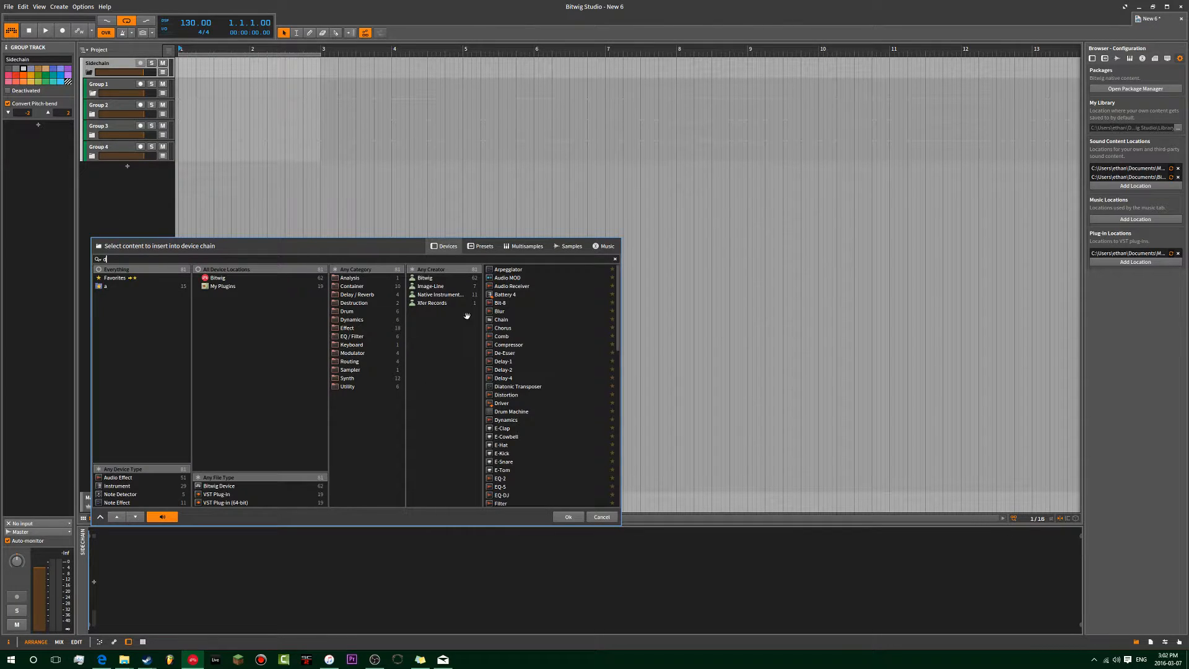
pyautogui.write('dyn')
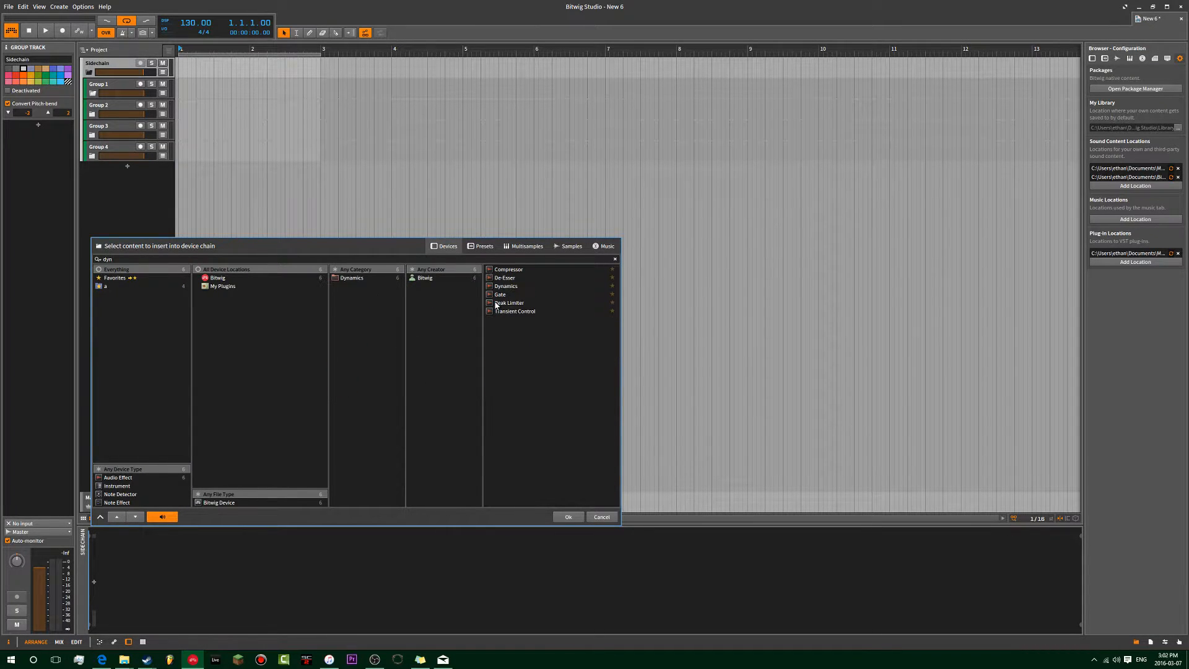
pyautogui.doubleClick(524, 289)
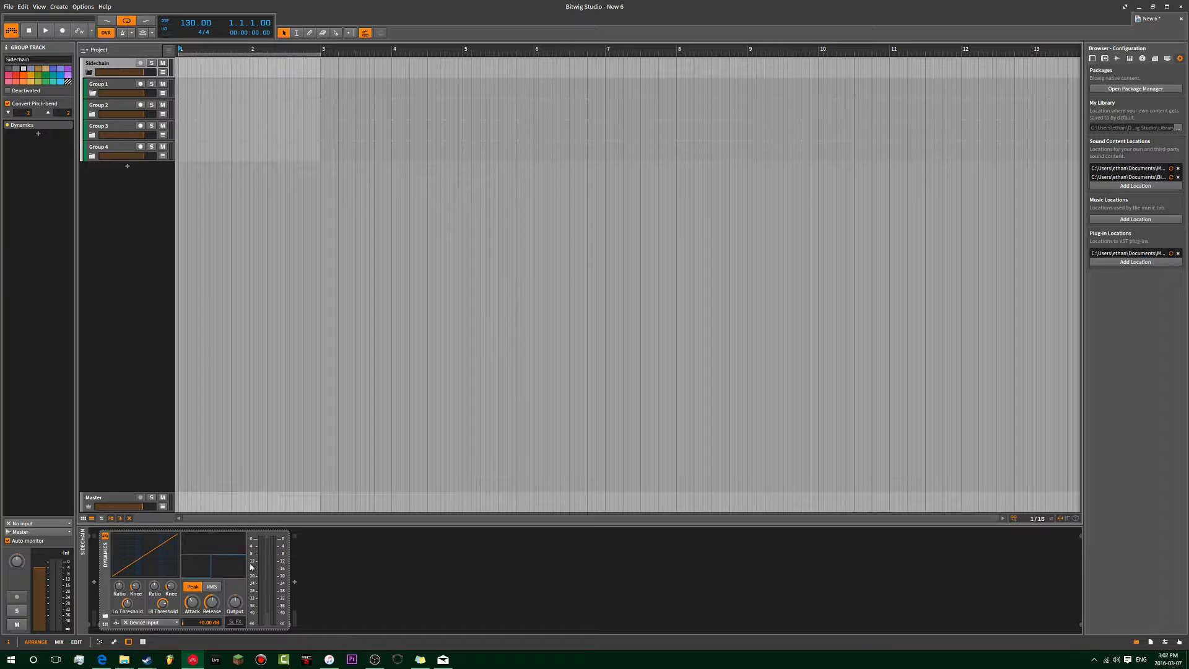
# - Adjust the upper compression curve of the Dynamics device and look at its sidechain source choices
pyautogui.moveTo(163, 603); pyautogui.dragTo(154, 564)
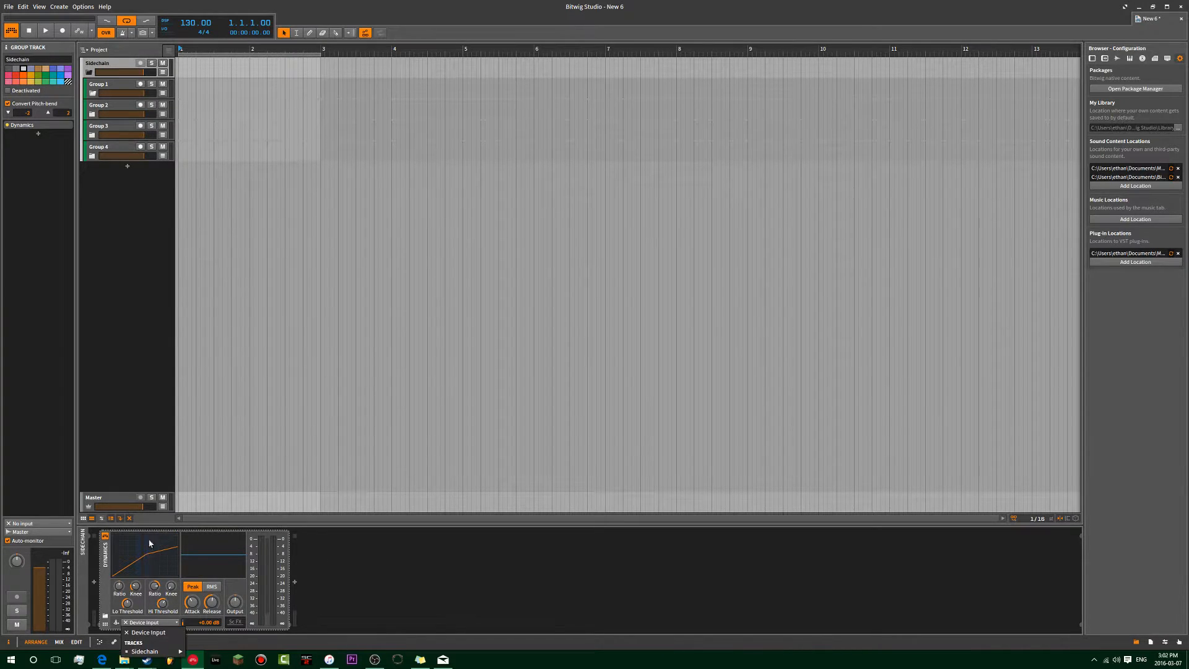
pyautogui.rightClick(126, 208)
pyautogui.click(116, 180)
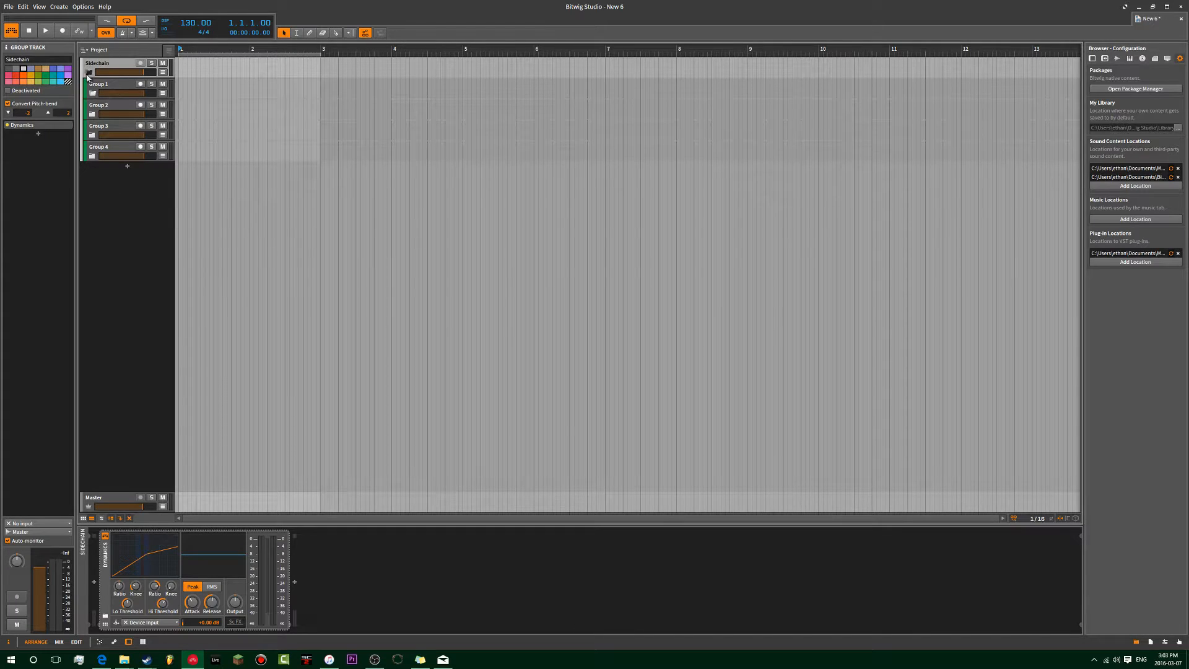
# - Collapse the Sidechain group, create an instrument track below it and name it DRUM MACHINE
pyautogui.click(91, 73)
pyautogui.rightClick(138, 122)
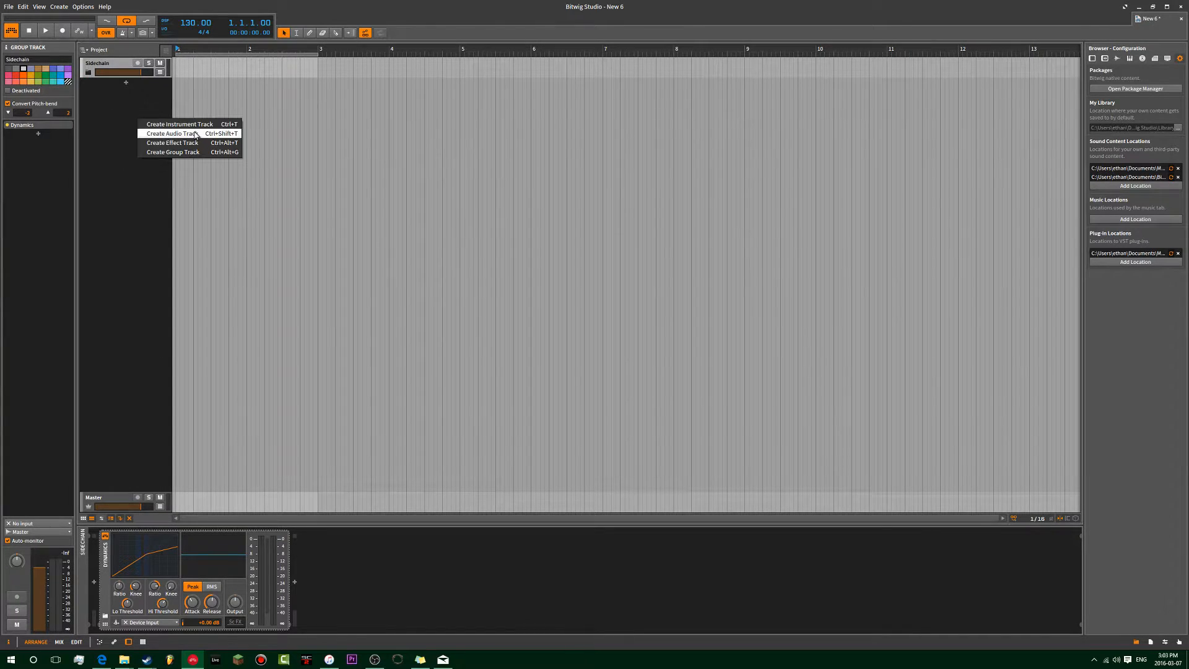
pyautogui.click(198, 125)
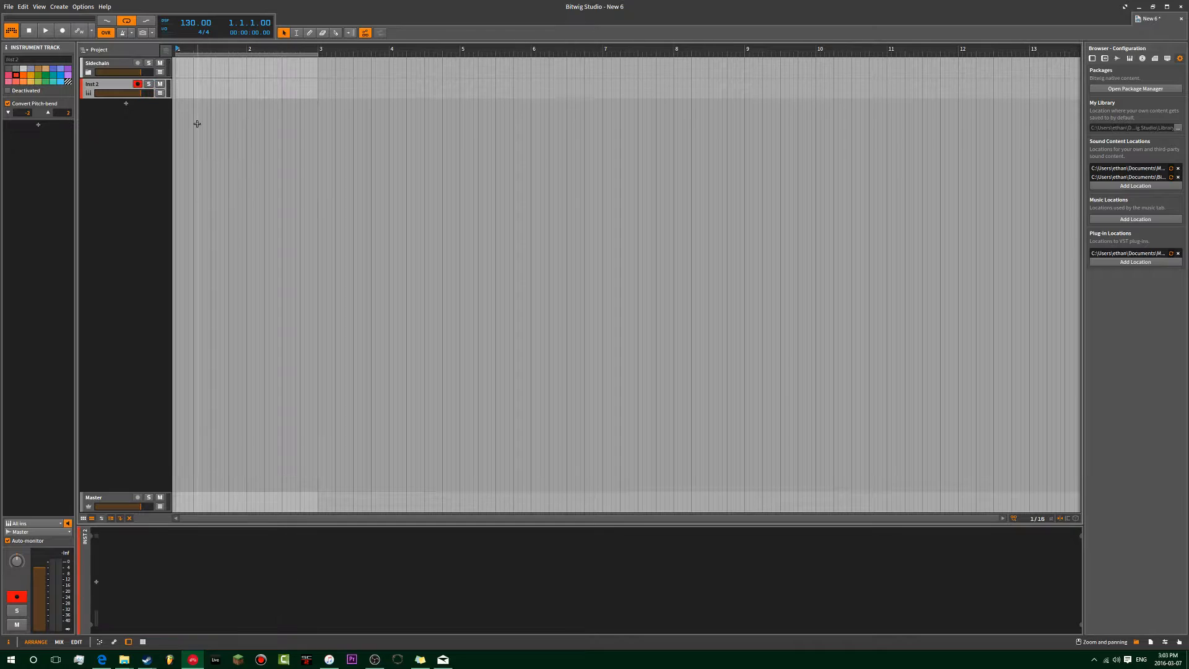
pyautogui.write('DR')
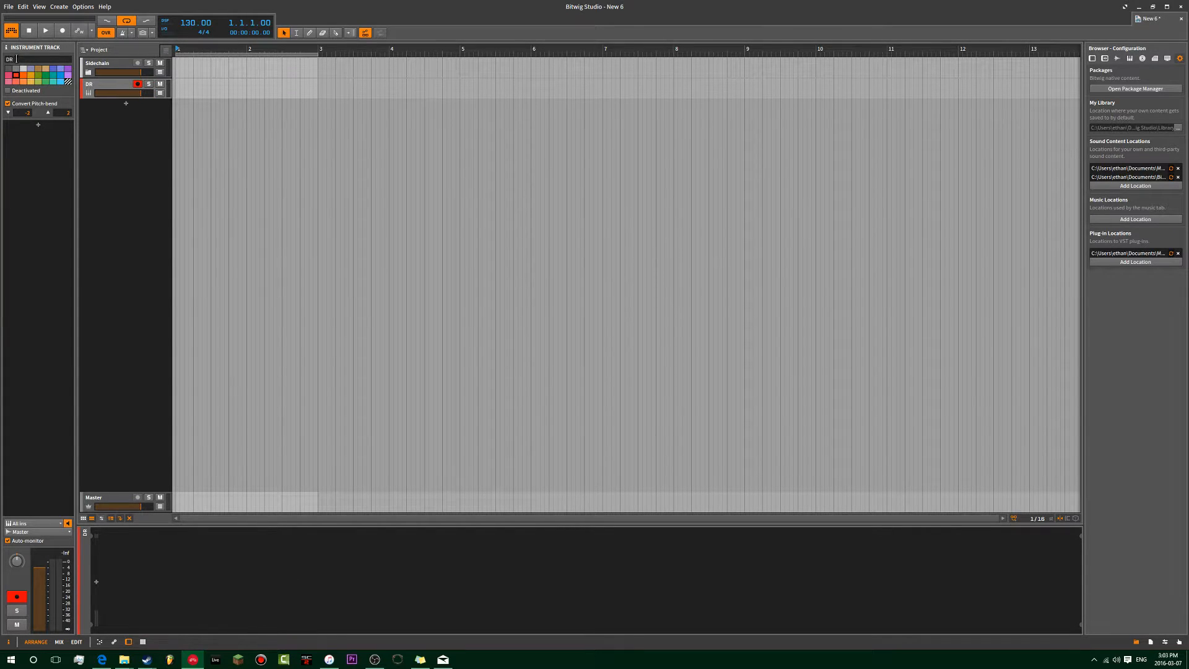
pyautogui.write('UM MACHINE')
# - Create a second instrument track below DRUM MACHINE and name it TRIGGER
pyautogui.rightClick(112, 125)
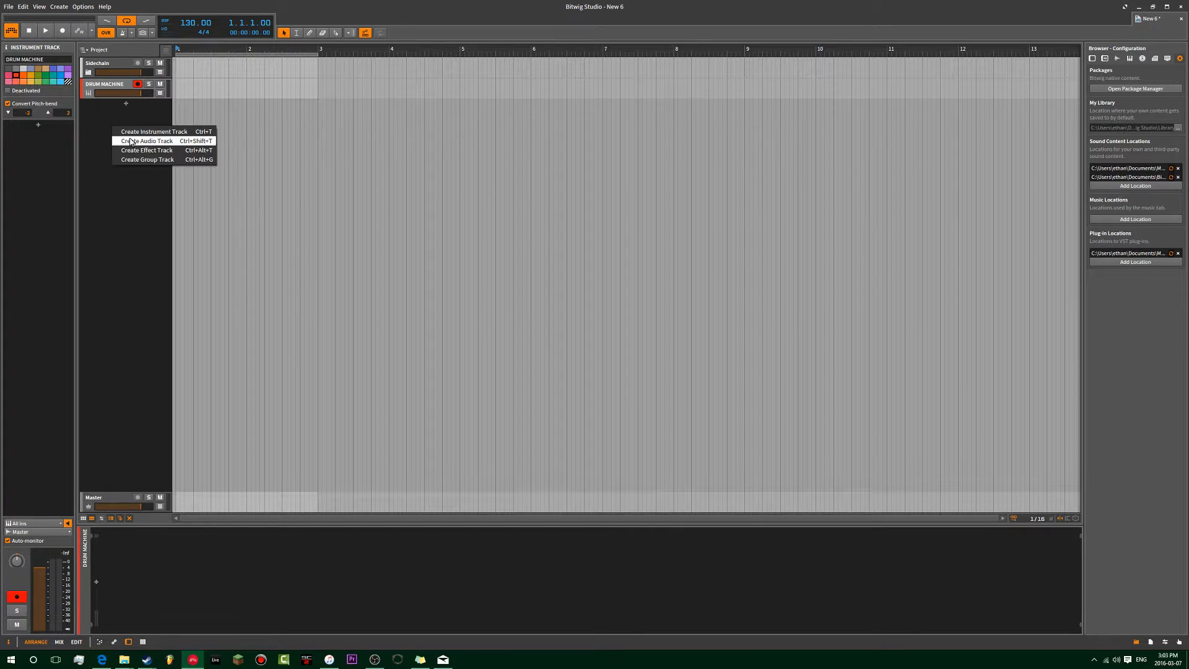
pyautogui.click(149, 132)
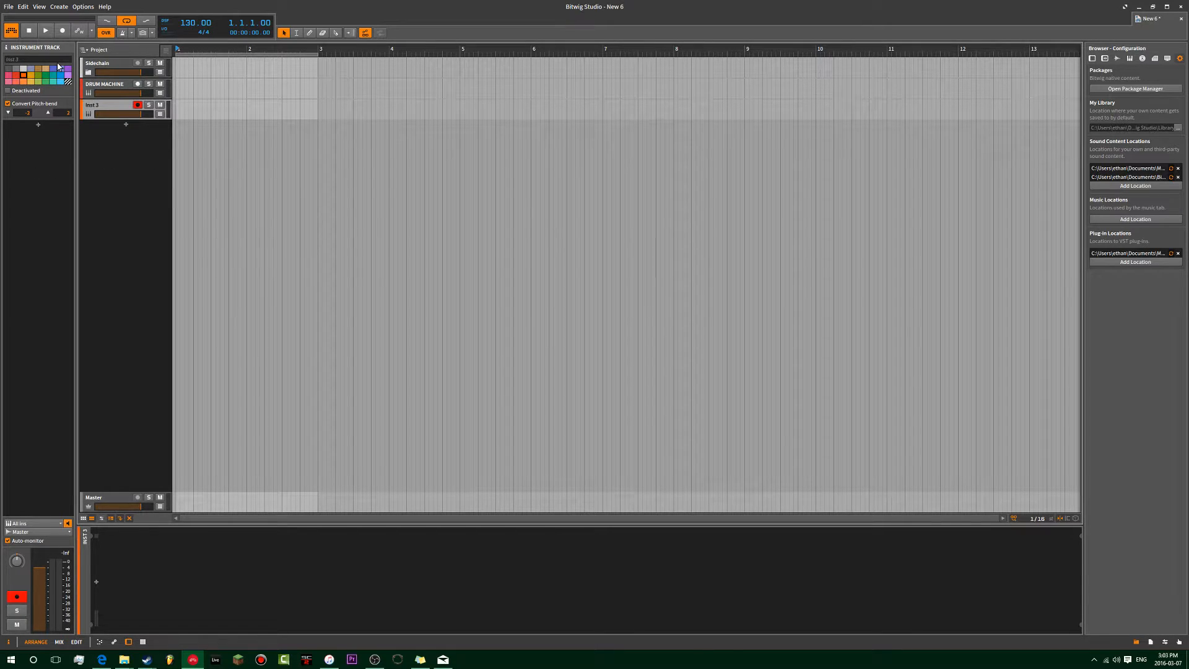
pyautogui.click(56, 61)
pyautogui.click(104, 66)
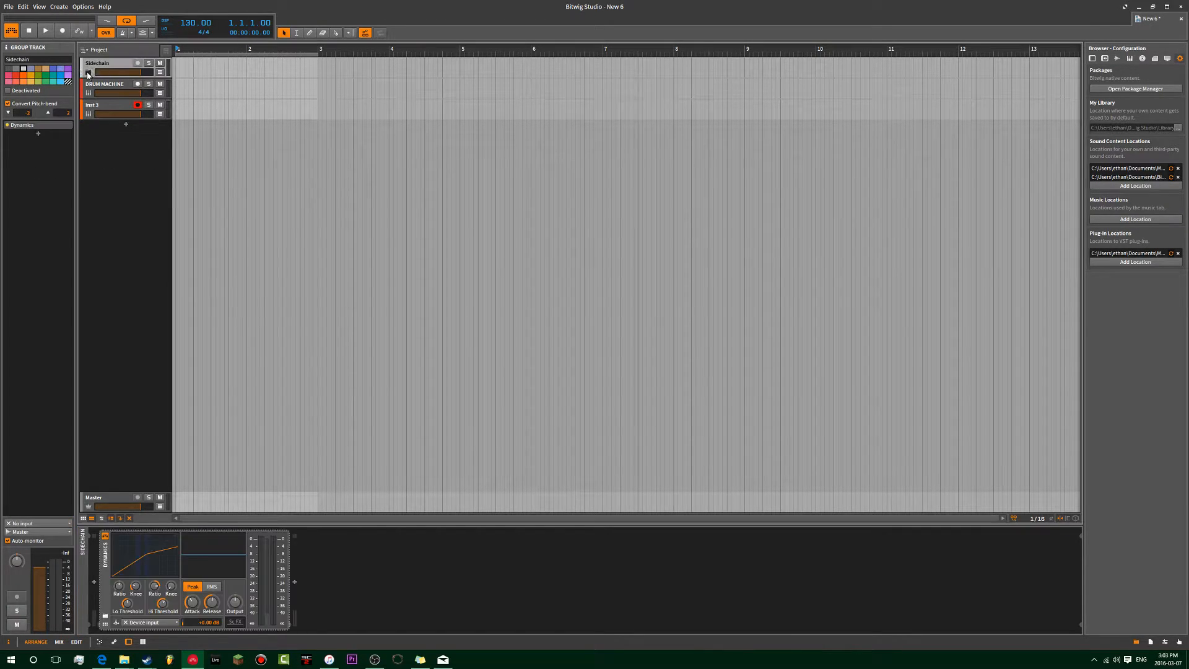
pyautogui.click(96, 109)
pyautogui.click(42, 60)
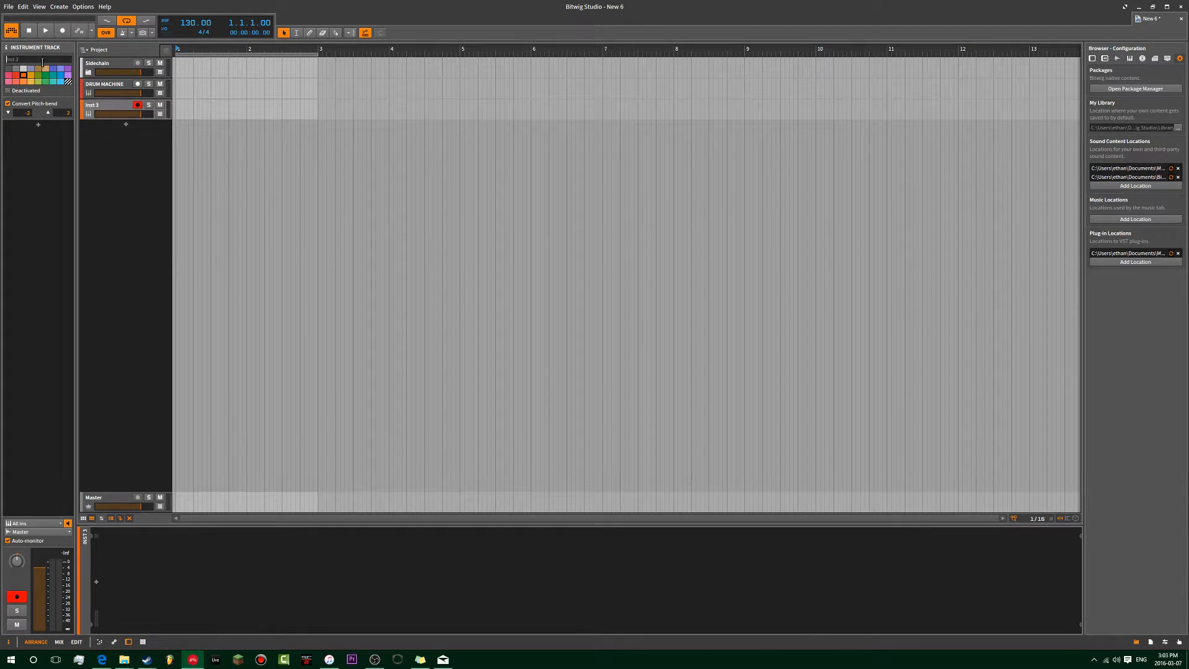
pyautogui.write('TRIGGER')
pyautogui.rightClick(171, 150)
pyautogui.click(124, 155)
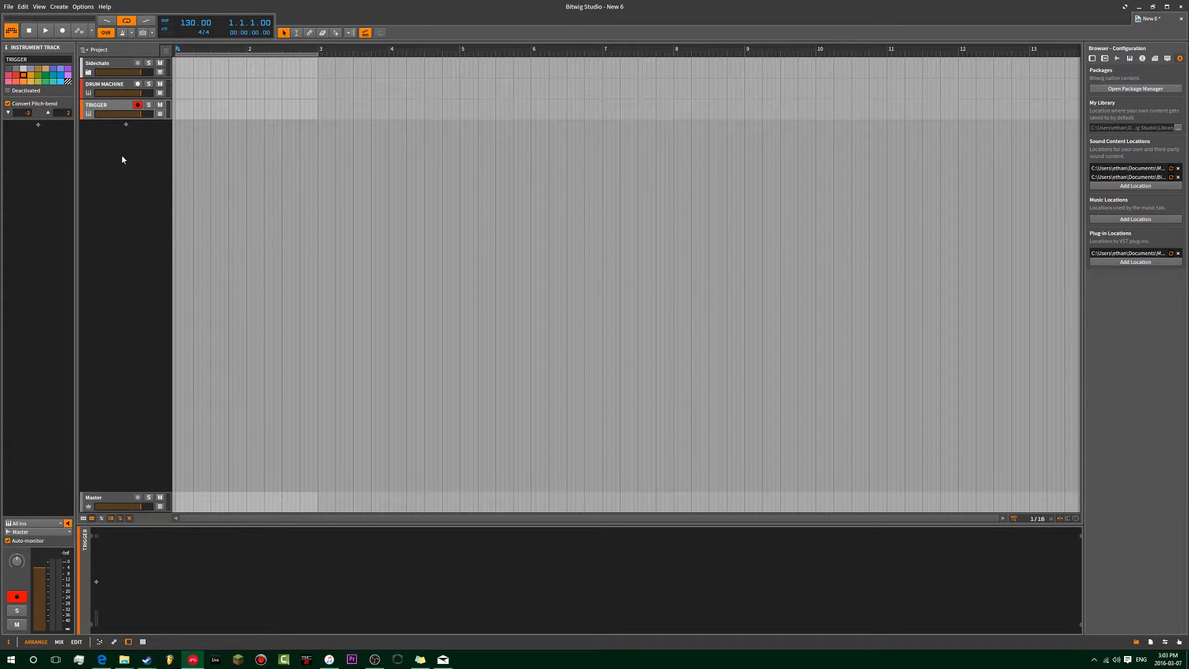
pyautogui.click(94, 66)
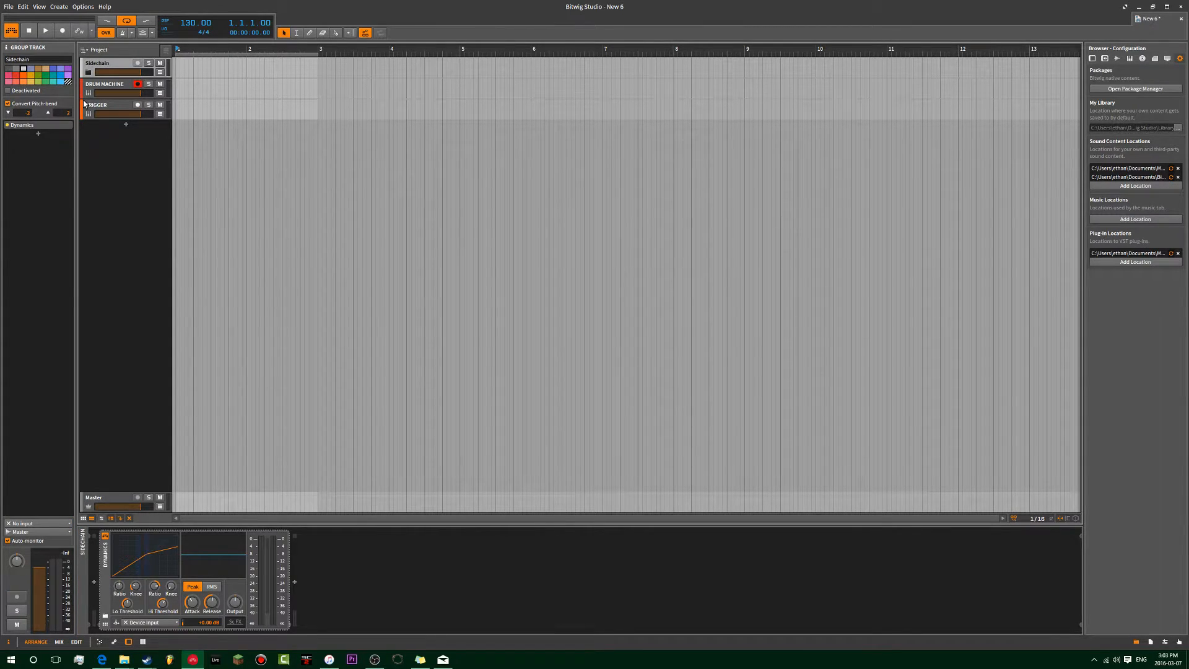
pyautogui.click(90, 73)
pyautogui.click(89, 74)
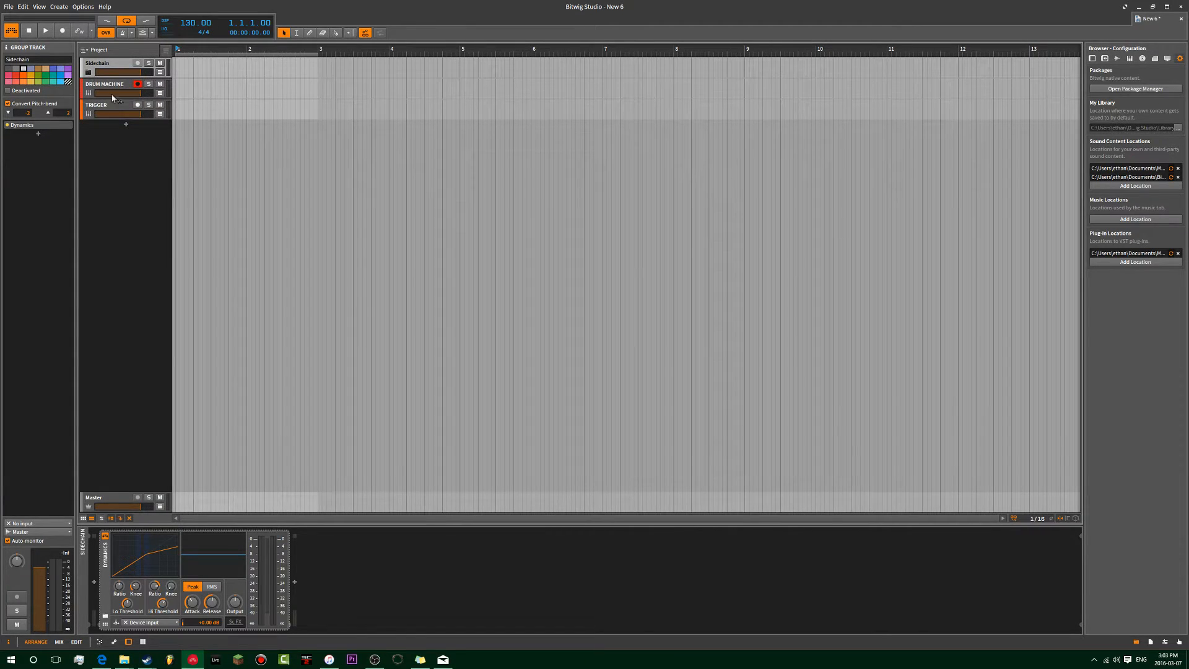
pyautogui.rightClick(135, 164)
pyautogui.click(137, 137)
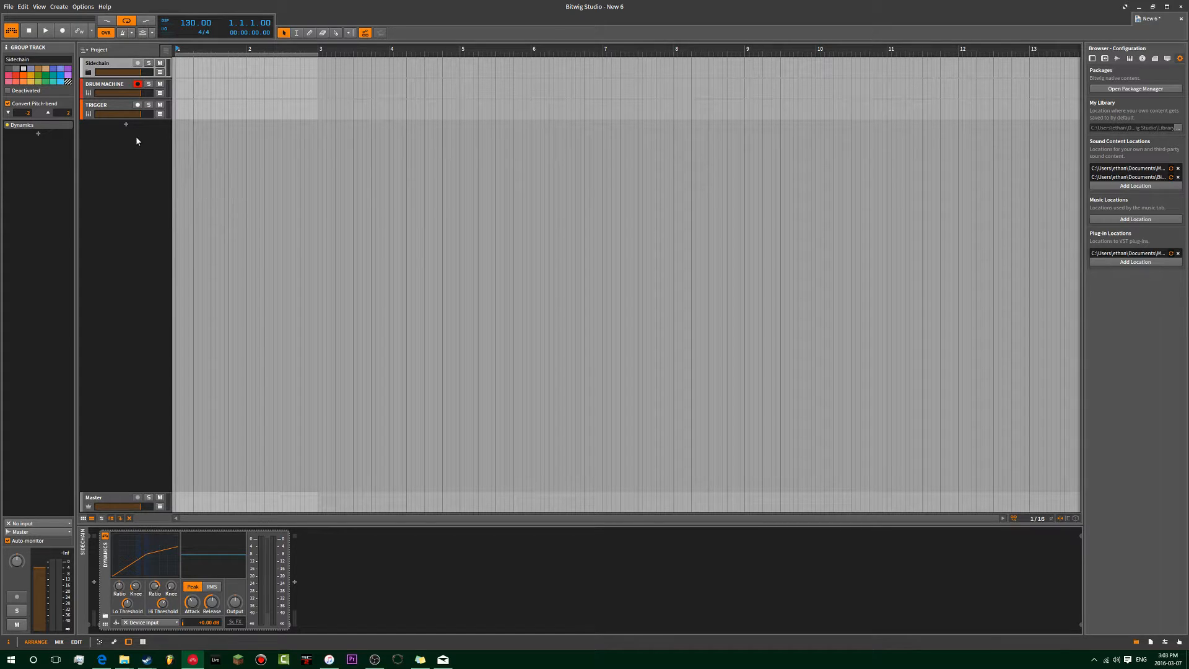
pyautogui.click(91, 103)
pyautogui.click(100, 64)
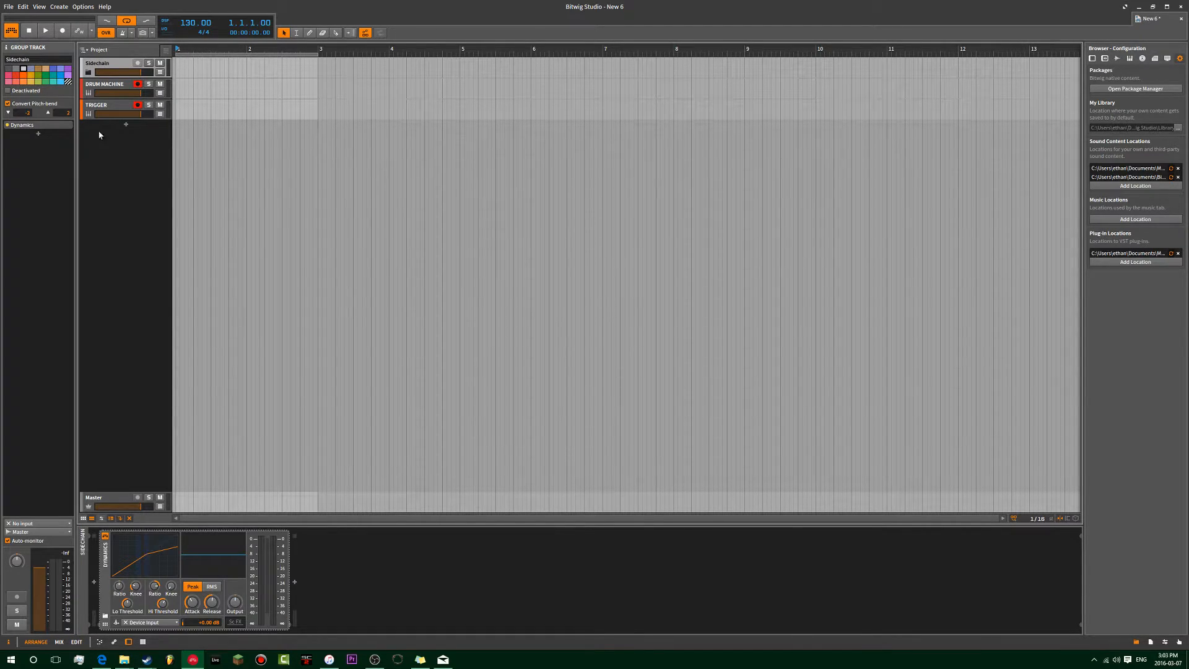
# - Create an audio track named VOCALS below TRIGGER and delete it again
pyautogui.click(125, 126)
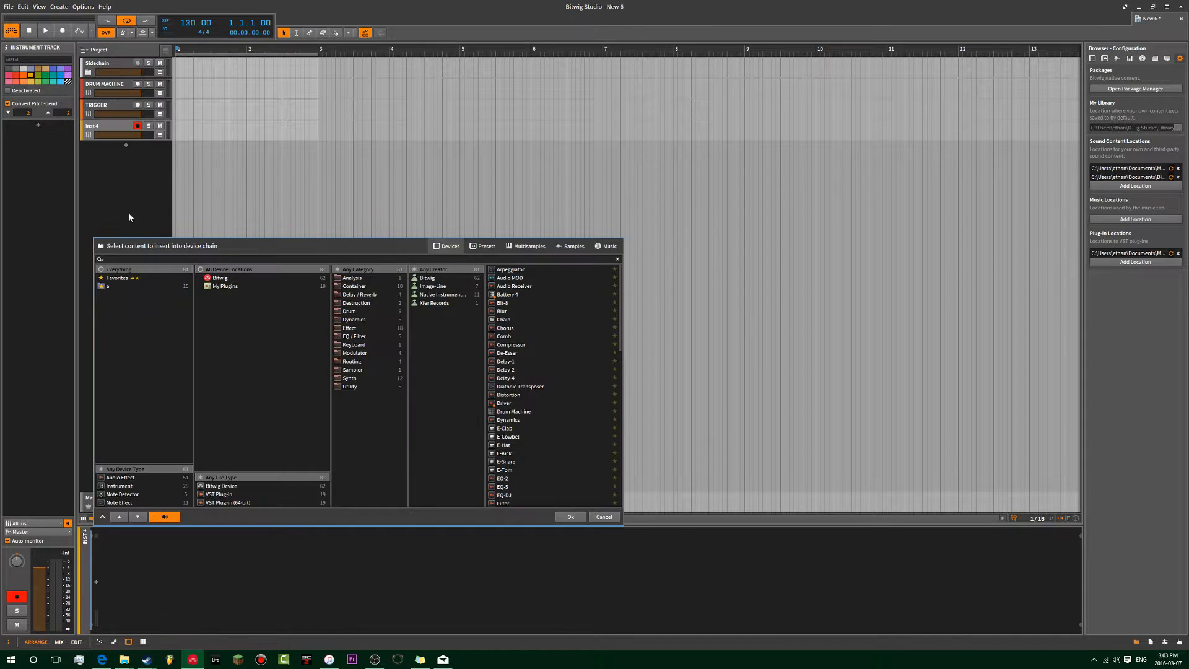
pyautogui.rightClick(125, 160)
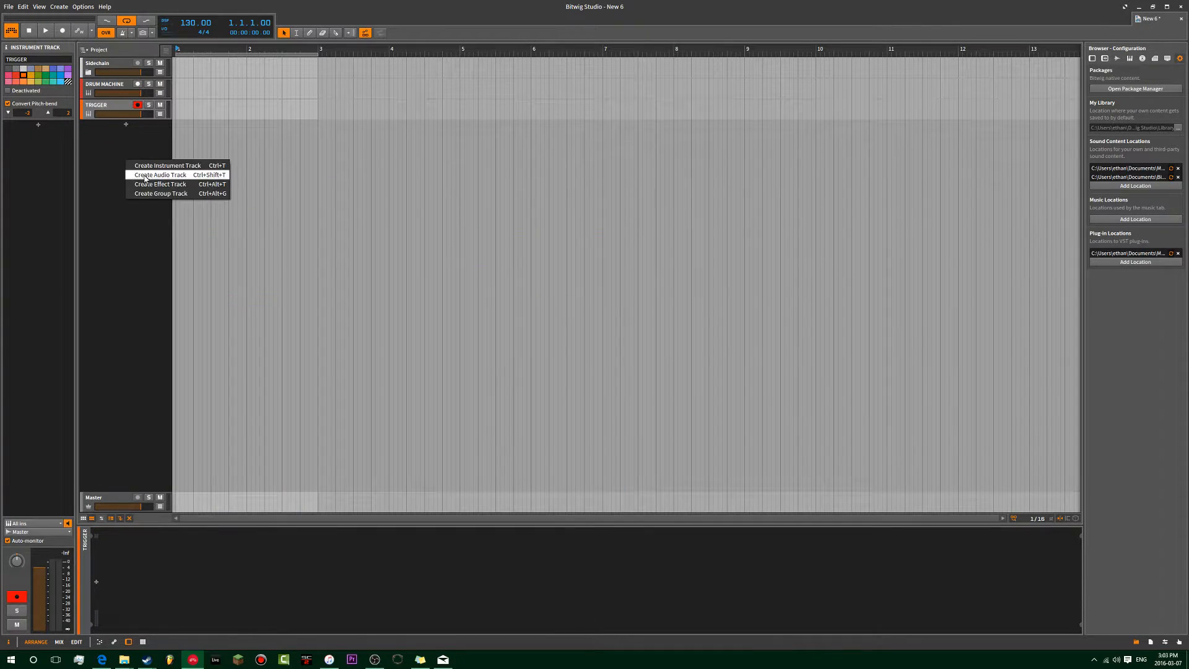
pyautogui.click(151, 175)
pyautogui.click(31, 59)
pyautogui.write('vOCALS')
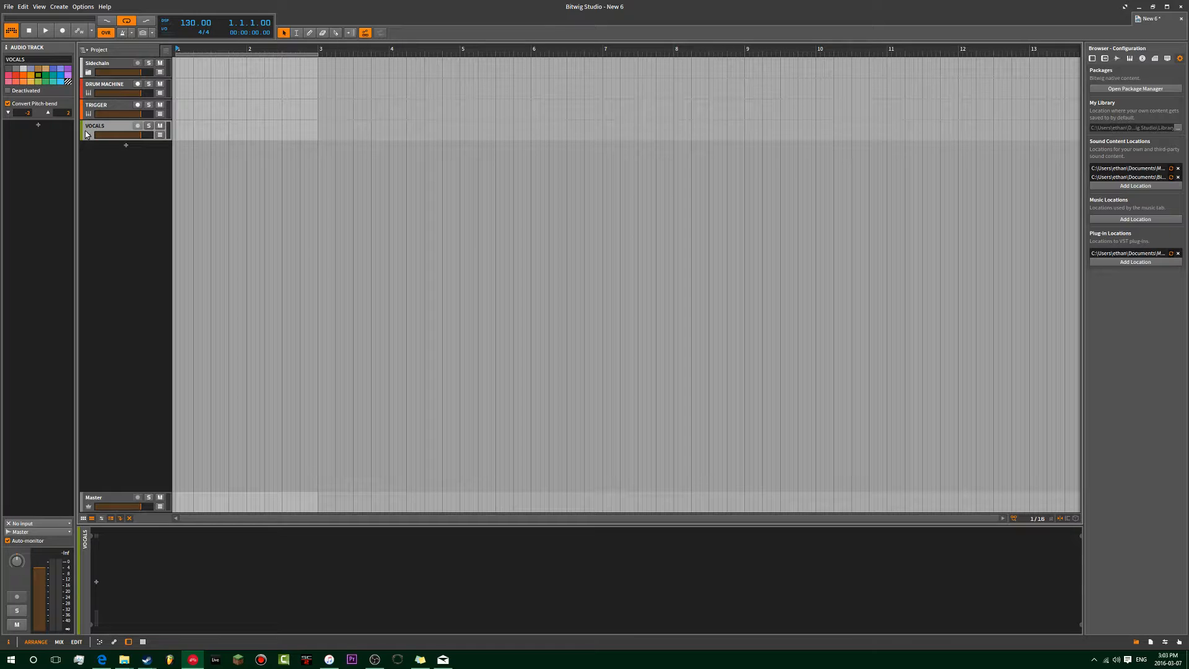
pyautogui.press('Delete')
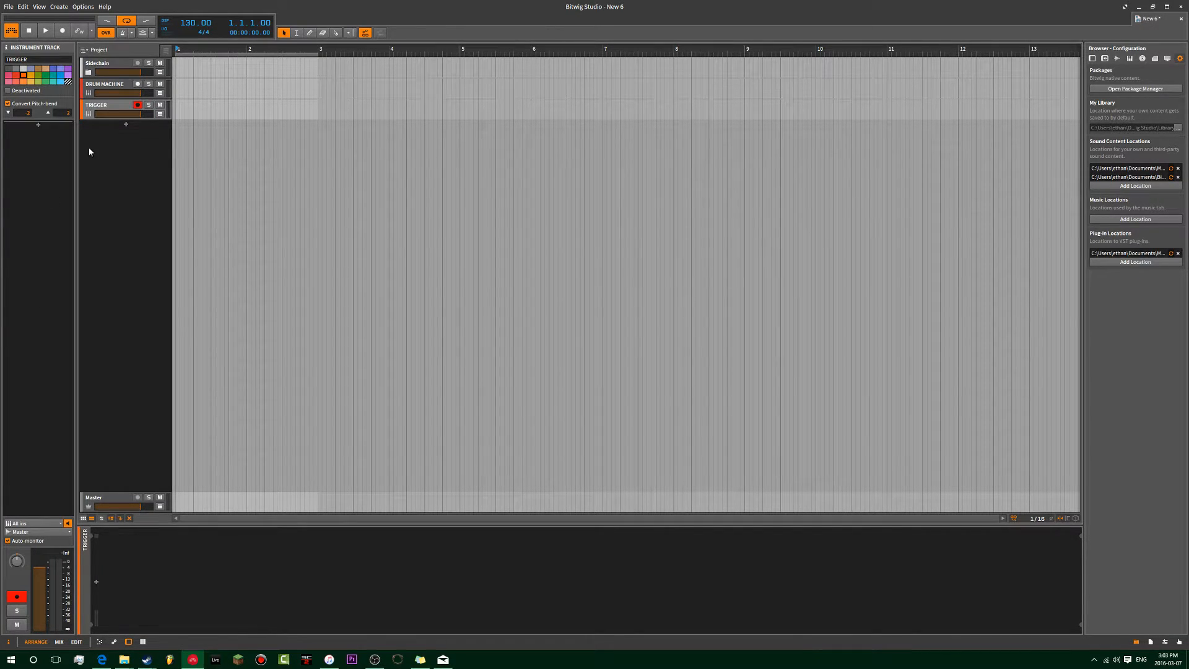
# - Show the sample library in a slightly wider browser and open the FDmCC9 folder inside Veela Vox
pyautogui.click(1092, 58)
pyautogui.click(1092, 59)
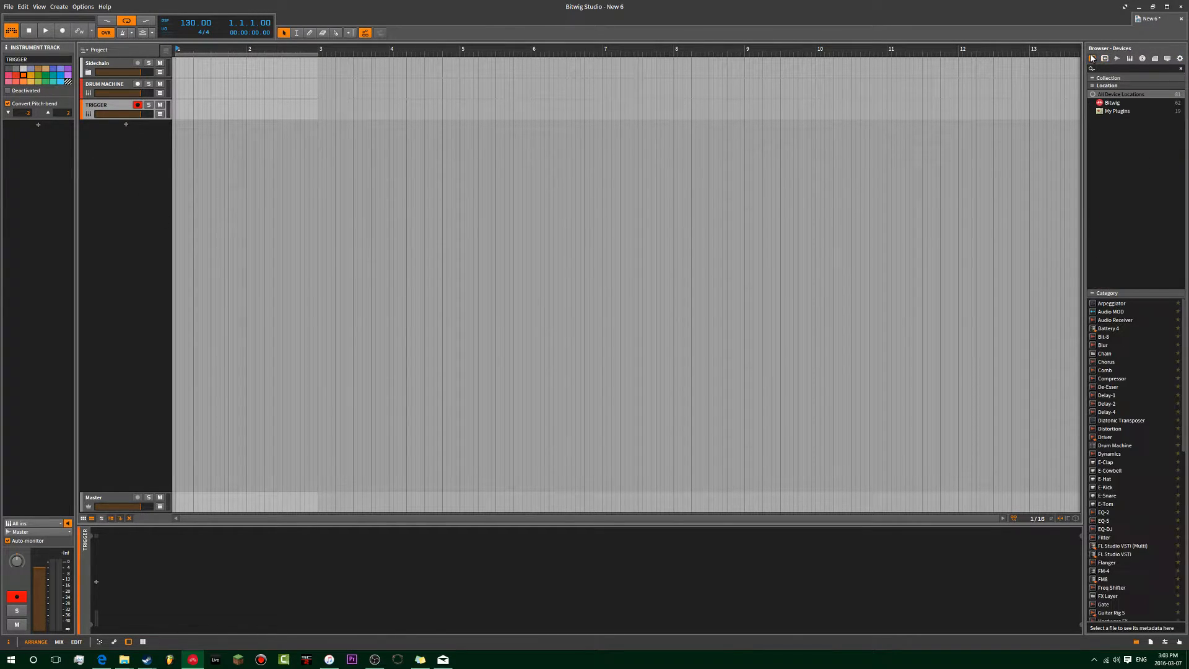
pyautogui.moveTo(1083, 87); pyautogui.dragTo(1062, 87)
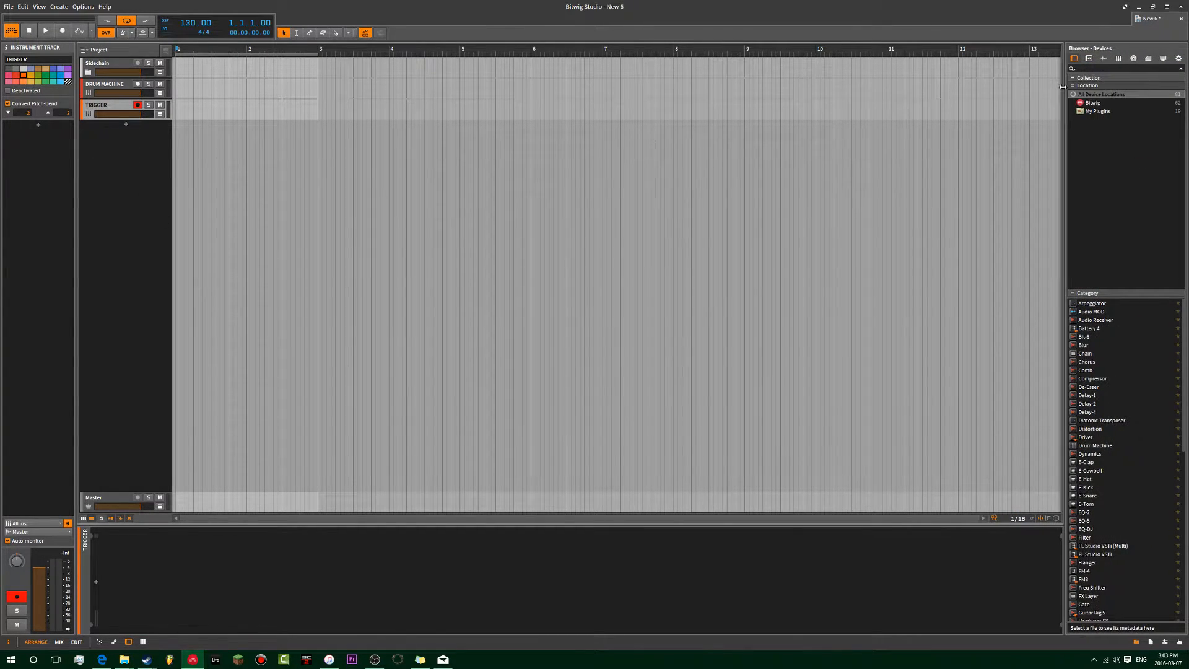
pyautogui.click(1103, 58)
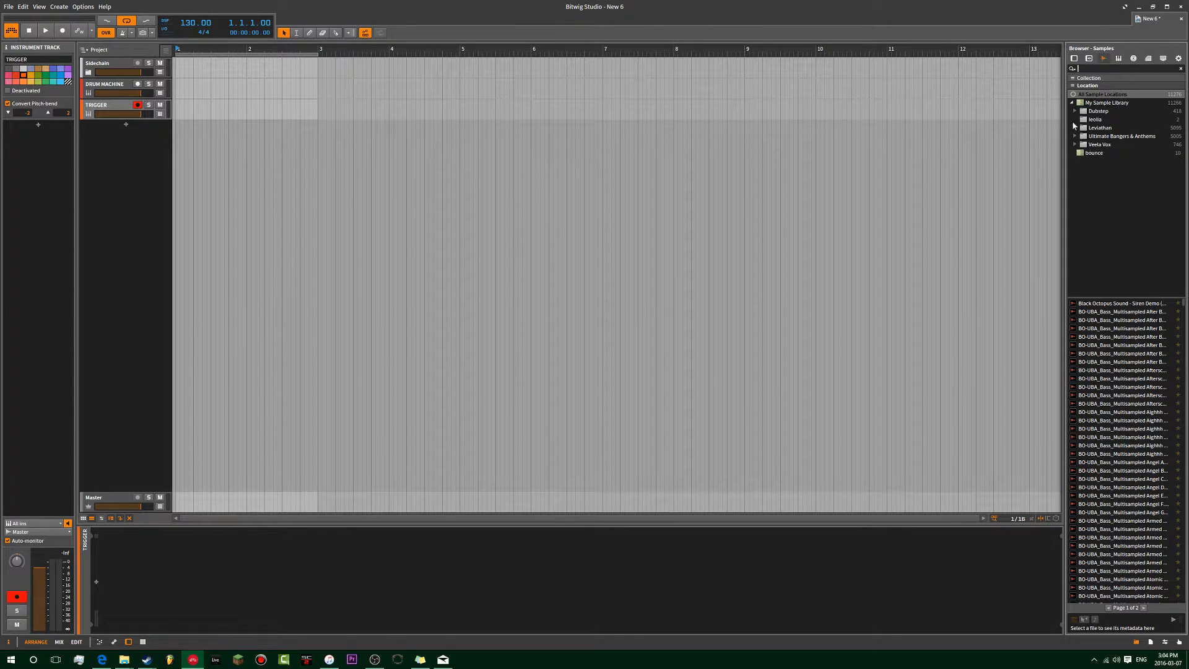
pyautogui.click(1075, 144)
pyautogui.click(1103, 178)
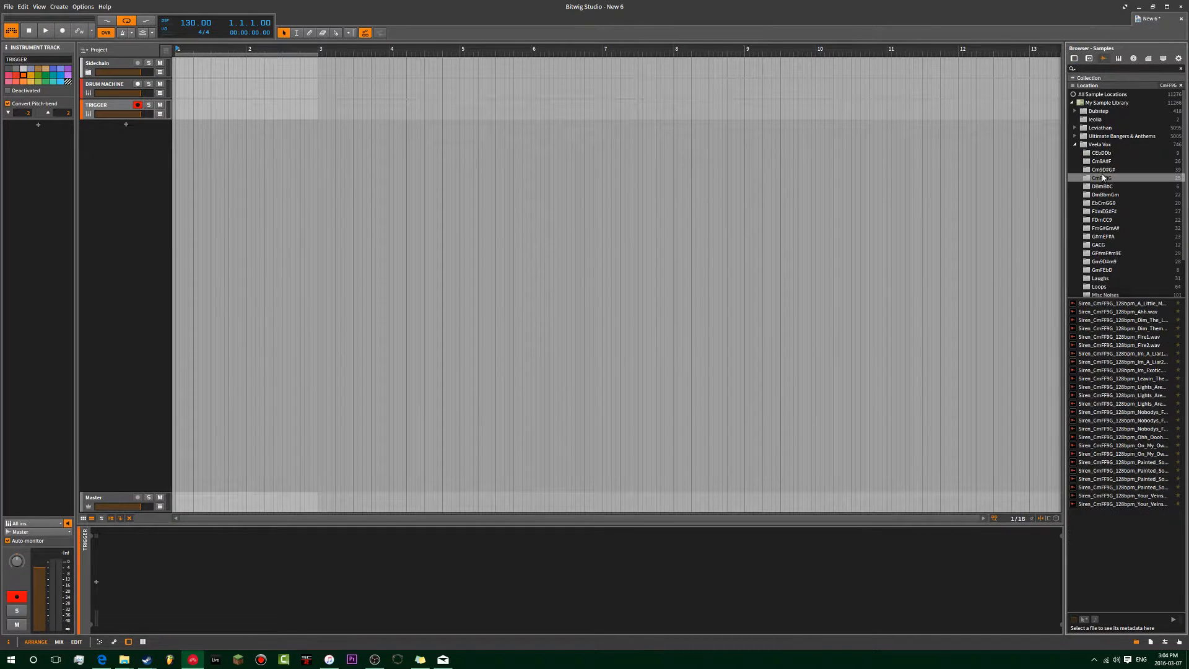
pyautogui.click(1103, 177)
# - Audition several FDmCC9 vocal samples and place Siren_FDmCC9_128bpm_Gotta_Know.wav on a new audio track at bar 1
pyautogui.click(1172, 303)
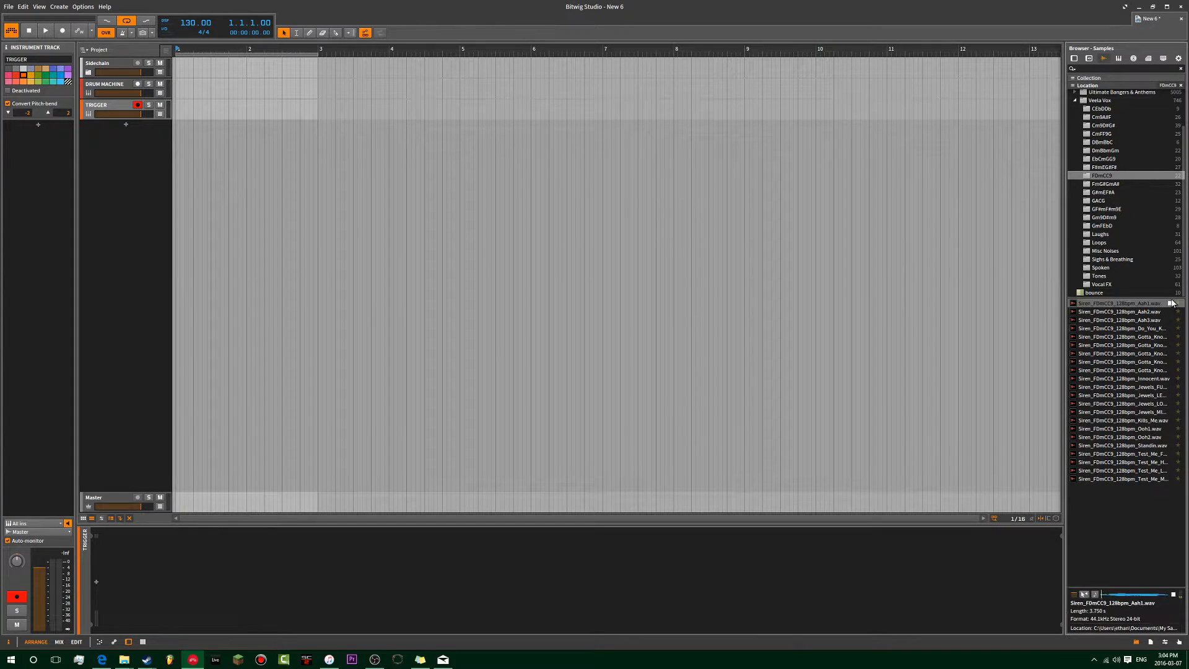
pyautogui.click(1171, 312)
pyautogui.click(1170, 336)
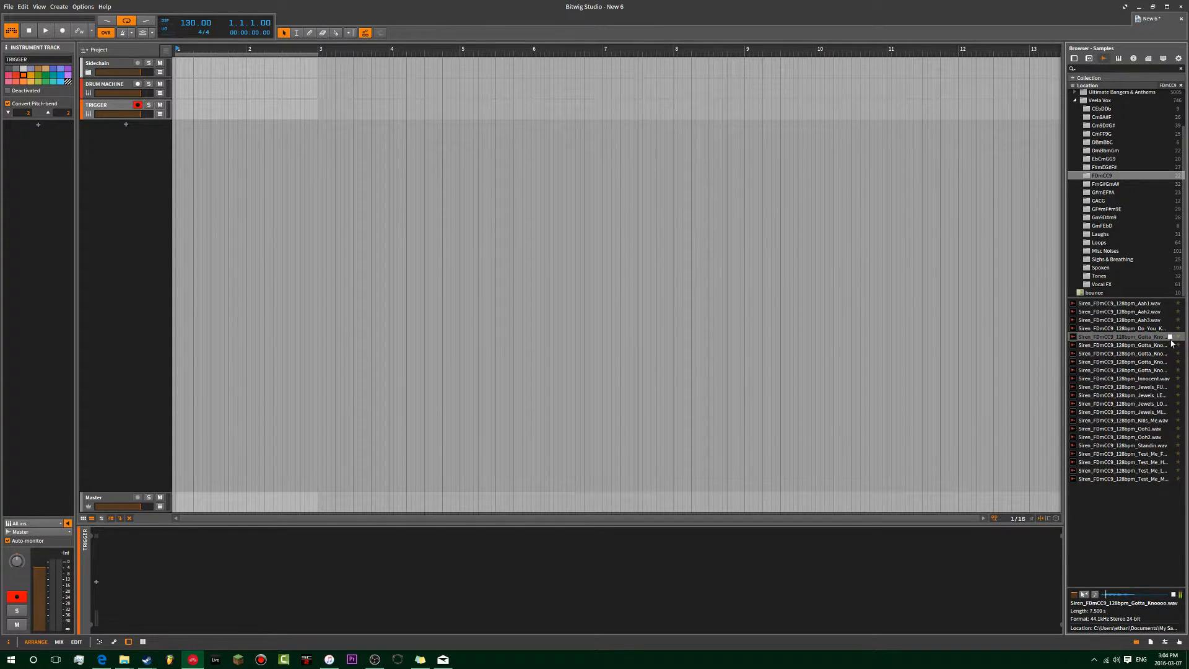
pyautogui.click(1170, 345)
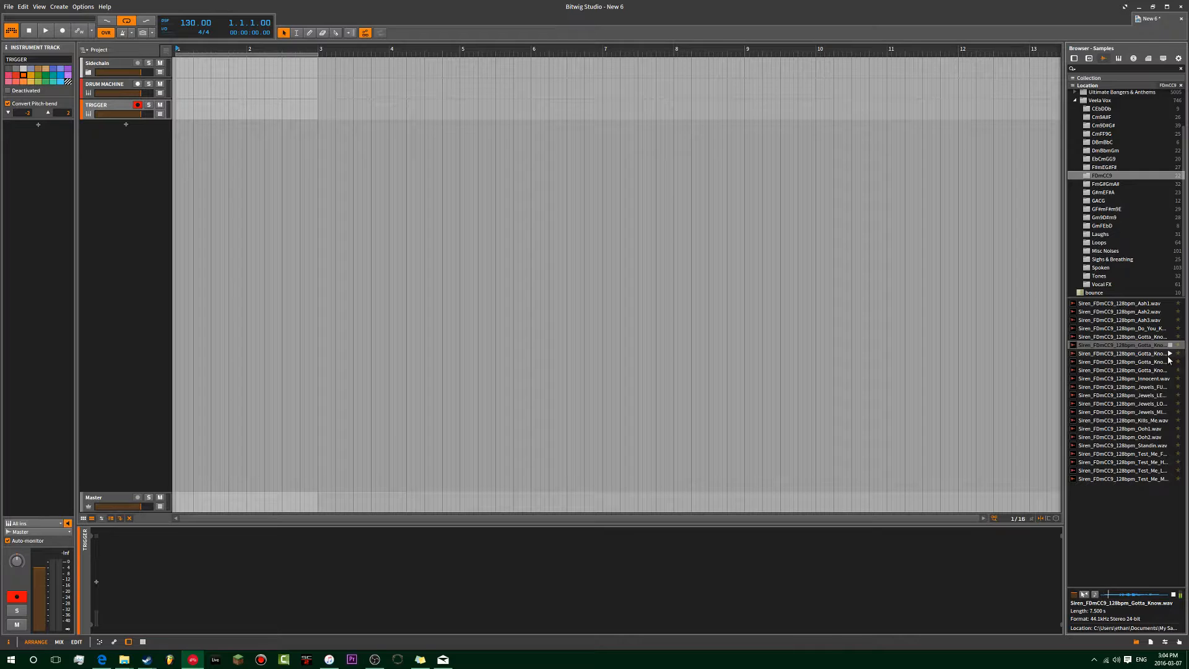
pyautogui.moveTo(1148, 348); pyautogui.dragTo(180, 144)
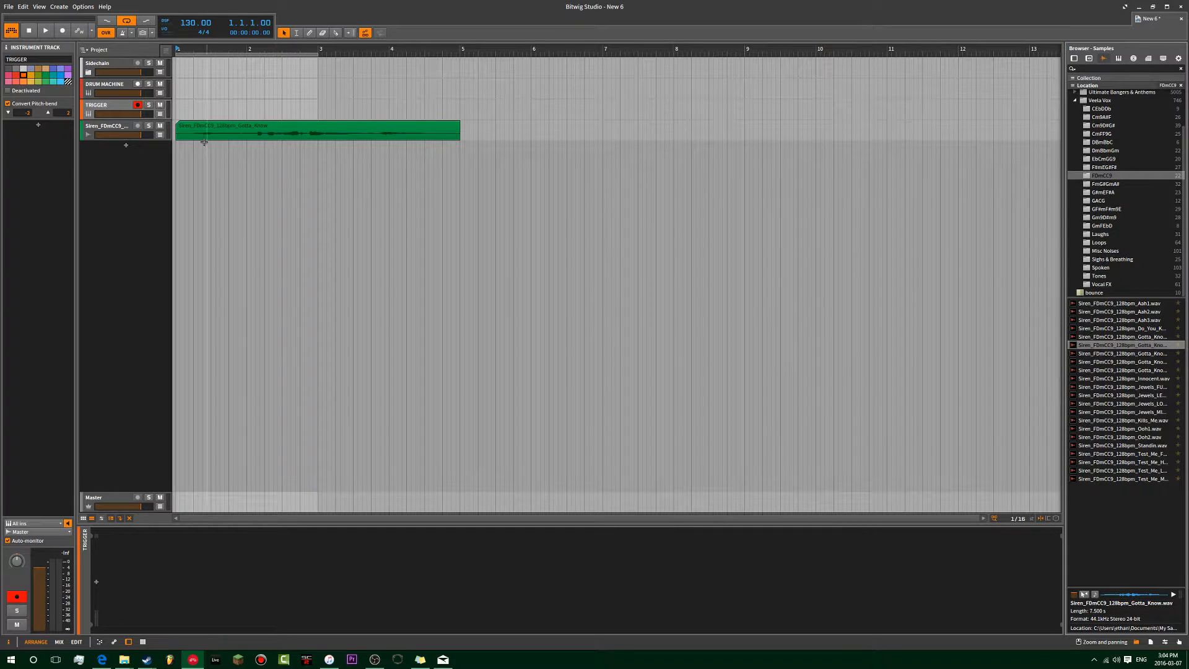
pyautogui.click(188, 159)
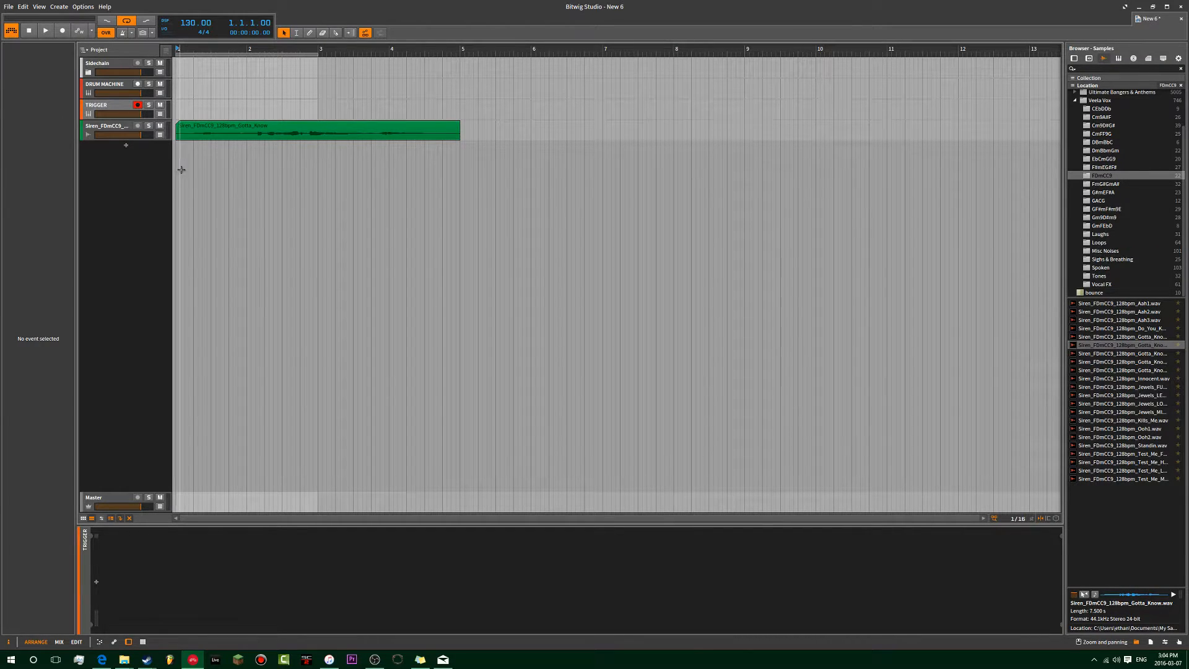
# - Start slicing the Gotta_Know clip to a Drum Machine, check the Slice Raw mode and return to Bounce and Slice
pyautogui.rightClick(199, 131)
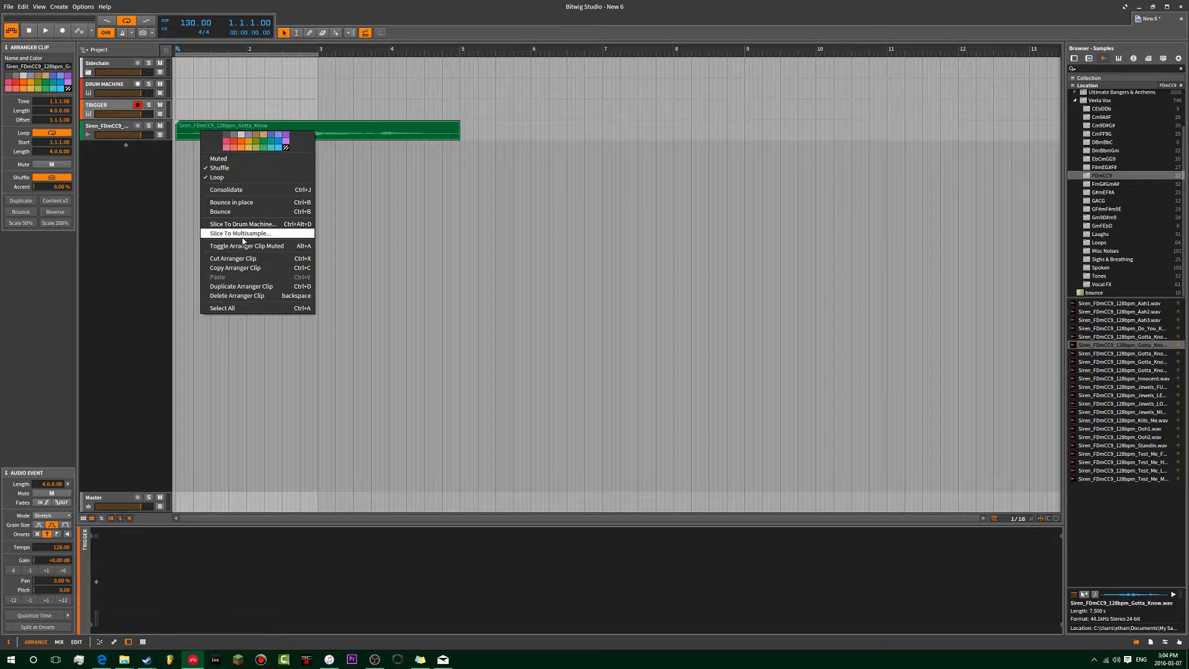
pyautogui.click(243, 224)
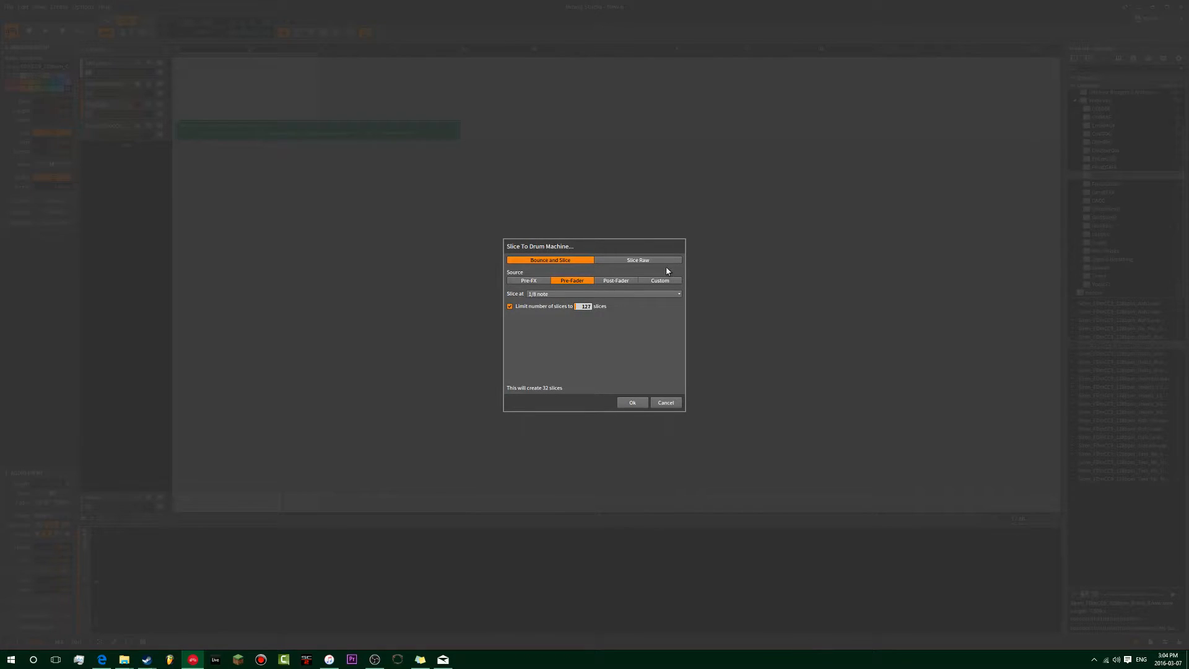
pyautogui.click(644, 260)
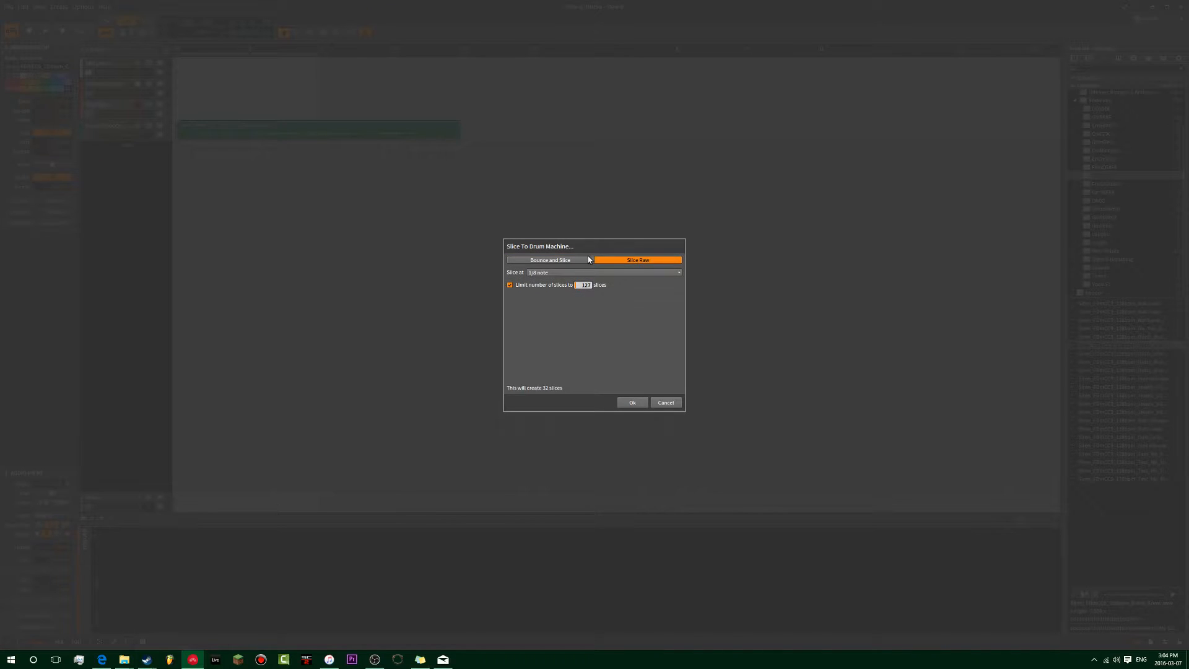
pyautogui.click(582, 260)
# - Look through the slice interval choices and try slicing at Bar
pyautogui.click(566, 294)
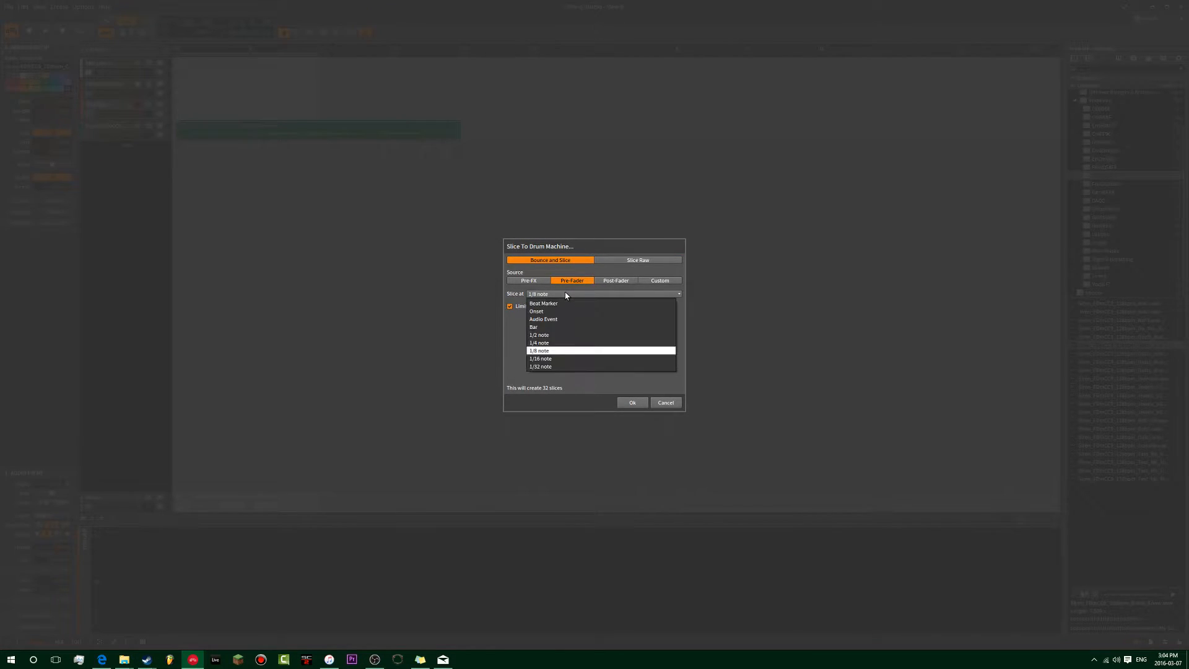
pyautogui.click(565, 295)
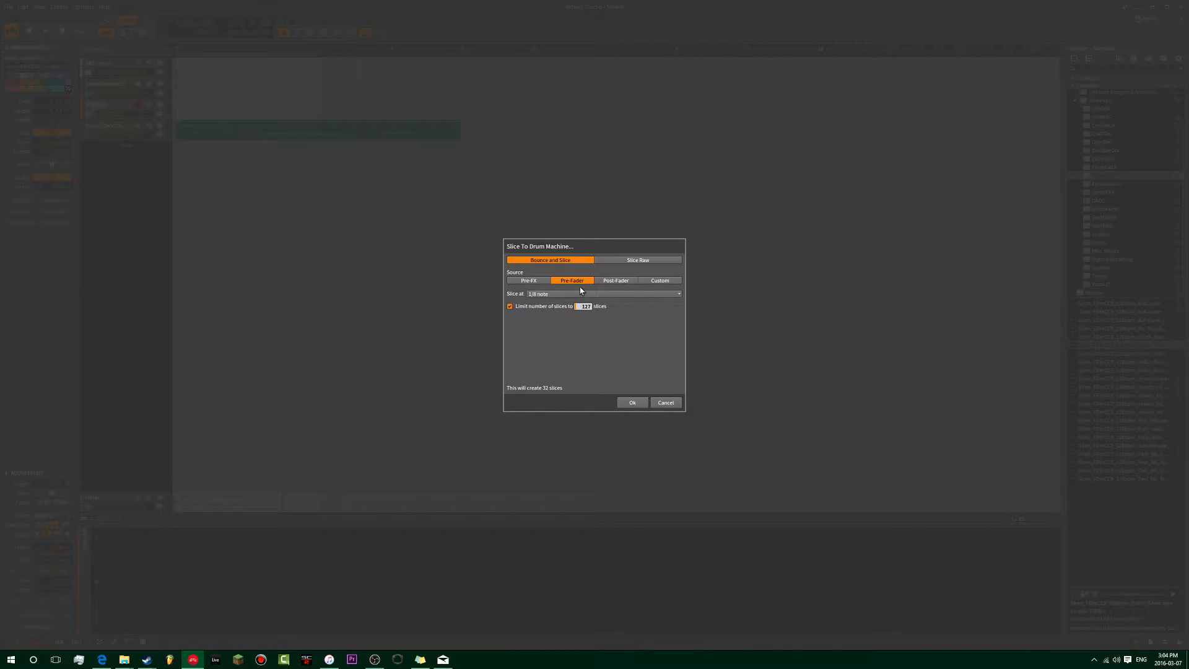
pyautogui.click(566, 294)
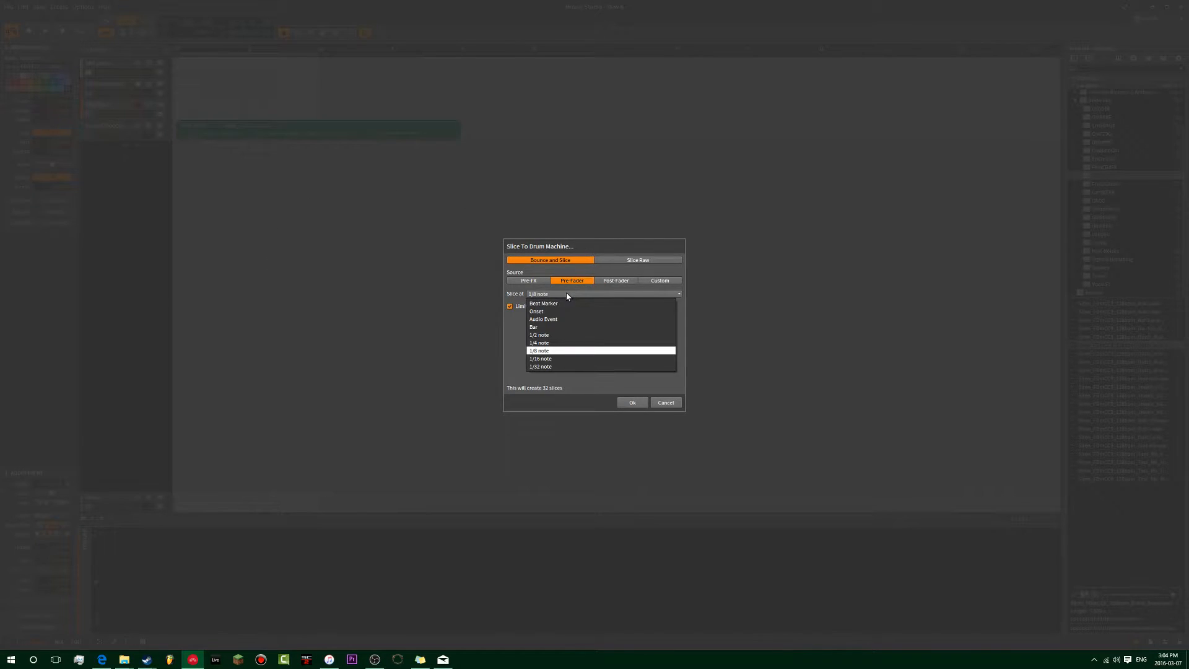
pyautogui.click(540, 326)
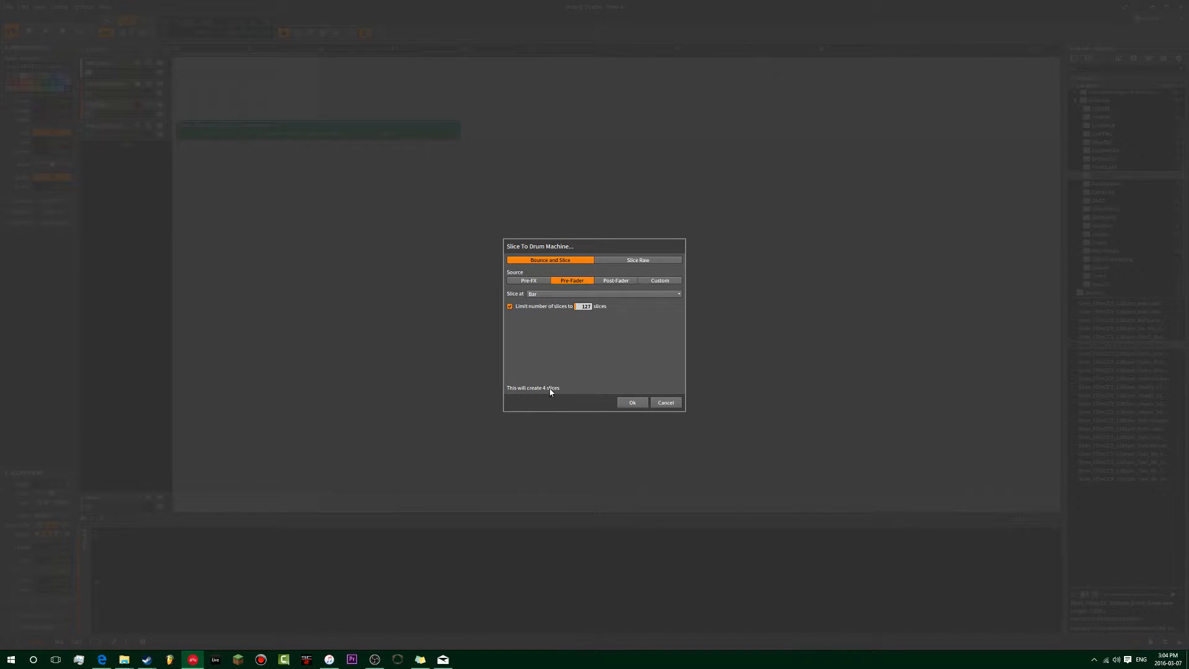
# - Set the slice interval to 1/8 note and create the sliced Drum Machine track
pyautogui.click(562, 294)
pyautogui.click(555, 350)
pyautogui.click(632, 403)
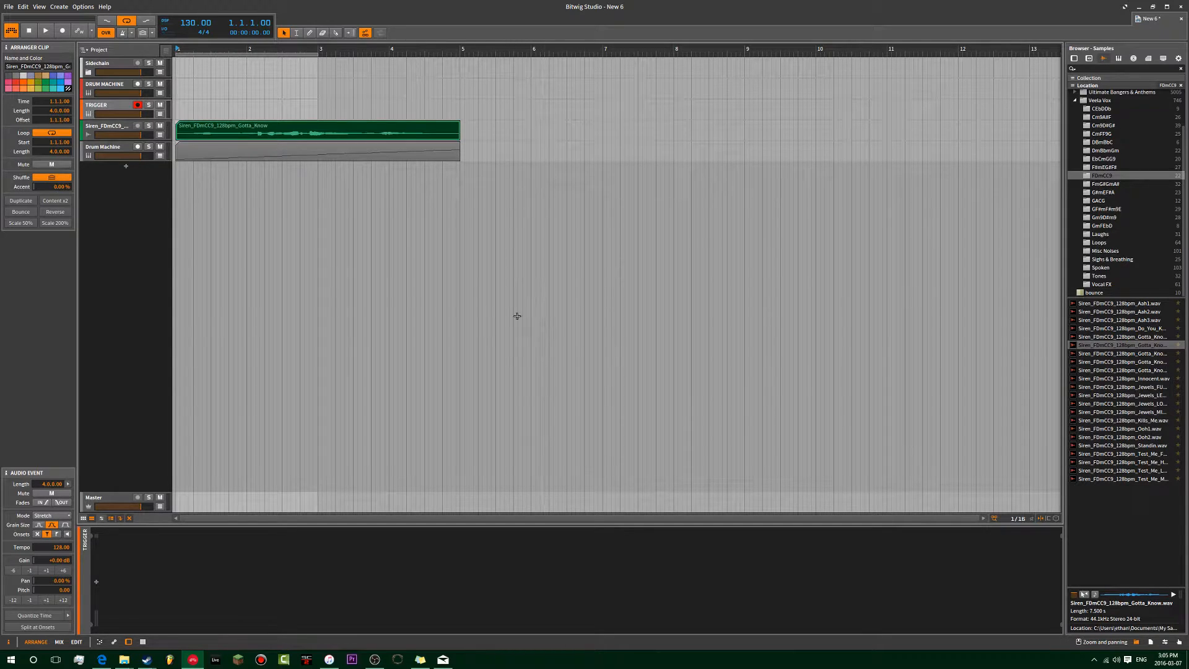
# - Solo the new Drum Machine track holding the slices and play it back, jumping to bar 3
pyautogui.click(196, 148)
pyautogui.click(149, 146)
pyautogui.press('space')
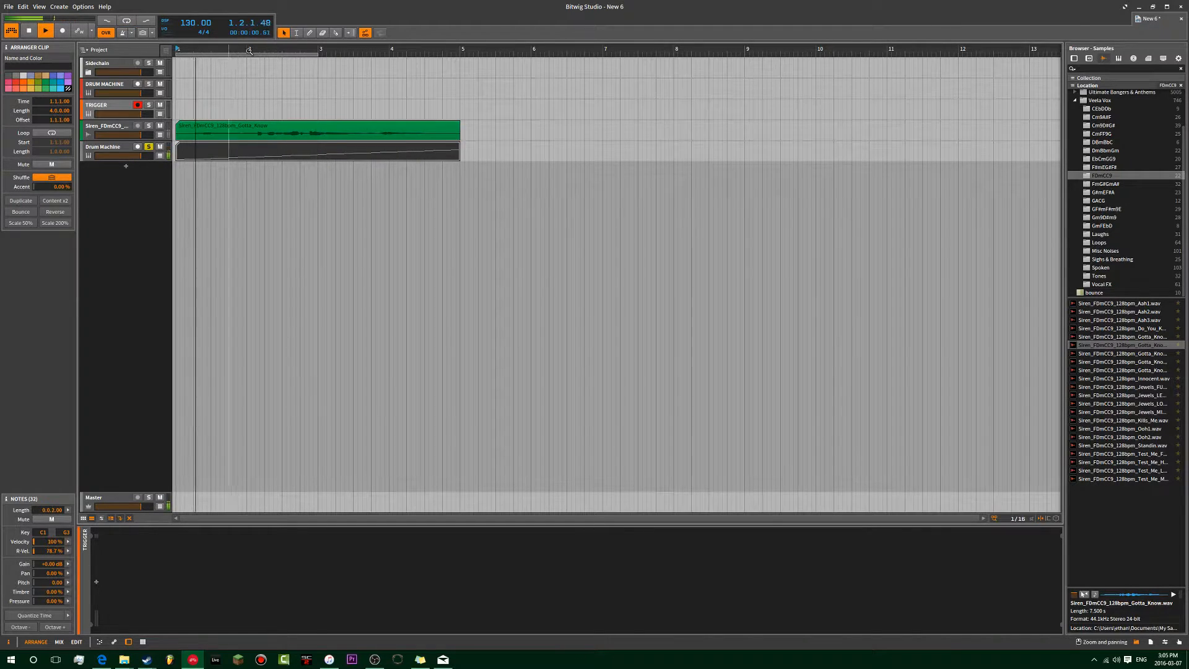
pyautogui.click(320, 48)
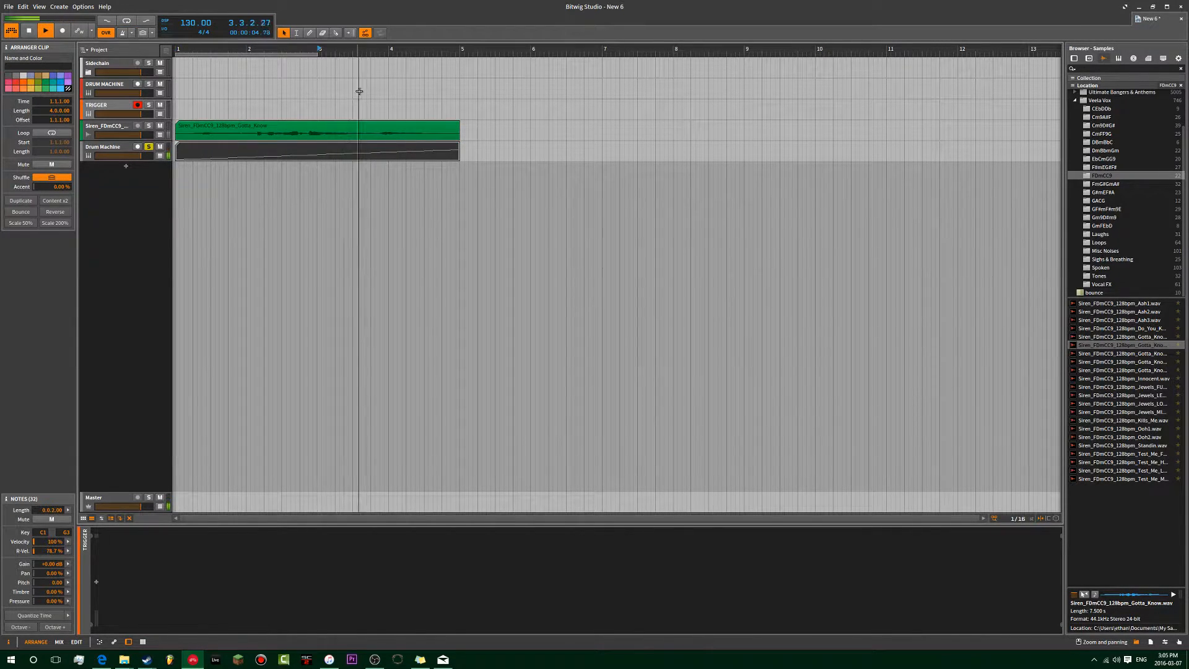
# - Stop playback, open the sliced Drum Machine clip in the full note editor and delete all its notes
pyautogui.press('space')
pyautogui.click(181, 47)
pyautogui.click(317, 125)
pyautogui.doubleClick(299, 158)
pyautogui.scroll(-2, 239, 505)
pyautogui.scroll(-1, 248, 506)
pyautogui.scroll(3, 248, 505)
pyautogui.scroll(-4, 249, 505)
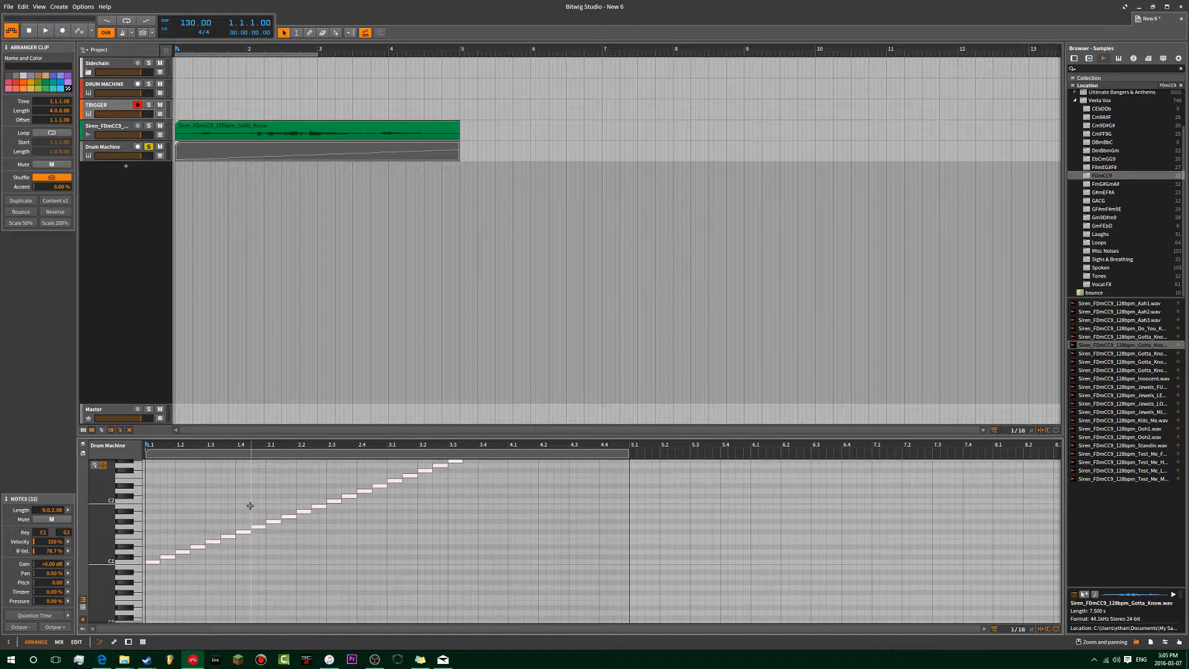
pyautogui.hotkey('alt', '3')
pyautogui.moveTo(698, 154); pyautogui.dragTo(142, 430)
pyautogui.press('Delete')
# - Place eight short notes between beats 1.1 and 2.2 to retrigger the vocal slices, lowering the last one to F2
pyautogui.doubleClick(165, 300)
pyautogui.doubleClick(172, 275)
pyautogui.doubleClick(225, 279)
pyautogui.doubleClick(248, 249)
pyautogui.doubleClick(300, 275)
pyautogui.doubleClick(316, 254)
pyautogui.doubleClick(277, 254)
pyautogui.doubleClick(315, 234)
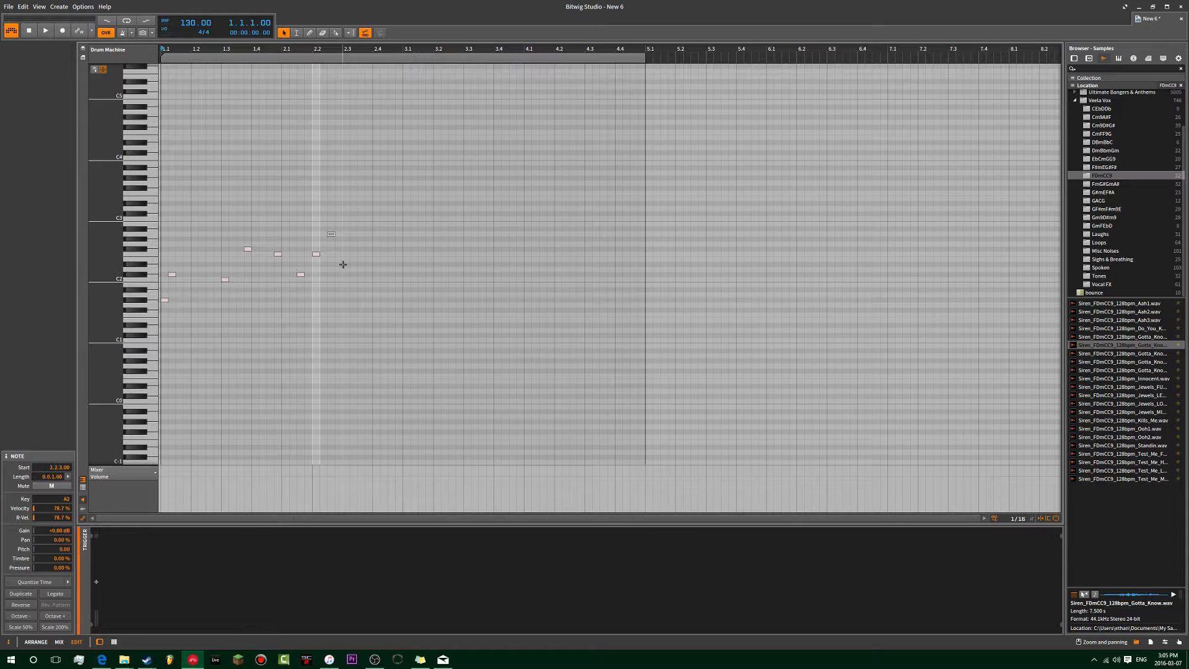
pyautogui.press('Down')
pyautogui.press('Down')
# - Play the new slice pattern and compare the Drum Machine clip with the original Gotta_Know clip in the arranger
pyautogui.press('space')
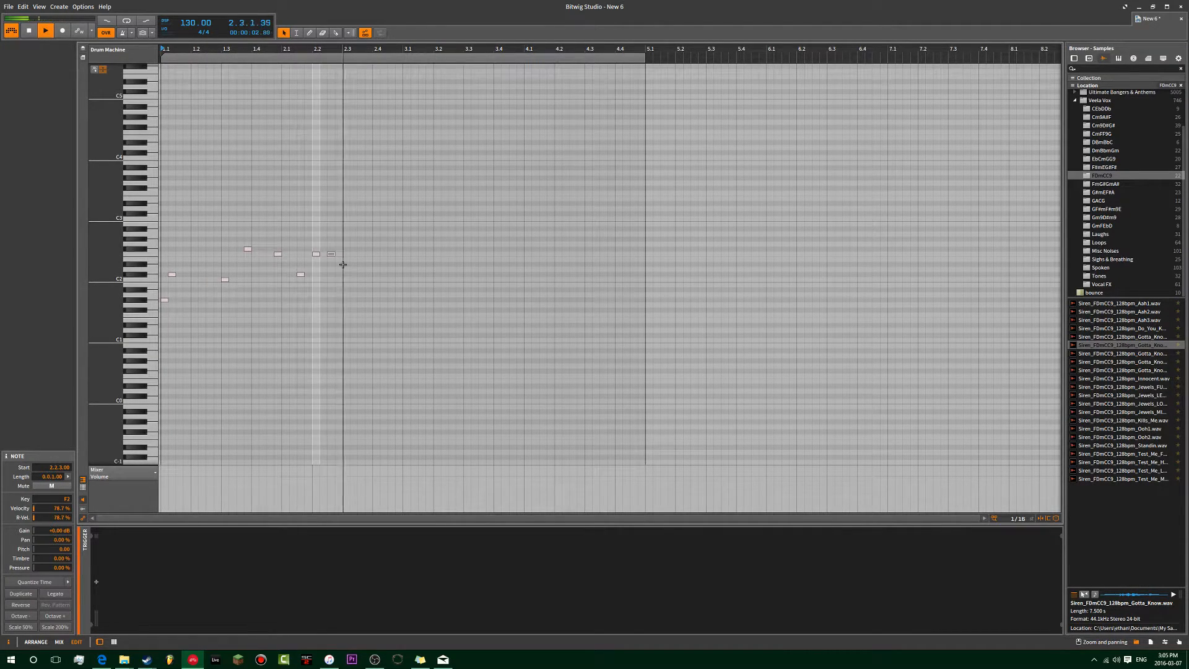
pyautogui.press('space')
pyautogui.press('Tab')
pyautogui.press('Tab')
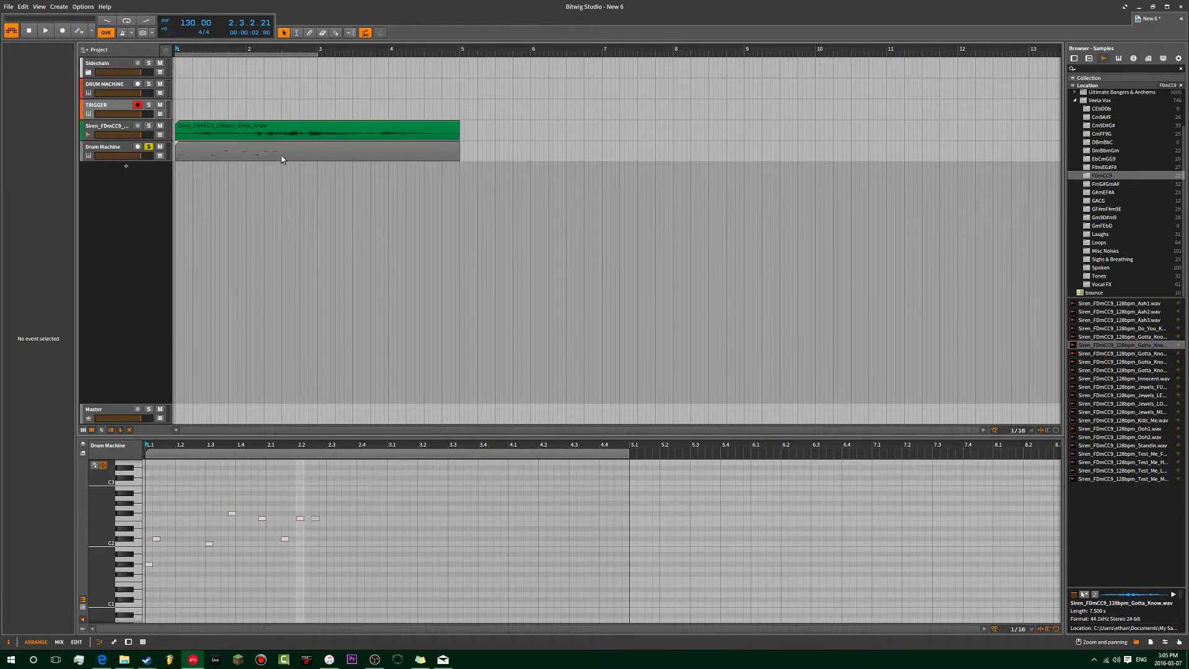
pyautogui.click(282, 156)
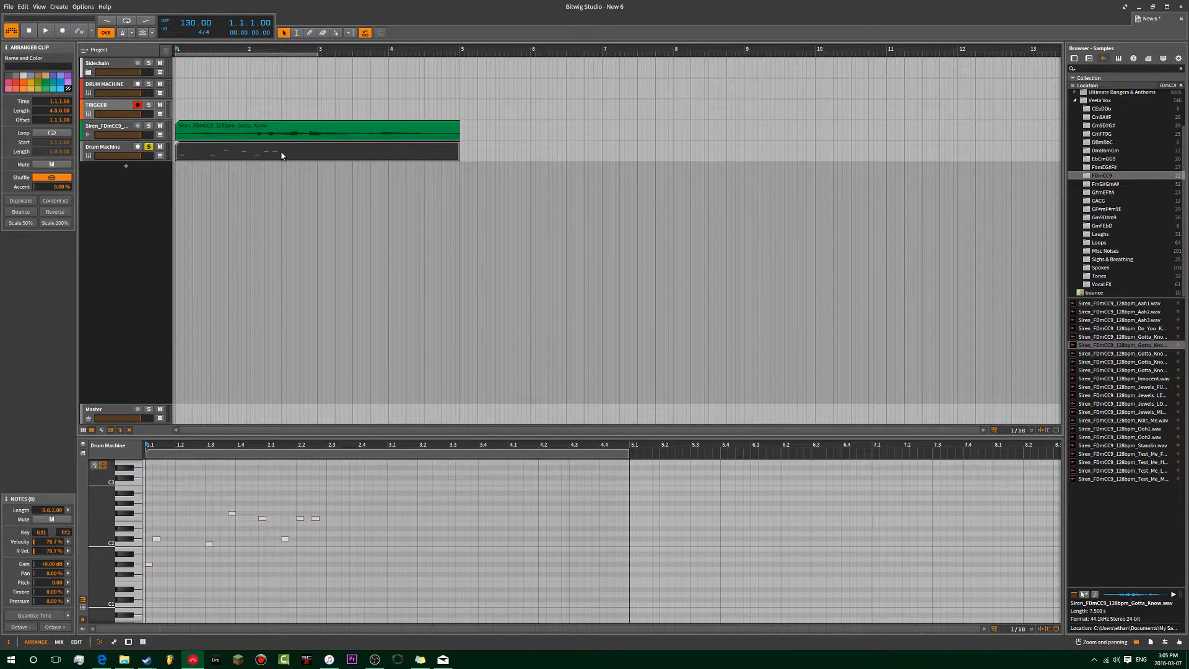
pyautogui.click(284, 134)
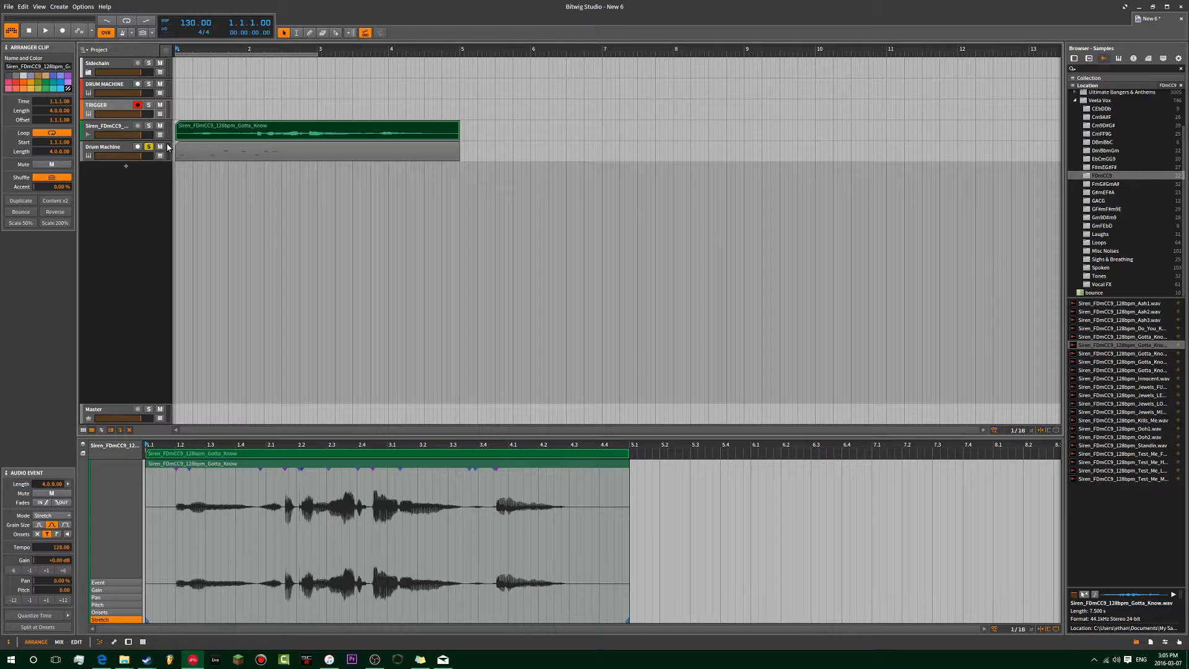
pyautogui.click(205, 144)
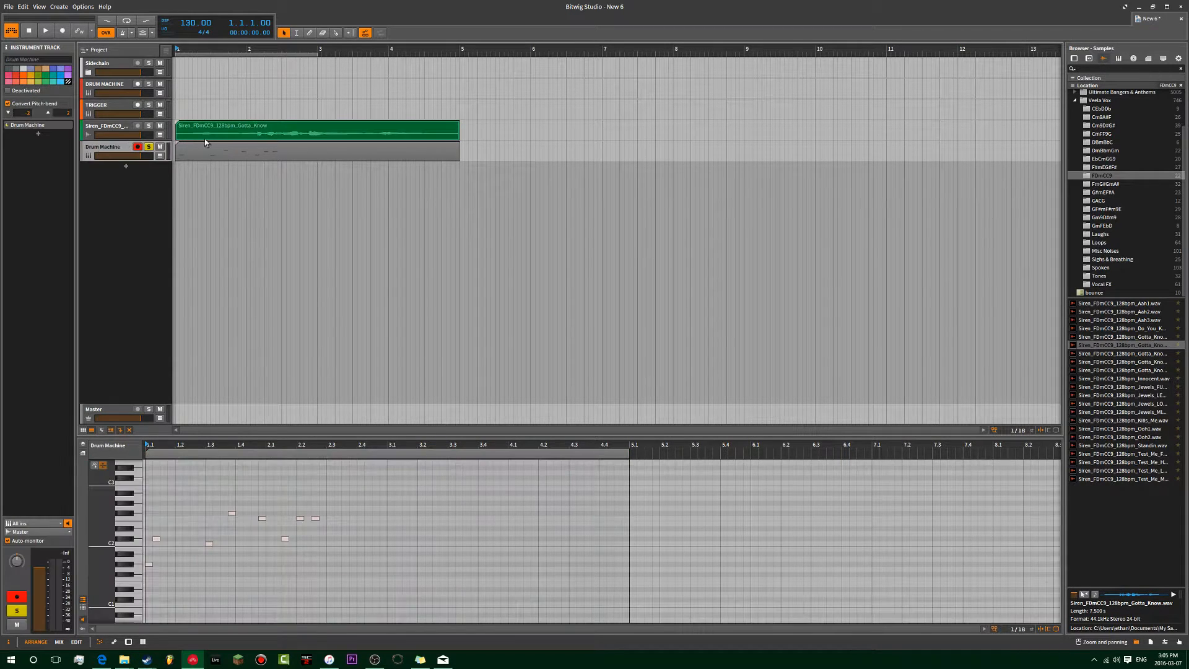
pyautogui.click(194, 137)
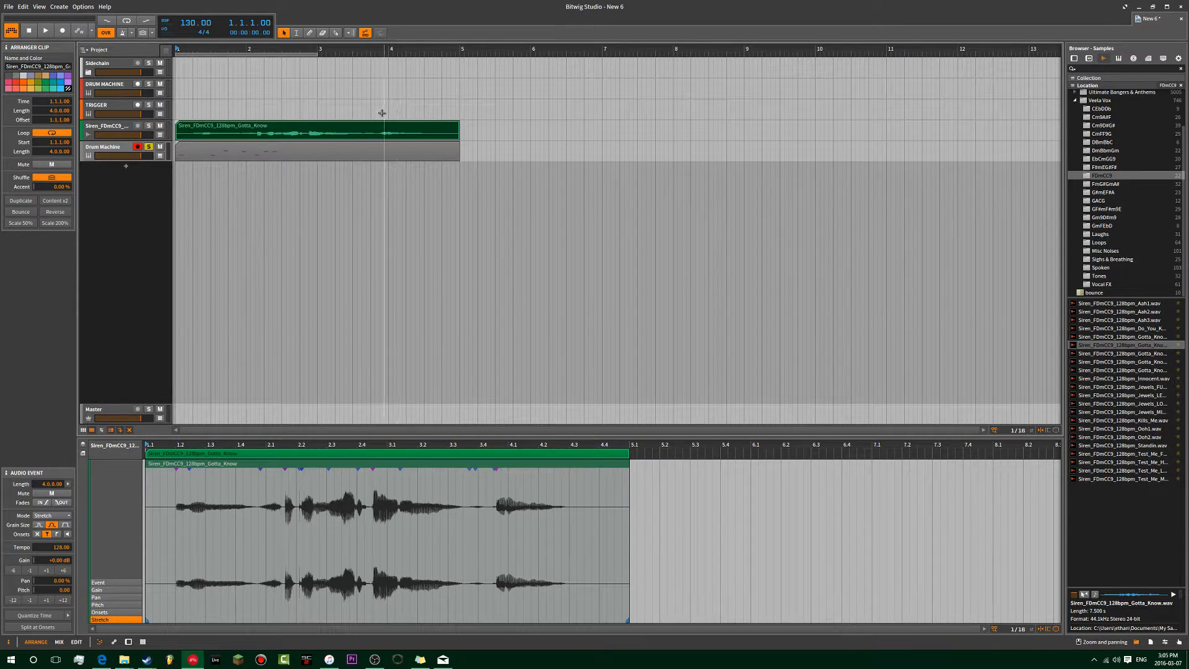
# - Cut a section of about three and a half beats out of the Gotta_Know clip and move it to bar 6
pyautogui.press('2')
pyautogui.moveTo(375, 134); pyautogui.dragTo(448, 392)
pyautogui.click(114, 148)
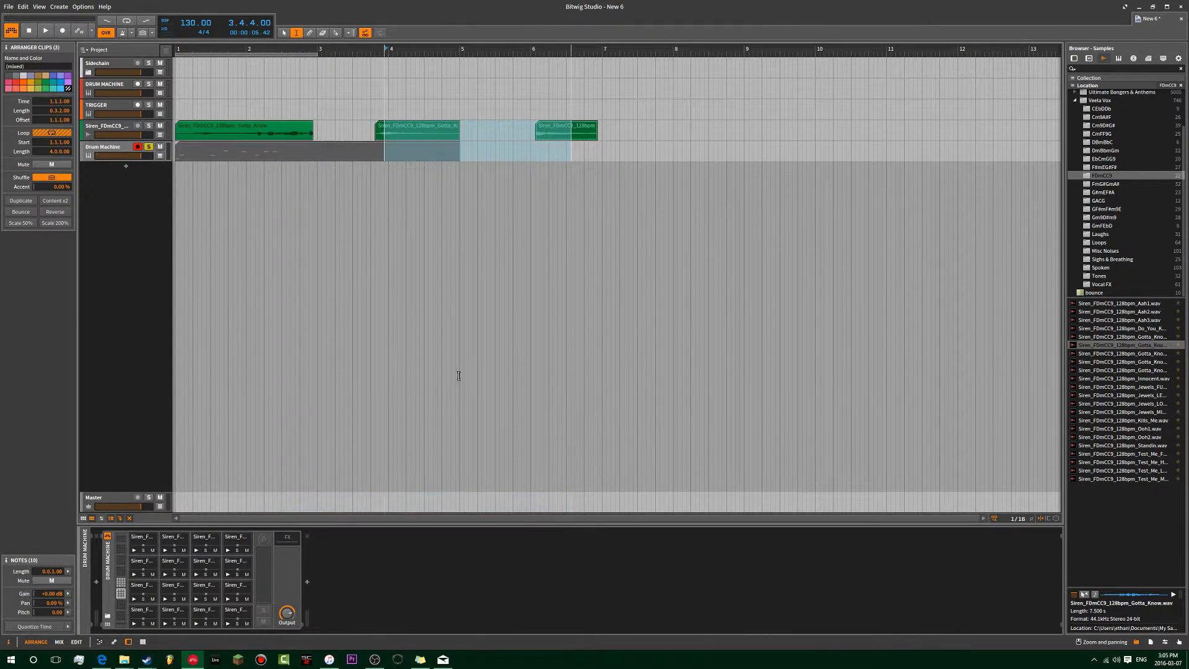
pyautogui.press('1')
pyautogui.click(552, 181)
pyautogui.click(560, 136)
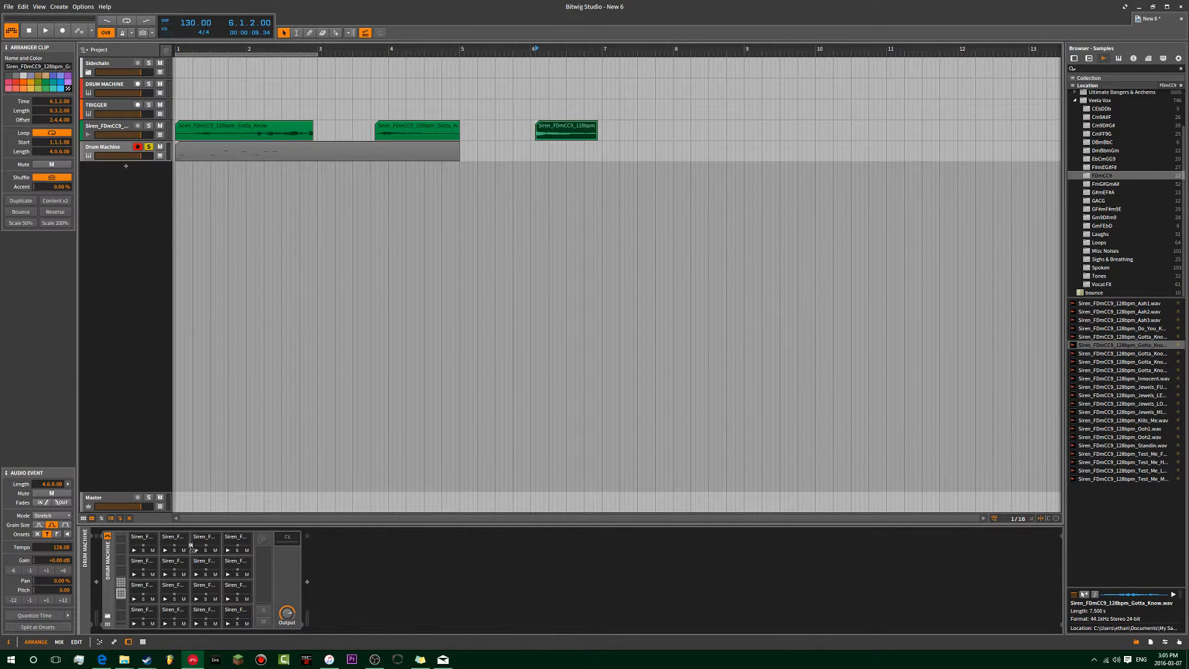
pyautogui.moveTo(213, 551); pyautogui.dragTo(213, 551)
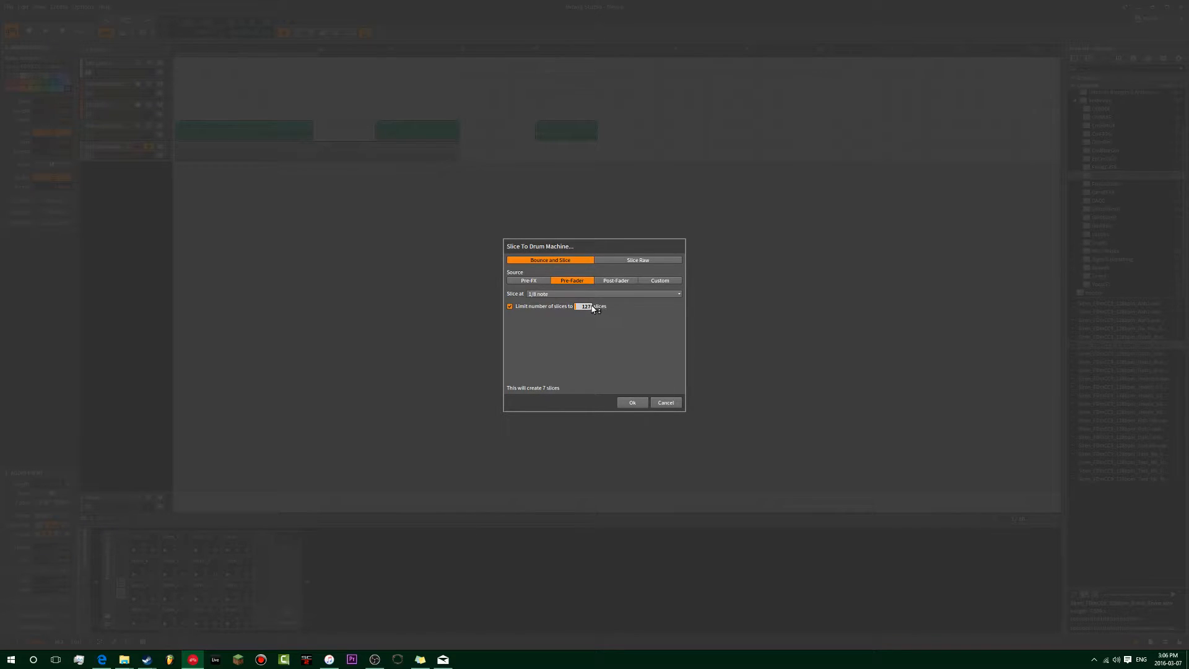
pyautogui.click(547, 295)
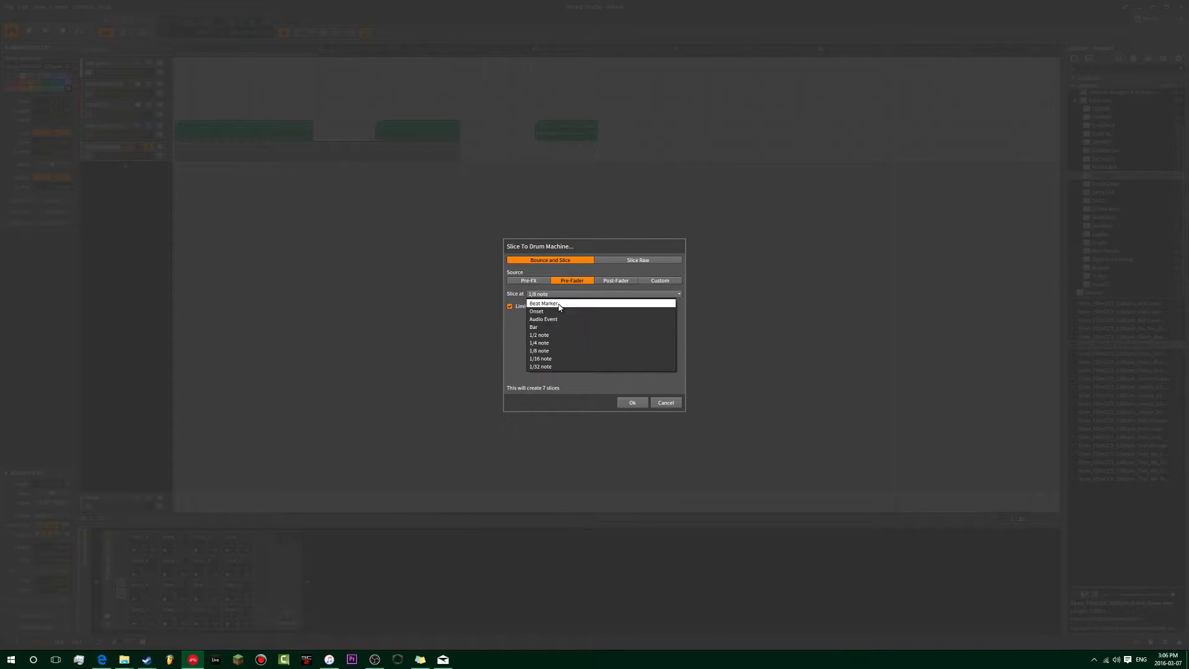
pyautogui.click(666, 380)
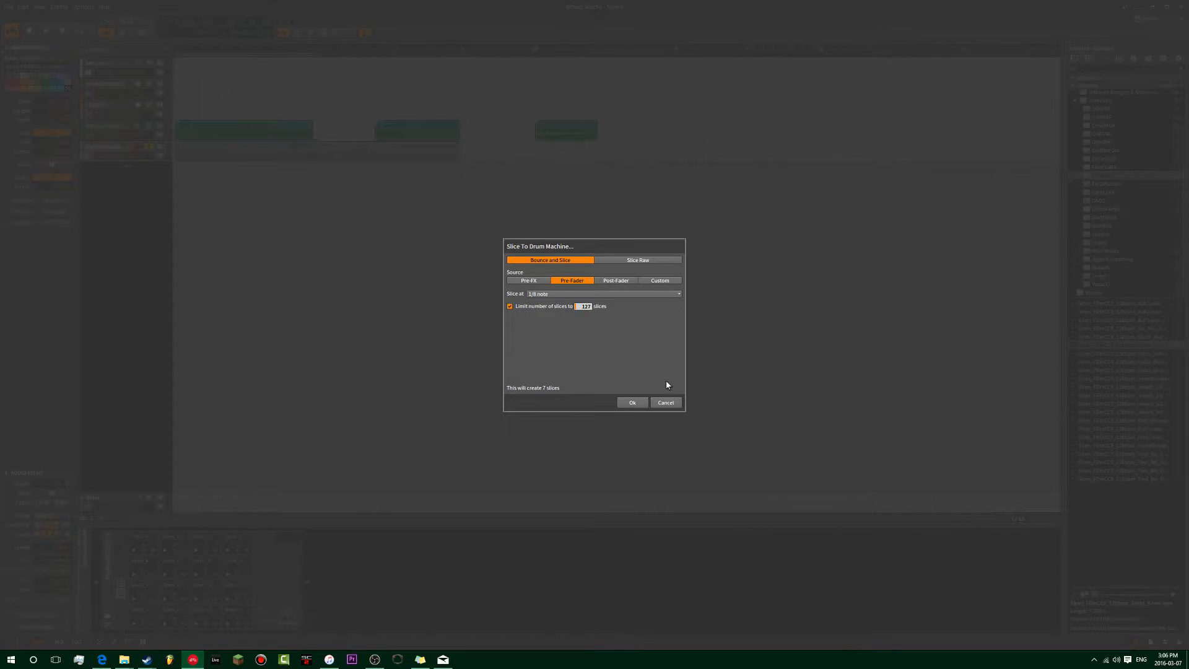
pyautogui.click(665, 402)
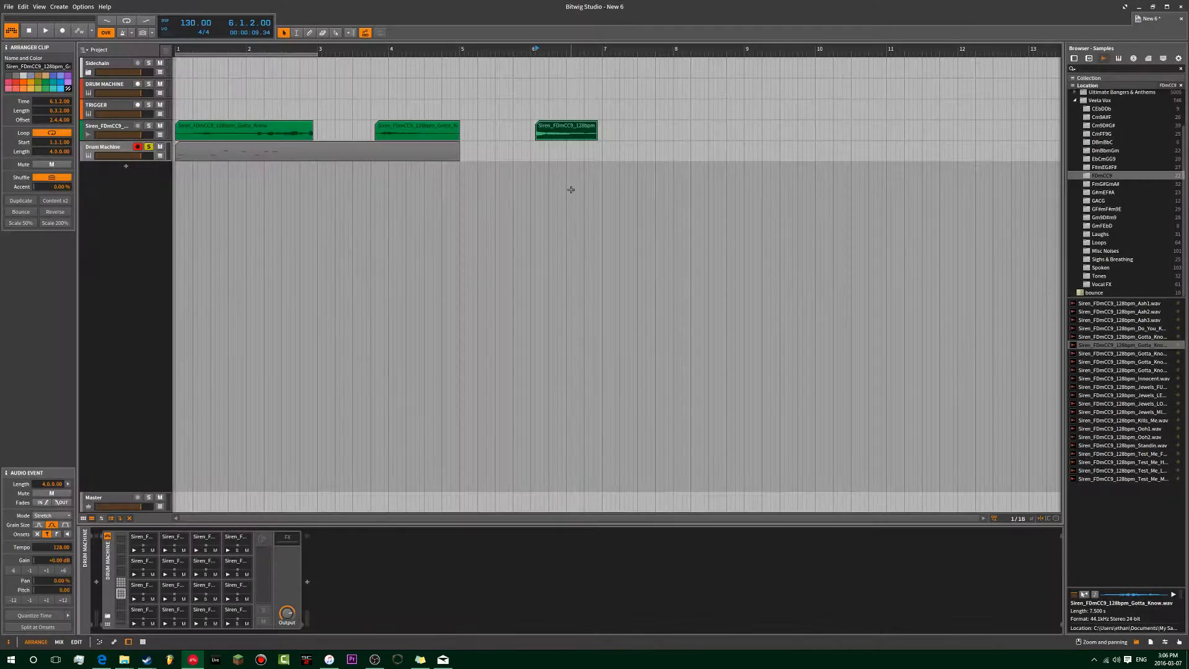
# - Delete all three Gotta_Know audio clips from the vocal track
pyautogui.hotkey('ctrl', 'a')
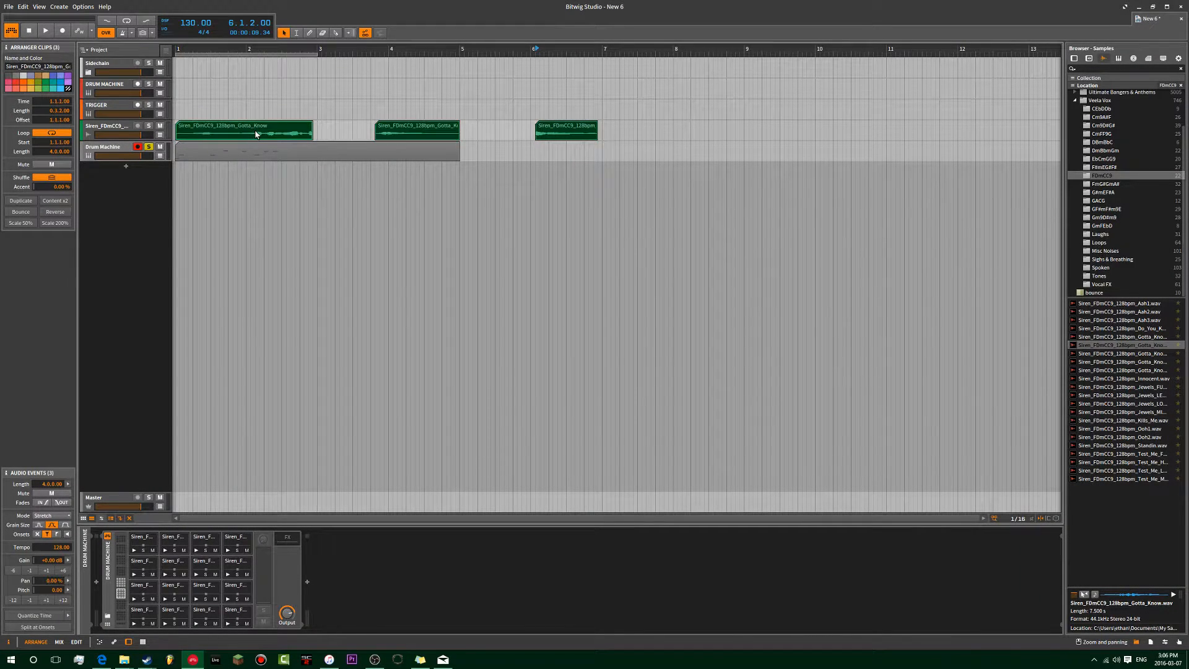
pyautogui.press('Delete')
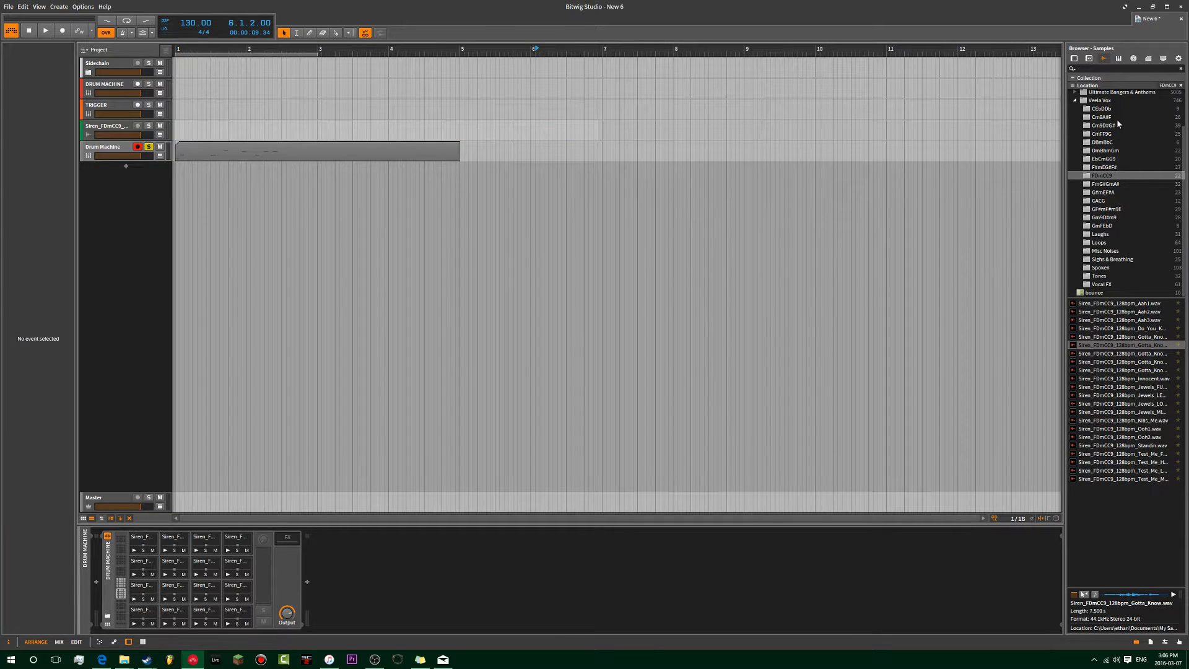
# - Add Bpm140_Drumloop04.wav from the Dubstep Drum Loops folder to a new track starting at bar 1
pyautogui.scroll(3, 1108, 123)
pyautogui.click(1074, 143)
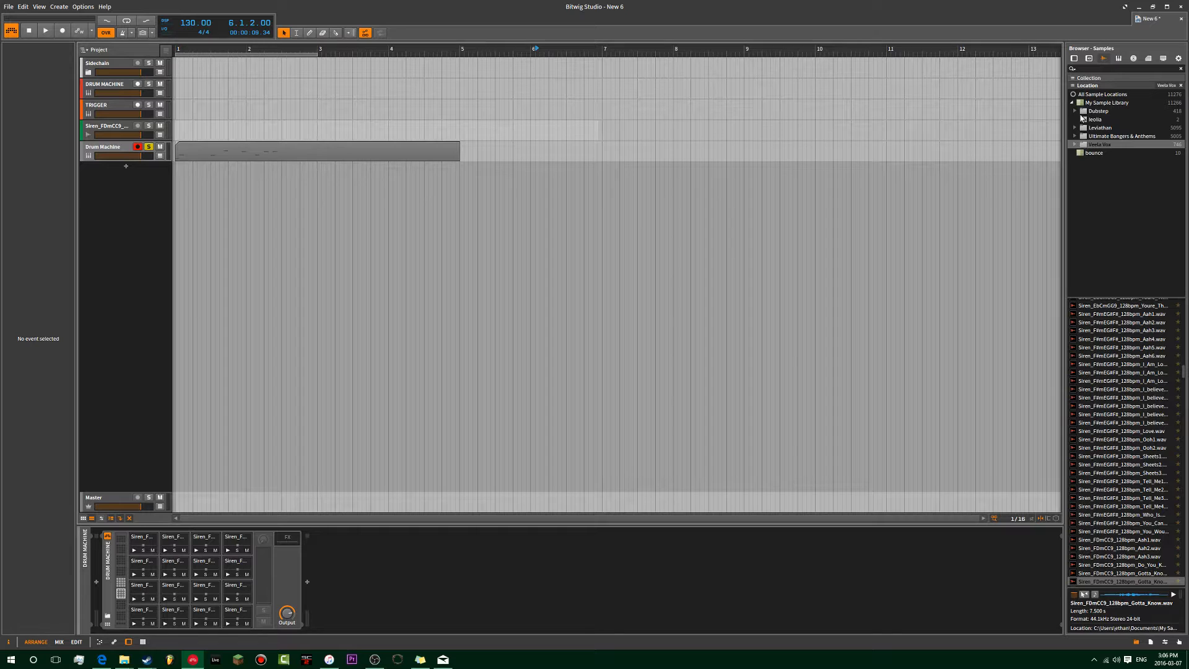
pyautogui.click(1074, 112)
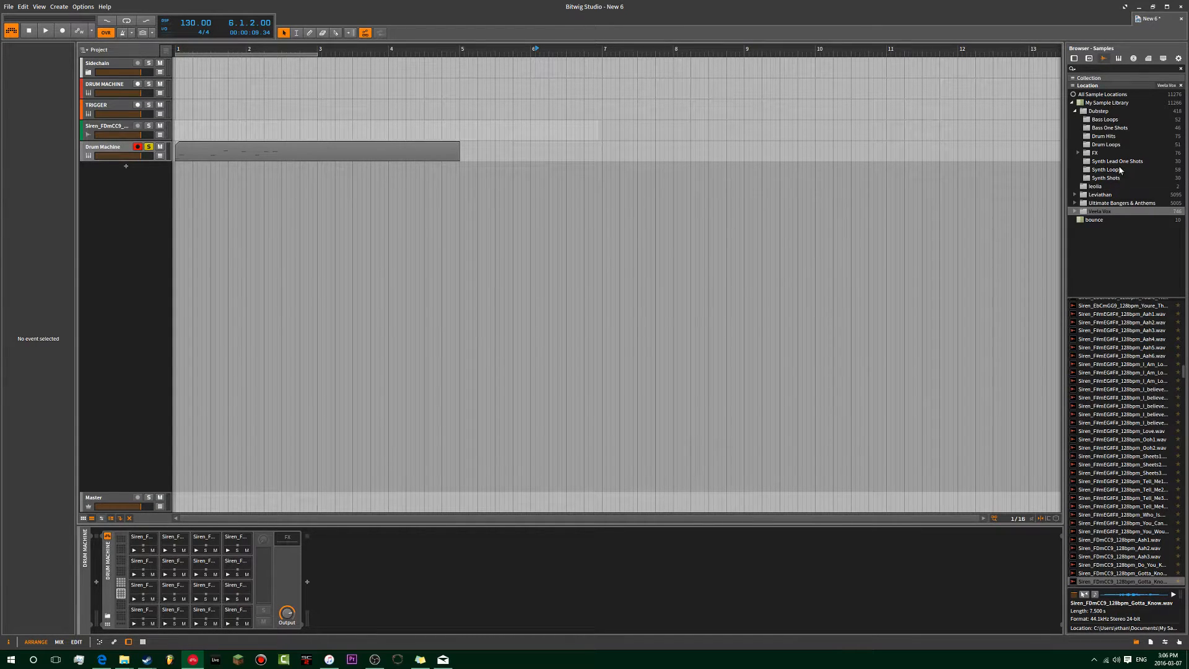
pyautogui.click(1113, 145)
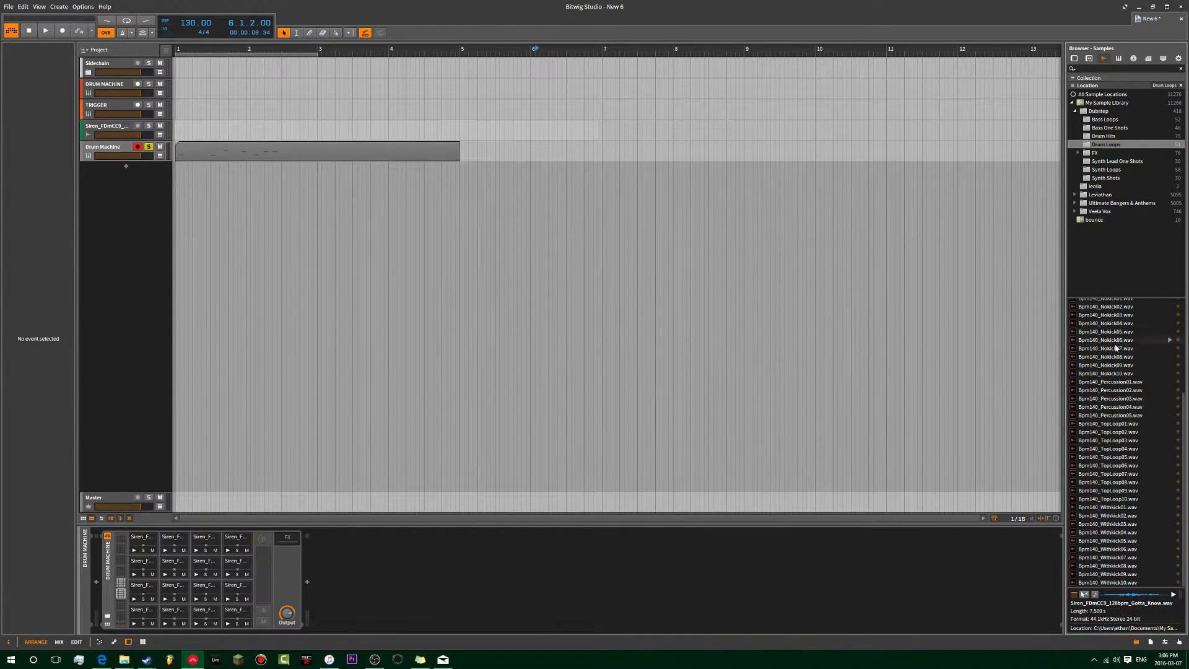
pyautogui.scroll(5, 1116, 347)
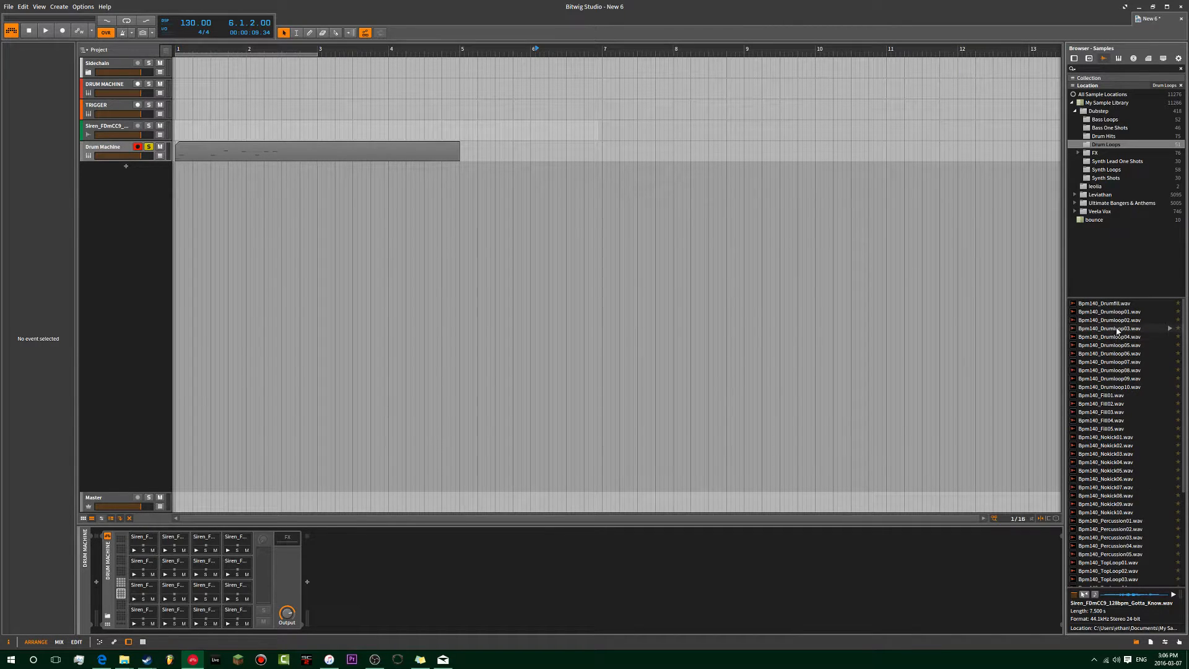
pyautogui.moveTo(1112, 337); pyautogui.dragTo(185, 172)
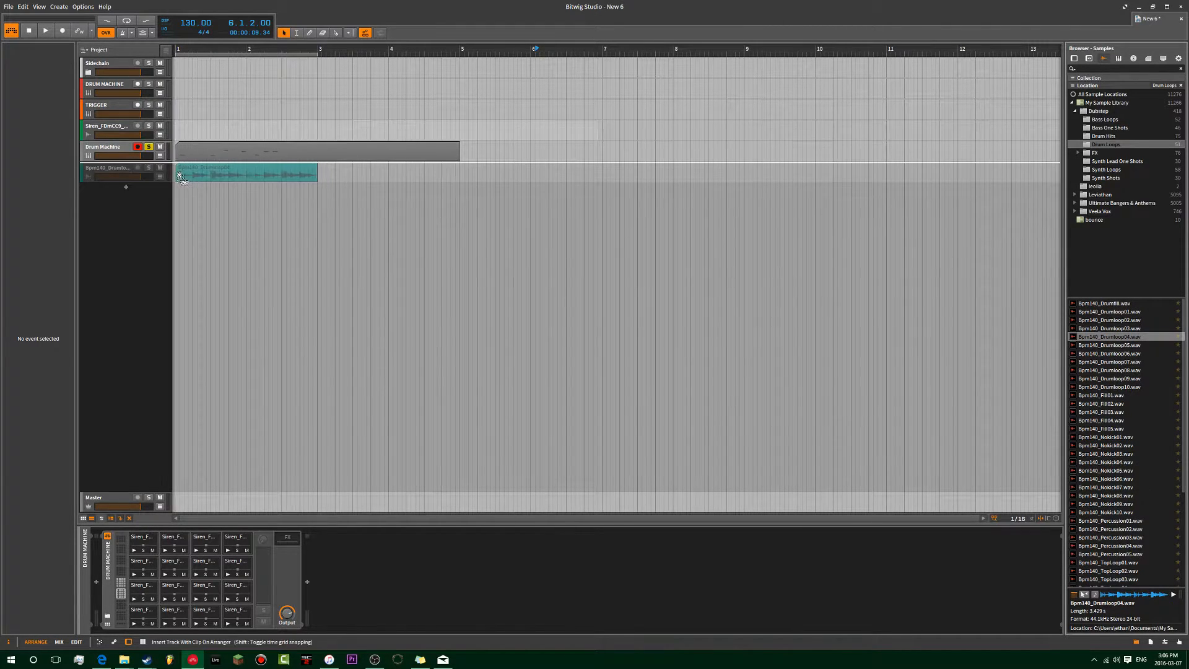
# - Open the Bpm140_Drumloop04 clip in the audio editor and examine its waveform and onset markers
pyautogui.rightClick(185, 172)
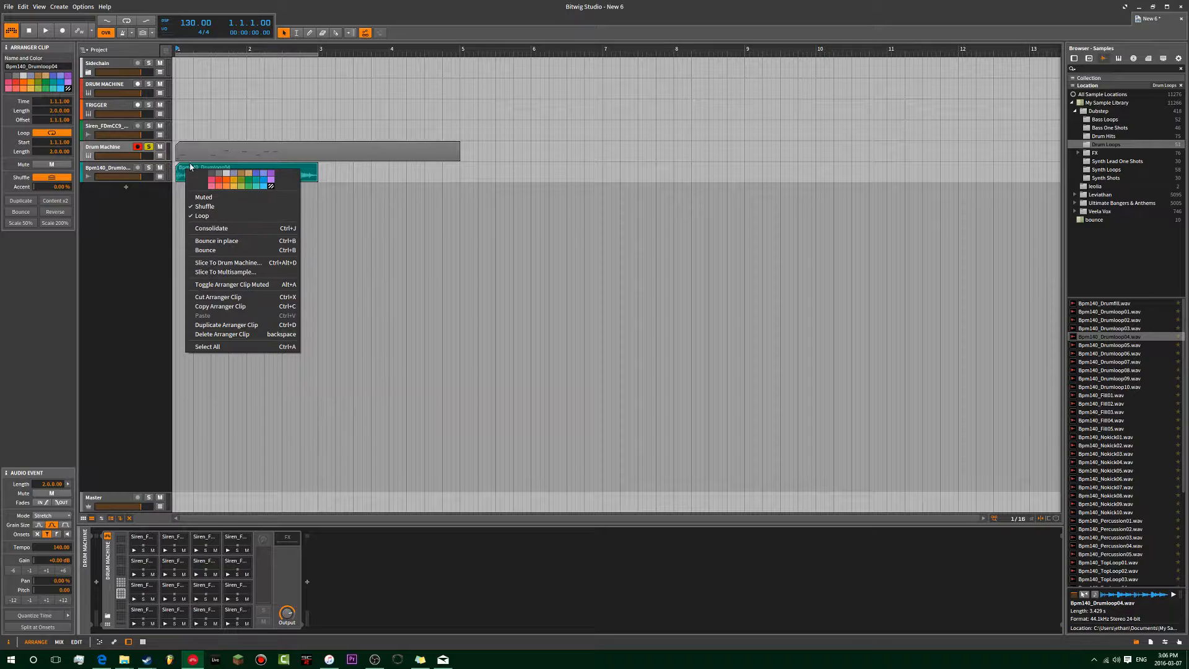
pyautogui.click(183, 173)
pyautogui.doubleClick(227, 170)
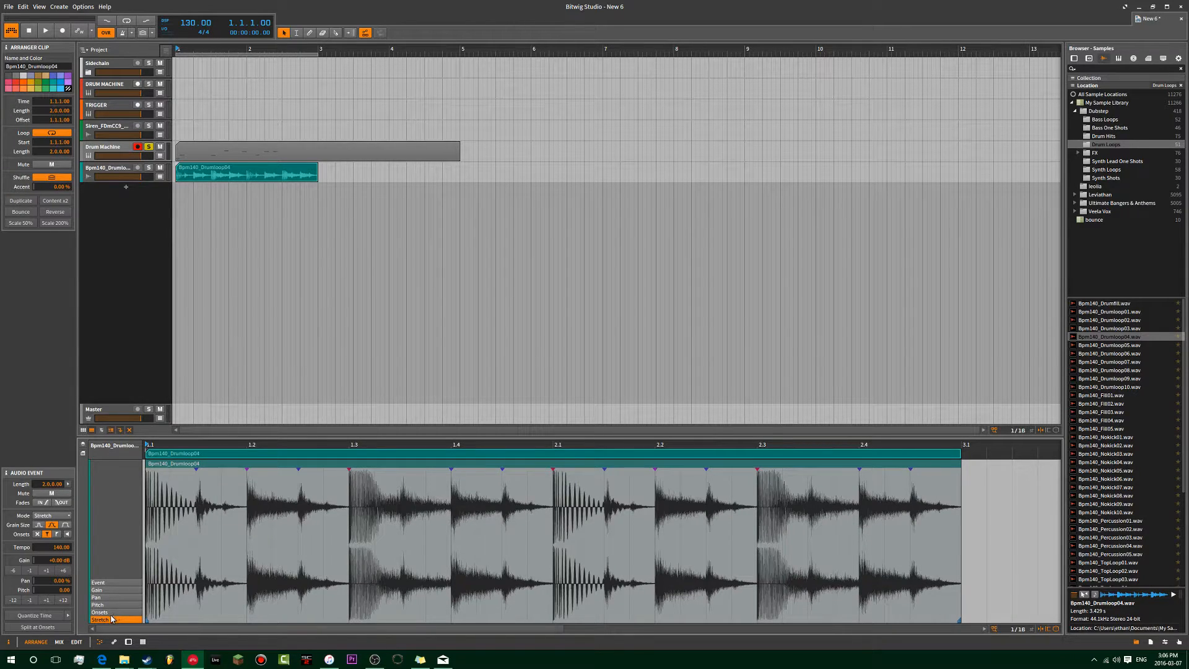
pyautogui.rightClick(220, 466)
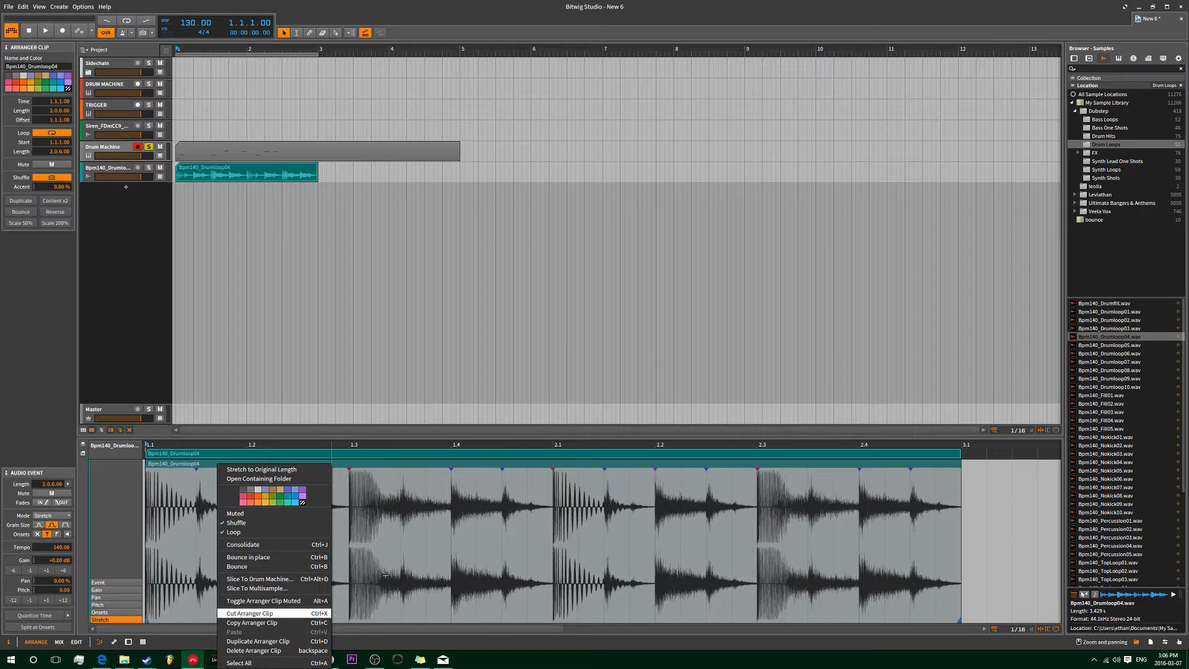
pyautogui.click(306, 313)
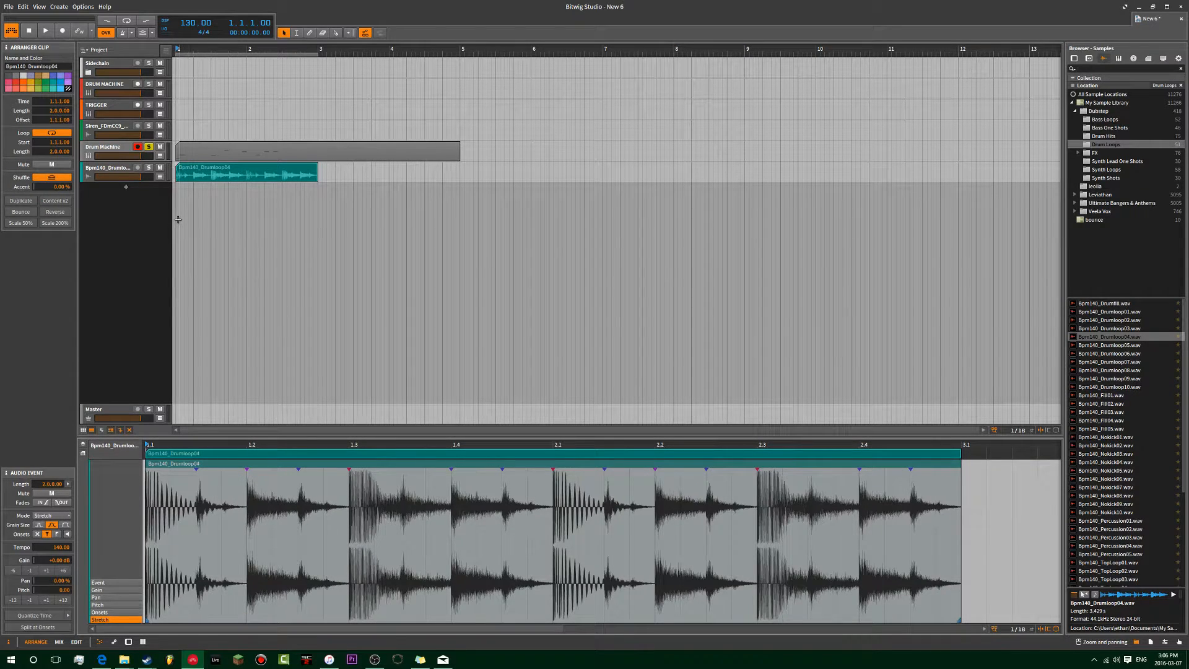
pyautogui.click(175, 221)
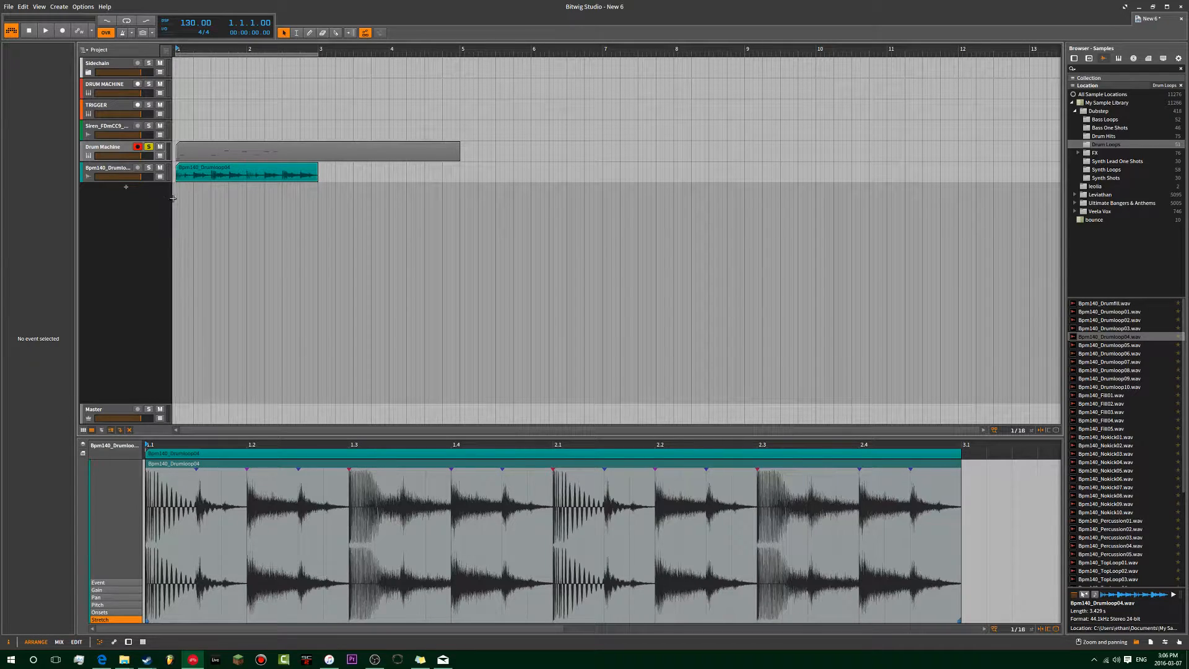
# - Slice the Bpm140_Drumloop04 clip to a Drum Machine using Bounce and Slice at Onset
pyautogui.rightClick(196, 172)
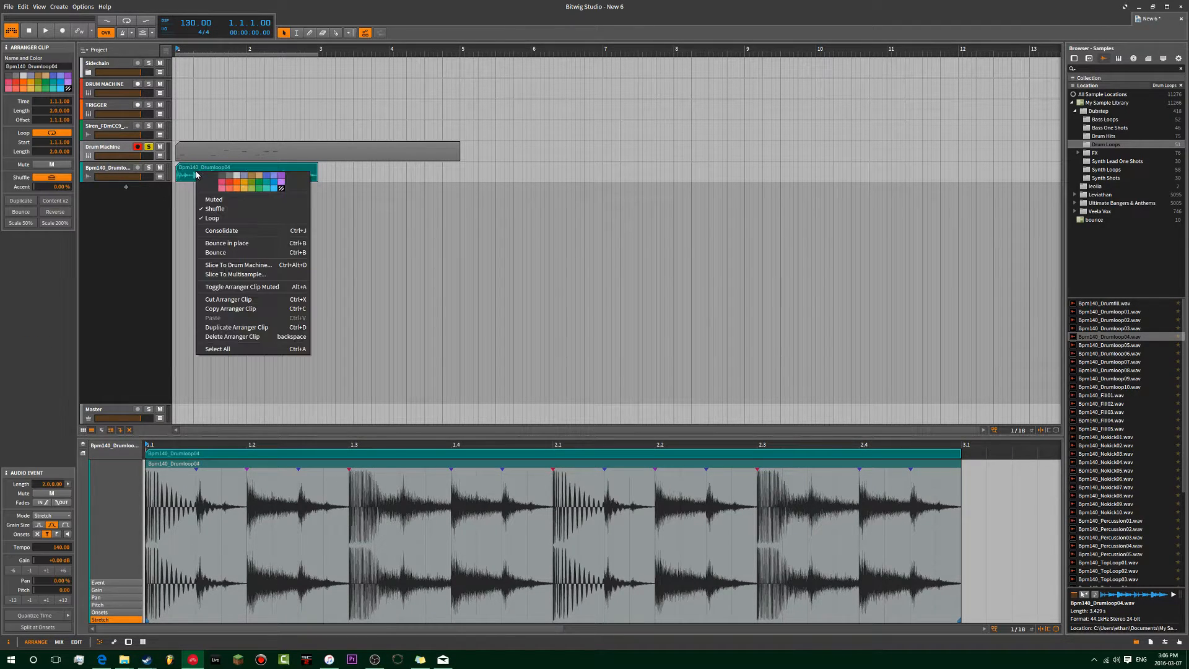
pyautogui.click(224, 265)
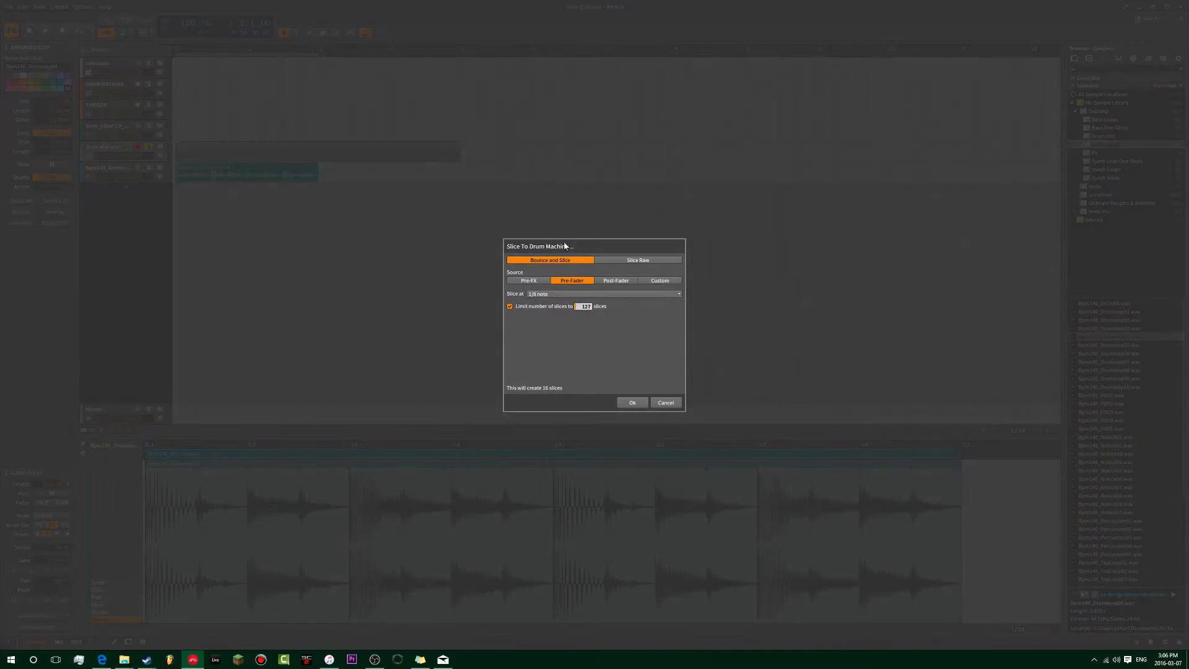
pyautogui.click(538, 295)
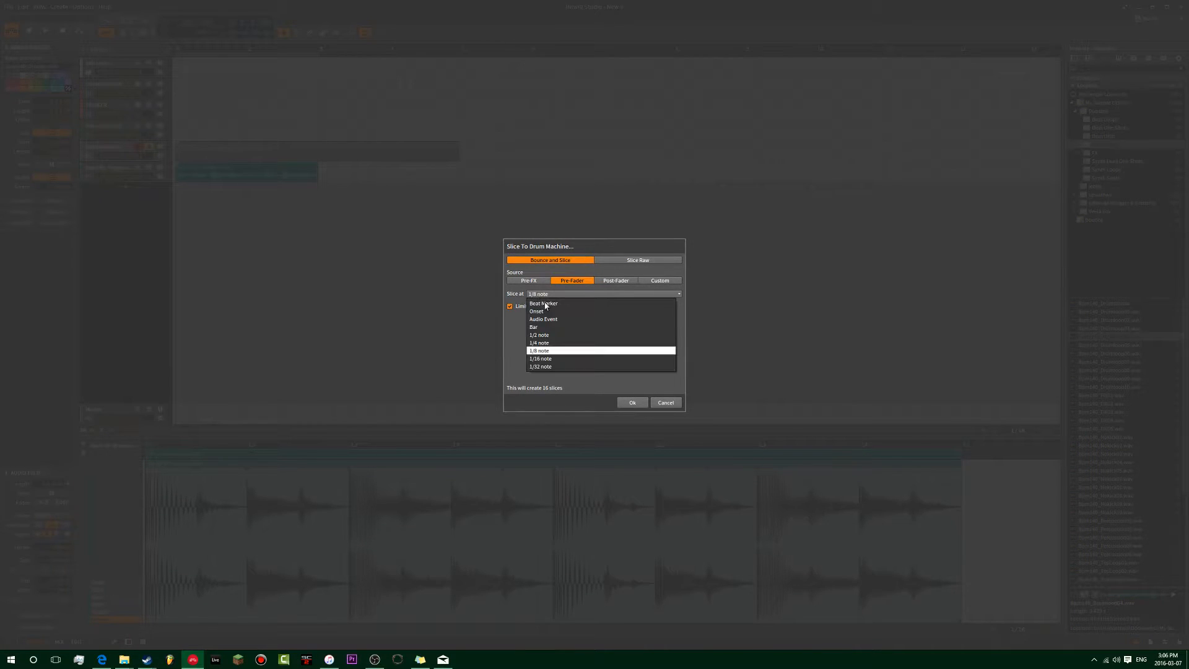
pyautogui.click(539, 310)
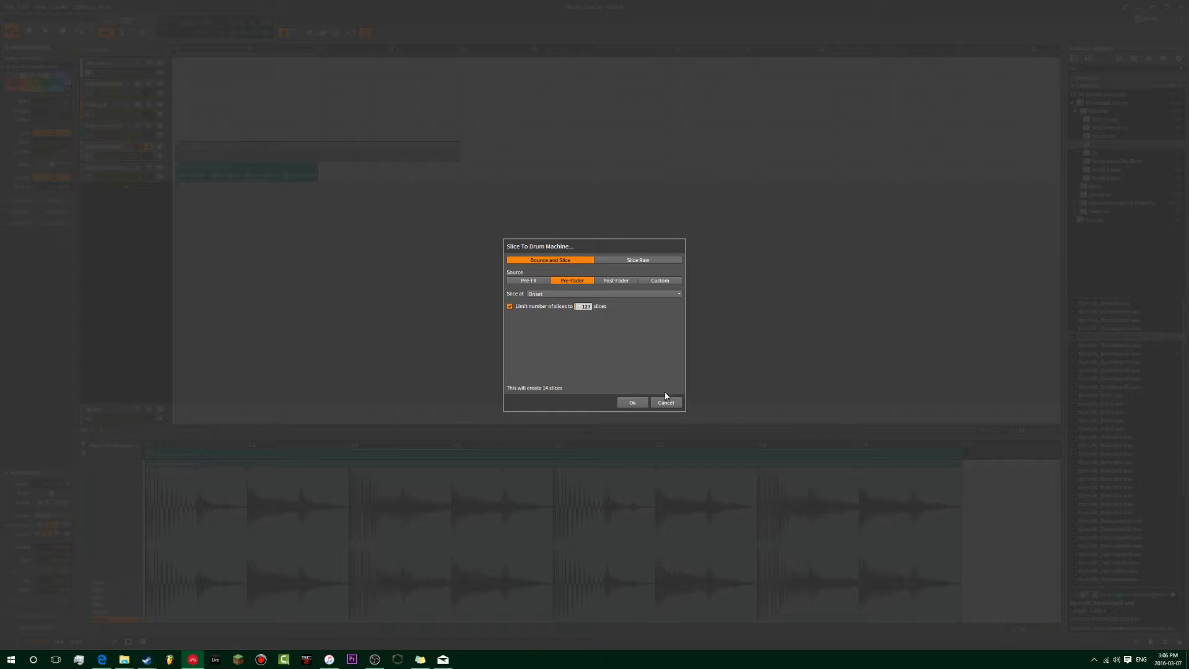
pyautogui.click(630, 402)
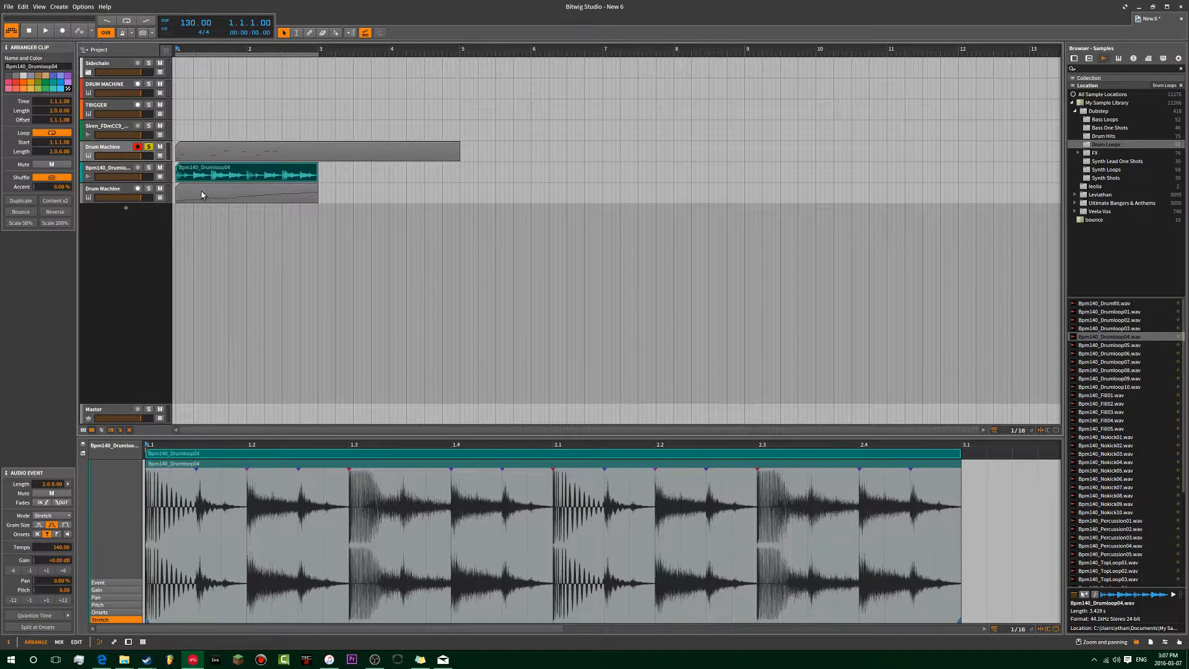
# - Move the sliced drum loop clip to bar 3 and play from there
pyautogui.click(121, 190)
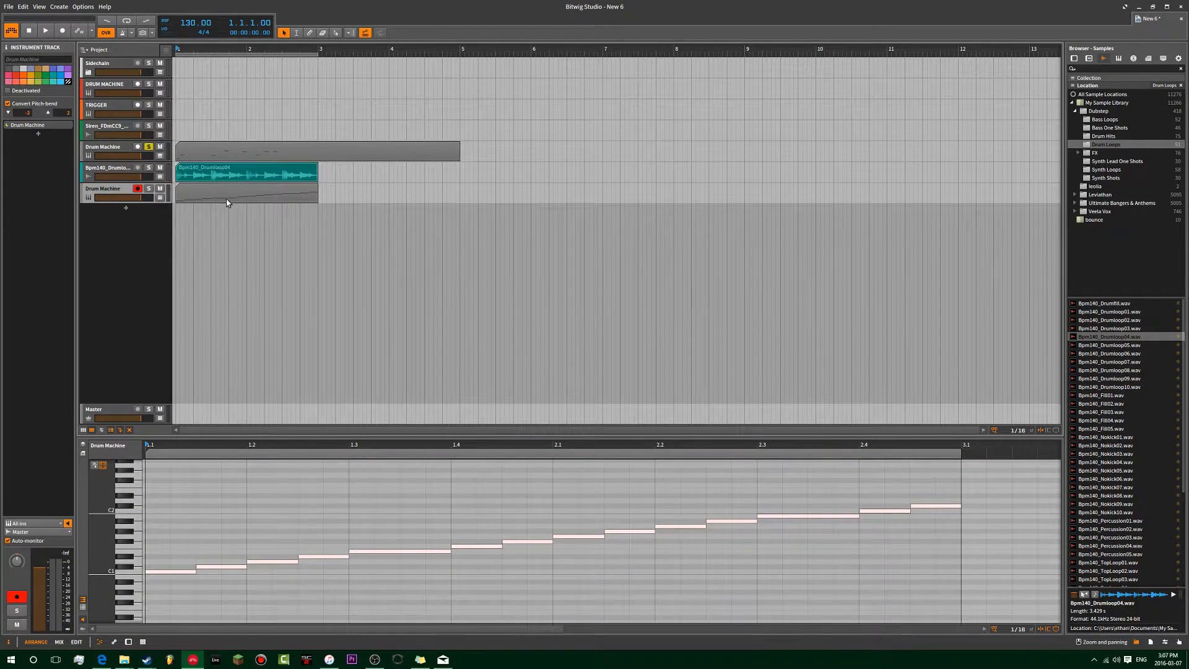
pyautogui.moveTo(227, 202); pyautogui.dragTo(340, 186)
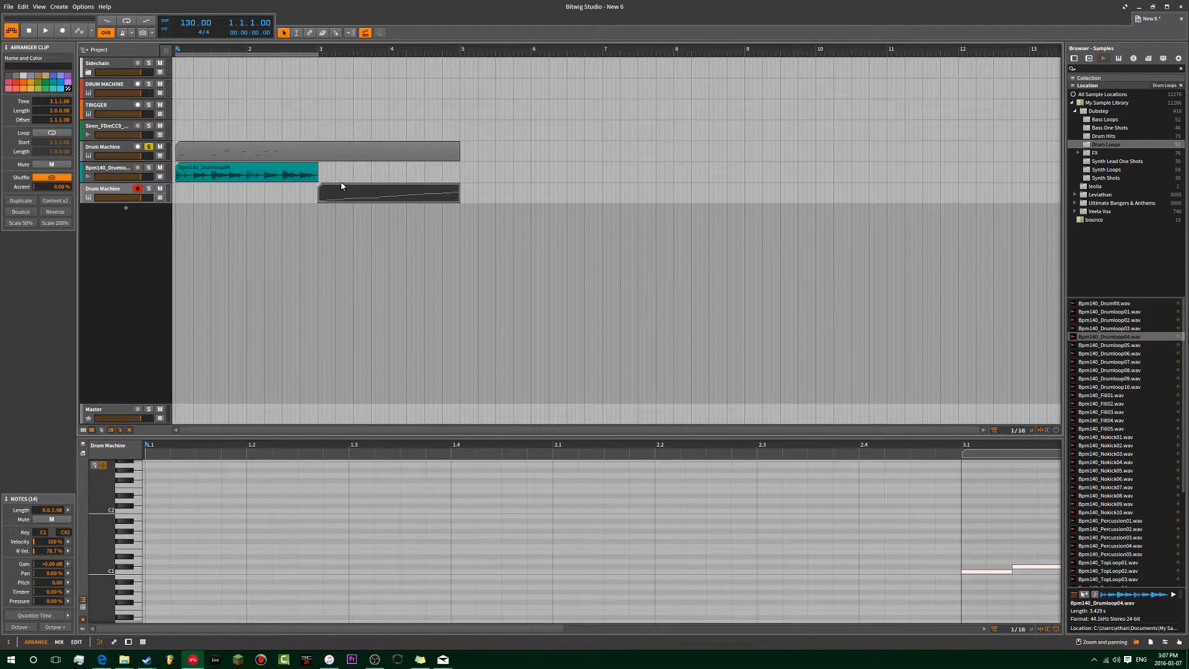
pyautogui.click(318, 122)
pyautogui.press('space')
pyautogui.press('space')
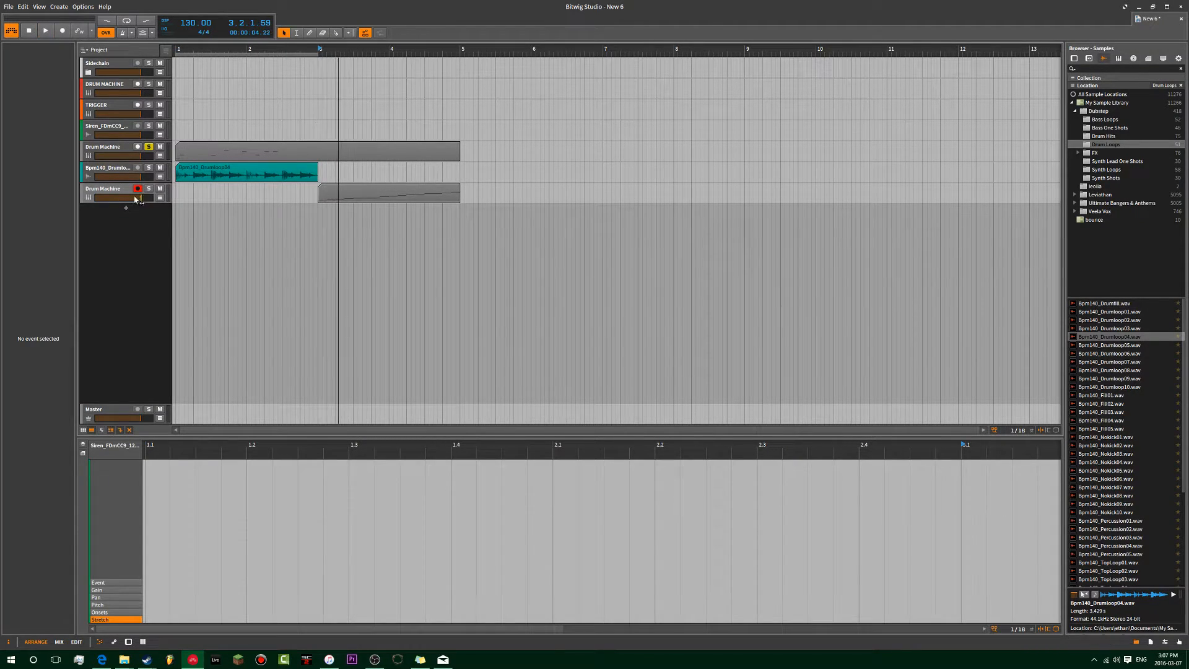
# - Unsolo the vocal slices track and lower the drum loop slices track's volume to about -8.5 dB during playback
pyautogui.click(148, 148)
pyautogui.press('space')
pyautogui.press('space')
pyautogui.press('space')
pyautogui.moveTo(141, 199)
pyautogui.mouseDown()
pyautogui.moveTo(117, 202)
pyautogui.moveTo(130, 199)
pyautogui.mouseUp()
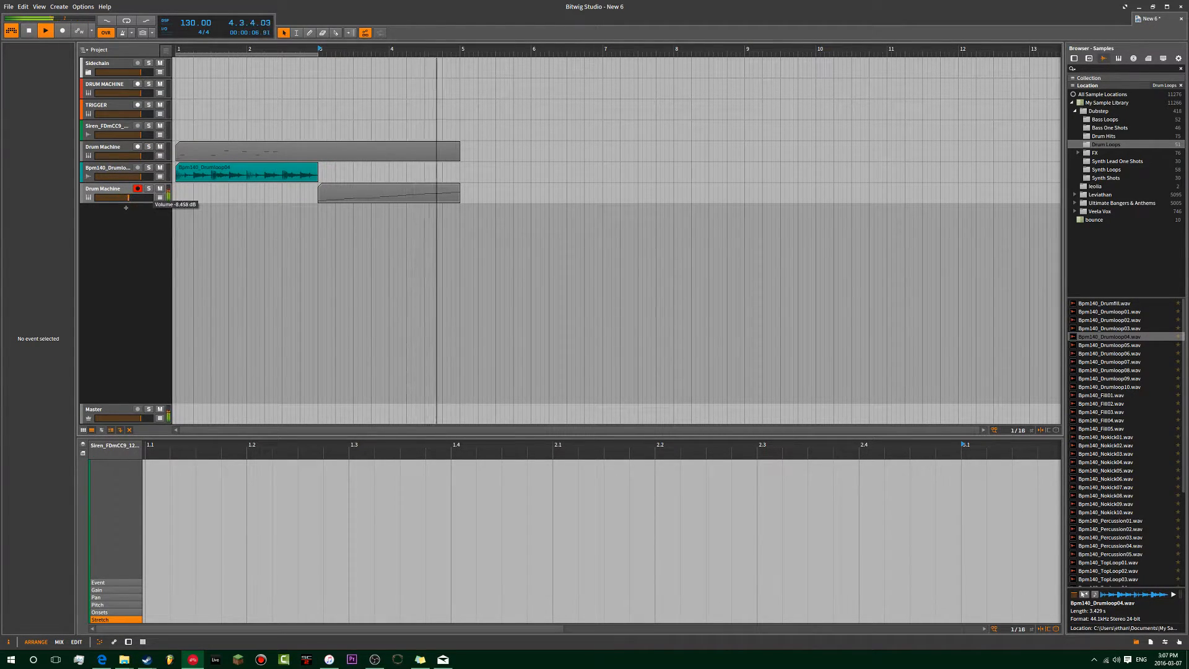
# - Play from bar 1, mute the vocal slices Drum Machine track, and raise the Bpm140_Drumloop04 track's volume during playback
pyautogui.click(180, 111)
pyautogui.press('space')
pyautogui.click(135, 153)
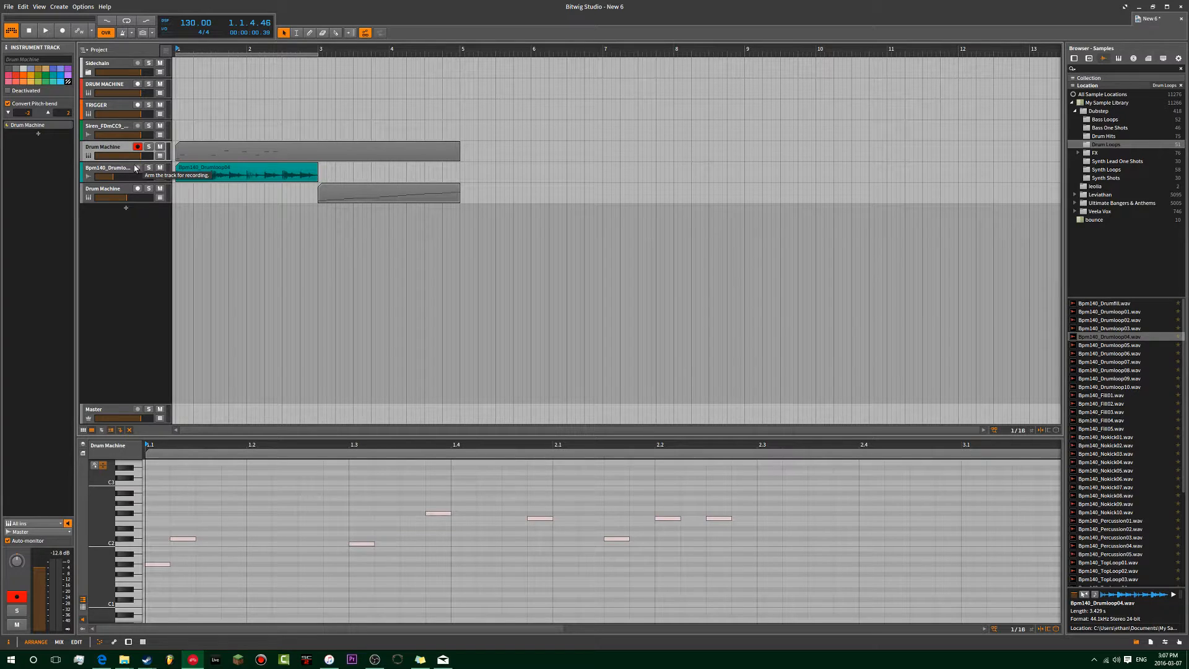
pyautogui.press('space')
pyautogui.click(160, 146)
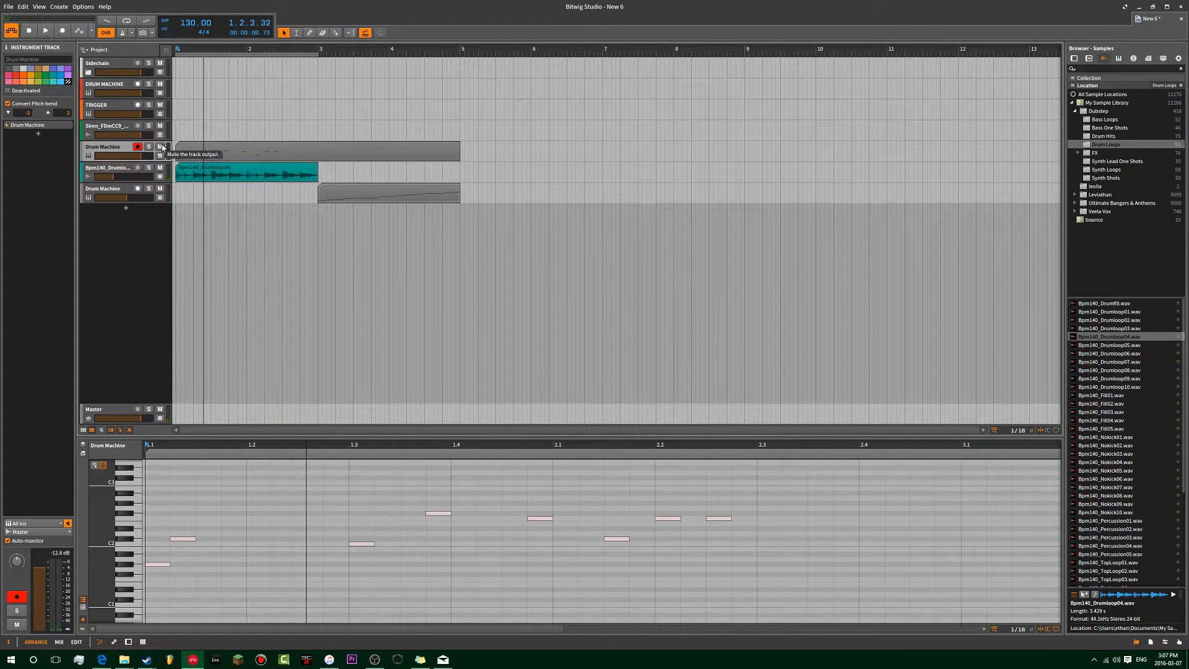
pyautogui.moveTo(120, 176); pyautogui.dragTo(130, 176)
pyautogui.press('space')
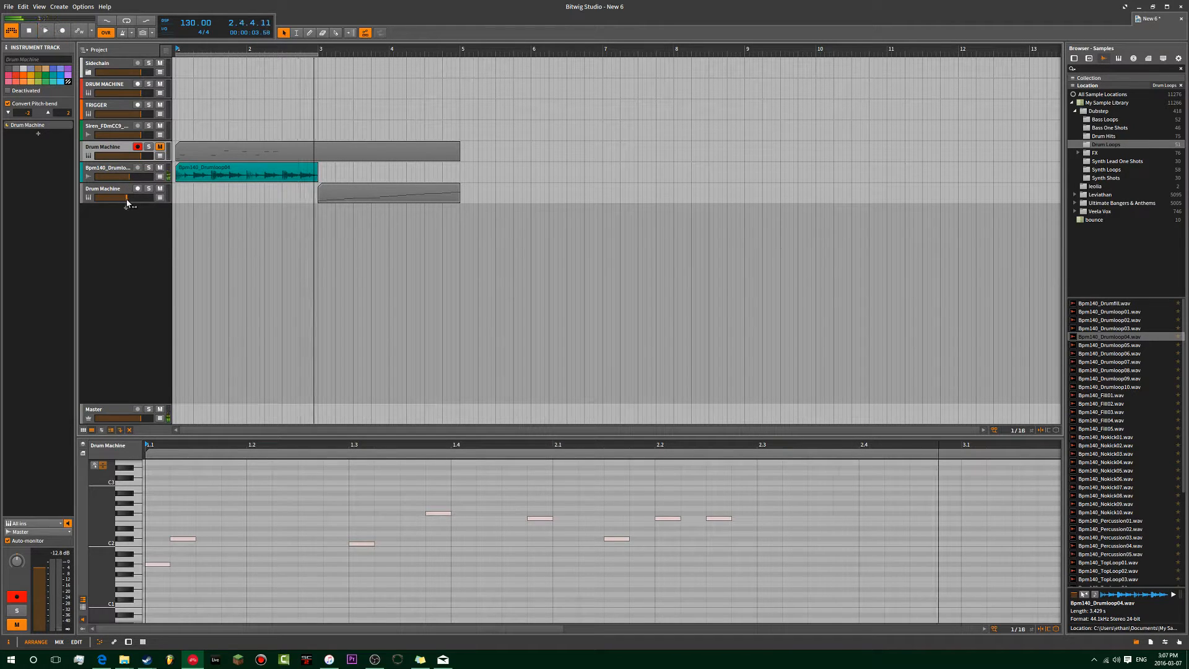
# - Open the sliced drum loop clip at bar 3 in the note editor and audition individual slice notes such as C1 and E1
pyautogui.click(320, 112)
pyautogui.click(325, 198)
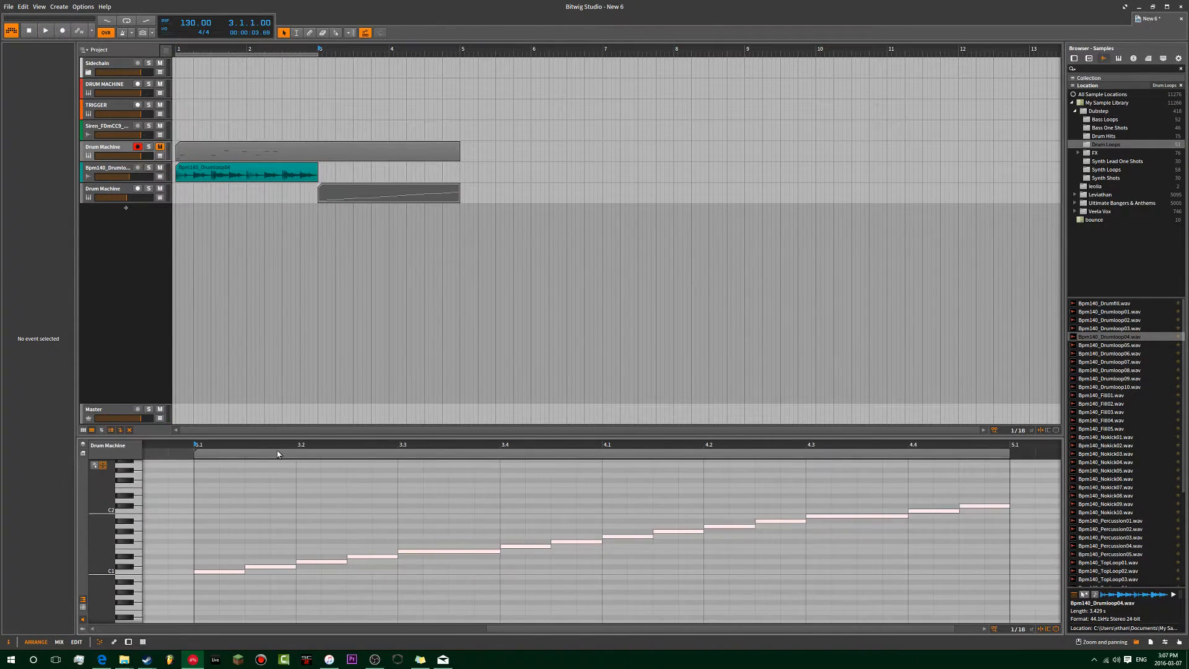
pyautogui.click(259, 570)
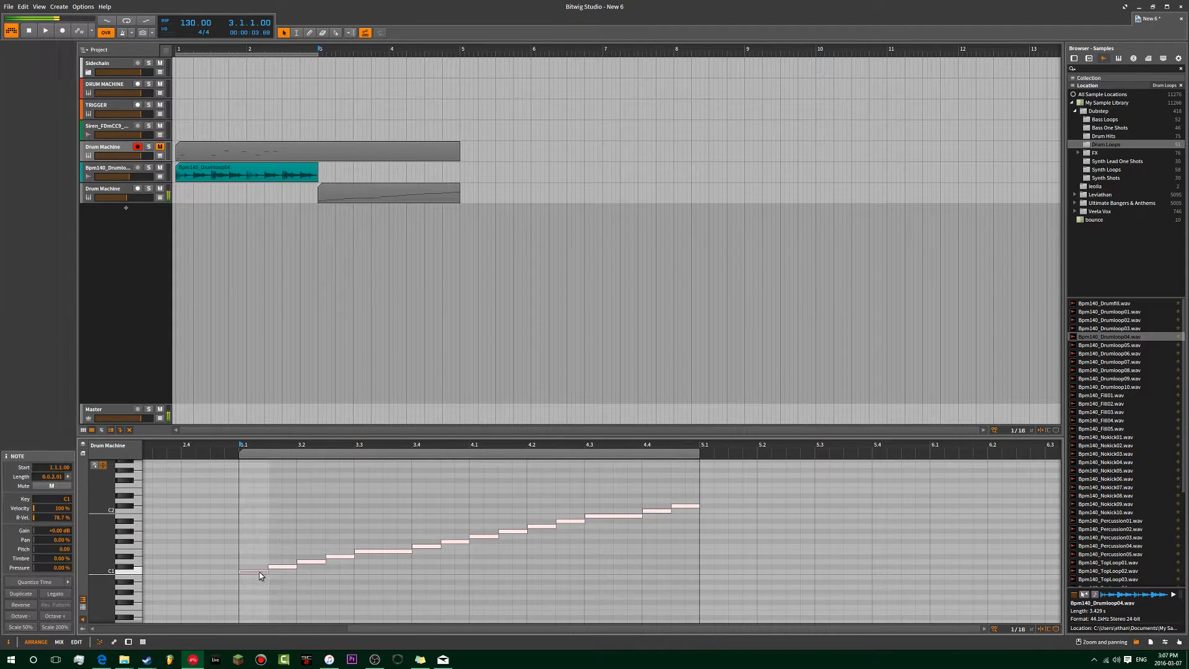
pyautogui.click(372, 552)
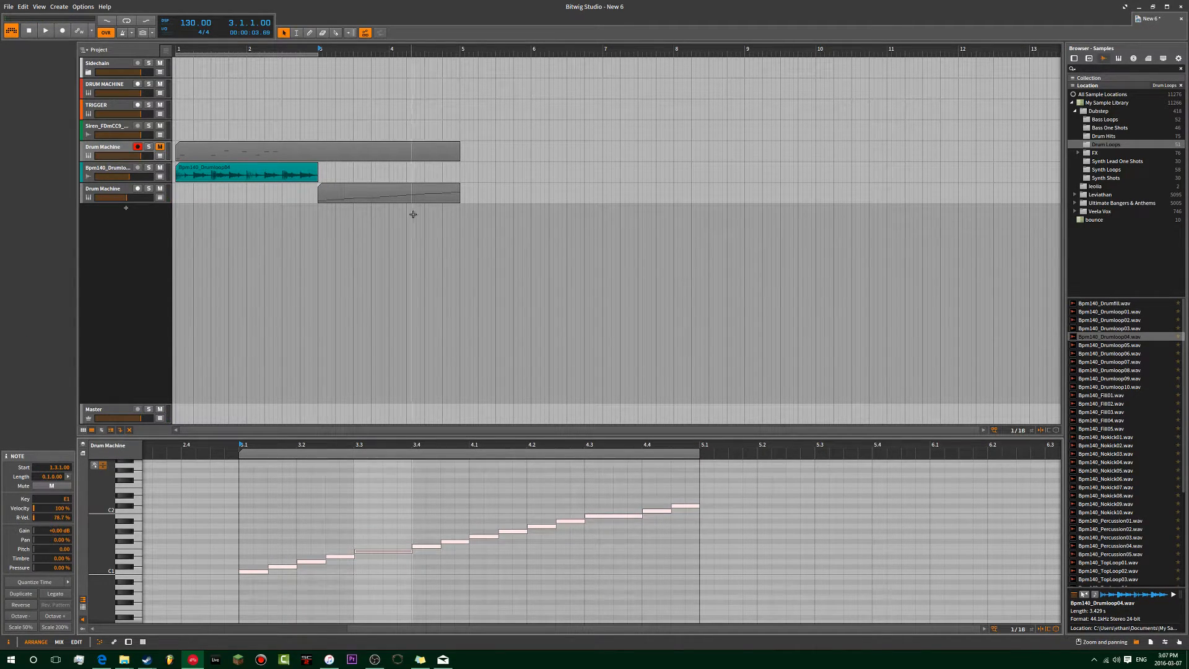
pyautogui.click(409, 192)
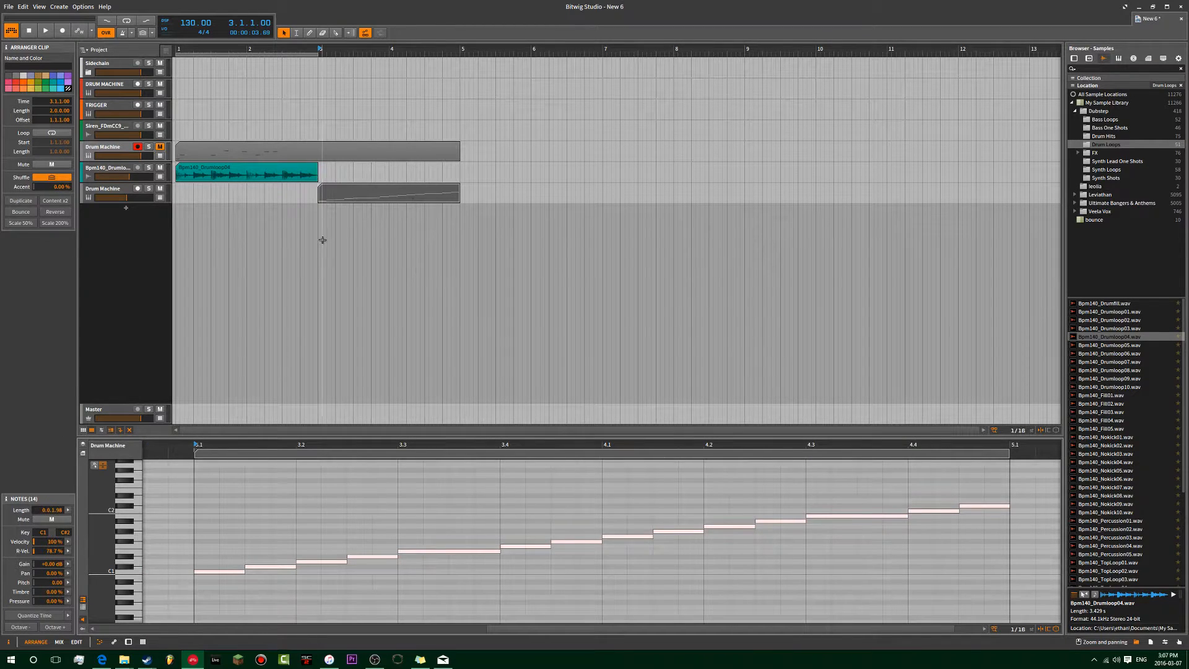
pyautogui.scroll(-4, 320, 208)
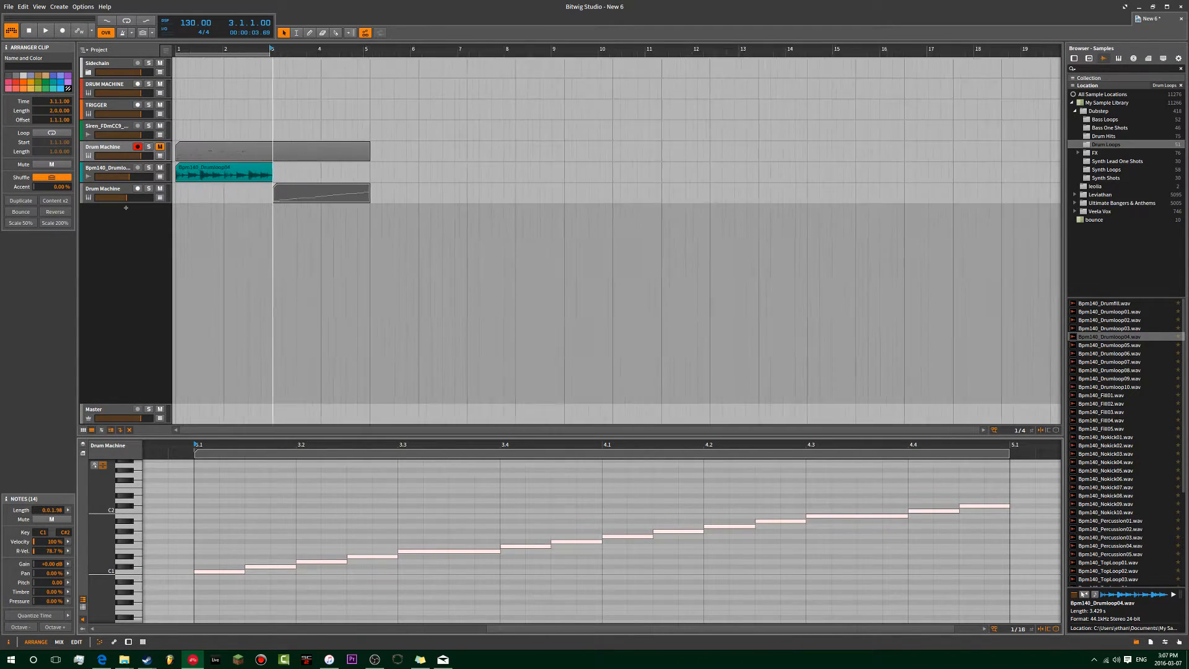
pyautogui.click(103, 192)
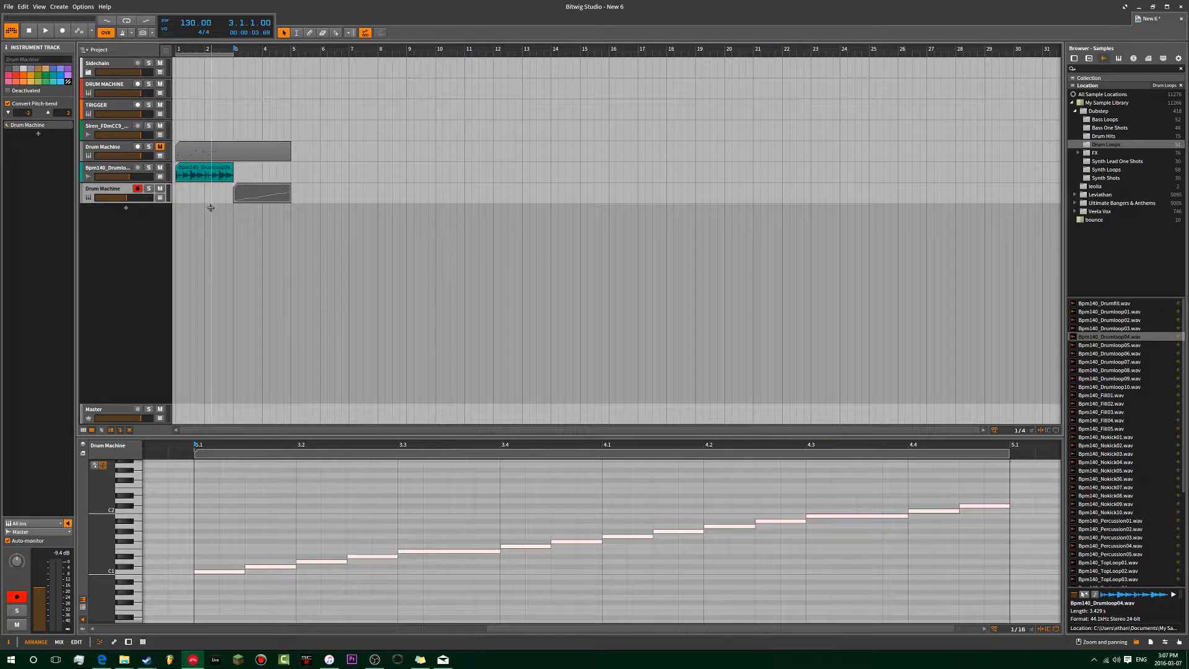
pyautogui.scroll(4, 210, 208)
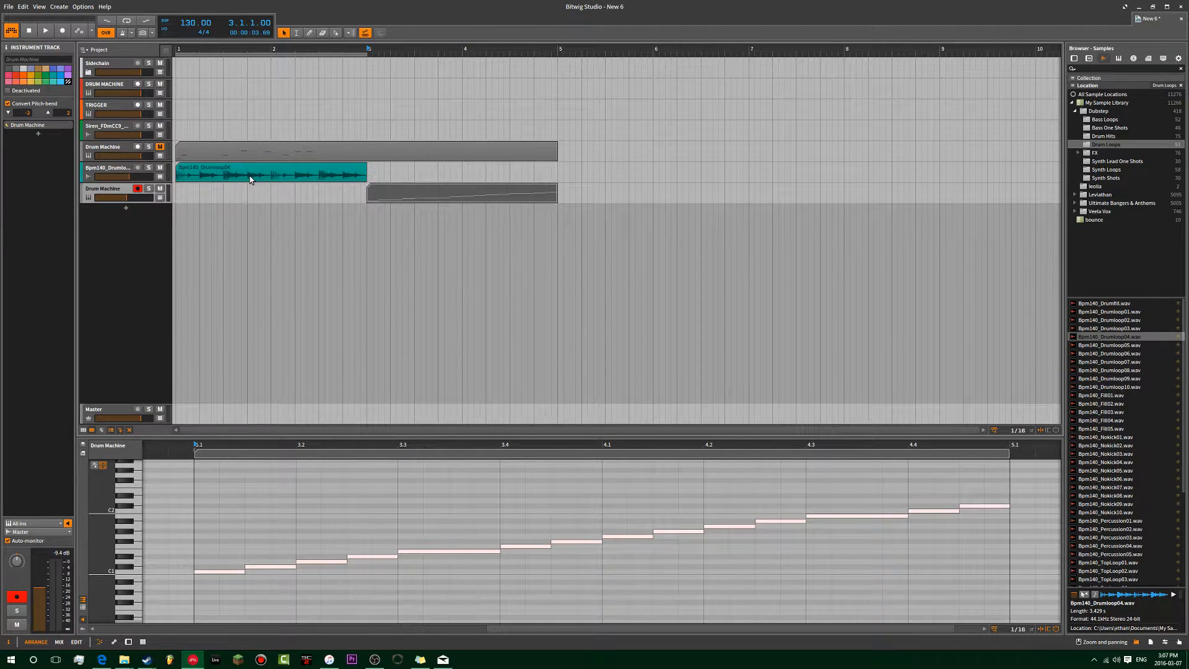
# - Play the Bpm140_Drumloop04 clip from beat 1.3 and compare its waveform with the sliced note clip
pyautogui.click(251, 180)
pyautogui.click(223, 196)
pyautogui.press('space')
pyautogui.press('space')
pyautogui.press('space')
pyautogui.press('space')
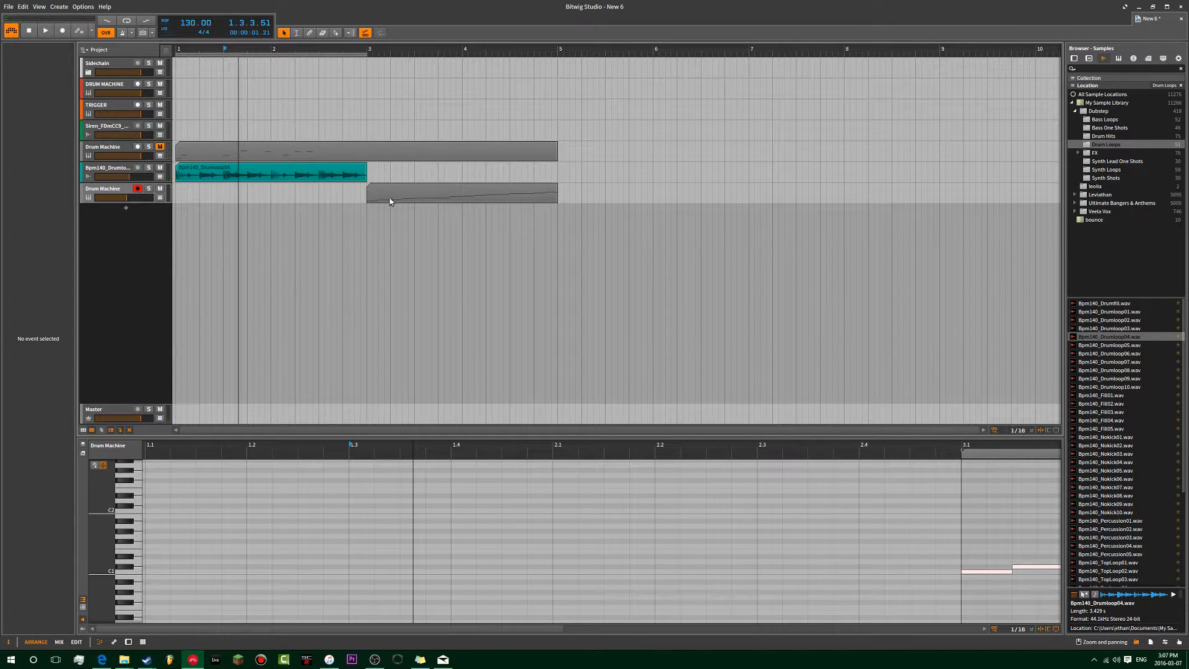
pyautogui.scroll(4, 217, 233)
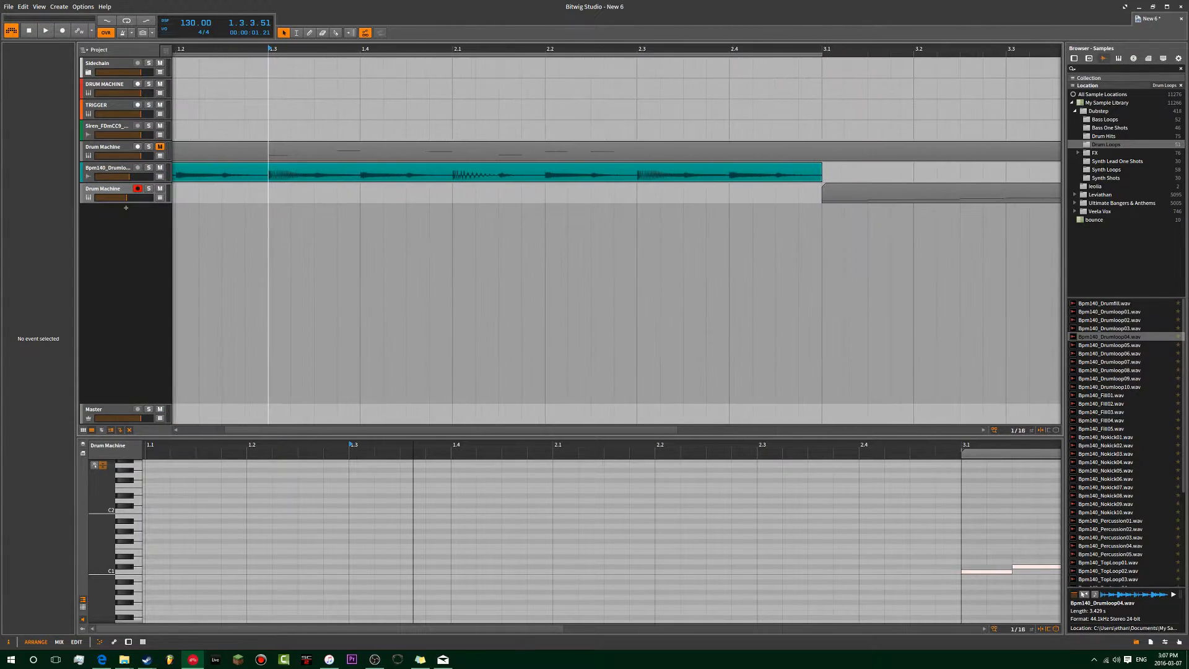
pyautogui.scroll(-3, 327, 207)
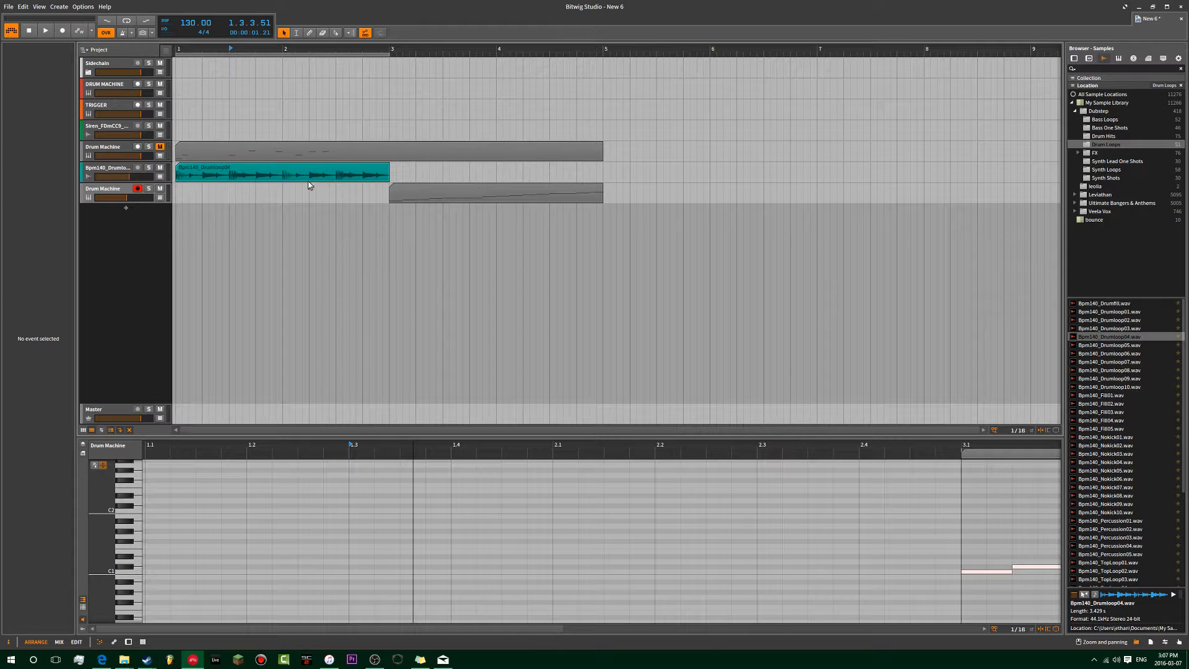
pyautogui.scroll(-2, 281, 191)
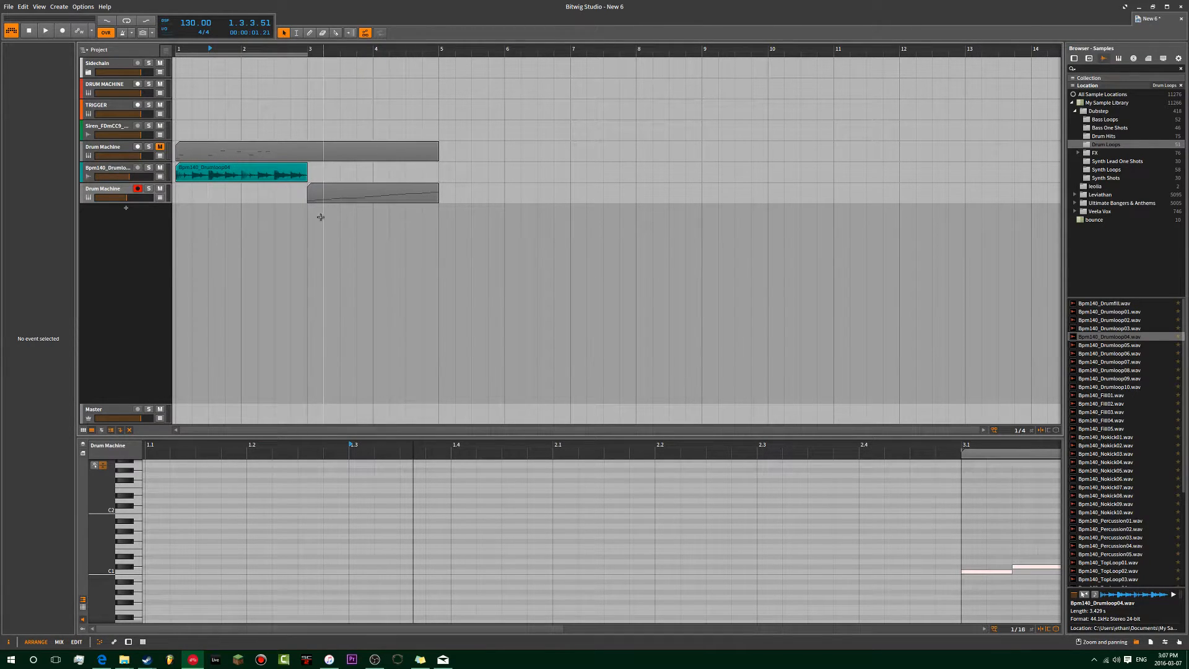
# - Delete the three arranger clips and the four tracks below TRIGGER: the Siren vocal, both sliced Drum Machines and Bpm140_Drumloop04
pyautogui.moveTo(400, 248); pyautogui.dragTo(226, 162)
pyautogui.moveTo(448, 268)
pyautogui.mouseDown()
pyautogui.moveTo(350, 218)
pyautogui.moveTo(235, 109)
pyautogui.mouseUp()
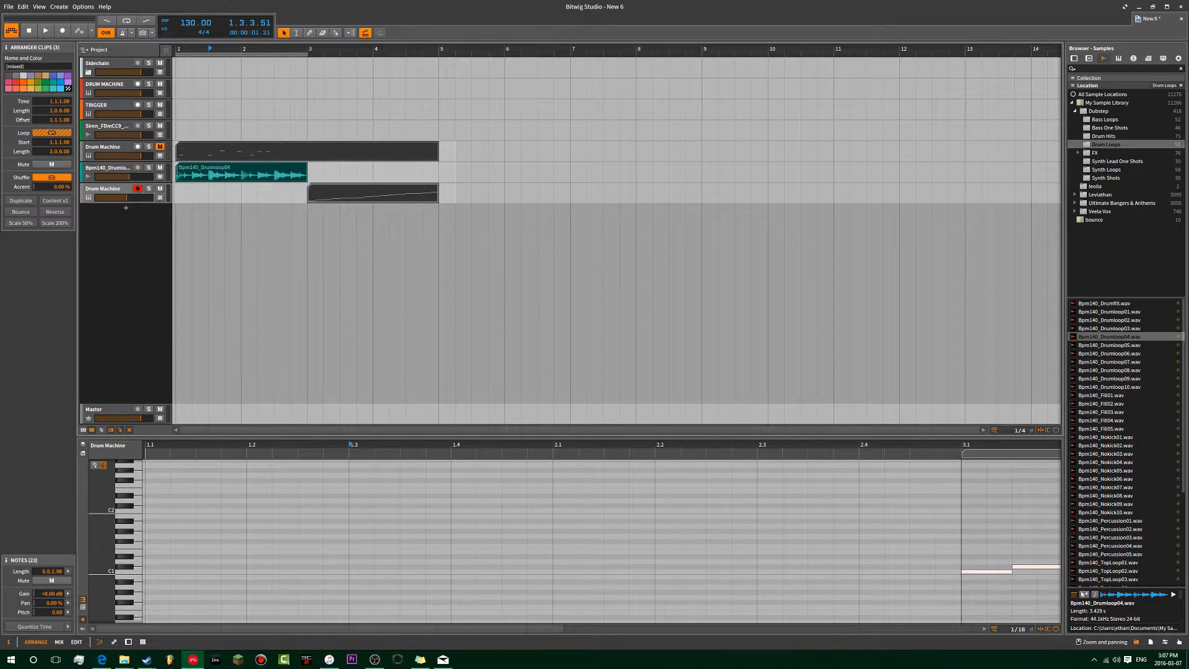
pyautogui.press('Delete')
pyautogui.click(104, 192)
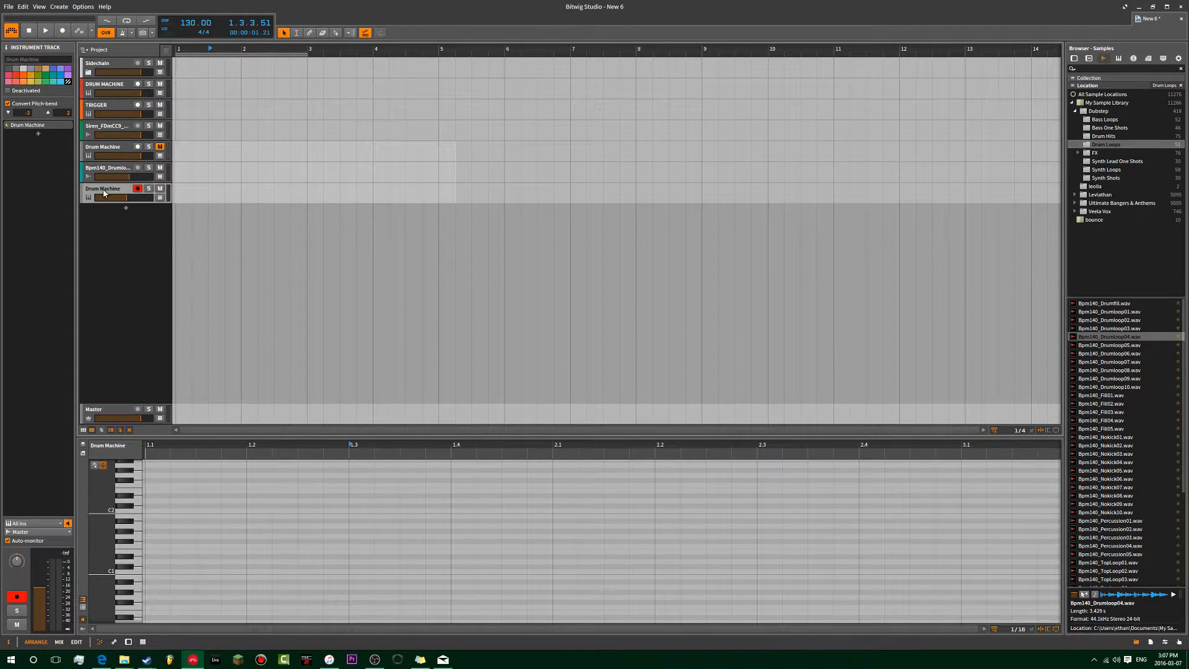
pyautogui.keyDown('shift'); pyautogui.click(109, 129); pyautogui.keyUp('shift')
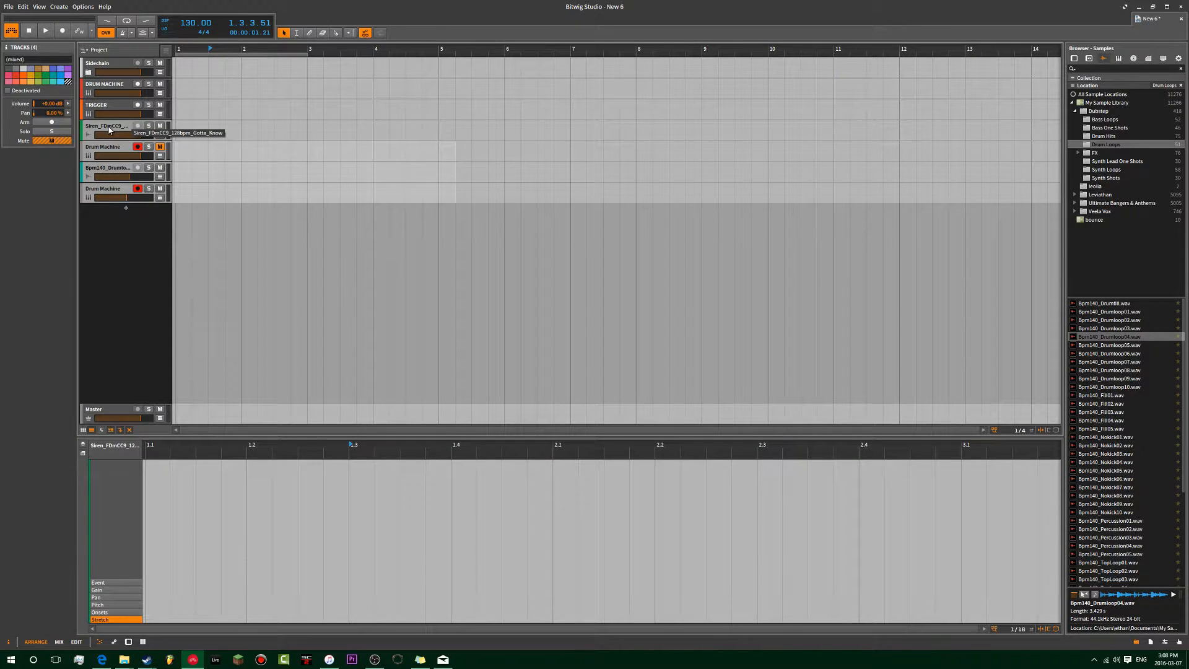
pyautogui.press('Delete')
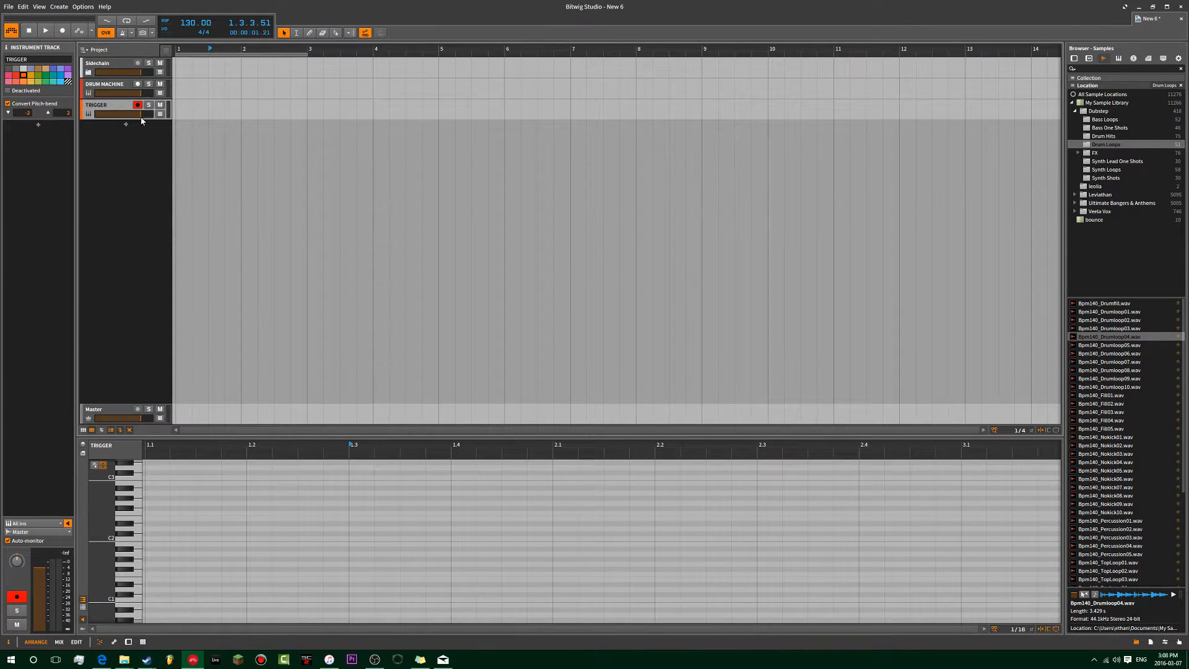
# - Create an empty clip at bar 1 of the TRIGGER track and extend it to four bars
pyautogui.doubleClick(210, 109)
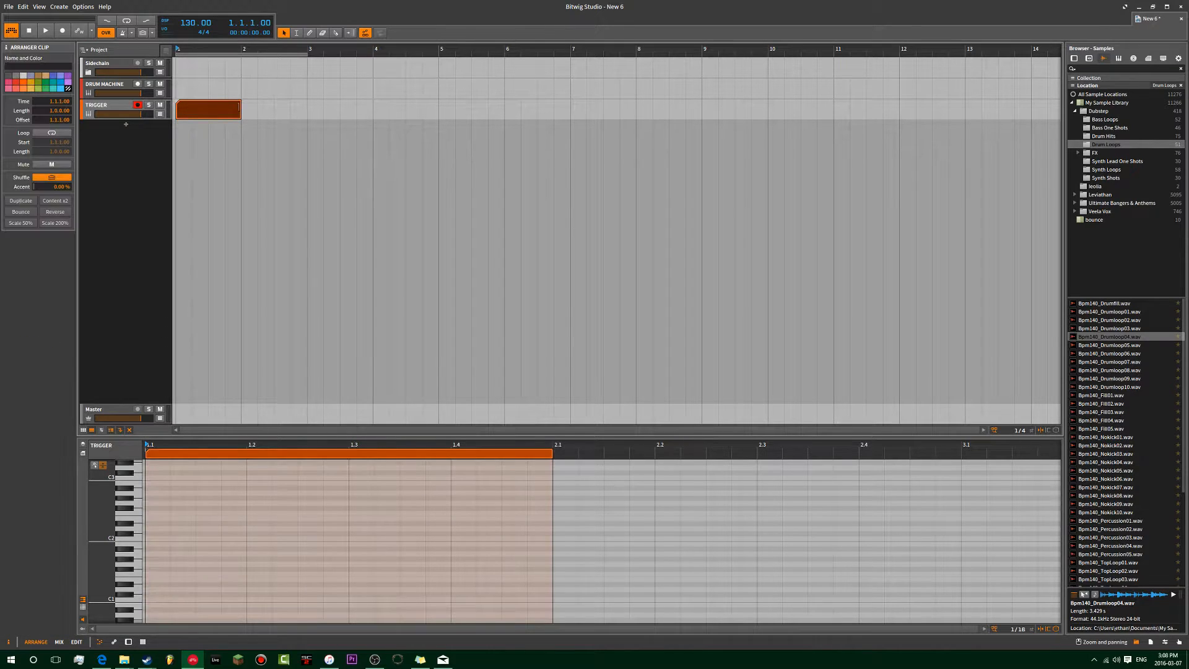
pyautogui.moveTo(239, 105); pyautogui.dragTo(438, 109)
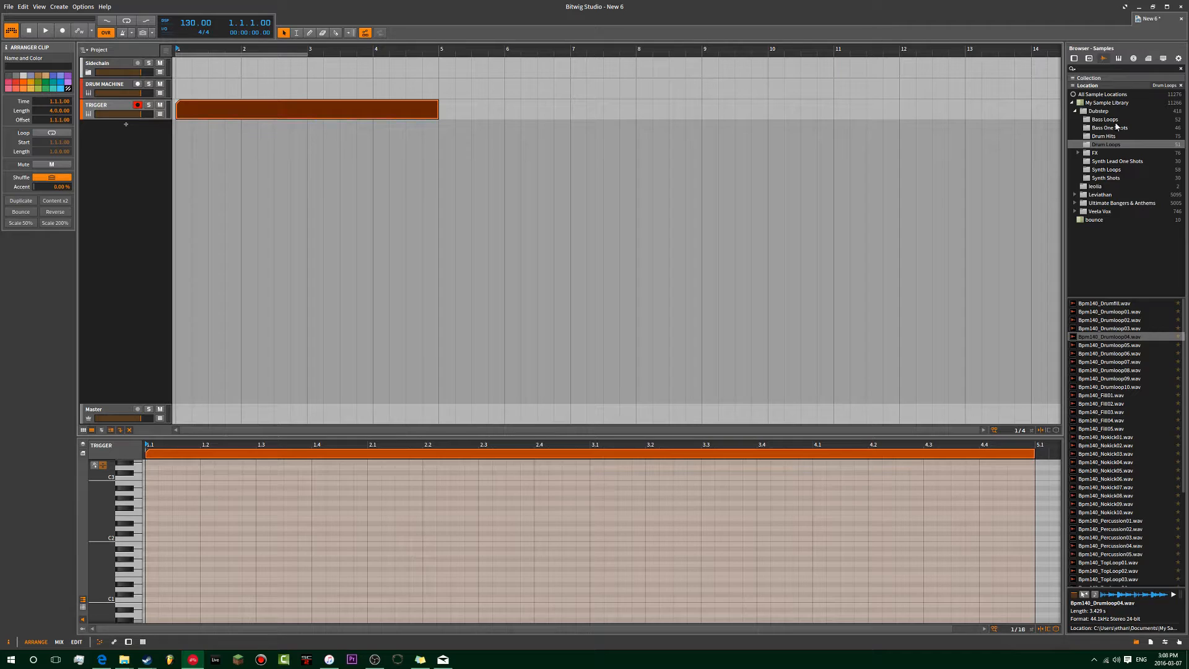
# - Place BO-UBA_MIDI_Chords_05.mid from the clip library at bar 1 of the TRIGGER track and delete the leftover empty clip
pyautogui.click(1148, 59)
pyautogui.click(1119, 370)
pyautogui.scroll(-3, 1145, 396)
pyautogui.moveTo(1153, 449); pyautogui.dragTo(231, 114)
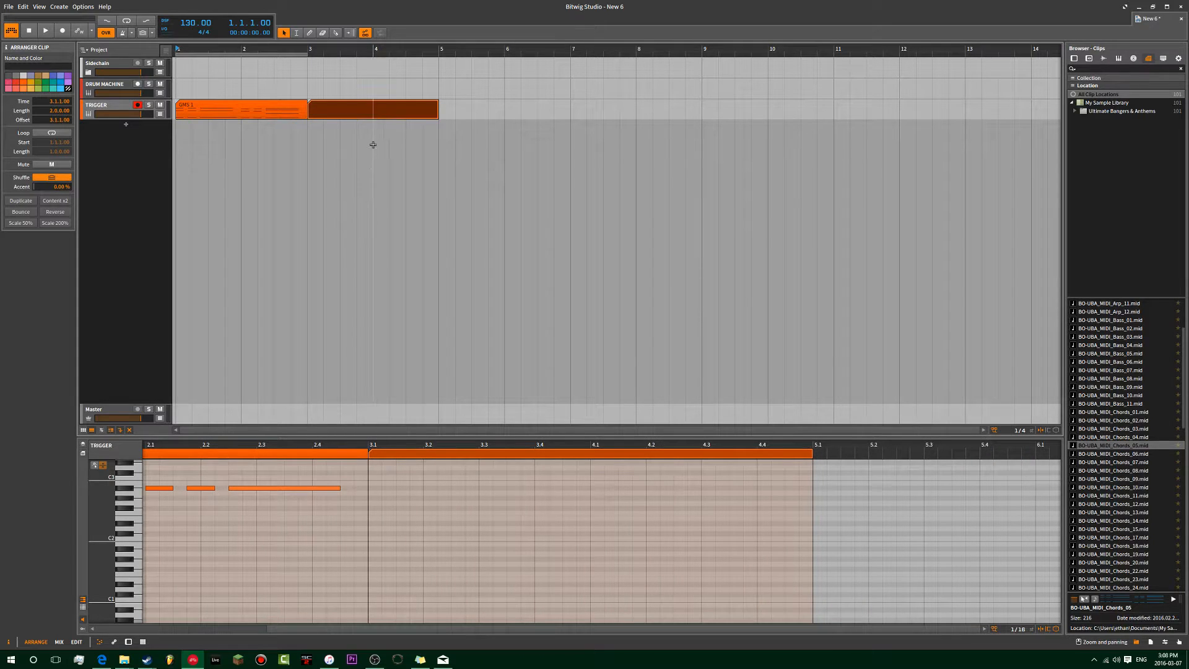
pyautogui.press('Delete')
# - Open the TRIGGER chord clip in the full Edit view and fit its two bars of notes on screen
pyautogui.moveTo(350, 445); pyautogui.dragTo(226, 409)
pyautogui.hotkey('alt', '3')
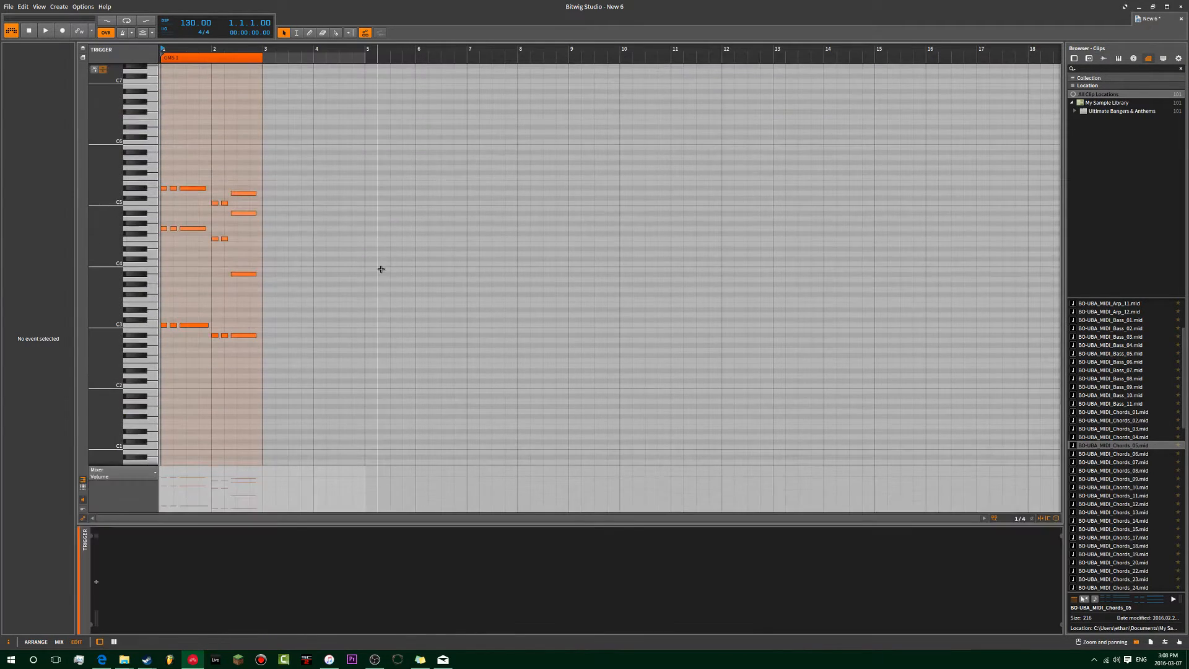
pyautogui.moveTo(174, 48); pyautogui.dragTo(387, 167)
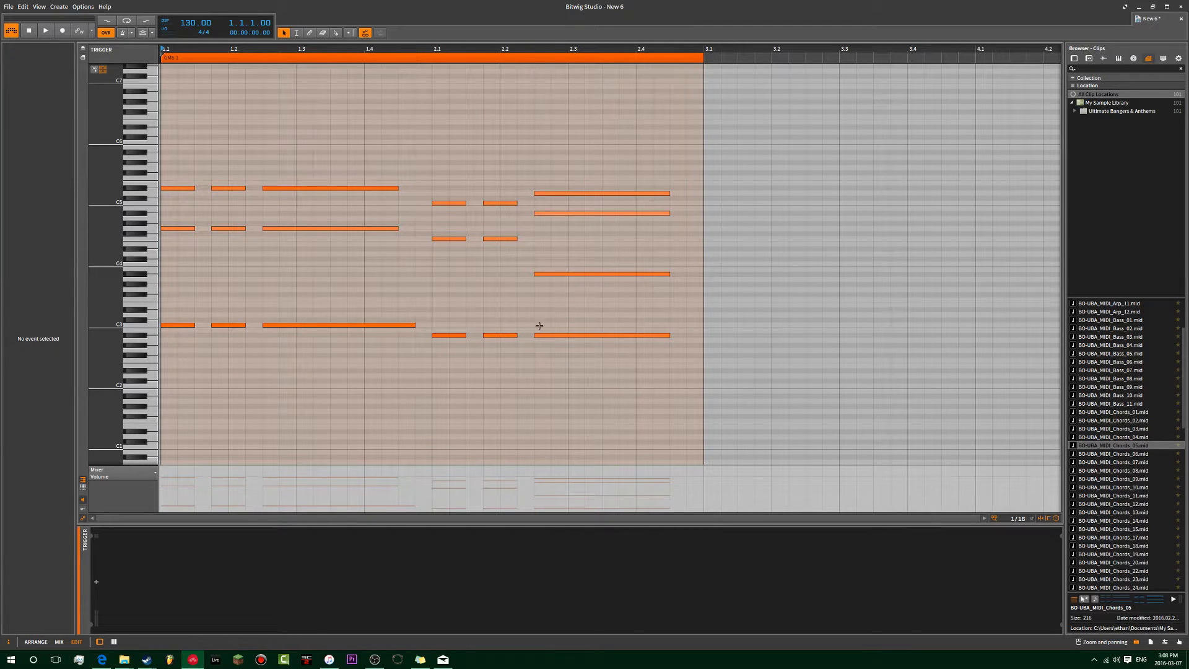
pyautogui.scroll(-3, 520, 396)
pyautogui.moveTo(409, 136); pyautogui.dragTo(372, 151)
pyautogui.click(390, 171)
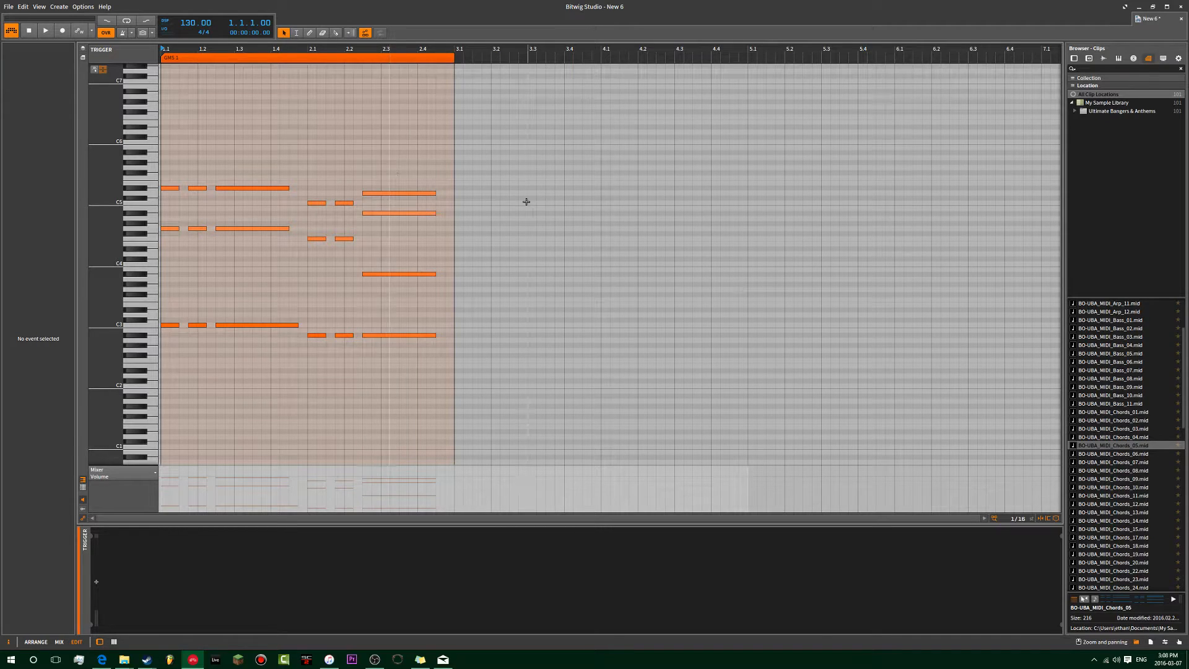
# - Try Legato on all the chord notes, then undo it
pyautogui.moveTo(433, 117); pyautogui.dragTo(83, 517)
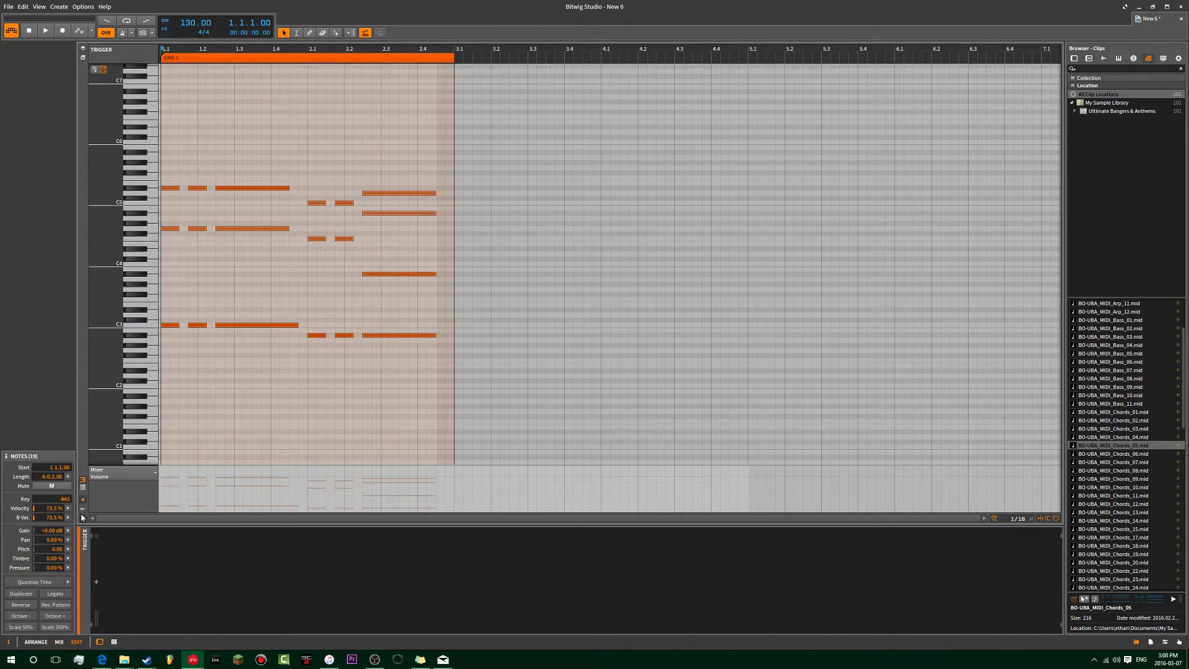
pyautogui.click(64, 596)
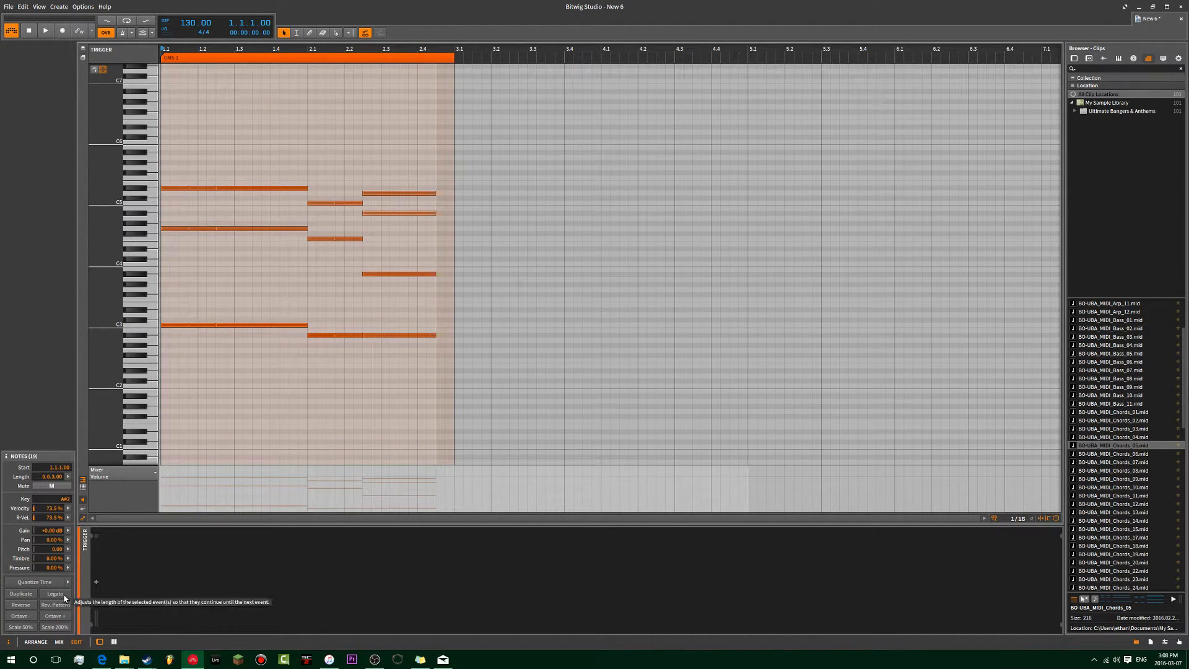
pyautogui.hotkey('ctrl', 'z')
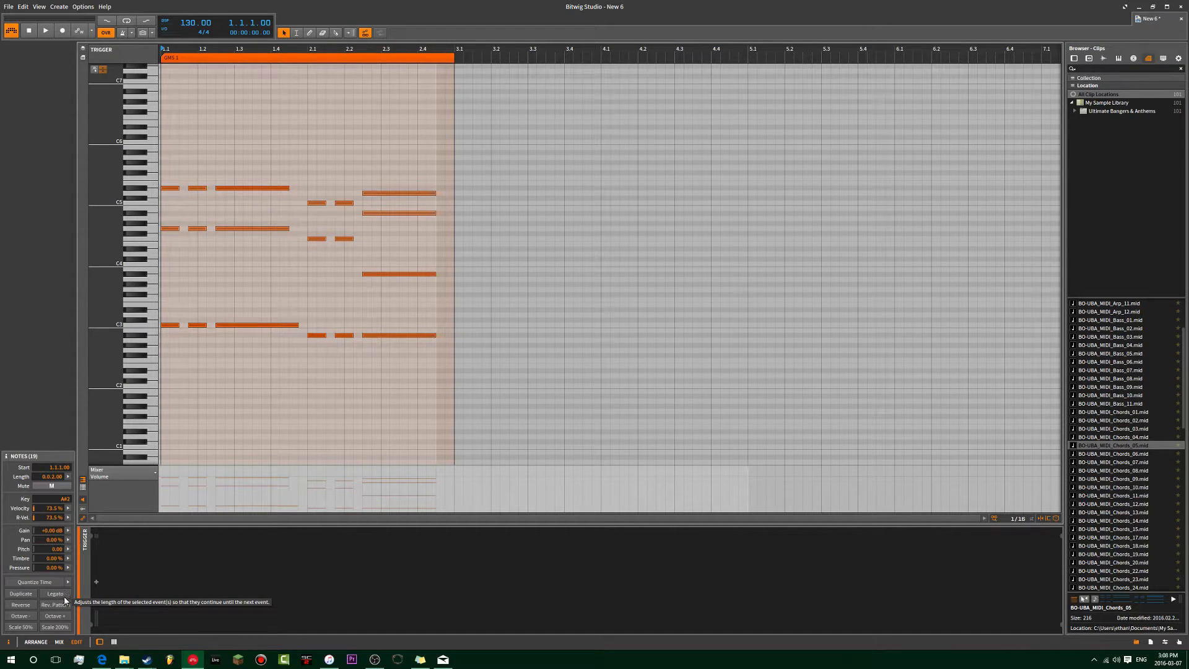
# - Apply Legato to all the chord notes and extend the last chord's notes to the clip's end at bar 3
pyautogui.click(65, 596)
pyautogui.moveTo(365, 384); pyautogui.dragTo(454, 193)
pyautogui.click(441, 174)
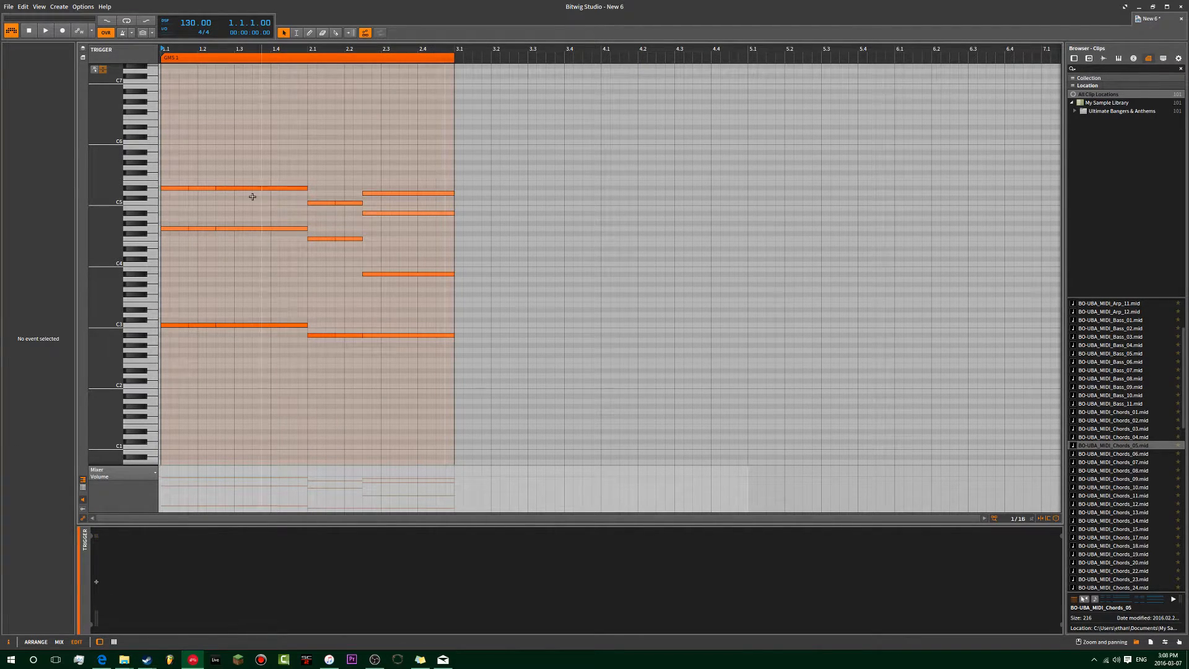
# - Set the velocity of all the chord notes to 78%
pyautogui.moveTo(498, 140); pyautogui.dragTo(140, 397)
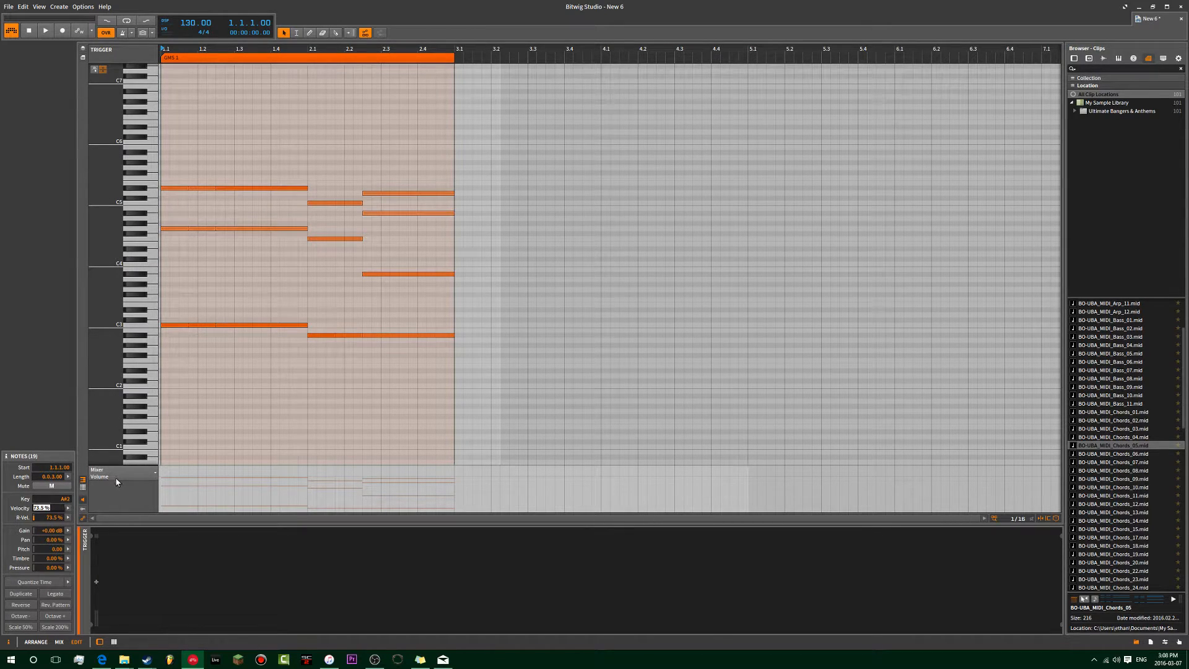
pyautogui.write('78')
pyautogui.press('Return')
pyautogui.click(264, 421)
# - Adjust the length of all the chord notes together to about 0.0.2.66 and play the clip briefly
pyautogui.moveTo(479, 124); pyautogui.dragTo(158, 410)
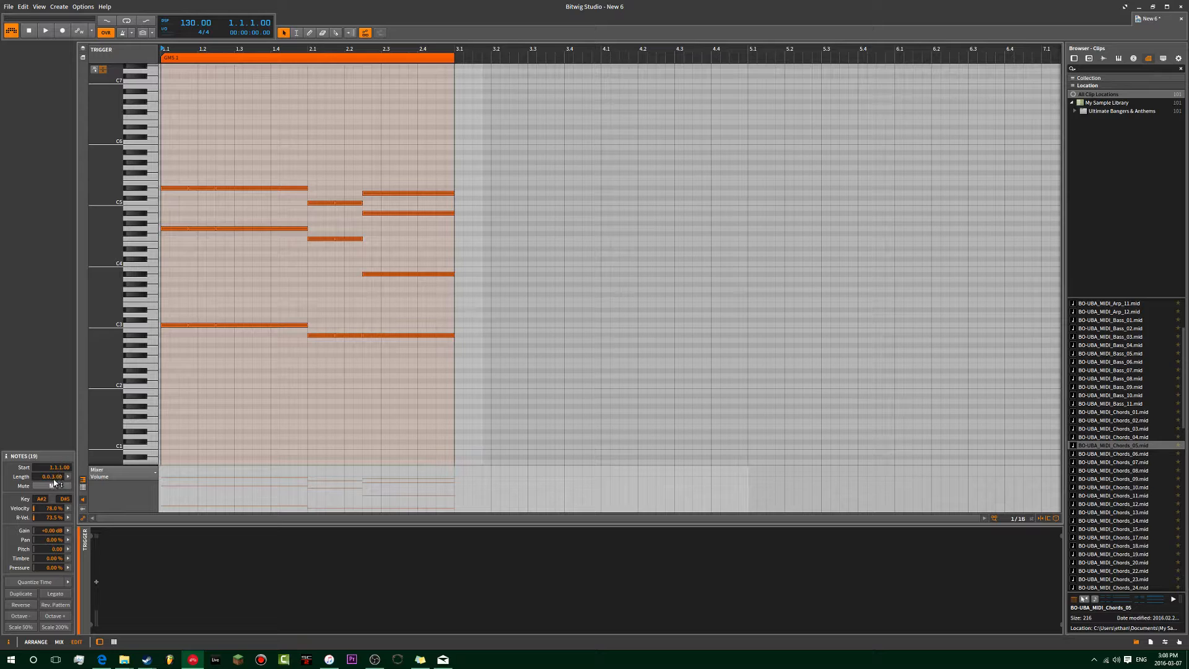
pyautogui.moveTo(54, 478)
pyautogui.mouseDown()
pyautogui.moveTo(55, 497)
pyautogui.moveTo(54, 472)
pyautogui.moveTo(61, 479)
pyautogui.mouseUp()
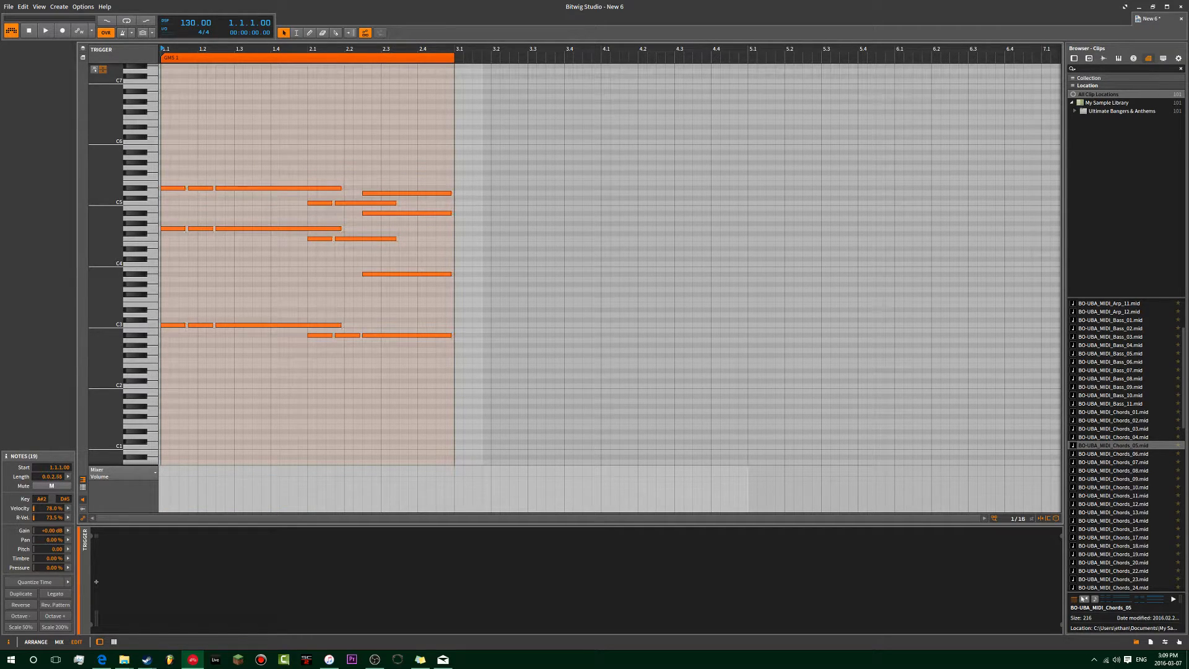
pyautogui.moveTo(60, 479); pyautogui.dragTo(60, 473)
pyautogui.press('space')
pyautogui.press('space')
pyautogui.click(457, 127)
# - Scale all the chord notes to 50% and back with 200%, doing this twice
pyautogui.moveTo(485, 105); pyautogui.dragTo(155, 409)
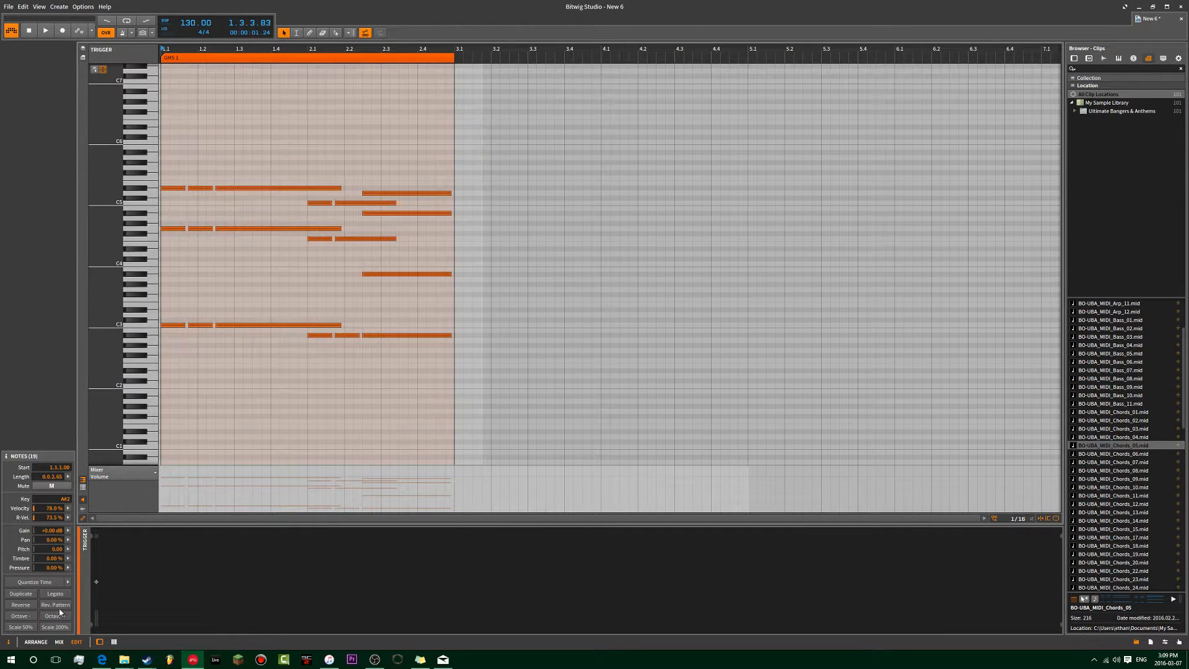
pyautogui.click(22, 626)
pyautogui.click(55, 627)
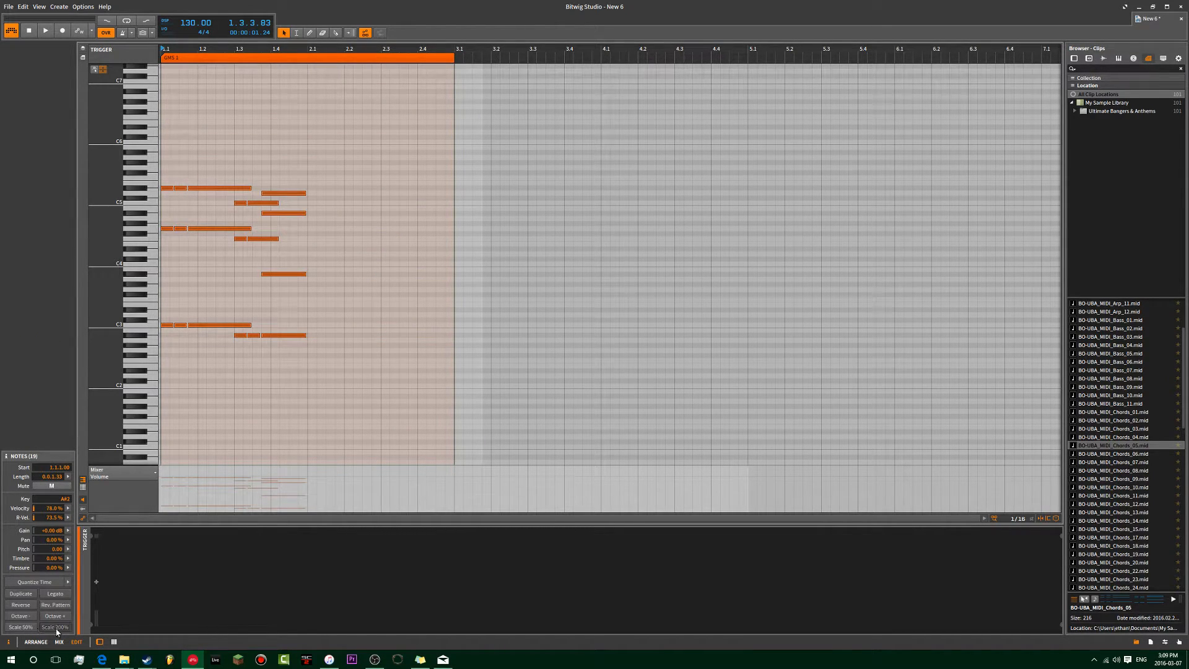
pyautogui.click(19, 627)
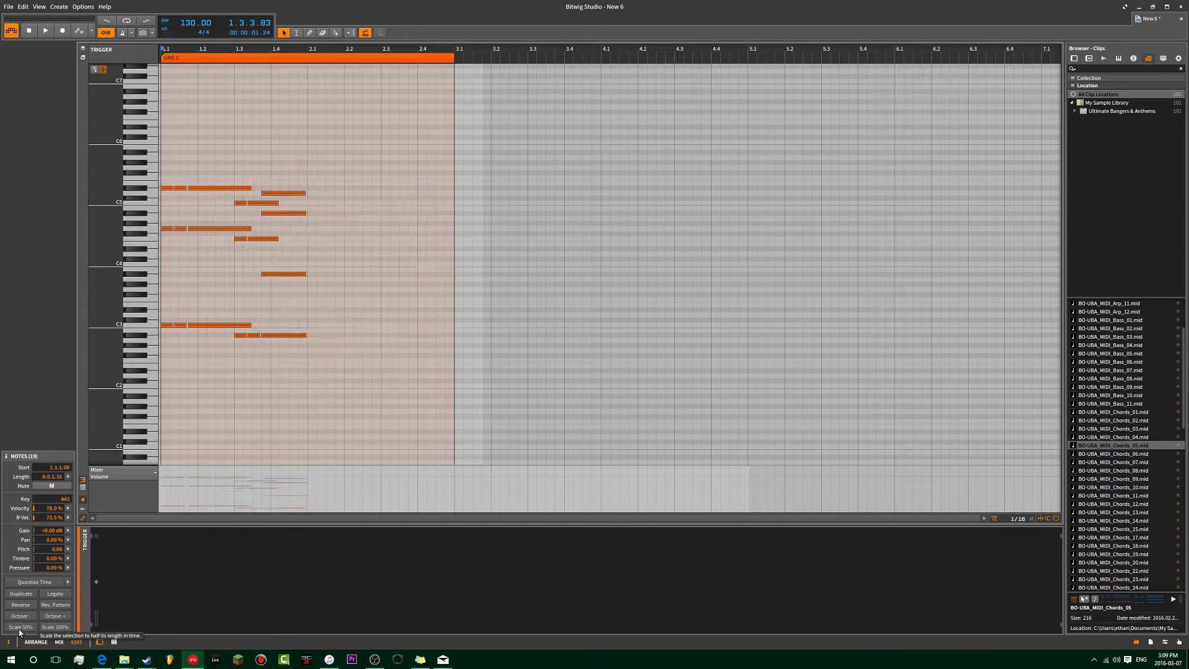
pyautogui.click(53, 629)
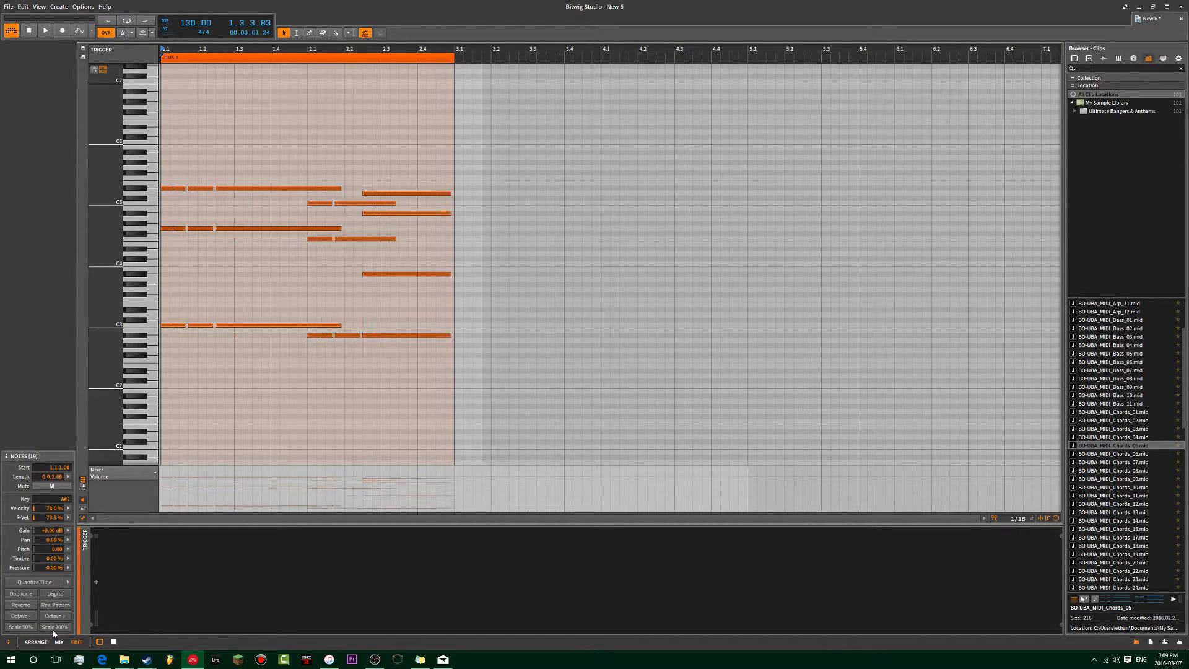
# - Scale the chord notes to 50% and back with 200%, and transpose them up an octave and back down
pyautogui.click(21, 628)
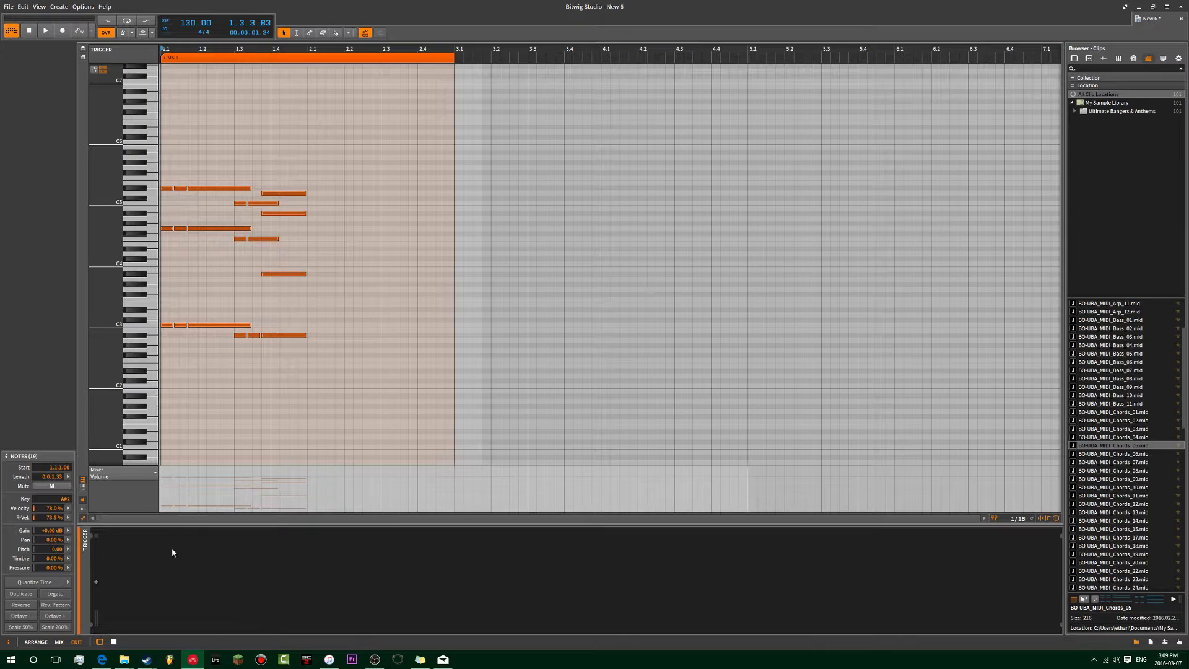
pyautogui.click(68, 627)
pyautogui.click(56, 618)
pyautogui.click(31, 618)
pyautogui.hotkey('shift', 'Up')
pyautogui.hotkey('shift', 'Down')
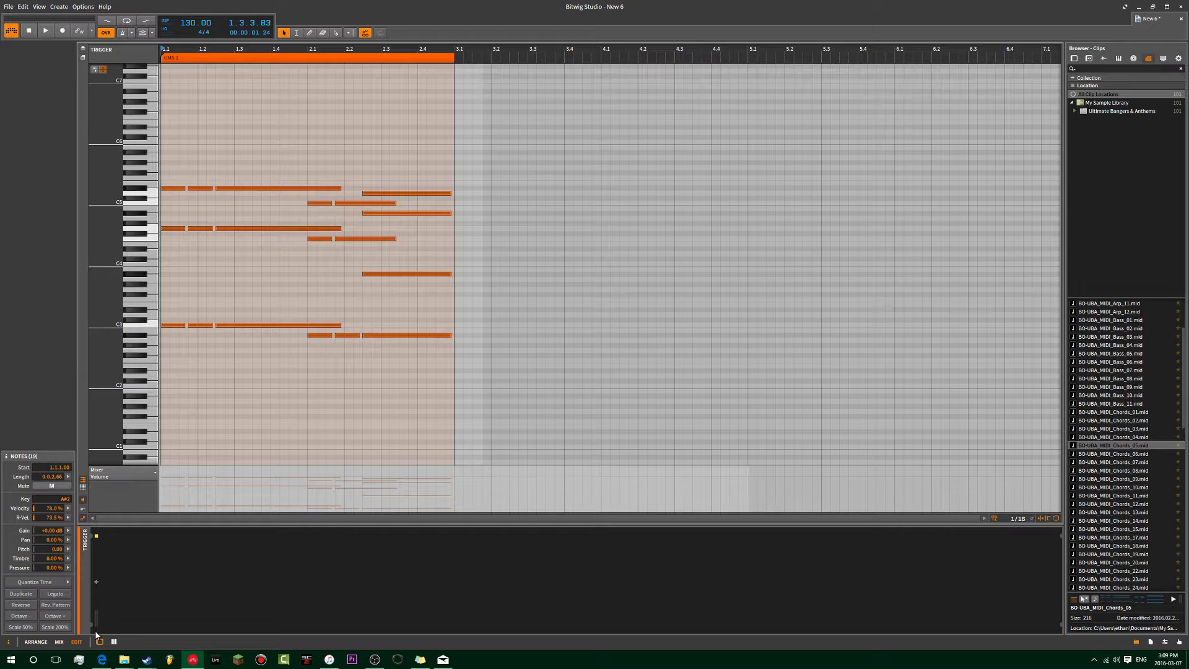
# - Reverse the chord notes twice, mute and unmute them, and deselect them
pyautogui.click(23, 605)
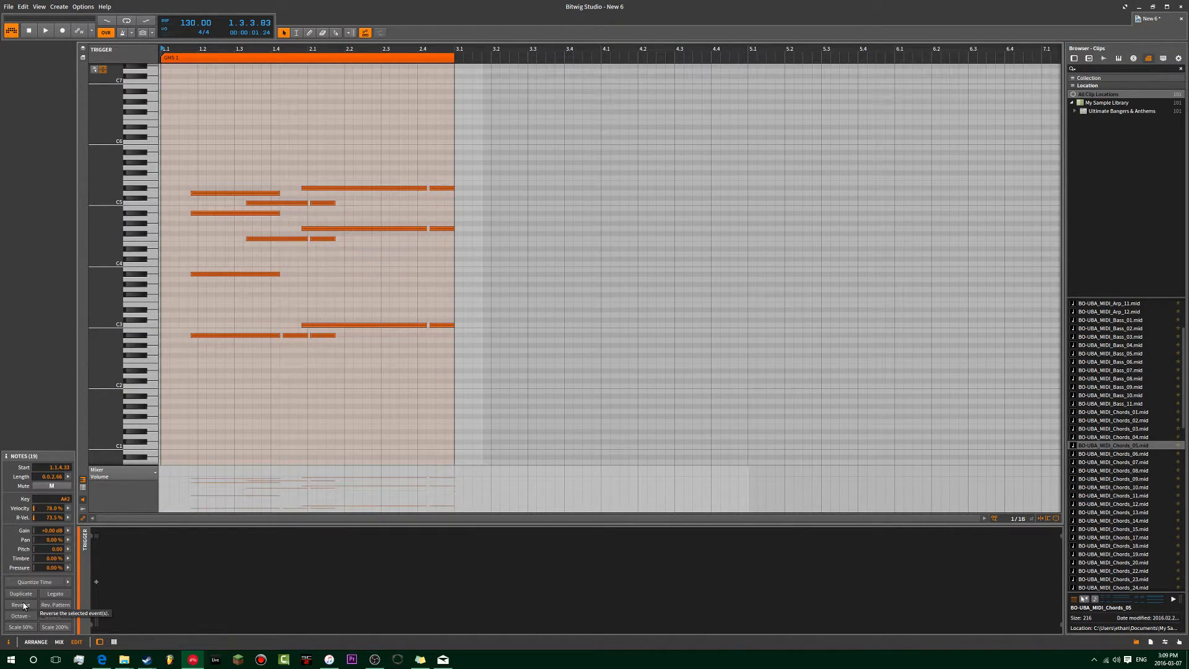
pyautogui.click(23, 605)
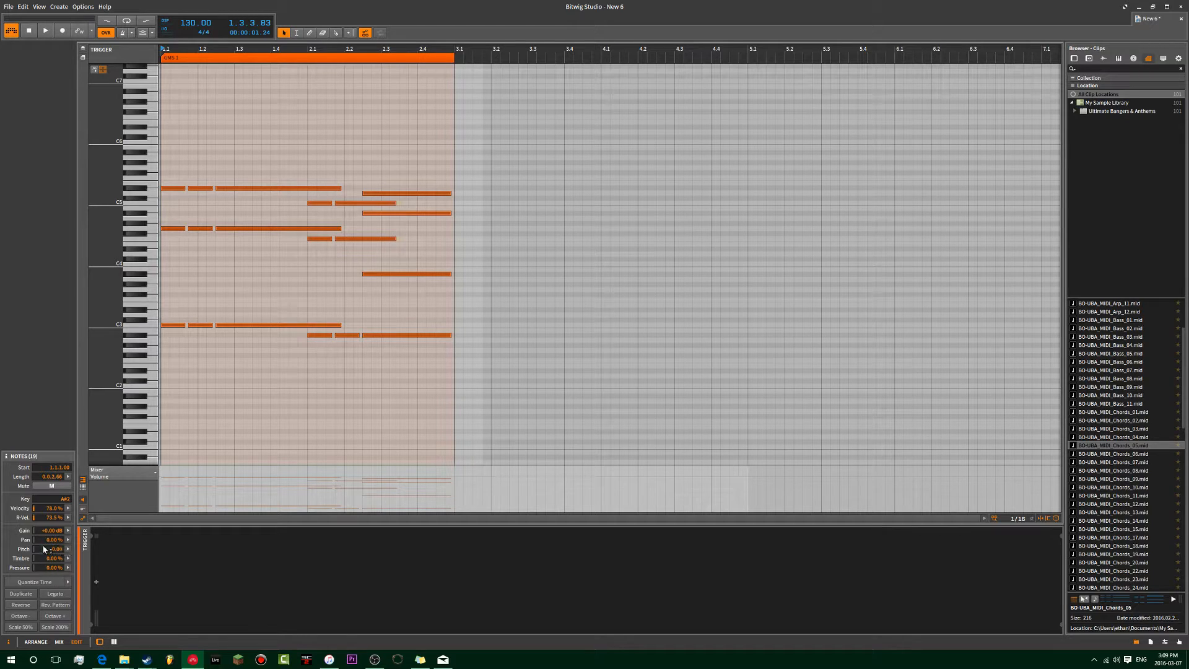
pyautogui.moveTo(52, 534)
pyautogui.click(47, 486)
pyautogui.click(48, 486)
pyautogui.click(231, 374)
# - Turn on layered editing and make the Drum Machine track active in the note editor
pyautogui.click(83, 49)
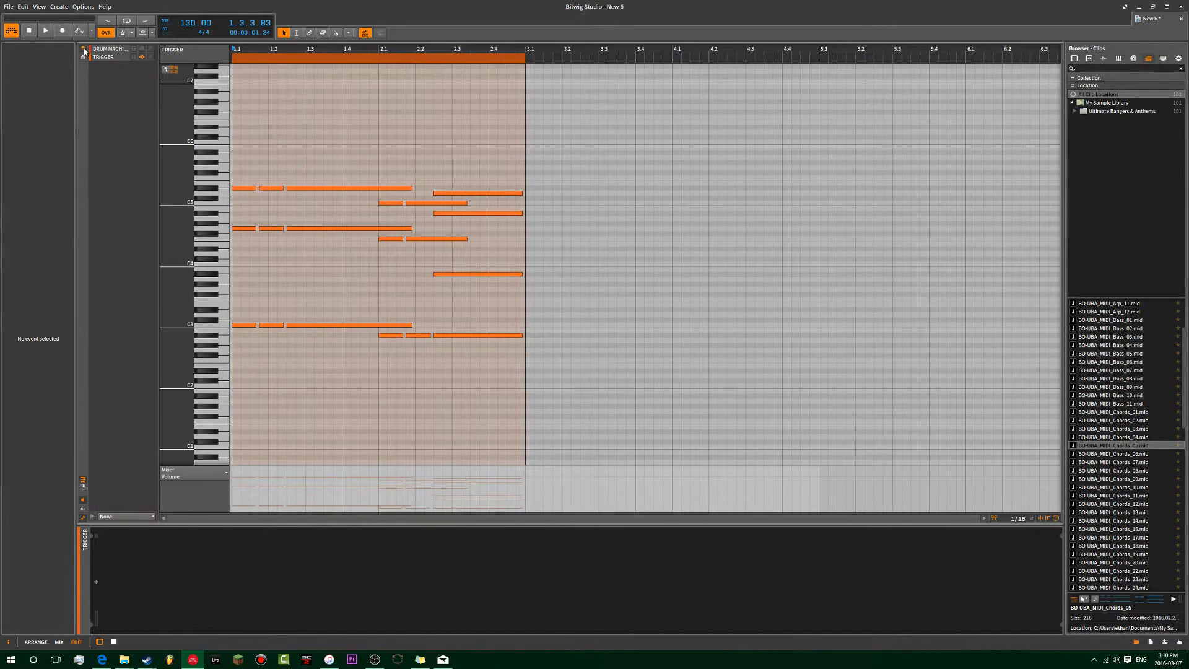
pyautogui.click(117, 50)
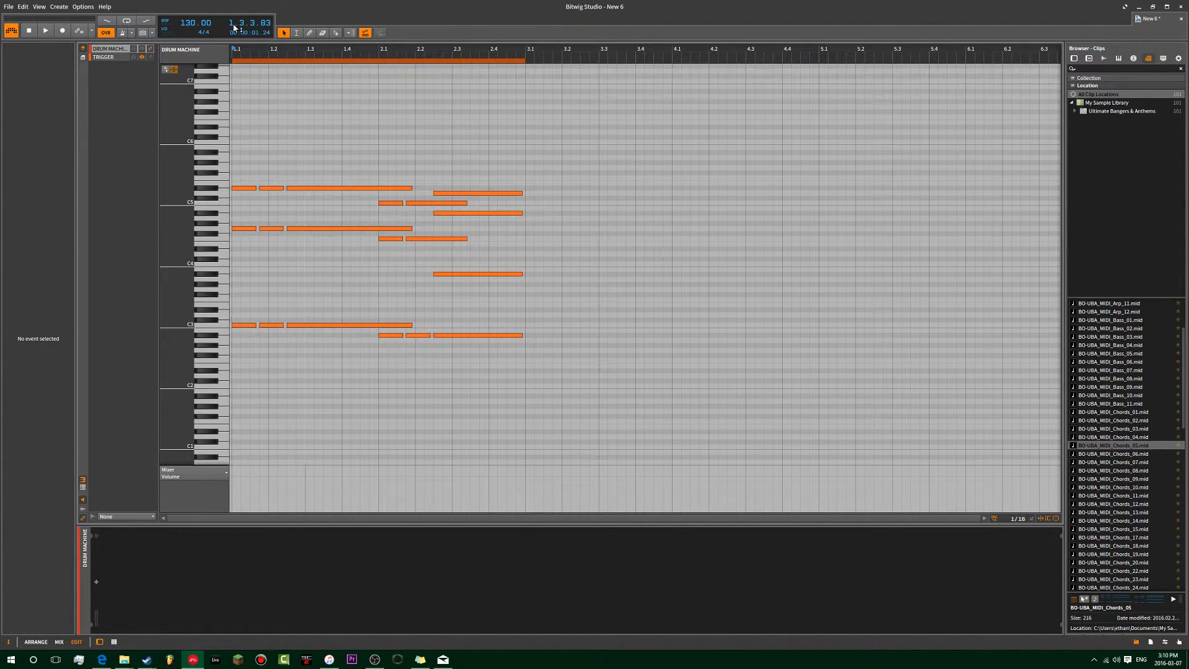
# - Open the recent project Build Example and look through the tracks of its arrangement
pyautogui.click(9, 6)
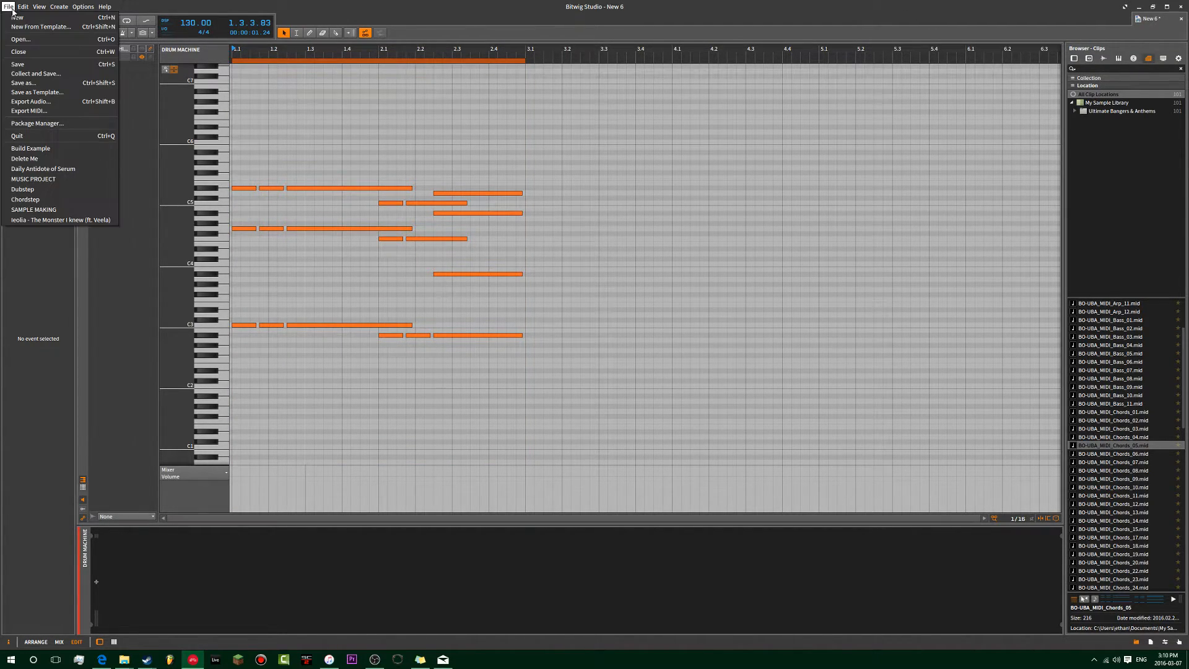
pyautogui.click(71, 149)
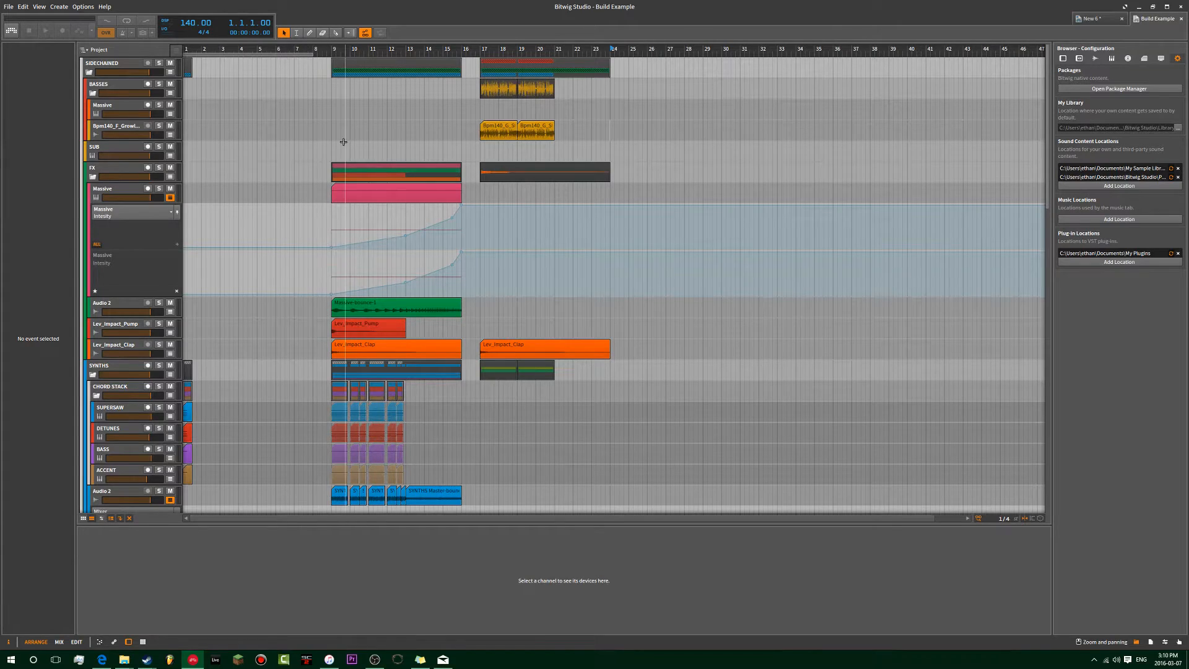
pyautogui.scroll(-3, 345, 144)
pyautogui.scroll(-9, 334, 150)
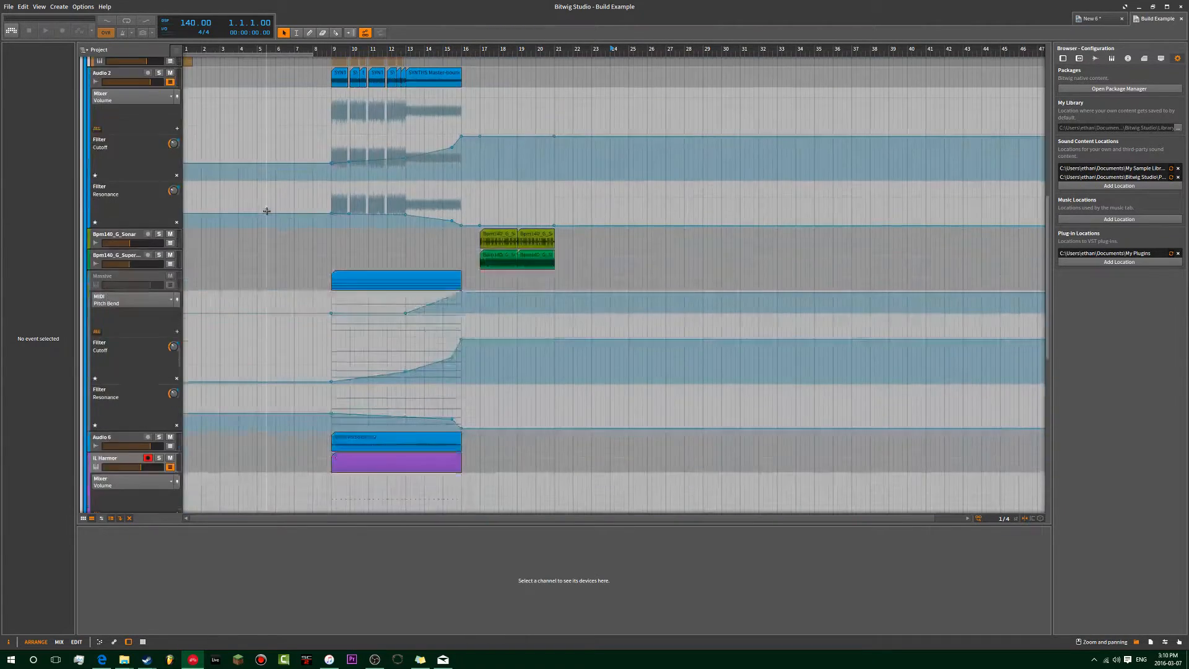
pyautogui.scroll(9, 266, 211)
pyautogui.scroll(3, 193, 245)
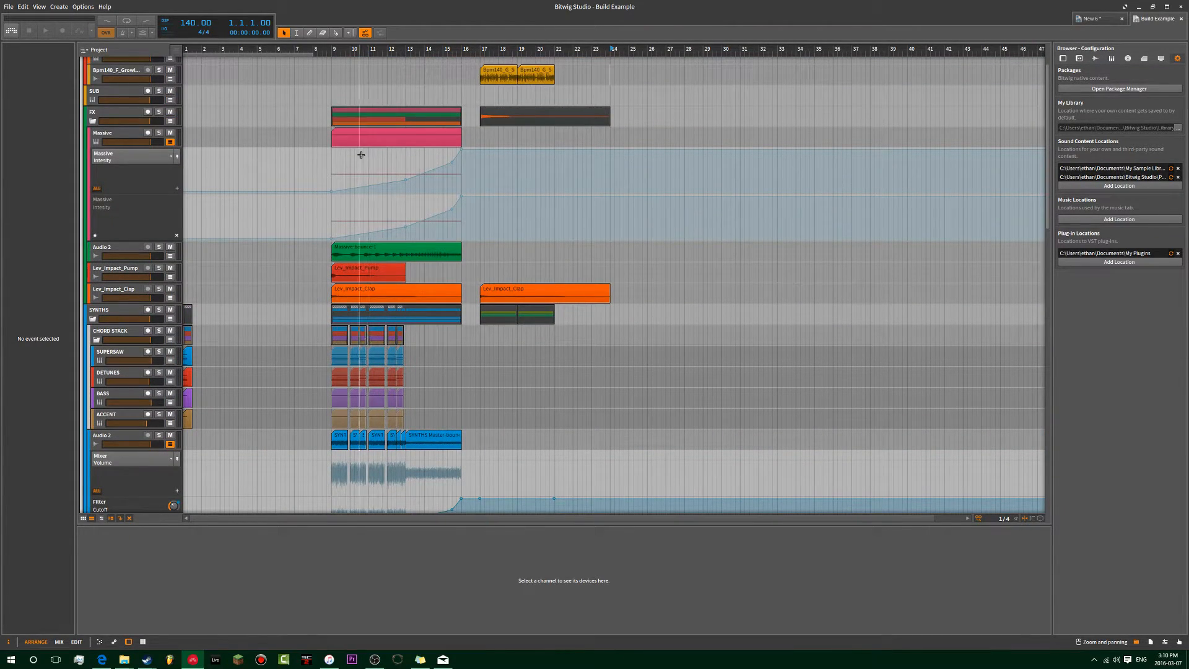
pyautogui.scroll(2, 361, 155)
pyautogui.scroll(-10, 361, 154)
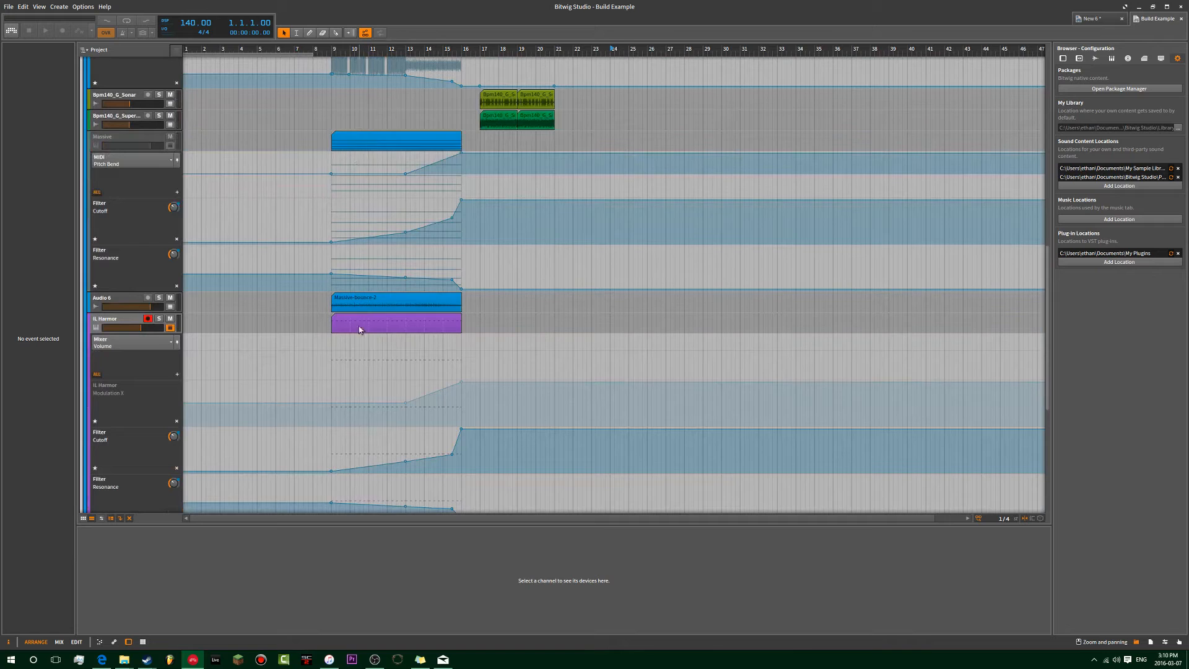
# - Open the deactivated Massive track's clip at bar 9 in the note editor below the arrangement
pyautogui.doubleClick(354, 147)
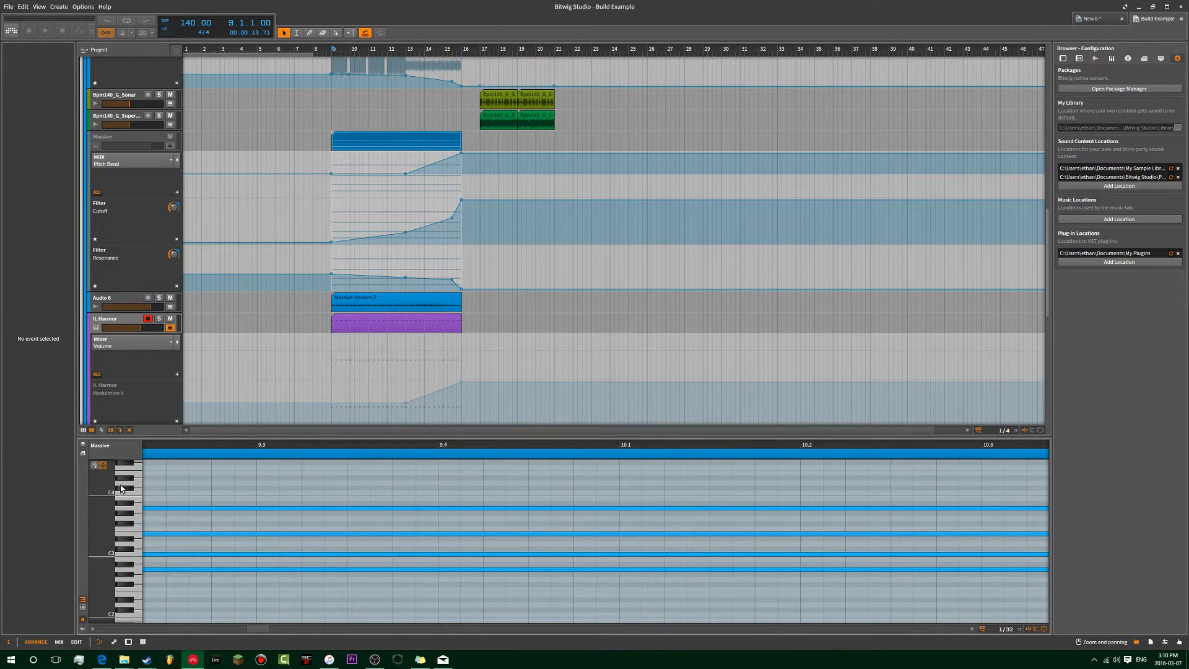
pyautogui.press('Tab')
pyautogui.press('Tab')
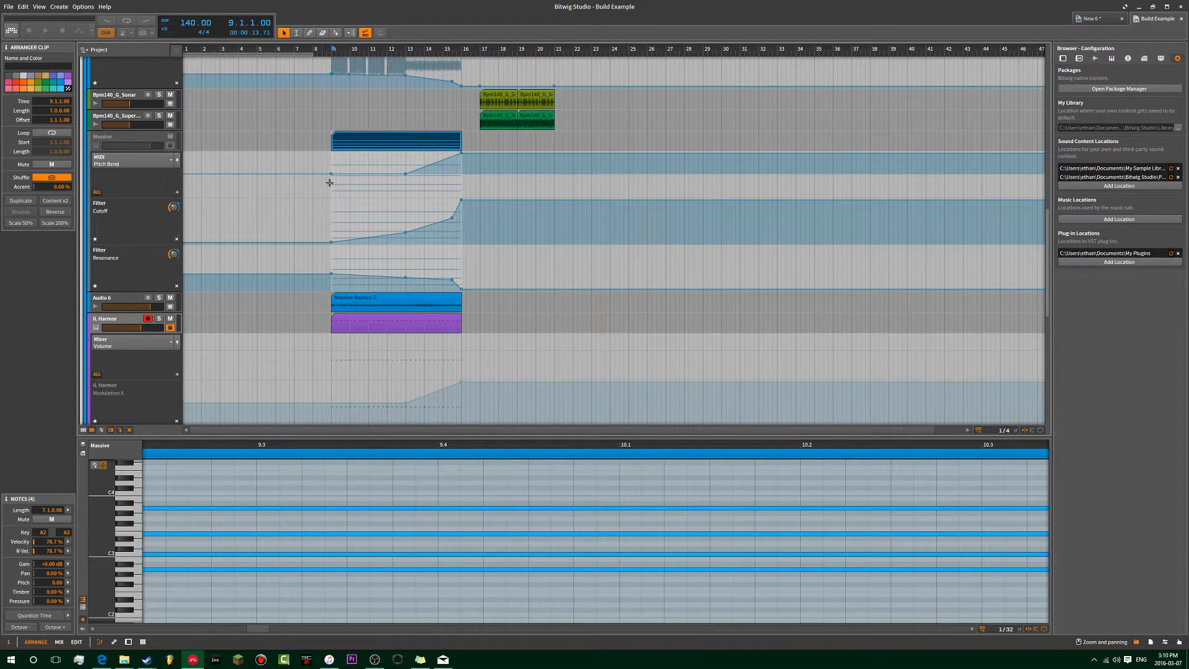
# - Activate the deactivated Massive instrument track in the SYNTHS group
pyautogui.scroll(3, 320, 198)
pyautogui.scroll(2, 320, 198)
pyautogui.scroll(2, 316, 222)
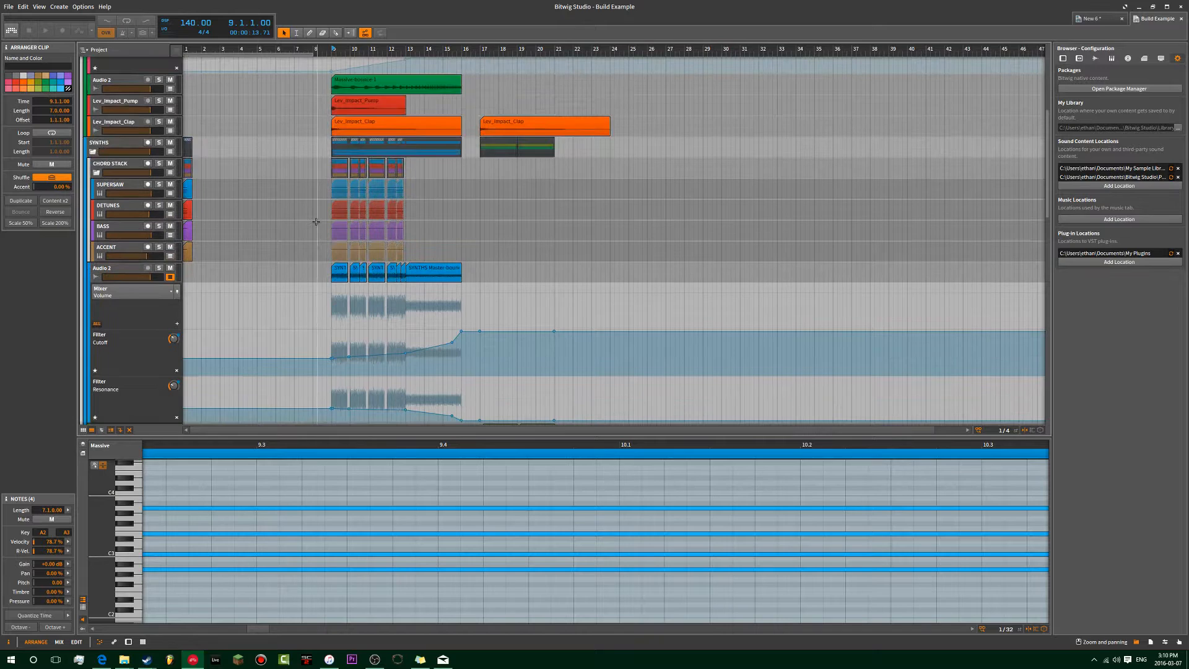
pyautogui.scroll(-4, 316, 221)
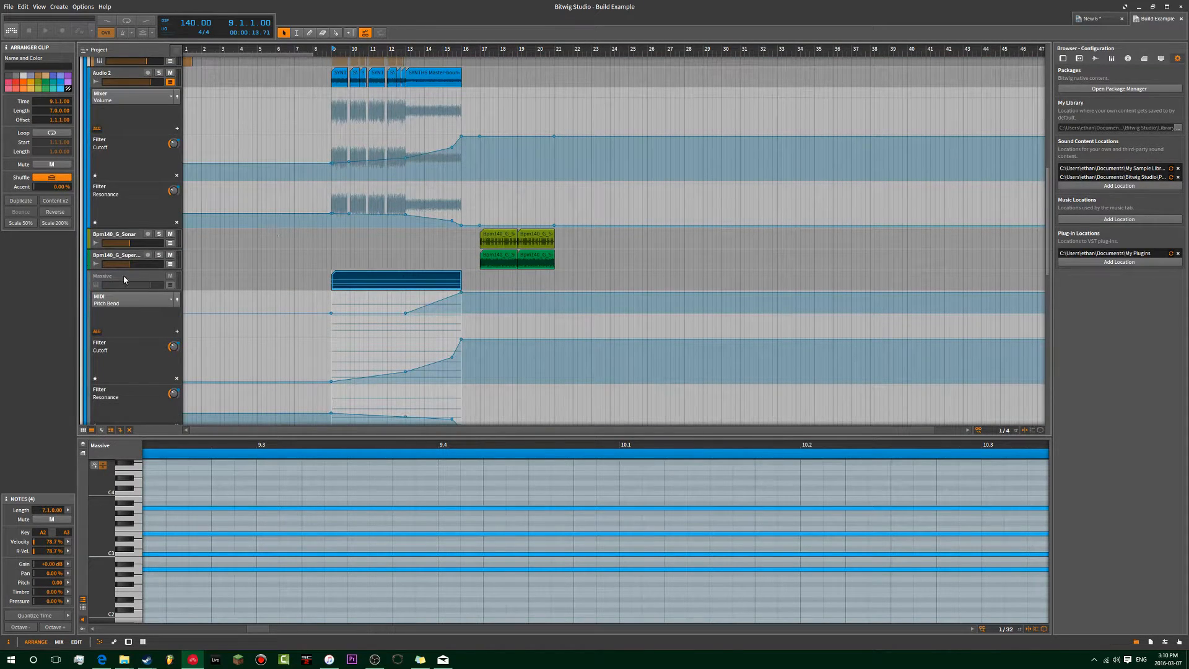
pyautogui.click(124, 275)
pyautogui.hotkey('alt', 'a')
pyautogui.click(238, 261)
pyautogui.click(120, 276)
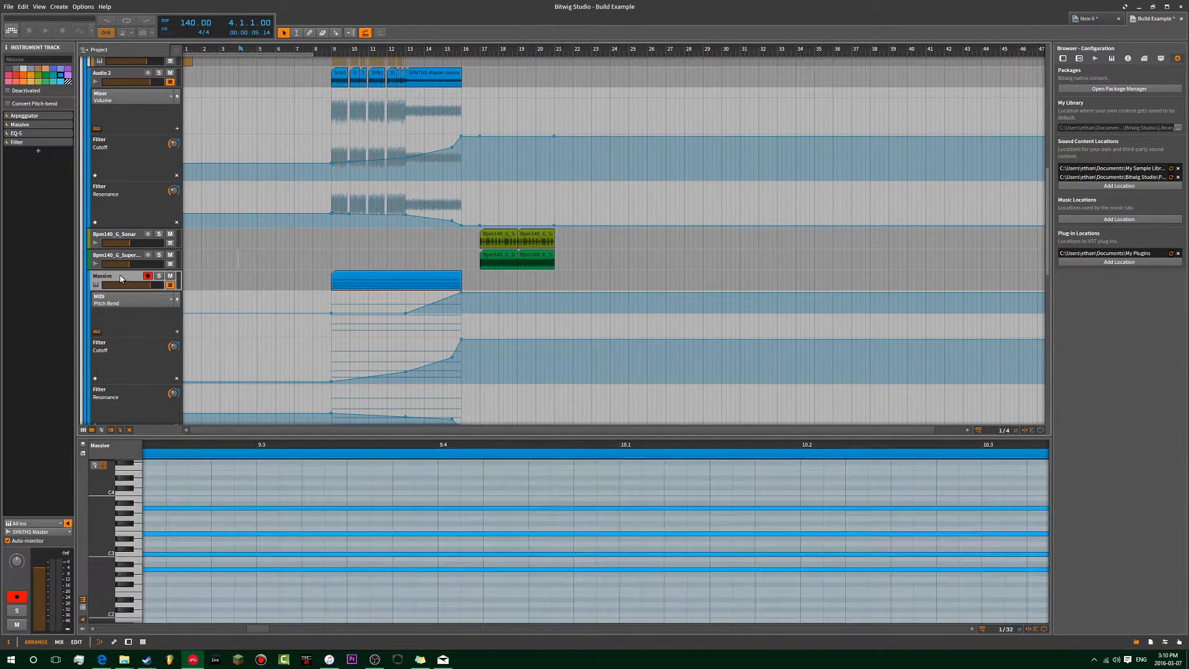
pyautogui.click(211, 267)
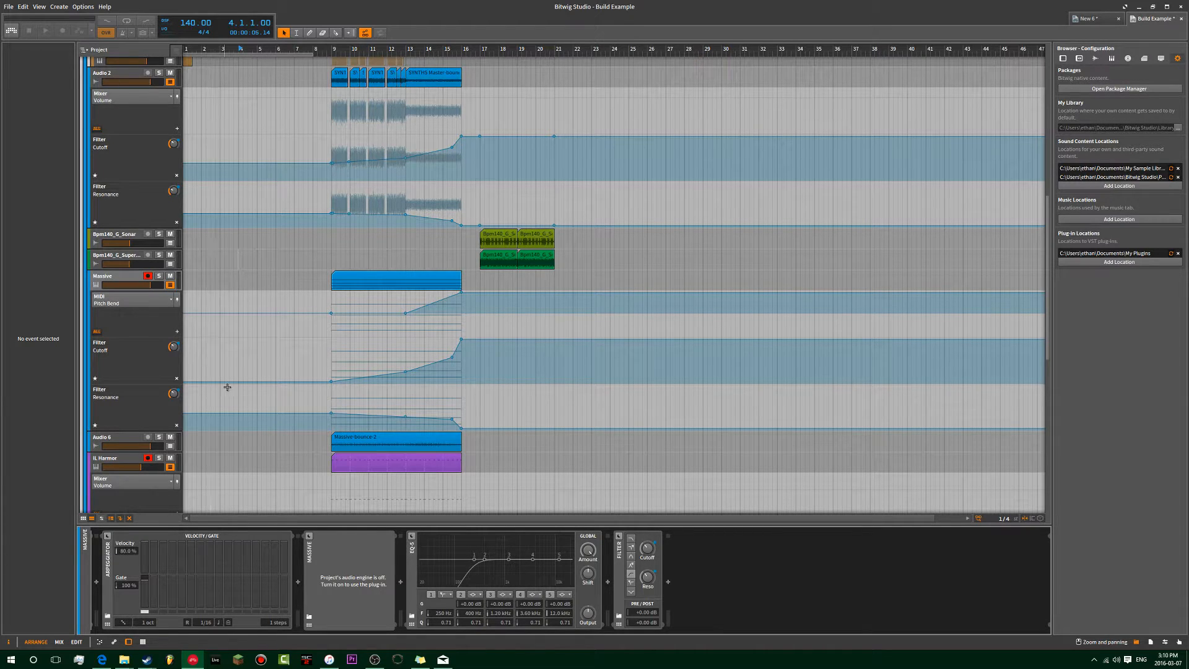
# - Toggle the Massive track's device chain view and switch back to its note editor
pyautogui.press('d')
pyautogui.press('d')
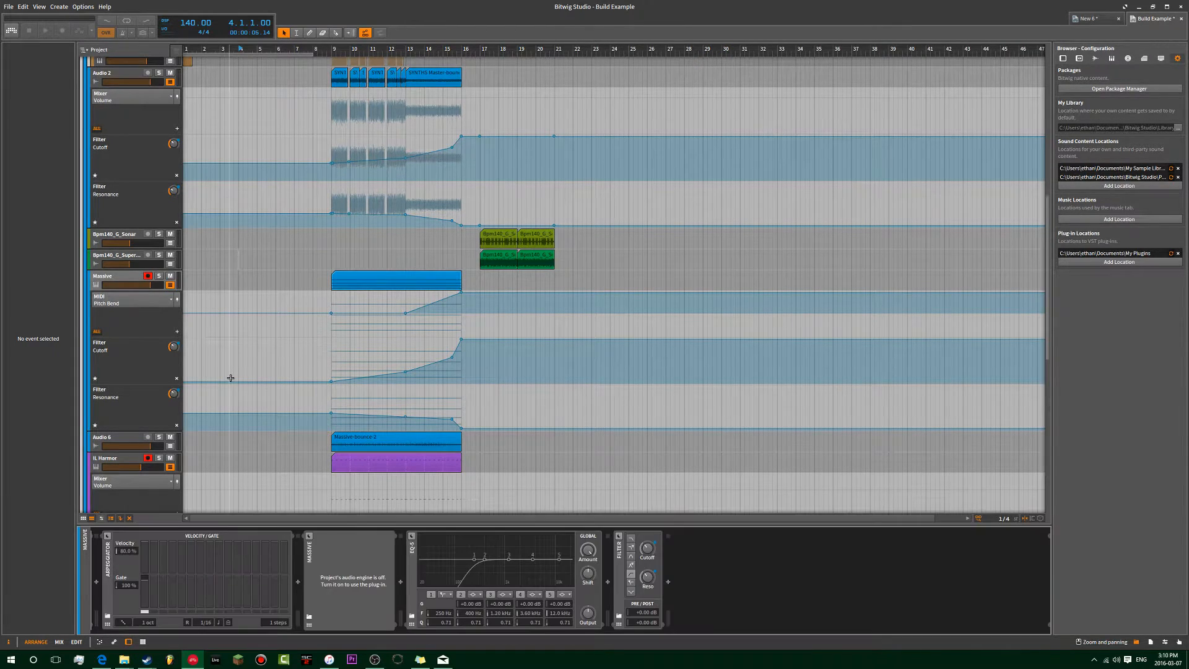
pyautogui.press('e')
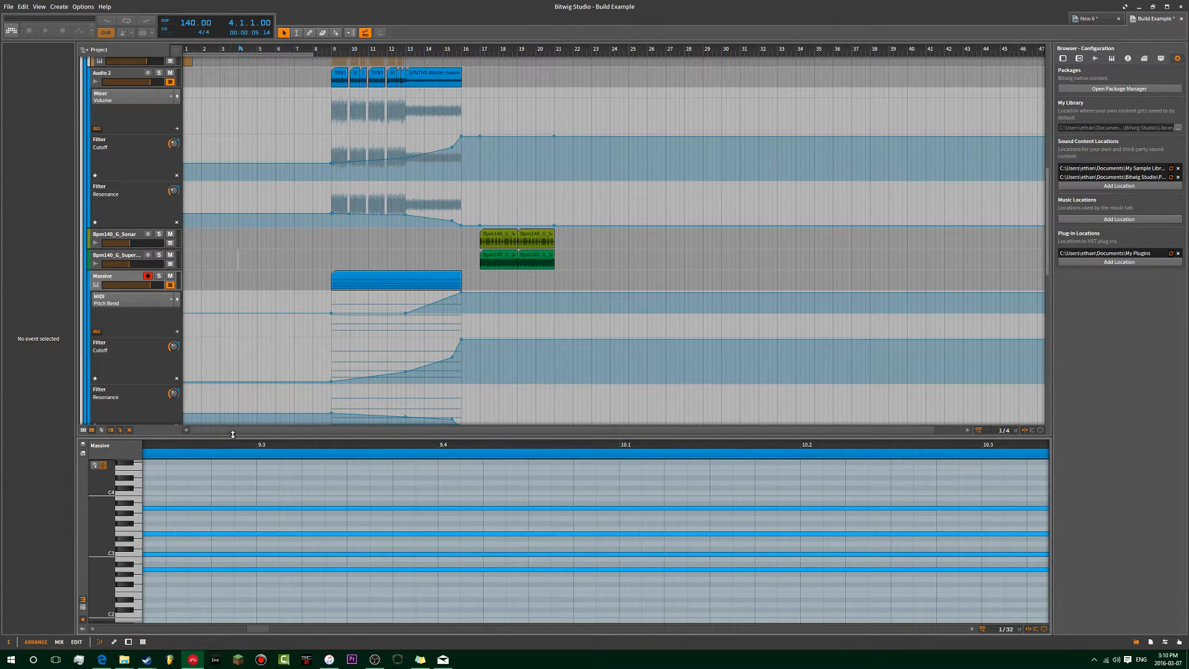
# - Alternate the Massive clip's note editor between drum-lane view and piano roll, ending in the piano roll with the whole clip in view
pyautogui.press('f')
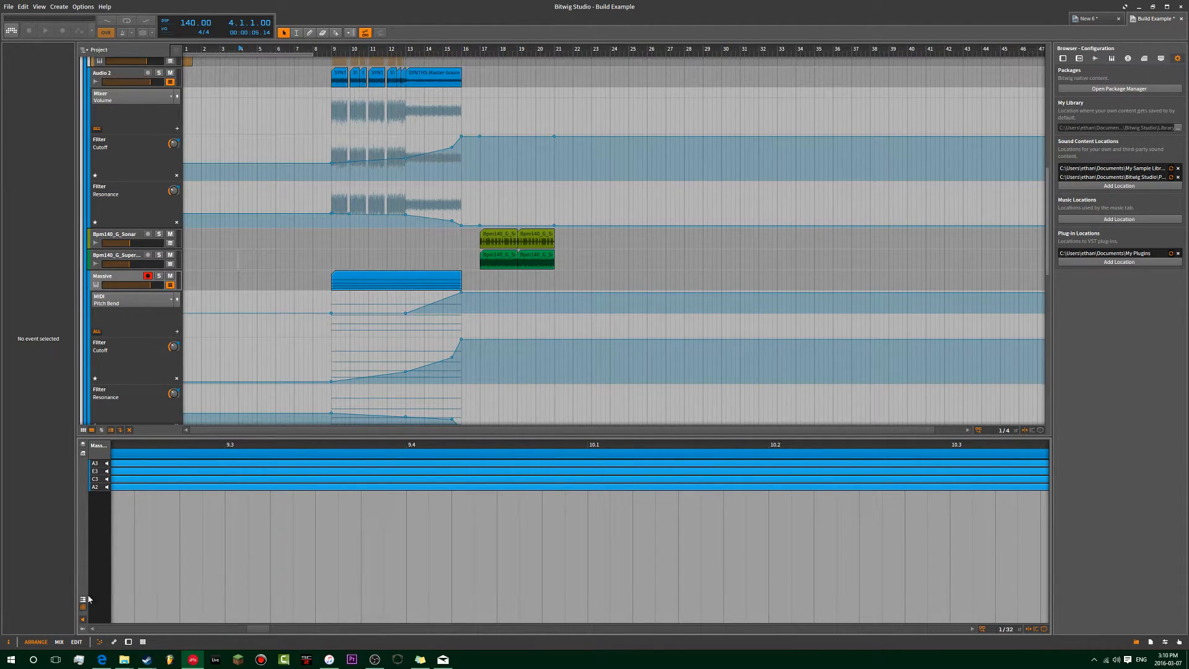
pyautogui.moveTo(152, 444); pyautogui.dragTo(152, 415)
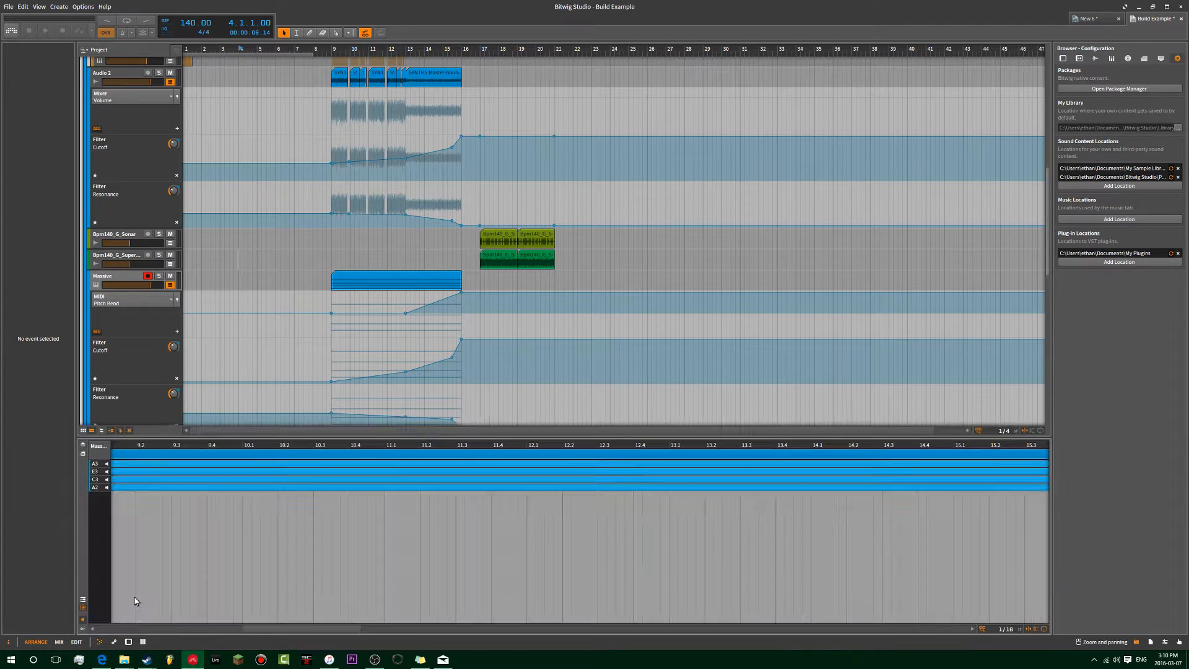
pyautogui.press('f')
pyautogui.scroll(-3, 160, 497)
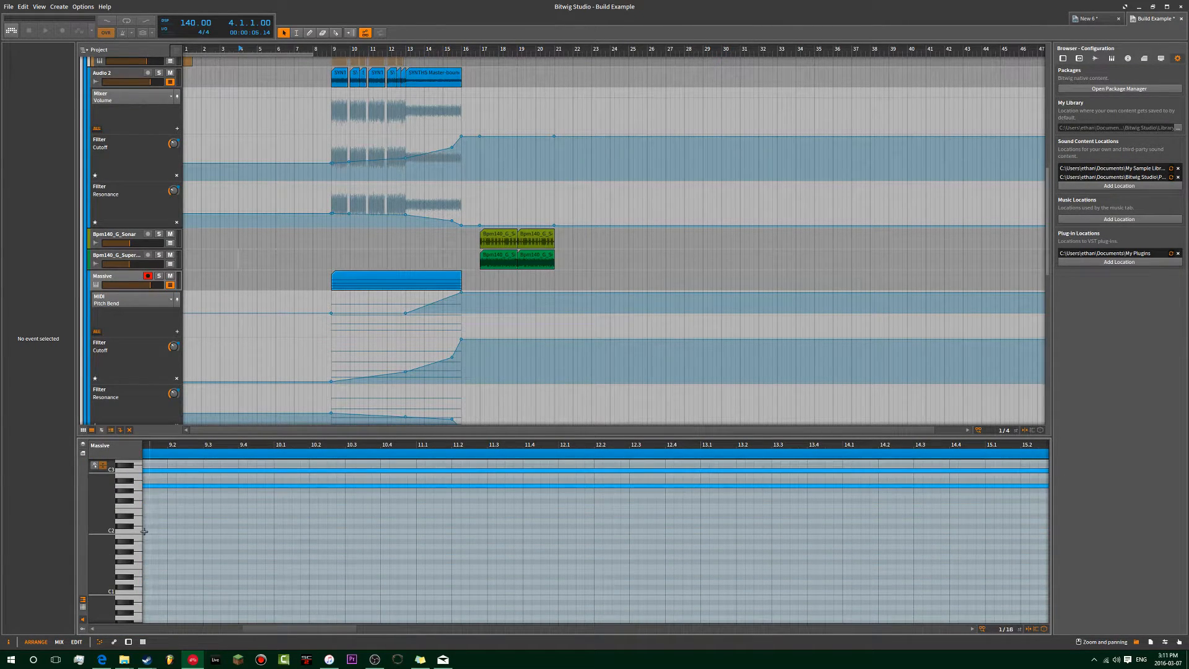
pyautogui.press('f')
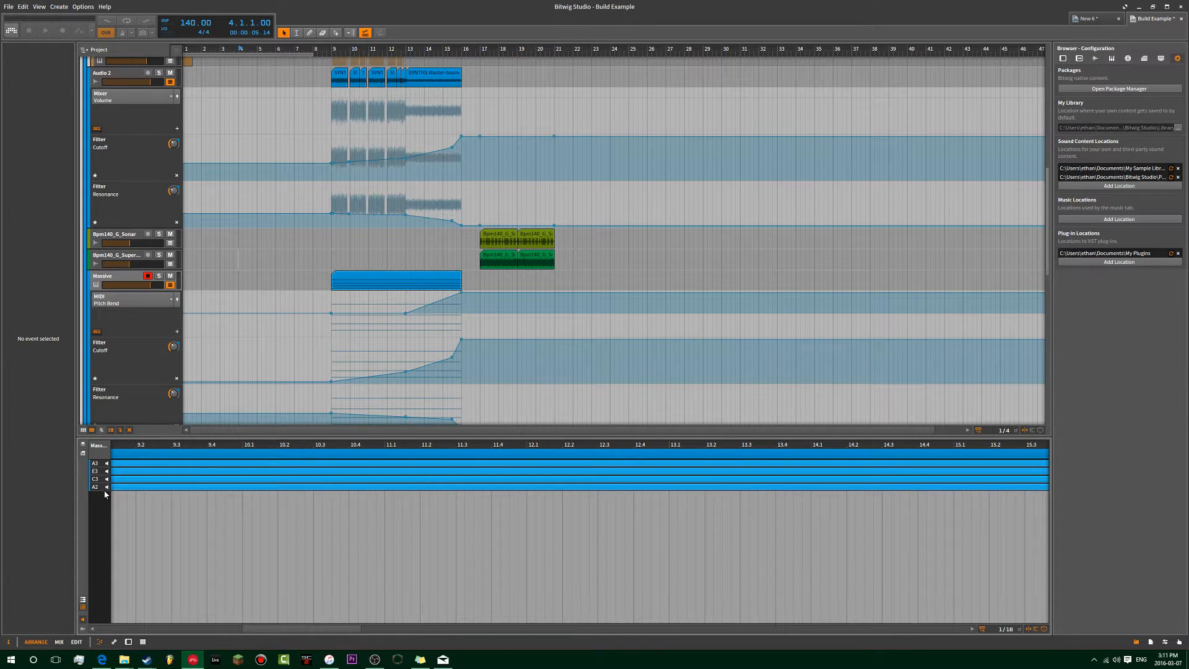
pyautogui.moveTo(156, 444); pyautogui.dragTo(180, 520)
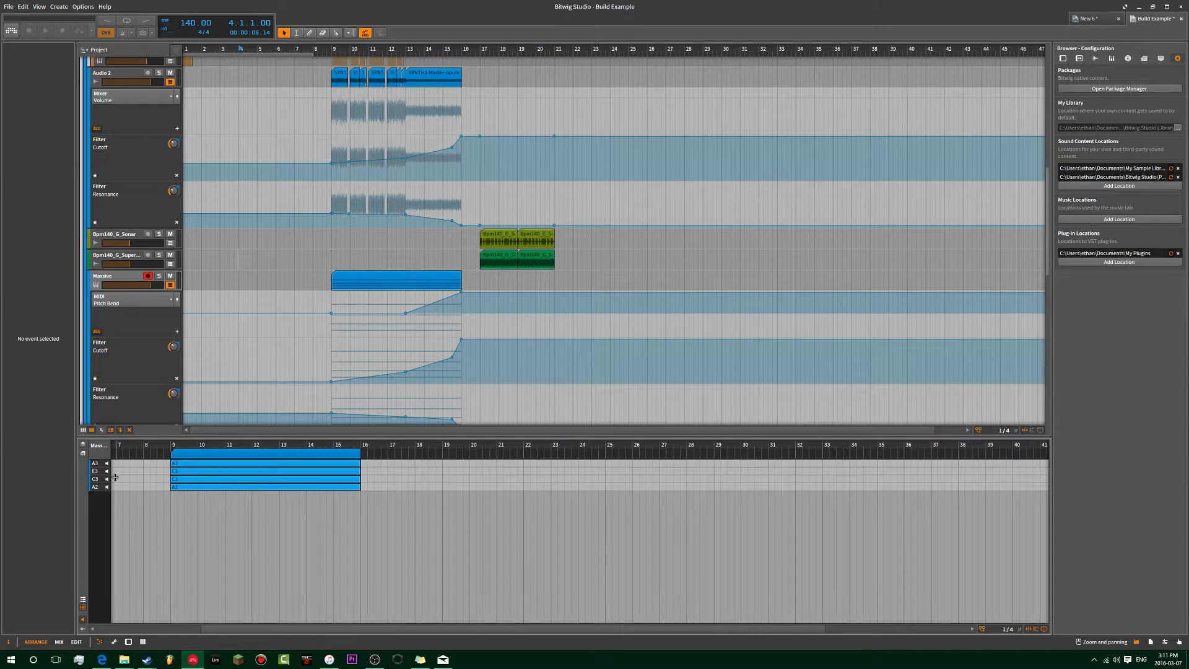
pyautogui.doubleClick(117, 478)
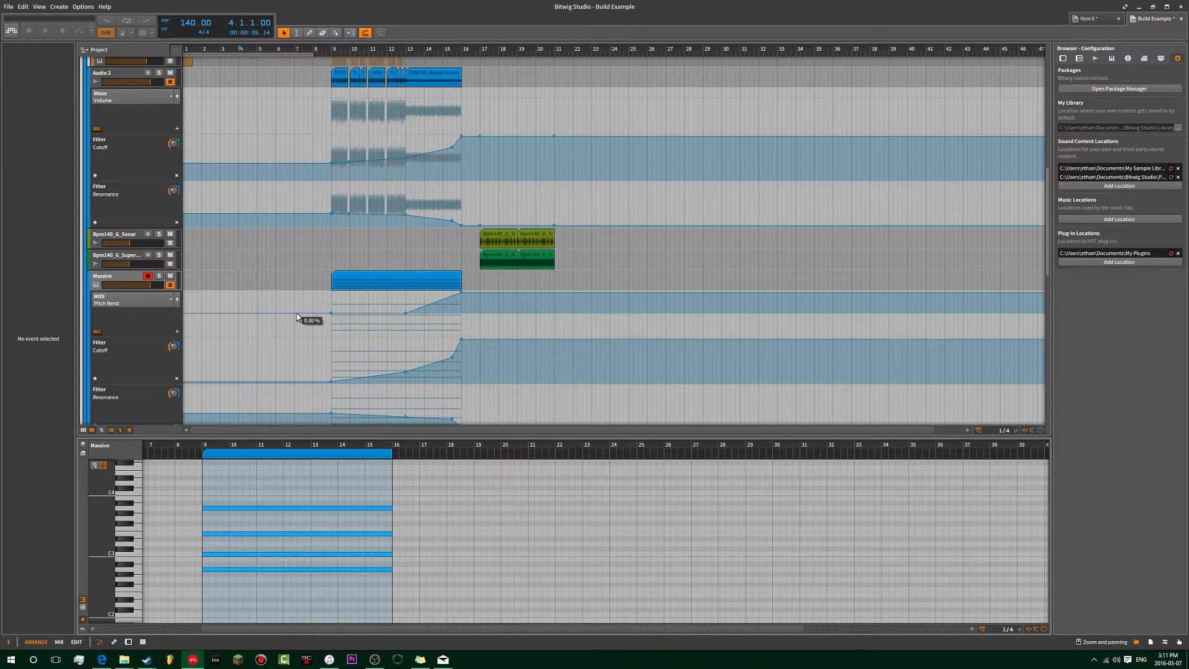
pyautogui.click(83, 607)
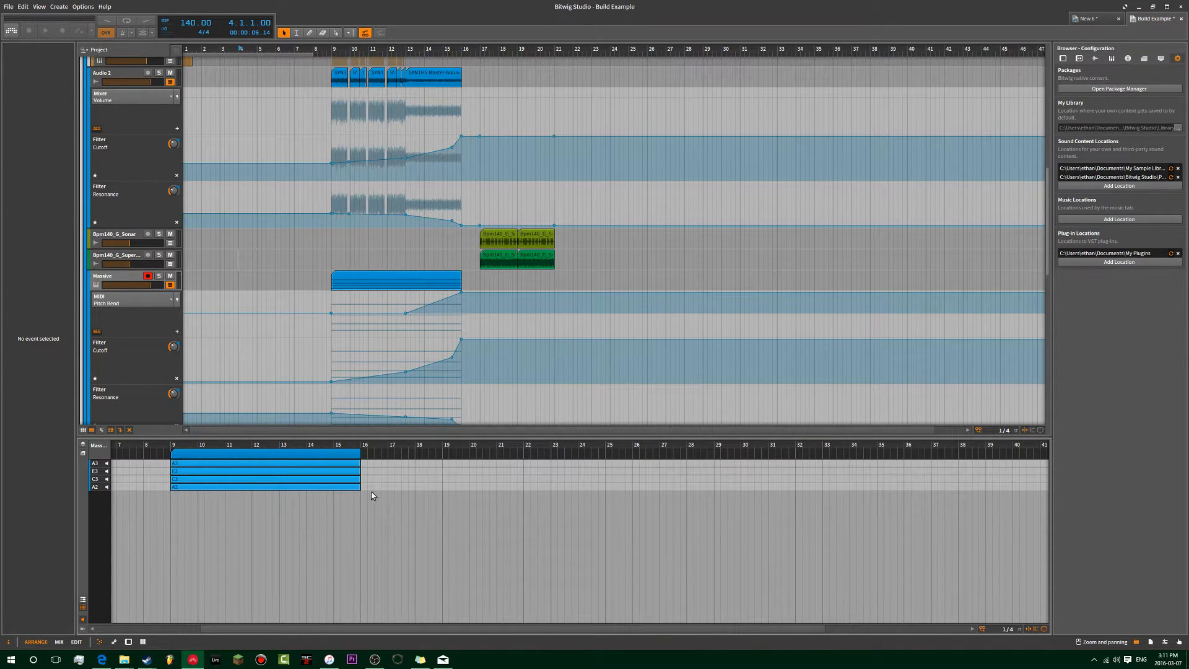
pyautogui.click(83, 599)
pyautogui.scroll(-1, 161, 503)
pyautogui.click(83, 606)
pyautogui.click(83, 599)
# - Show and hide the note expression lanes, and toggle note audition while selecting the clip's highest note
pyautogui.click(83, 629)
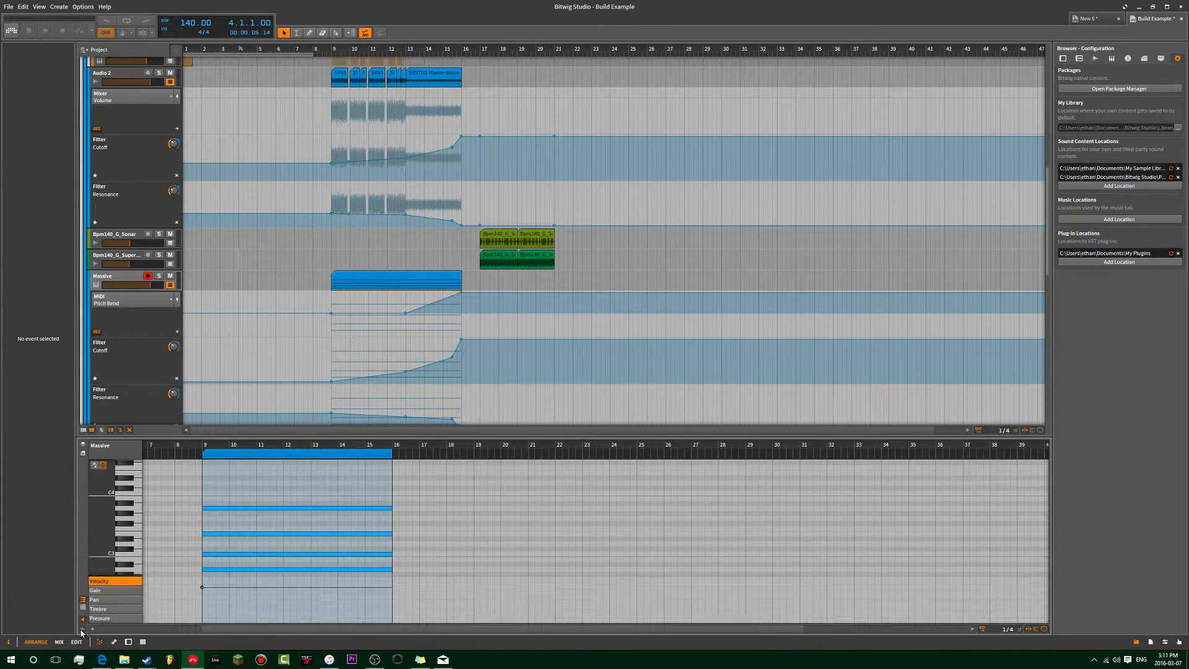
pyautogui.click(81, 620)
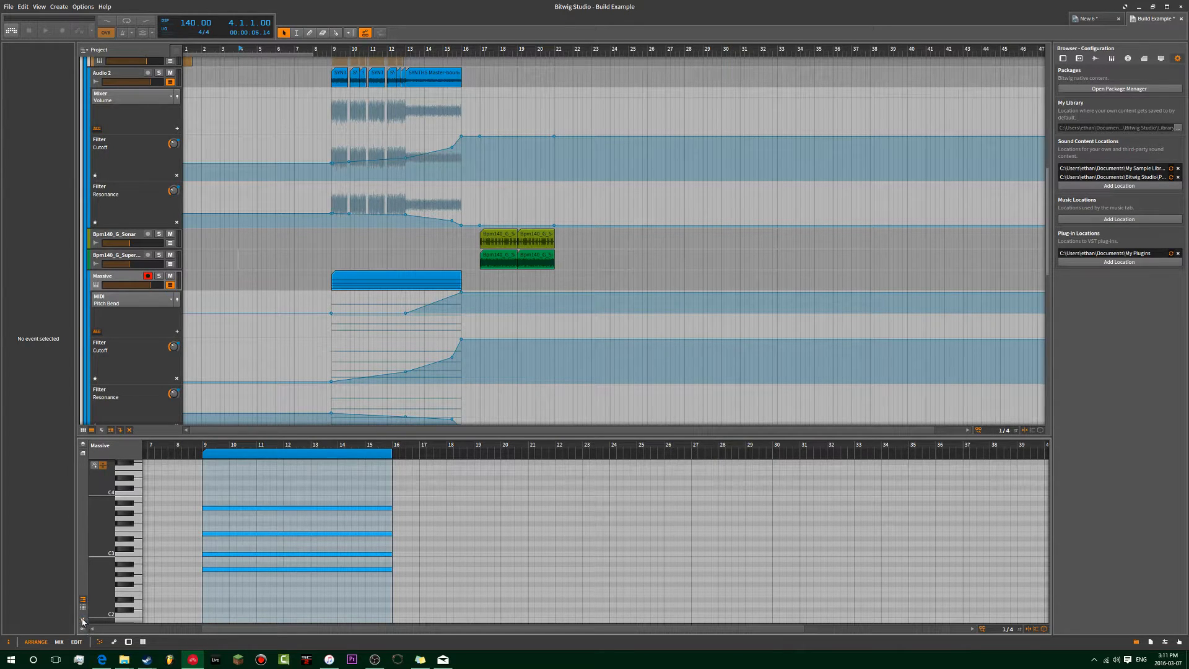
pyautogui.moveTo(237, 511); pyautogui.dragTo(238, 512)
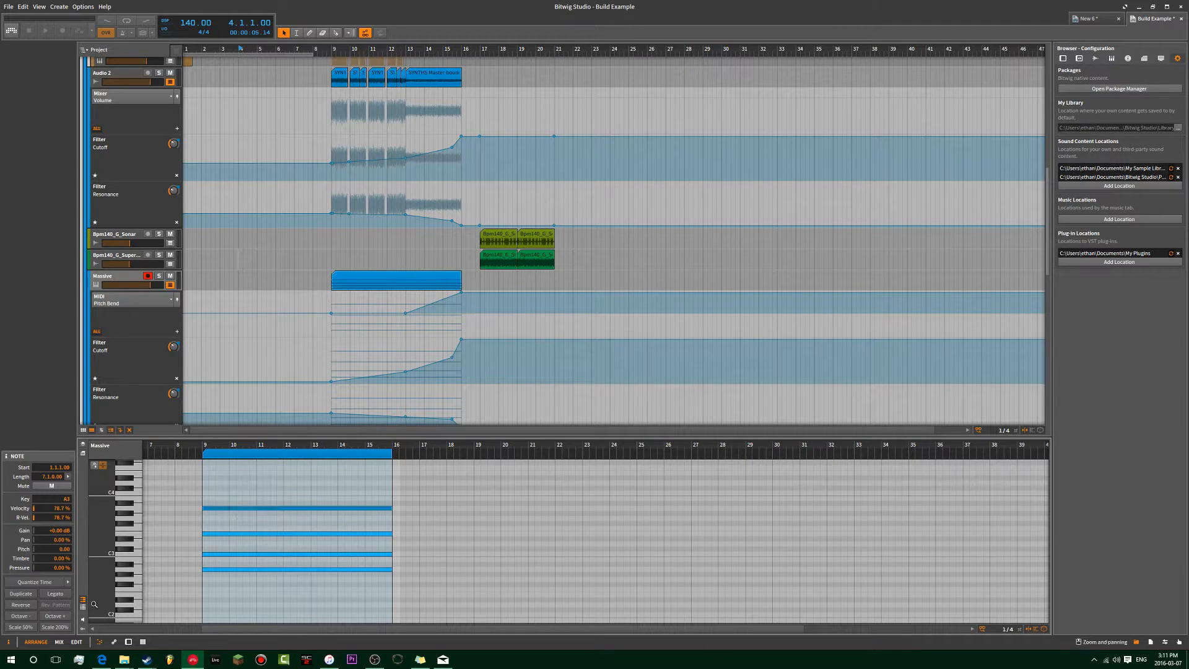
pyautogui.moveTo(218, 512); pyautogui.dragTo(220, 512)
# - Try lowering the Massive track's pitch bend point at bar 9, undo it, and toggle micro-pitch editing on and off
pyautogui.moveTo(331, 313); pyautogui.dragTo(331, 334)
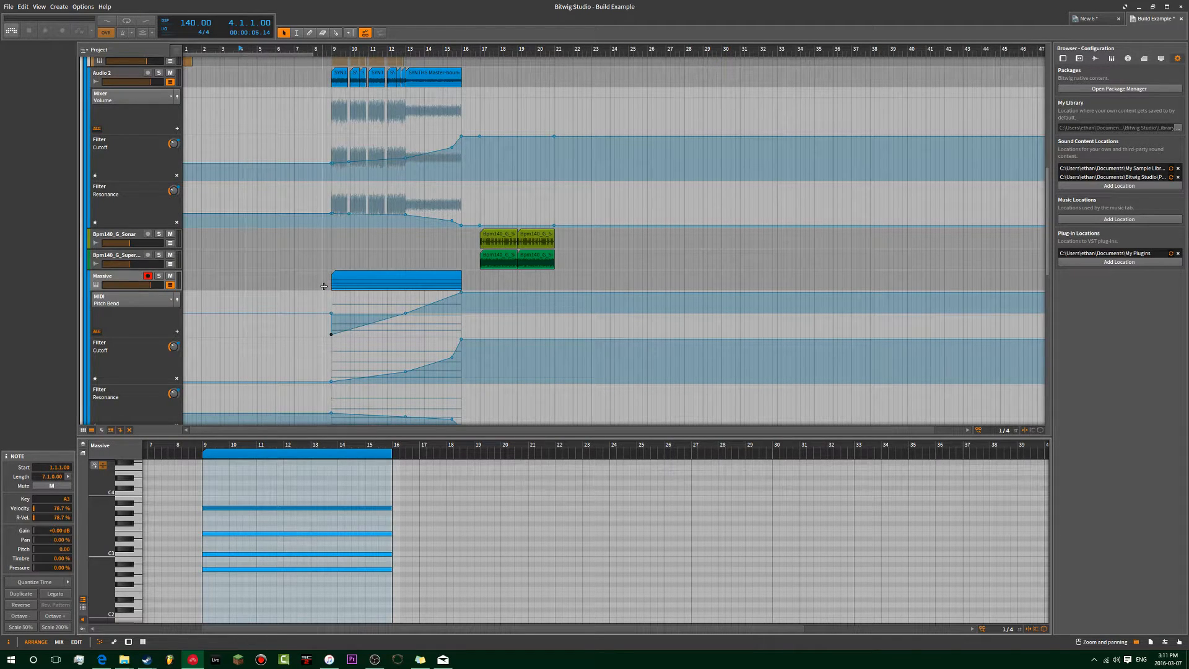
pyautogui.hotkey('ctrl', 'z')
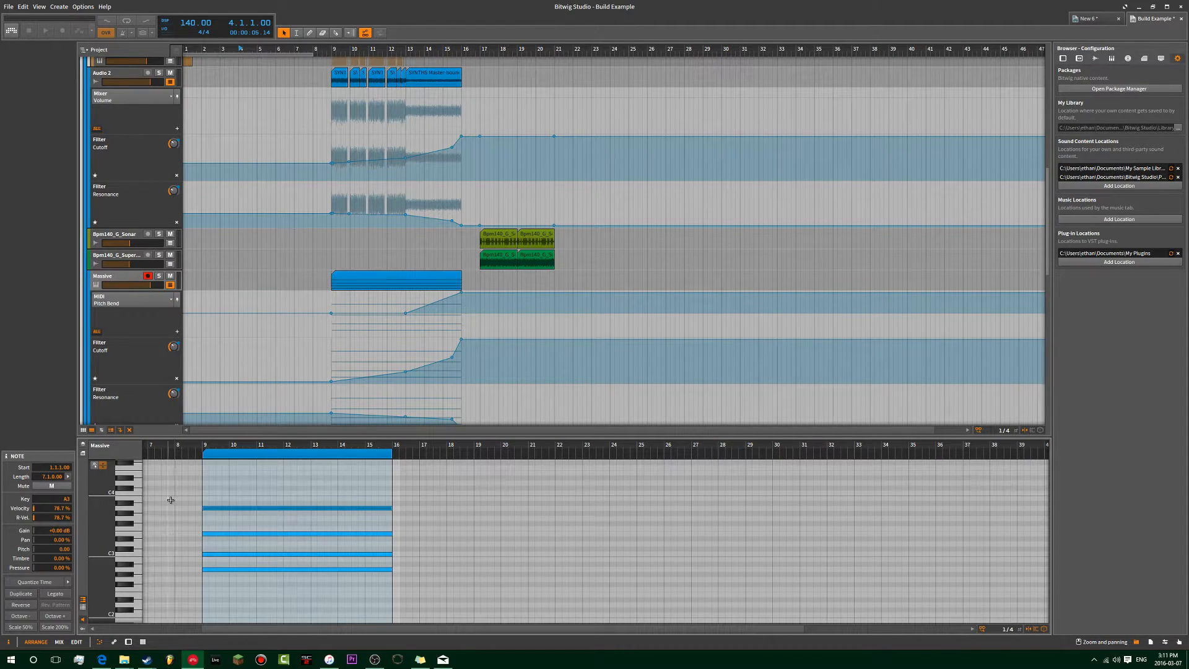
pyautogui.click(93, 465)
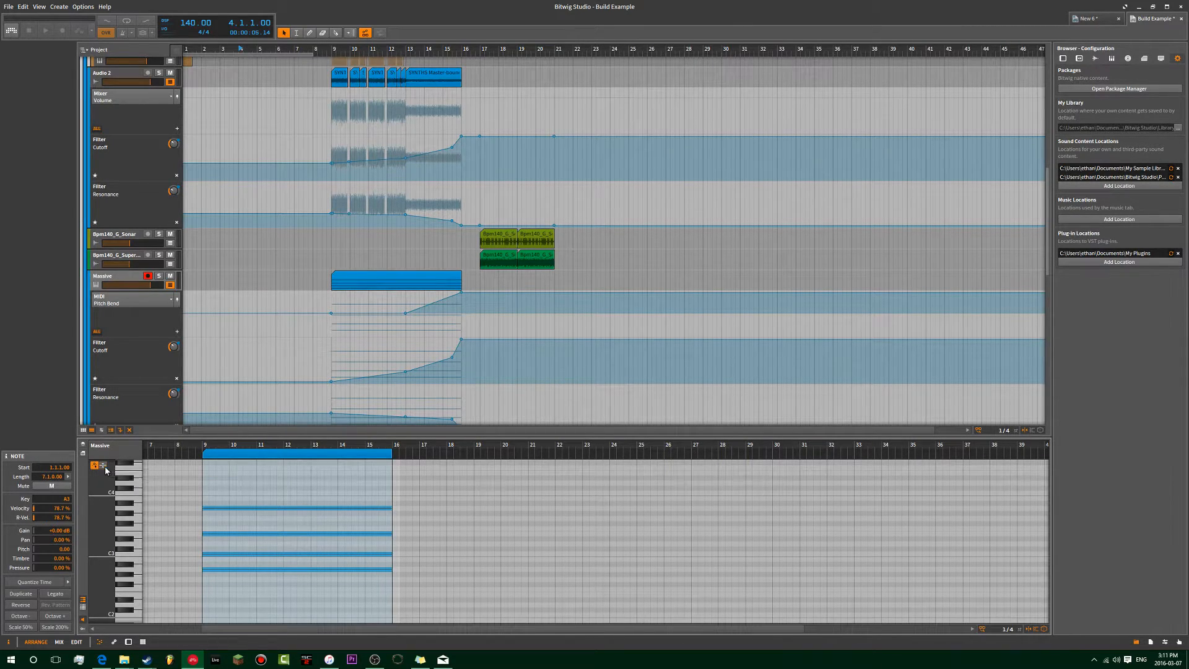
pyautogui.click(96, 467)
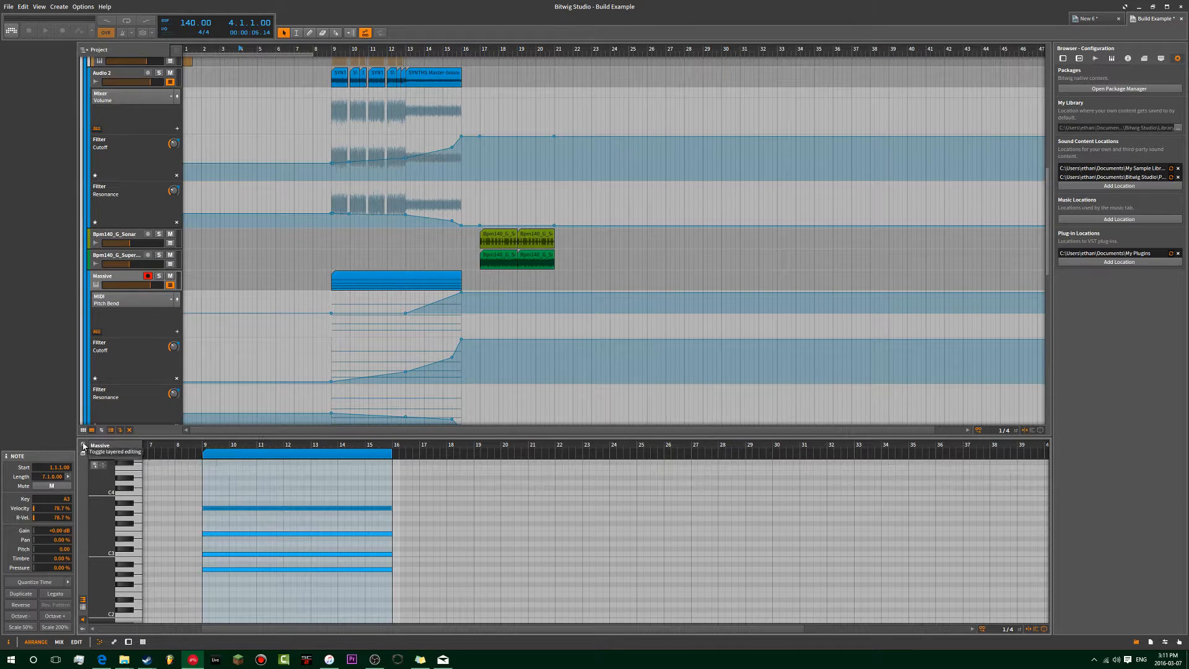
# - Turn on layered editing and overlay the notes of the synth, FX, SUB and bass tracks in the note editor
pyautogui.click(84, 455)
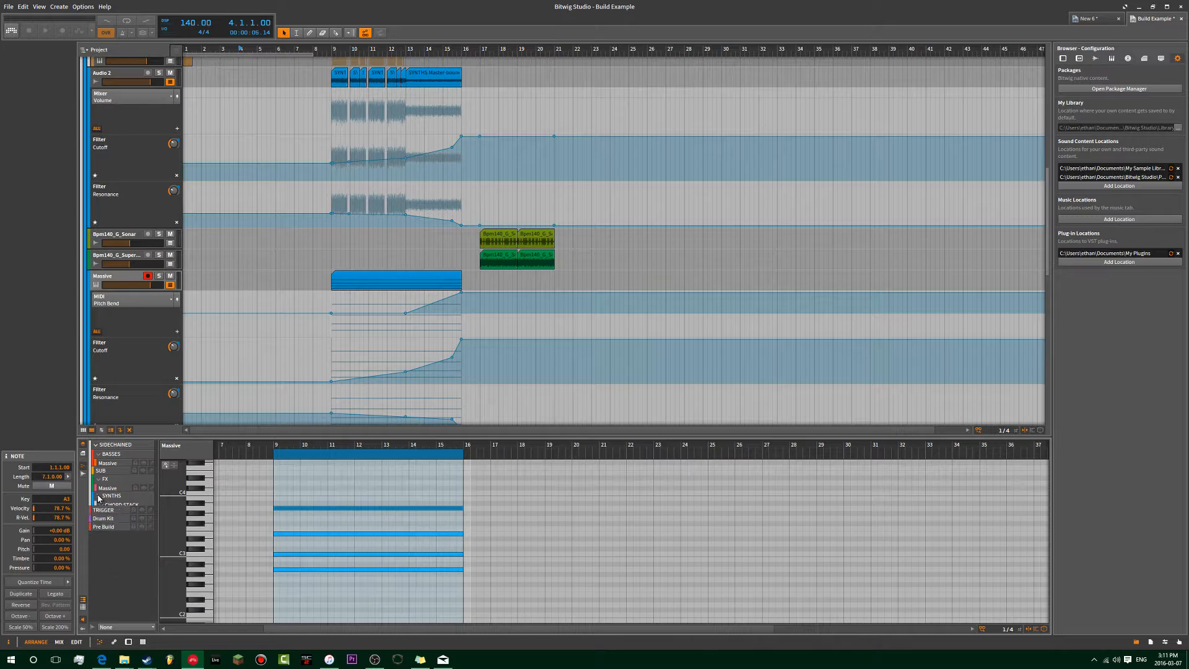
pyautogui.click(145, 539)
pyautogui.click(145, 522)
pyautogui.click(145, 513)
pyautogui.click(143, 488)
pyautogui.click(143, 470)
pyautogui.click(144, 462)
# - Overlay the IL Harmor, TRIGGER, Drum Kit and Pre Build notes too, with Drum Kit as the active track
pyautogui.click(144, 555)
pyautogui.click(143, 562)
pyautogui.click(142, 561)
pyautogui.click(143, 570)
pyautogui.click(144, 554)
pyautogui.click(143, 573)
pyautogui.moveTo(362, 540); pyautogui.dragTo(449, 575)
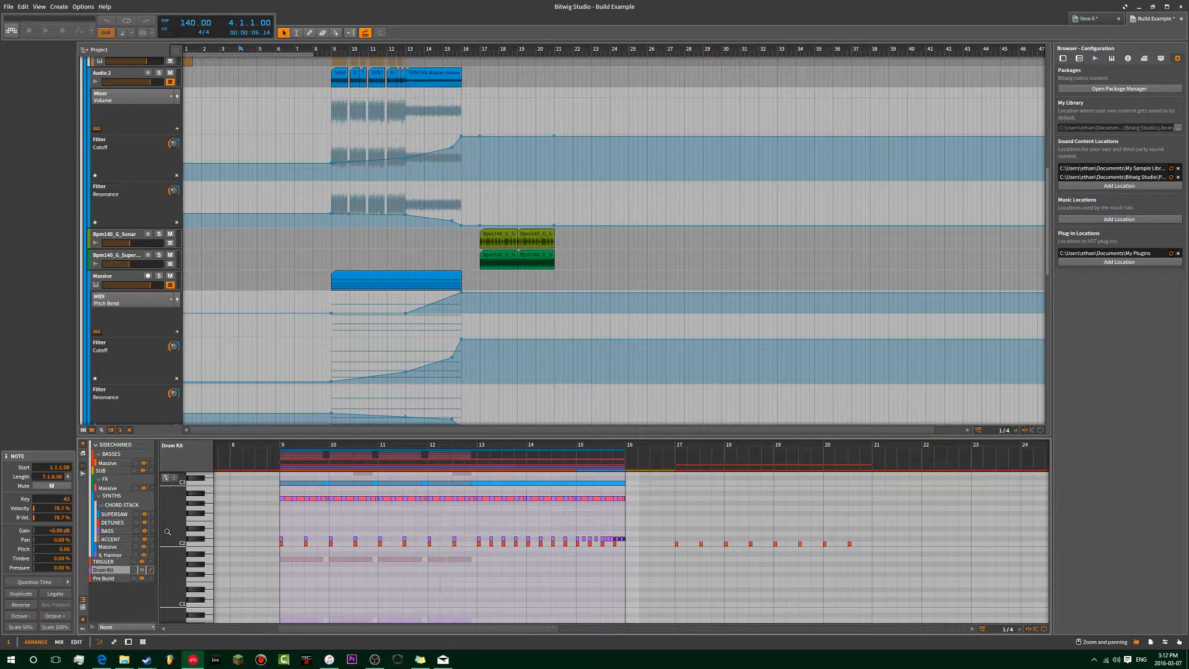
# - Make the SUPERSAW track active in the layered note editor, then select the TRIGGER note at bar 11
pyautogui.click(119, 540)
pyautogui.click(119, 524)
pyautogui.click(120, 514)
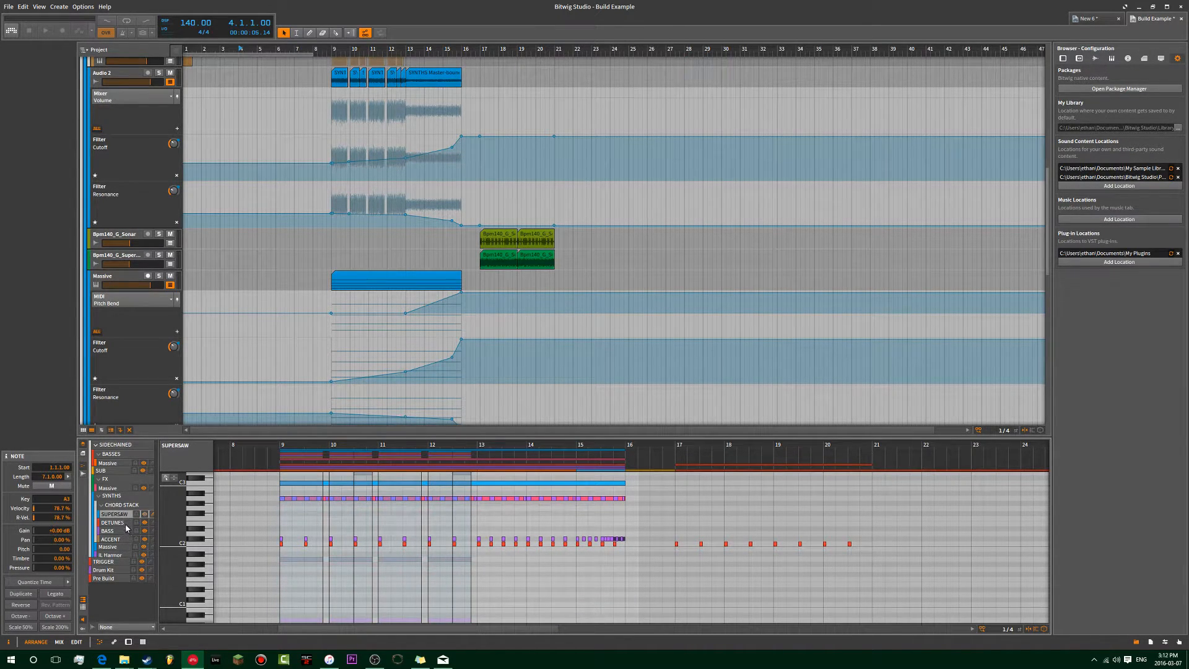
pyautogui.click(381, 544)
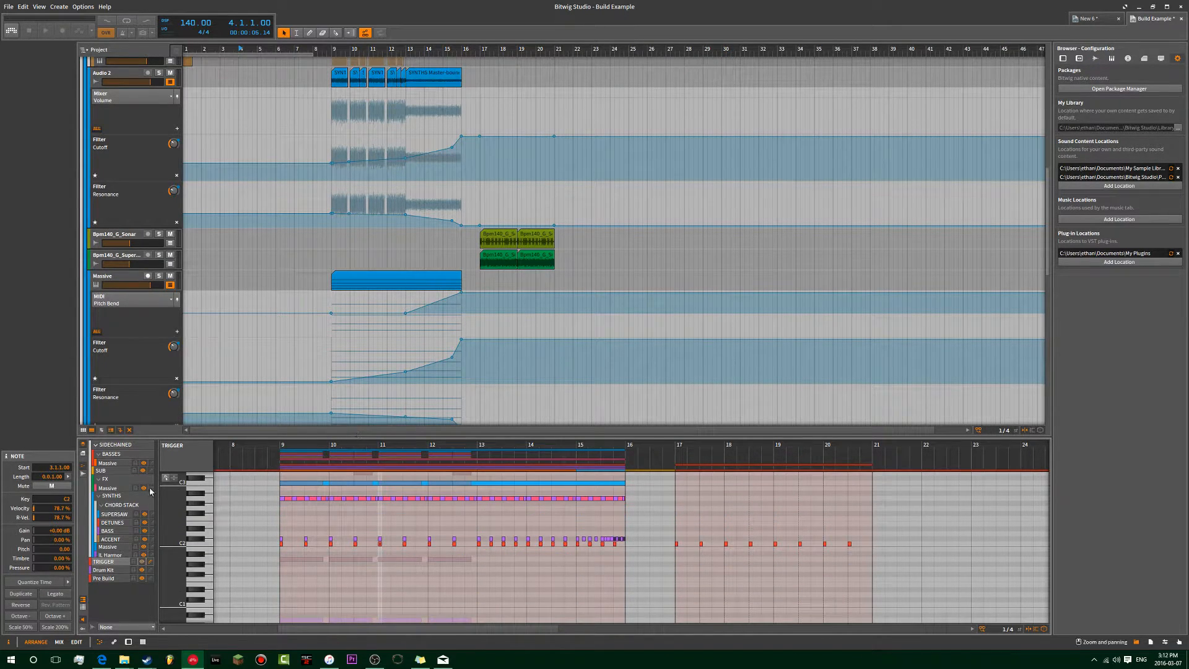
# - Toggle layered editing off and on, and switch its layers from the note tracks to the audio tracks
pyautogui.click(84, 450)
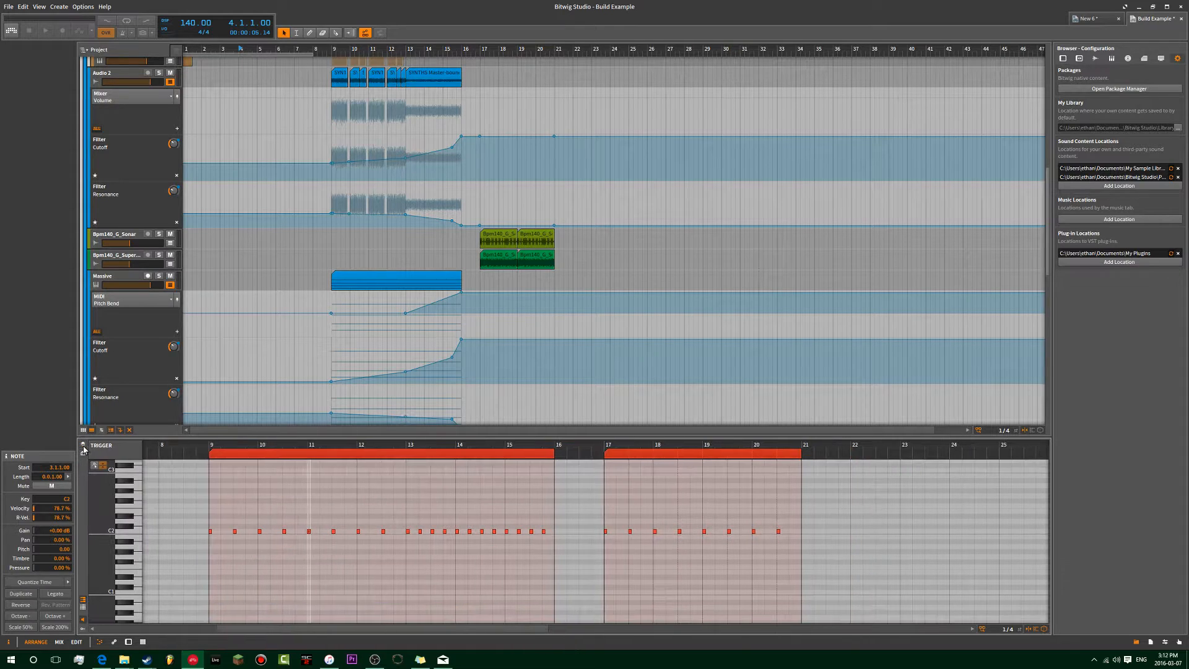
pyautogui.click(83, 450)
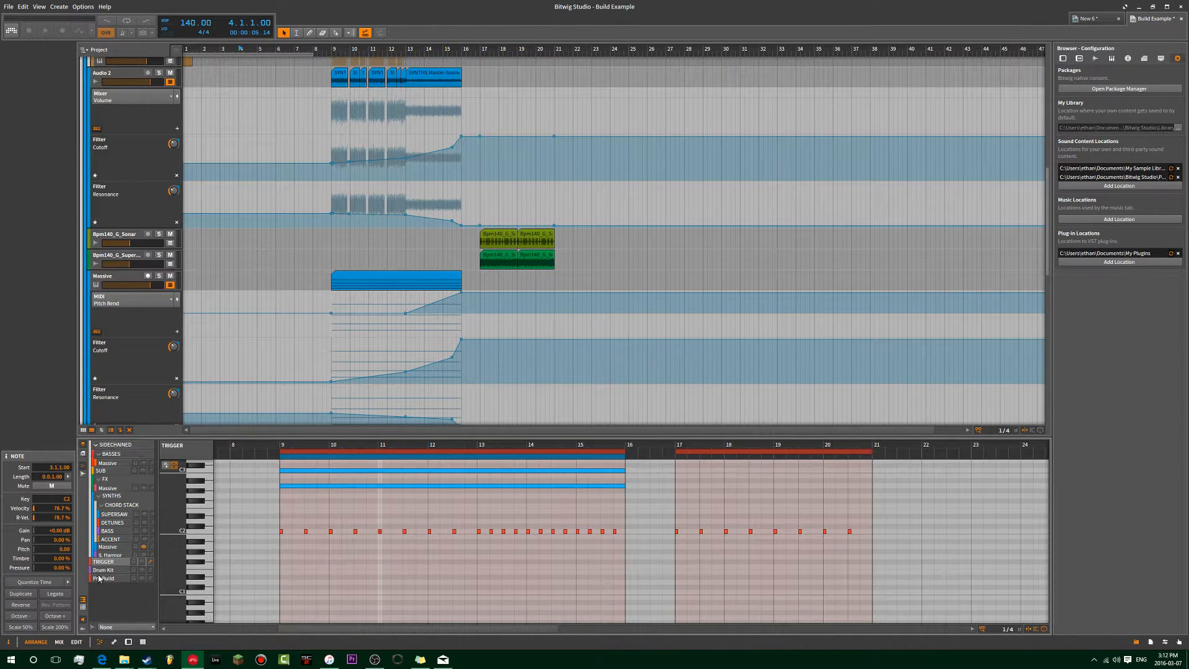
pyautogui.click(83, 474)
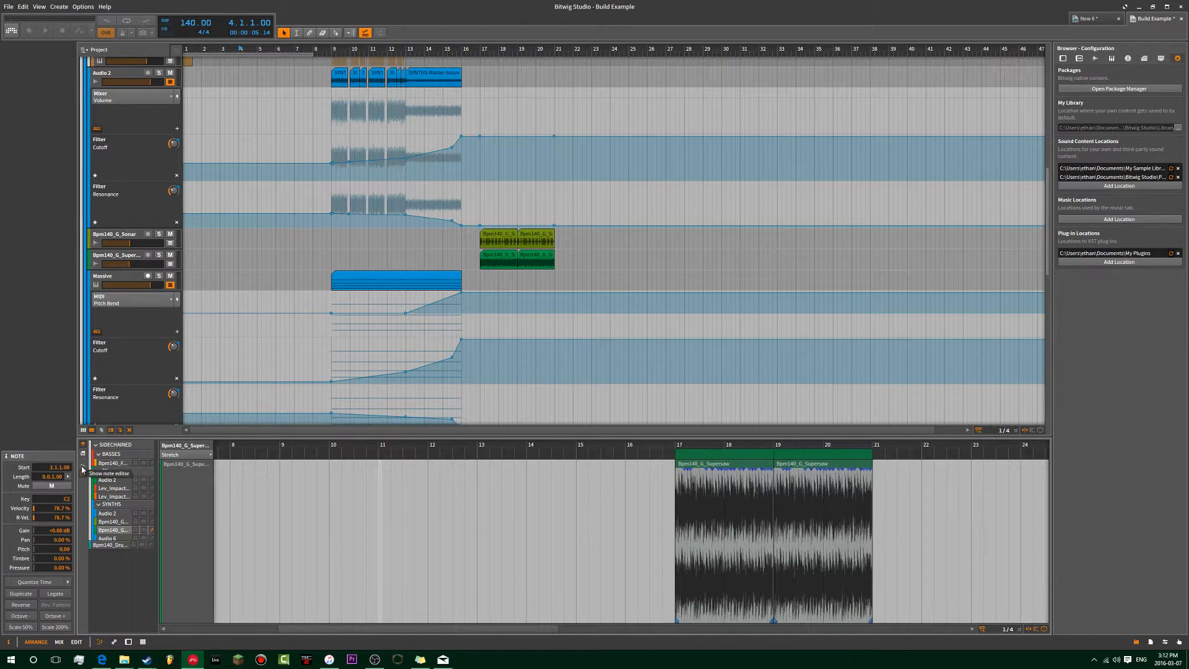
pyautogui.click(82, 470)
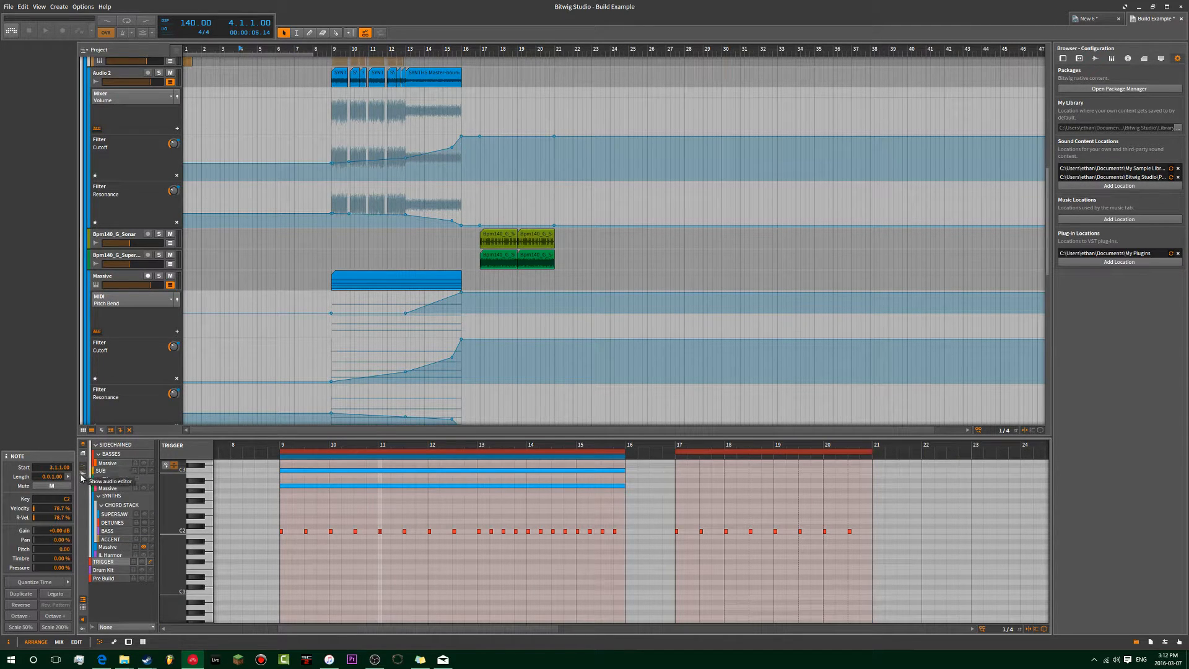
pyautogui.click(84, 473)
# - Overlay the Bpm140_G_Sonar audio and the audio track in the BASSES group with the Supersaw audio in the layered editor
pyautogui.scroll(6, 348, 473)
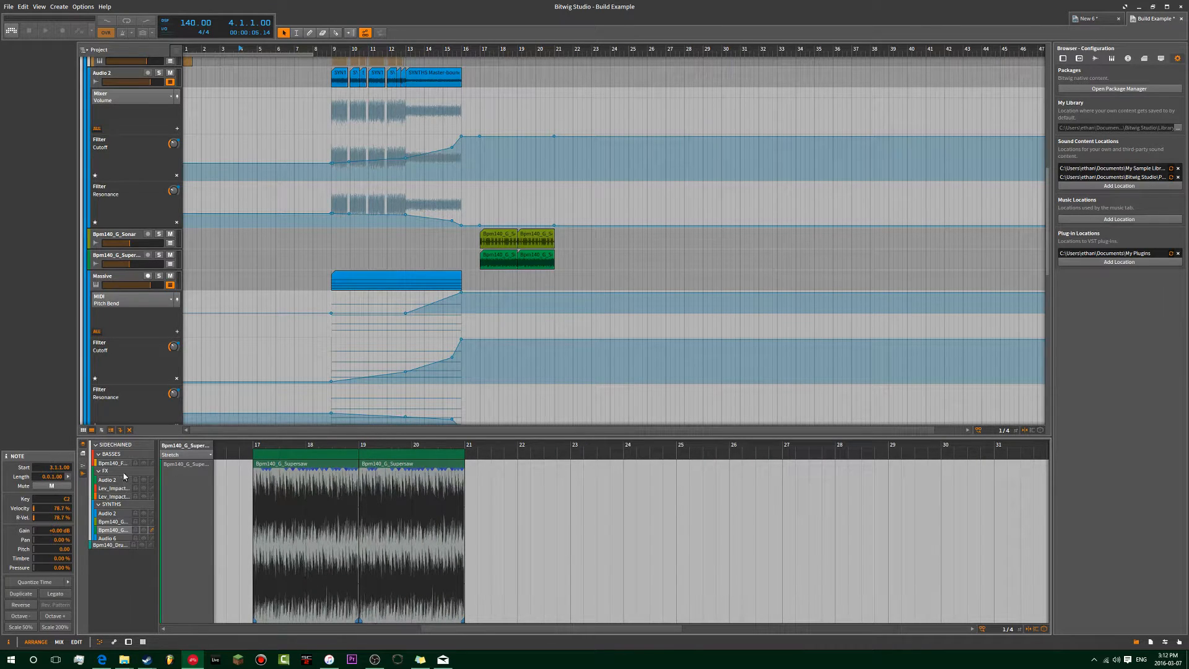
pyautogui.click(144, 522)
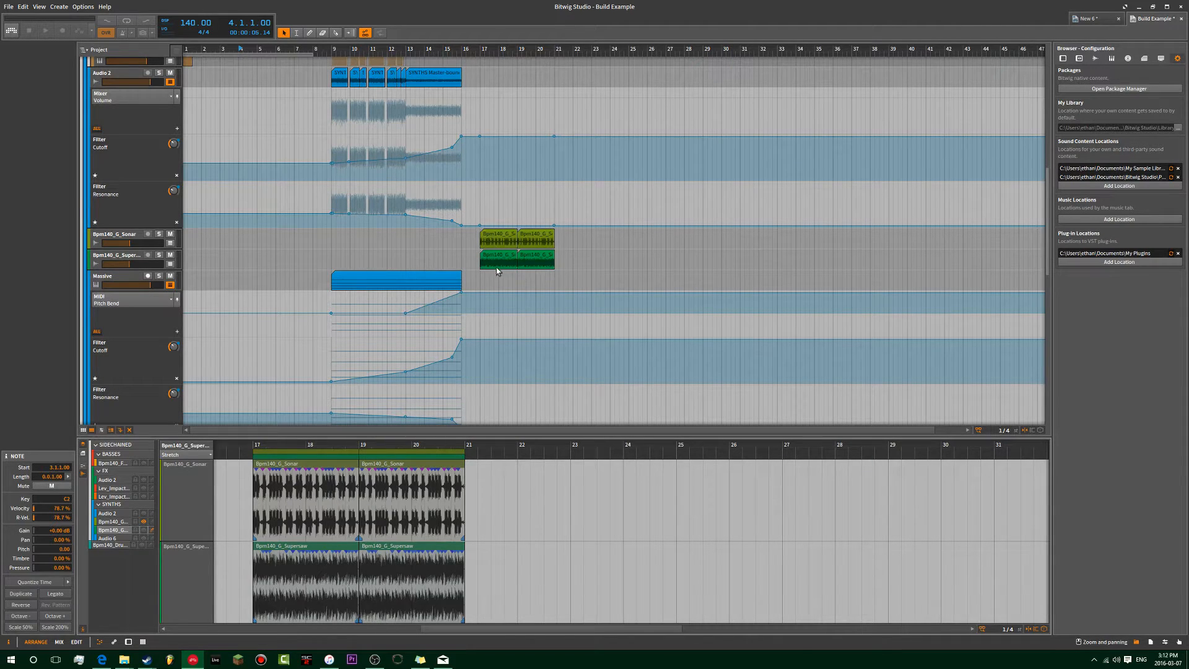
pyautogui.click(143, 463)
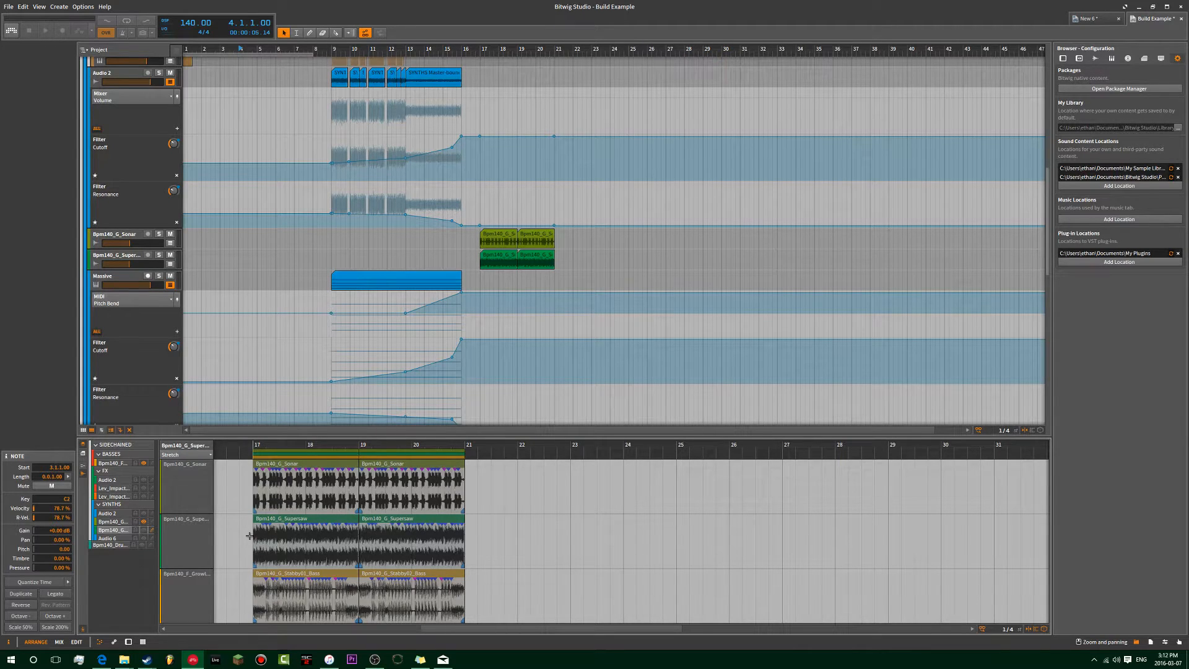
# - Select the second Supersaw audio event, then the Sonar beat marker at bar 19
pyautogui.moveTo(284, 520)
pyautogui.mouseDown()
pyautogui.moveTo(294, 524)
pyautogui.moveTo(283, 520)
pyautogui.mouseUp()
pyautogui.moveTo(375, 518)
pyautogui.mouseDown()
pyautogui.moveTo(421, 522)
pyautogui.moveTo(372, 526)
pyautogui.mouseUp()
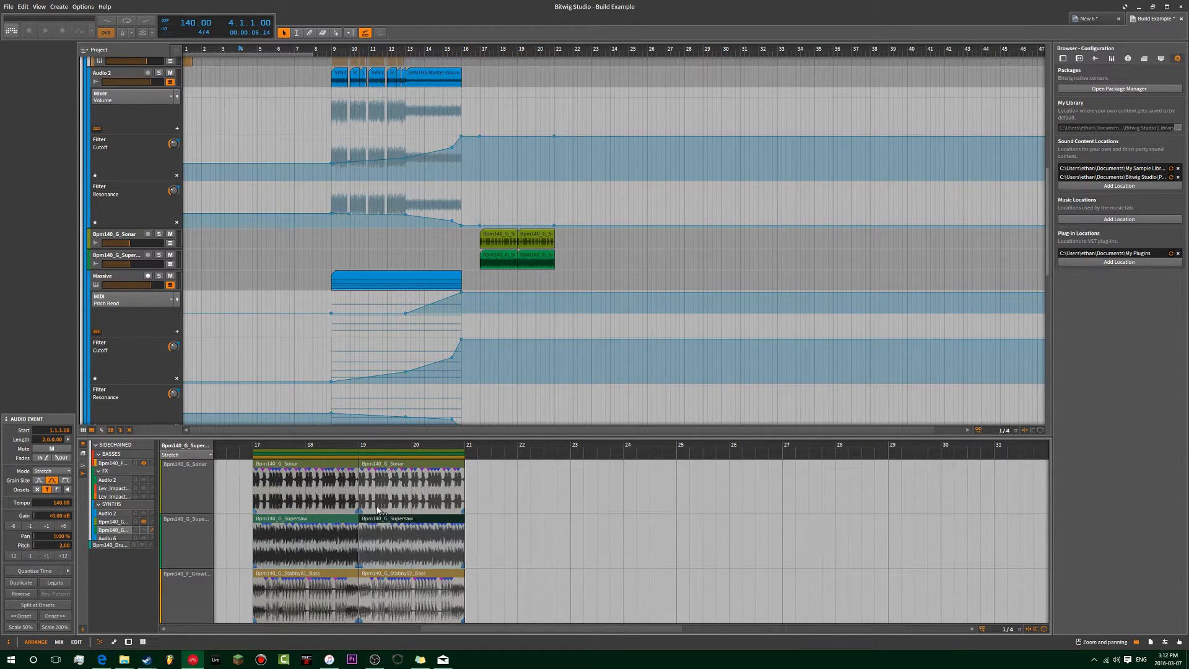
pyautogui.click(210, 456)
pyautogui.click(211, 456)
pyautogui.click(356, 510)
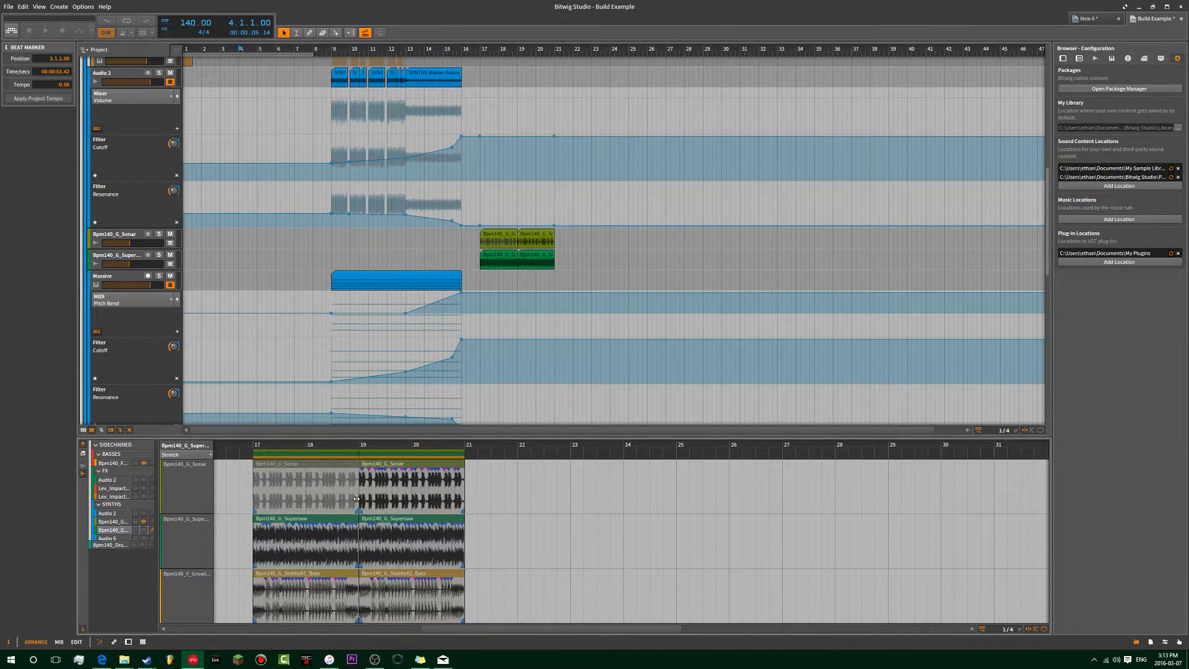
# - Display the Pan and then the Pitch expression of the layered audio clips, and turn layered editing off
pyautogui.click(186, 455)
pyautogui.click(169, 480)
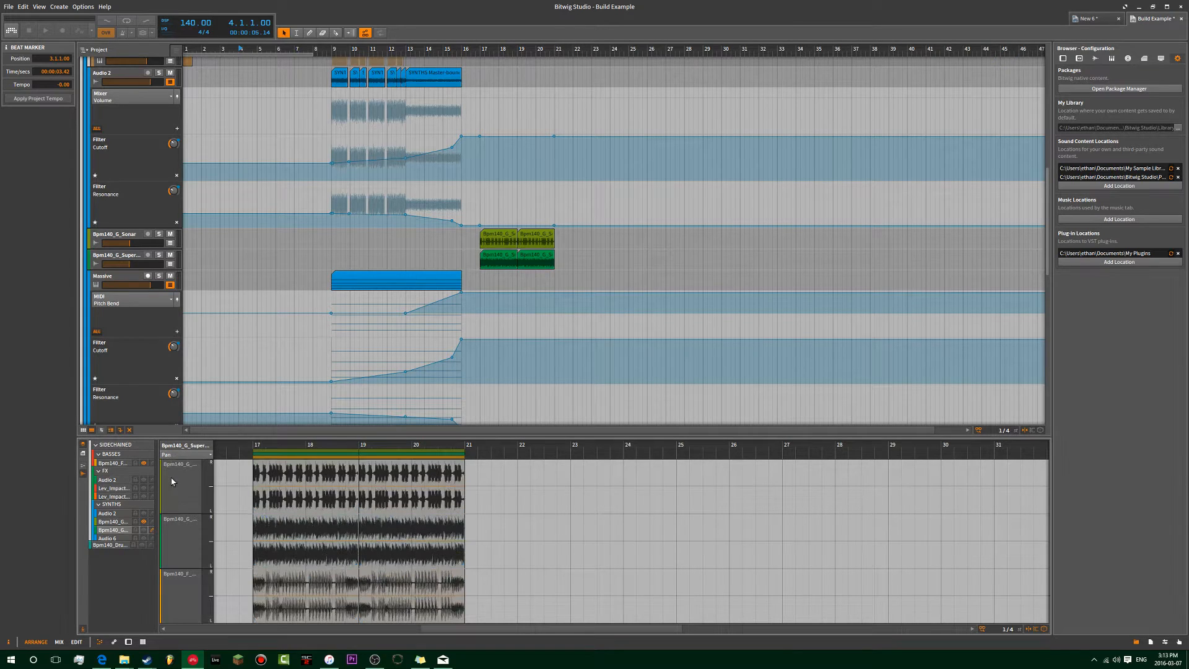
pyautogui.click(186, 455)
pyautogui.click(176, 489)
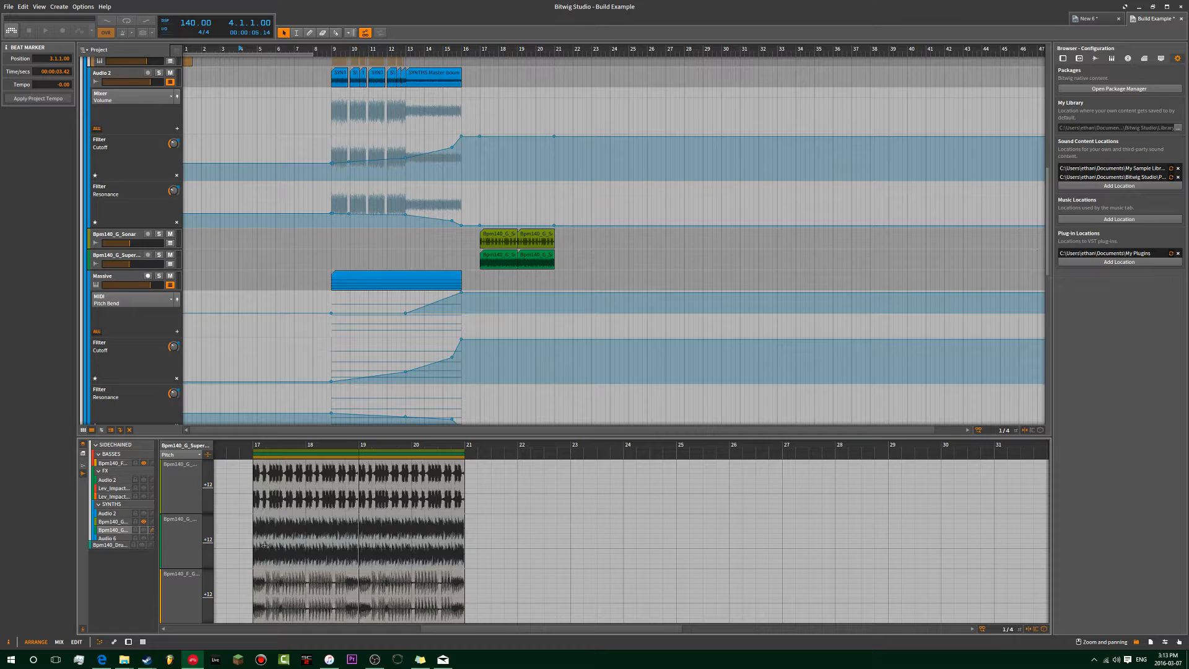
pyautogui.moveTo(208, 541)
pyautogui.mouseDown()
pyautogui.moveTo(208, 572)
pyautogui.moveTo(208, 552)
pyautogui.mouseUp()
pyautogui.click(82, 453)
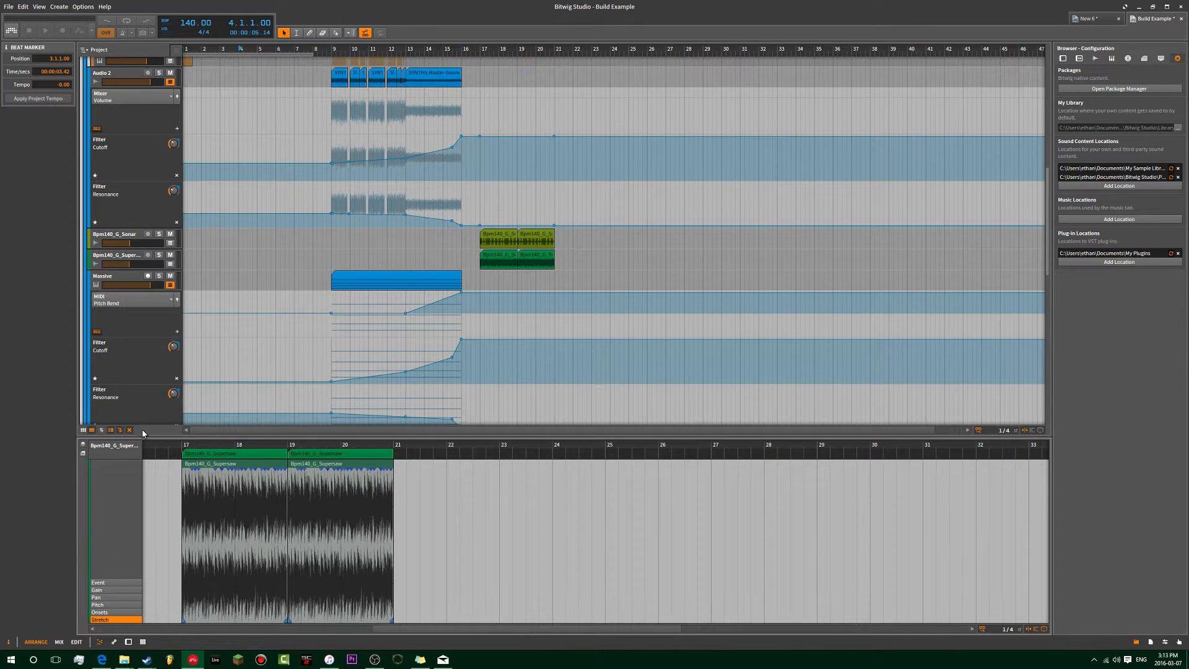
# - Show and hide the detail editor for the Supersaw audio and the Massive track, leaving it hidden
pyautogui.press('e')
pyautogui.press('e')
pyautogui.press('e')
pyautogui.press('e')
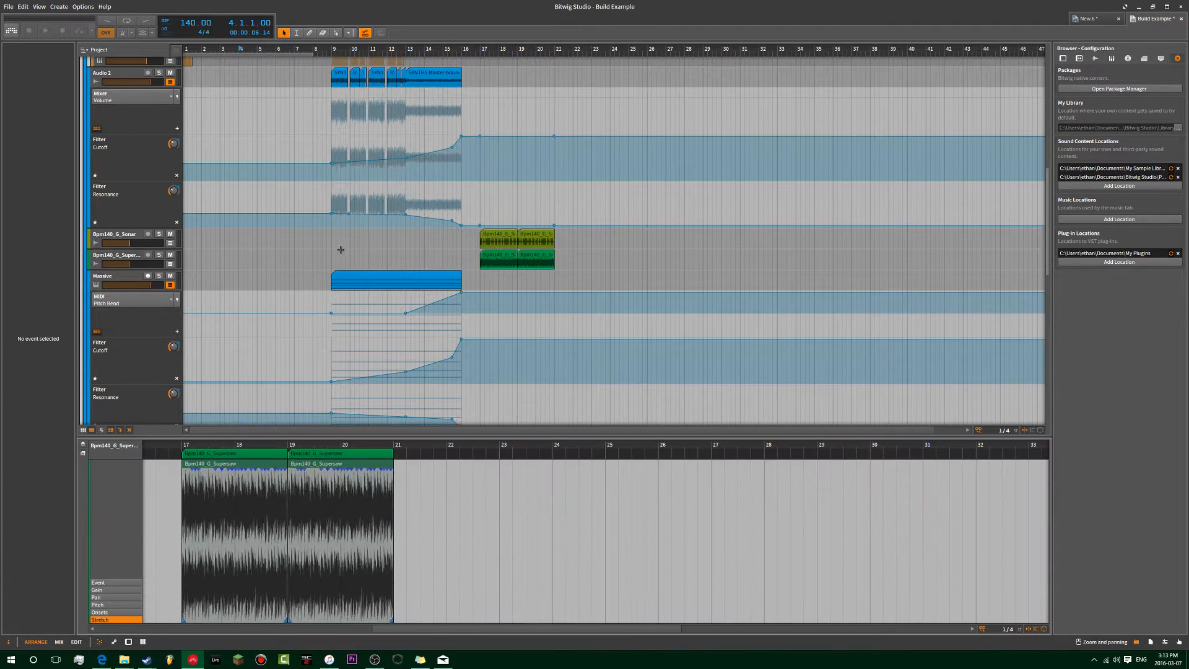
pyautogui.click(299, 285)
pyautogui.press('e')
pyautogui.press('e')
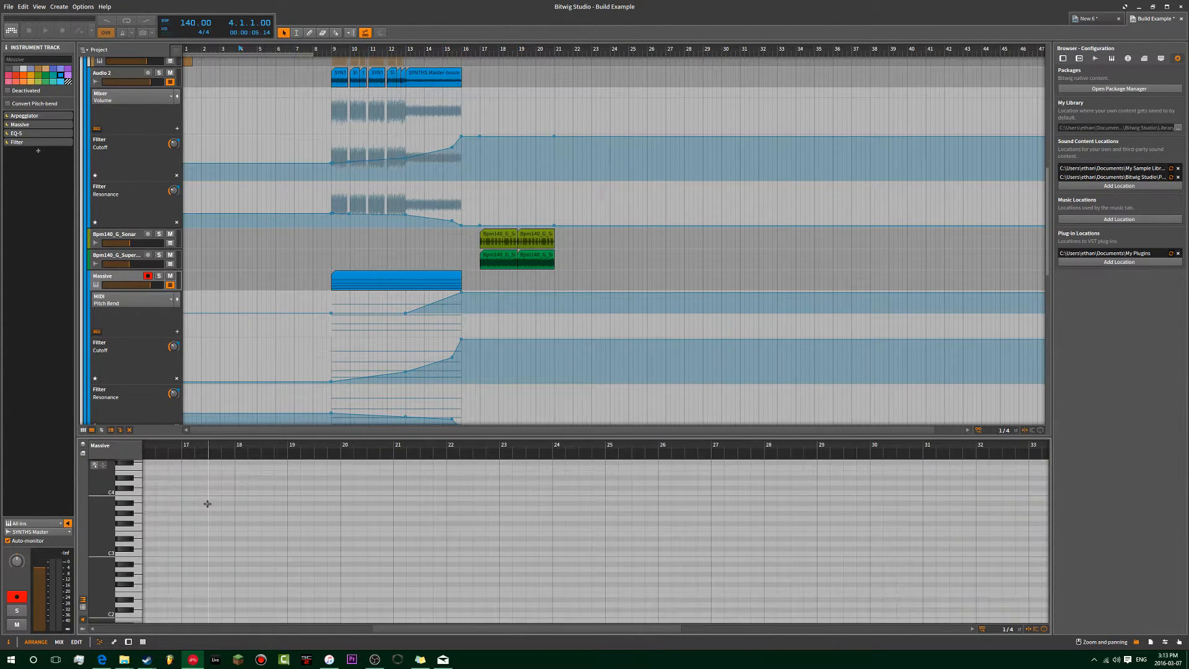
pyautogui.press('e')
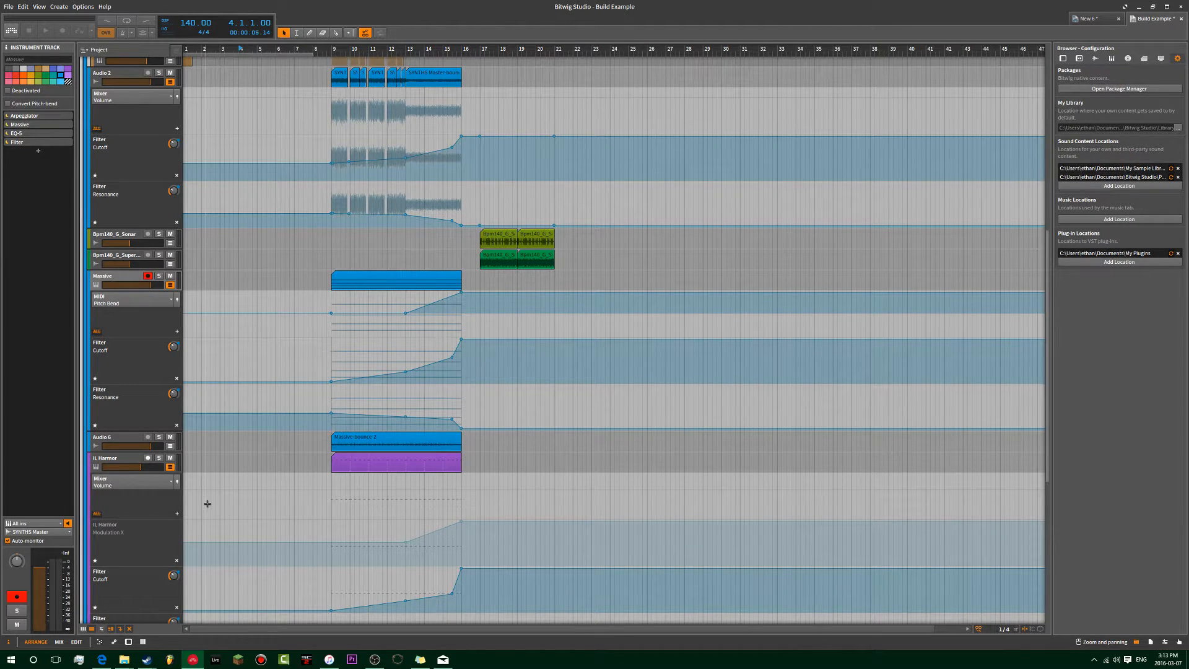
# - Open the automation editor for the Massive track and view its list of automatable parameters, keeping Pitch Bend
pyautogui.press('a')
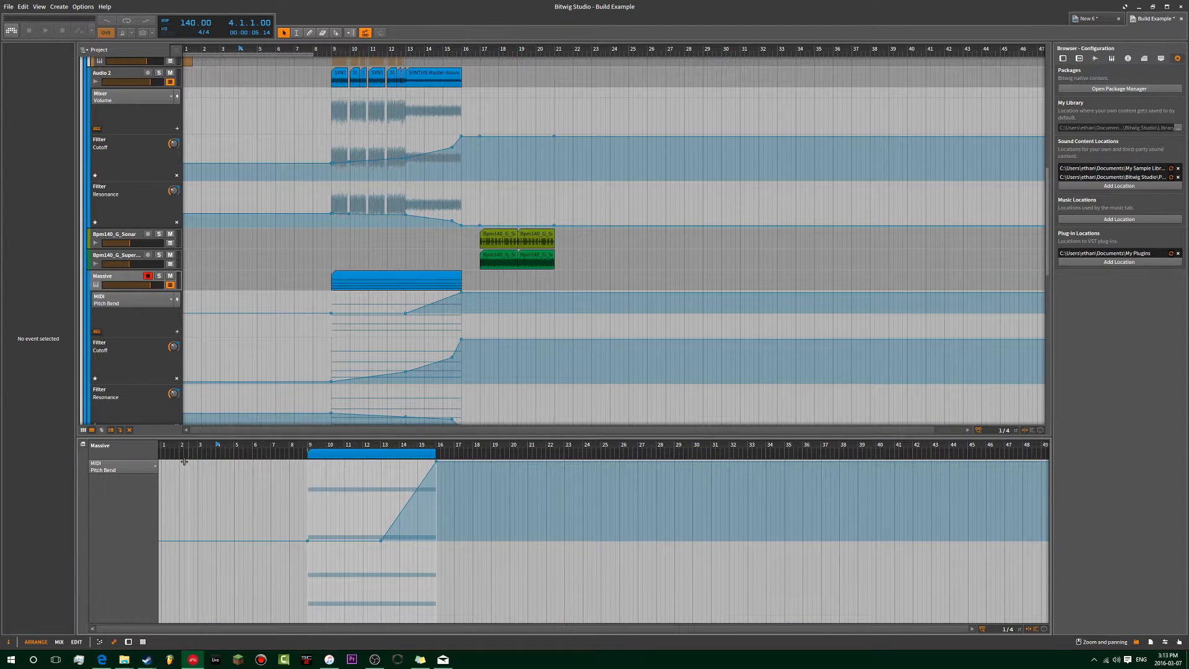
pyautogui.click(112, 468)
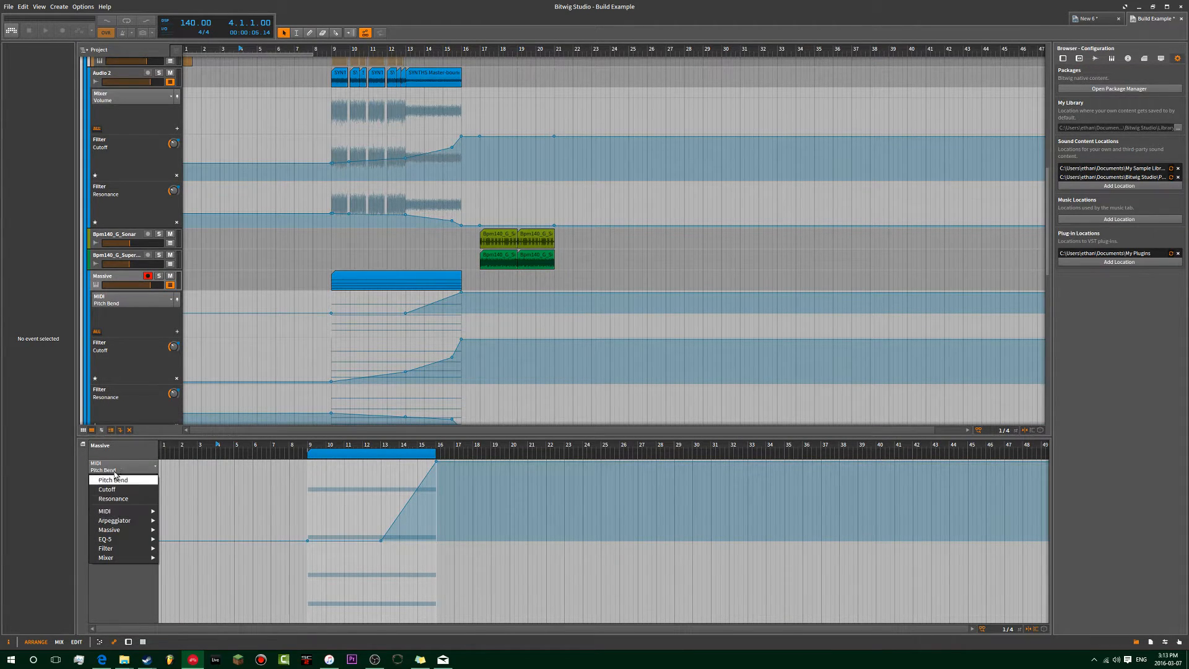
pyautogui.click(123, 450)
pyautogui.click(121, 278)
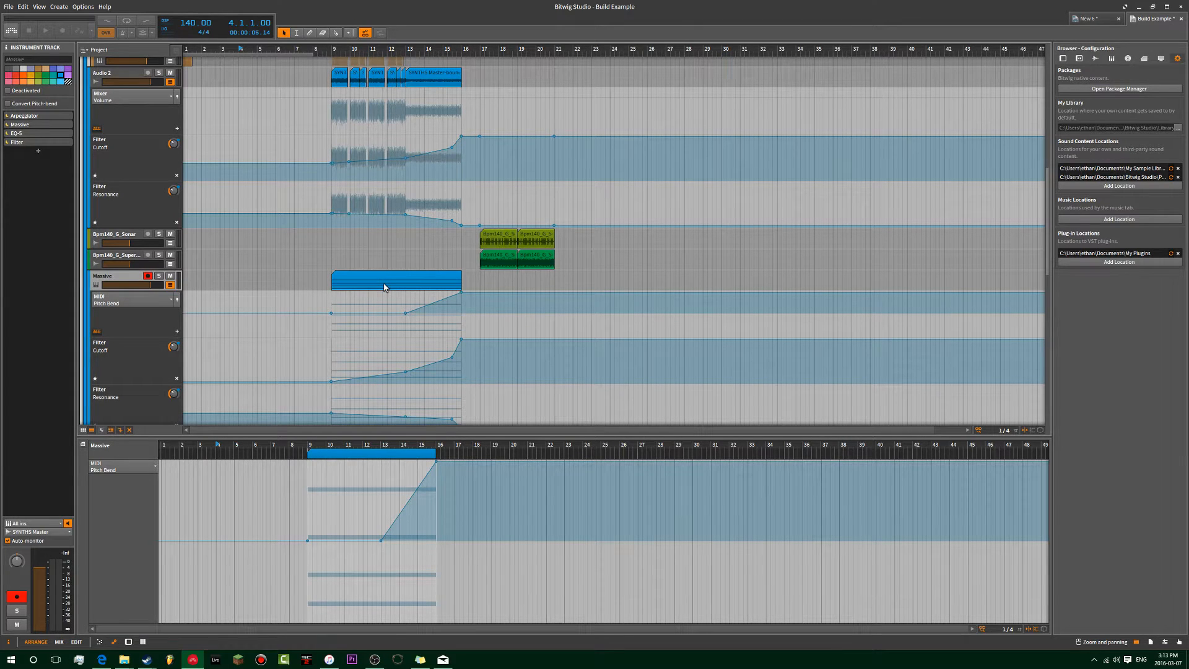
# - Copy the Massive clip and its automation from bar 9 to bar 32
pyautogui.scroll(4, 384, 287)
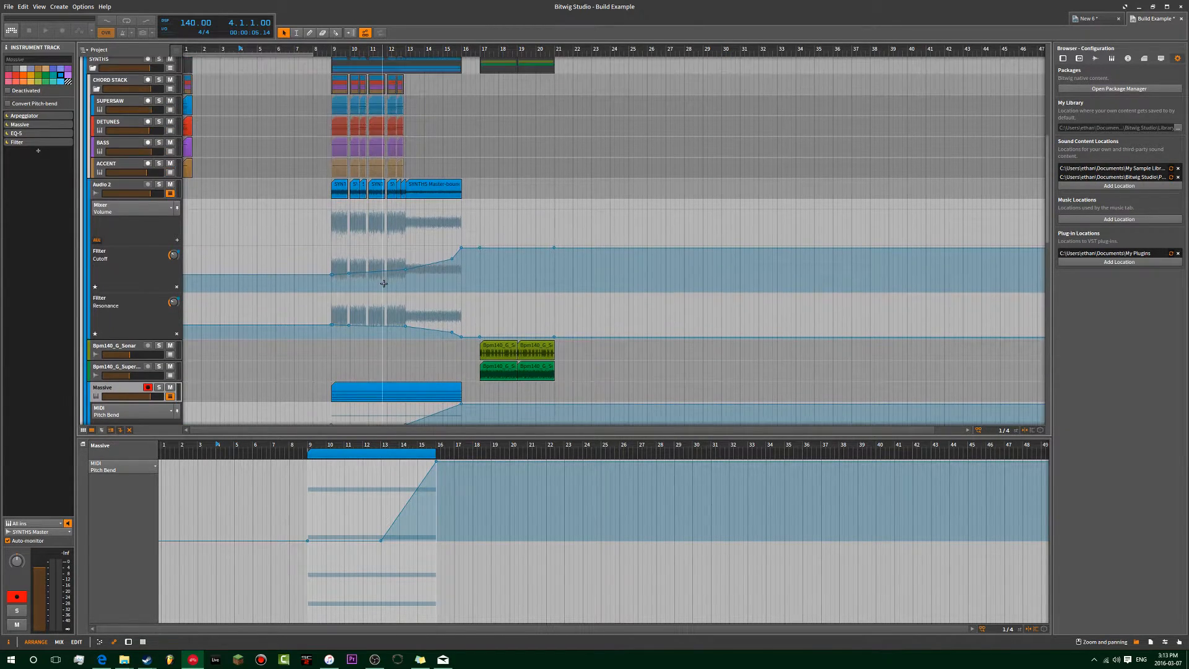
pyautogui.scroll(-3, 384, 287)
pyautogui.moveTo(369, 310); pyautogui.dragTo(816, 321)
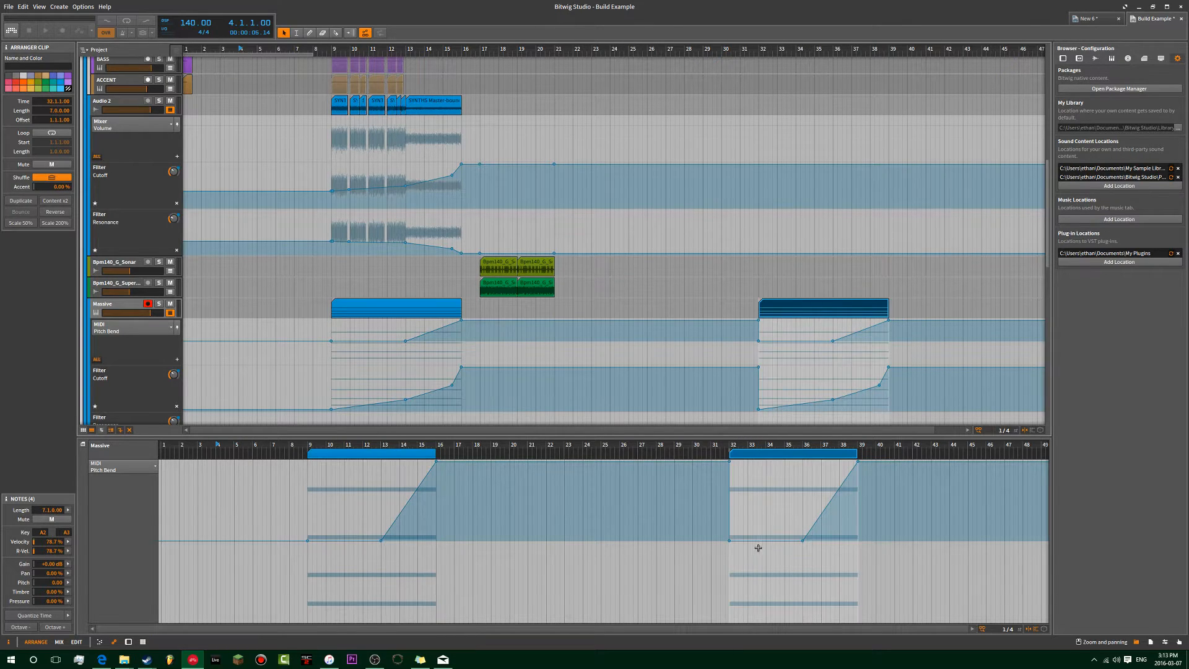
# - Zoom into the automation editor and alternate between the Massive clips at bars 9 and 32, ending on the one at bar 32
pyautogui.moveTo(261, 445); pyautogui.dragTo(301, 512)
pyautogui.click(416, 311)
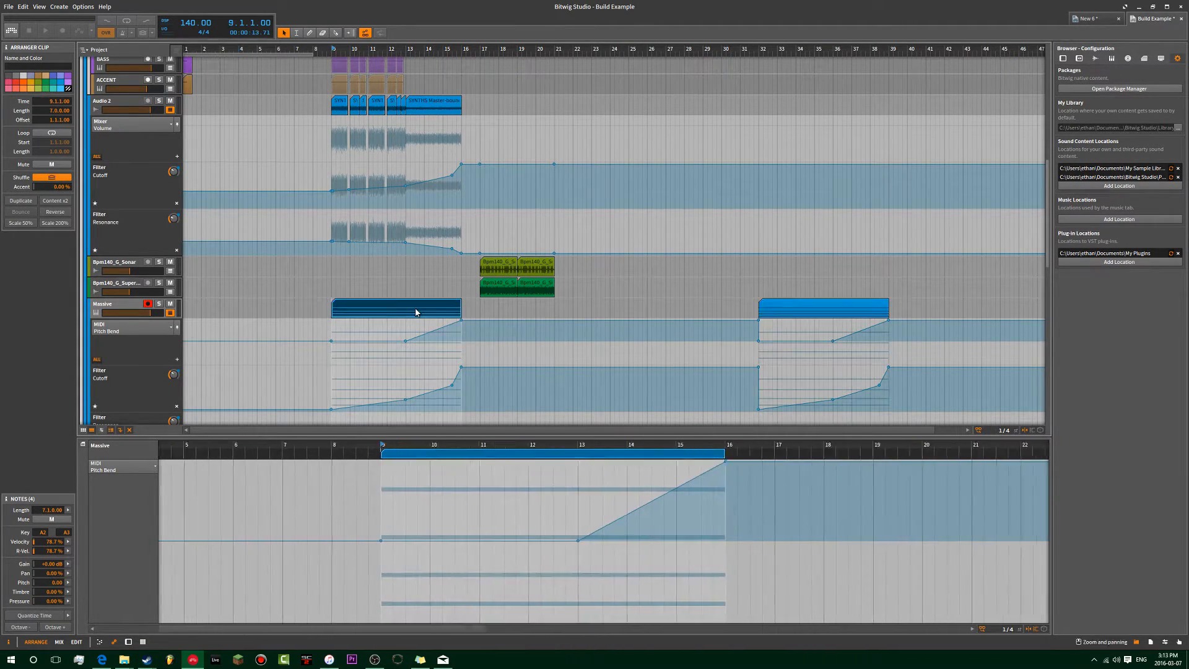
pyautogui.click(832, 310)
pyautogui.click(433, 313)
pyautogui.click(839, 306)
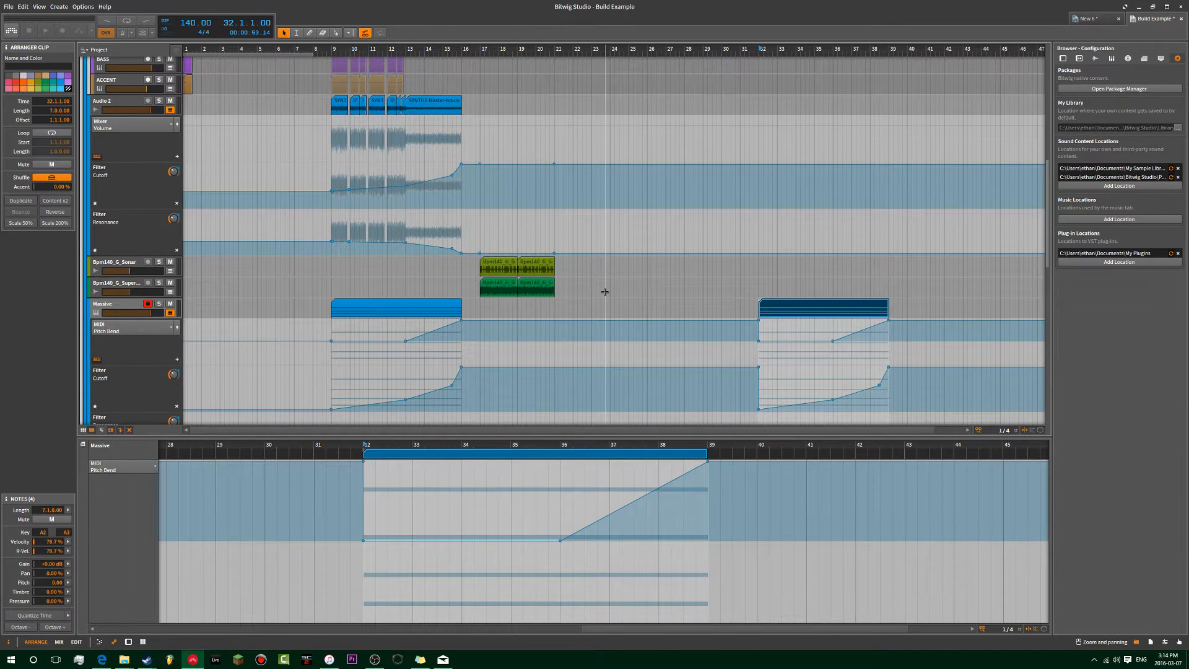
# - Show the Massive track's notes in the Edit view with both clips visible, and enlarge the Pitch Bend lane
pyautogui.press('e')
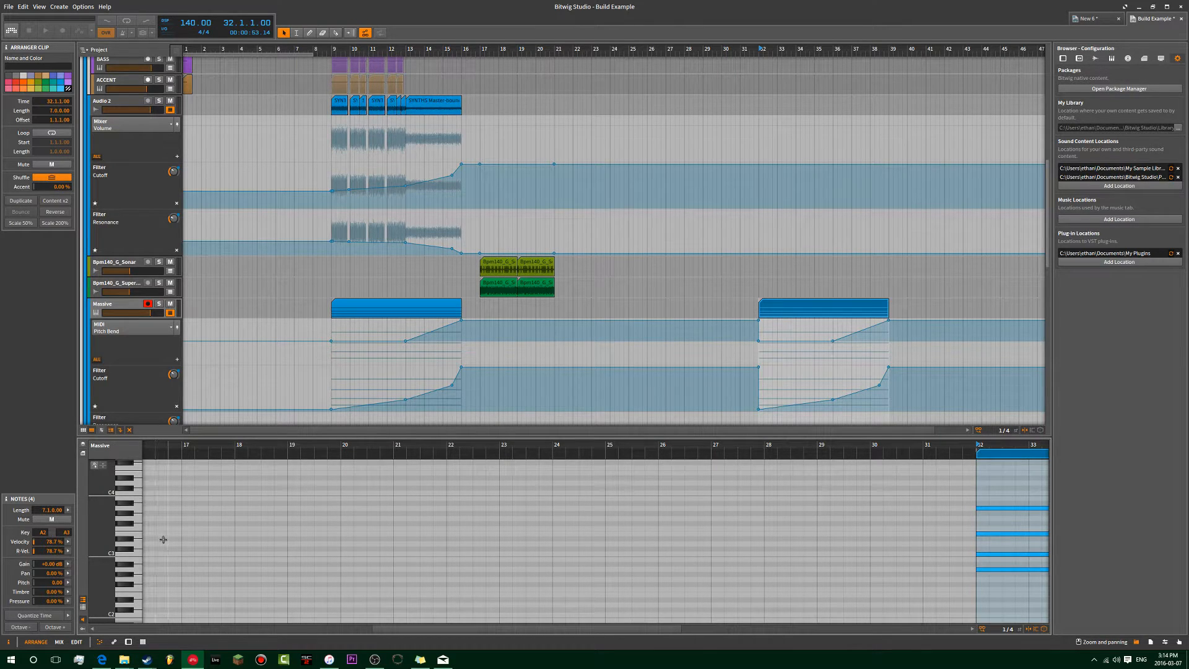
pyautogui.hotkey('alt', '3')
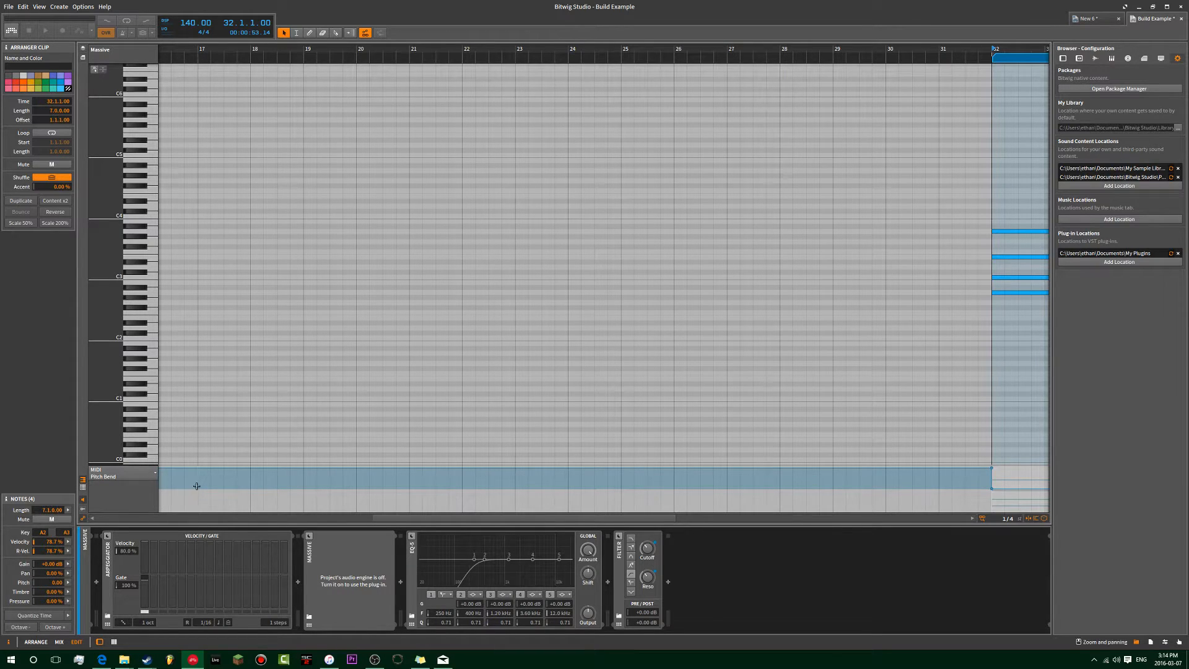
pyautogui.scroll(-5, 351, 397)
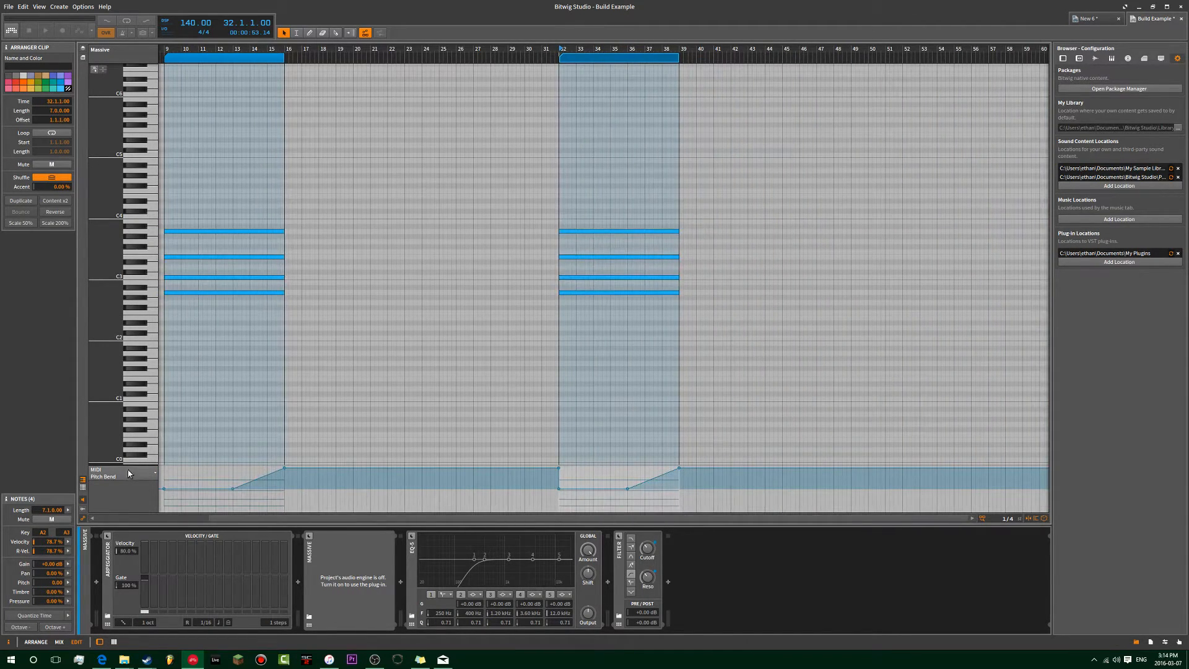
pyautogui.moveTo(132, 466); pyautogui.dragTo(83, 2)
pyautogui.moveTo(94, 51); pyautogui.dragTo(179, 457)
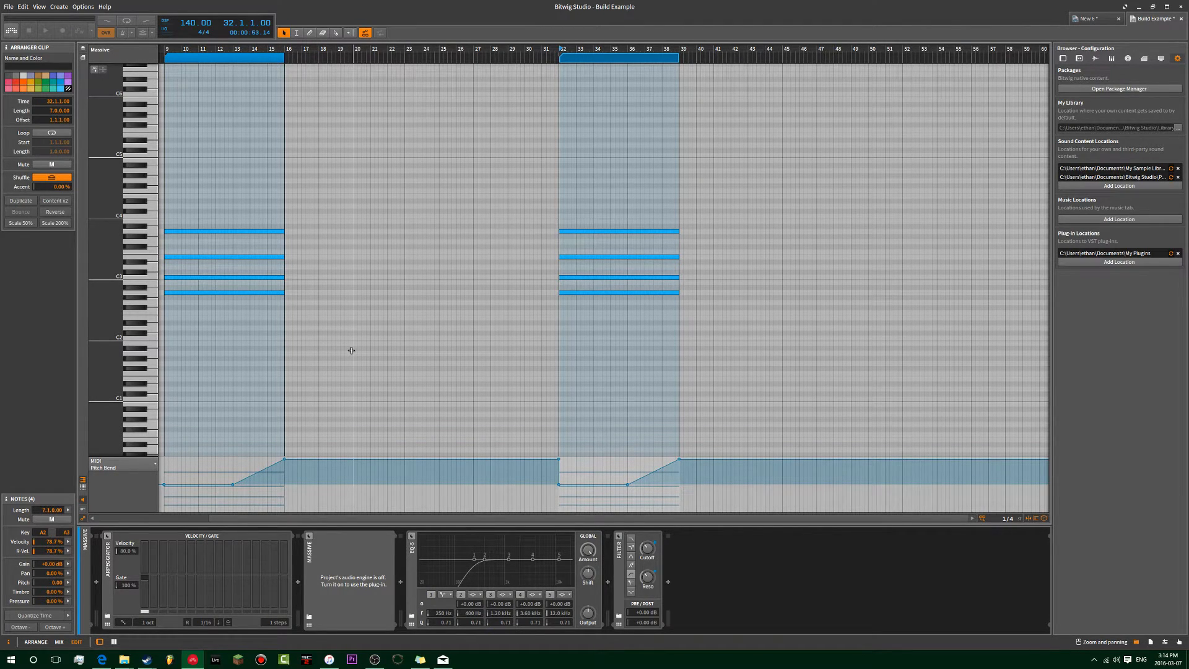
# - Cycle through the Arrange, Mix and Edit views, ending in the Arrange view
pyautogui.hotkey('alt', '1')
pyautogui.hotkey('alt', '2')
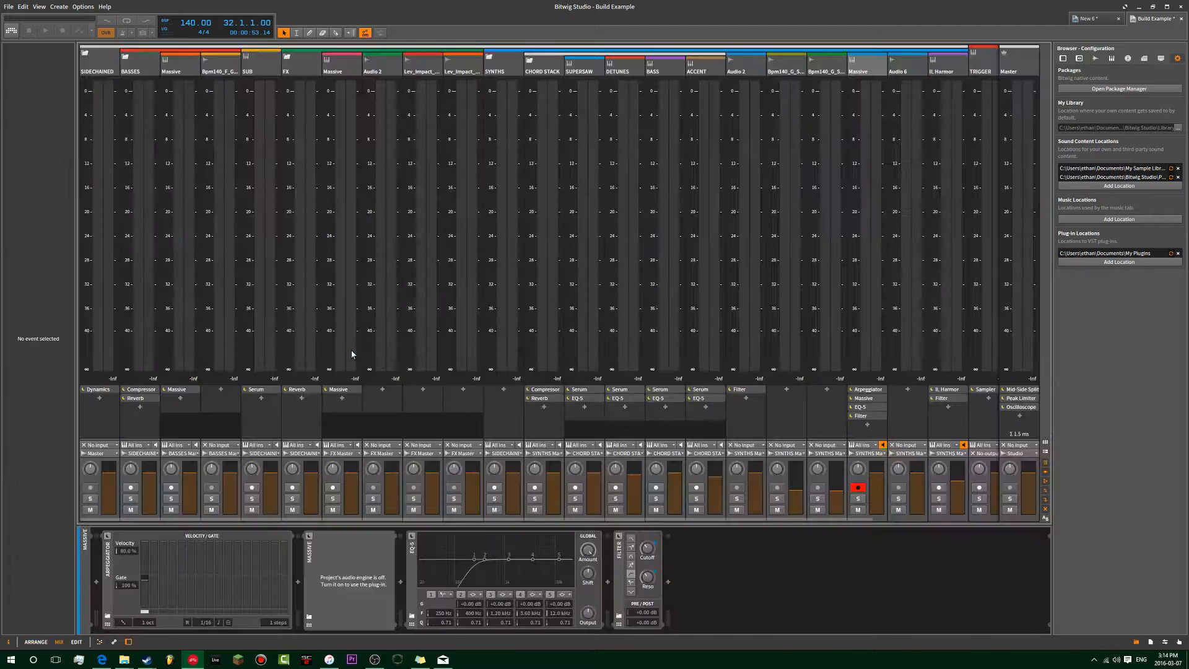
pyautogui.hotkey('alt', '3')
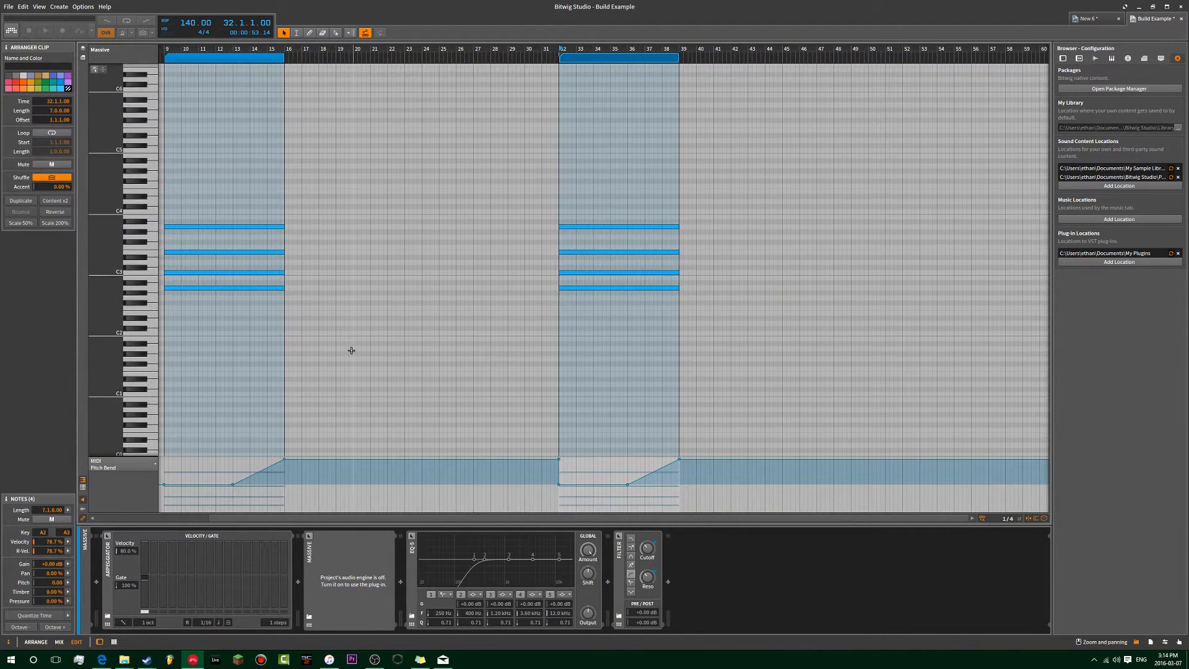
pyautogui.hotkey('alt', '1')
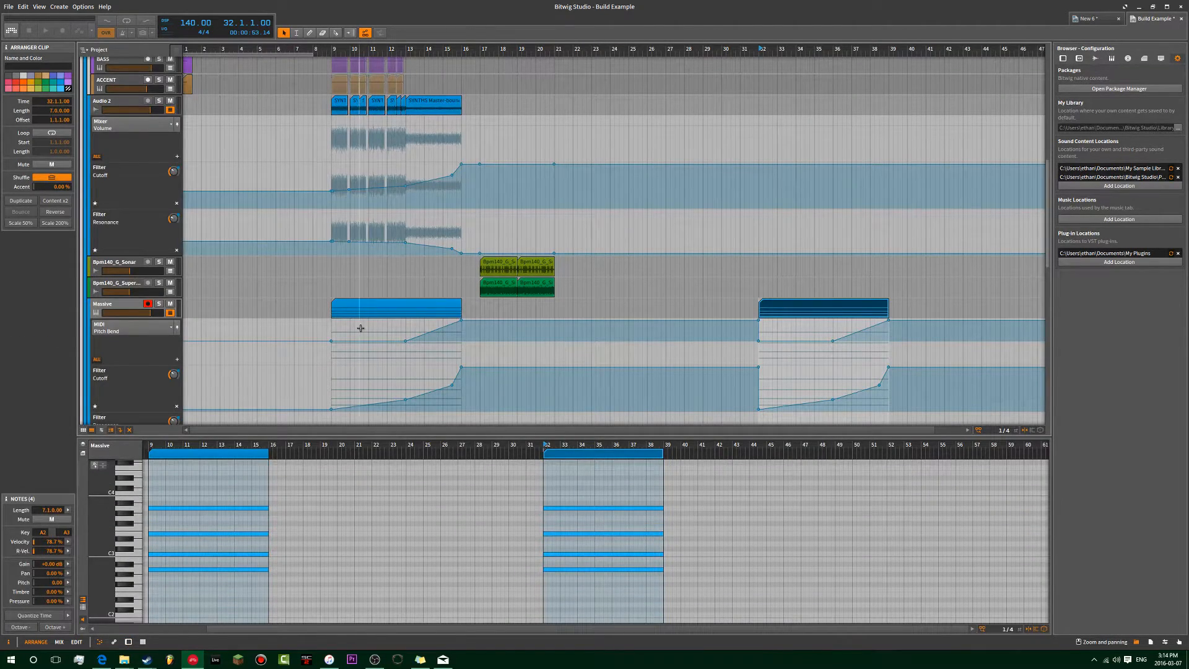
pyautogui.hotkey('alt', '2')
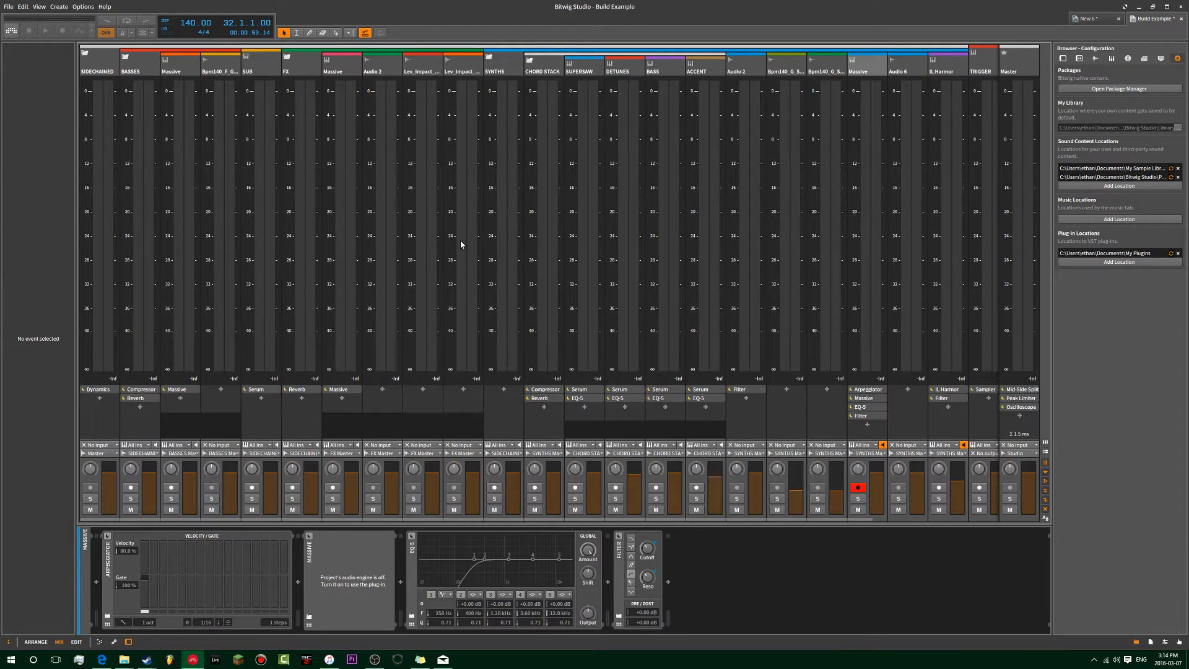
pyautogui.hotkey('alt', '1')
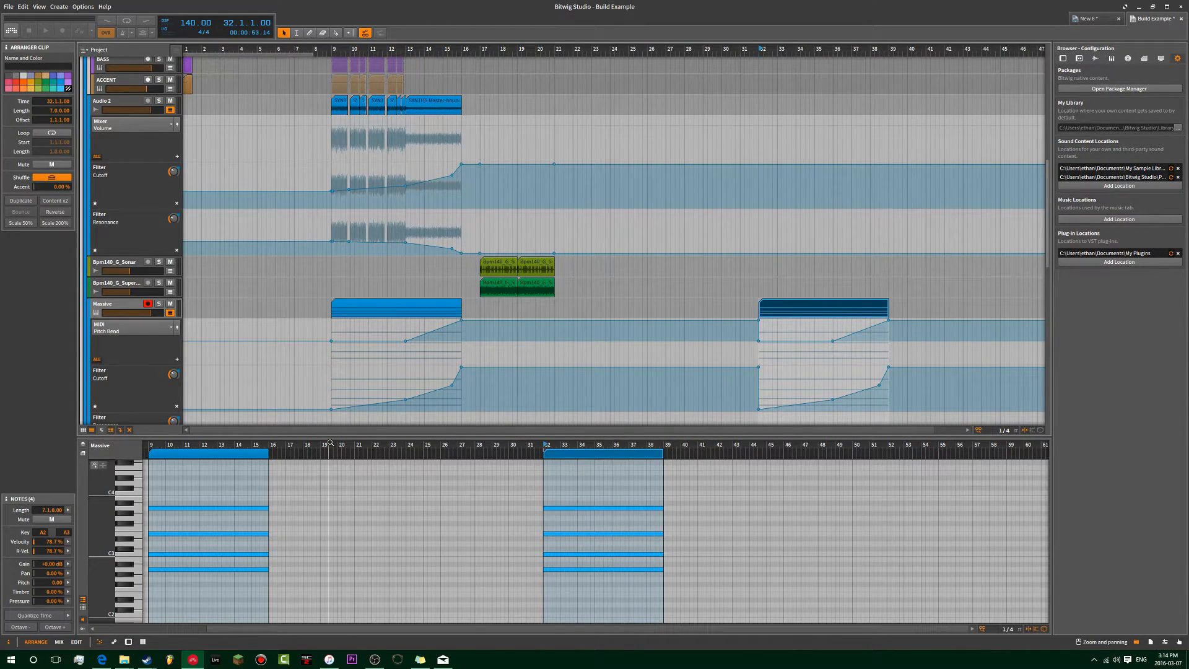
# - Show the mixer below the arranger, and toggle the clip launcher on and off, leaving it hidden
pyautogui.press('m')
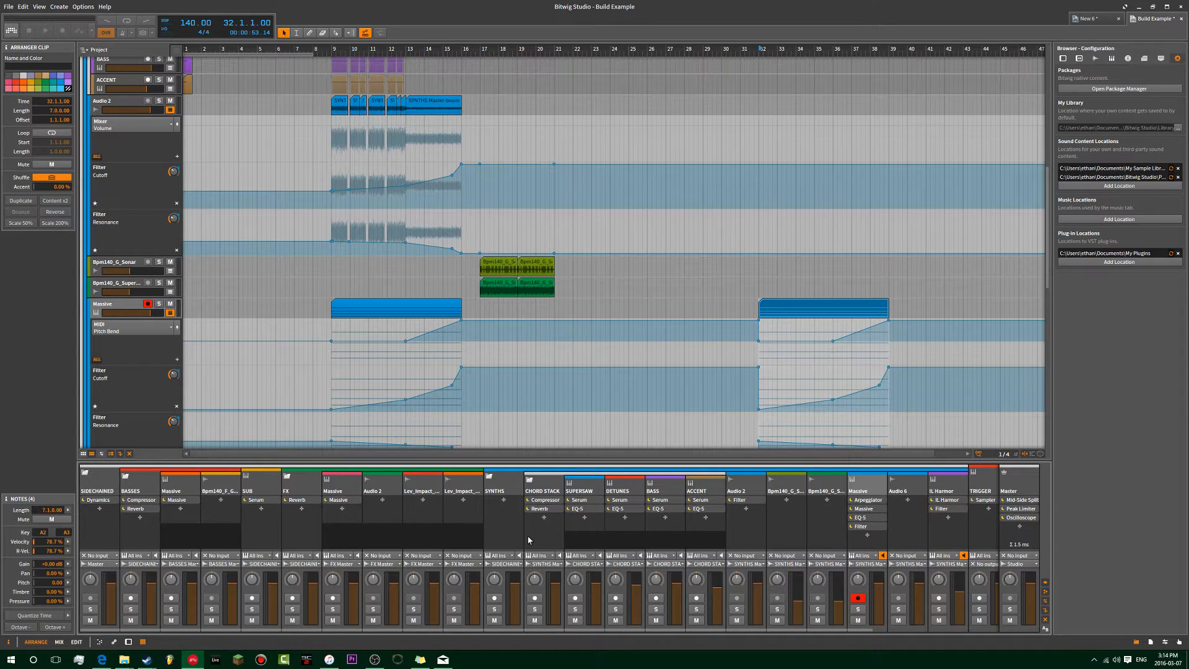
pyautogui.press('l')
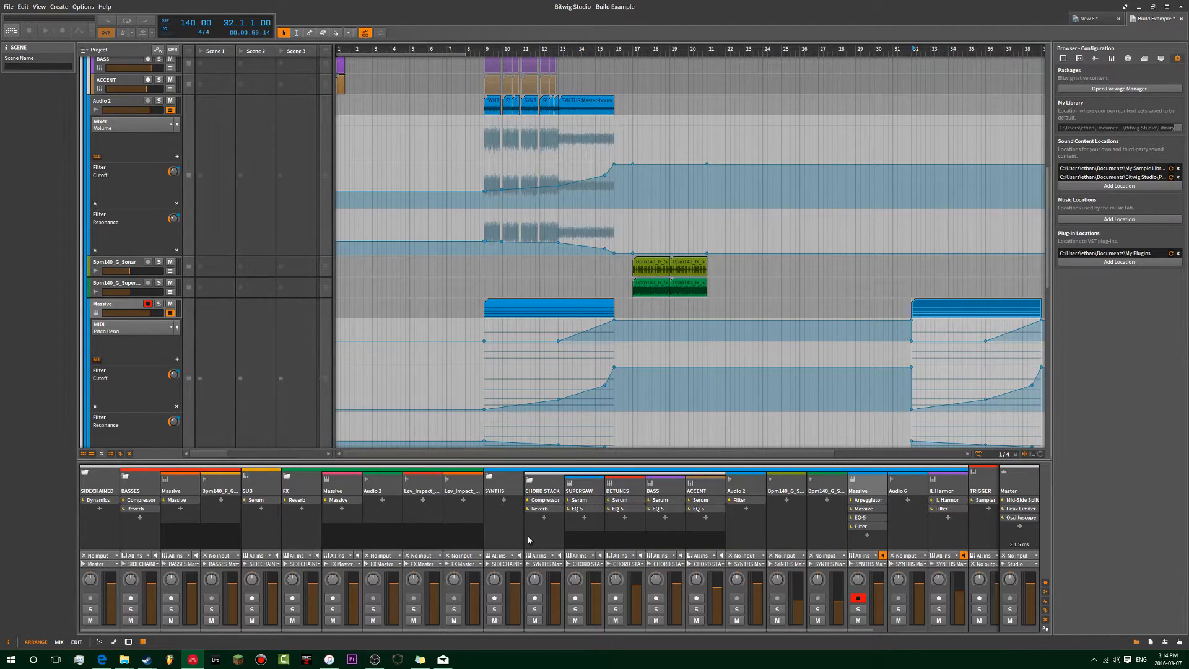
pyautogui.press('l')
pyautogui.press('l')
pyautogui.press('l')
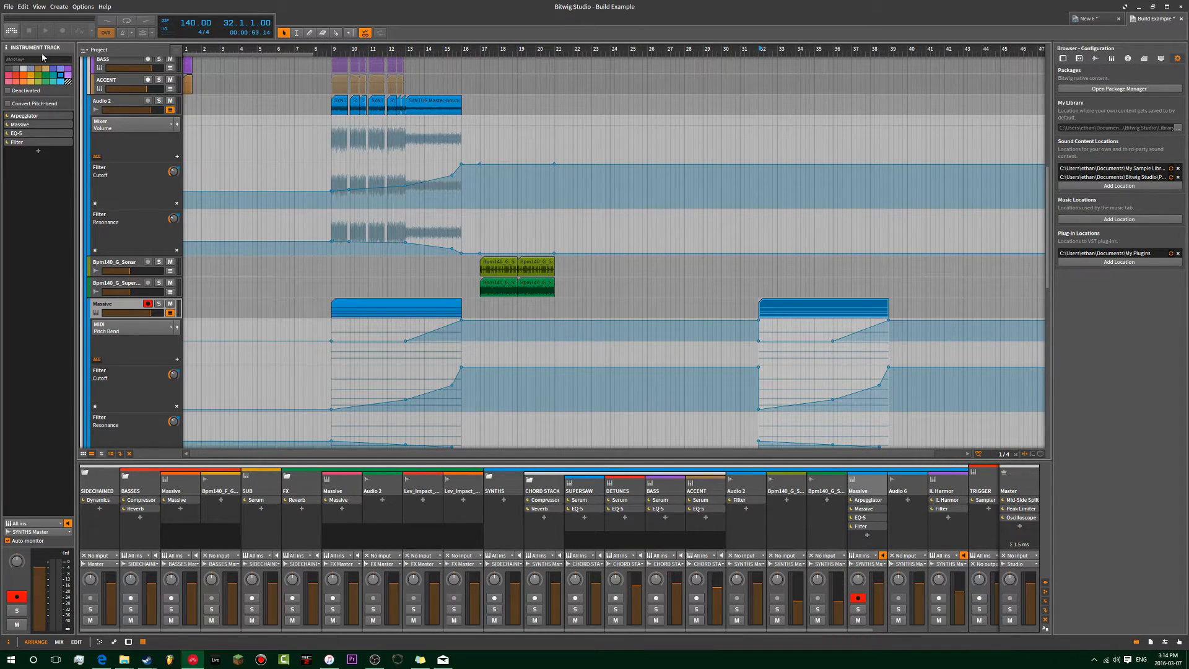
# - Select the Supersaw clip at bar 17 and then its track, keeping the track's name
pyautogui.click(491, 296)
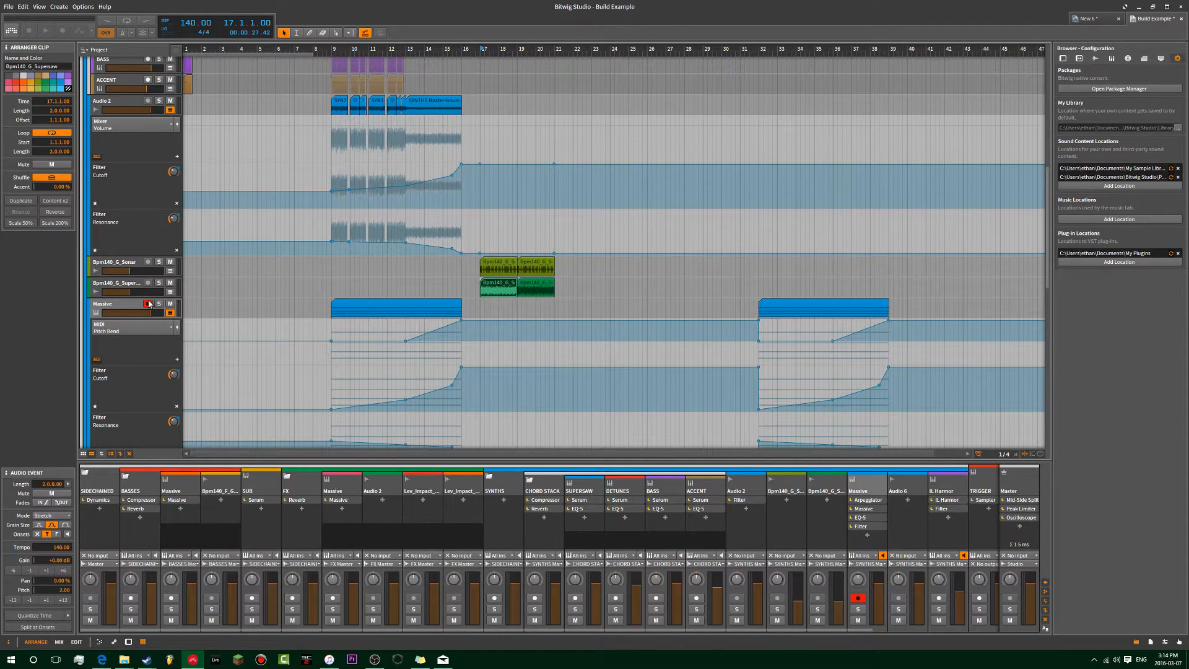
pyautogui.doubleClick(124, 283)
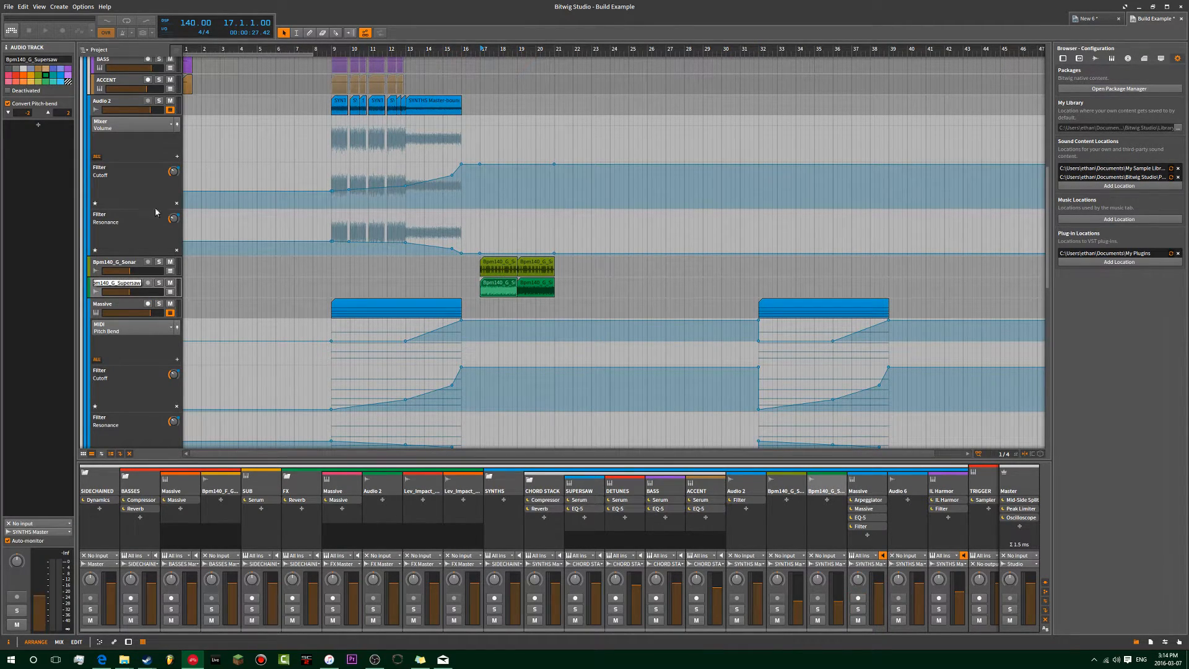
pyautogui.press('Return')
pyautogui.scroll(5, 235, 294)
pyautogui.scroll(4, 235, 293)
pyautogui.scroll(-6, 233, 286)
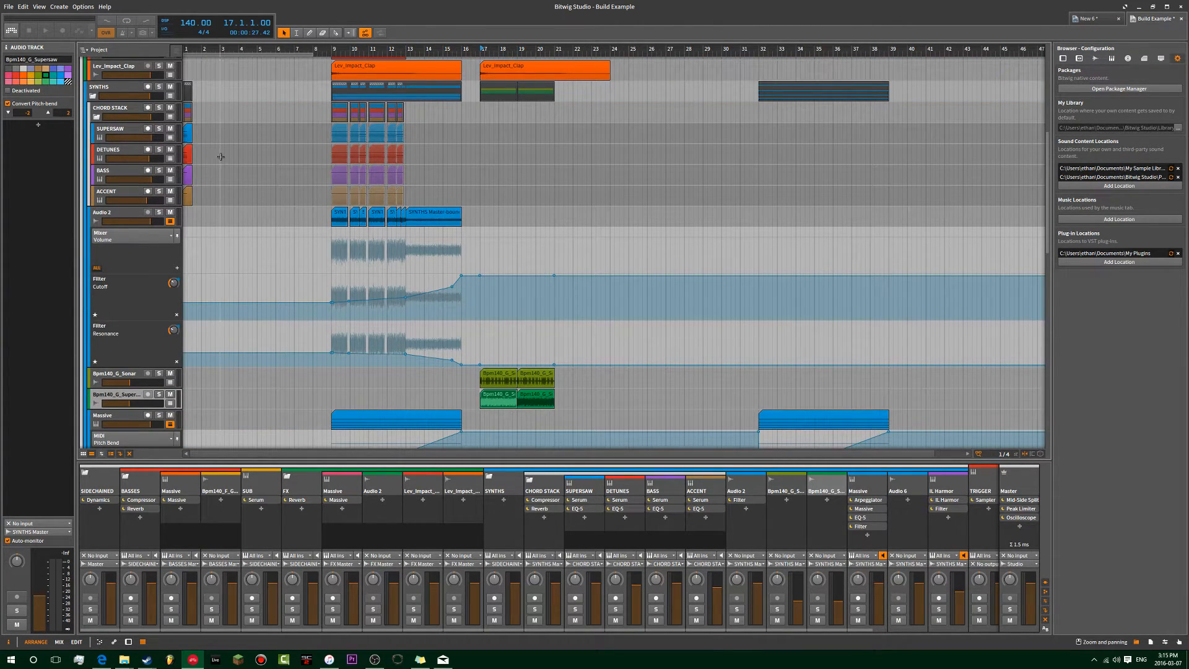
# - Set the volume of the SUPERSAW, DETUNES, BASS and ACCENT tracks to 0 dB together
pyautogui.scroll(-2, 218, 156)
pyautogui.scroll(4, 218, 156)
pyautogui.click(124, 213)
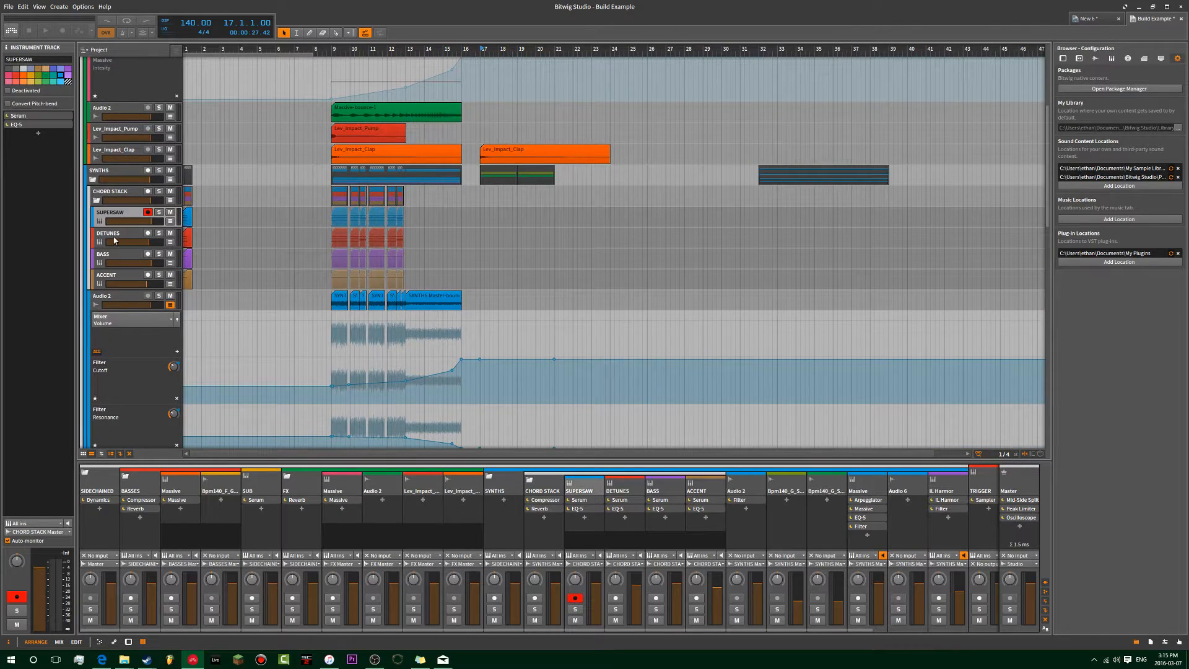
pyautogui.keyDown('ctrl'); pyautogui.click(115, 235); pyautogui.keyUp('ctrl')
pyautogui.keyDown('ctrl'); pyautogui.click(115, 257); pyautogui.keyUp('ctrl')
pyautogui.keyDown('ctrl'); pyautogui.click(115, 278); pyautogui.keyUp('ctrl')
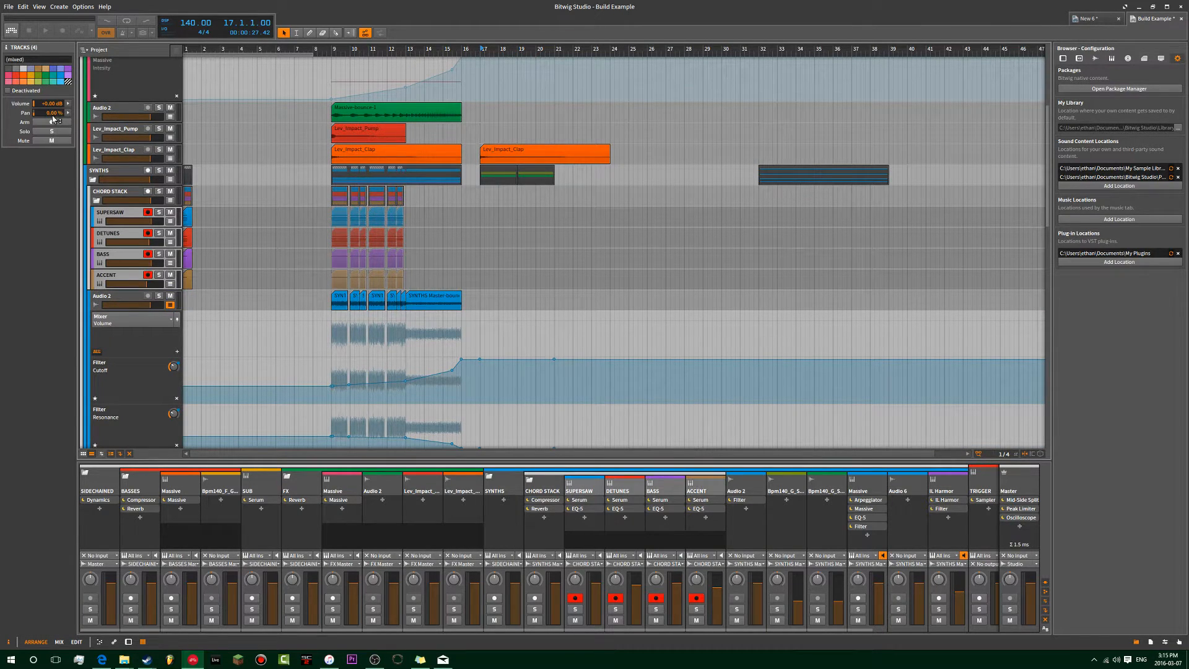
pyautogui.moveTo(41, 112)
pyautogui.mouseDown()
pyautogui.moveTo(40, 145)
pyautogui.moveTo(41, 103)
pyautogui.moveTo(41, 120)
pyautogui.mouseUp()
pyautogui.doubleClick(47, 104)
pyautogui.write('0')
pyautogui.press('Return')
# - Disarm the four selected chord tracks together and toggle their solo on and off
pyautogui.click(56, 123)
pyautogui.click(57, 124)
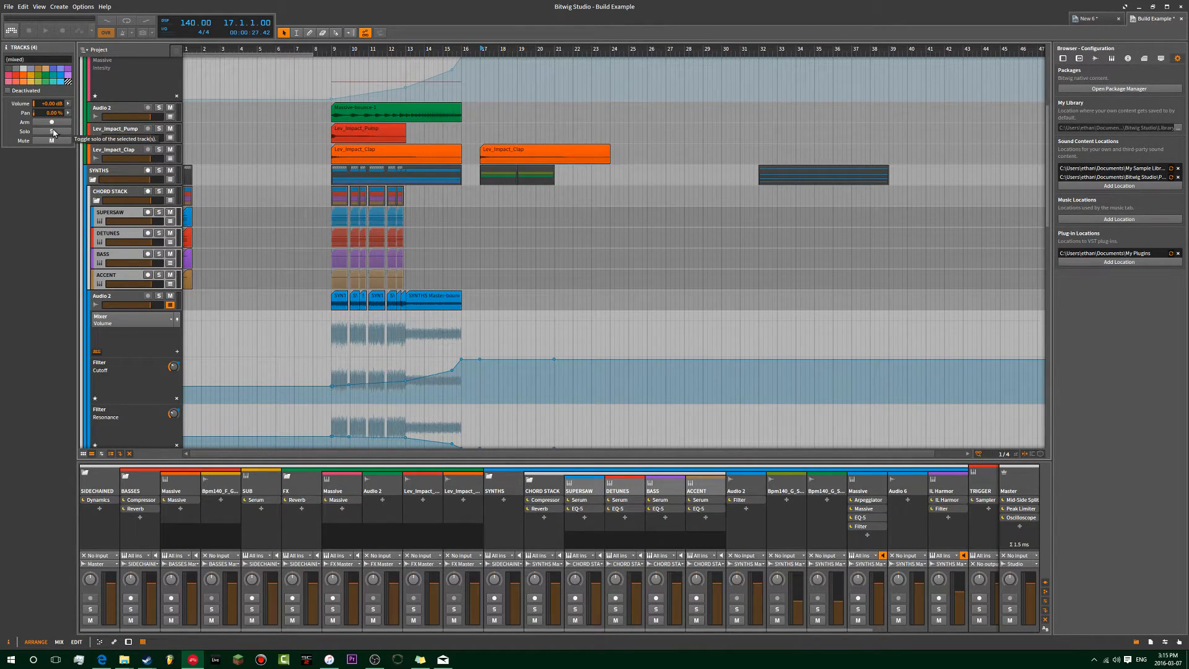
pyautogui.click(53, 132)
pyautogui.click(53, 132)
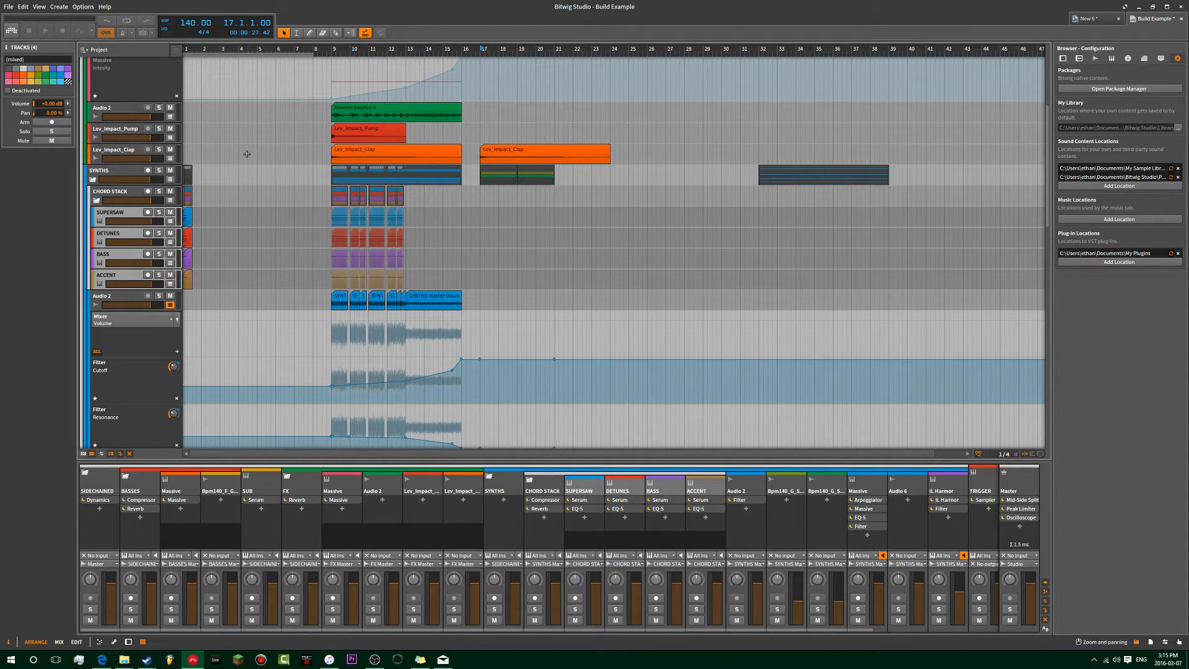
# - Try deactivating the four selected chord tracks all at once
pyautogui.click(8, 91)
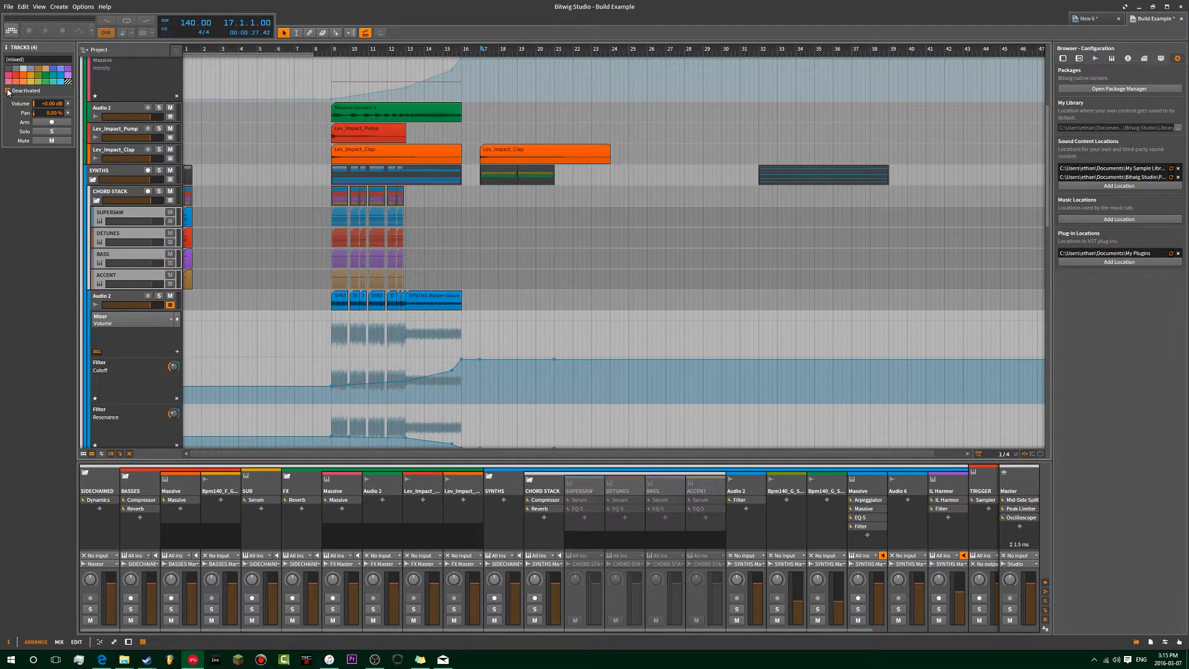
pyautogui.click(211, 111)
pyautogui.scroll(5, 239, 97)
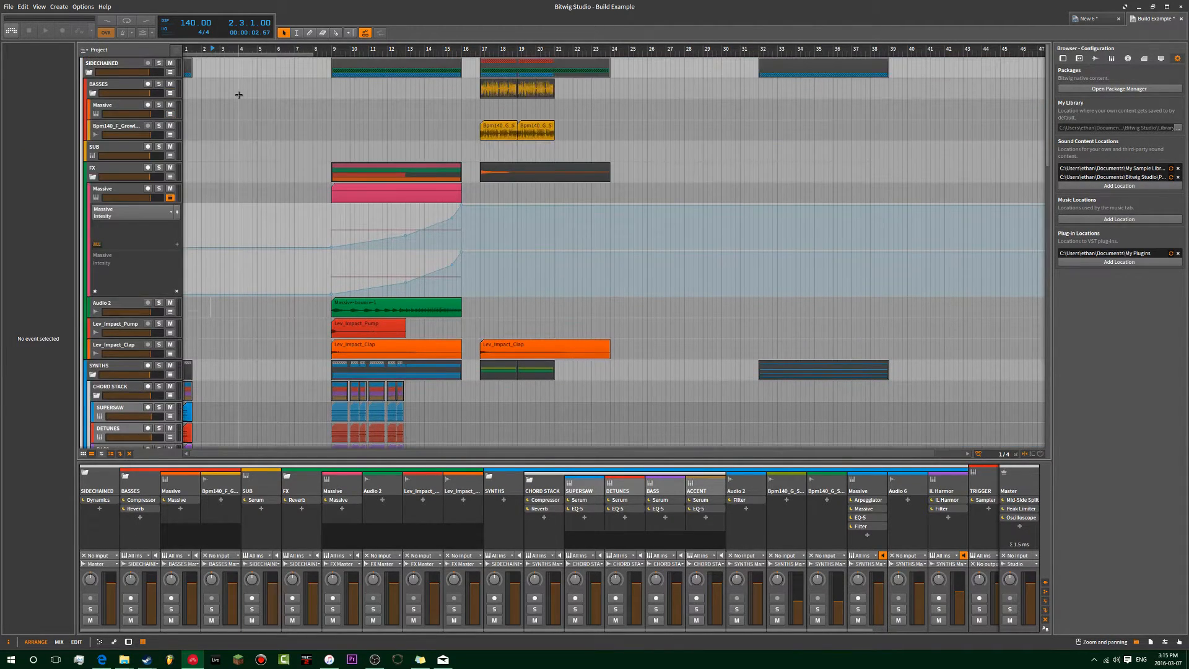
pyautogui.scroll(-5, 239, 95)
# - Switch to the New 6 project's arrangement and delete the GMS 1 clip from the TRIGGER track
pyautogui.click(1102, 24)
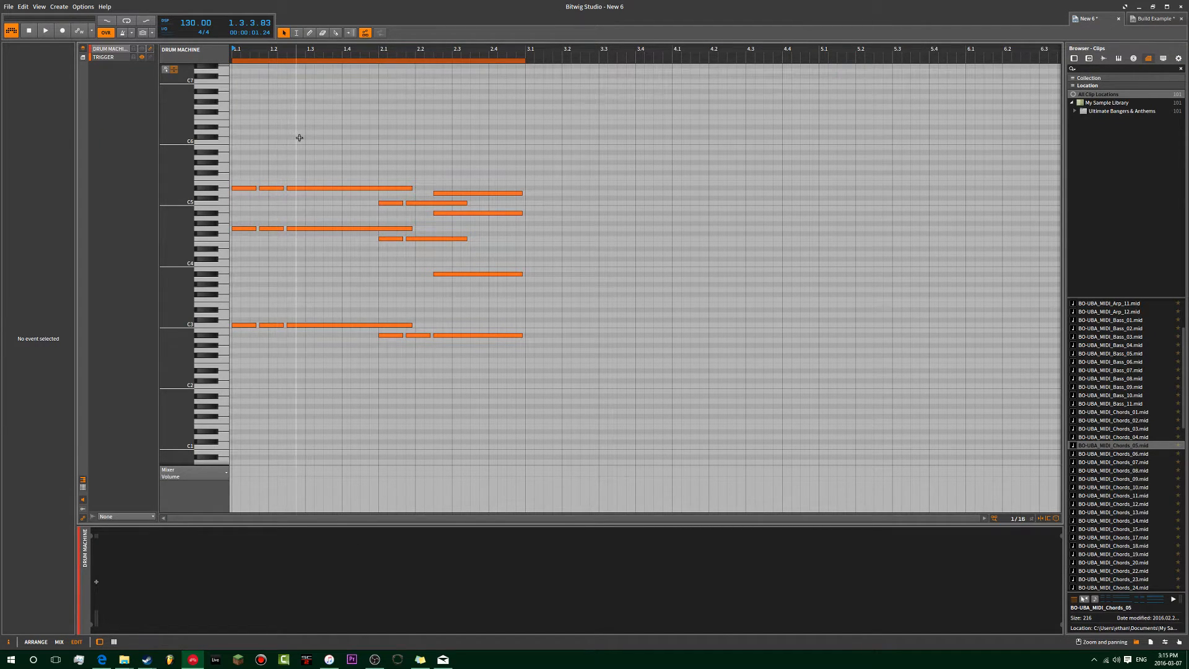
pyautogui.hotkey('alt', '1')
pyautogui.click(263, 114)
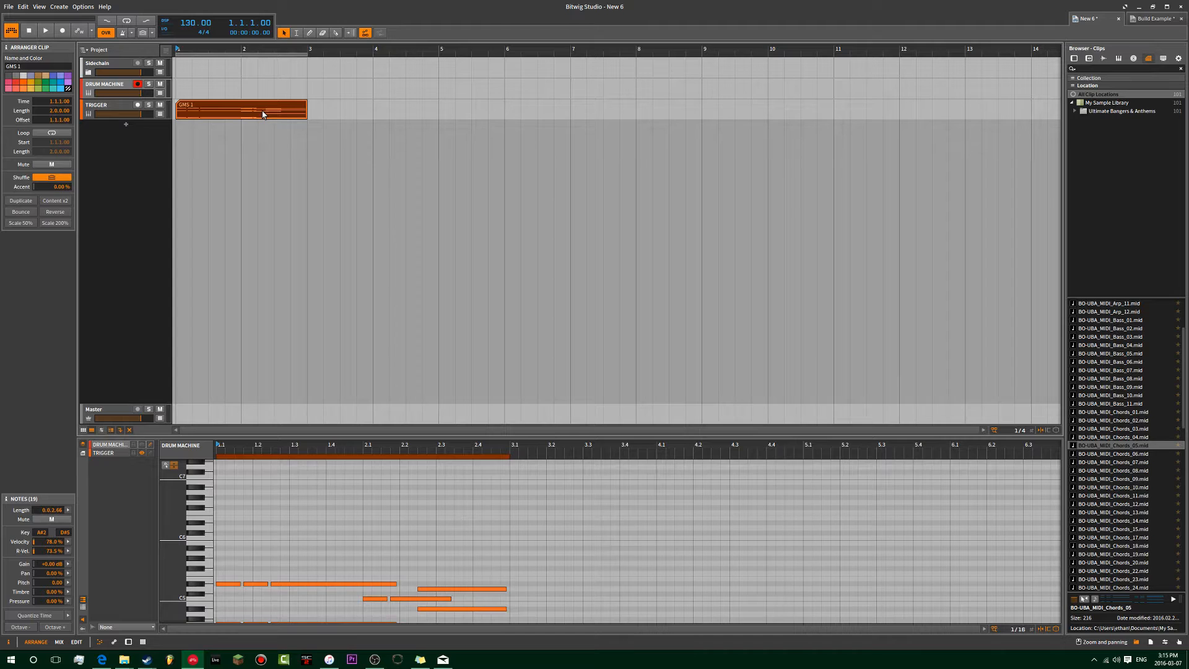
pyautogui.press('Delete')
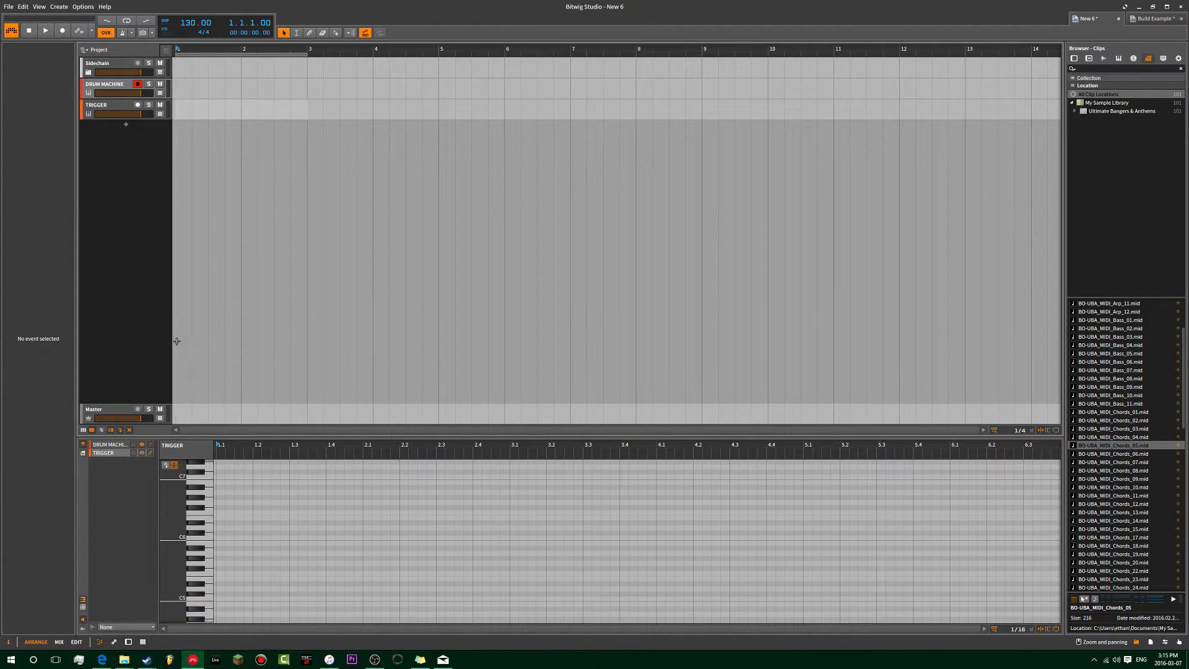
# - Look at the project in the Edit and Mix views and return to the Arrange view
pyautogui.click(75, 642)
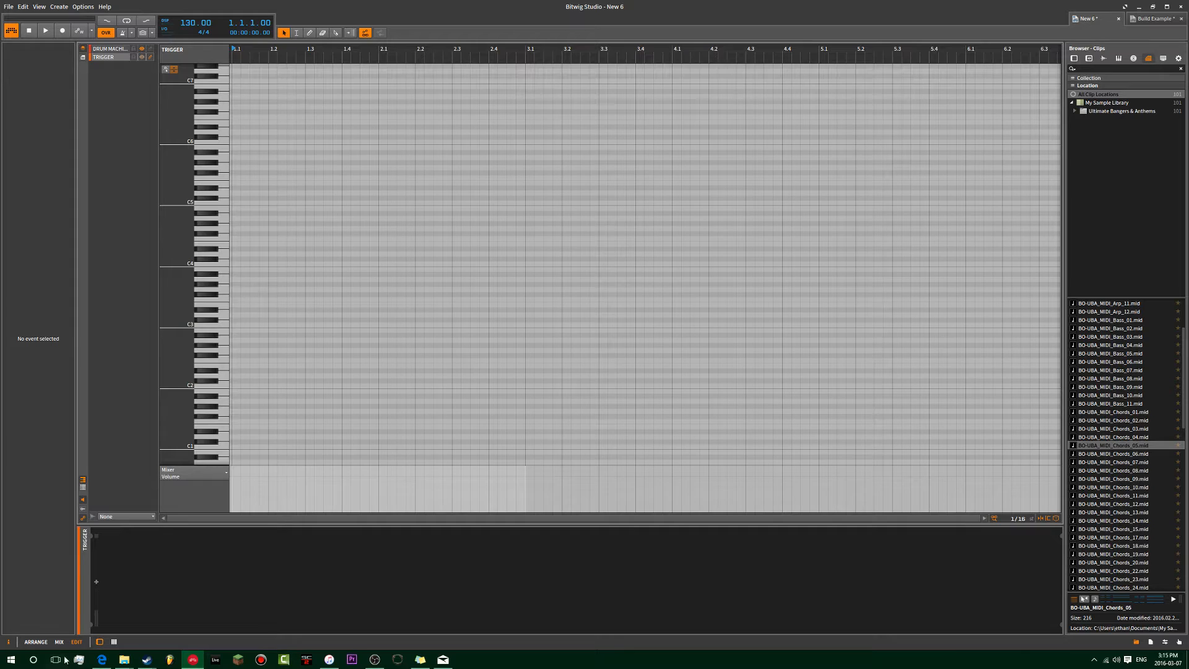
pyautogui.click(36, 642)
pyautogui.click(60, 642)
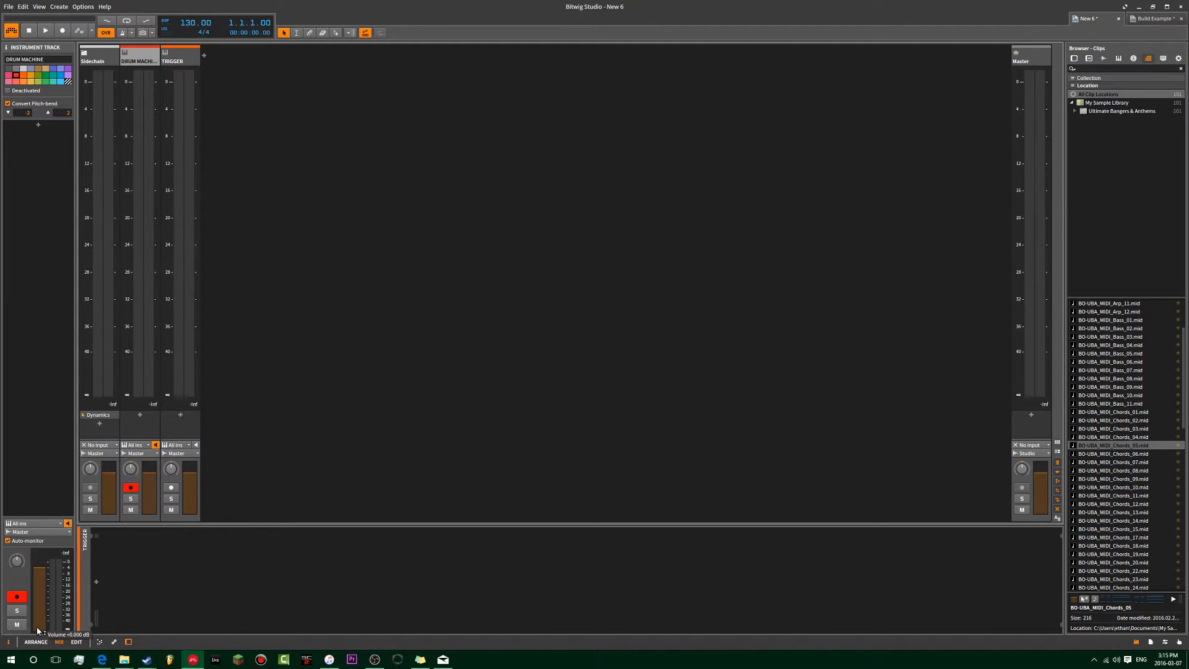
pyautogui.click(28, 642)
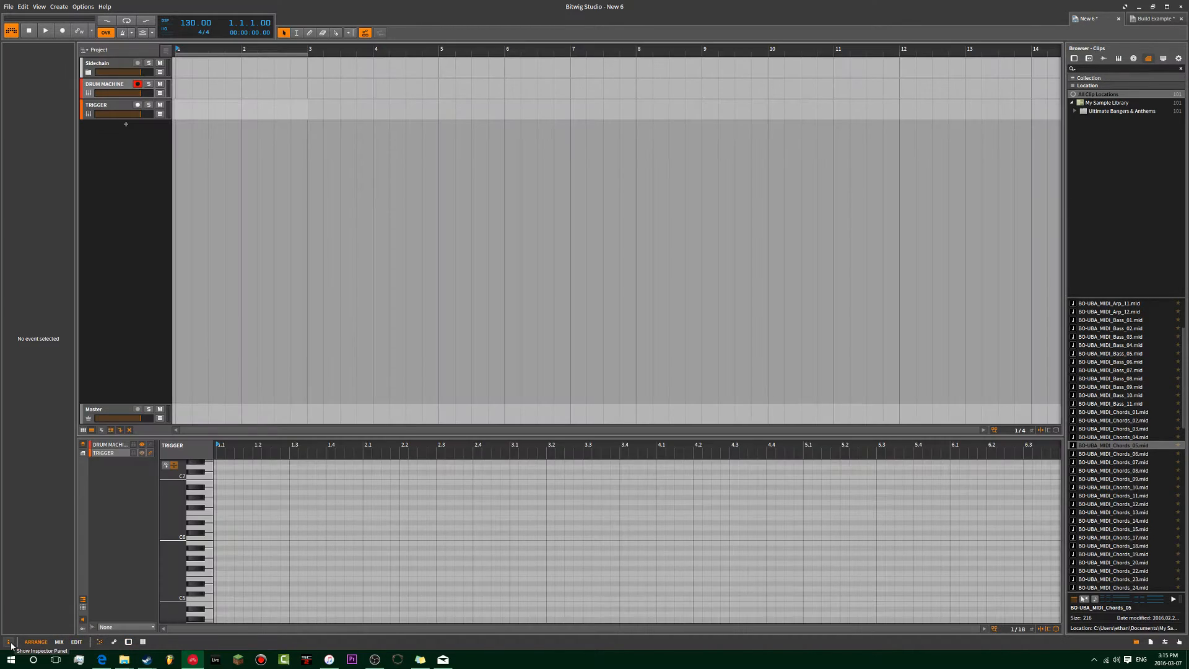
# - Bring up the project's mappings and set the map source priority to MIDI
pyautogui.click(1180, 644)
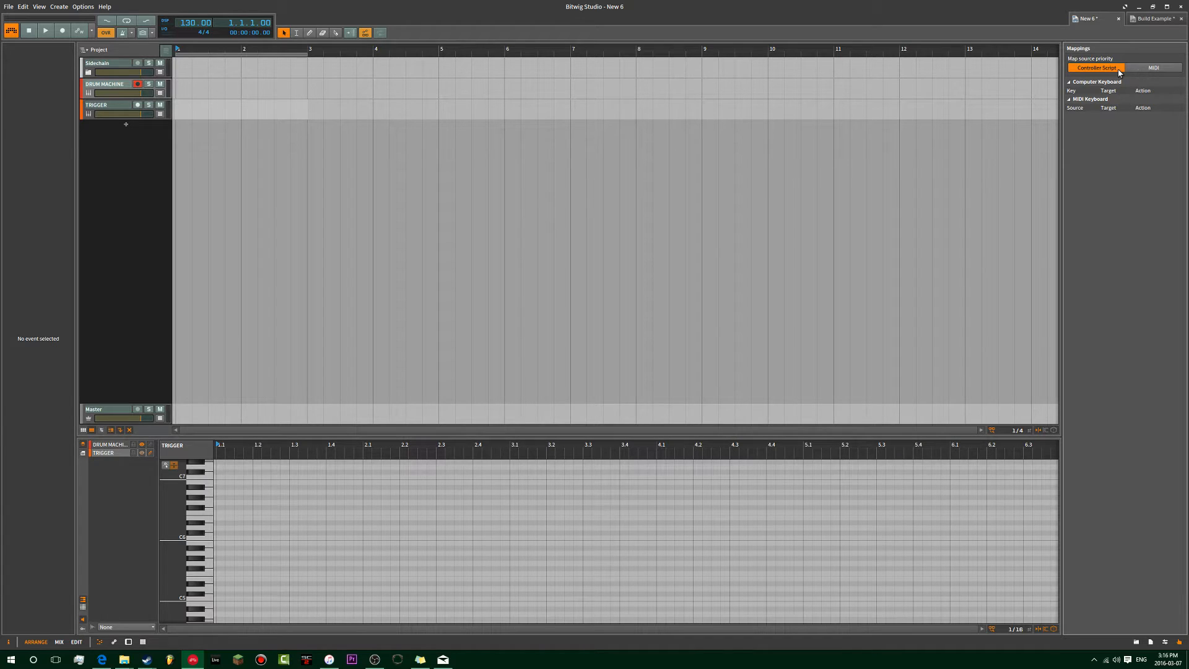
pyautogui.click(1144, 70)
# - Try mapping the TRIGGER track's volume to a MIDI controller and remove the mappings
pyautogui.click(140, 116)
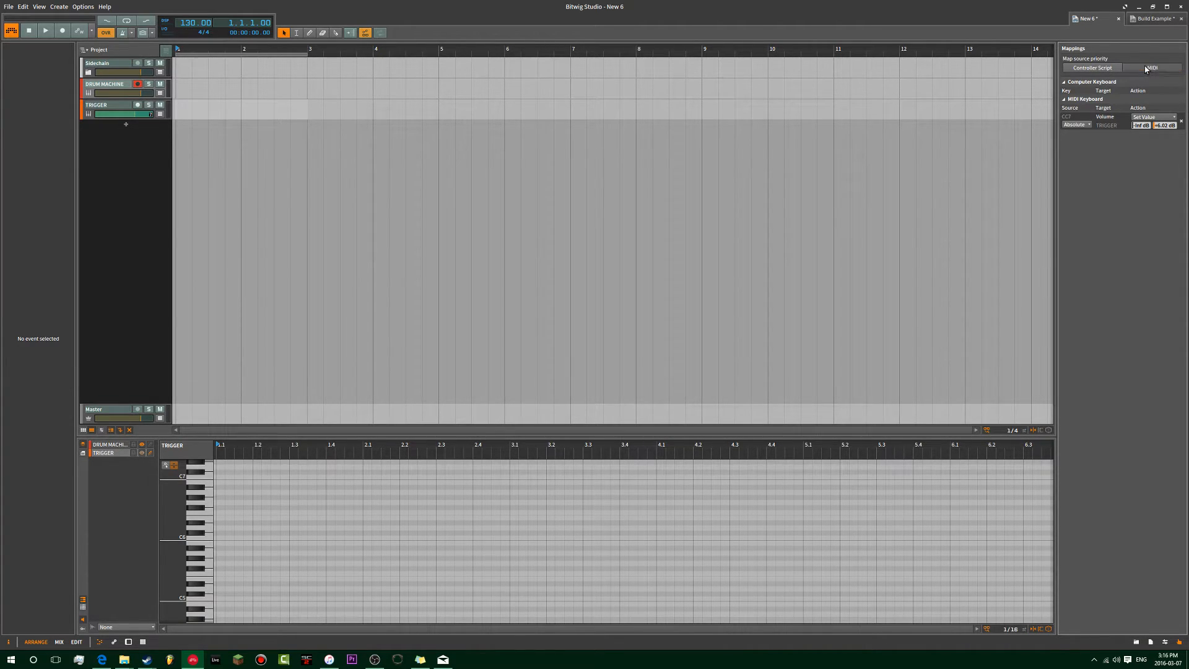
pyautogui.click(134, 116)
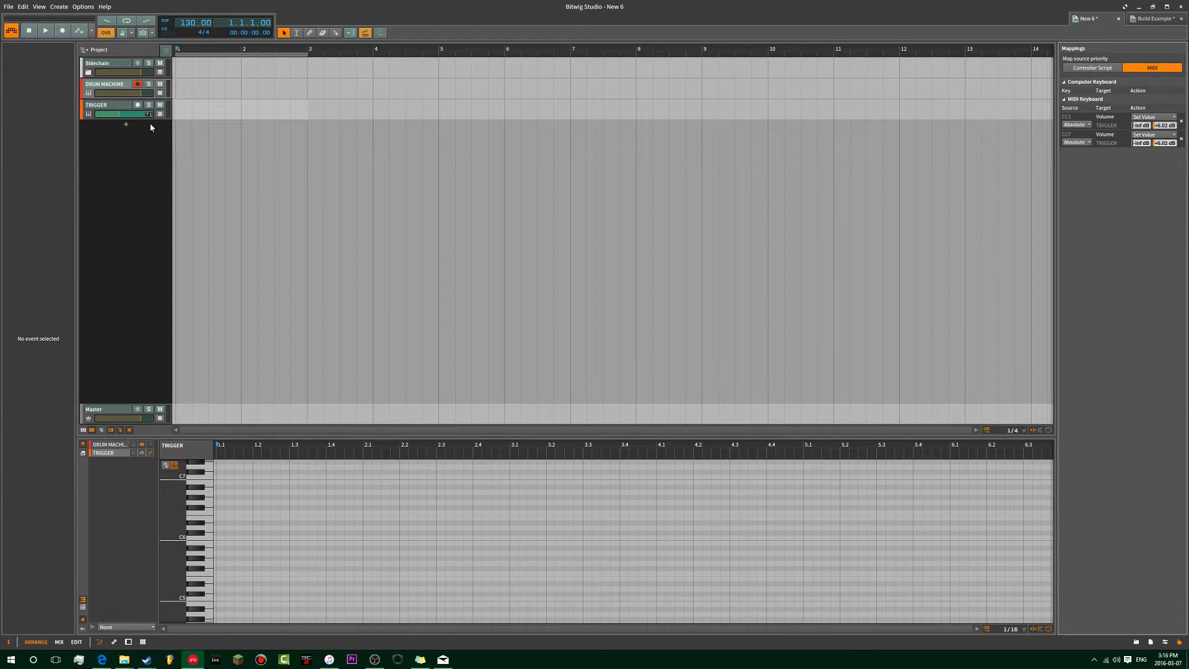
pyautogui.rightClick(139, 117)
pyautogui.click(152, 139)
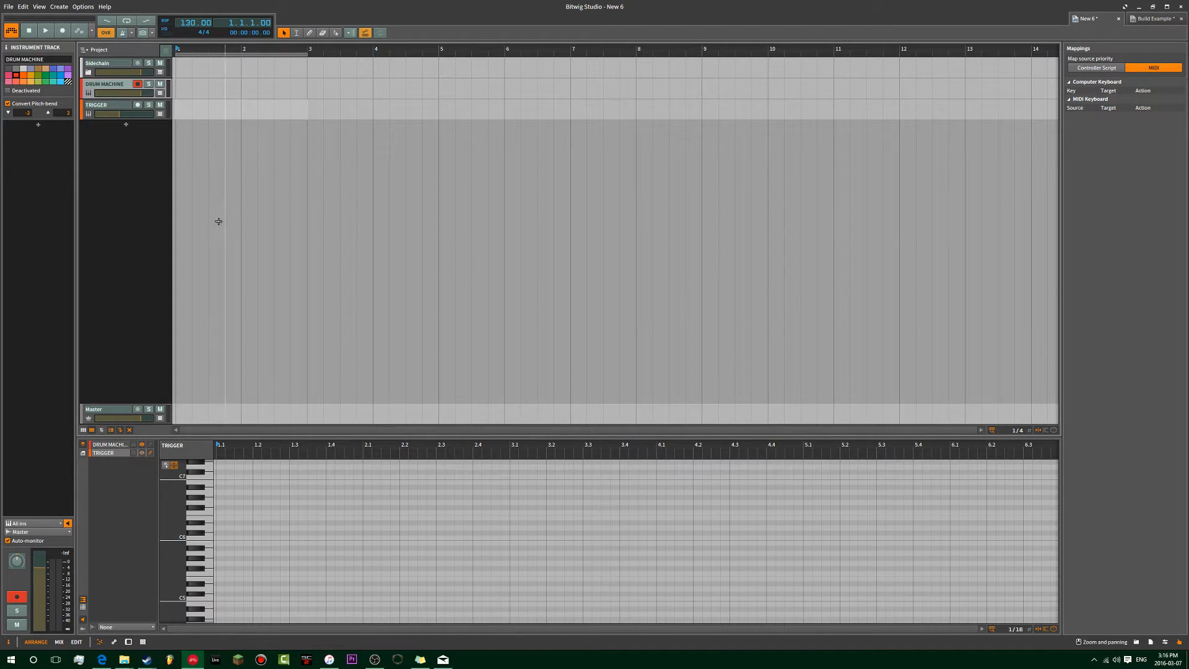
# - Look over the content browser, the mappings, the studio I/O settings and the project details in turn
pyautogui.click(1132, 644)
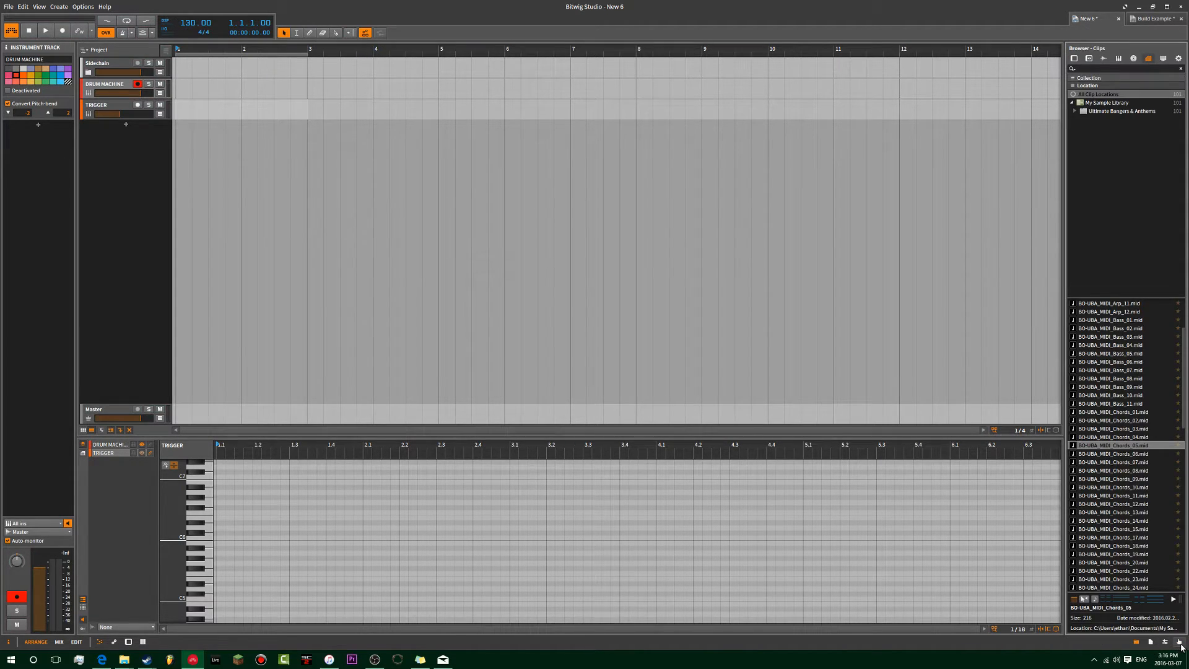
pyautogui.click(1179, 643)
pyautogui.click(1166, 643)
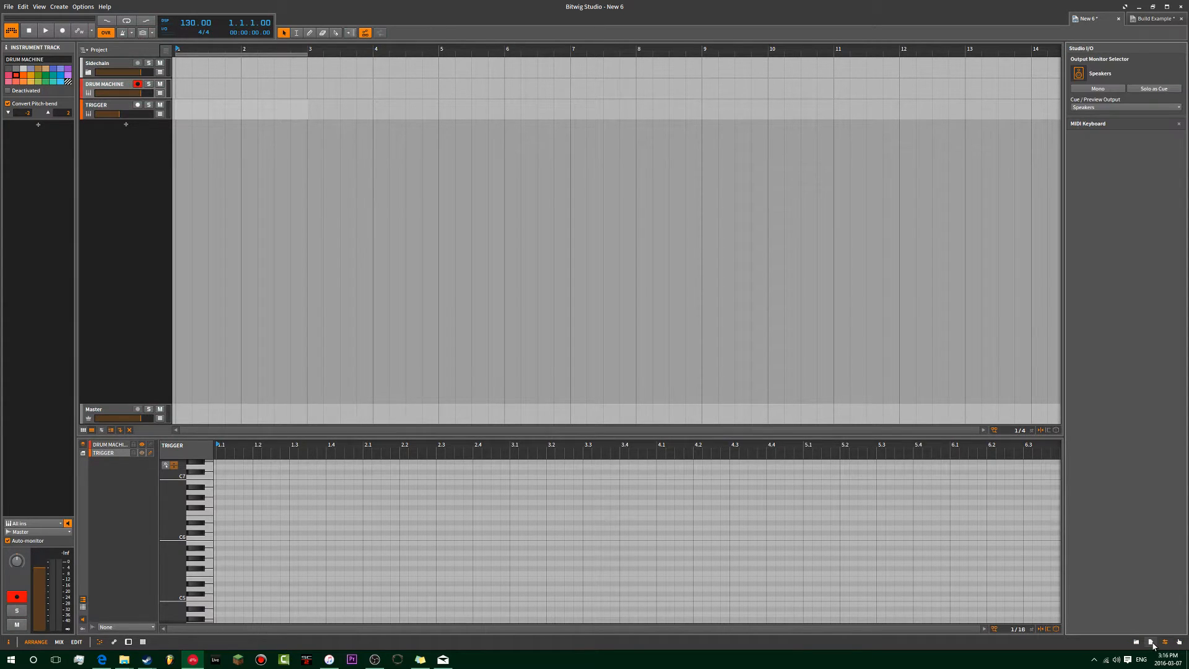
pyautogui.click(1151, 643)
pyautogui.click(1135, 644)
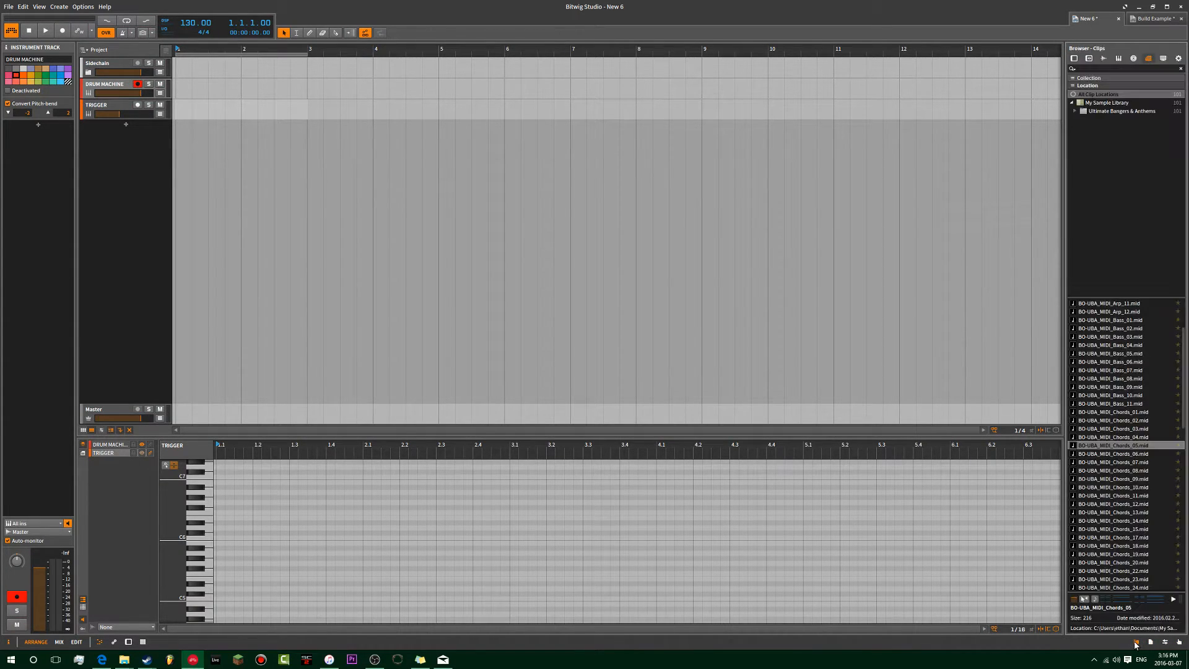
pyautogui.click(1138, 643)
# - Examine the project's info fields, used files and used plug-ins, including the version conflict and missing filters
pyautogui.click(1150, 643)
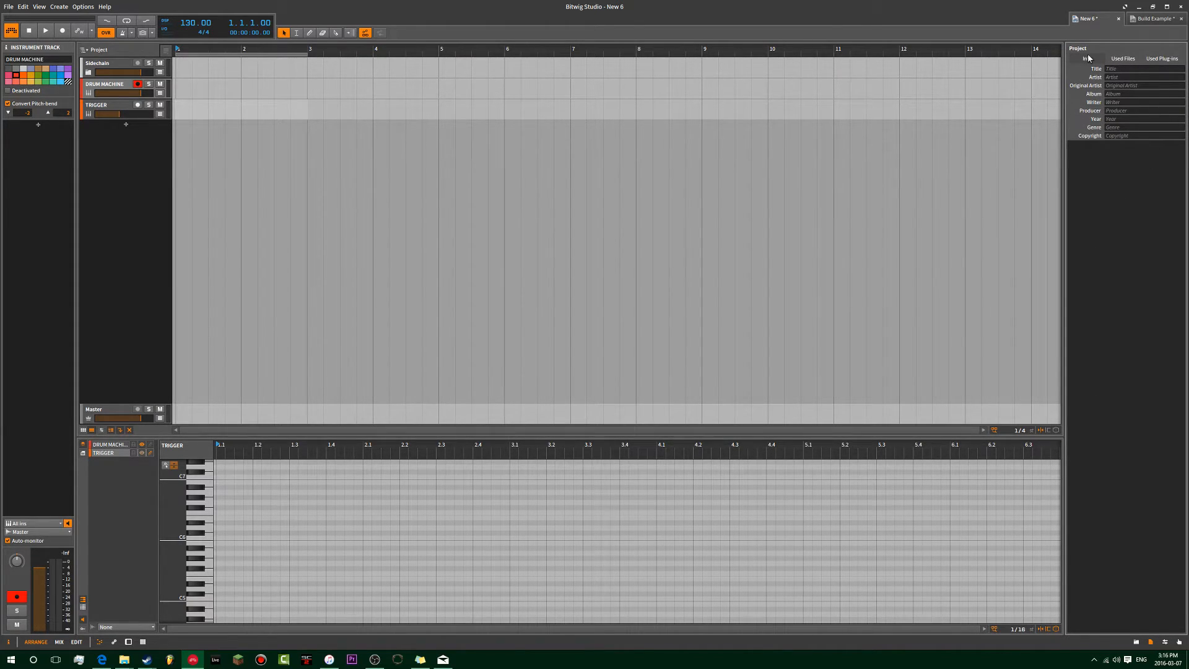
pyautogui.click(1122, 59)
pyautogui.click(1164, 60)
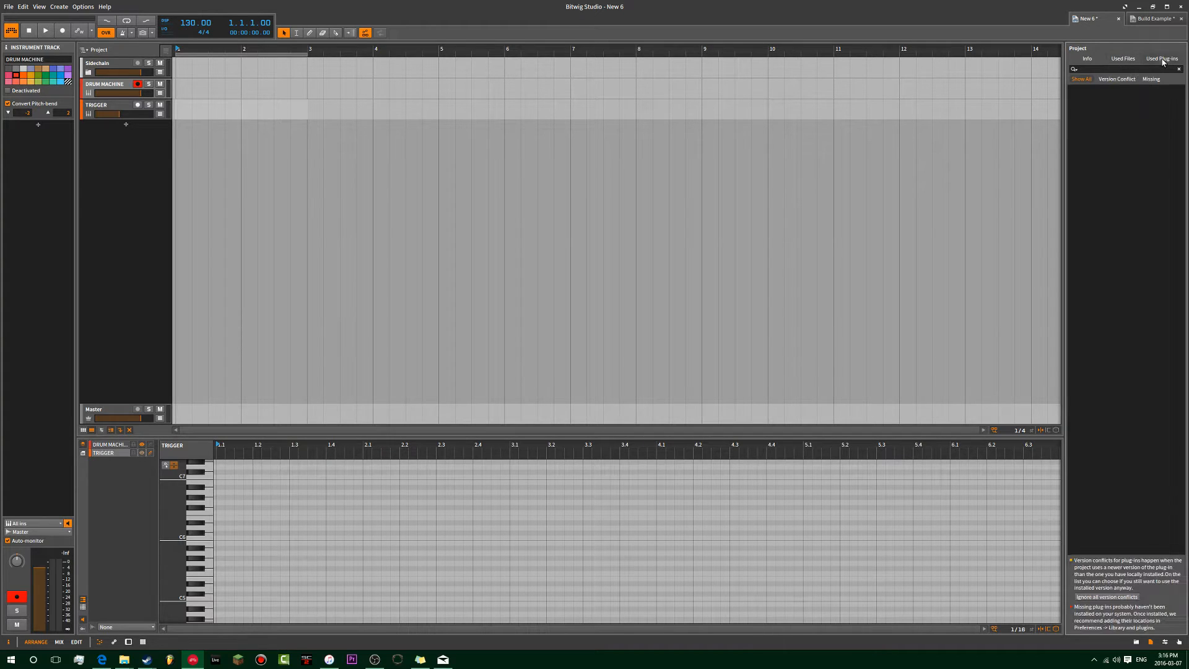
pyautogui.click(1133, 60)
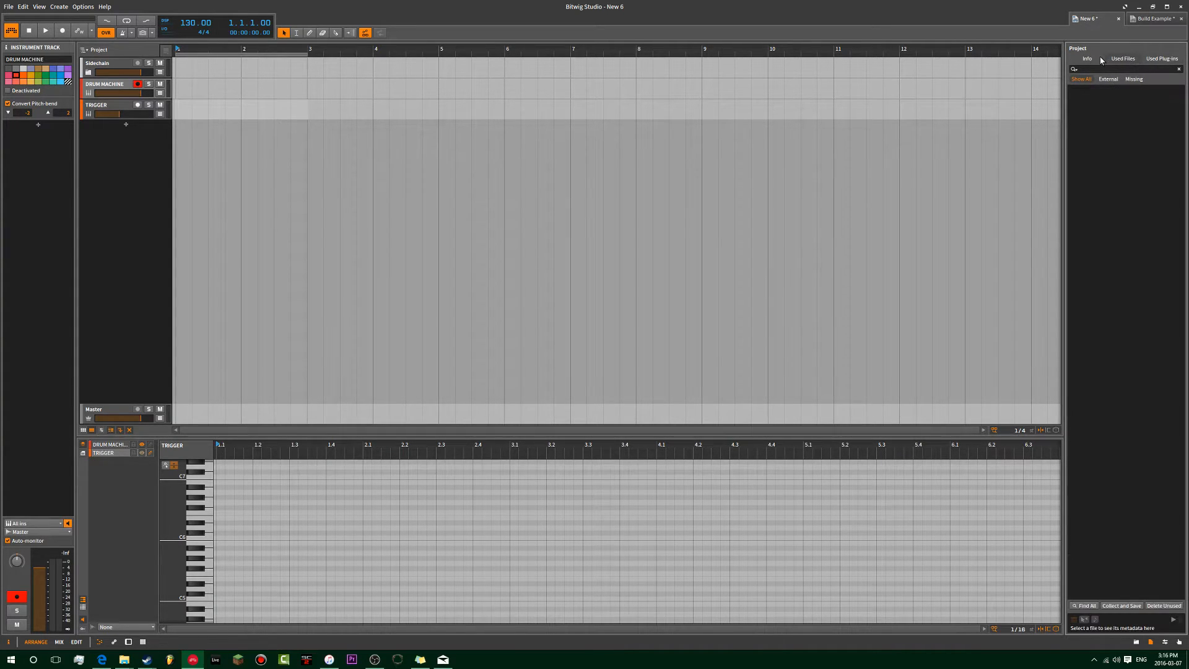
pyautogui.click(1156, 58)
pyautogui.click(1116, 79)
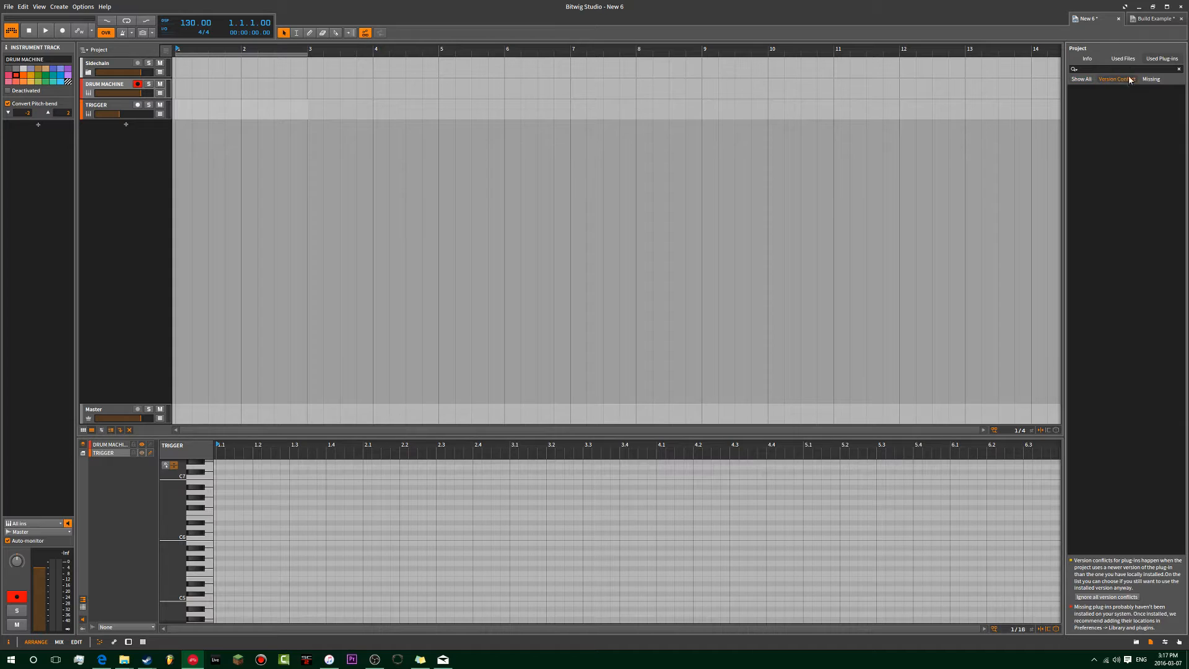
pyautogui.click(1151, 78)
pyautogui.click(1087, 59)
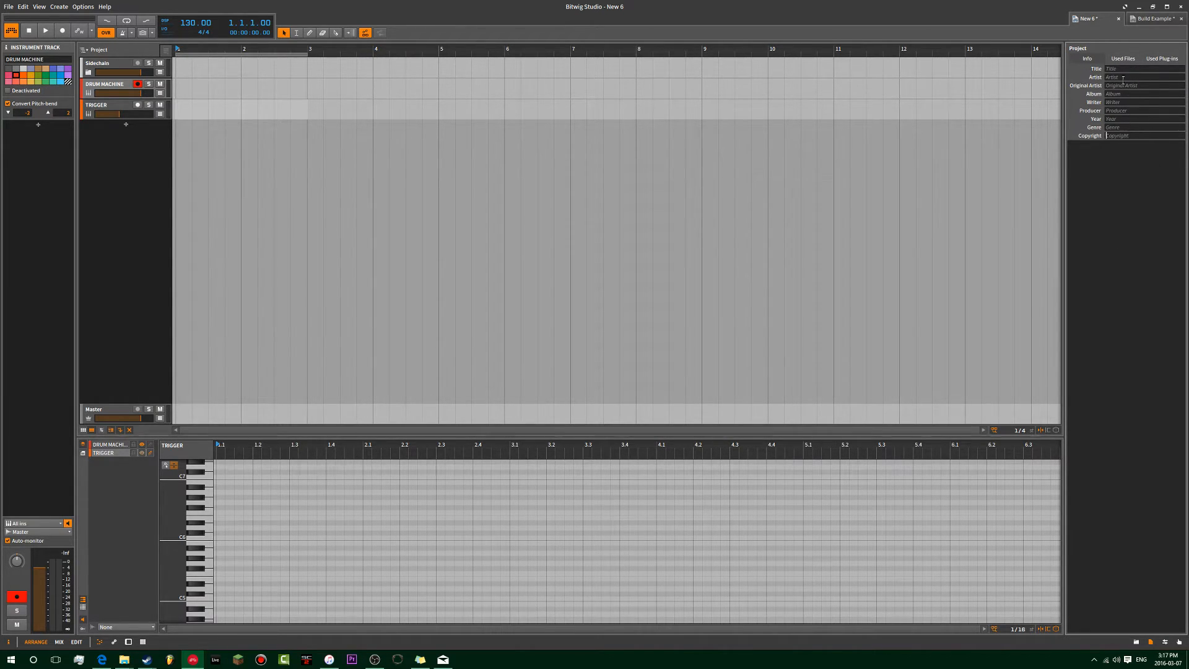
# - Check the studio I/O settings and go through every browser category from devices to configuration, finishing on devices
pyautogui.click(1163, 642)
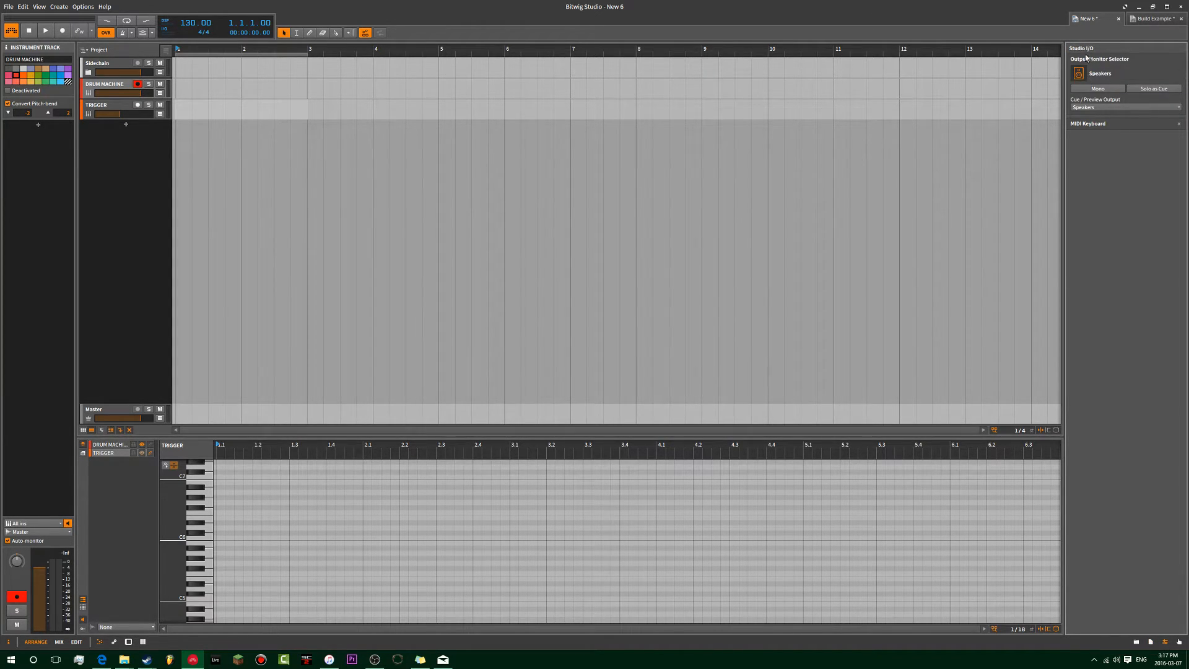
pyautogui.click(1136, 642)
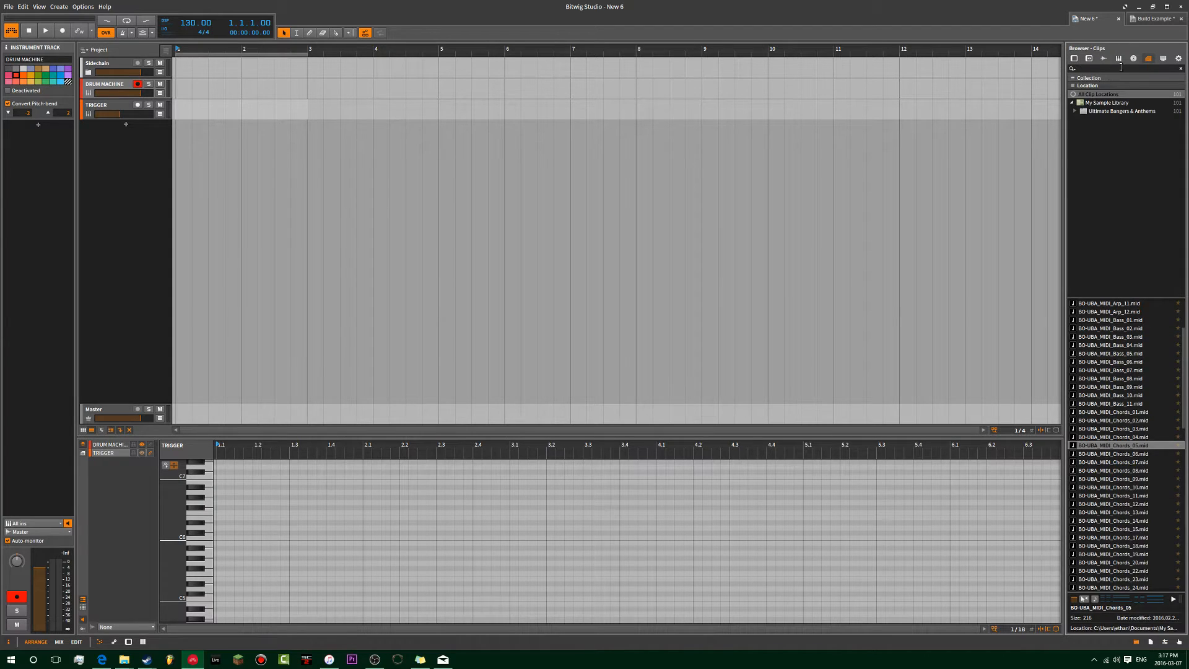
pyautogui.click(1075, 58)
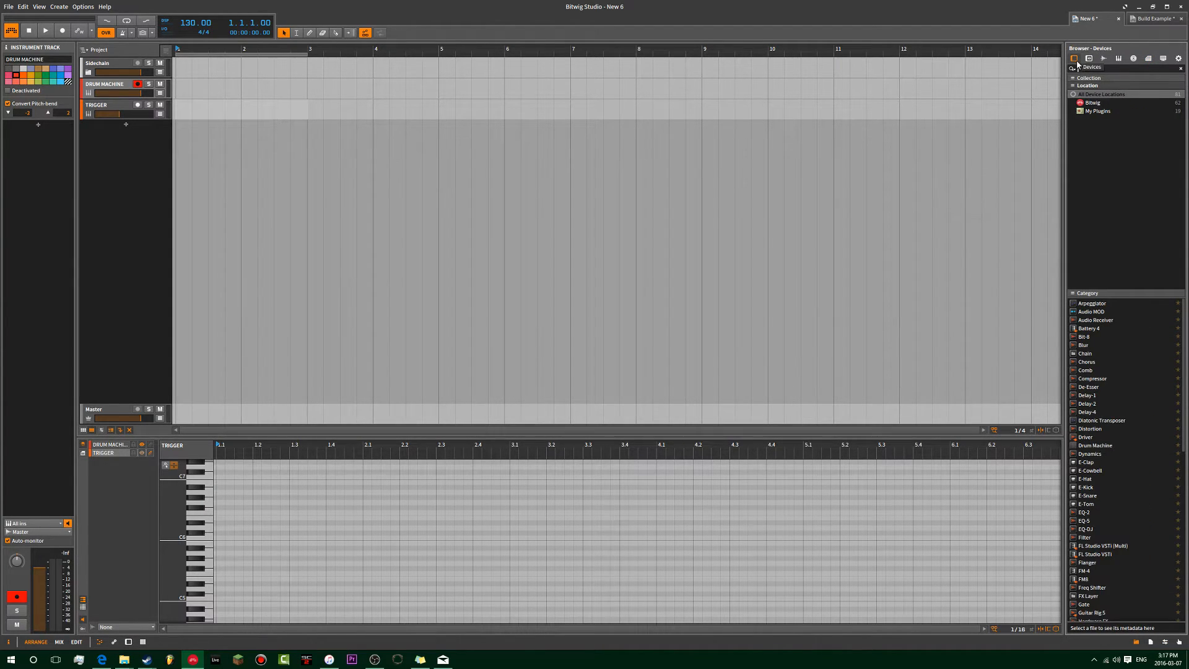
pyautogui.click(1088, 58)
pyautogui.click(1104, 58)
pyautogui.click(1119, 58)
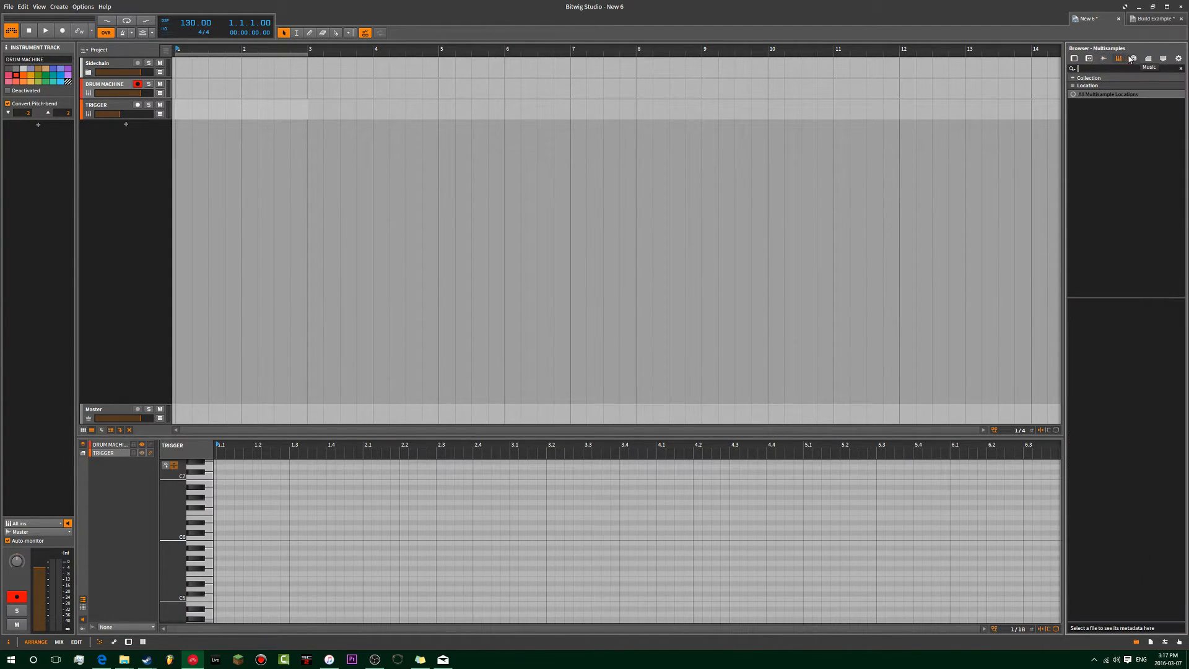
pyautogui.click(1133, 58)
pyautogui.click(1148, 58)
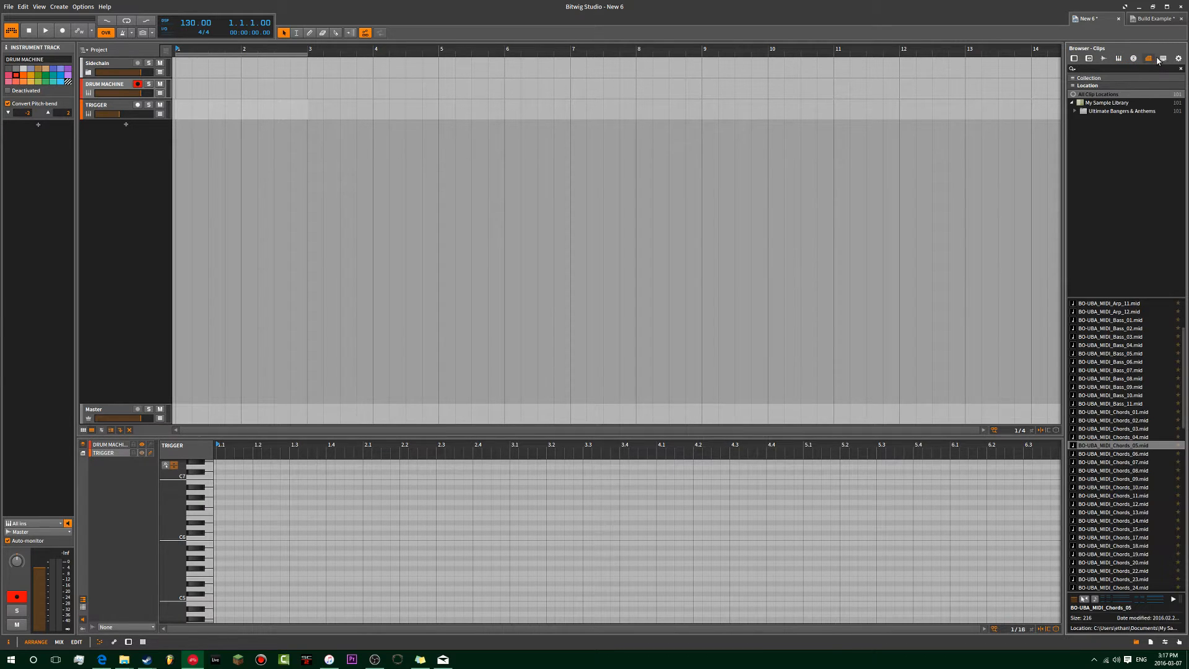
pyautogui.click(1163, 59)
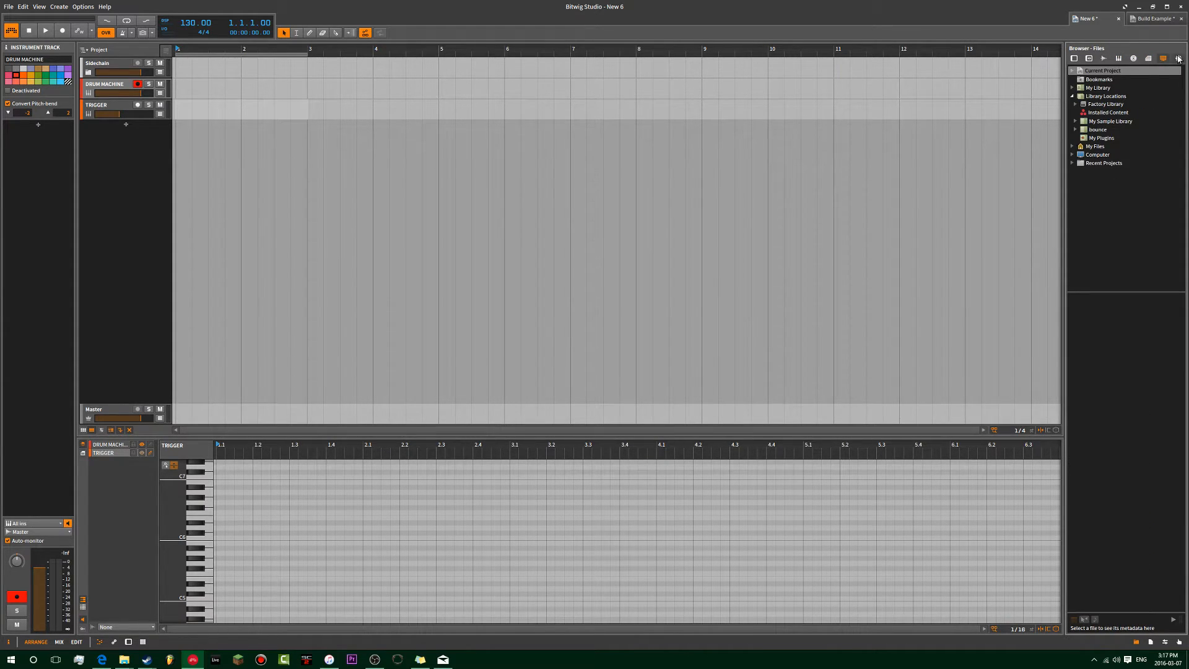
pyautogui.click(1178, 58)
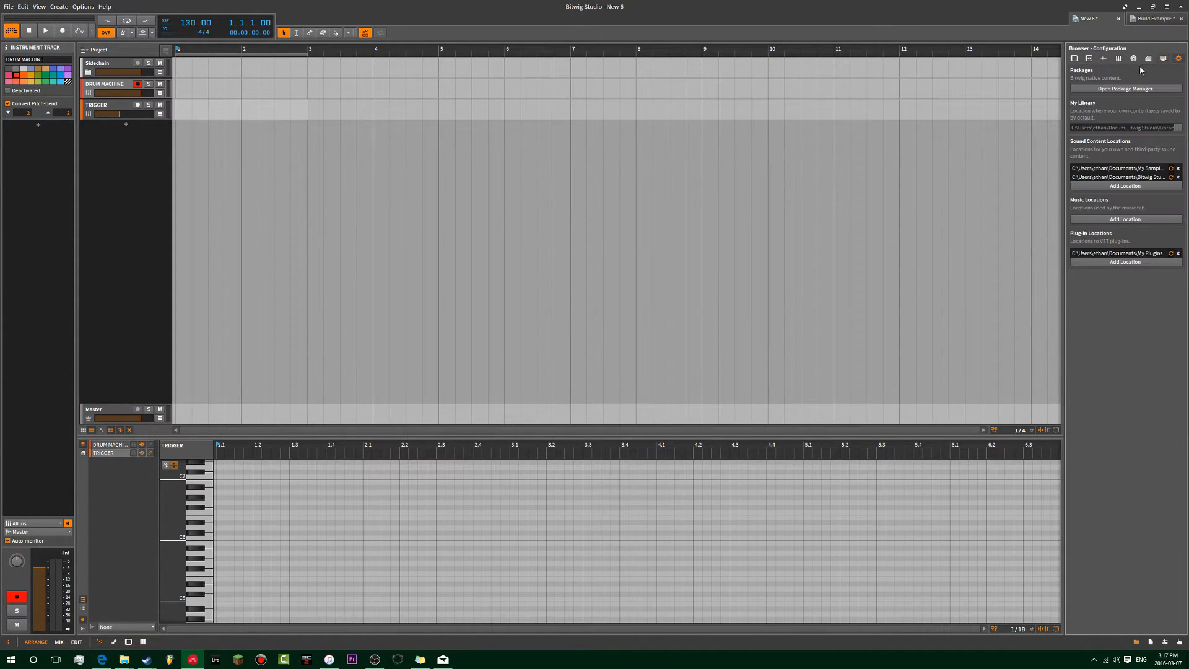
pyautogui.click(1074, 59)
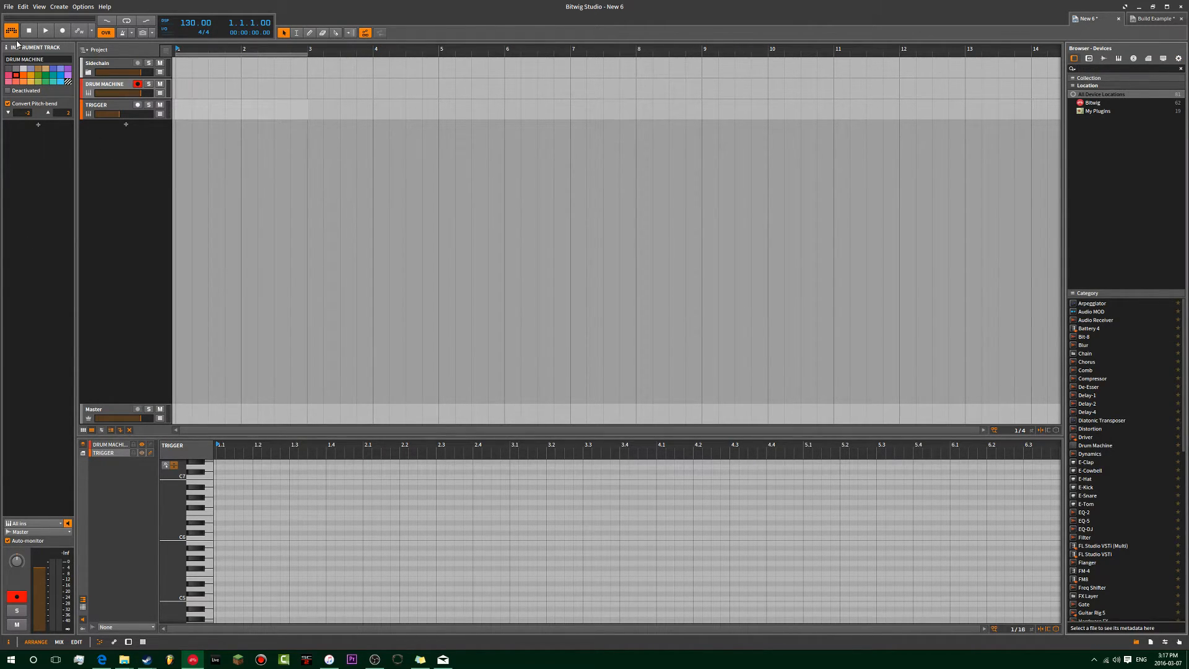
# - Show the DRUM MACHINE track's volume automation lane and create a two-bar clip on the track starting at bar 1
pyautogui.click(160, 93)
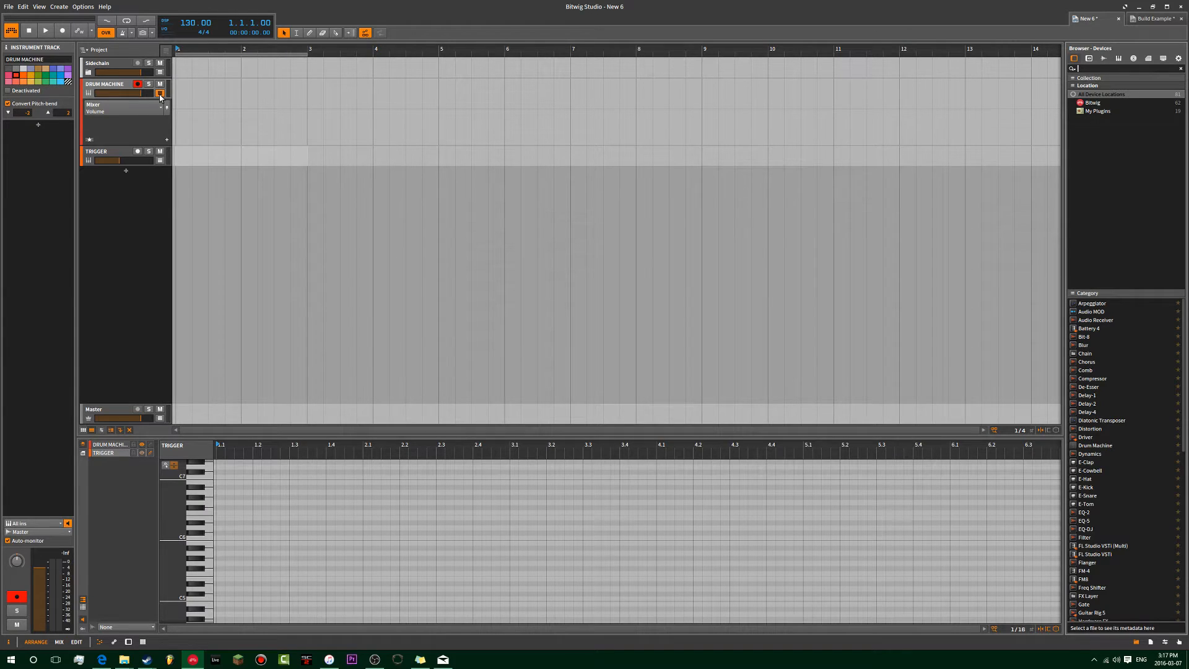
pyautogui.doubleClick(218, 93)
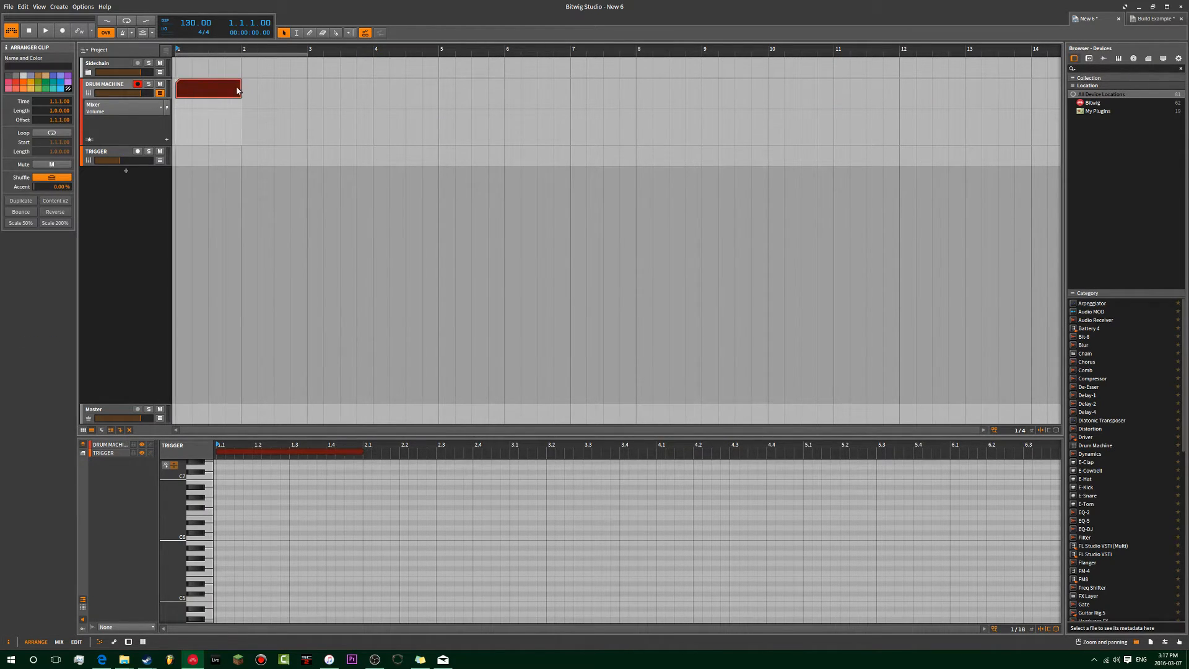
pyautogui.moveTo(241, 90); pyautogui.dragTo(307, 91)
pyautogui.click(176, 107)
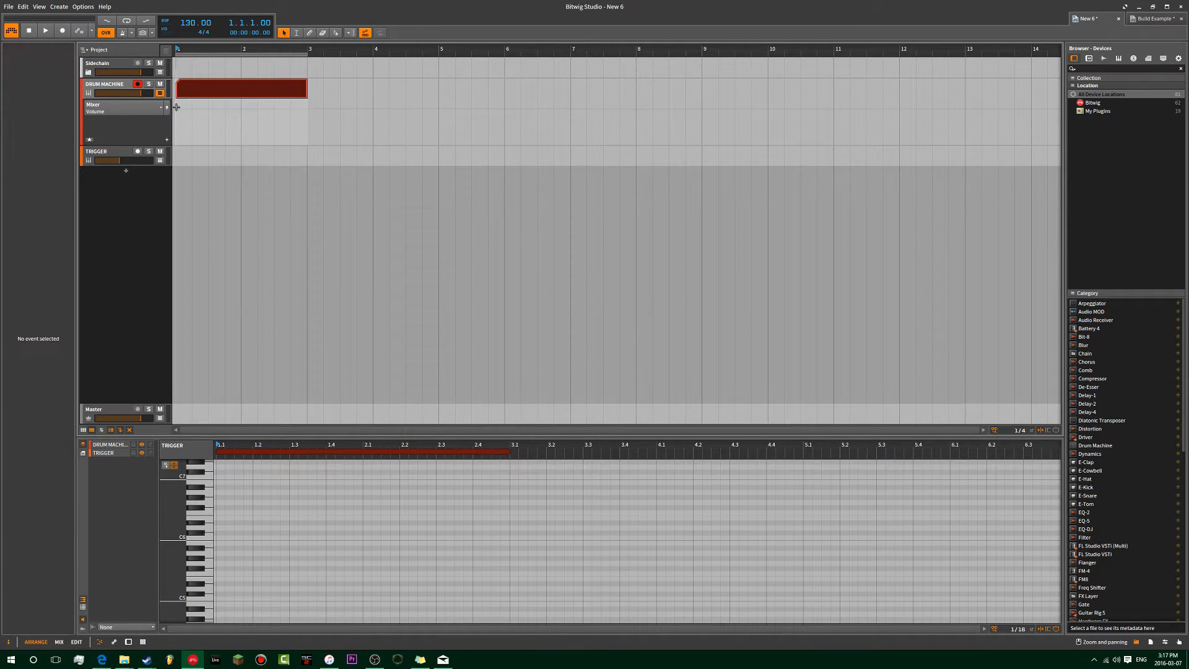
# - Shape the DRUM MACHINE volume automation with points at 1.1, a dip at 1.3, a peak at 2.2 and a drop at 3.1
pyautogui.click(176, 107)
pyautogui.click(208, 110)
pyautogui.moveTo(208, 108); pyautogui.dragTo(208, 121)
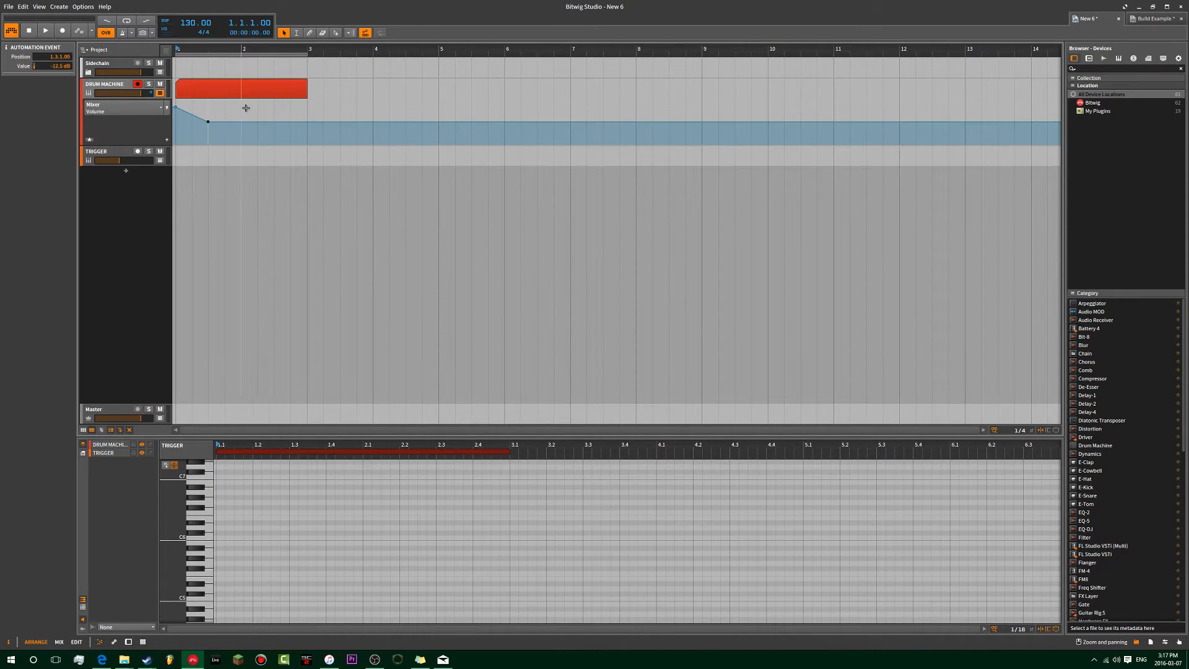
pyautogui.click(258, 107)
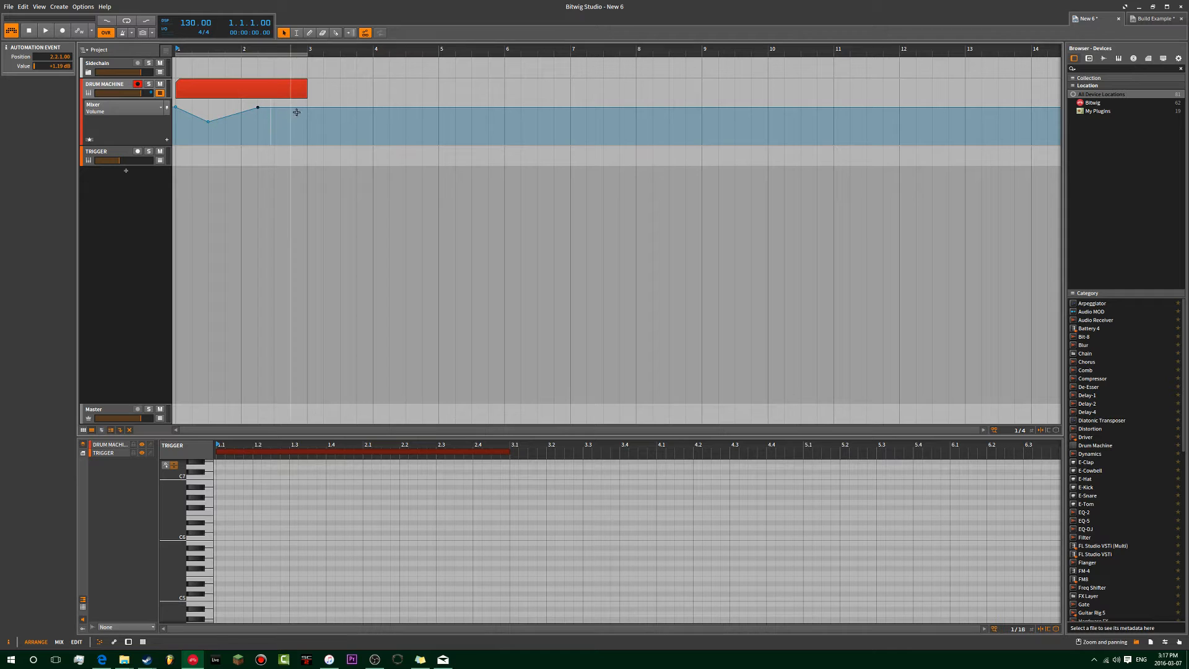
pyautogui.moveTo(322, 116); pyautogui.dragTo(323, 143)
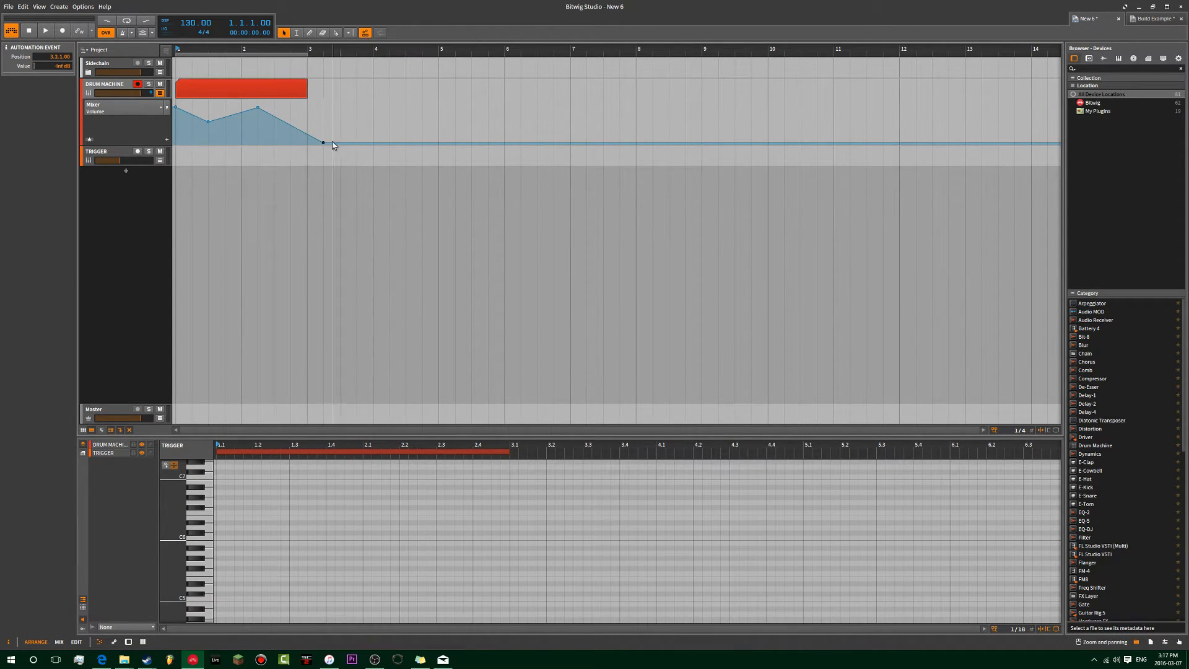
pyautogui.moveTo(323, 143)
pyautogui.mouseDown()
pyautogui.moveTo(290, 143)
pyautogui.moveTo(307, 142)
pyautogui.mouseUp()
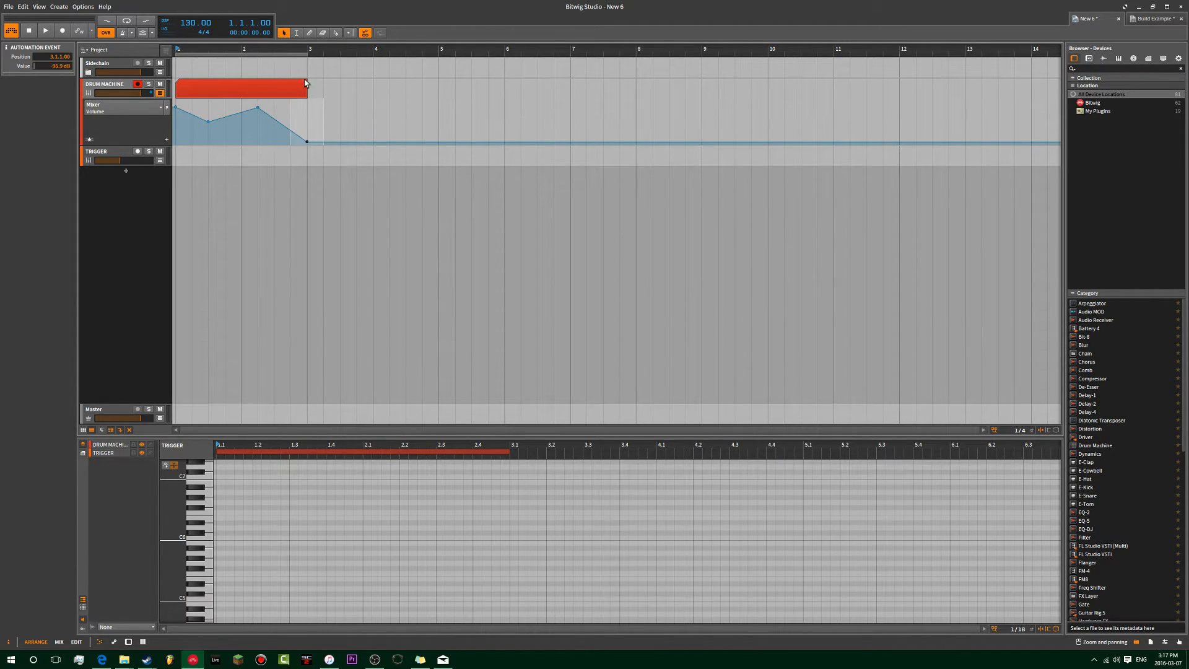
# - Extend the volume automation past the clip with a high point at 3.3 and further points through about 4.3
pyautogui.doubleClick(344, 115)
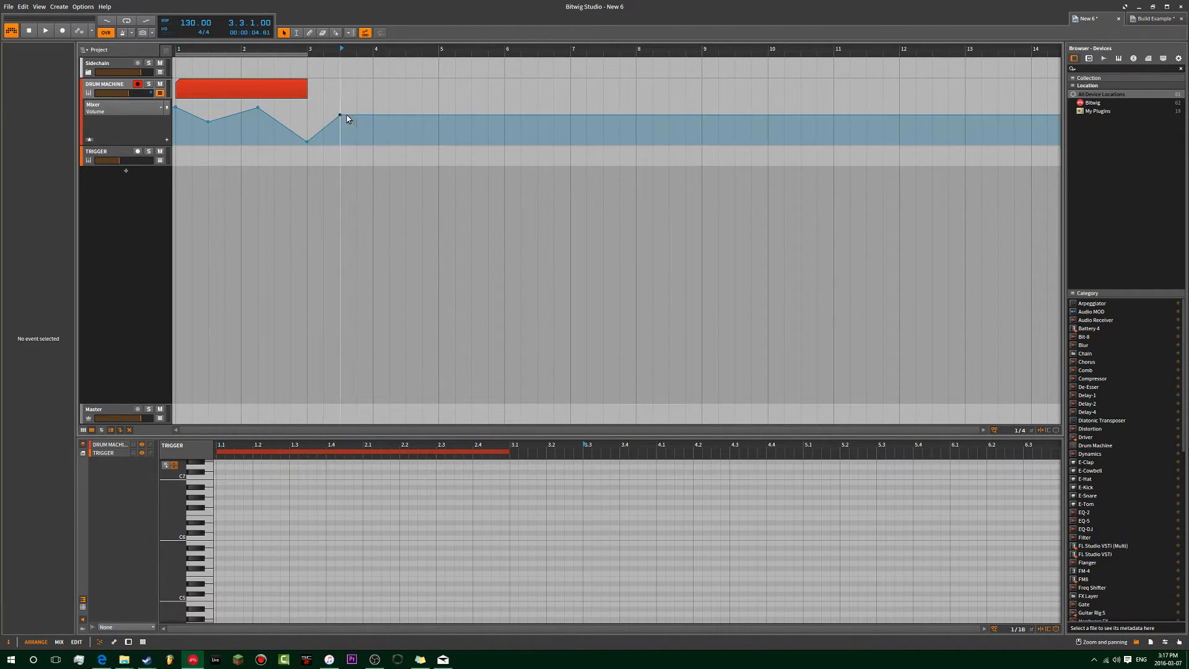
pyautogui.doubleClick(377, 97)
pyautogui.doubleClick(409, 133)
# - Try moving the clip along the timeline with its volume automation following, and return it to bar 1
pyautogui.click(399, 84)
pyautogui.moveTo(399, 81); pyautogui.dragTo(251, 84)
pyautogui.moveTo(454, 111); pyautogui.dragTo(252, 118)
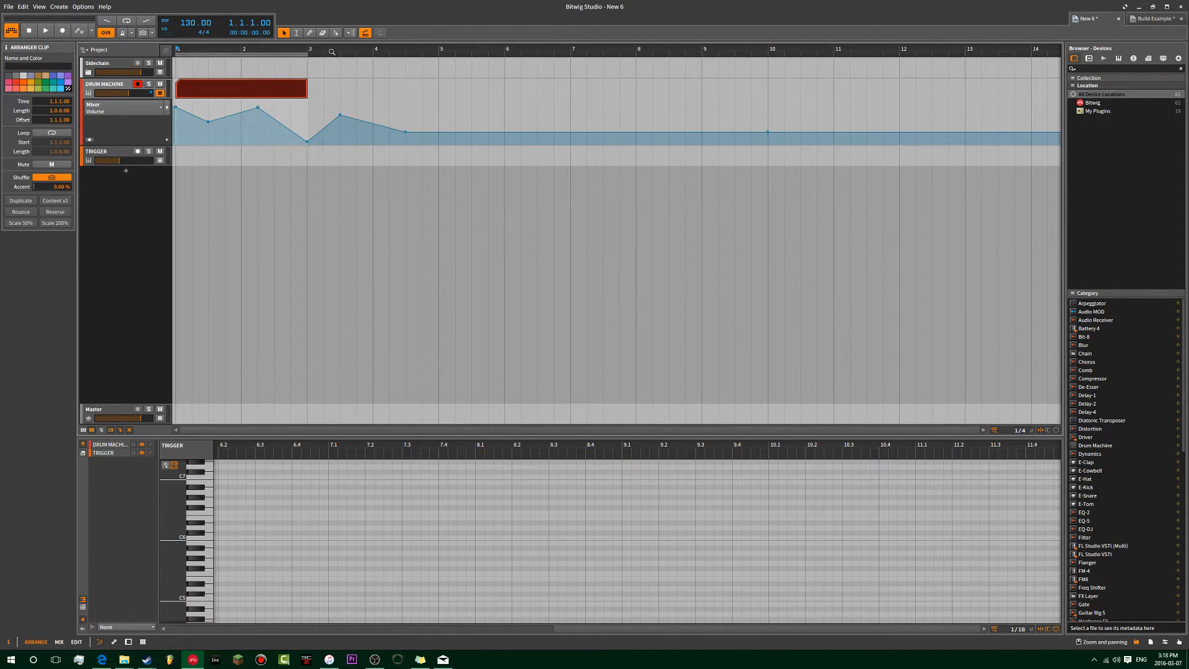
# - Turn off automation follow, move the clip alone to about bar 6.3, and undo the move
pyautogui.click(365, 32)
pyautogui.moveTo(214, 87)
pyautogui.mouseDown()
pyautogui.moveTo(682, 94)
pyautogui.moveTo(219, 99)
pyautogui.mouseUp()
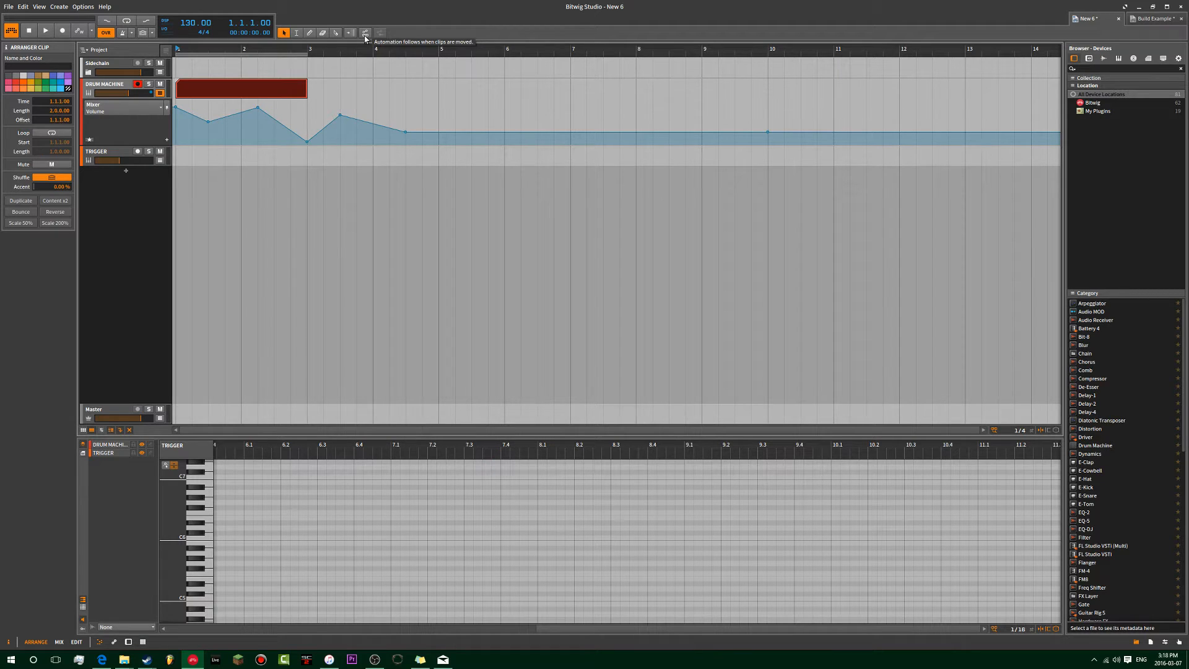
pyautogui.moveTo(266, 95); pyautogui.dragTo(622, 86)
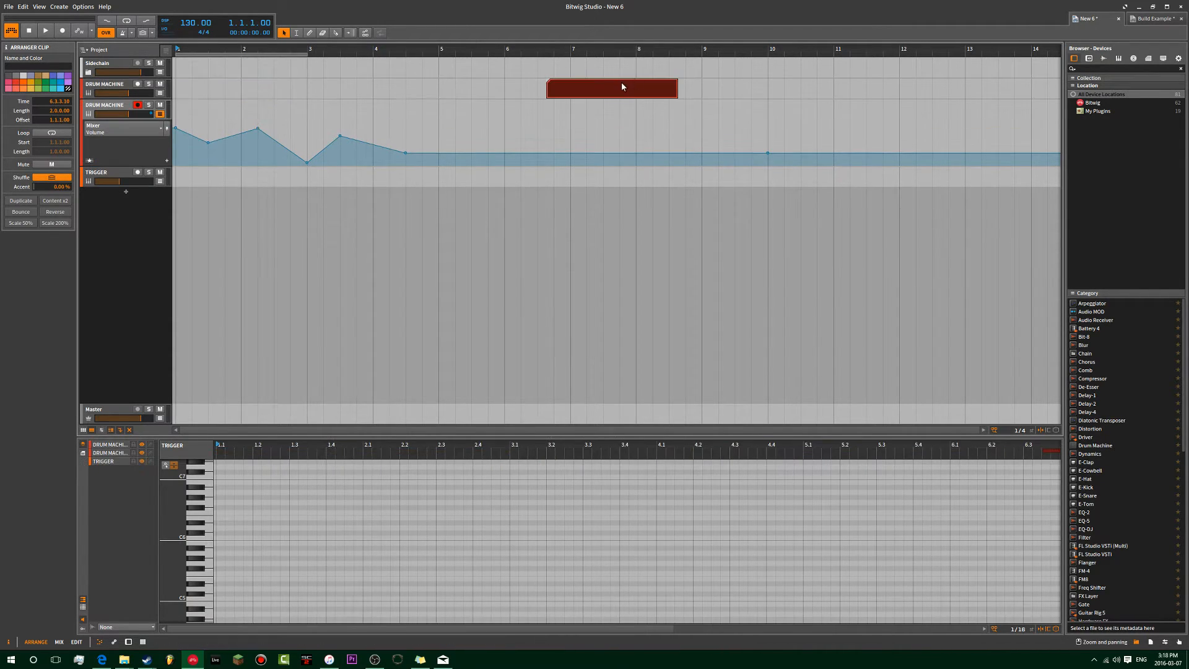
pyautogui.hotkey('ctrl', 'z')
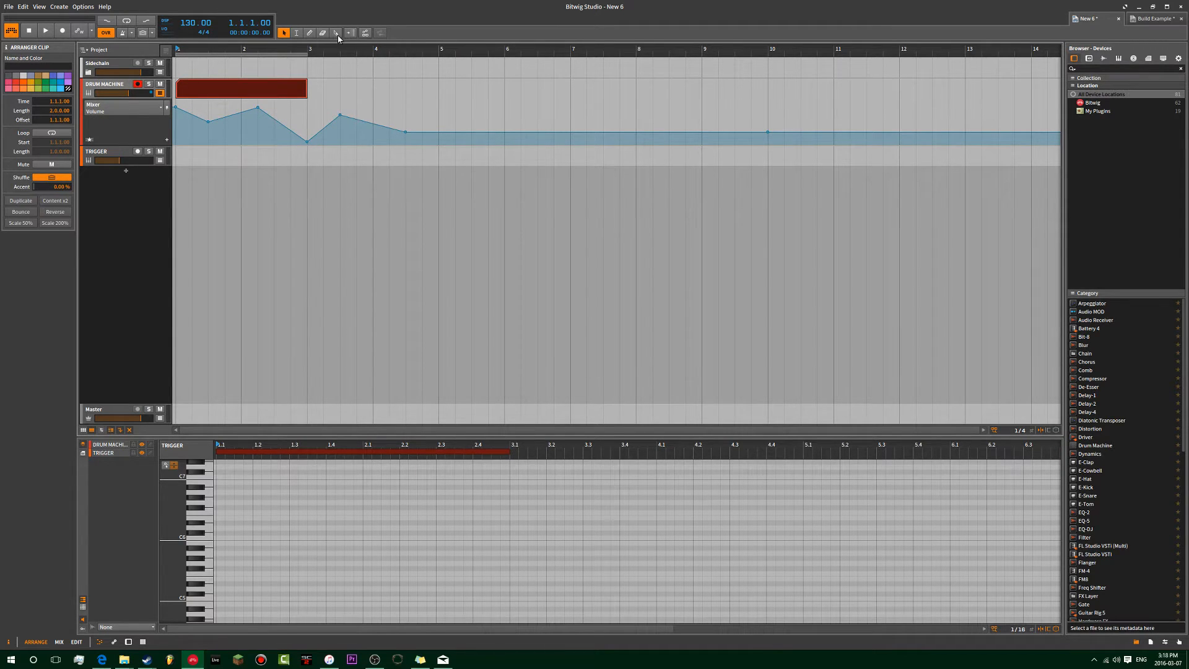
# - Turn automation follow on, duplicate the clip together with its volume automation, and undo the duplication
pyautogui.click(365, 33)
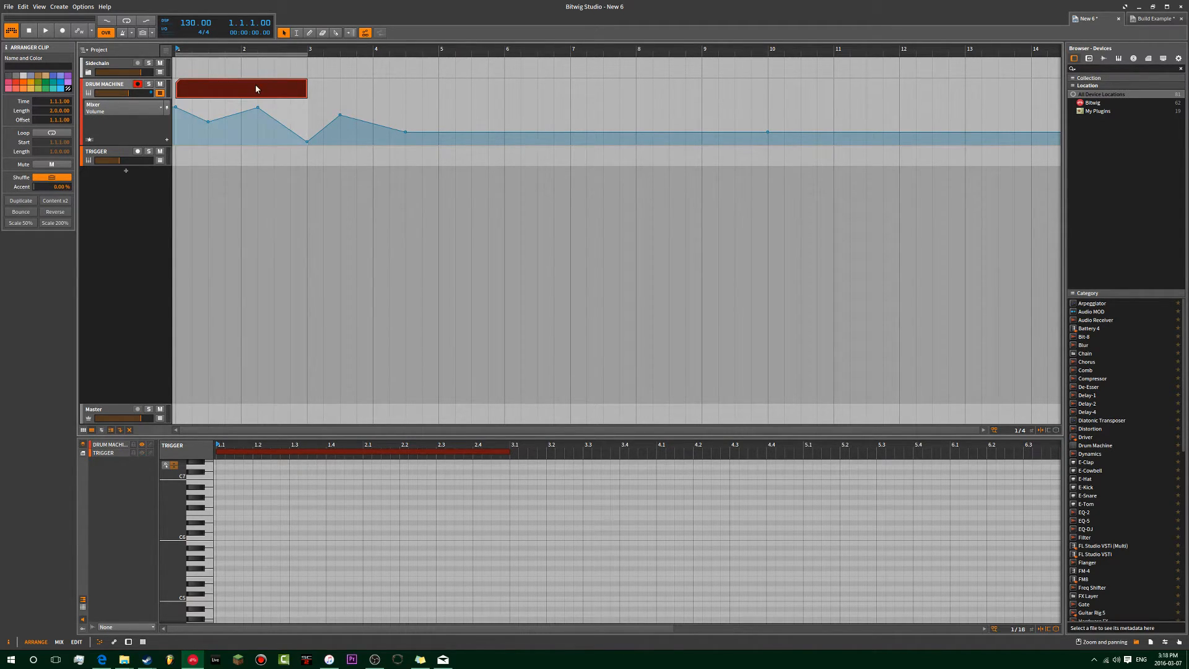
pyautogui.hotkey('ctrl', 'd')
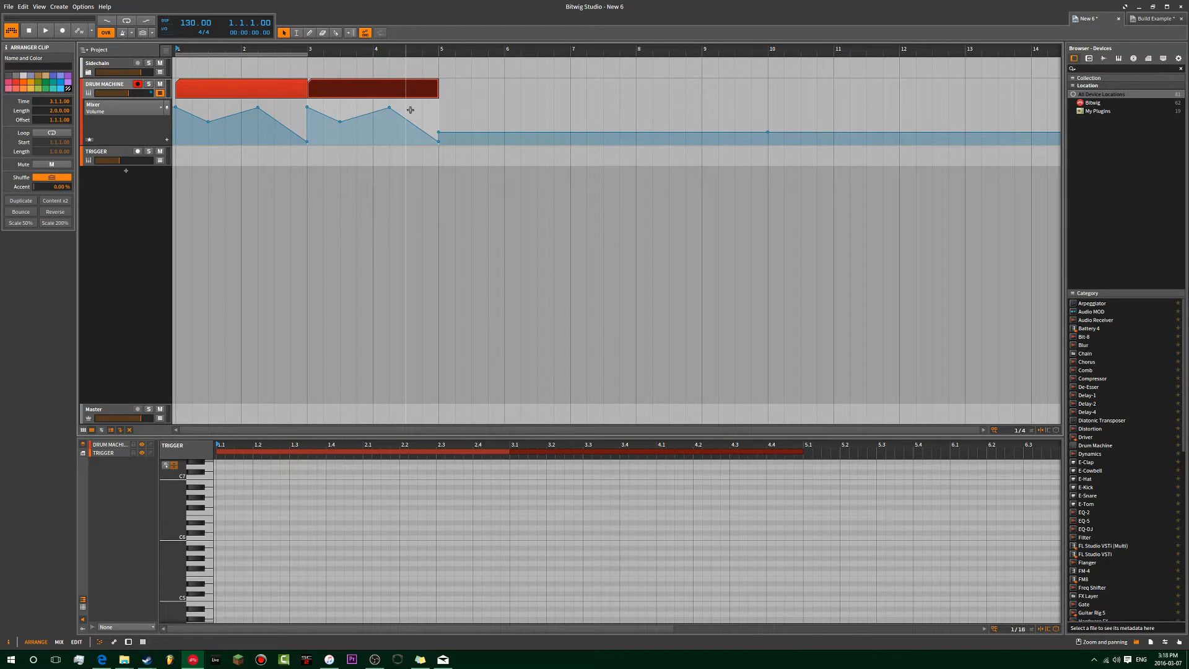
pyautogui.hotkey('ctrl', 'z')
# - Turn automation follow off, duplicate the clip without its automation, and delete the copy at bar 3
pyautogui.click(365, 34)
pyautogui.hotkey('ctrl', 'd')
pyautogui.click(266, 93)
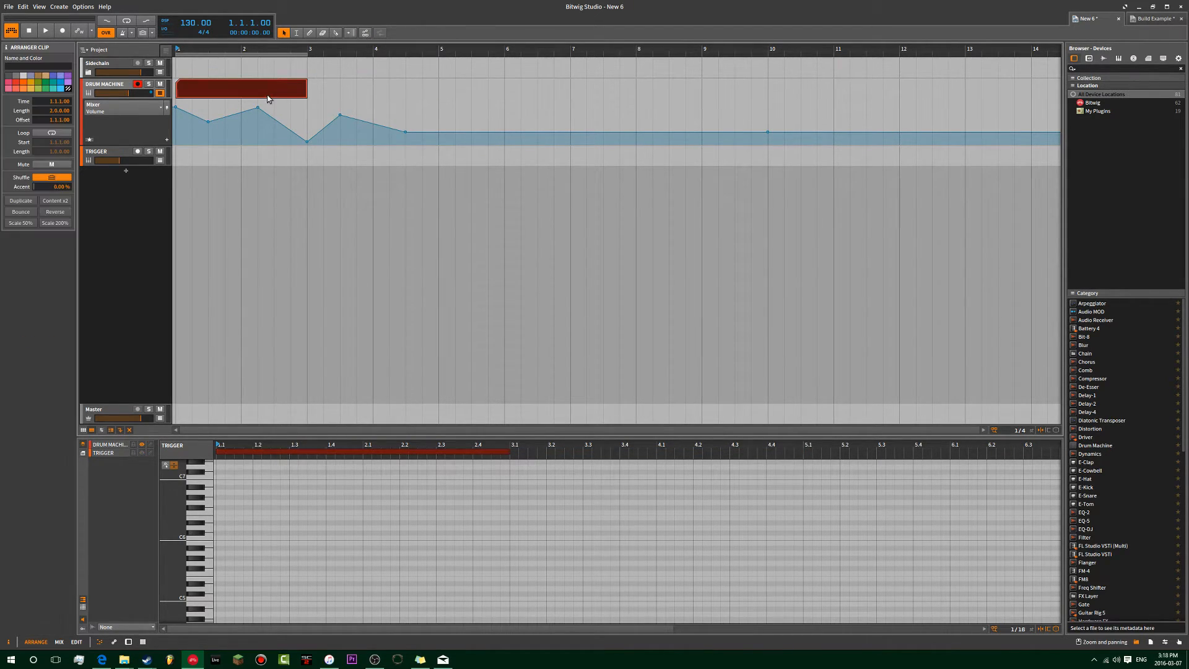
pyautogui.hotkey('ctrl', 'd')
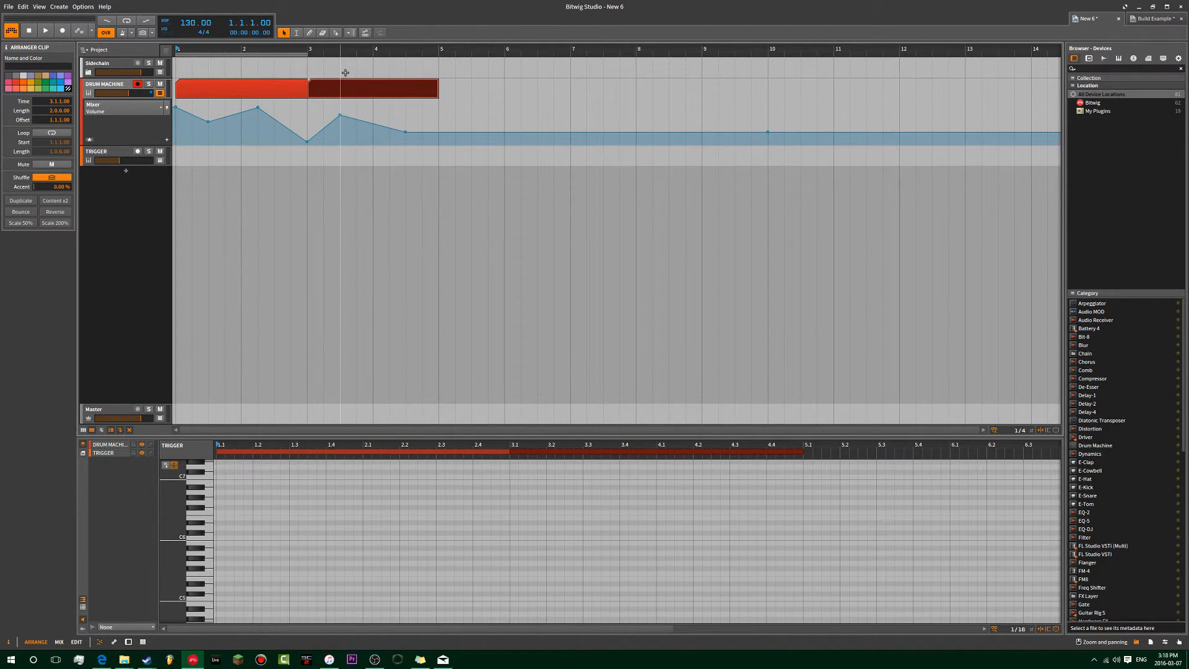
pyautogui.press('Delete')
# - Select the clip's 2.1 to 2.3 range with the time selection tool, split the clip there, and undo the split
pyautogui.click(296, 33)
pyautogui.moveTo(274, 90); pyautogui.dragTo(243, 92)
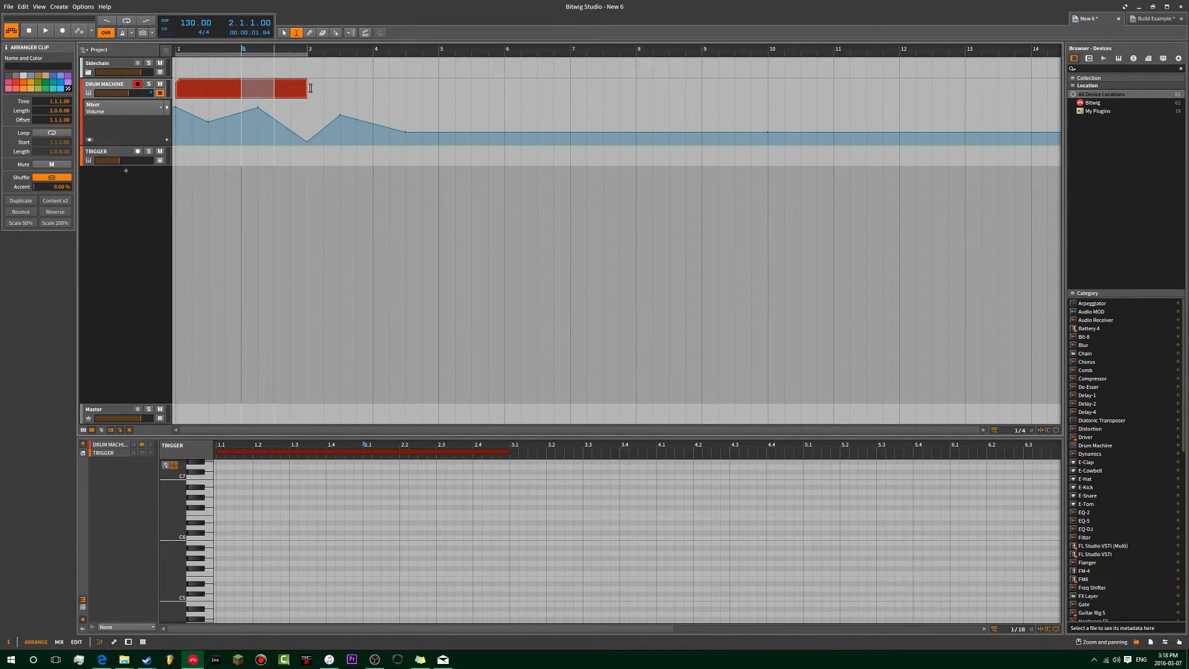
pyautogui.hotkey('ctrl', 'e')
pyautogui.click(285, 88)
pyautogui.click(348, 74)
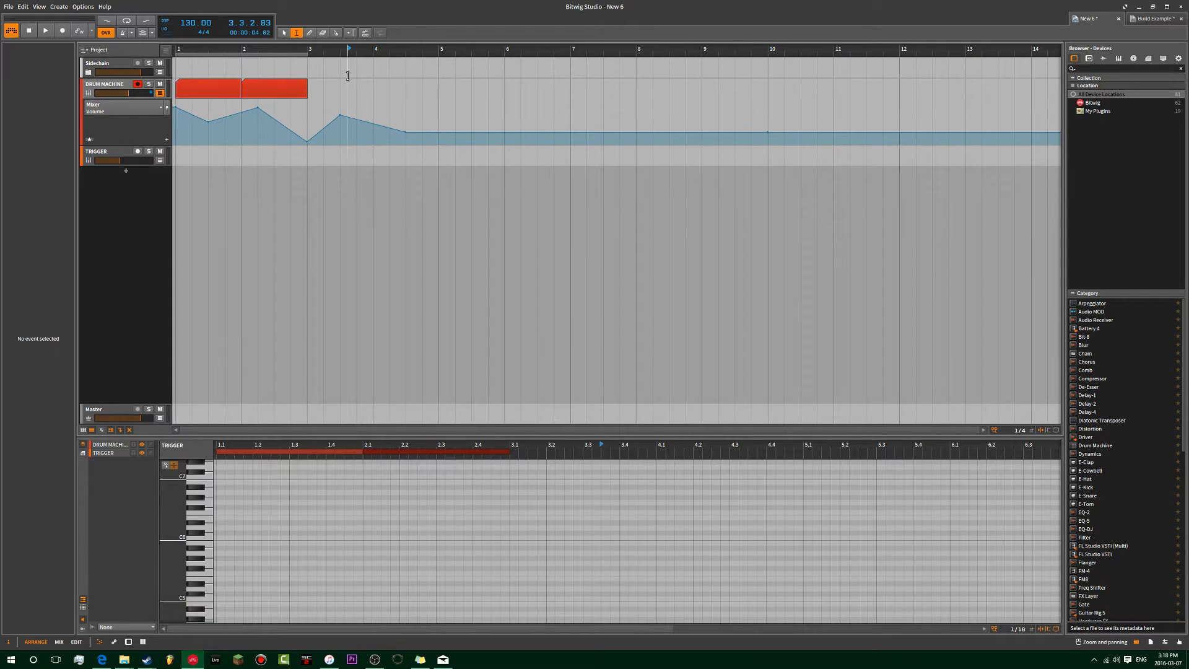
pyautogui.hotkey('ctrl', 'z')
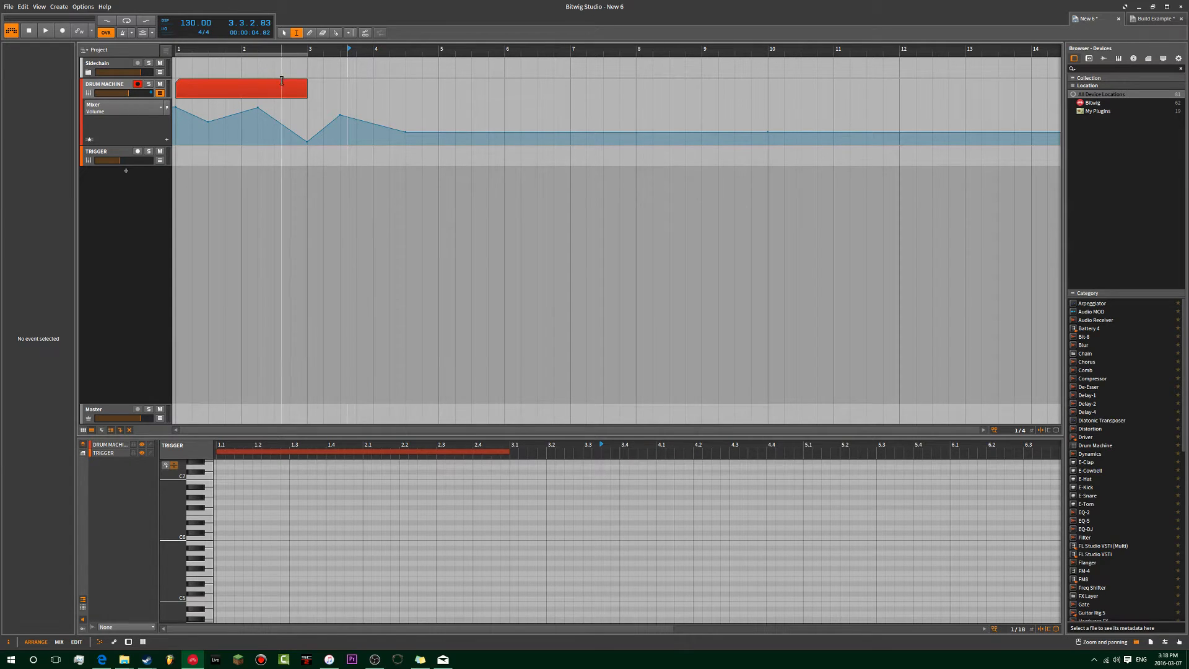
# - Try moving the clip's 2.3 to 3.1 section to bar 7, undo the move, and reselect that section
pyautogui.moveTo(274, 87); pyautogui.dragTo(583, 99)
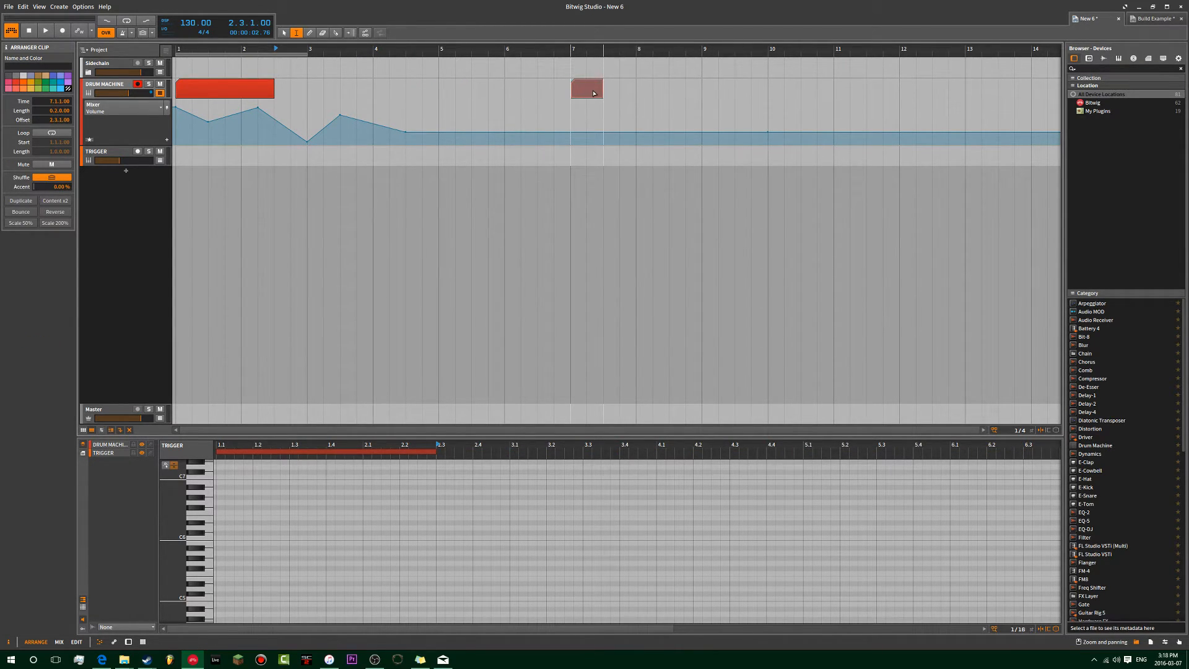
pyautogui.hotkey('ctrl', 'z')
pyautogui.moveTo(286, 84); pyautogui.dragTo(310, 86)
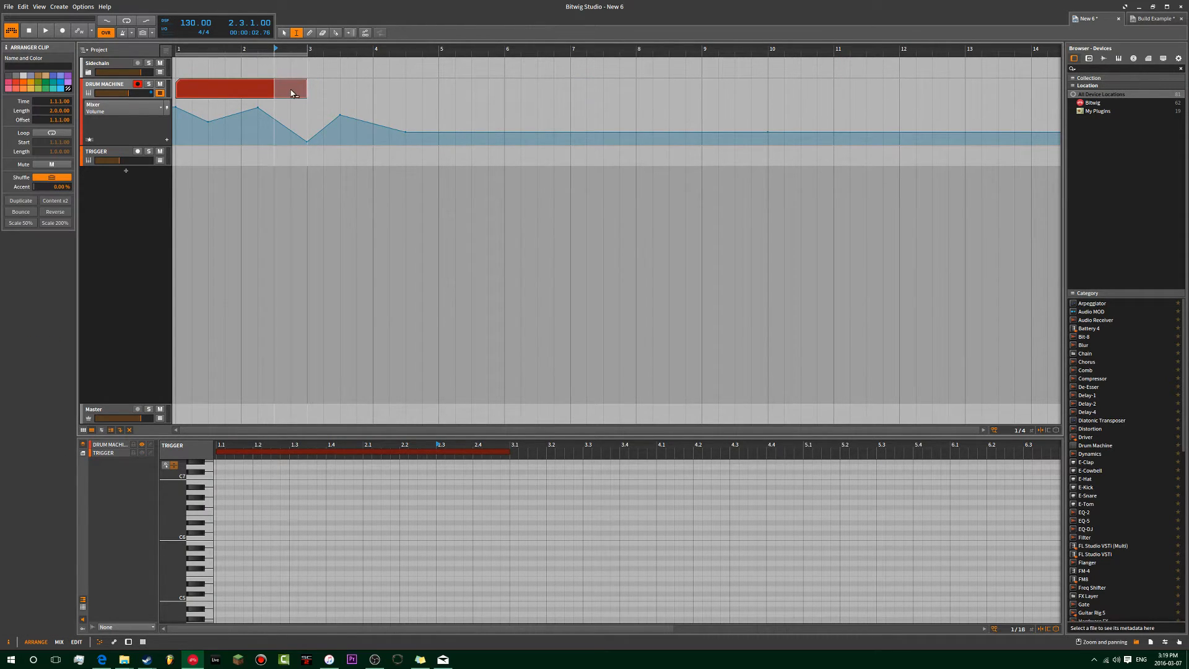
pyautogui.click(291, 93)
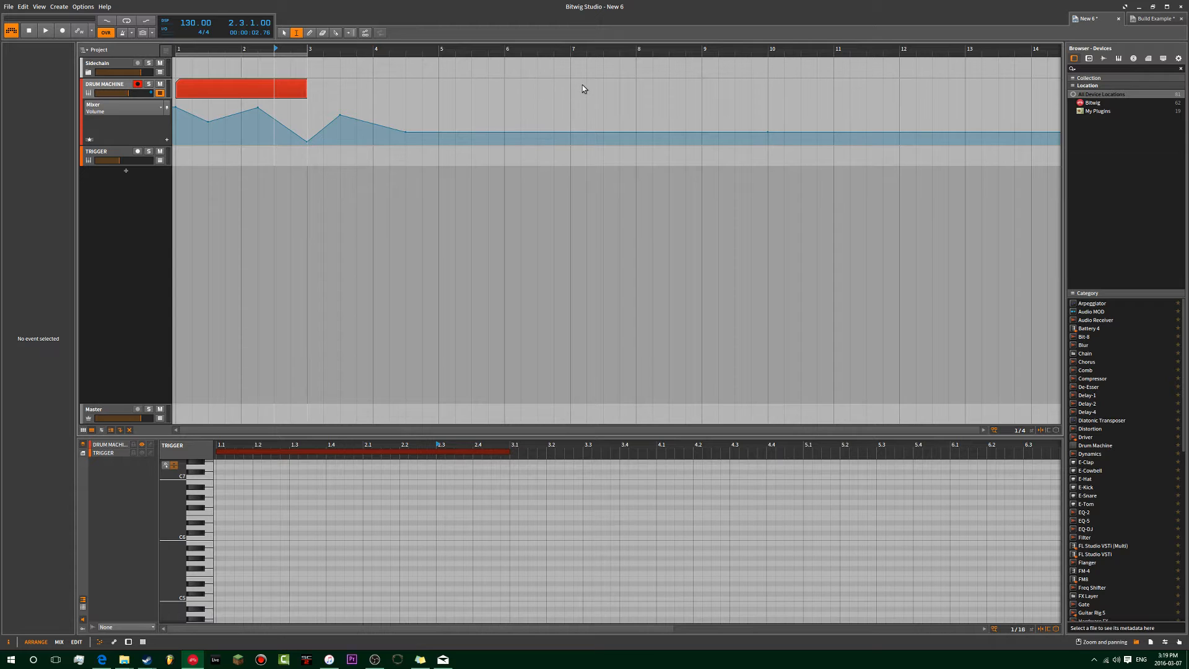
pyautogui.click(284, 93)
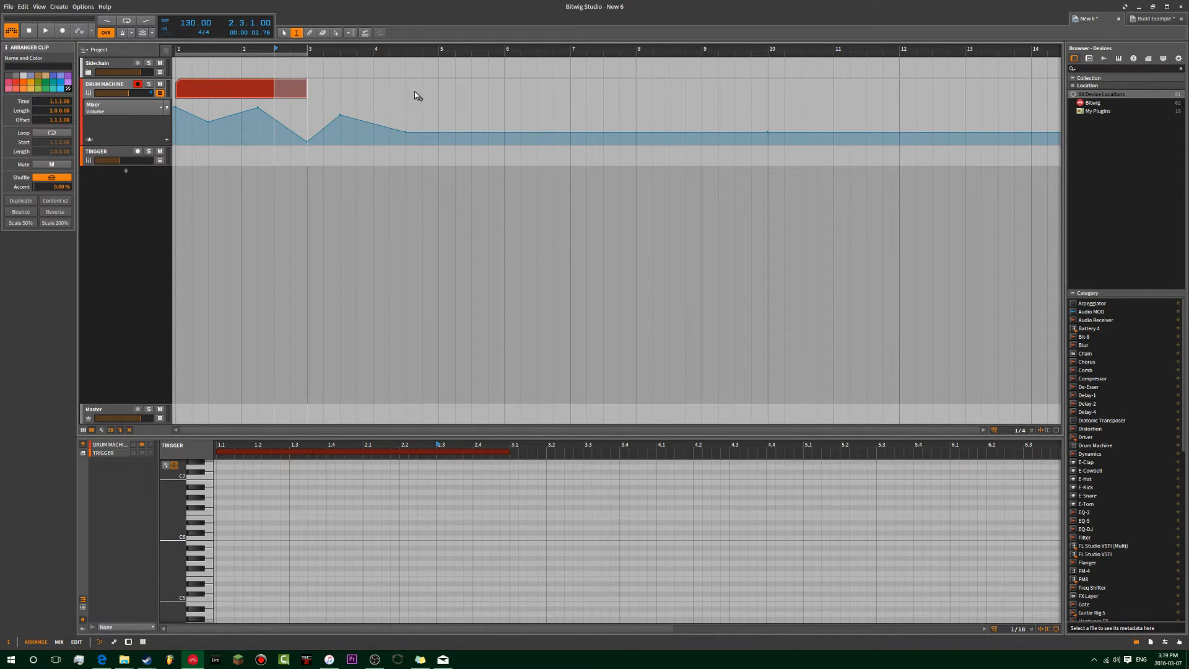
# - Open the clip in the note editor and review the commands available for its selected 2.3 to 3.1 section
pyautogui.click(293, 93)
pyautogui.click(277, 90)
pyautogui.doubleClick(298, 93)
pyautogui.doubleClick(299, 94)
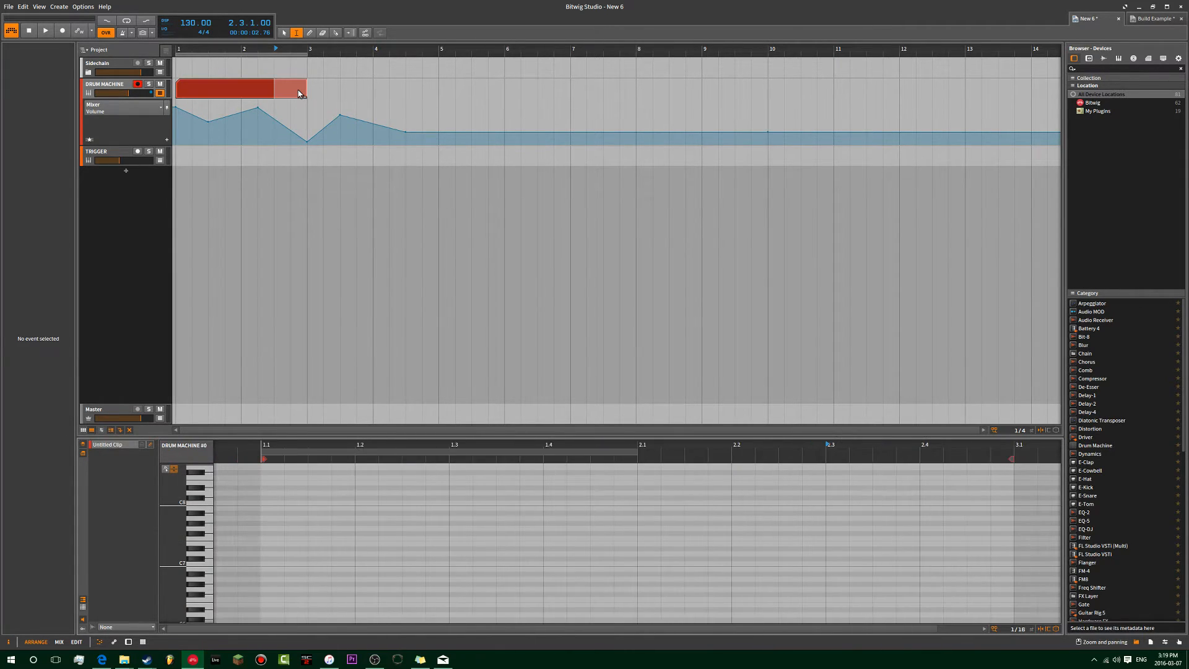
pyautogui.click(294, 93)
pyautogui.doubleClick(292, 93)
pyautogui.click(293, 92)
pyautogui.doubleClick(286, 92)
pyautogui.click(290, 92)
pyautogui.doubleClick(283, 91)
pyautogui.rightClick(282, 92)
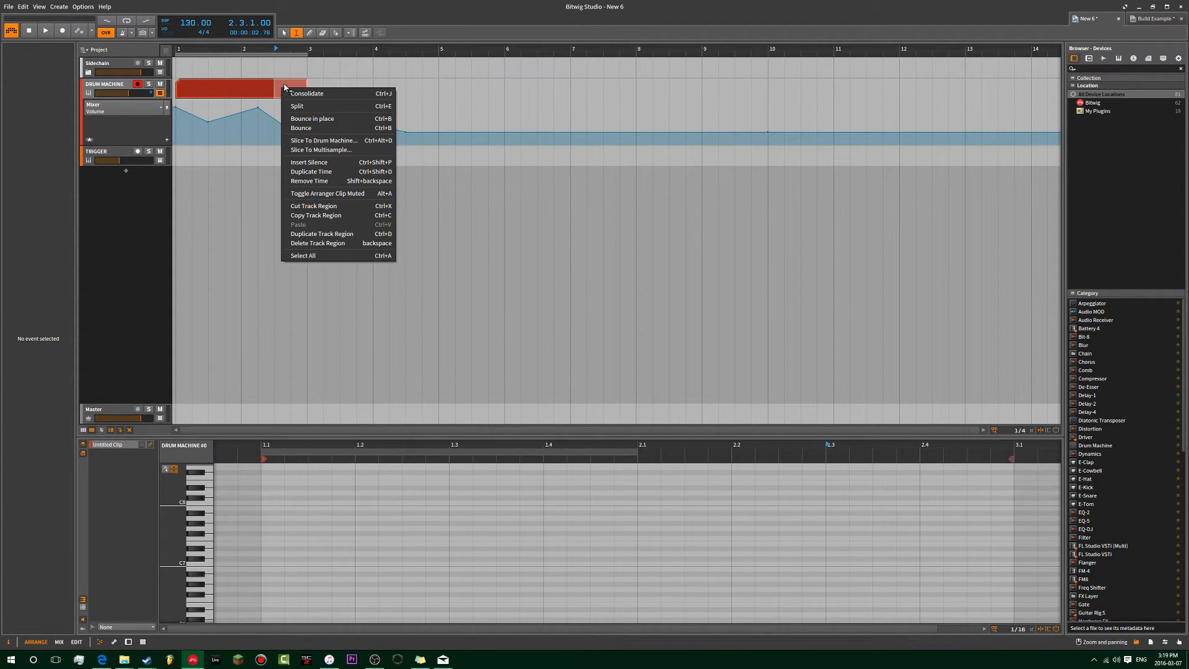
pyautogui.click(341, 72)
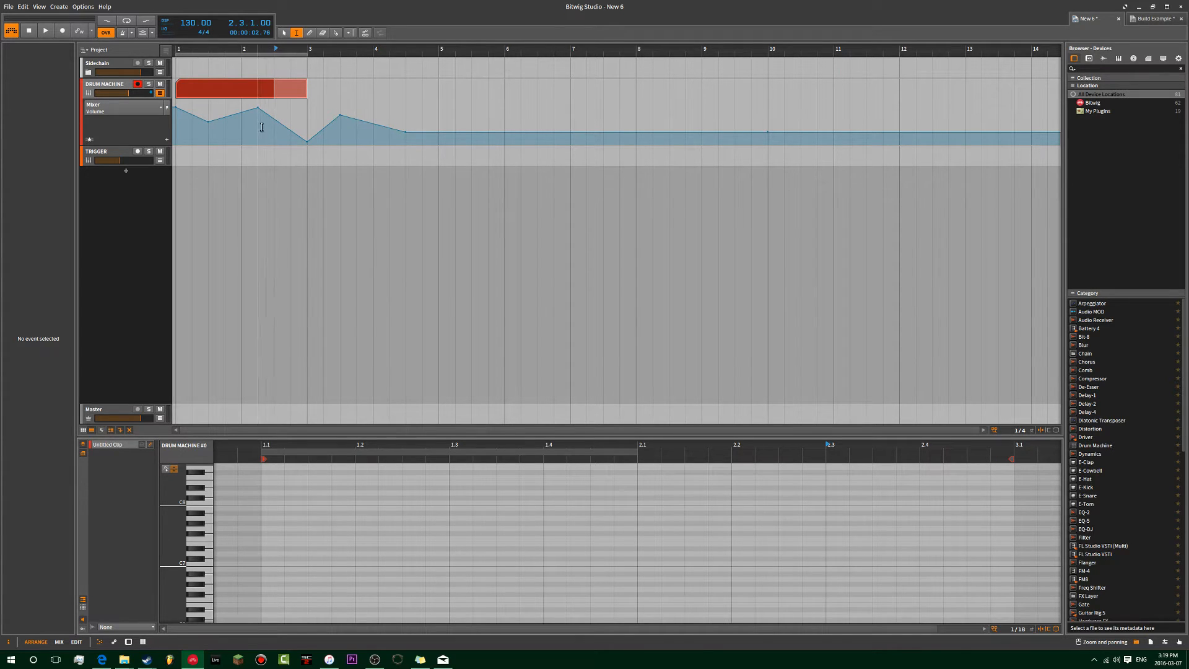
# - Split off the last half bar of the clip, from 2.3 to 3.1, using the time selection tool
pyautogui.click(262, 86)
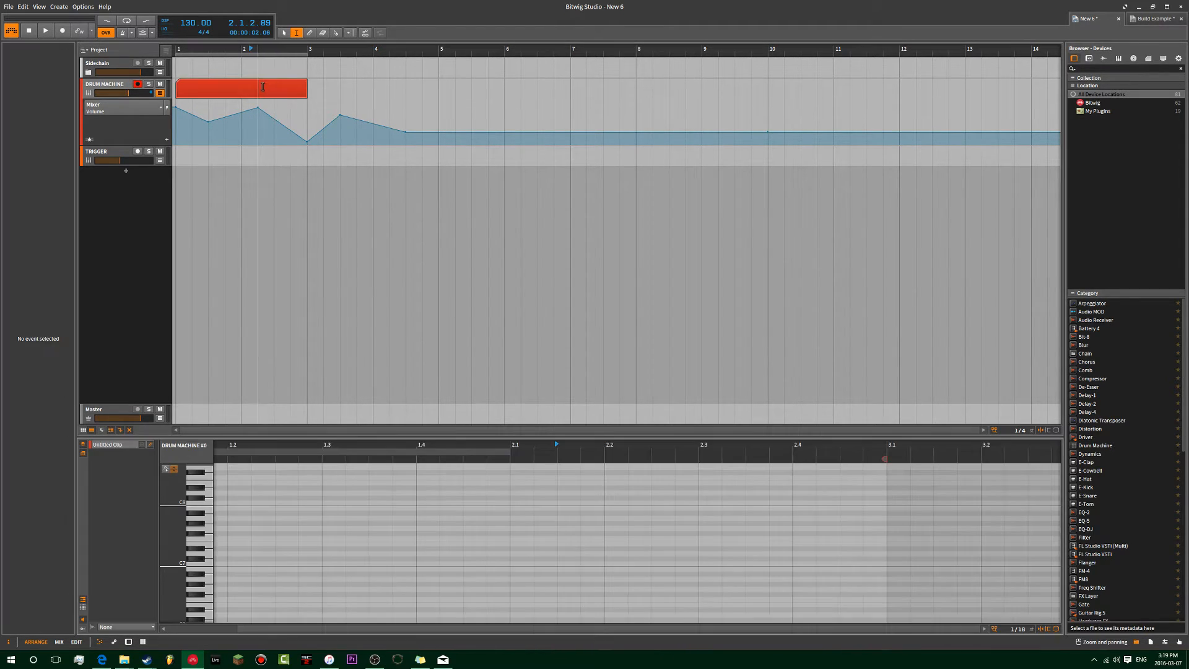
pyautogui.moveTo(274, 84); pyautogui.dragTo(302, 79)
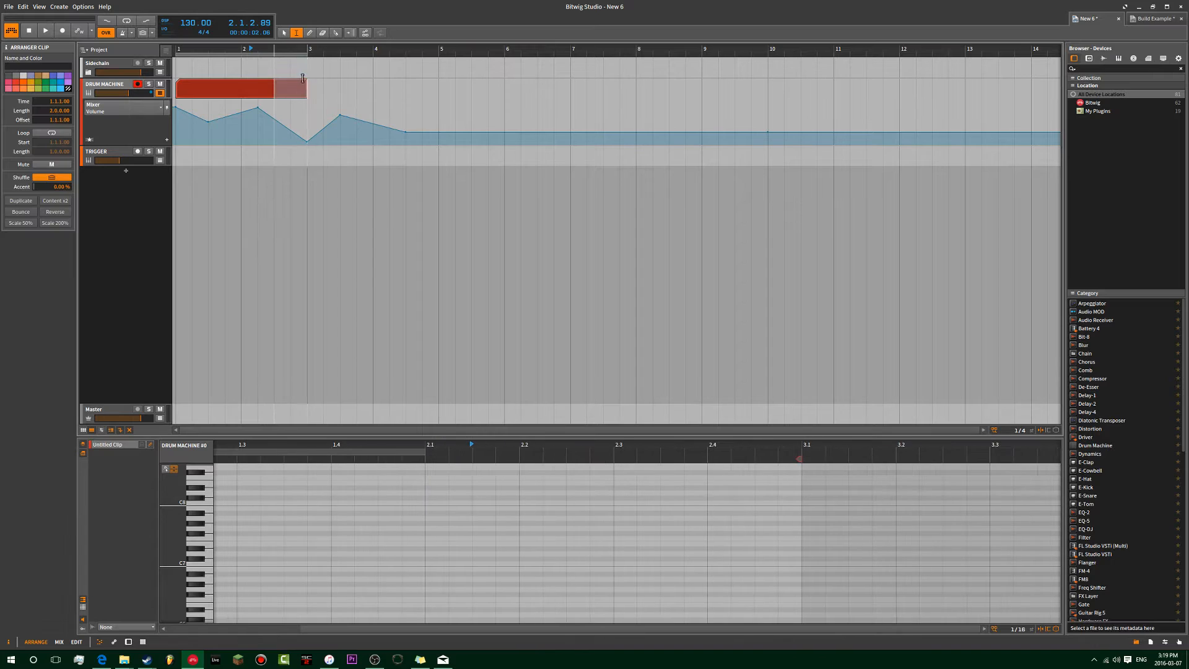
pyautogui.click(288, 90)
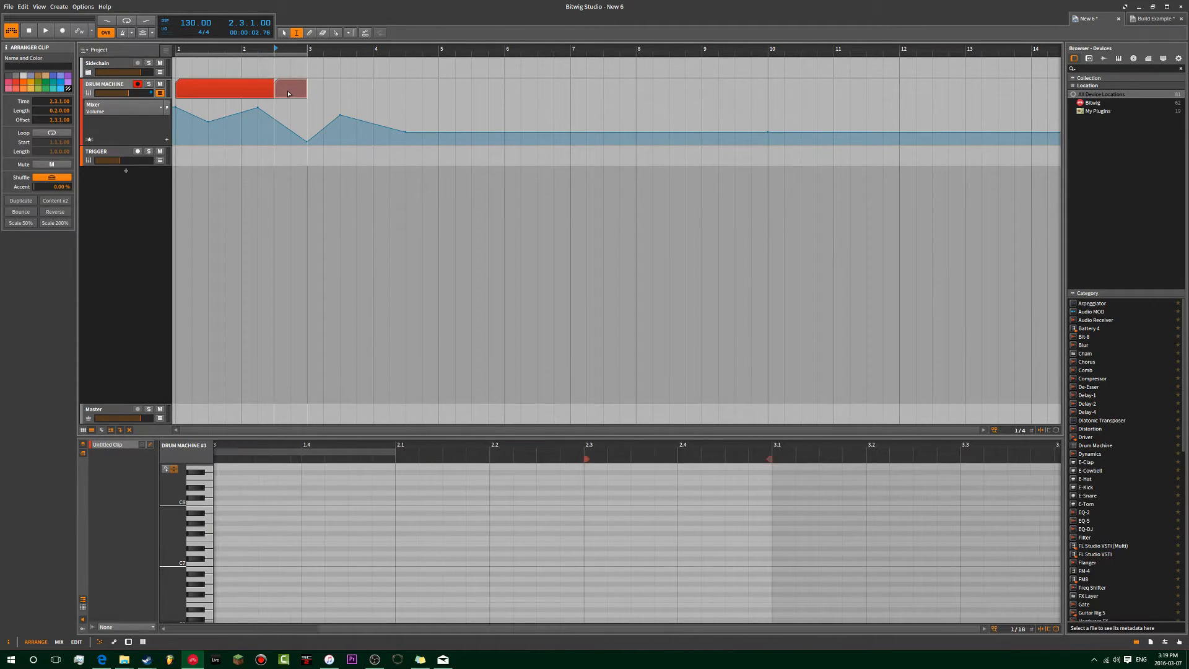
# - Copy the split-off half-bar piece to about bar 6.1 with the pointer tool and delete the copy
pyautogui.press('1')
pyautogui.moveTo(284, 87); pyautogui.dragTo(520, 97)
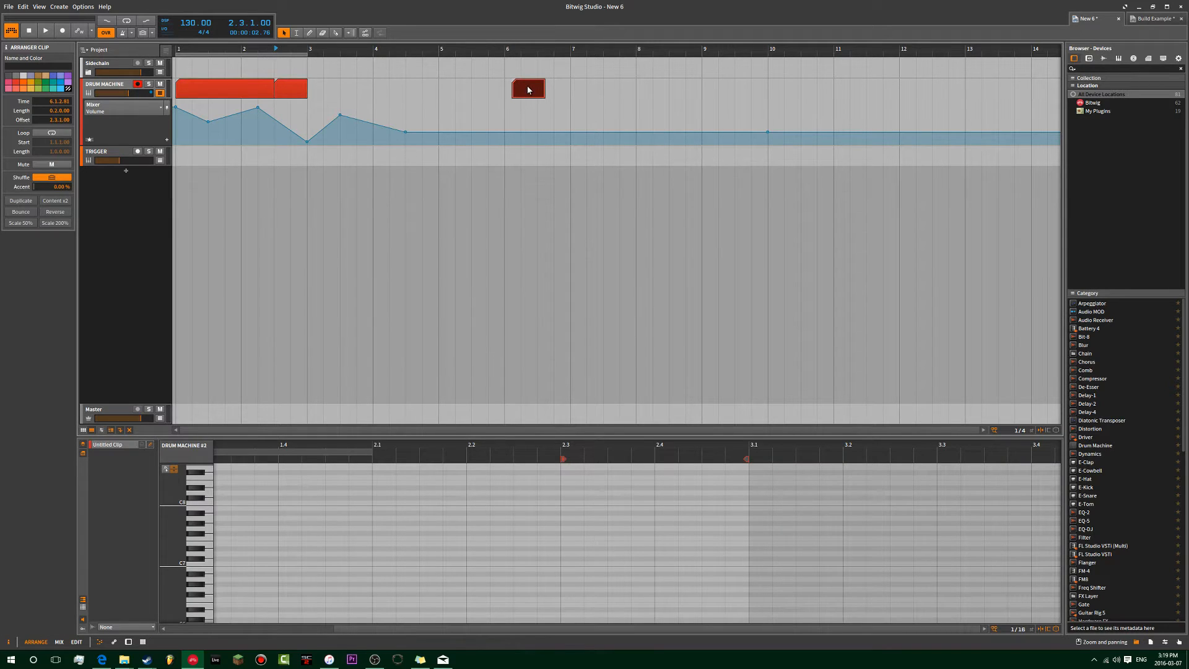
pyautogui.press('Delete')
# - Select both pieces of the split clip and restore them to a single two-bar clip
pyautogui.click(287, 97)
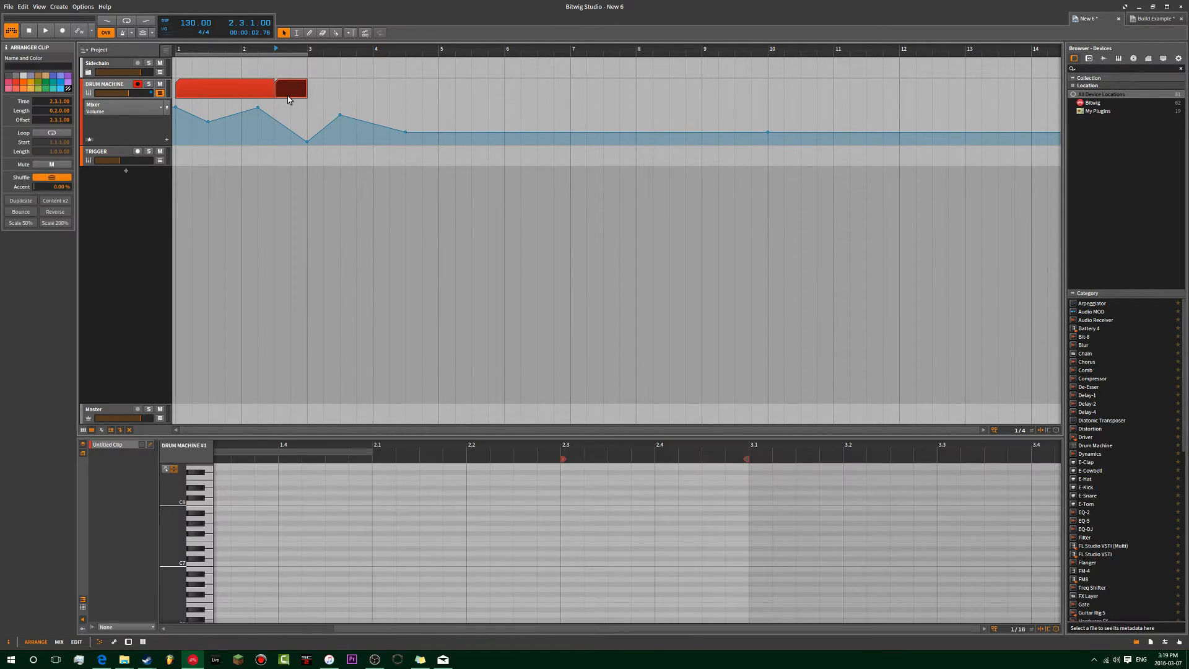
pyautogui.keyDown('shift'); pyautogui.click(264, 97); pyautogui.keyUp('shift')
pyautogui.click(338, 82)
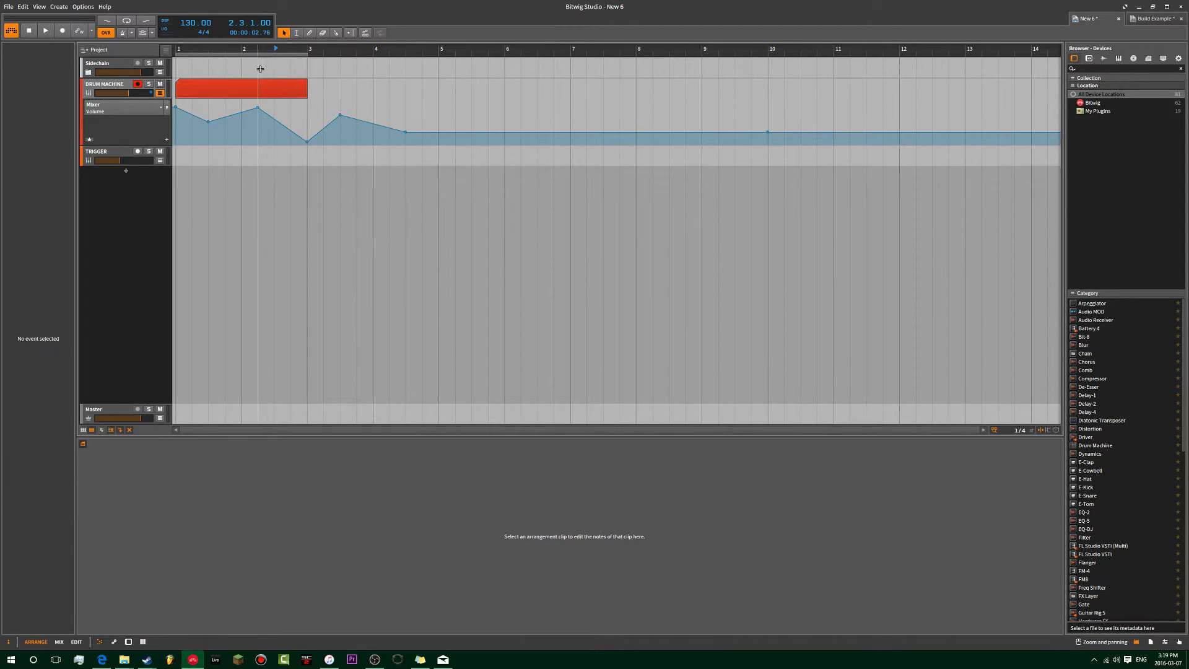
# - Draw freehand volume automation from about 4.3 to 8.2 and a clip about 10 bars 3 beats long from bar 5
pyautogui.press('4')
pyautogui.press('1')
pyautogui.press('3')
pyautogui.press('4')
pyautogui.press('5')
pyautogui.press('4')
pyautogui.press('3')
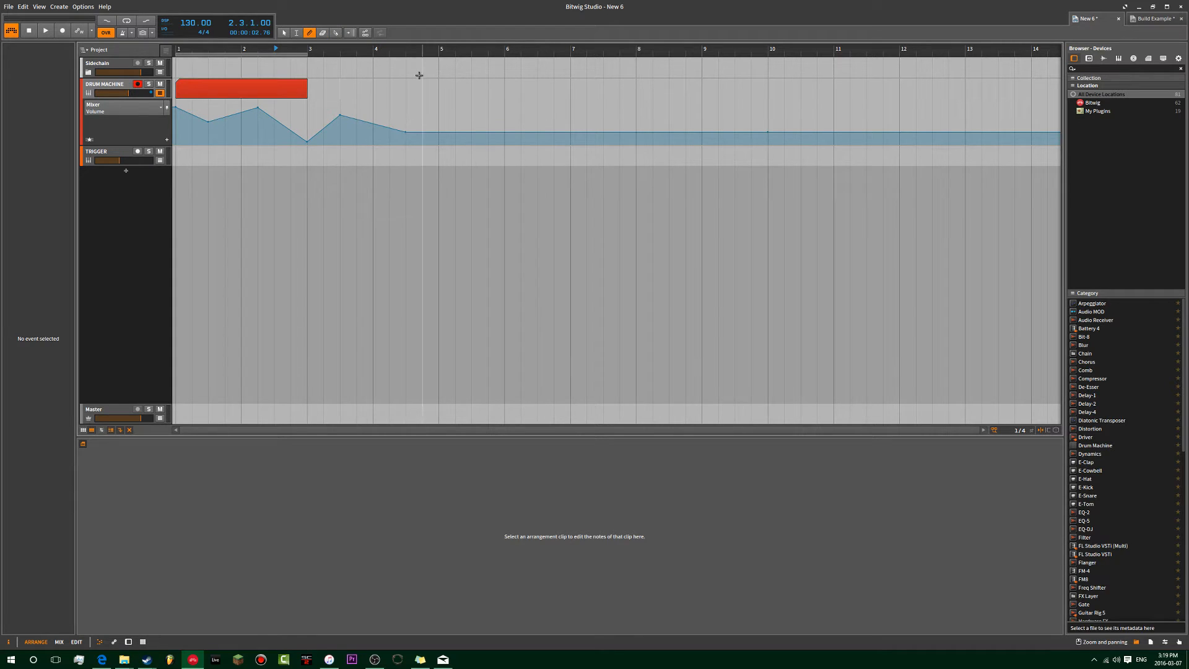
pyautogui.moveTo(419, 140); pyautogui.dragTo(651, 142)
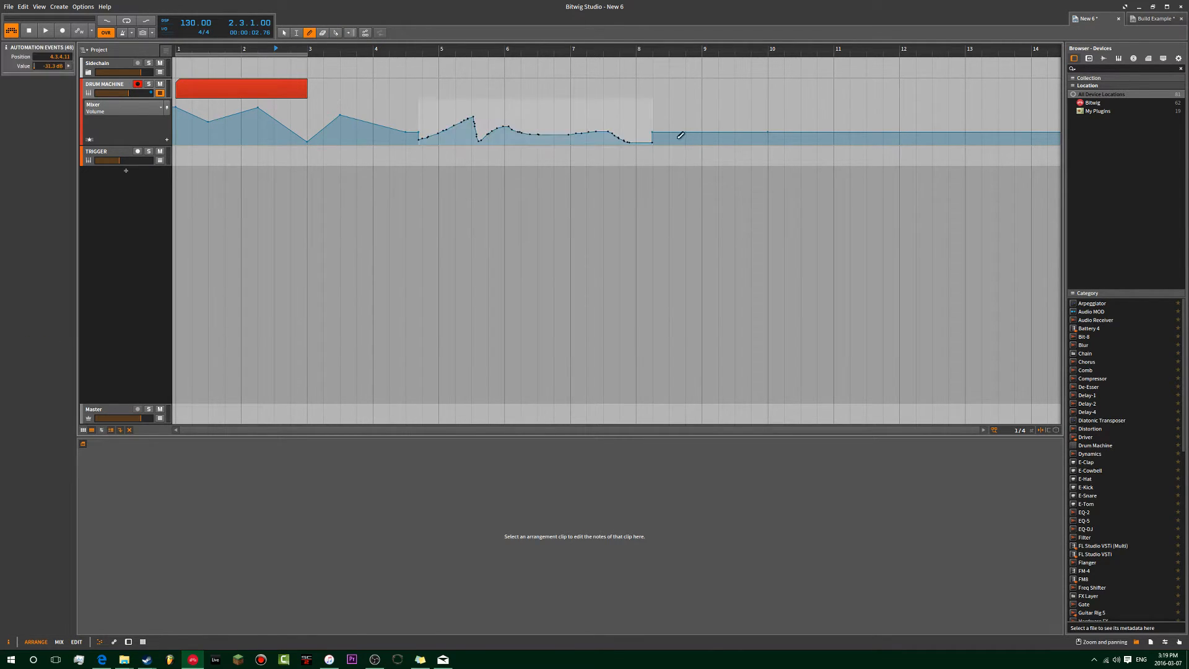
pyautogui.moveTo(439, 88); pyautogui.dragTo(1148, 88)
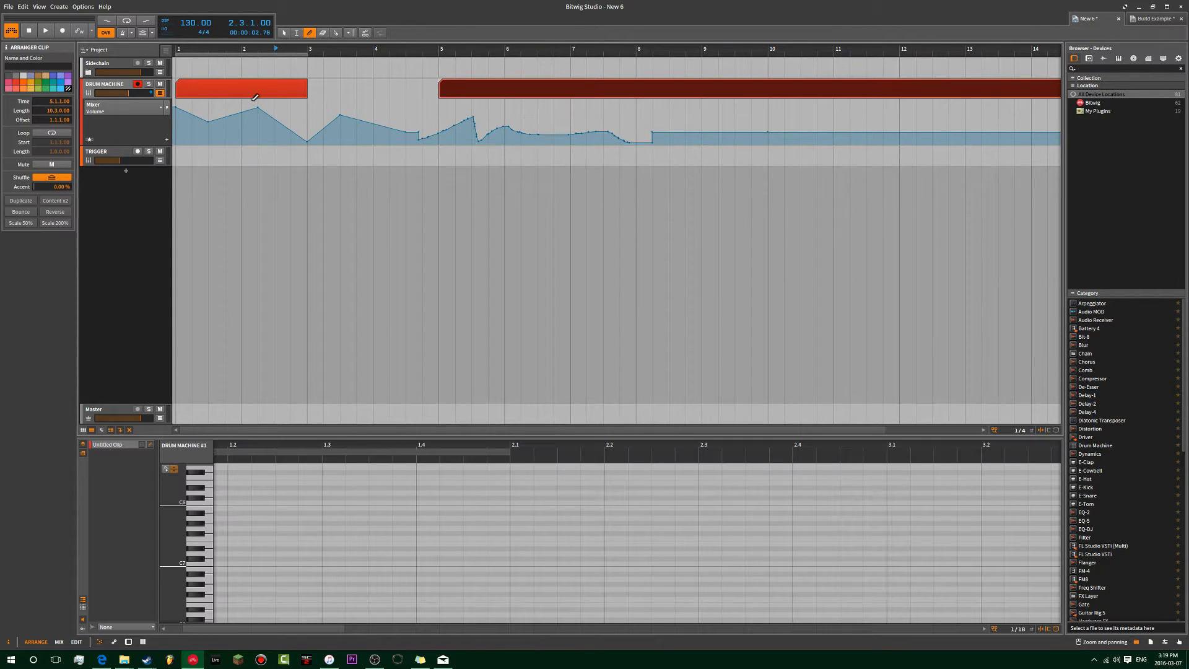
# - Erase the long clip starting at bar 5 and the two-bar clip at bar 1 with the eraser tool
pyautogui.click(322, 34)
pyautogui.moveTo(341, 49)
pyautogui.mouseDown()
pyautogui.moveTo(341, 81)
pyautogui.moveTo(734, 88)
pyautogui.mouseUp()
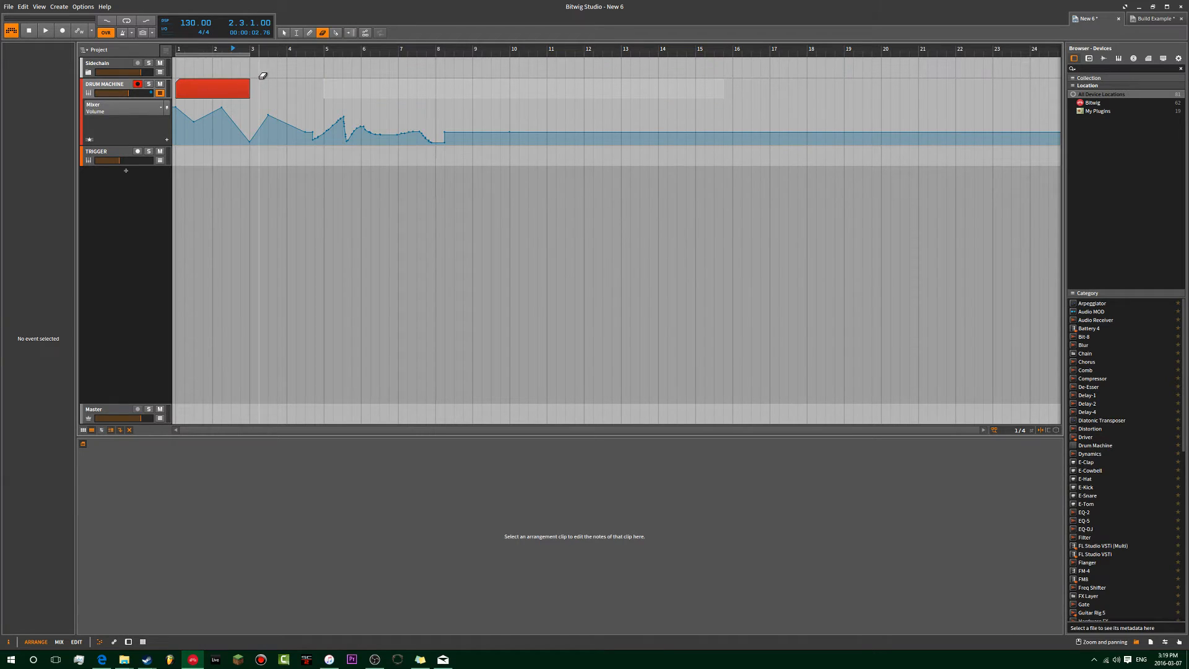
pyautogui.moveTo(259, 82); pyautogui.dragTo(163, 74)
# - Erase the DRUM MACHINE volume automation points from bar 1 to about bar 23
pyautogui.moveTo(622, 116); pyautogui.dragTo(66, 129)
pyautogui.moveTo(778, 115); pyautogui.dragTo(327, 123)
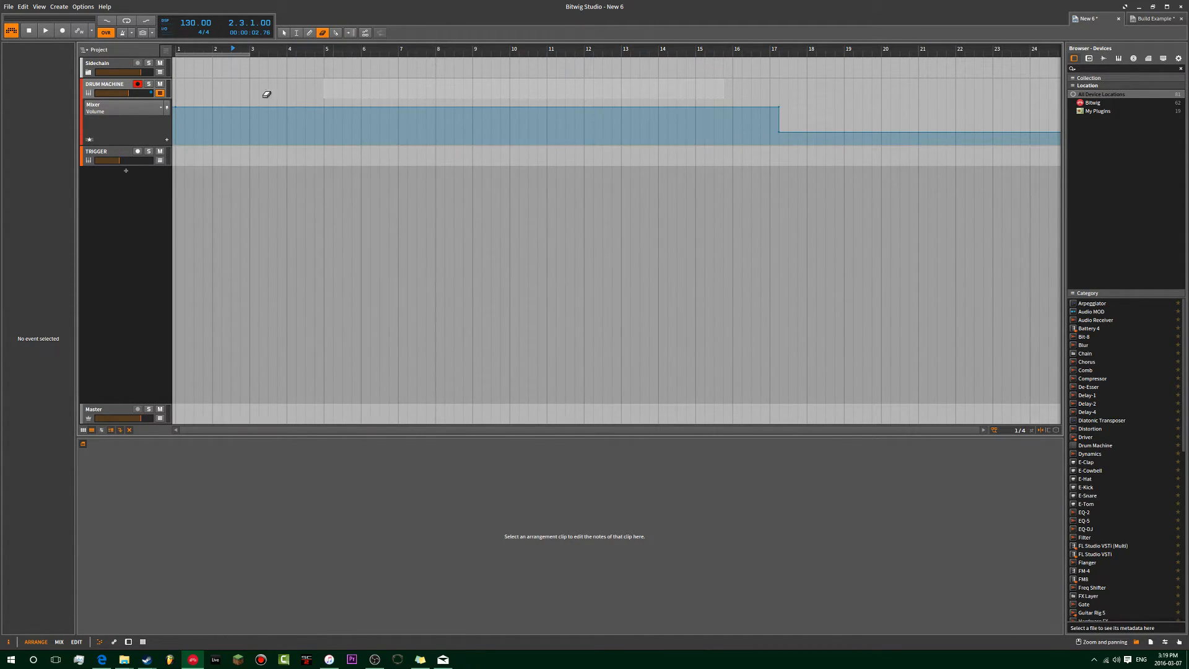
pyautogui.moveTo(184, 115); pyautogui.dragTo(1006, 139)
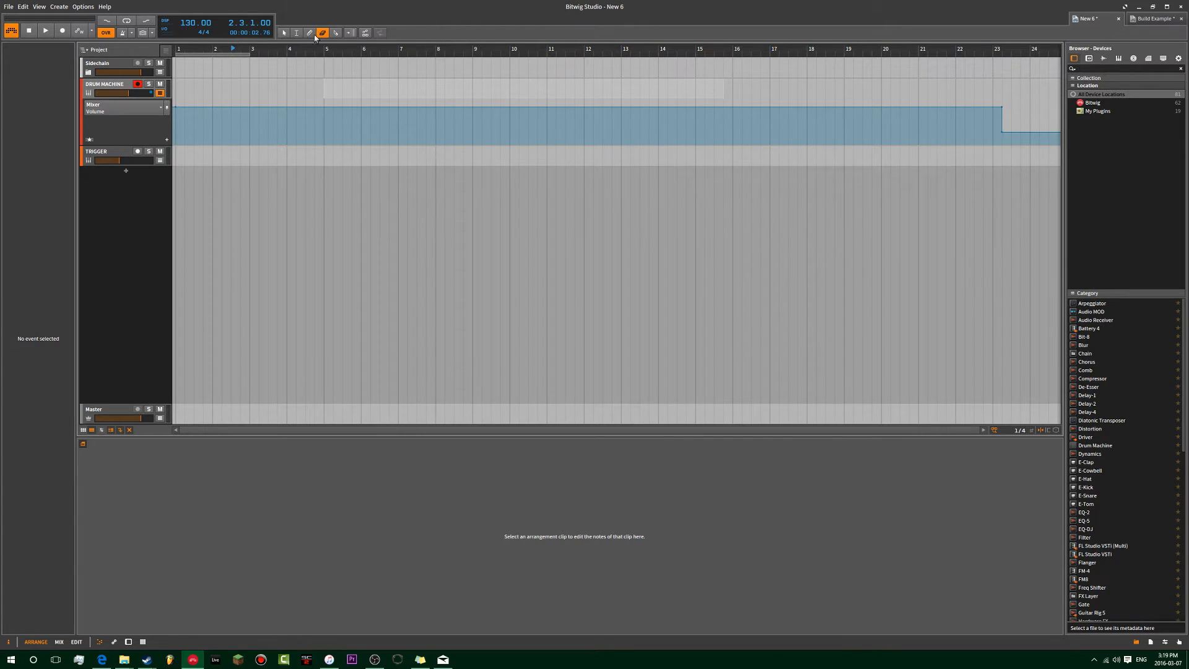
# - Split the DRUM MACHINE volume automation with the knife tool, adding points between about bars 5.4 and 16
pyautogui.moveTo(353, 106); pyautogui.dragTo(369, 109)
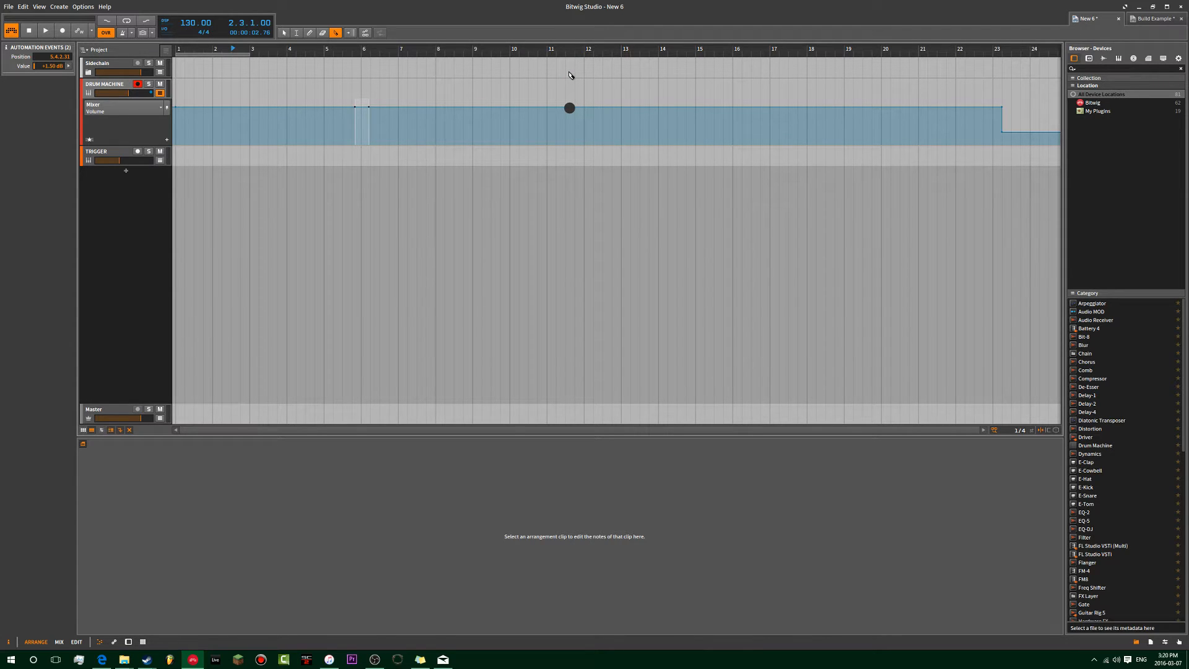
pyautogui.click(466, 106)
pyautogui.click(557, 107)
pyautogui.click(610, 111)
pyautogui.click(675, 109)
pyautogui.click(717, 107)
pyautogui.click(735, 107)
pyautogui.moveTo(788, 102); pyautogui.dragTo(144, 198)
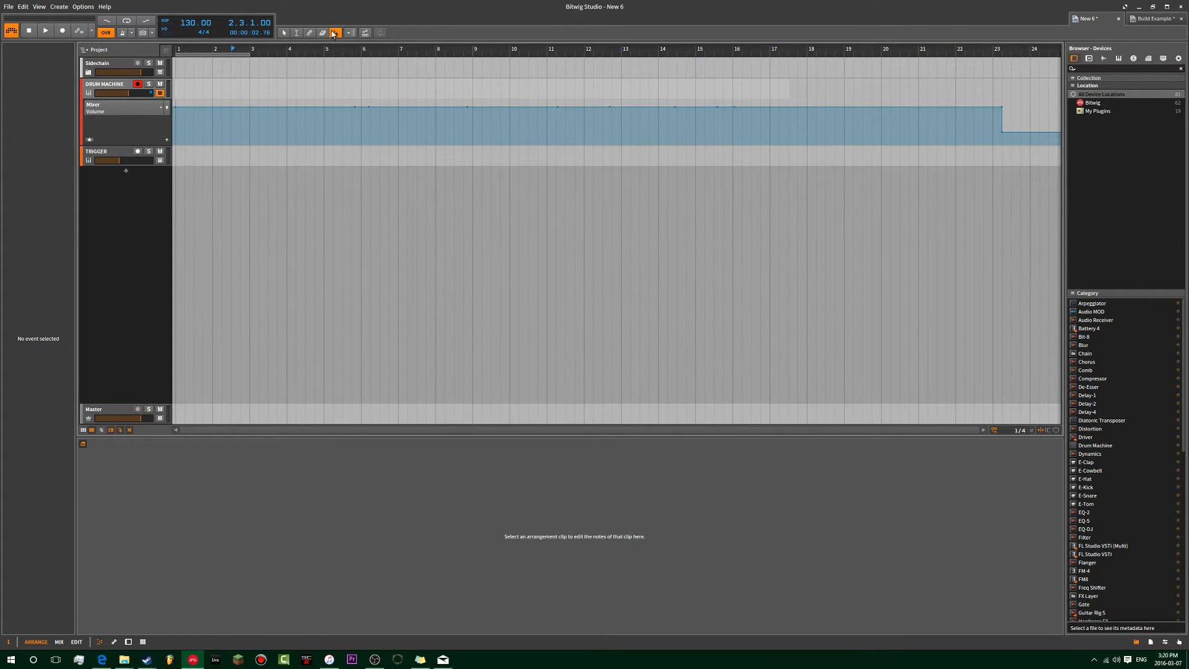
pyautogui.moveTo(791, 93); pyautogui.dragTo(554, 130)
pyautogui.click(736, 106)
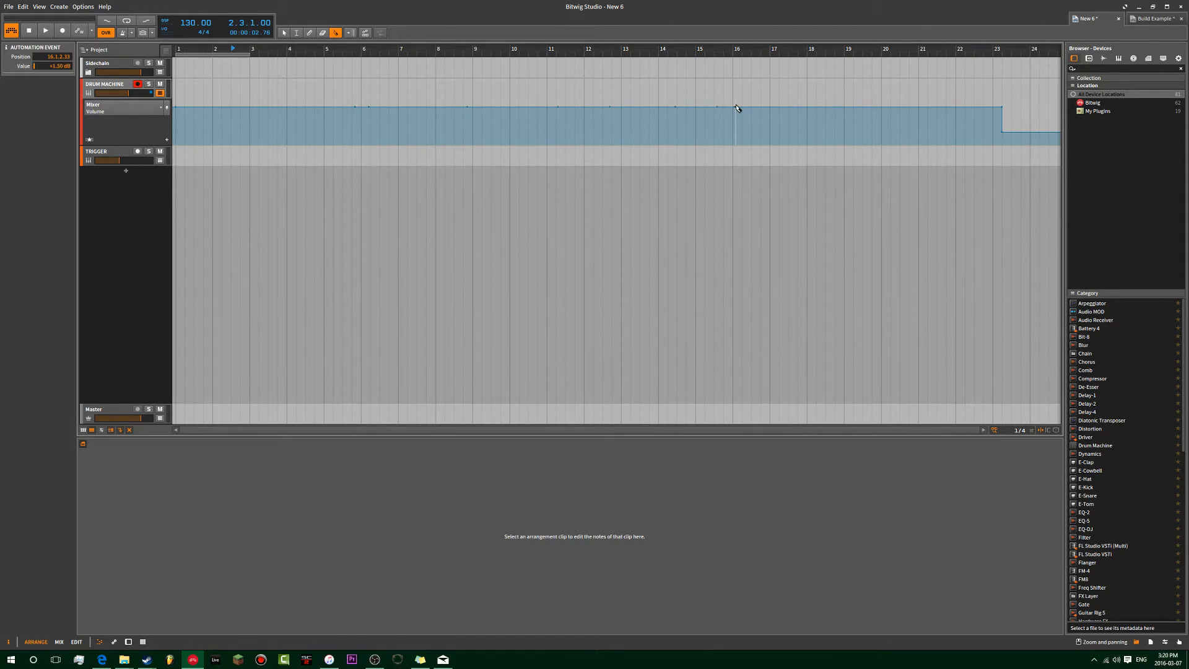
# - Select all remaining DRUM MACHINE volume automation points with the pointer tool and delete them, including the pair near bar 23
pyautogui.press('1')
pyautogui.moveTo(759, 96); pyautogui.dragTo(127, 146)
pyautogui.moveTo(789, 111); pyautogui.dragTo(621, 112)
pyautogui.press('Delete')
pyautogui.moveTo(753, 130); pyautogui.dragTo(134, 56)
pyautogui.moveTo(1033, 147); pyautogui.dragTo(958, 101)
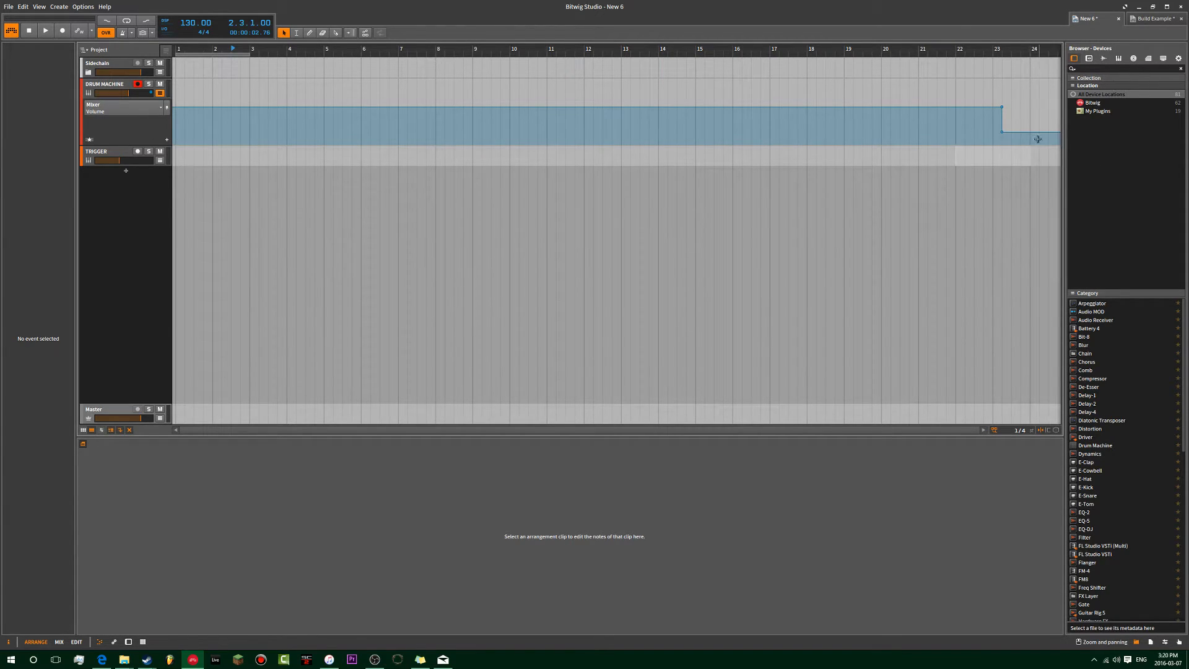
pyautogui.moveTo(1019, 138); pyautogui.dragTo(985, 106)
pyautogui.press('Delete')
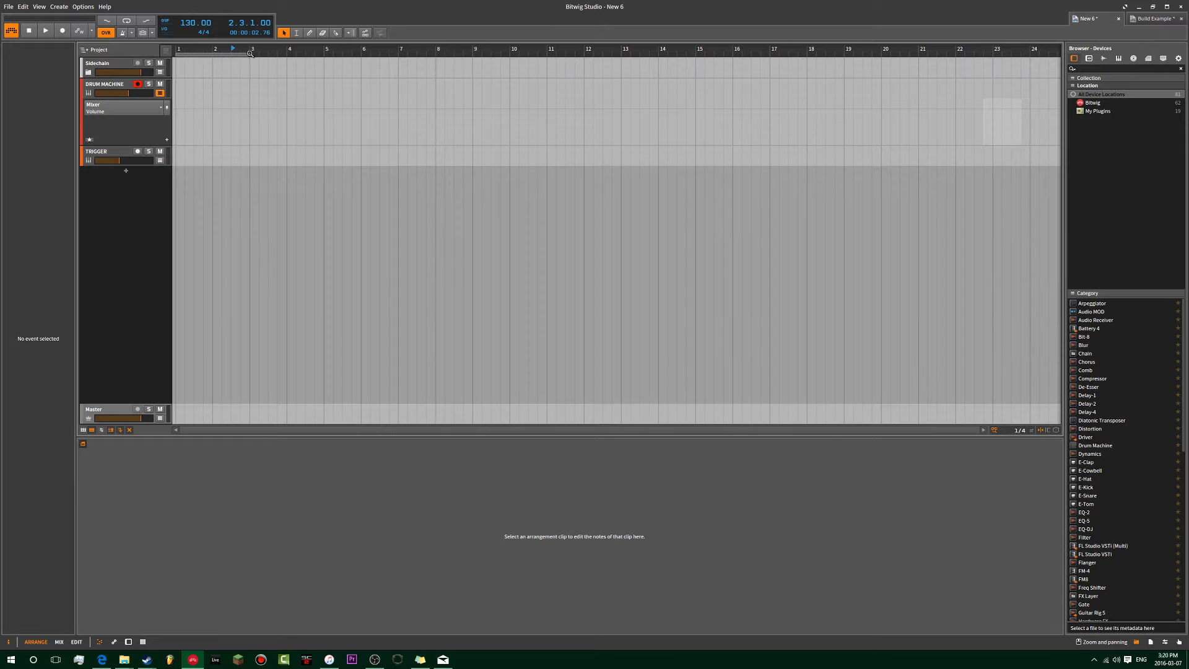
# - Add an automation lane for the project tempo and show the Master track's automation
pyautogui.rightClick(184, 24)
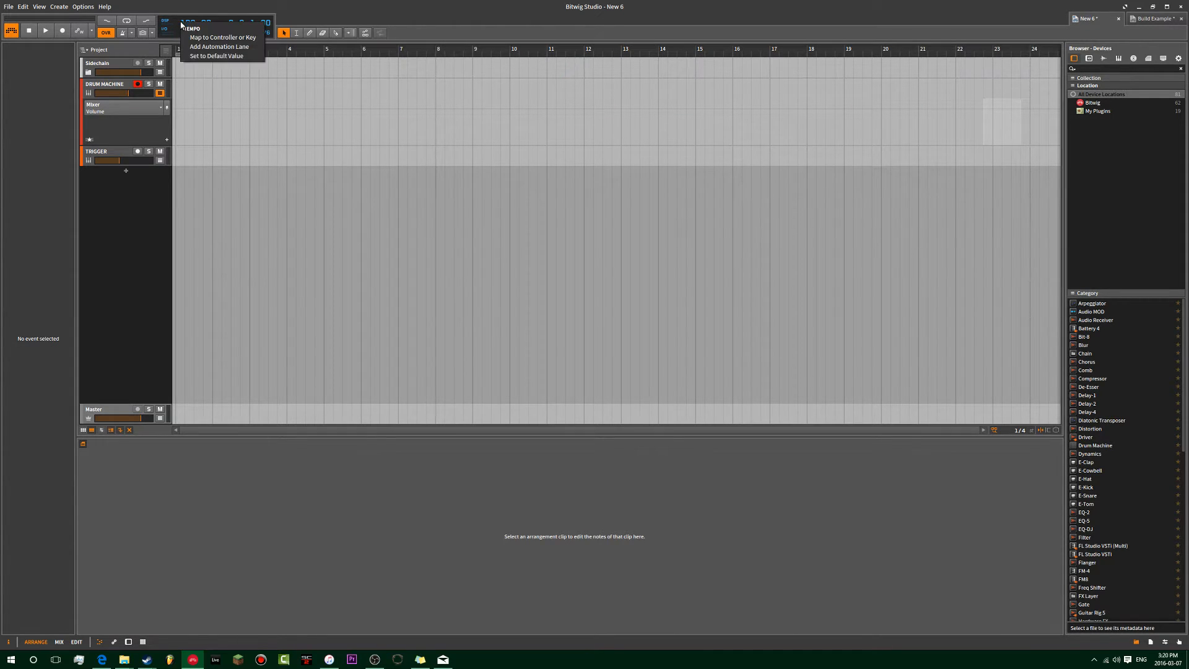
pyautogui.click(211, 47)
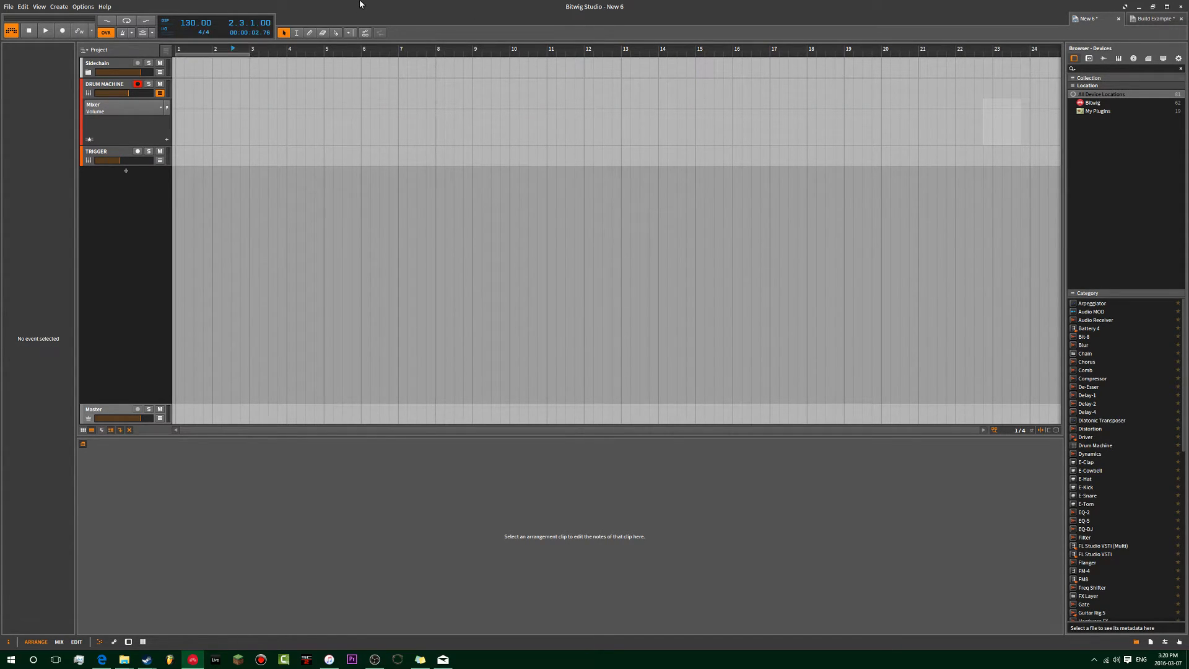
pyautogui.rightClick(191, 24)
pyautogui.click(283, 10)
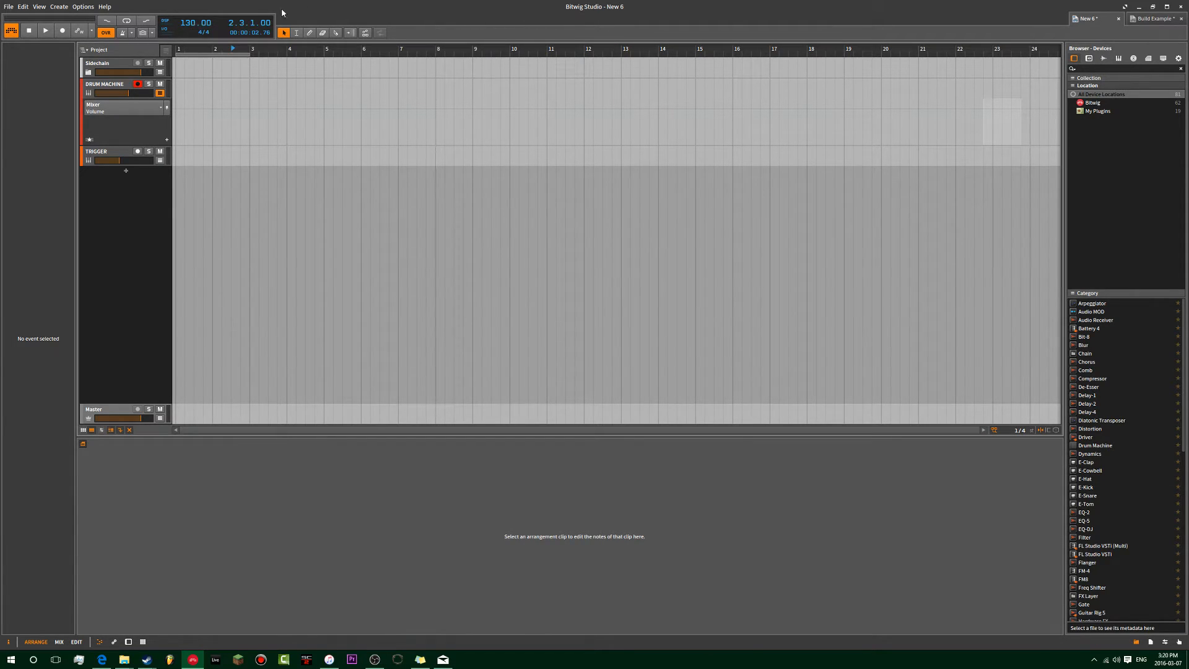
pyautogui.rightClick(192, 24)
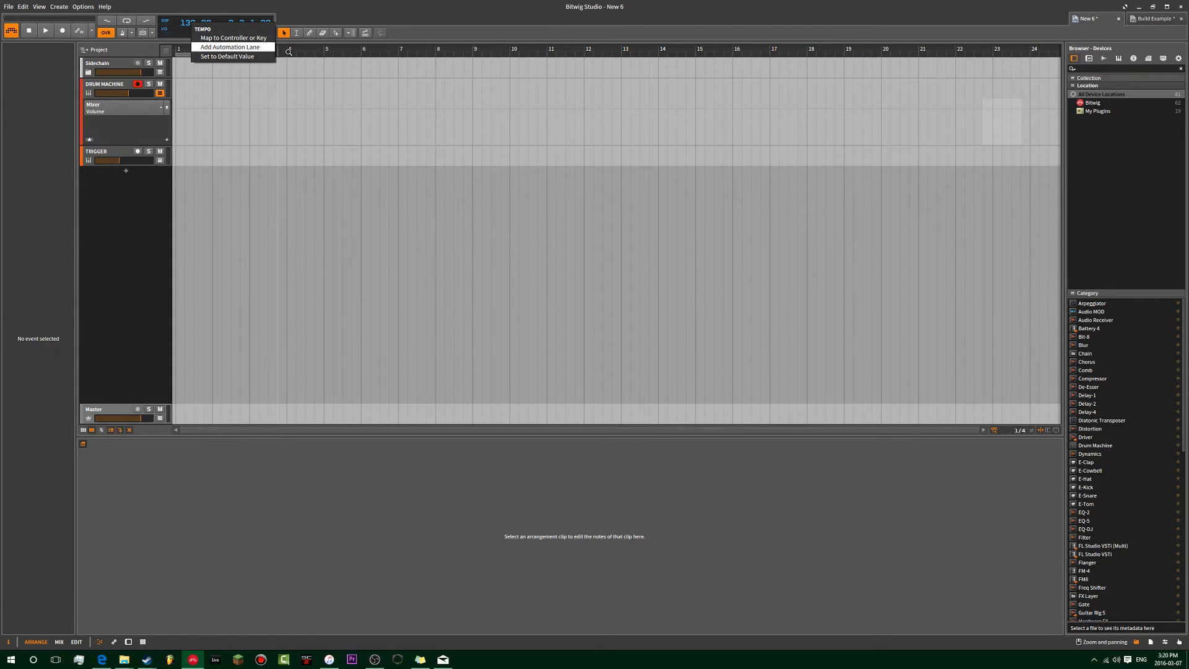
pyautogui.click(240, 49)
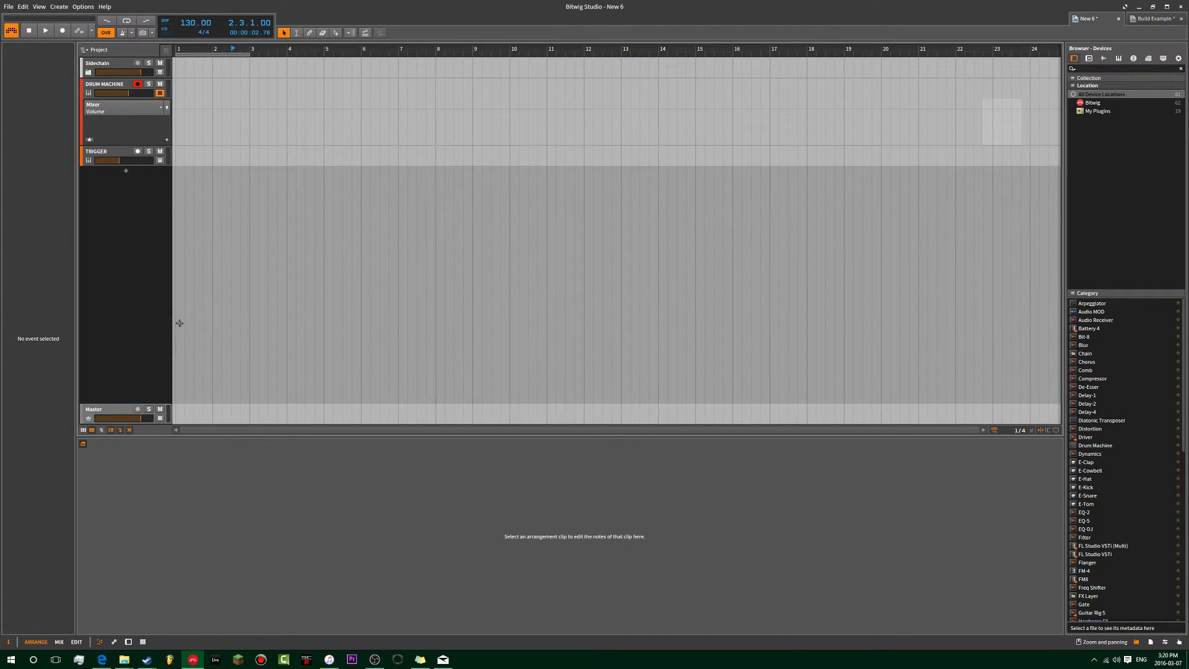
pyautogui.click(160, 419)
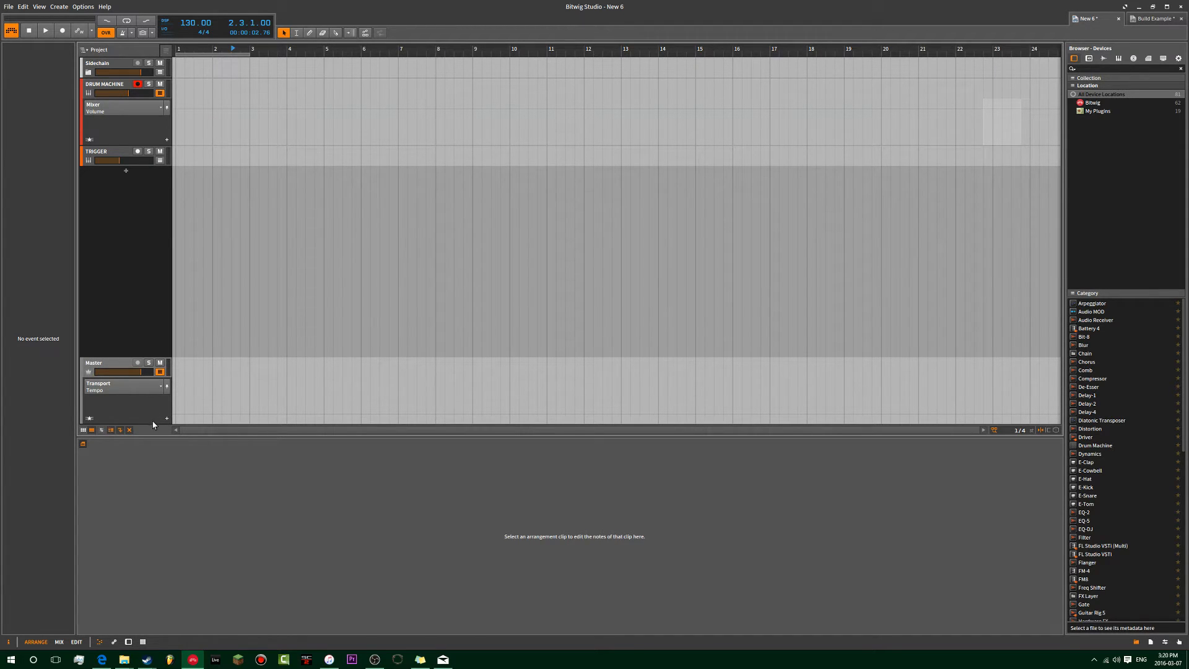
# - Add an extra Tempo automation lane under Master, remove it and hide the Master track's automation
pyautogui.click(148, 219)
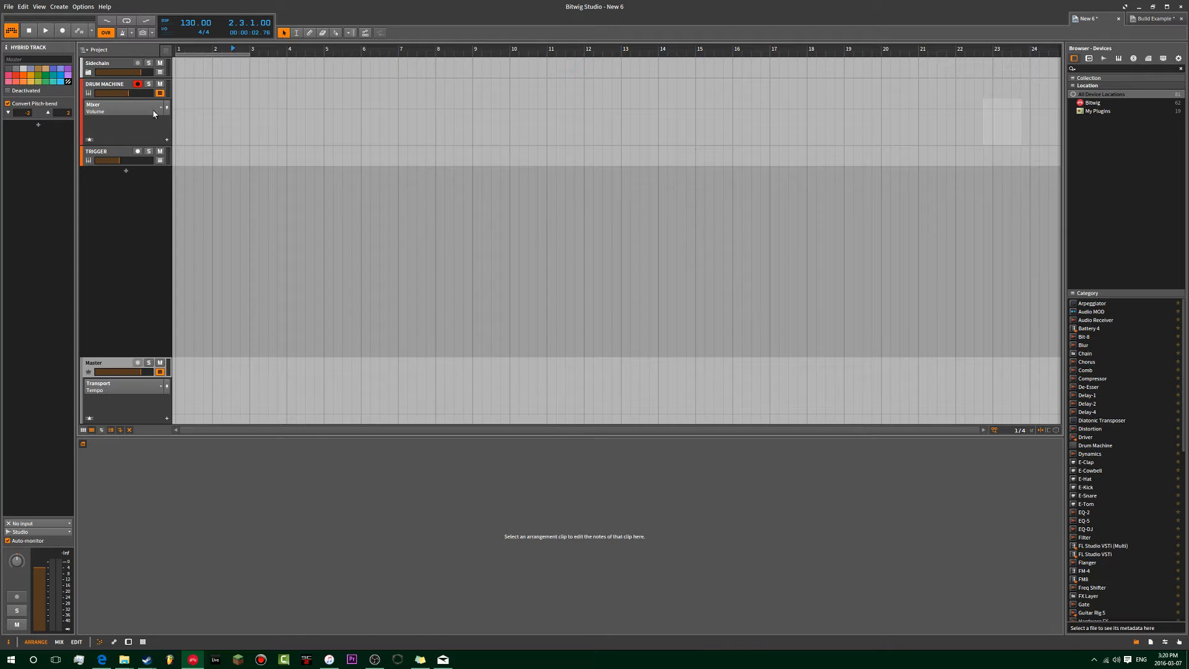
pyautogui.click(166, 418)
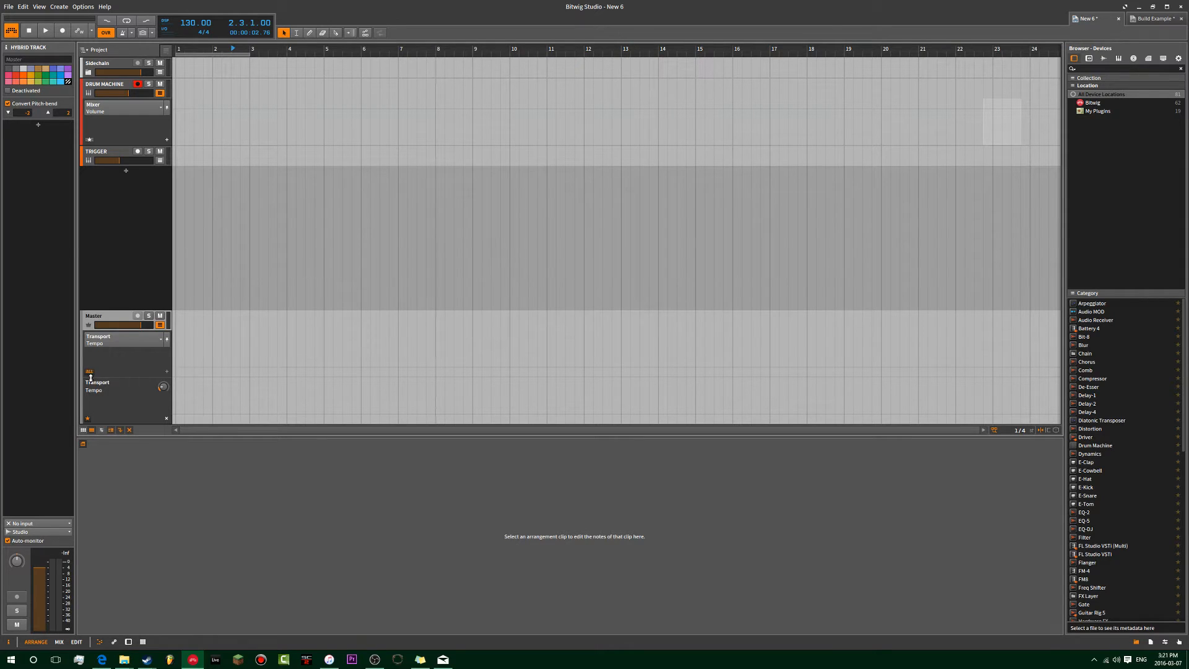
pyautogui.click(167, 418)
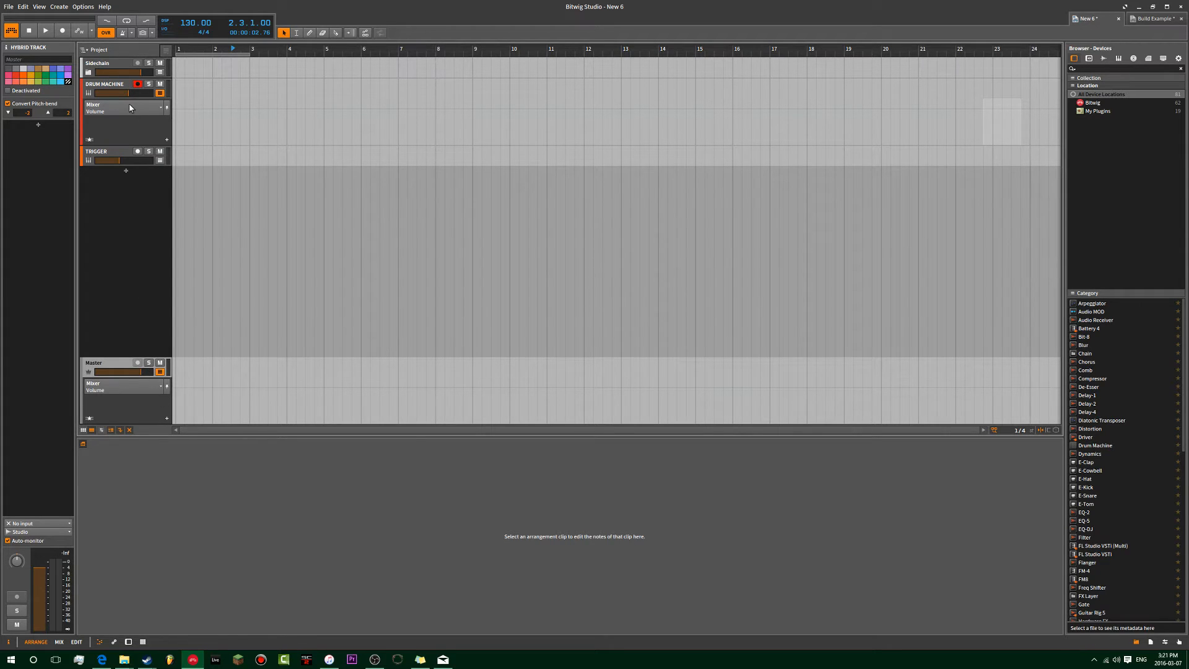
pyautogui.click(159, 372)
# - Insert a Filter device on the DRUM MACHINE track and show the track's device chain
pyautogui.click(97, 88)
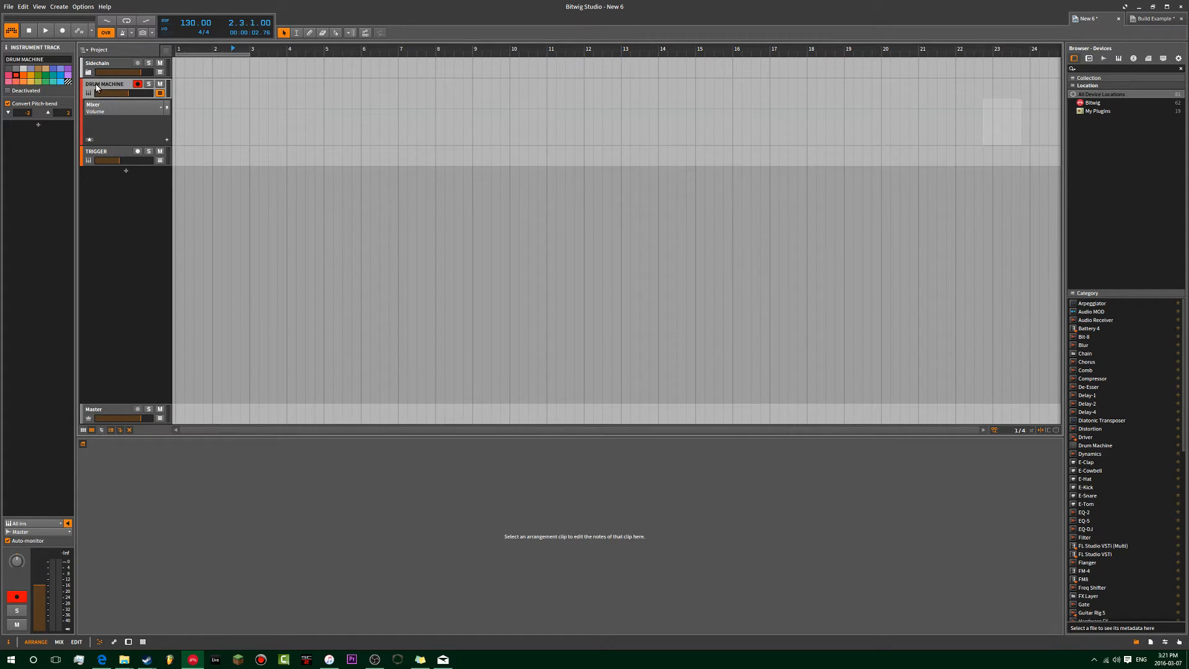
pyautogui.click(39, 125)
pyautogui.write('fil')
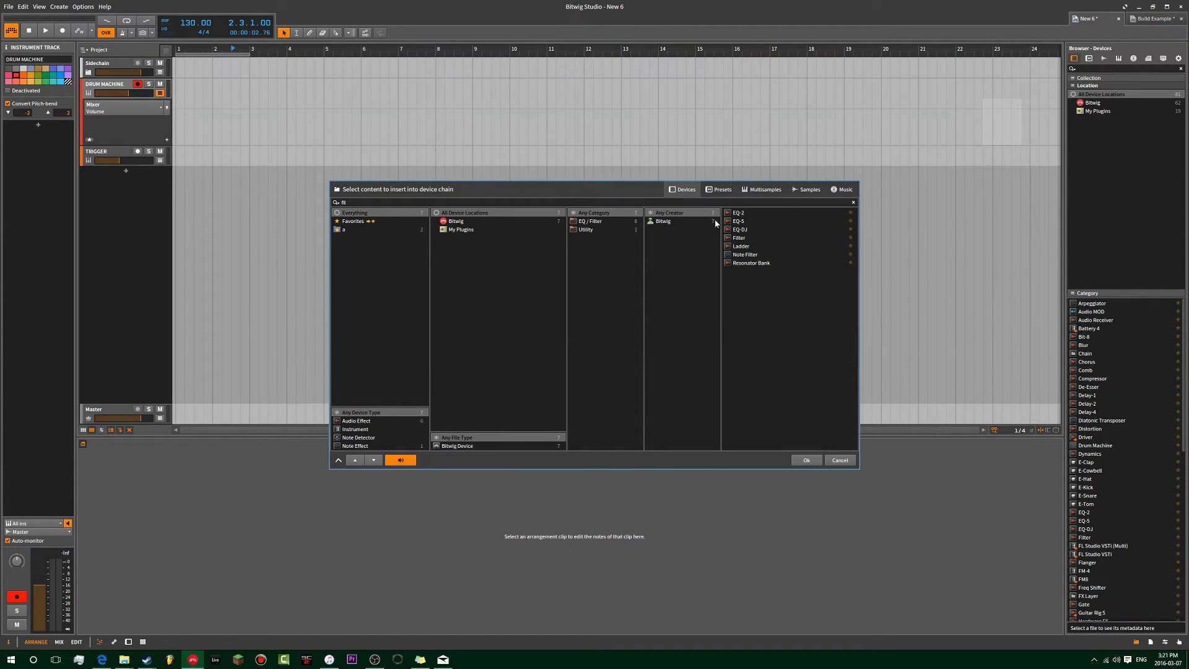
pyautogui.doubleClick(746, 239)
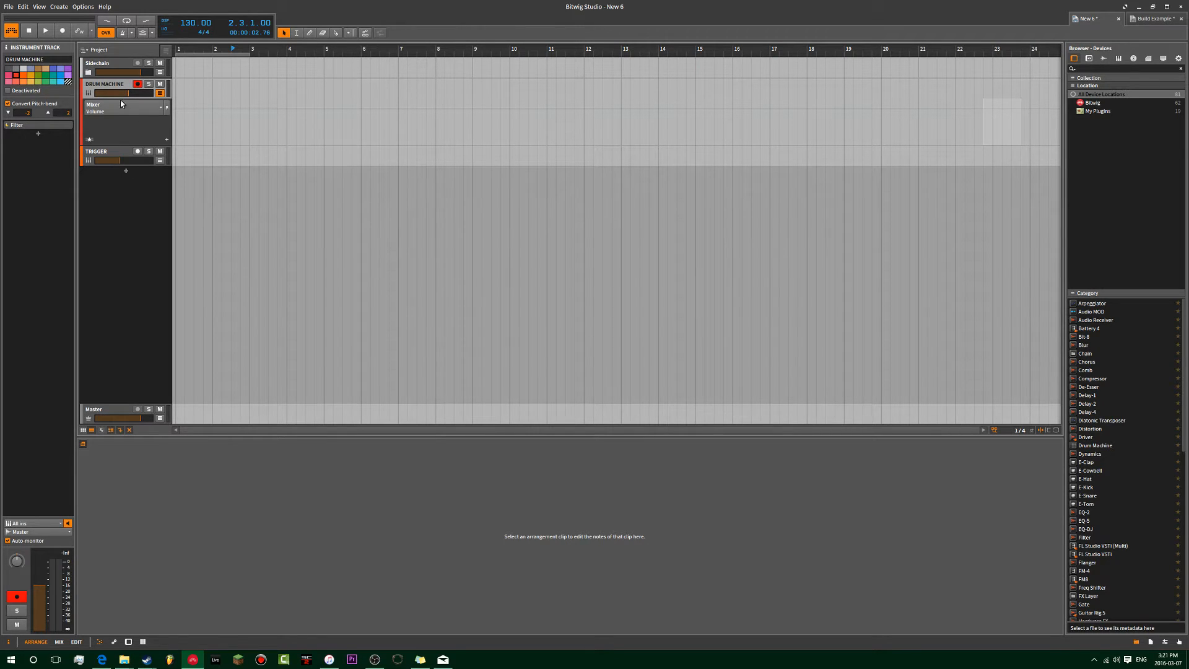
pyautogui.press('d')
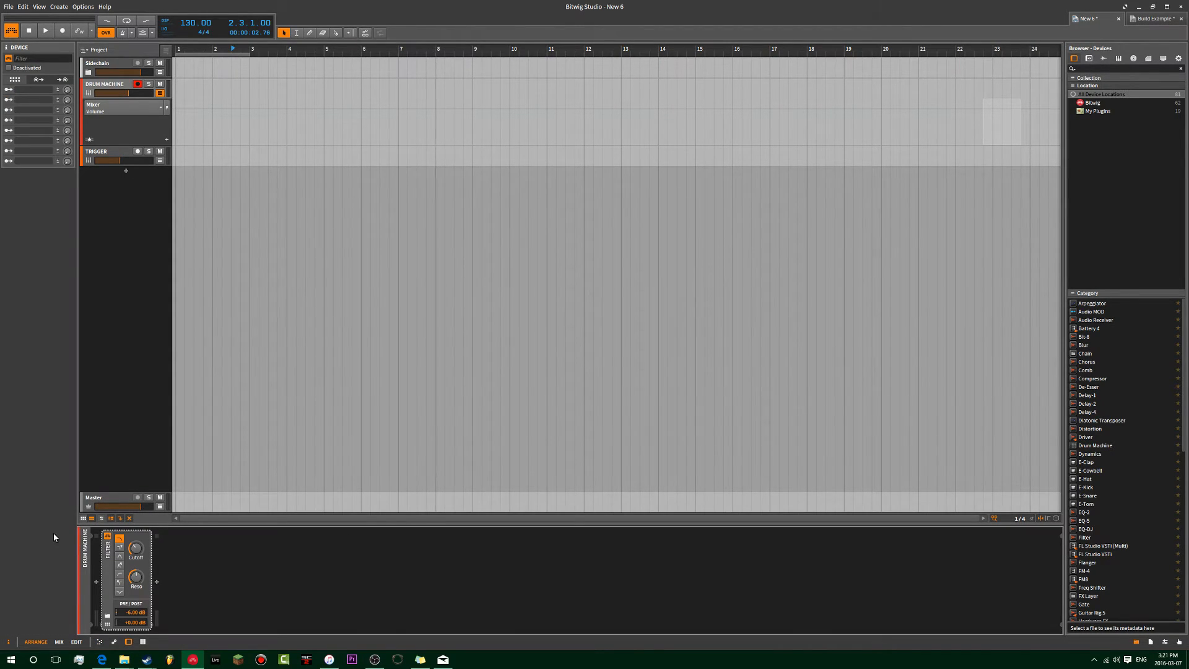
# - Add automation lanes for the Filter device's Cutoff and Resonance parameters
pyautogui.rightClick(134, 549)
pyautogui.click(151, 570)
pyautogui.rightClick(138, 578)
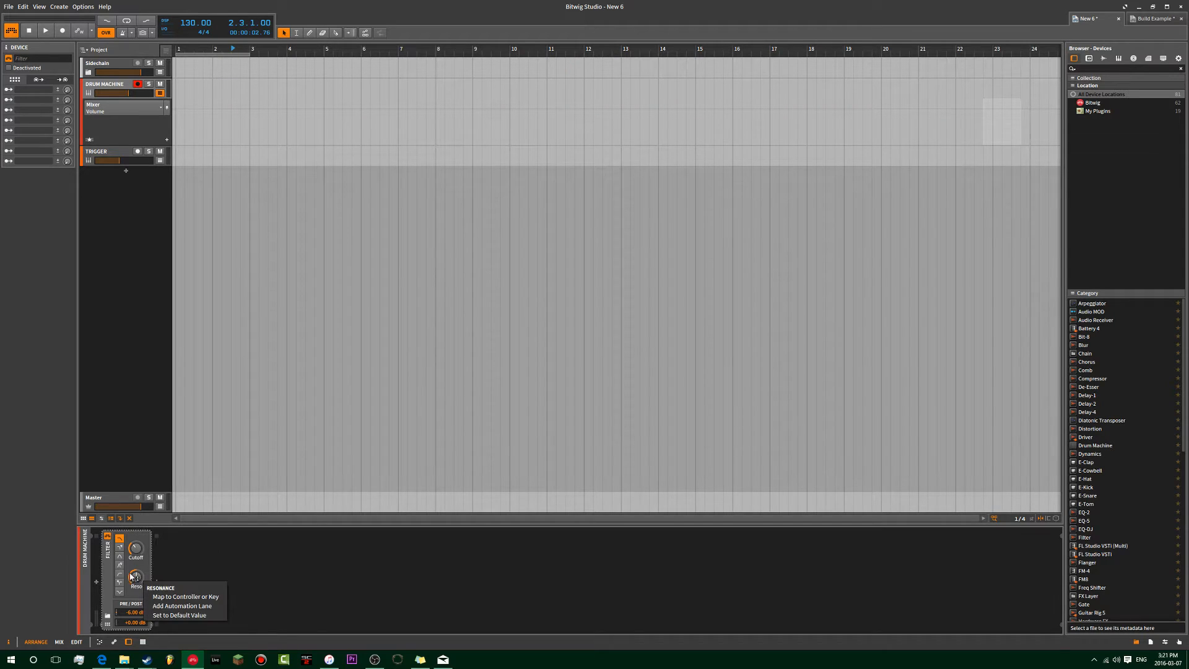
pyautogui.click(148, 606)
# - Switch the Filter device to its fourth filter type and raise the TRIGGER track's volume
pyautogui.click(119, 564)
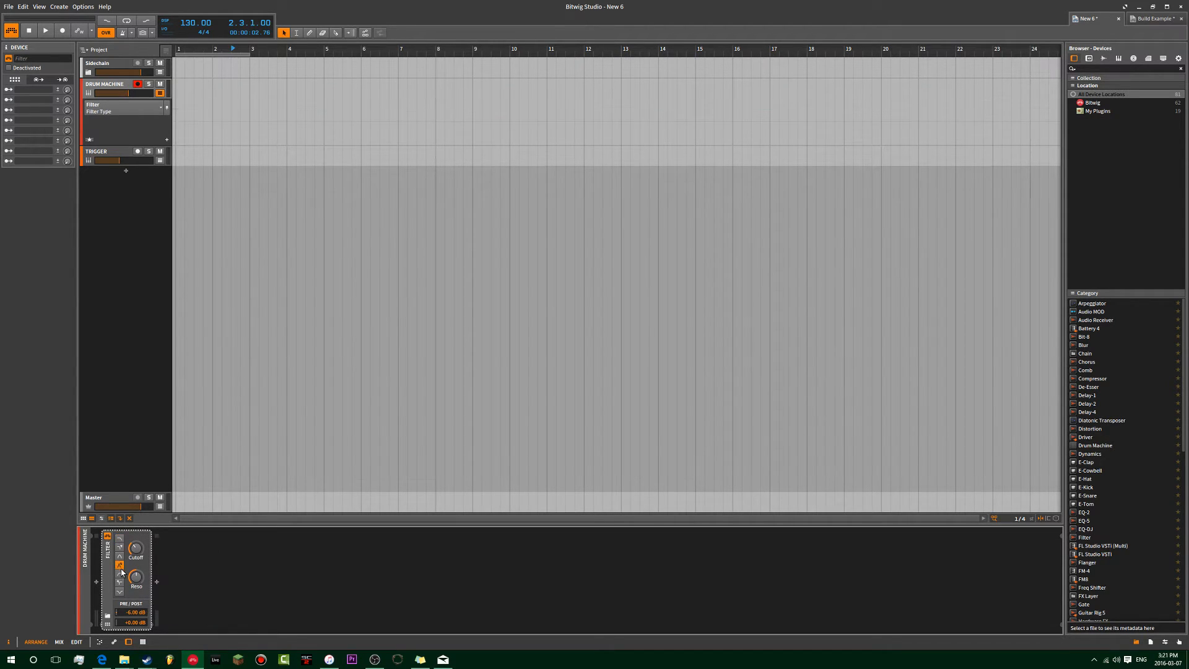
pyautogui.moveTo(119, 162); pyautogui.dragTo(142, 163)
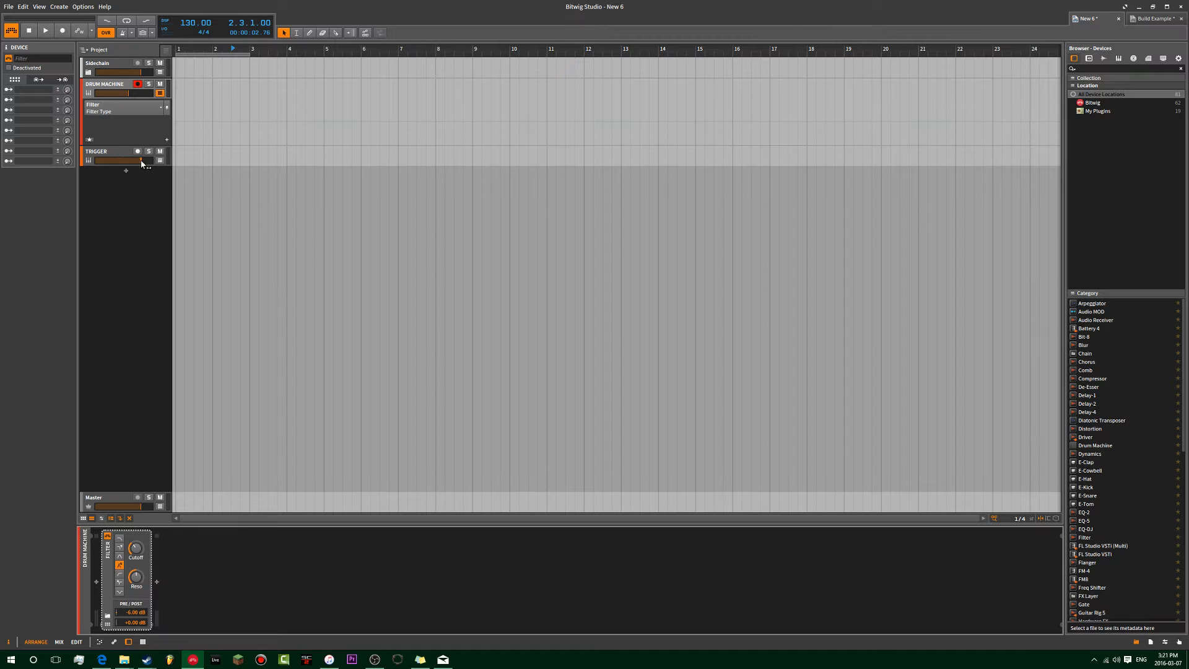
# - Show DRUM MACHINE's extra automation lanes and remove the Filter Resonance, Filter Cutoff and Mixer Volume lanes
pyautogui.click(90, 140)
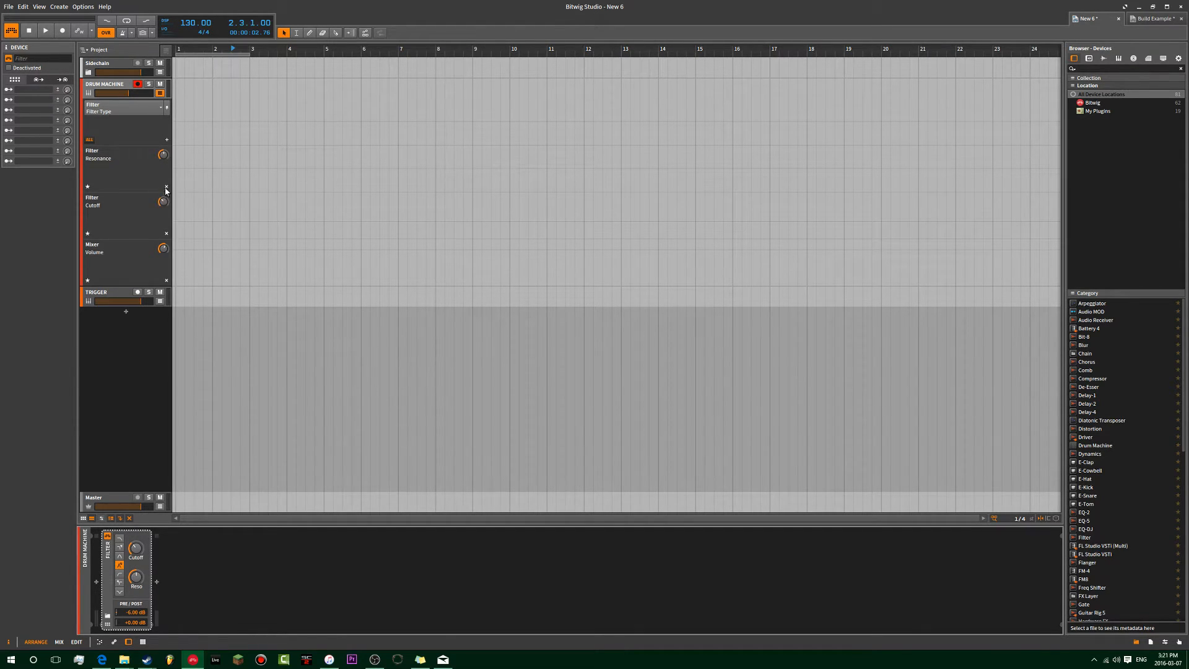
pyautogui.click(166, 187)
pyautogui.click(166, 187)
pyautogui.click(166, 187)
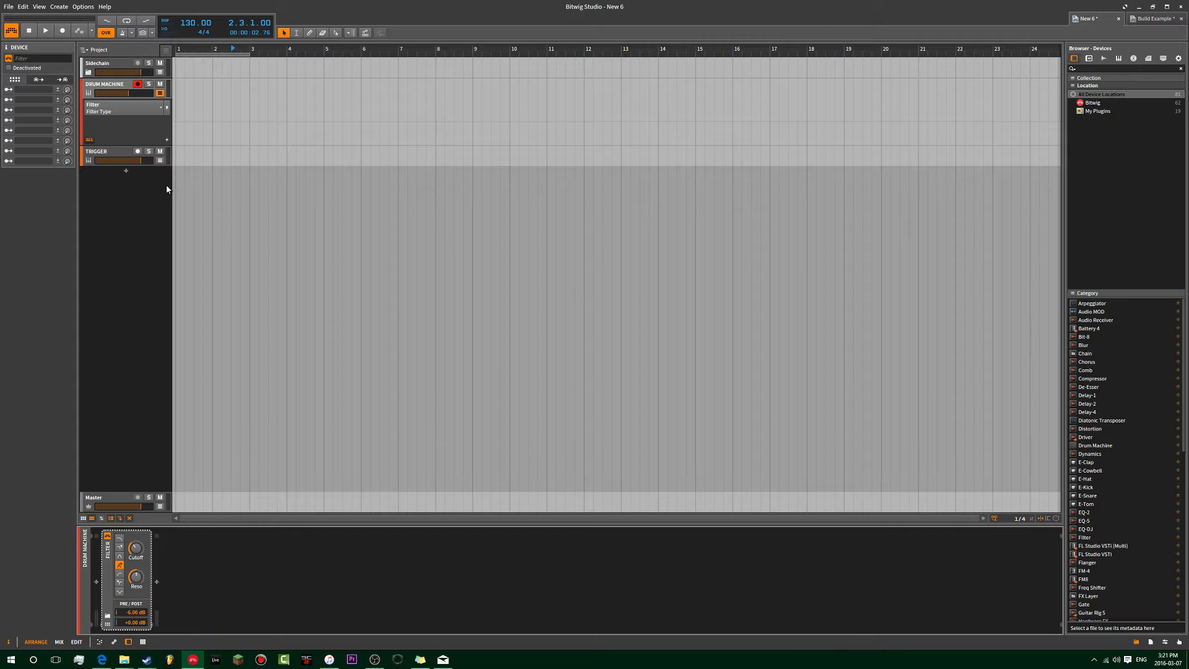
pyautogui.click(166, 186)
pyautogui.click(160, 93)
pyautogui.click(160, 93)
pyautogui.click(160, 93)
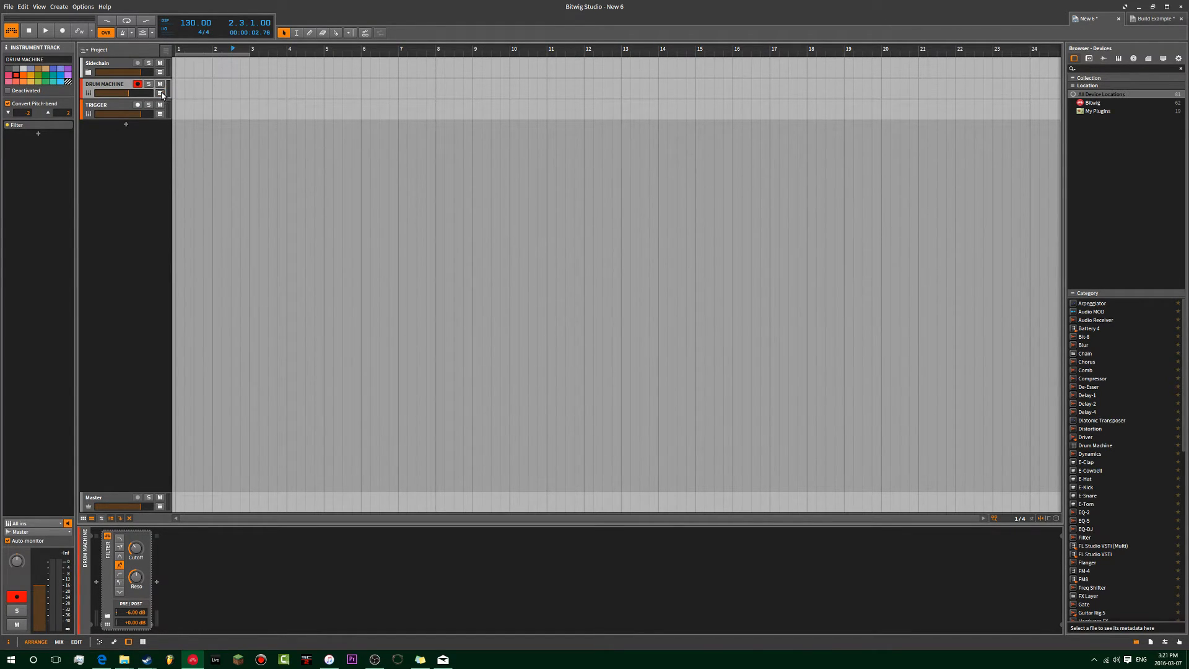
pyautogui.click(161, 93)
pyautogui.doubleClick(175, 108)
pyautogui.doubleClick(233, 112)
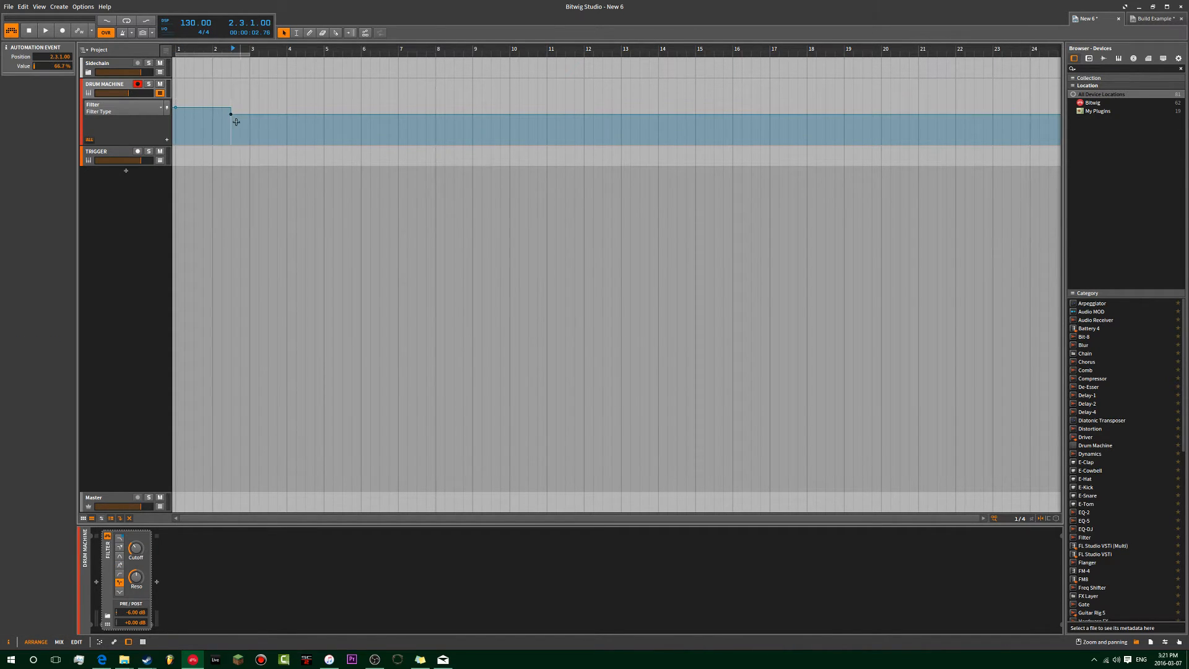
pyautogui.hotkey('ctrl', 'z')
pyautogui.hotkey('ctrl', 'z')
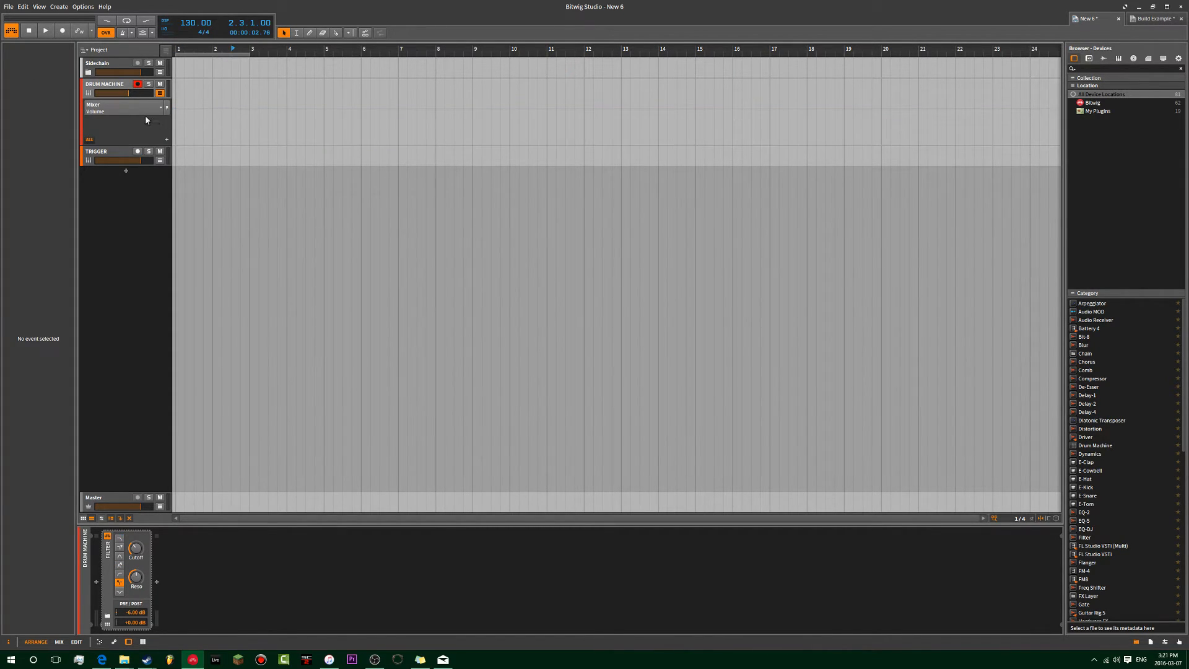
# - Draw DRUM MACHINE volume automation with points at about 3.1, 4.2, 5.3, 6.2 and 7.1, peaking at +4.70 dB at 6.2
pyautogui.doubleClick(203, 118)
pyautogui.moveTo(203, 118); pyautogui.dragTo(249, 137)
pyautogui.doubleClick(296, 126)
pyautogui.moveTo(316, 115); pyautogui.dragTo(322, 114)
pyautogui.doubleClick(398, 115)
pyautogui.click(351, 135)
pyautogui.doubleClick(343, 123)
pyautogui.click(356, 104)
pyautogui.doubleClick(370, 103)
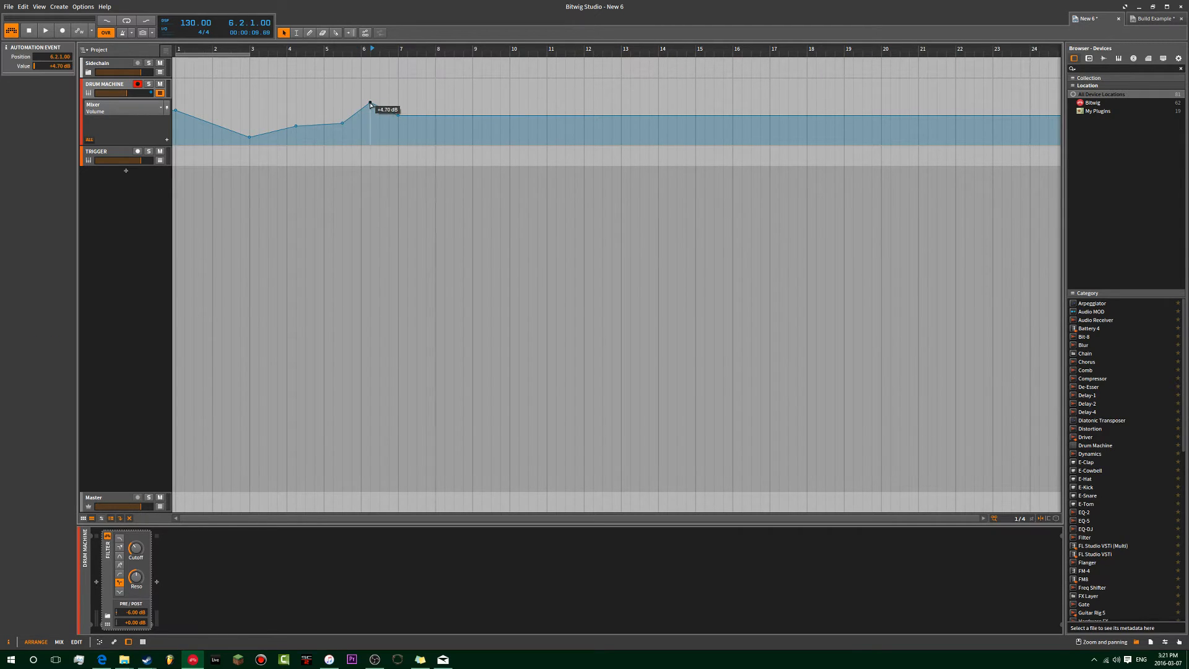
pyautogui.doubleClick(370, 103)
# - With the automation editor open, create a clip at bar 1 on DRUM MACHINE and lengthen it to six bars
pyautogui.doubleClick(119, 91)
pyautogui.press('a')
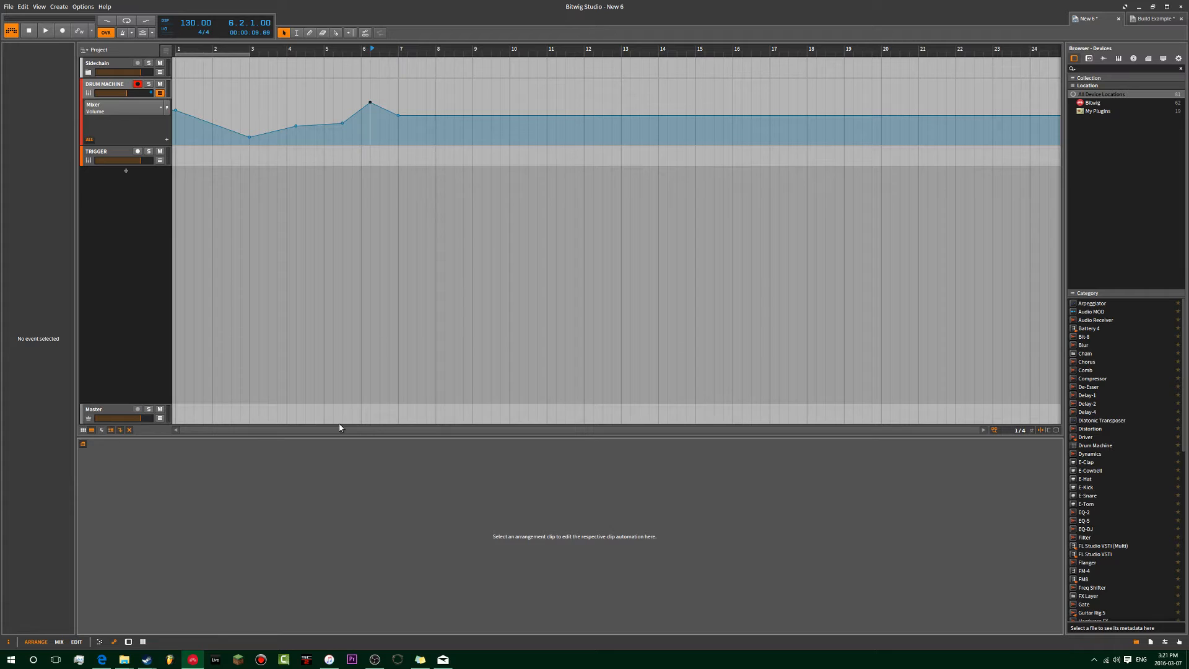
pyautogui.doubleClick(188, 90)
pyautogui.moveTo(213, 84); pyautogui.dragTo(317, 90)
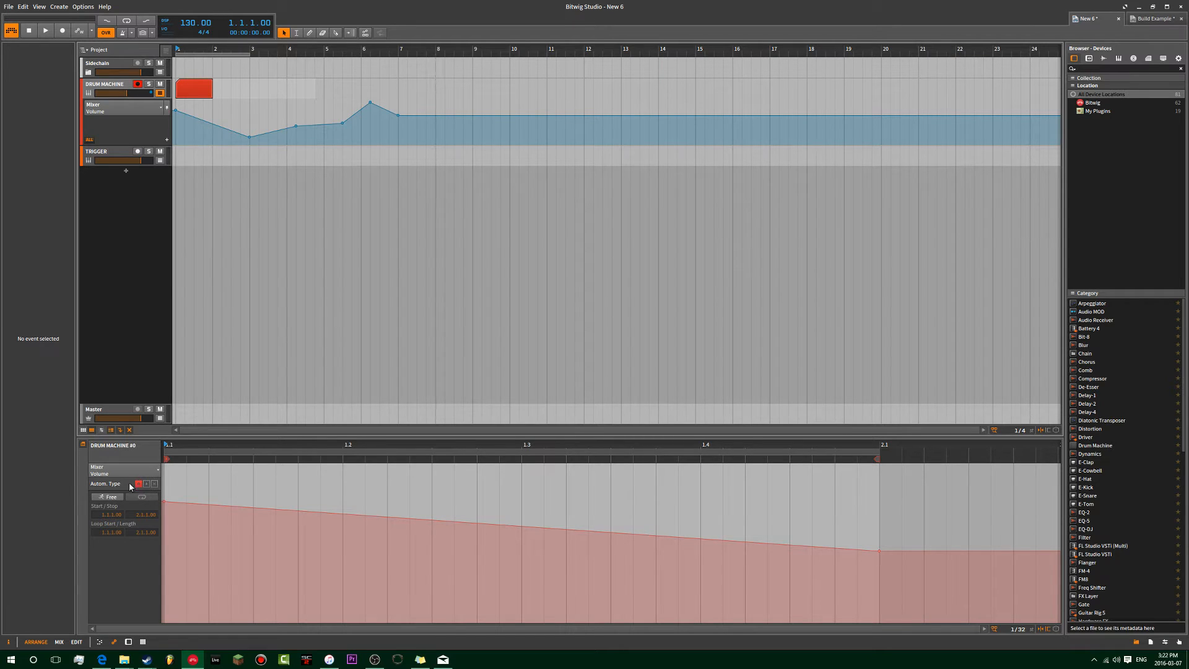
pyautogui.click(83, 445)
pyautogui.moveTo(211, 85); pyautogui.dragTo(401, 86)
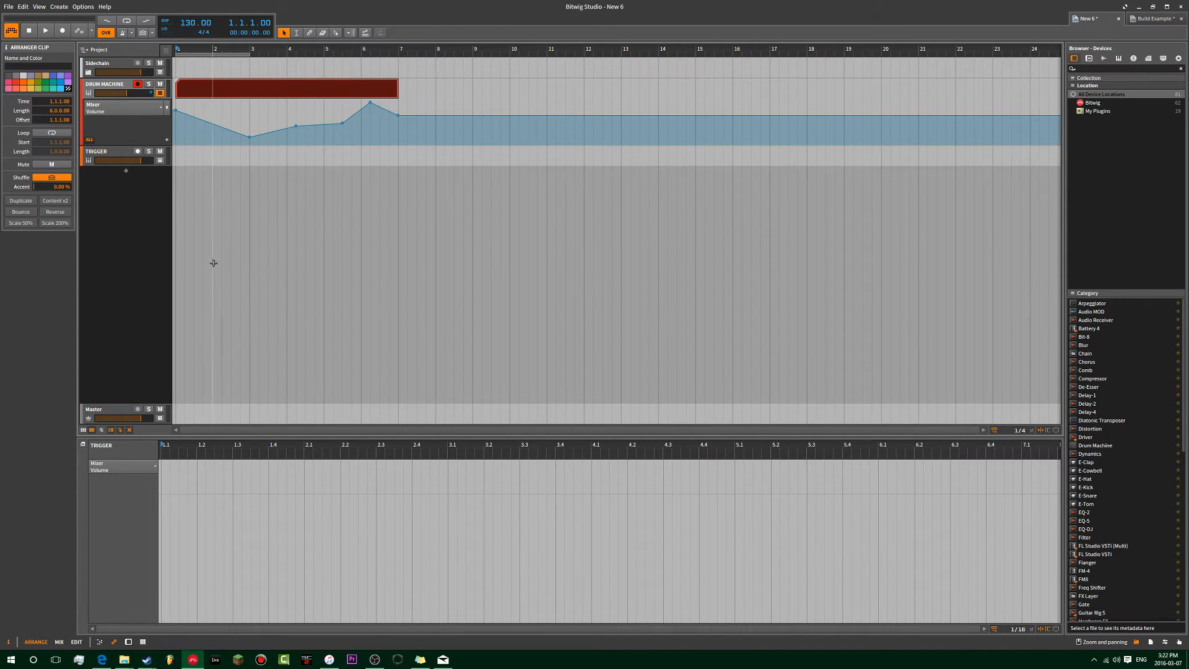
# - Show the DRUM MACHINE track's volume automation in the editor and move its point at 4.2 to 4.1.1.00 at -16.7 dB
pyautogui.scroll(-4, 195, 545)
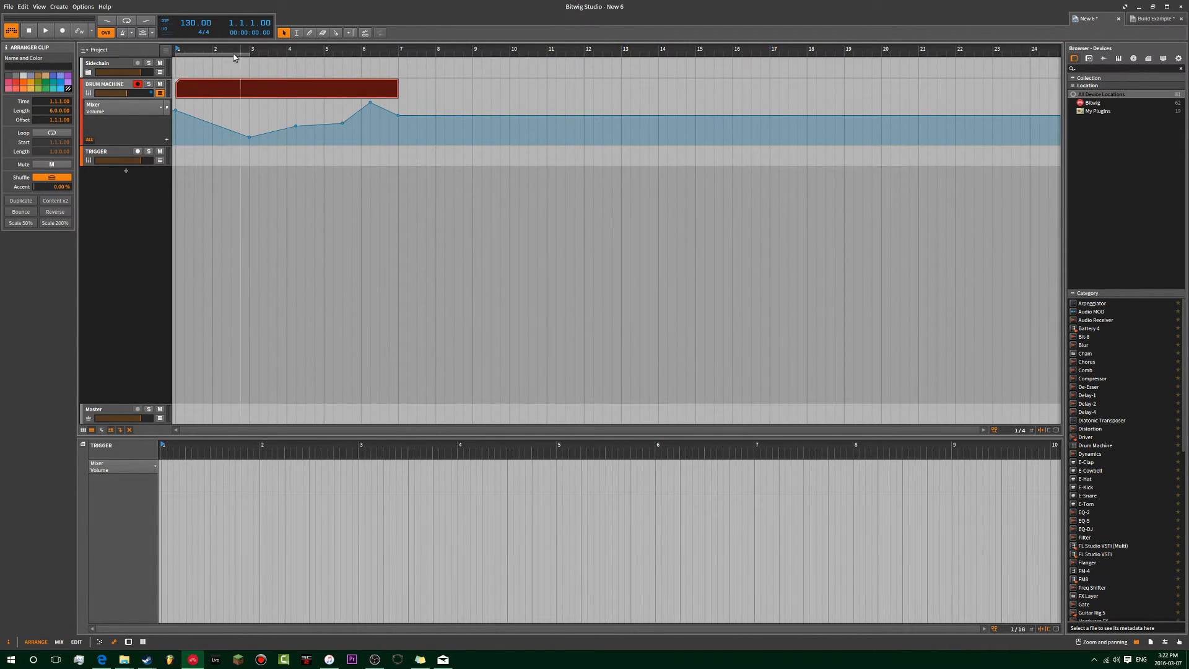
pyautogui.click(192, 85)
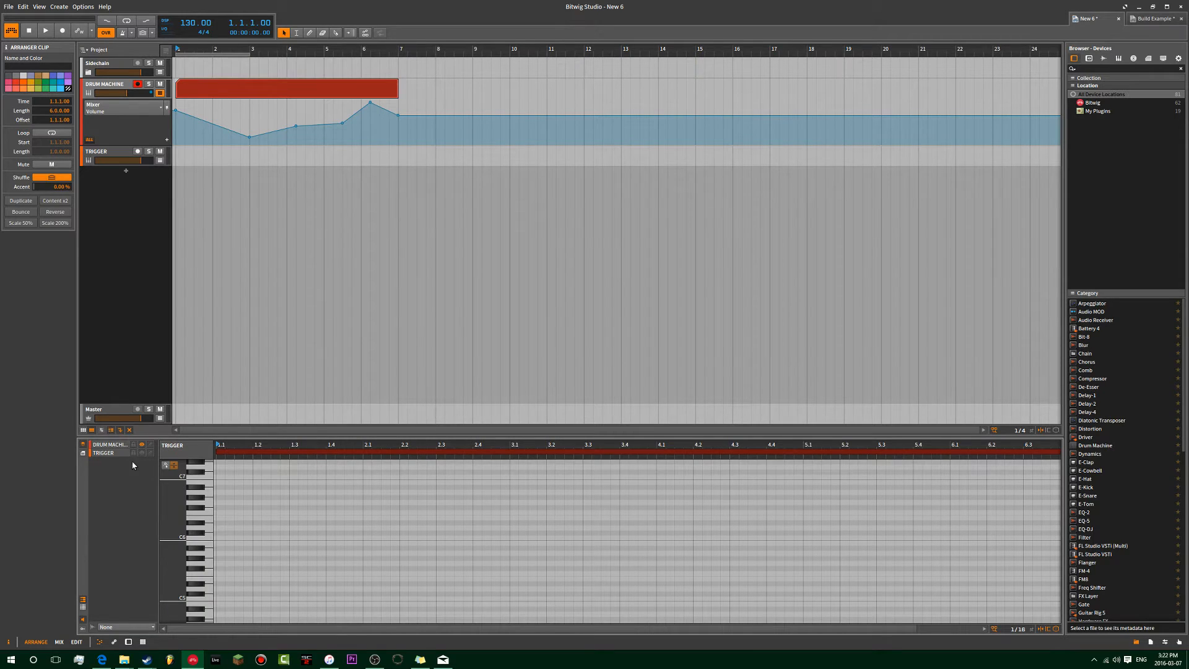
pyautogui.hotkey('alt', 'a')
pyautogui.click(113, 93)
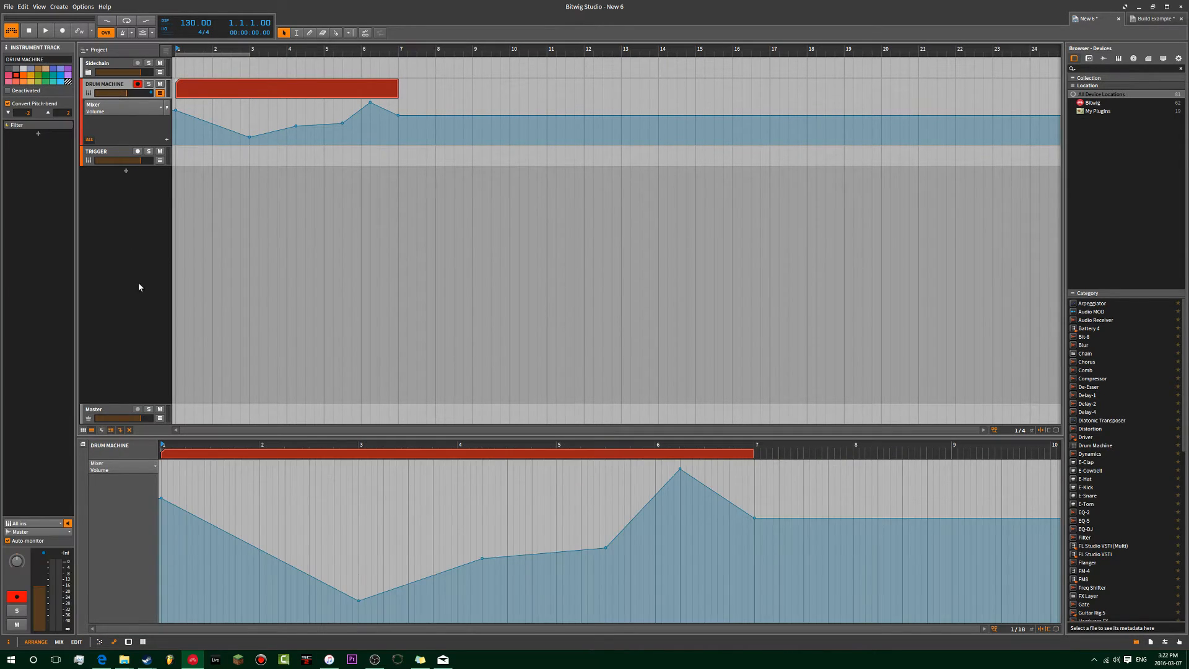
pyautogui.scroll(-3, 329, 512)
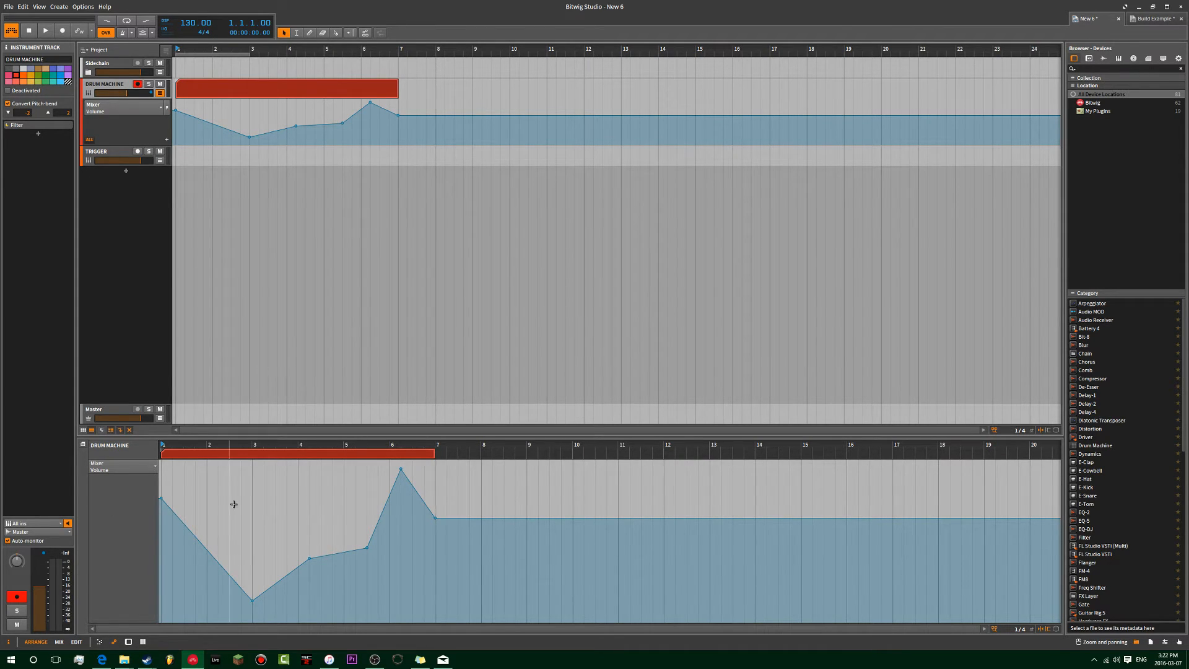
pyautogui.moveTo(309, 557)
pyautogui.mouseDown()
pyautogui.moveTo(298, 503)
pyautogui.moveTo(299, 523)
pyautogui.moveTo(286, 523)
pyautogui.moveTo(307, 551)
pyautogui.moveTo(287, 526)
pyautogui.moveTo(252, 531)
pyautogui.moveTo(333, 538)
pyautogui.moveTo(286, 541)
pyautogui.moveTo(323, 492)
pyautogui.moveTo(355, 499)
pyautogui.moveTo(298, 522)
pyautogui.moveTo(283, 511)
pyautogui.moveTo(300, 556)
pyautogui.moveTo(294, 512)
pyautogui.moveTo(297, 564)
pyautogui.moveTo(298, 554)
pyautogui.mouseUp()
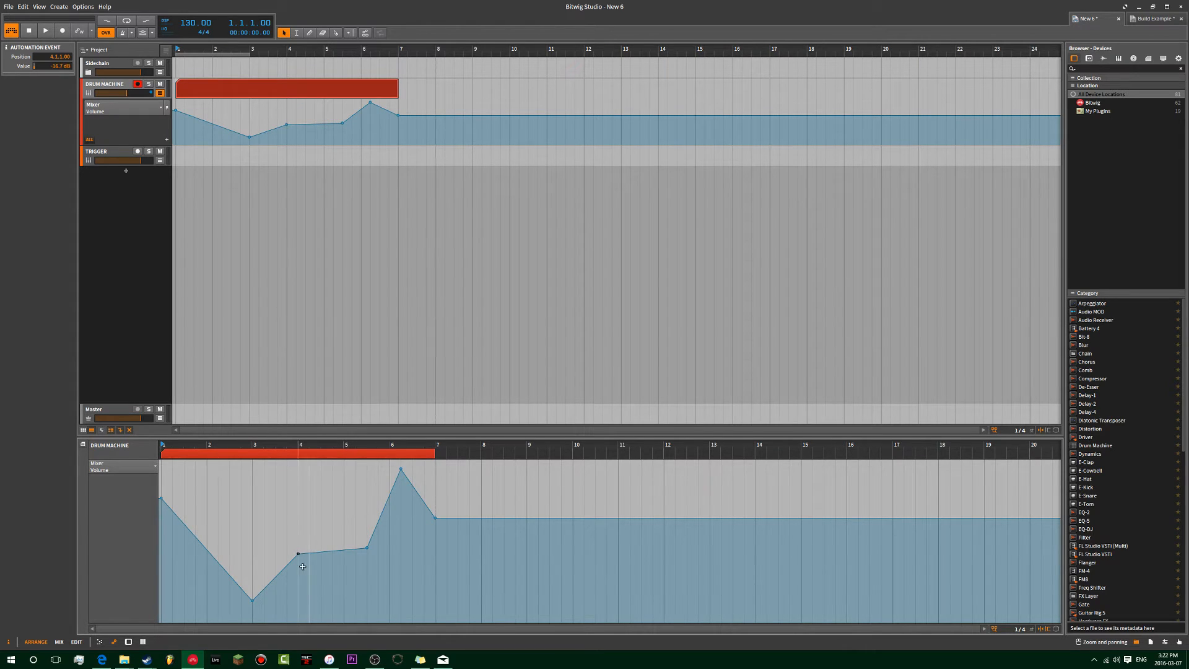
# - Inspect the first and last DRUM MACHINE volume automation points and the automation options of the track's volume fader
pyautogui.click(161, 499)
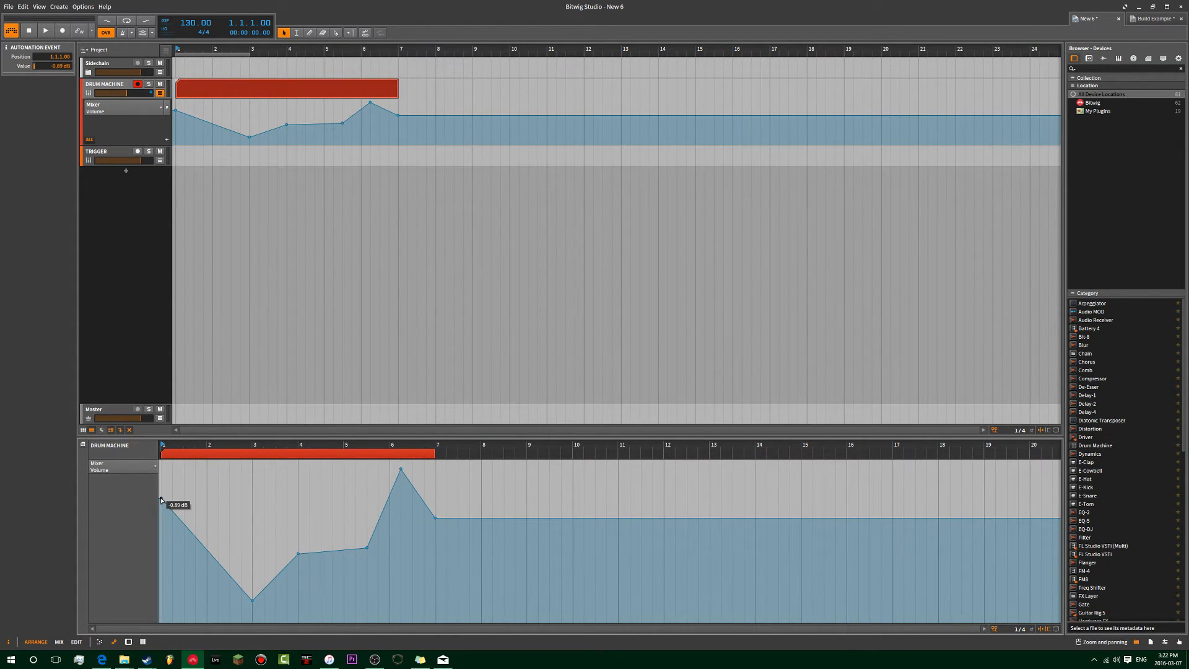
pyautogui.click(435, 518)
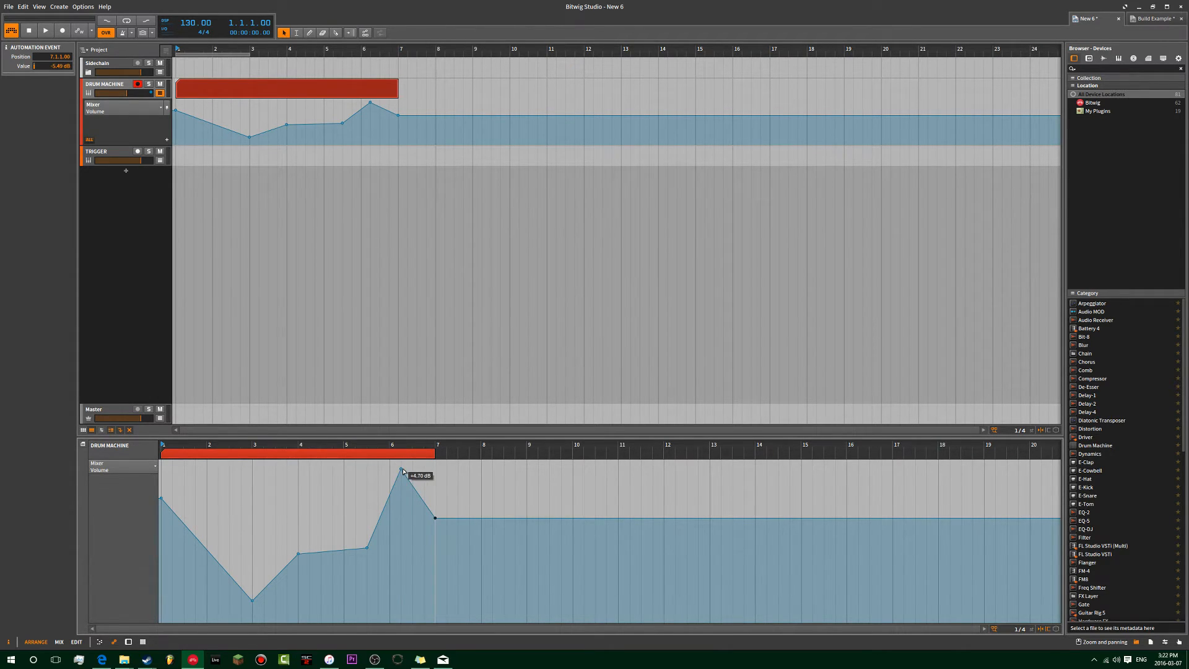
pyautogui.rightClick(142, 95)
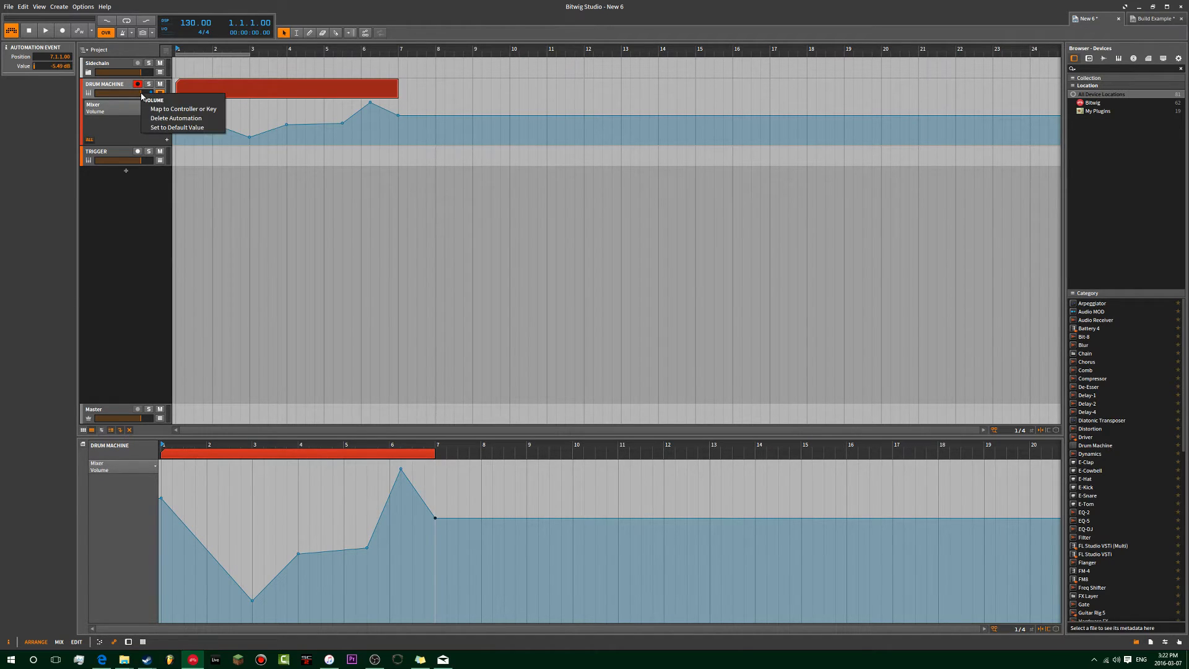
pyautogui.click(151, 128)
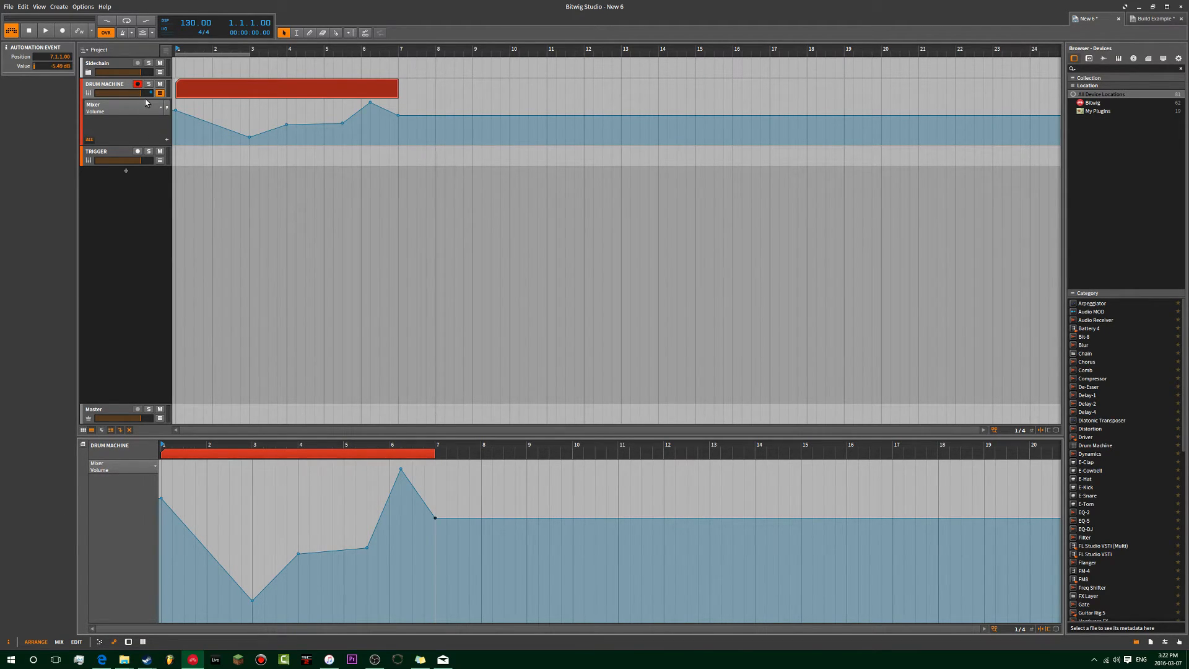
pyautogui.rightClick(142, 95)
pyautogui.click(133, 95)
# - Delete all points from DRUM MACHINE's volume automation lane in the arranger
pyautogui.moveTo(176, 111)
pyautogui.moveTo(429, 107); pyautogui.dragTo(158, 160)
pyautogui.press('Delete')
pyautogui.moveTo(407, 120); pyautogui.dragTo(354, 95)
pyautogui.press('Delete')
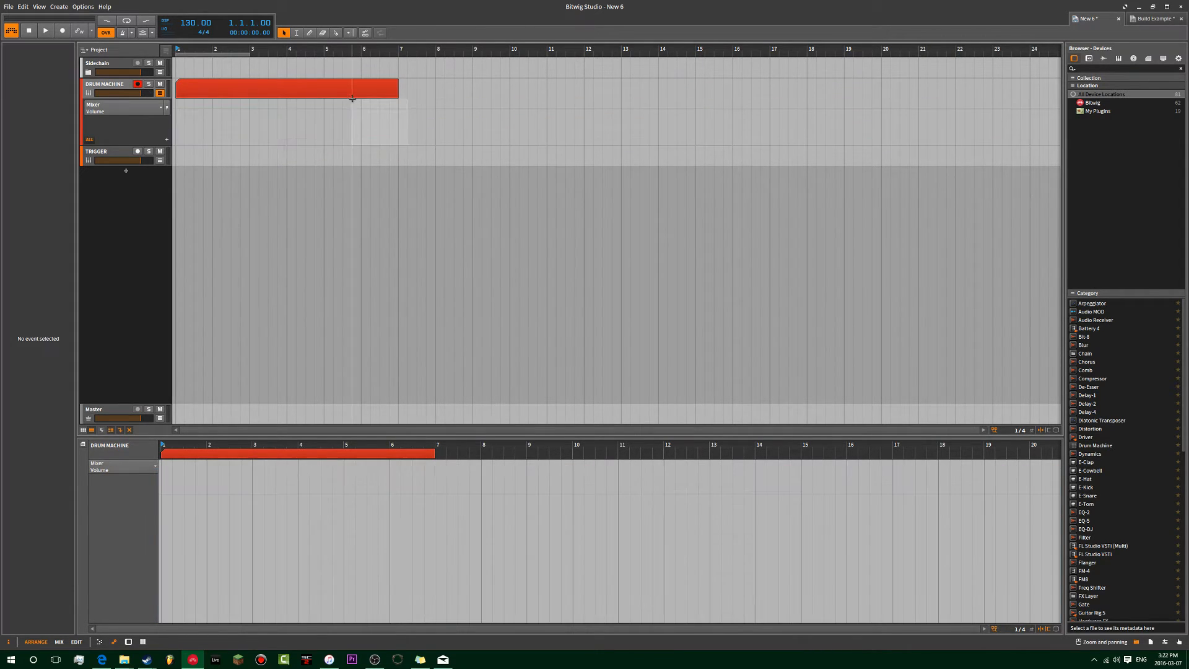
# - Draw new DRUM MACHINE volume automation starting at +0.00 dB in bar 1, dipping at bar 3 and rising to +0.33 dB at 4.1.1.00
pyautogui.click(176, 110)
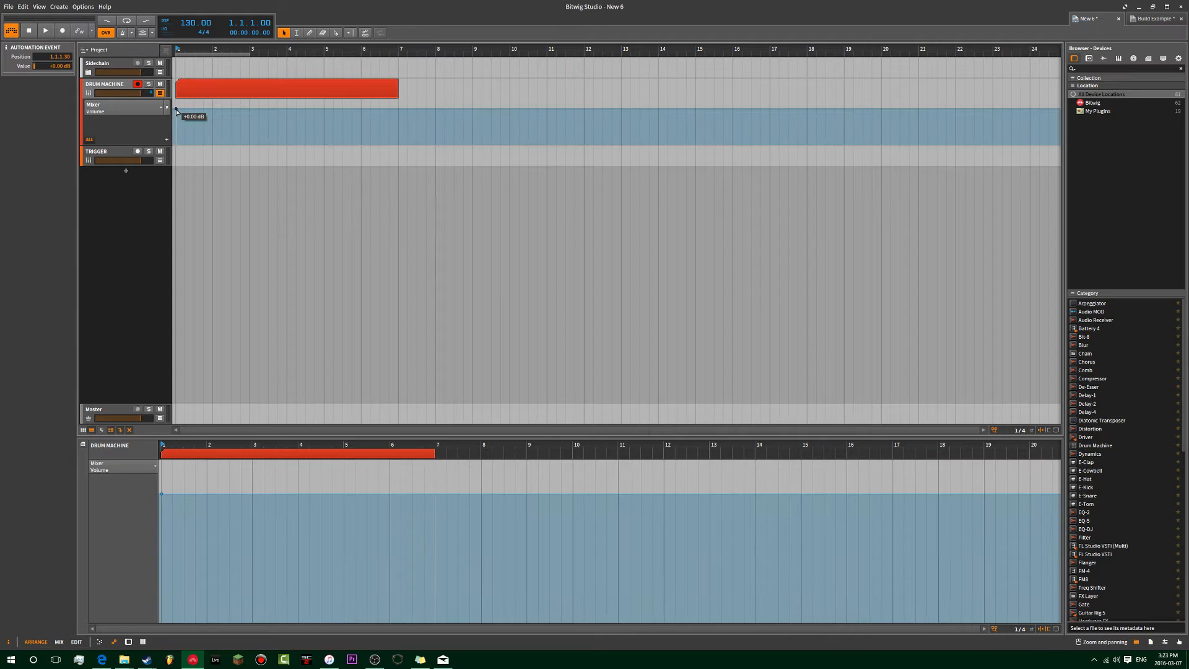
pyautogui.moveTo(278, 112)
pyautogui.mouseDown()
pyautogui.moveTo(231, 125)
pyautogui.moveTo(249, 134)
pyautogui.moveTo(286, 108)
pyautogui.mouseUp()
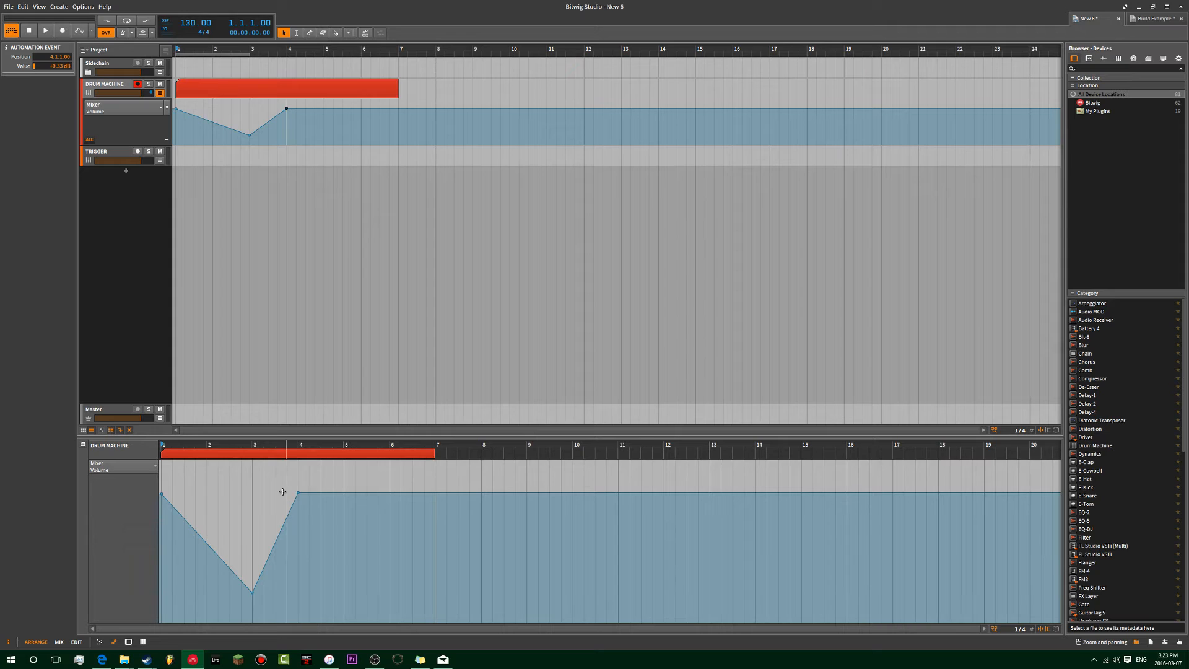
# - Try to copy the first volume point from bar 1 onto bar 4 in the automation editor
pyautogui.click(166, 484)
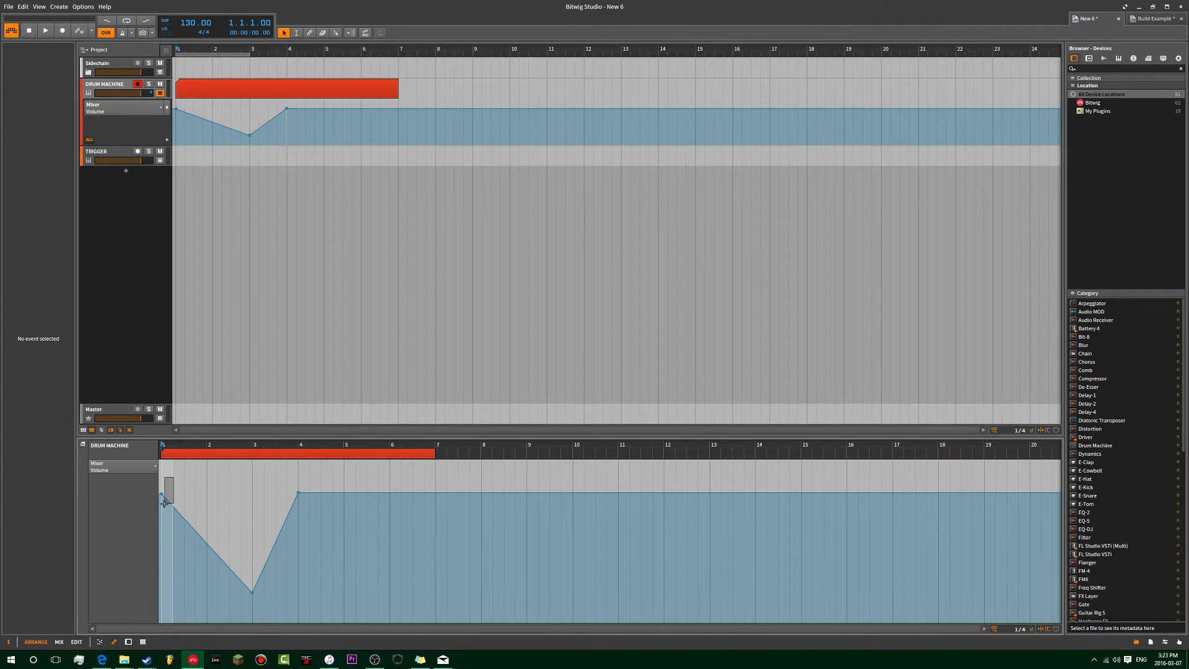
pyautogui.click(162, 493)
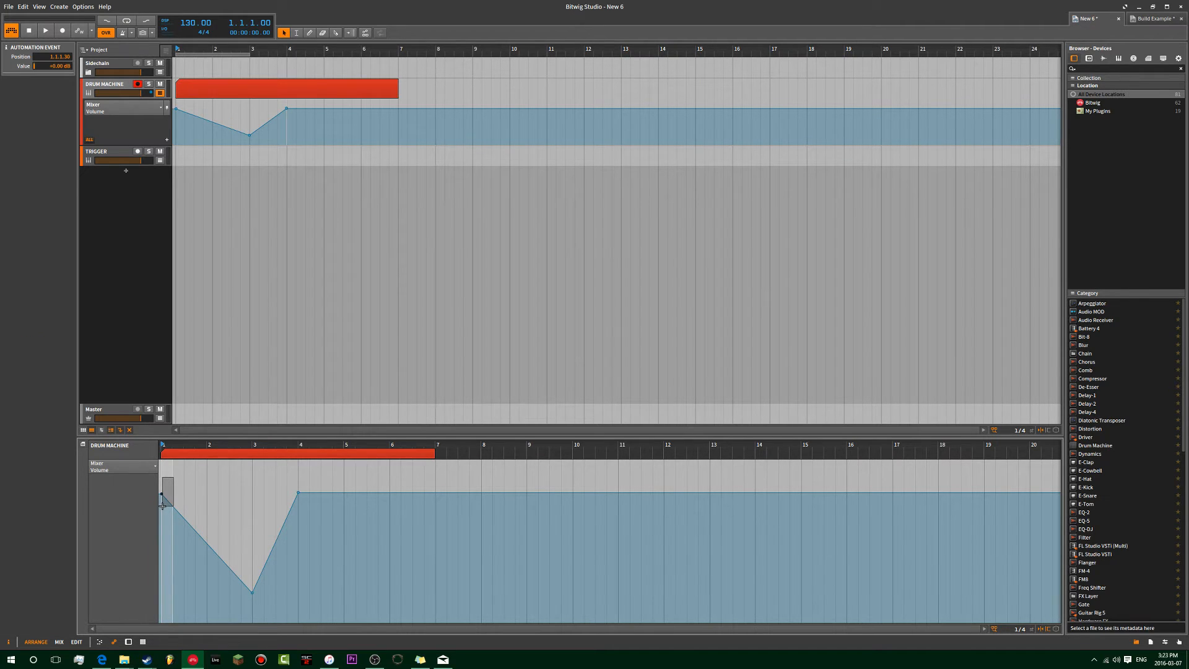
pyautogui.click(294, 483)
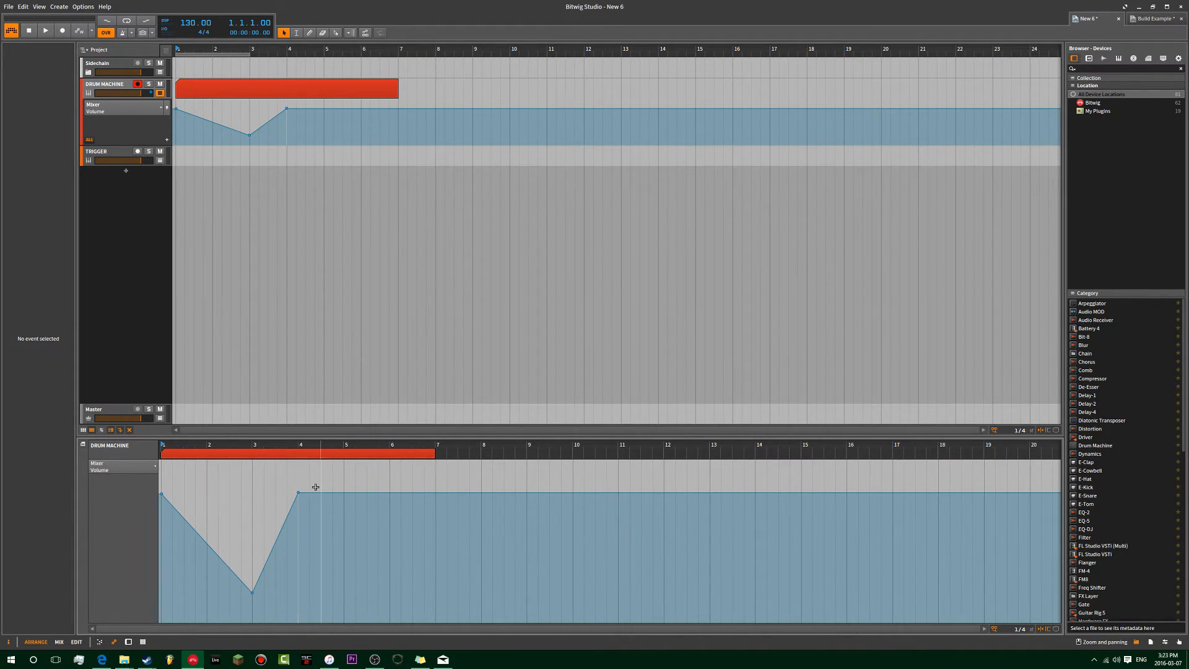
pyautogui.hotkey('ctrl', 'z')
pyautogui.click(300, 494)
pyautogui.click(304, 495)
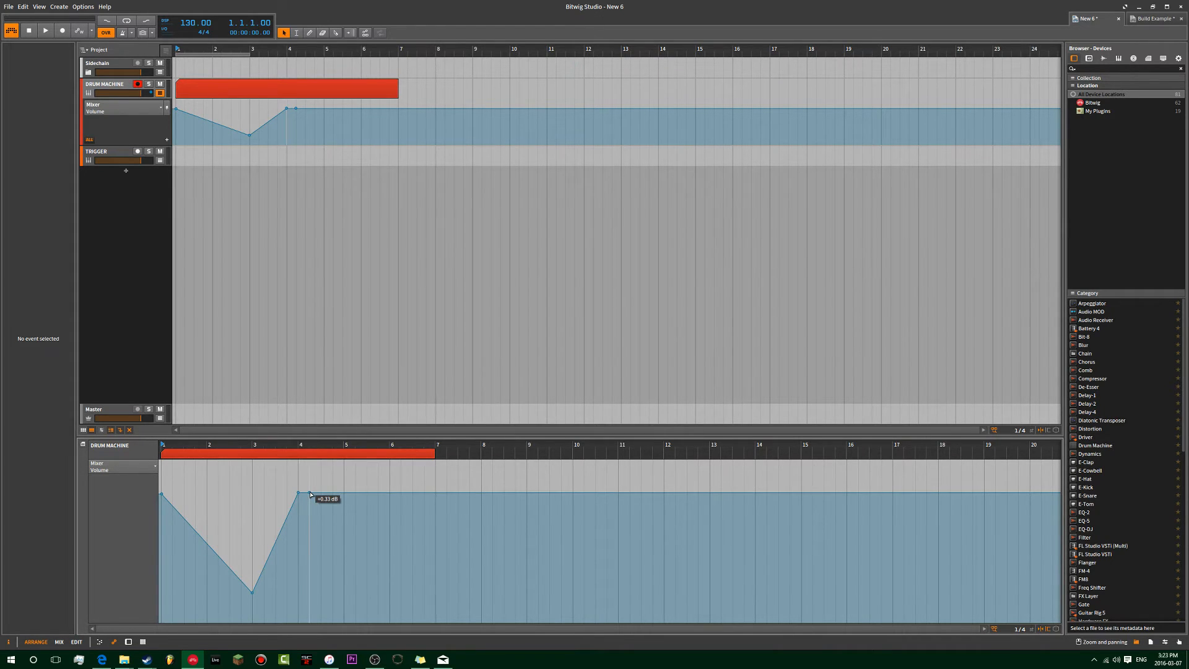
# - Delete the volume point at bar 4 and paste a copy of the automation from bar 1 there at +0.00 dB
pyautogui.click(297, 494)
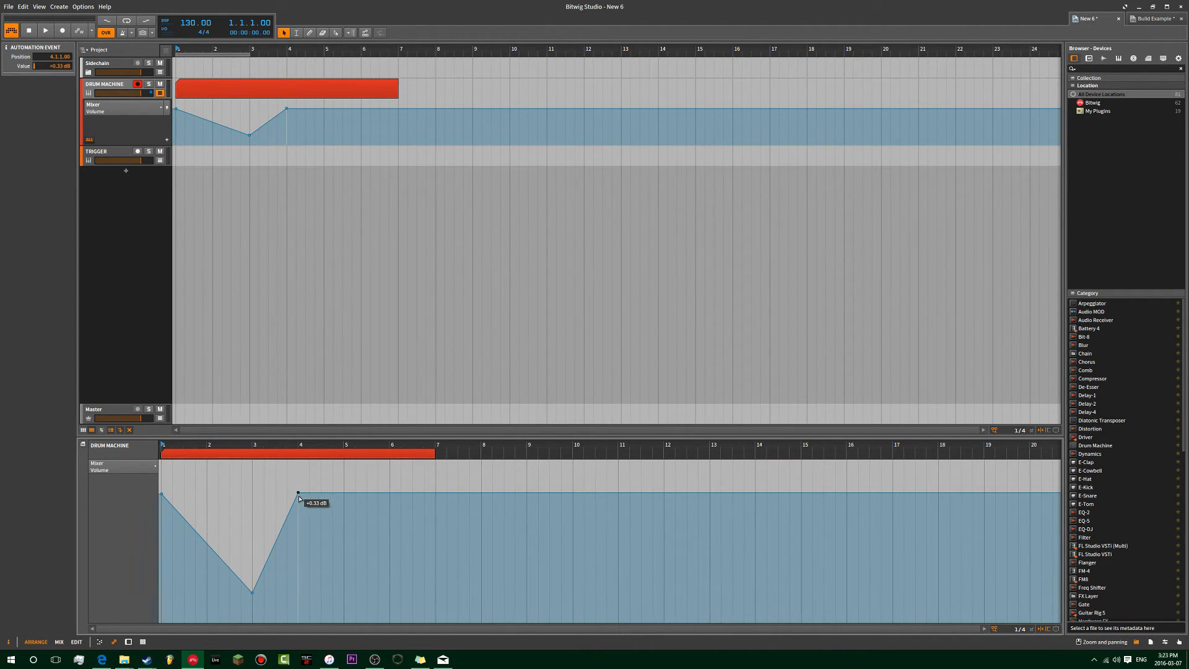
pyautogui.press('Delete')
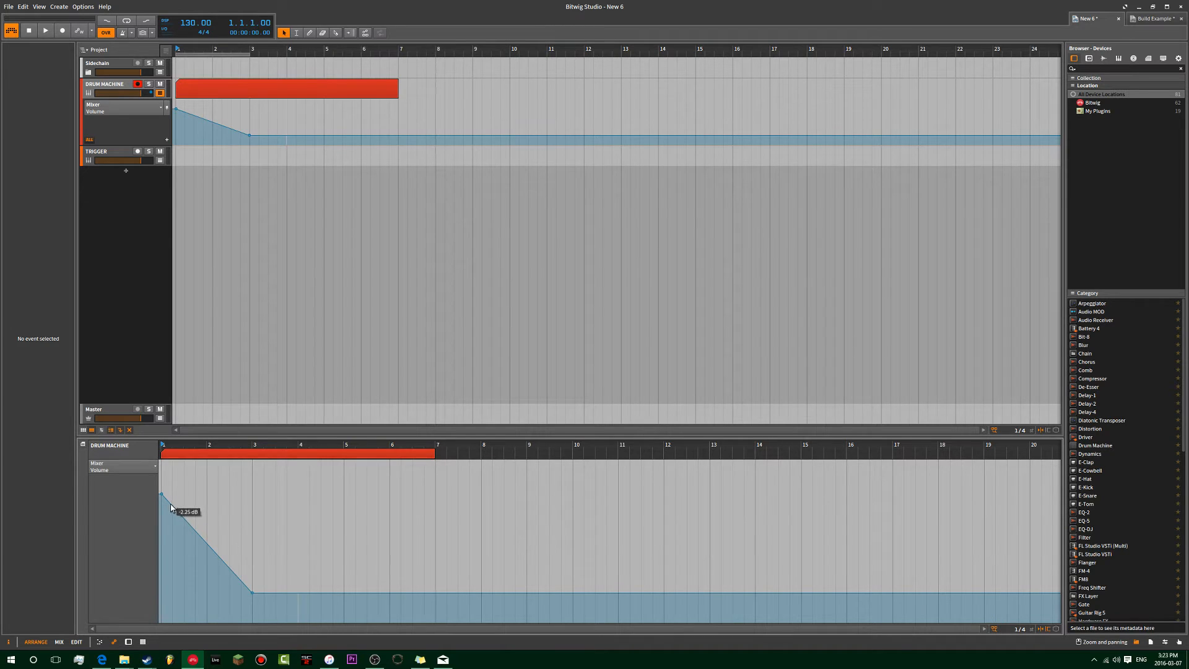
pyautogui.moveTo(169, 491); pyautogui.dragTo(163, 495)
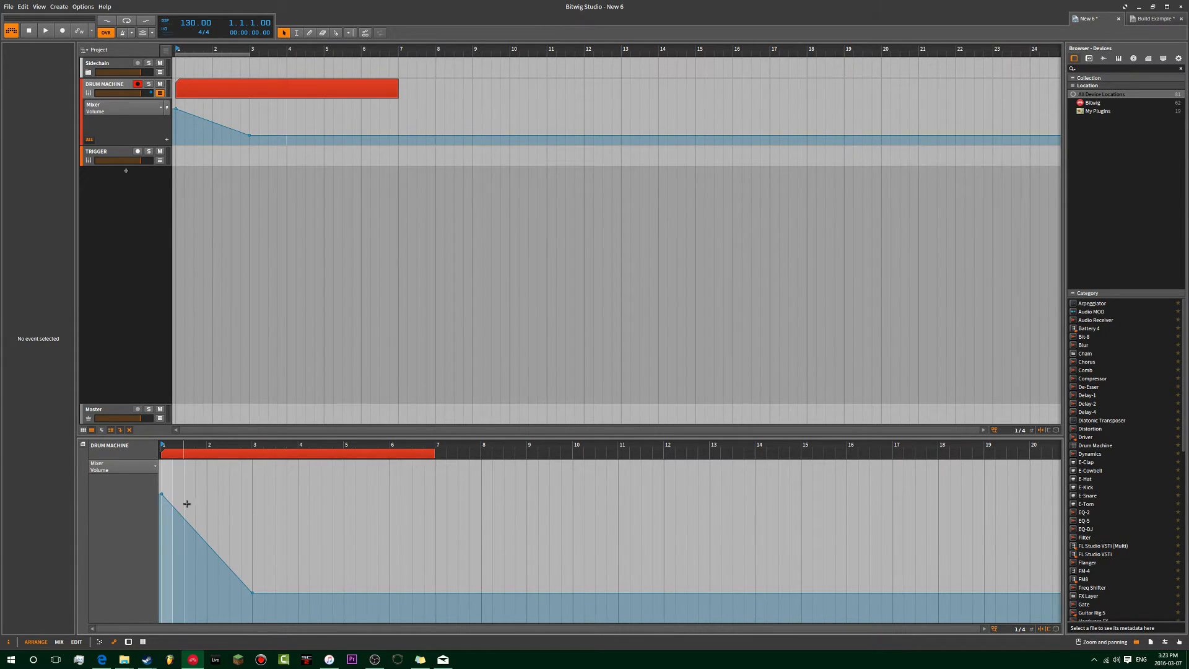
pyautogui.click(162, 493)
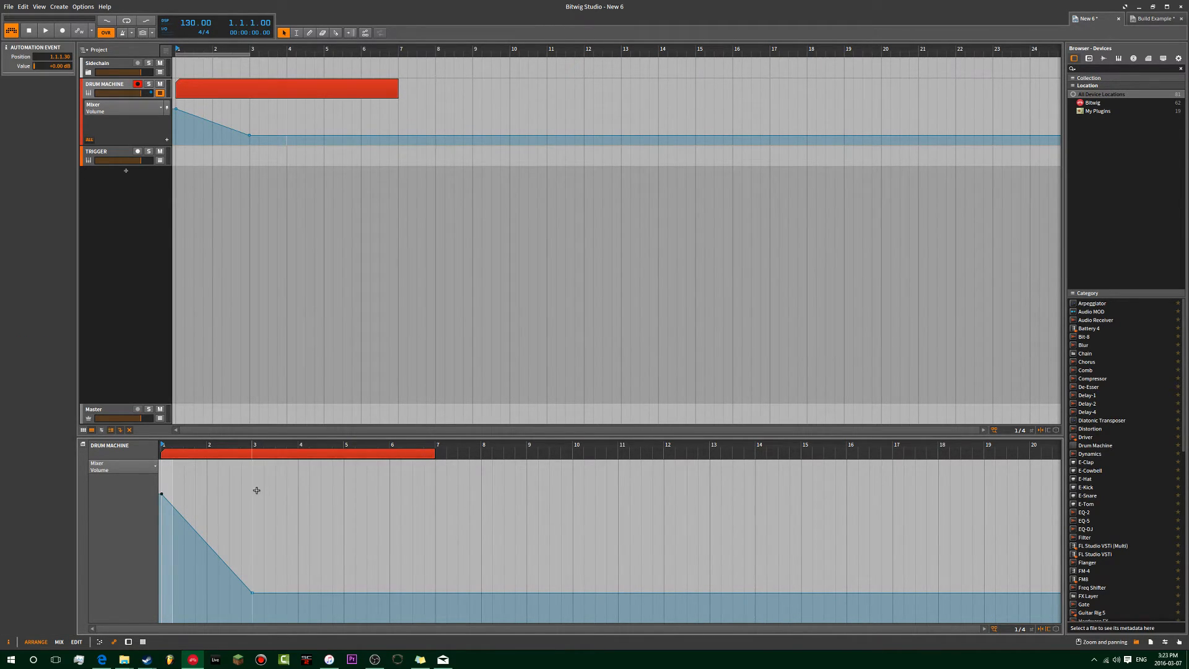
pyautogui.click(301, 497)
pyautogui.hotkey('ctrl', 'v')
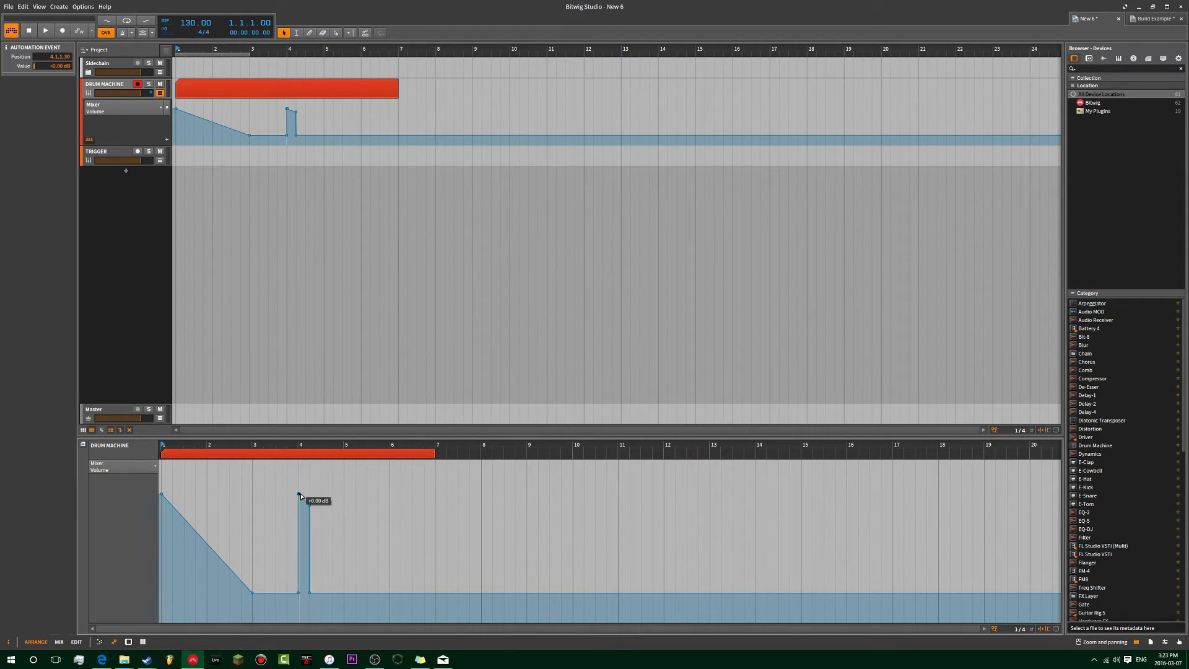
# - Delete the extra pasted volume points just after bar 4 in the automation editor
pyautogui.click(299, 494)
pyautogui.press('Delete')
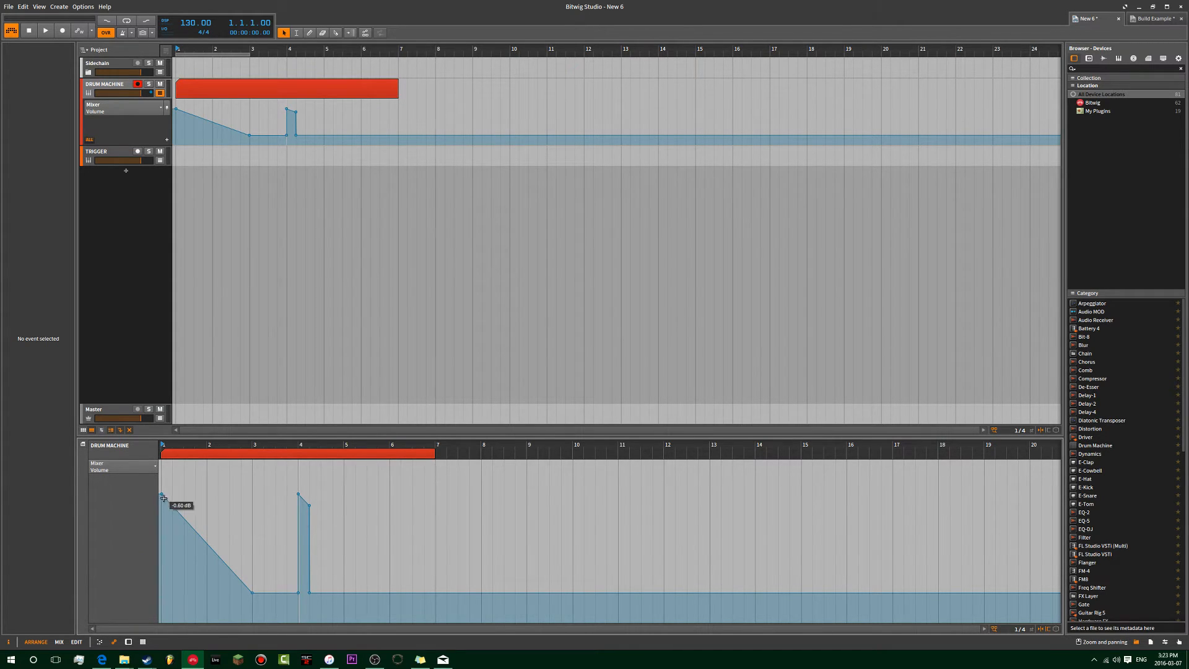
pyautogui.click(309, 505)
pyautogui.press('Delete')
pyautogui.moveTo(330, 560); pyautogui.dragTo(305, 609)
pyautogui.press('Delete')
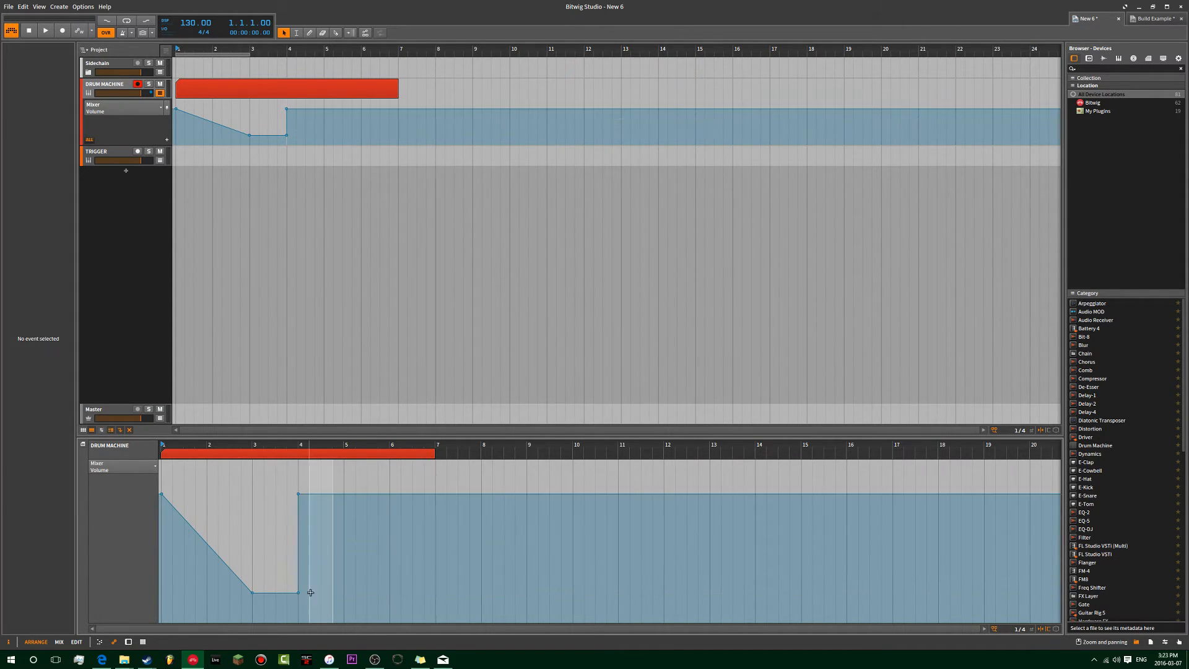
# - Select the volume automation from bar 1 to just past bar 4 in the arranger and paste a copy at bar 7
pyautogui.moveTo(300, 500)
pyautogui.moveTo(345, 485); pyautogui.dragTo(161, 621)
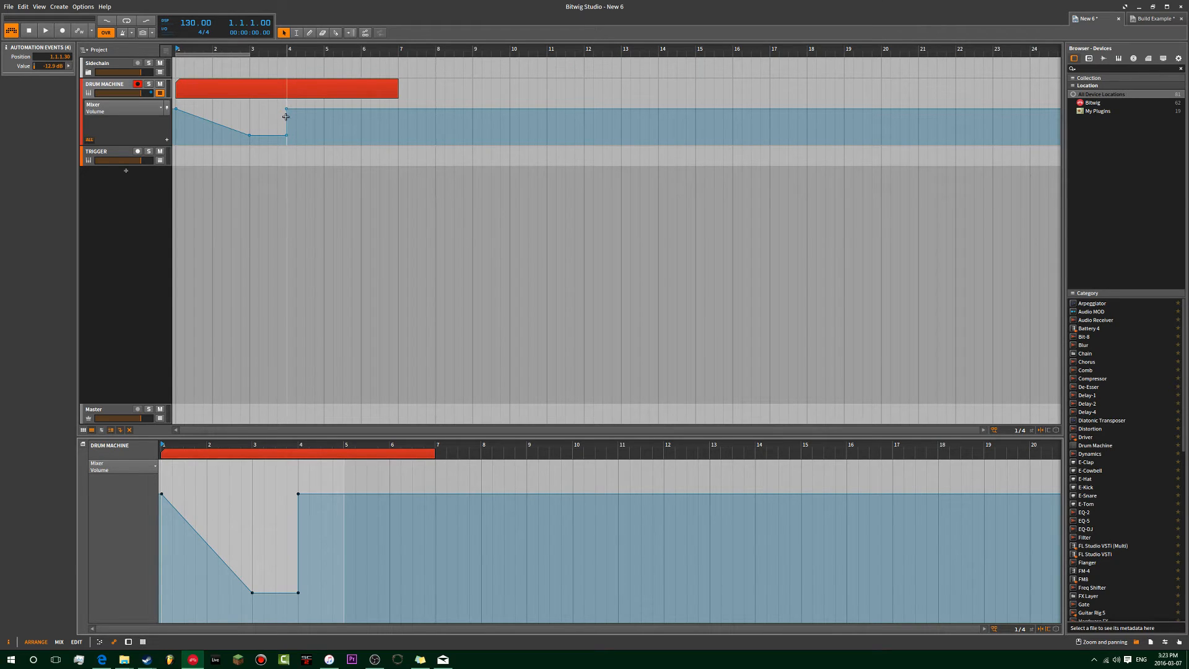
pyautogui.moveTo(290, 111)
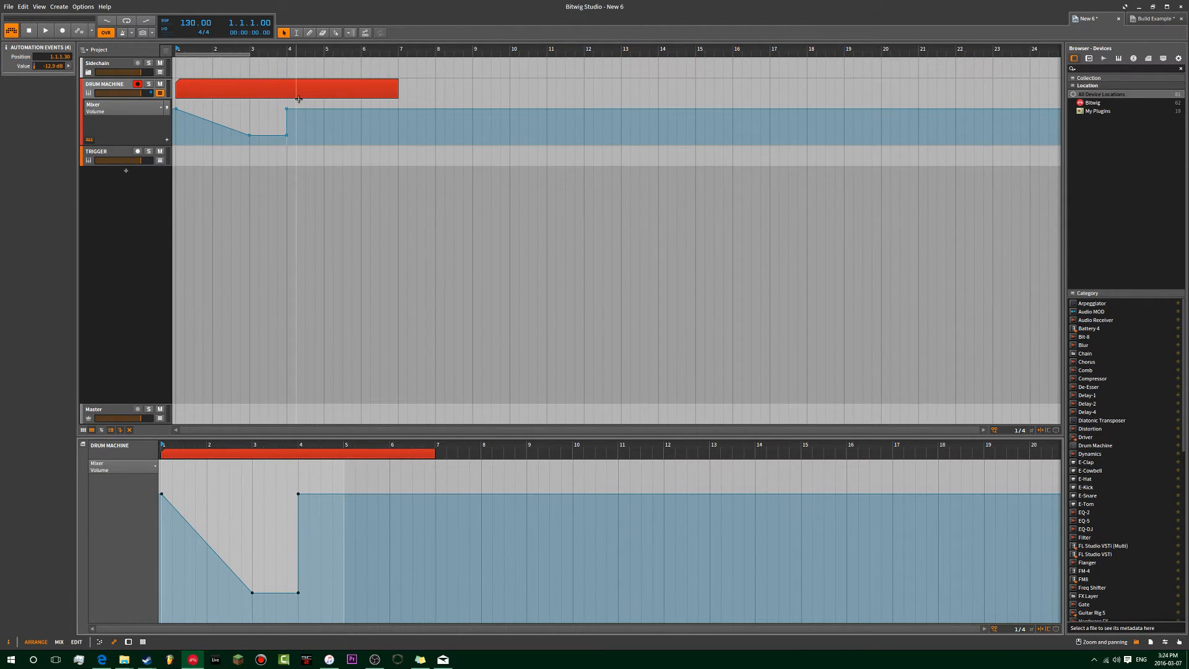
pyautogui.moveTo(297, 102); pyautogui.dragTo(174, 143)
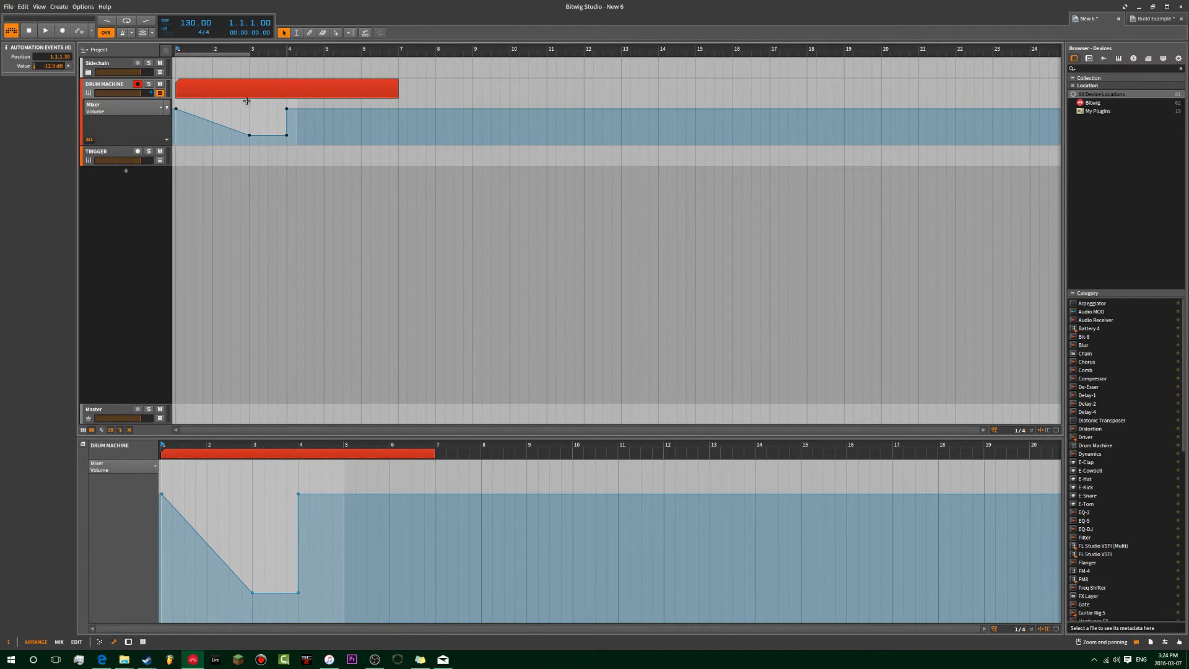
pyautogui.click(398, 121)
pyautogui.hotkey('ctrl', 'v')
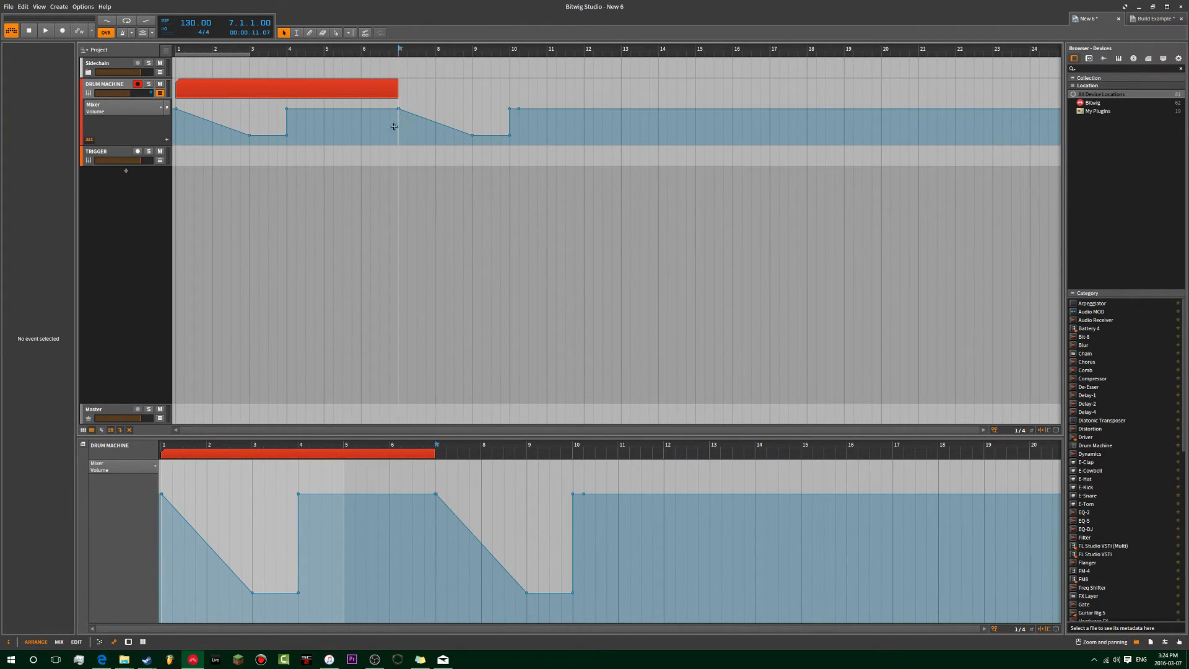
# - Expand and collapse the Sidechain group, and view the TRIGGER and DRUM MACHINE tracks' volume automation in the editor
pyautogui.click(111, 89)
pyautogui.click(89, 73)
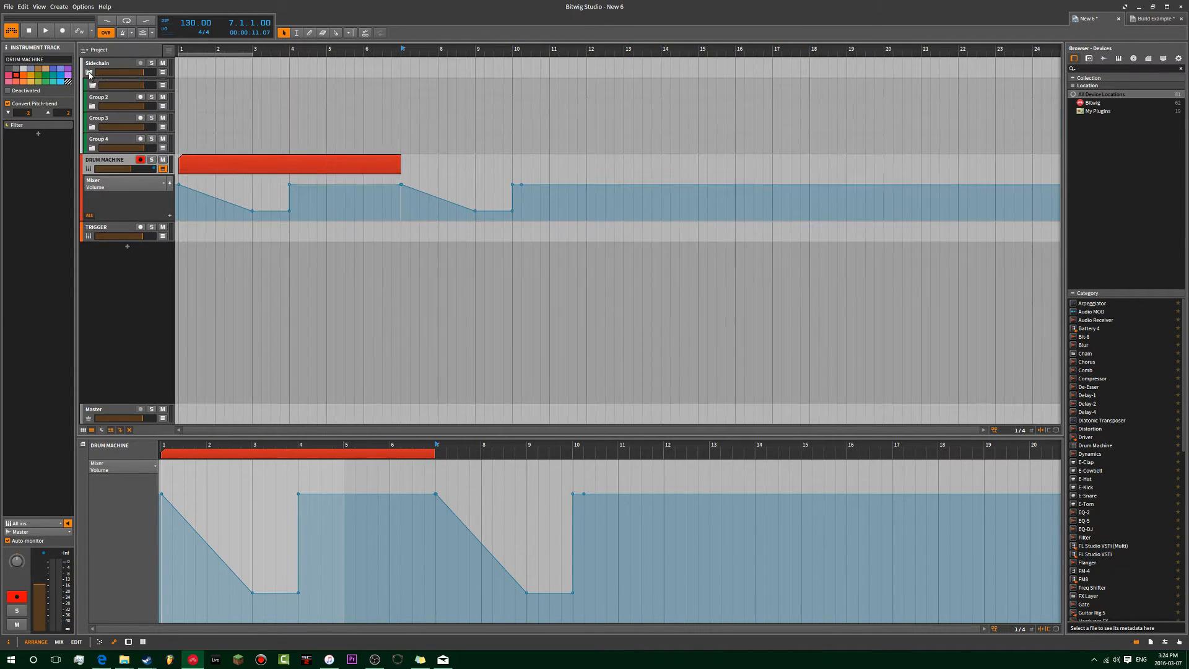
pyautogui.click(89, 73)
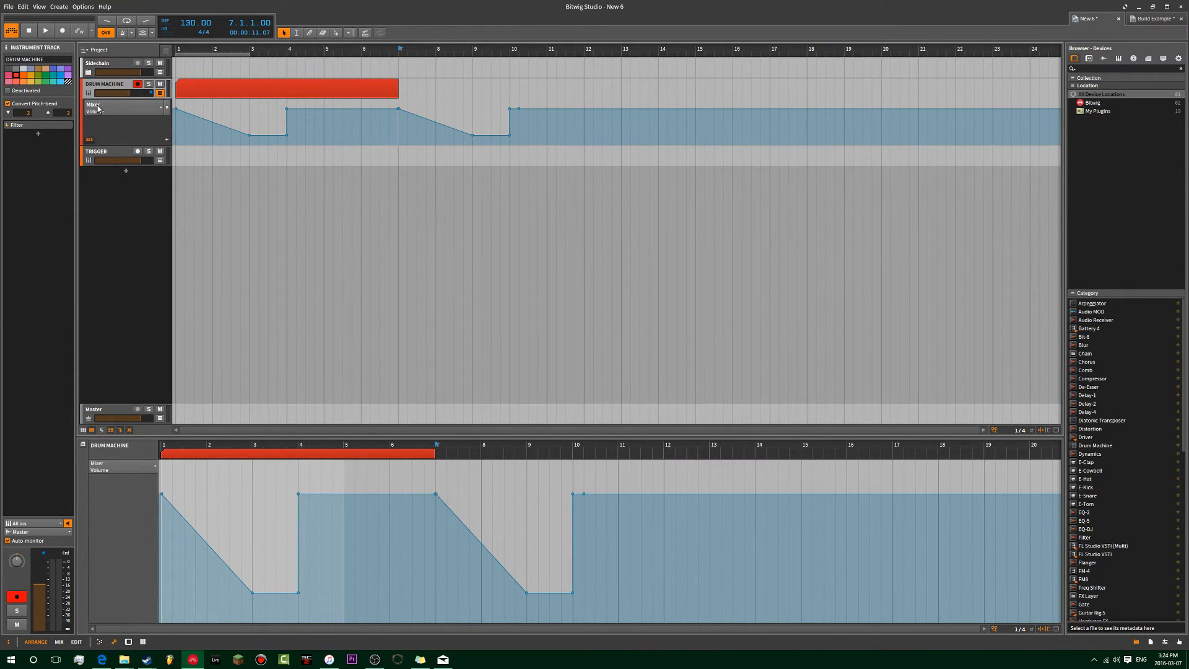
pyautogui.click(93, 155)
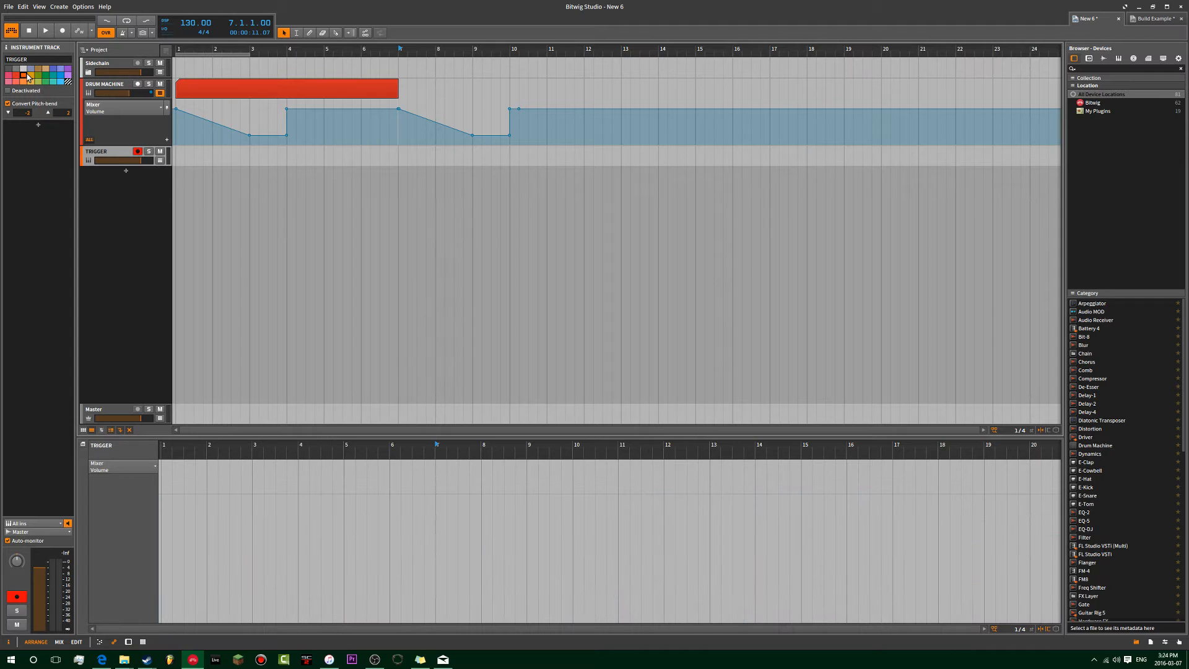
pyautogui.click(104, 83)
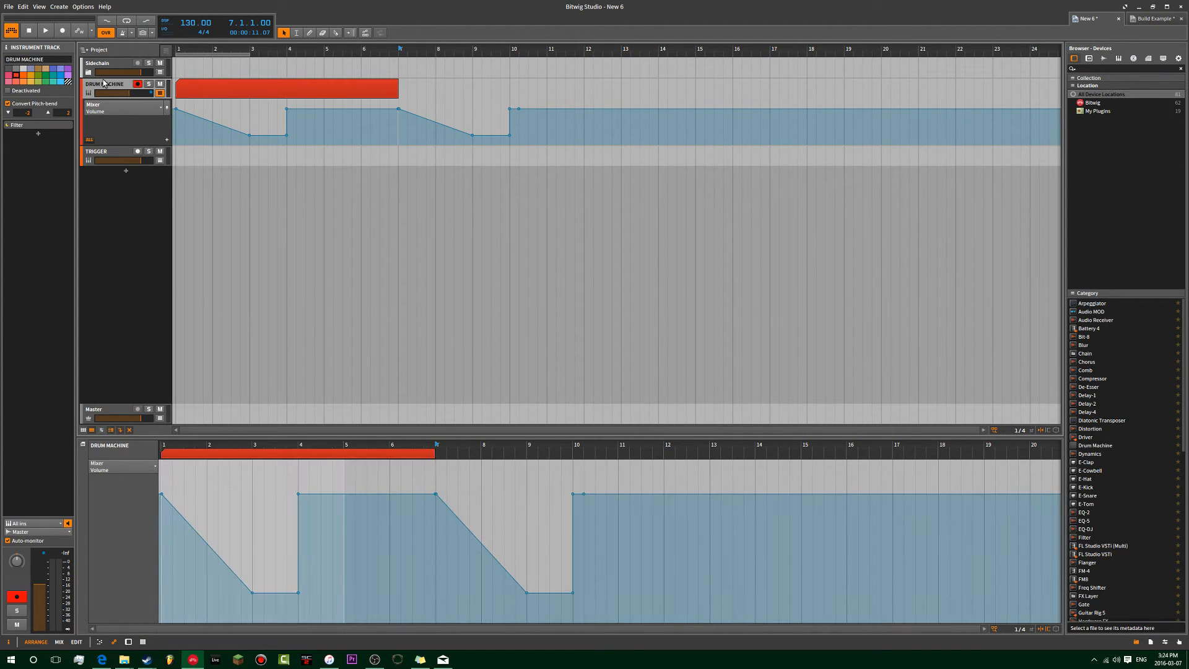
pyautogui.click(59, 126)
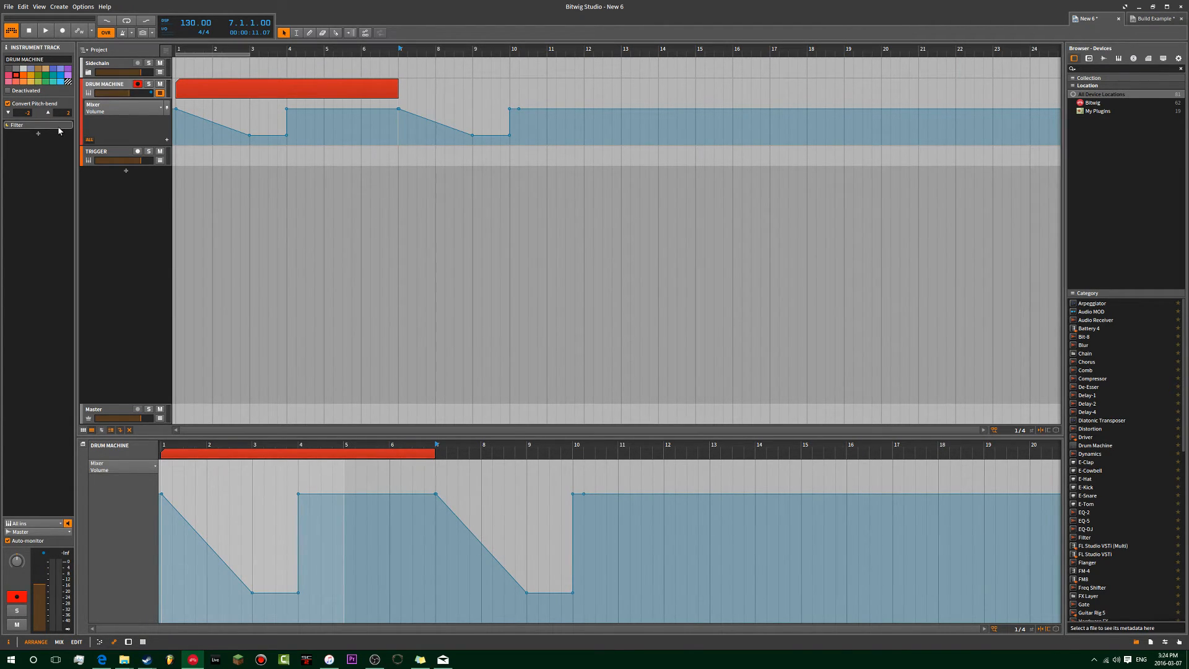
# - Select all of DRUM MACHINE's volume automation from bar 1 to about bar 11 and delete it
pyautogui.moveTo(622, 216); pyautogui.dragTo(168, 103)
pyautogui.moveTo(560, 97); pyautogui.dragTo(350, 142)
pyautogui.moveTo(554, 143); pyautogui.dragTo(172, 97)
pyautogui.press('Delete')
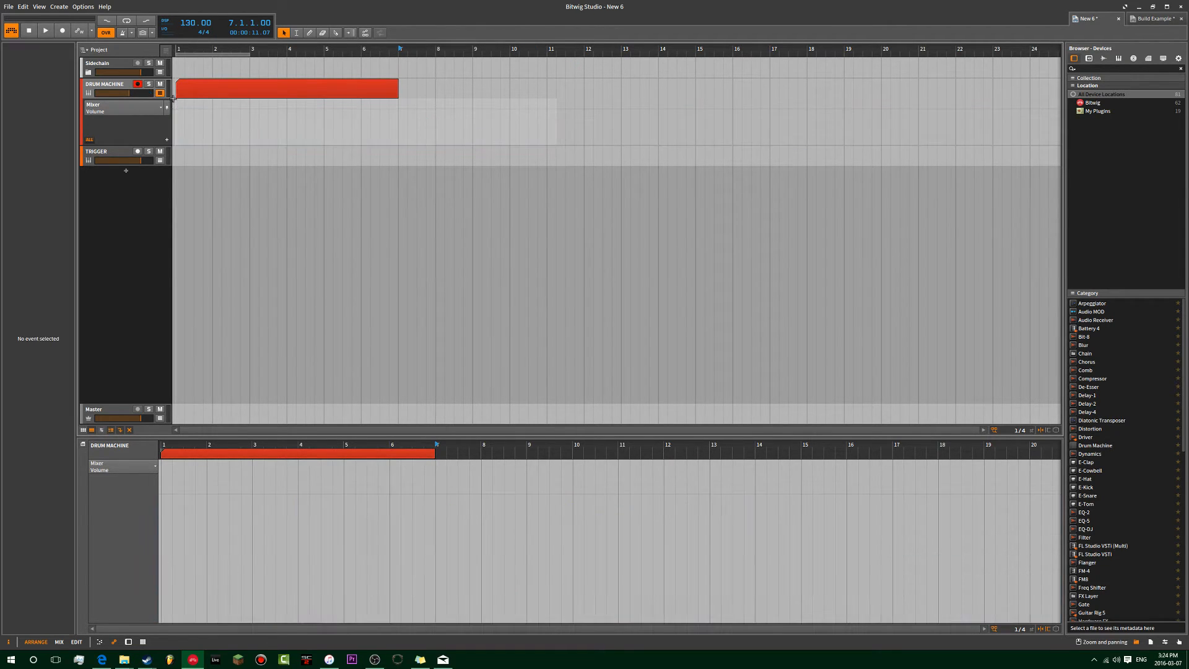
# - Open DRUM MACHINE's Filter device and add an automation lane for its Cutoff
pyautogui.click(98, 92)
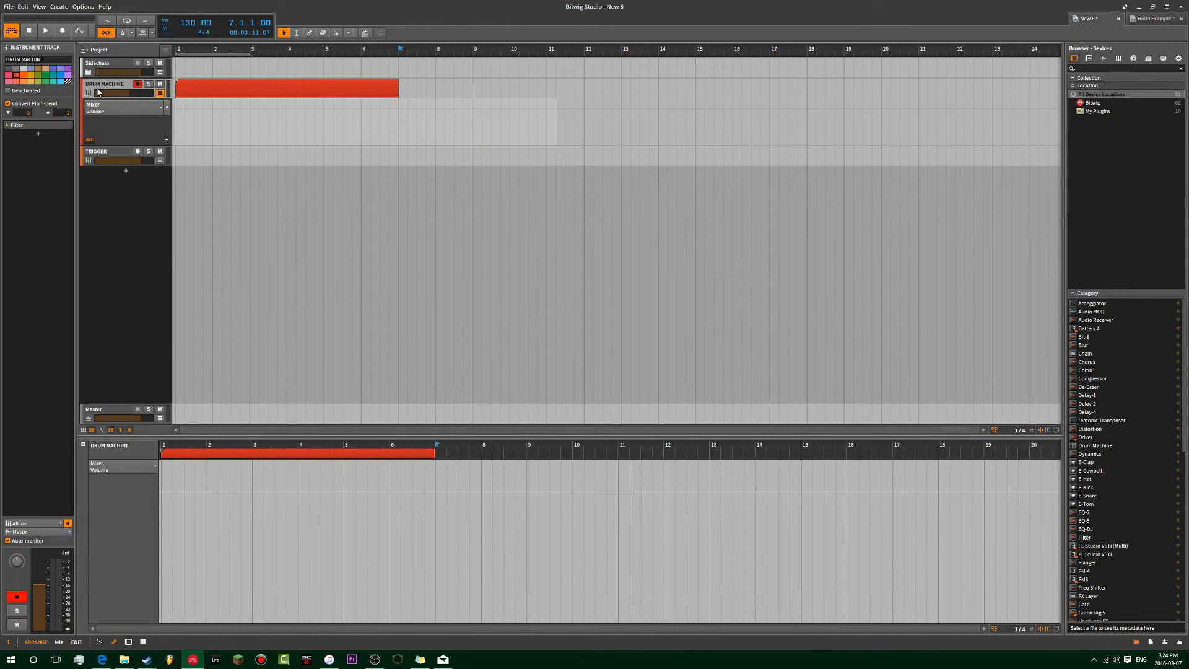
pyautogui.click(34, 126)
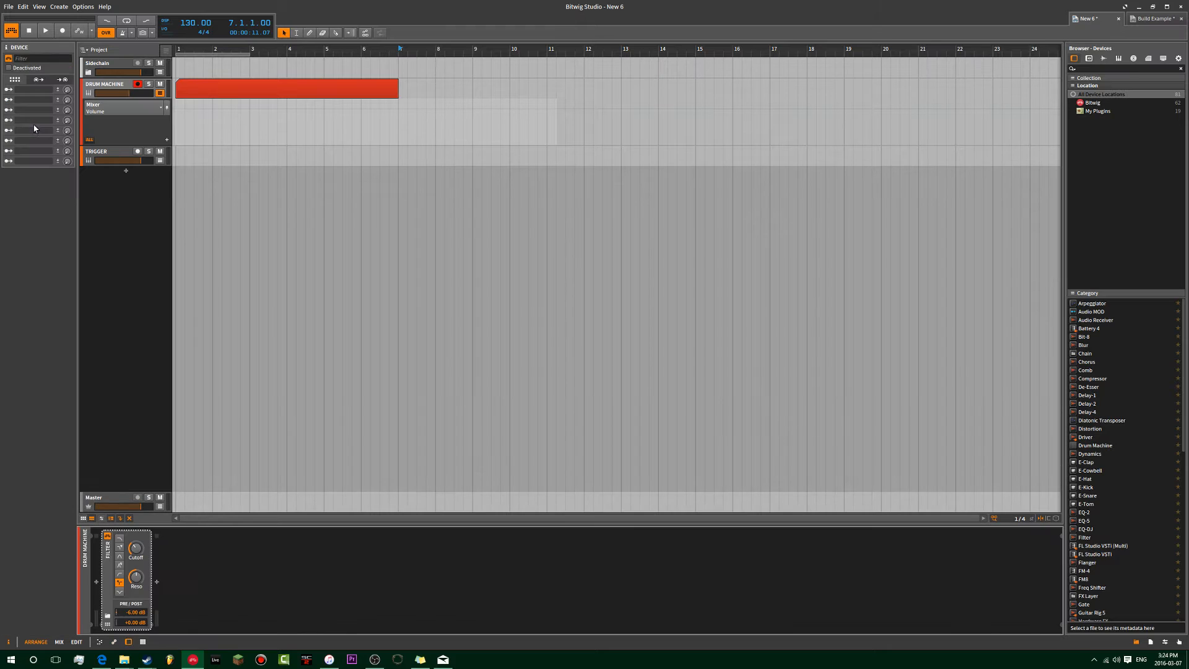
pyautogui.rightClick(138, 543)
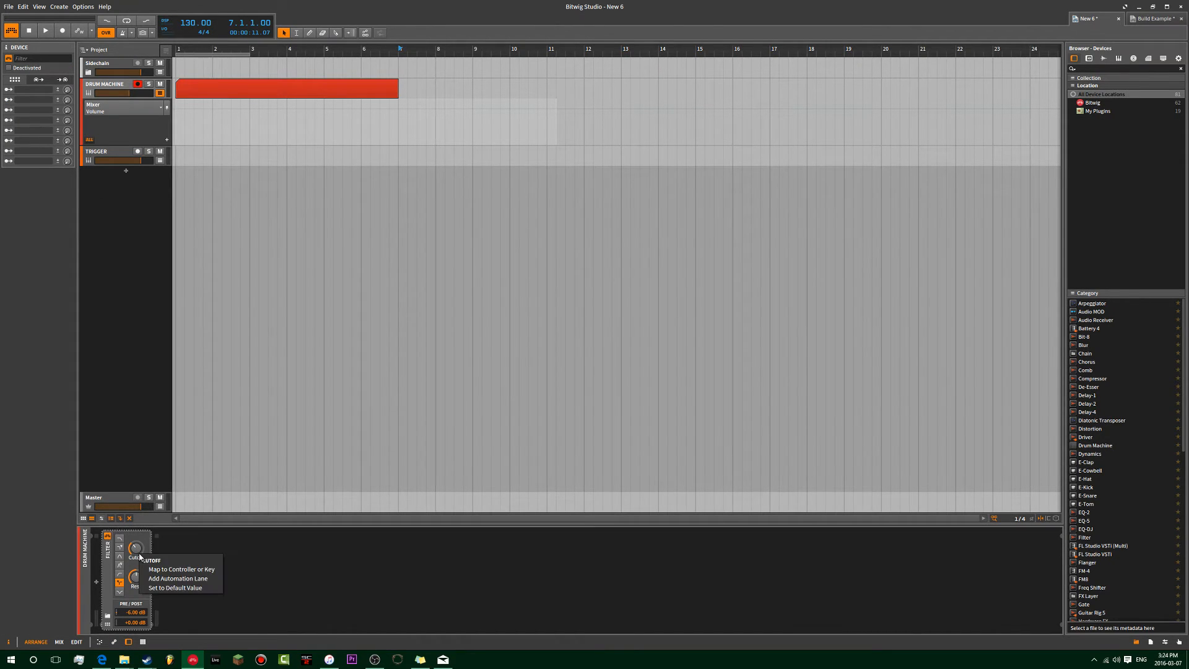
pyautogui.click(160, 570)
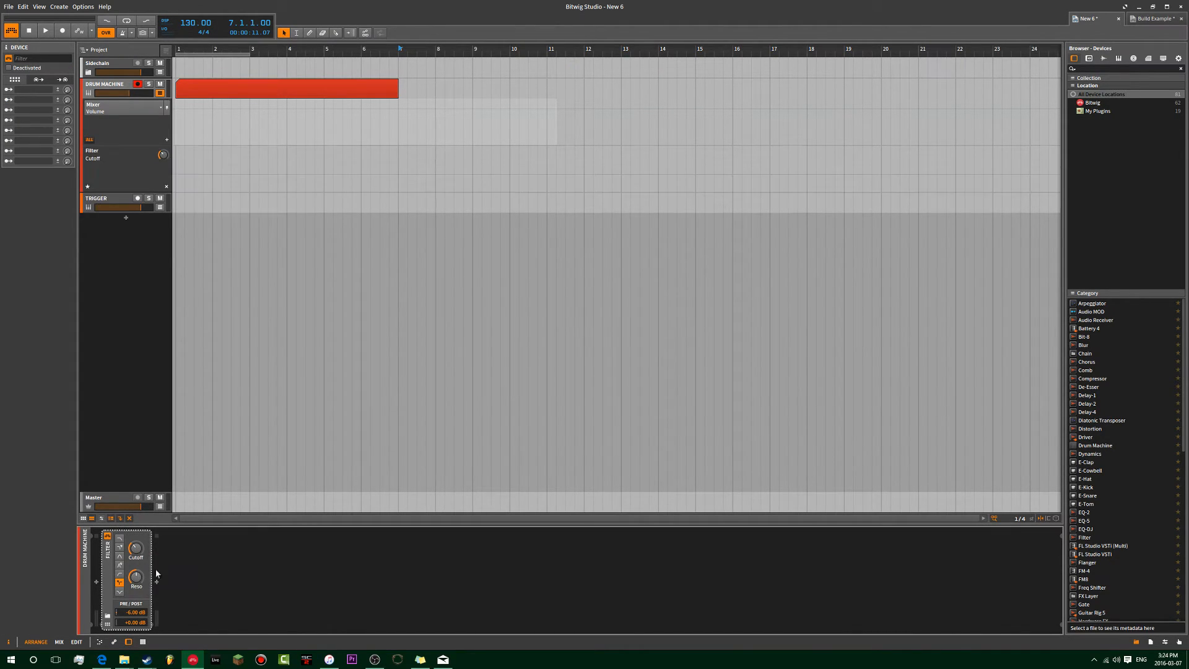
# - Draw a rising Filter Cutoff ramp with one point at bar 1 and a higher one just before bar 3
pyautogui.click(176, 174)
pyautogui.moveTo(201, 175); pyautogui.dragTo(240, 155)
pyautogui.click(288, 159)
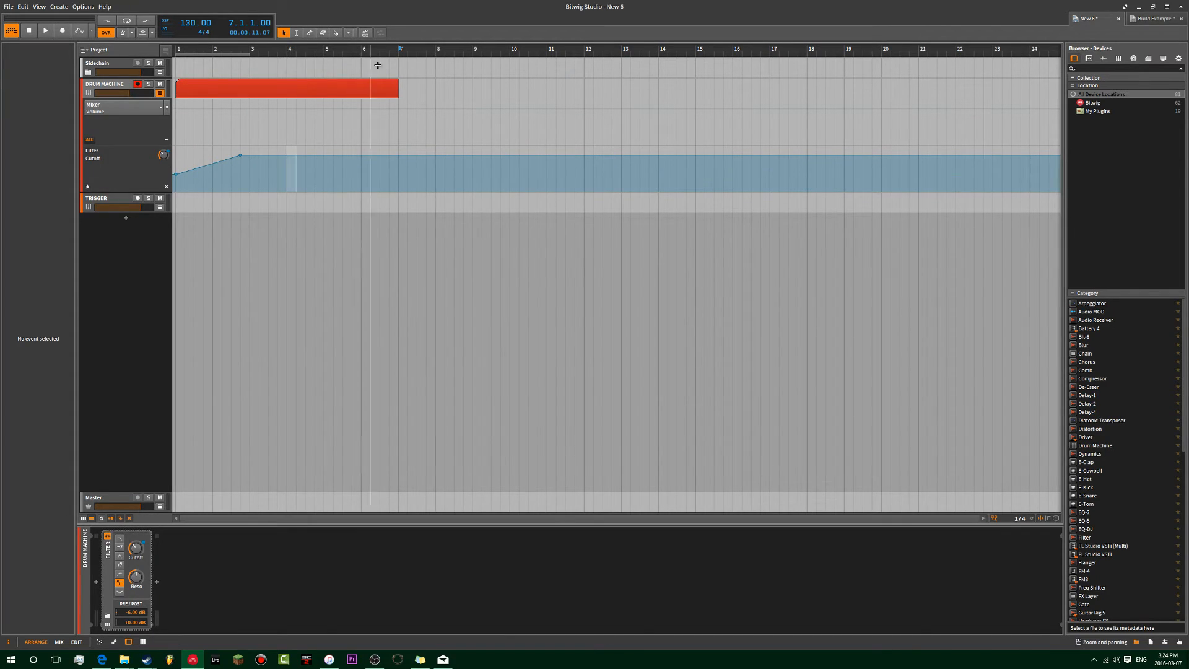
# - Draw a freehand Filter Cutoff curve with the Pen tool from about bar 1.7 to bar 10.5, and return to the pointer tool
pyautogui.click(310, 33)
pyautogui.moveTo(202, 165)
pyautogui.mouseDown()
pyautogui.moveTo(283, 170)
pyautogui.moveTo(387, 154)
pyautogui.moveTo(529, 184)
pyautogui.mouseUp()
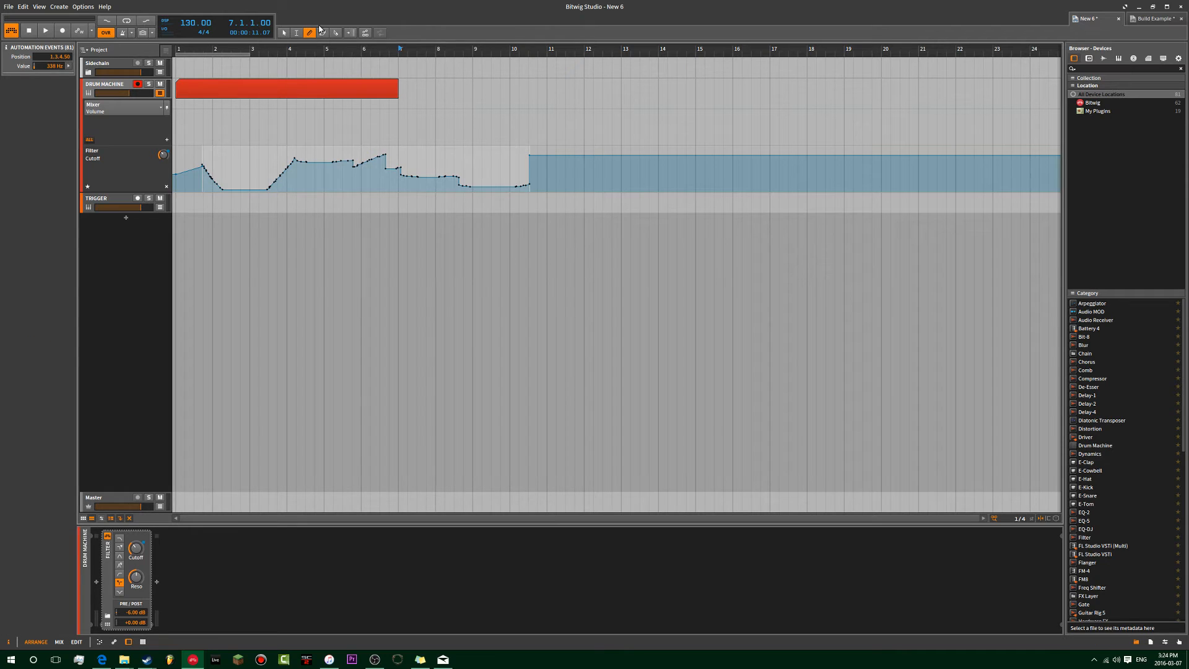
pyautogui.click(284, 33)
pyautogui.click(477, 143)
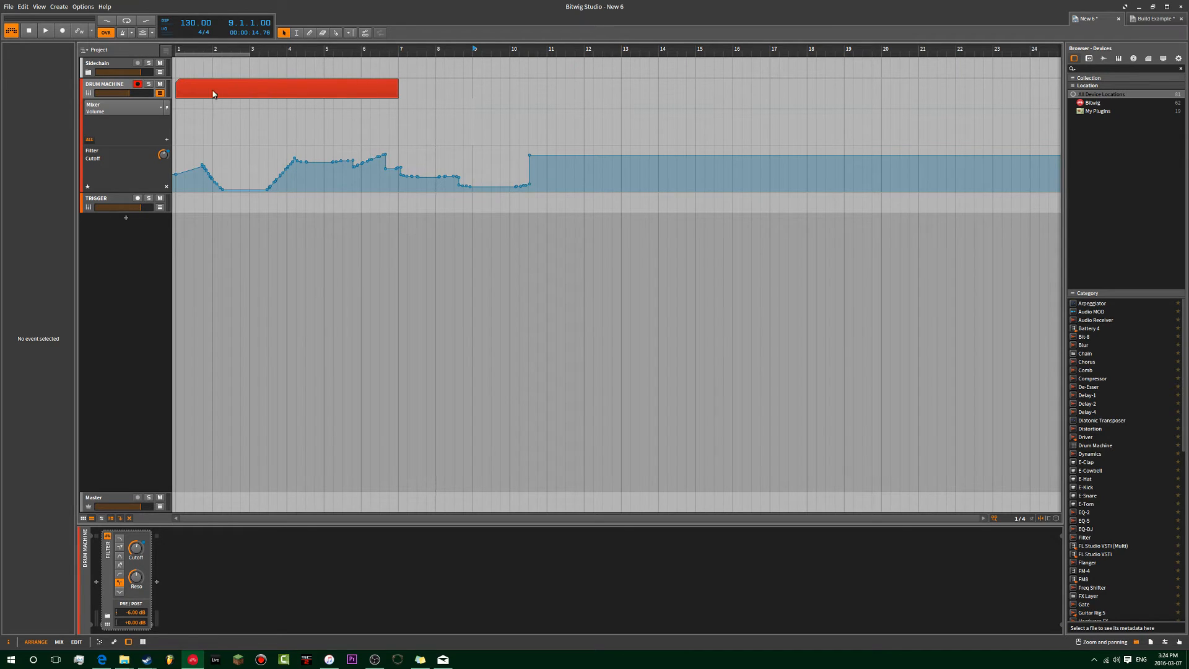
# - Copy the Filter device from DRUM MACHINE to the TRIGGER track and show TRIGGER's automation lanes
pyautogui.click(103, 87)
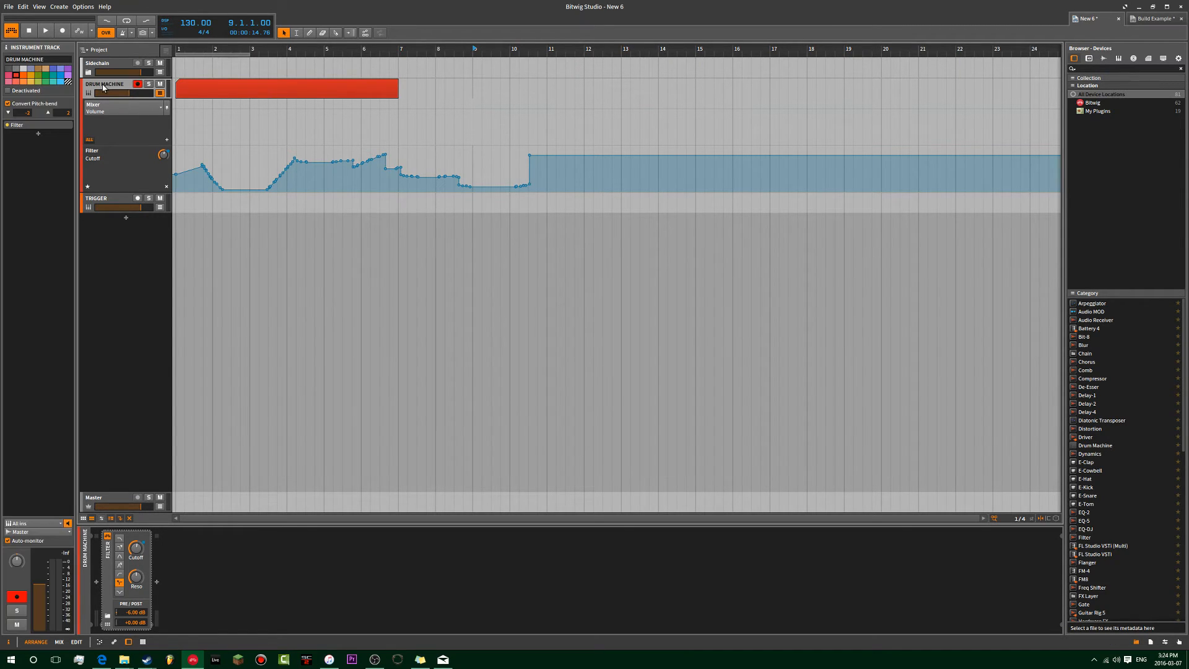
pyautogui.click(45, 127)
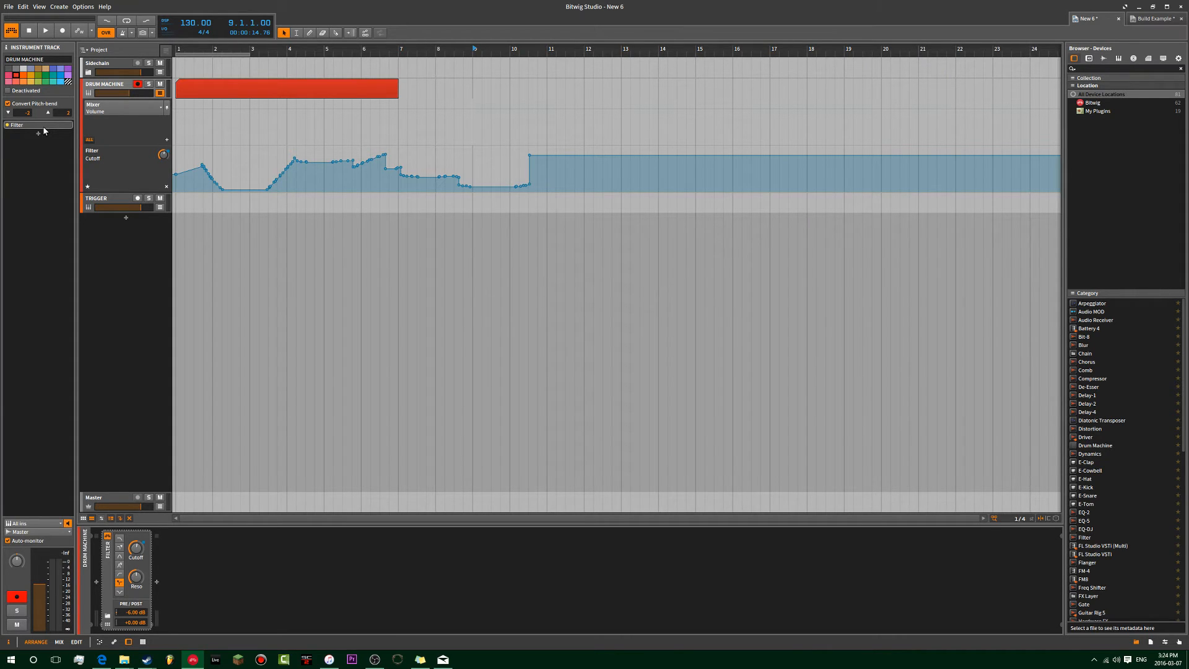
pyautogui.click(127, 202)
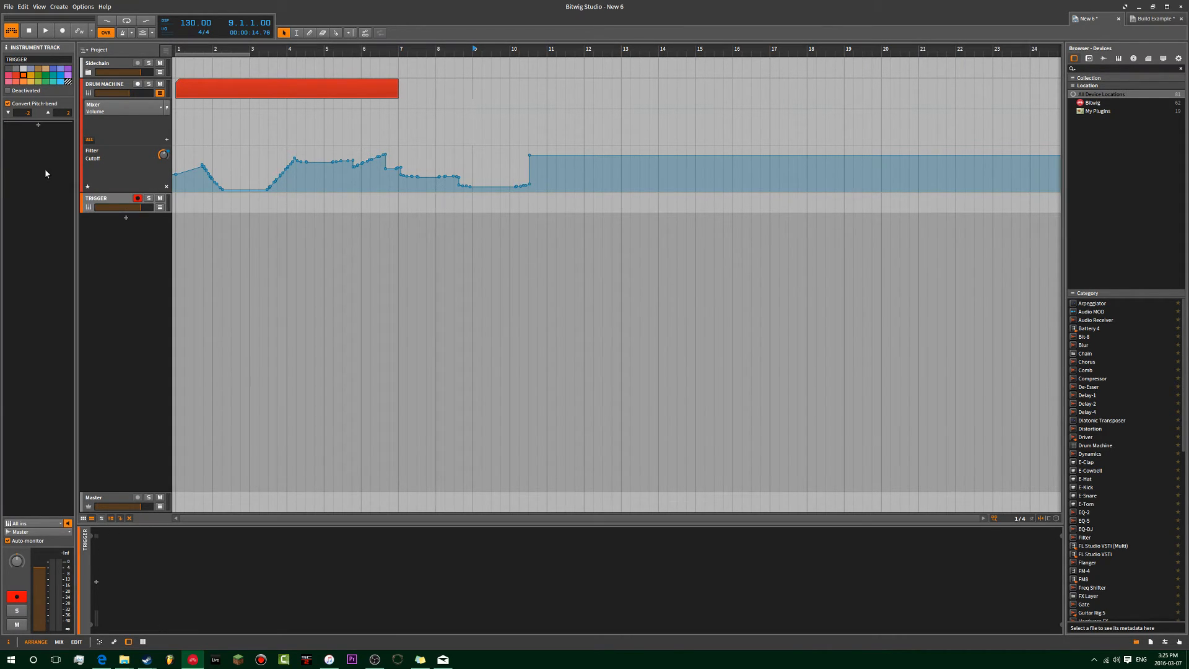
pyautogui.hotkey('ctrl', 'v')
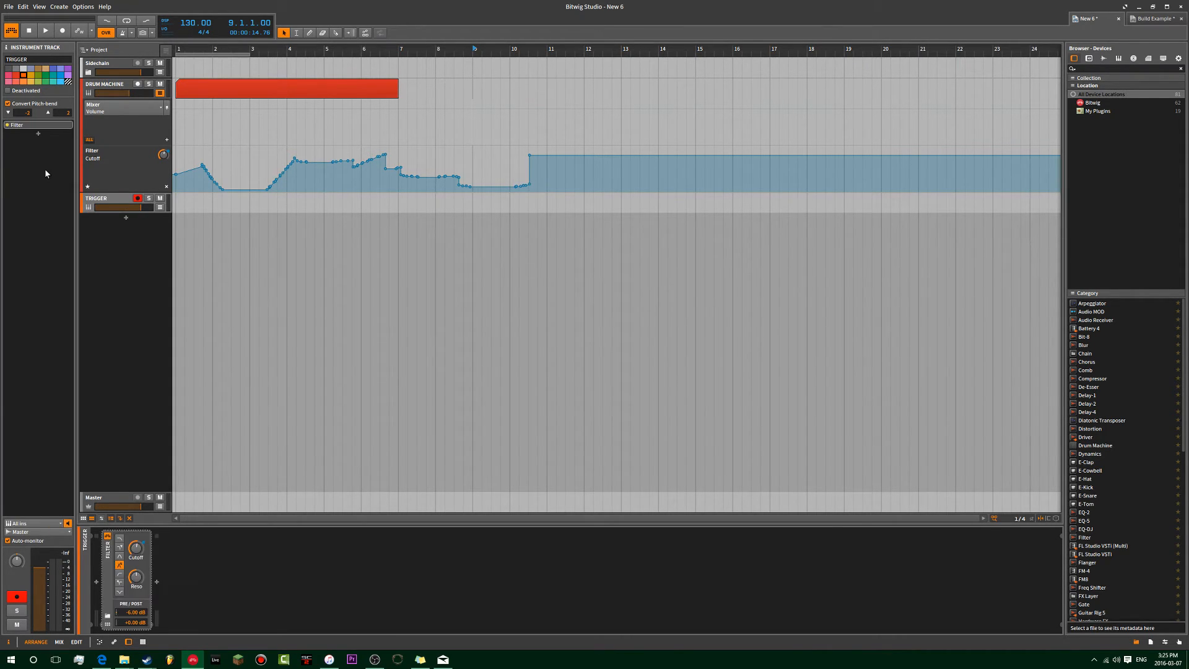
pyautogui.click(159, 208)
pyautogui.click(89, 254)
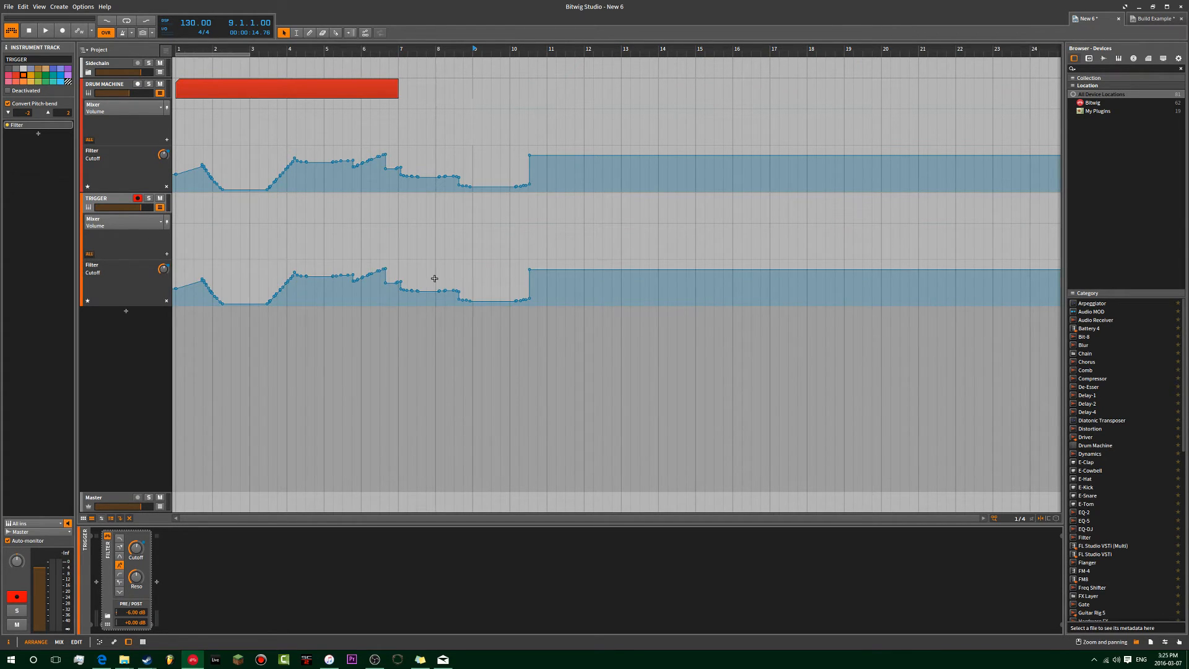
# - Select the Cutoff automation points on TRIGGER, and delete the Filter device's entire Cutoff automation
pyautogui.moveTo(592, 247)
pyautogui.mouseDown()
pyautogui.moveTo(515, 282)
pyautogui.moveTo(99, 343)
pyautogui.mouseUp()
pyautogui.click(343, 317)
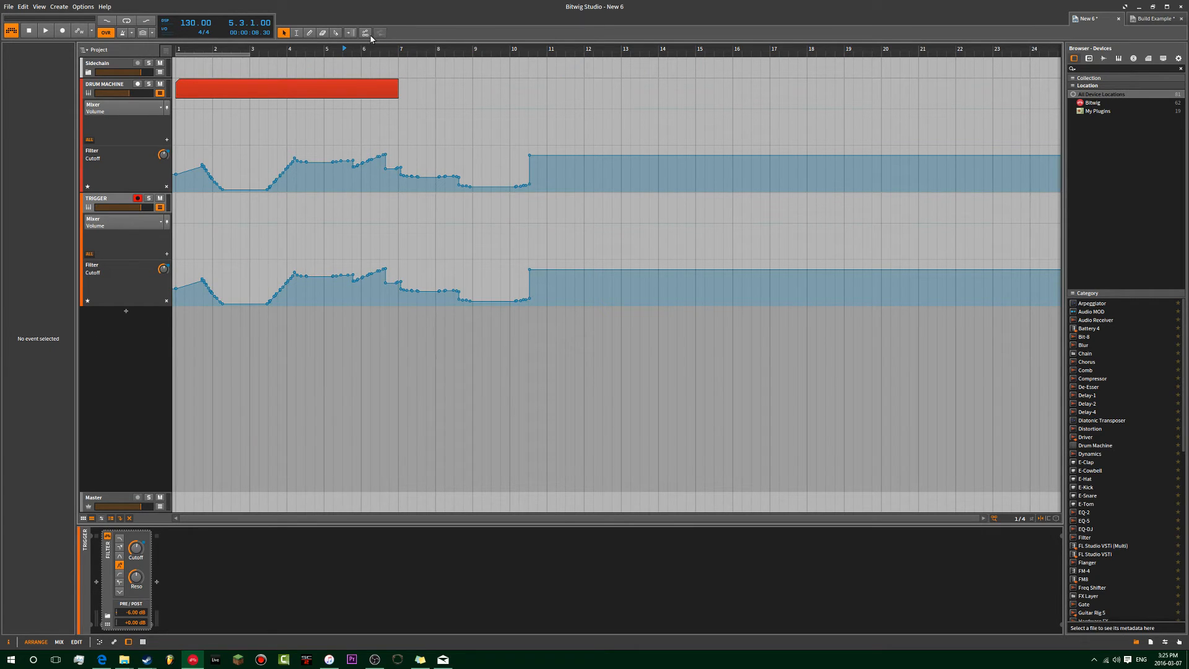
pyautogui.moveTo(566, 251); pyautogui.dragTo(186, 365)
pyautogui.click(112, 567)
pyautogui.rightClick(144, 551)
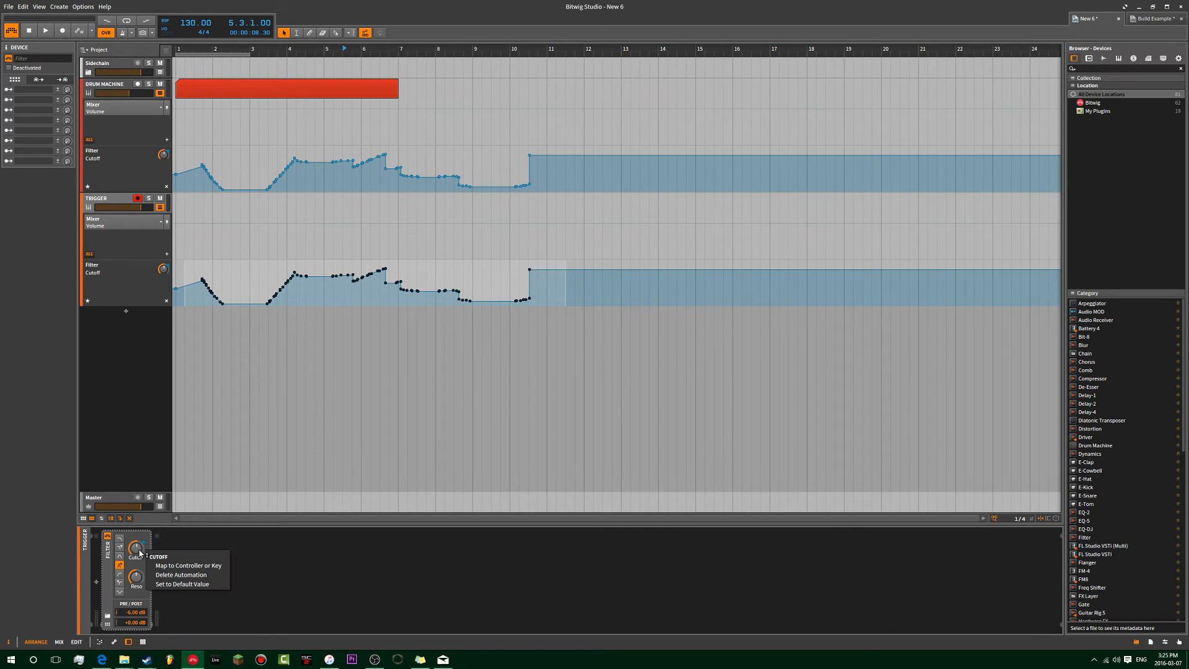
pyautogui.click(150, 567)
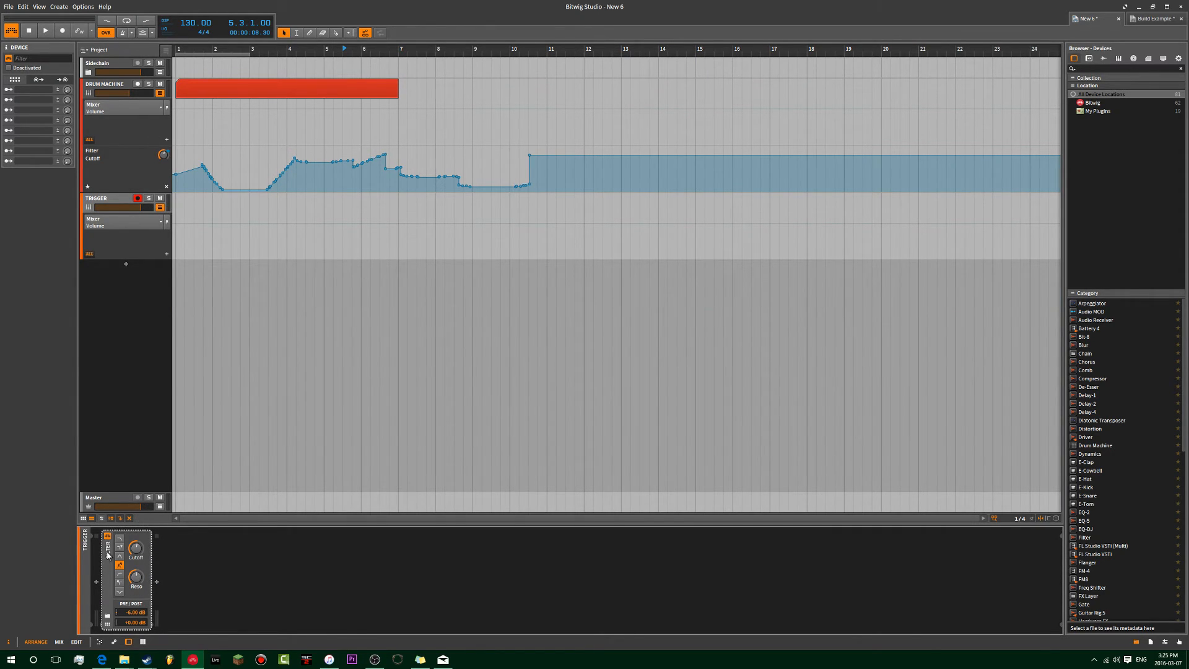
# - Select the DRUM MACHINE and TRIGGER tracks together and remove both from the arrangement
pyautogui.moveTo(131, 93); pyautogui.dragTo(141, 95)
pyautogui.click(105, 87)
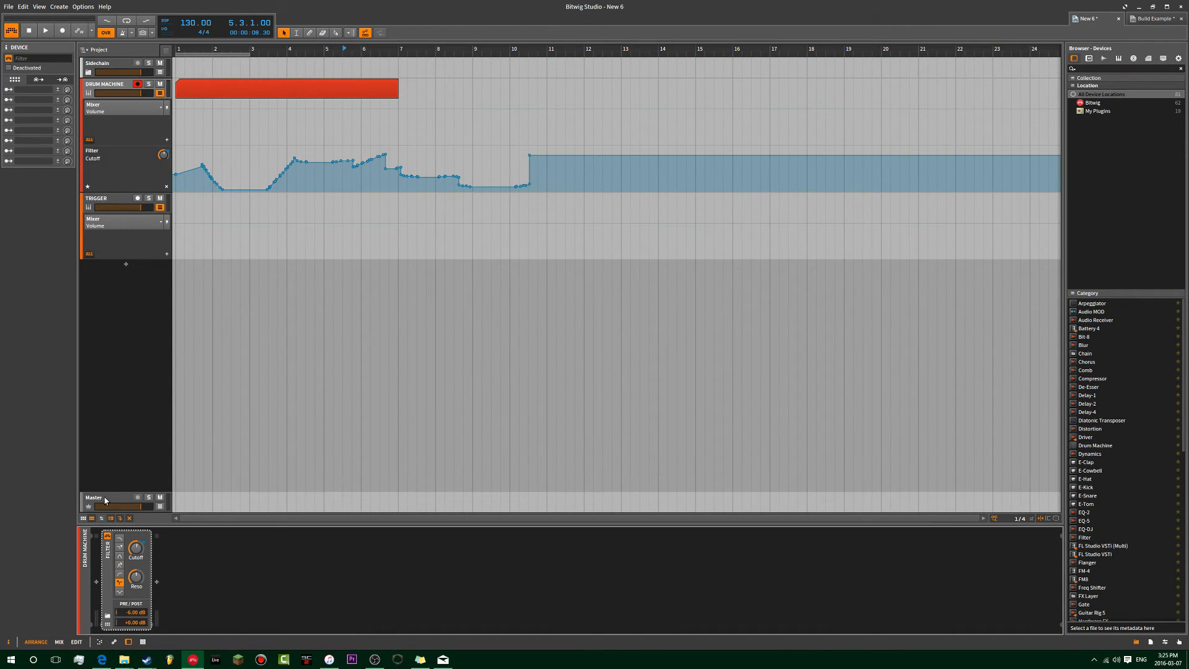
pyautogui.click(109, 200)
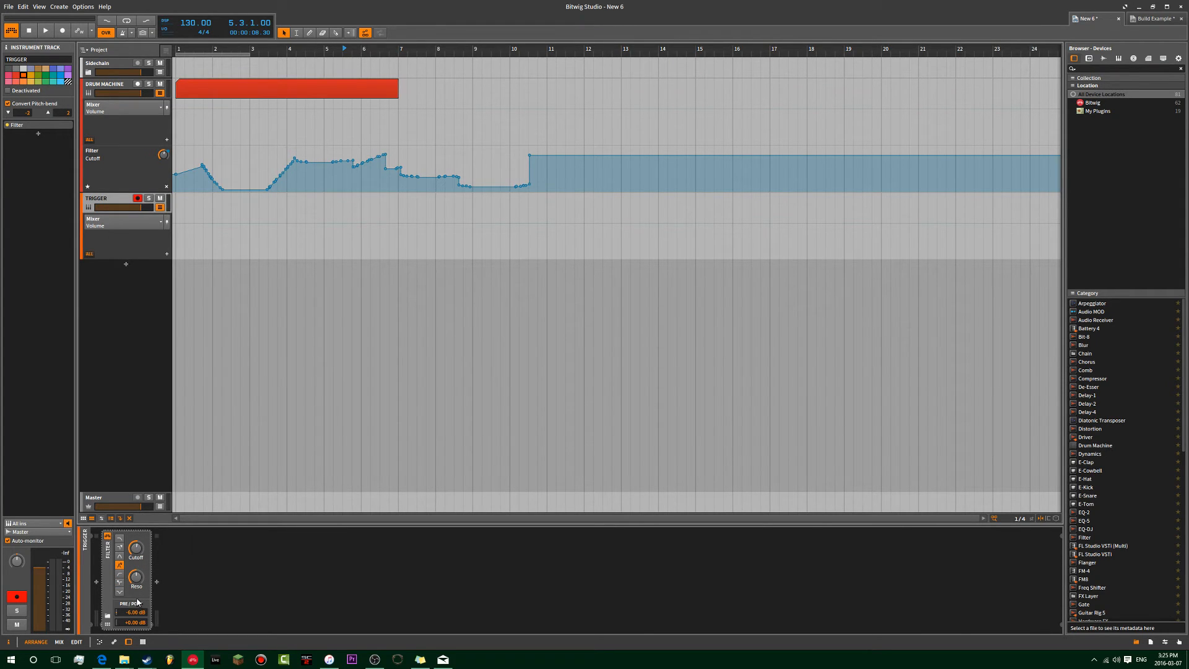
pyautogui.keyDown('ctrl'); pyautogui.click(111, 88); pyautogui.keyUp('ctrl')
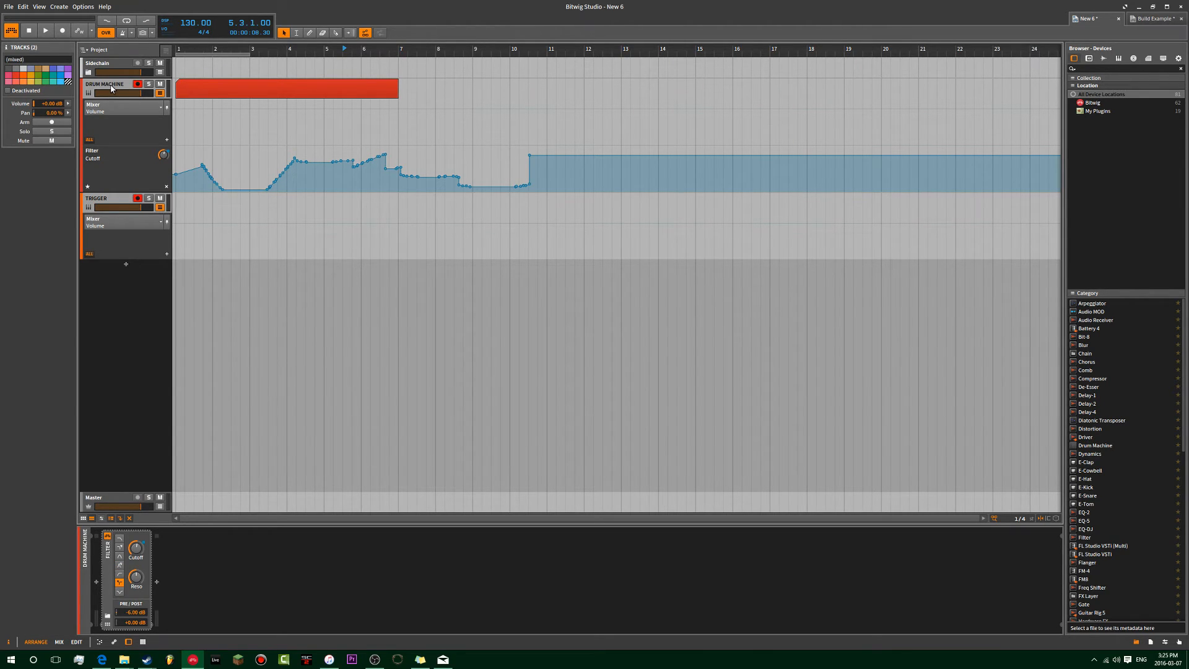
pyautogui.hotkey('ctrl', 'g')
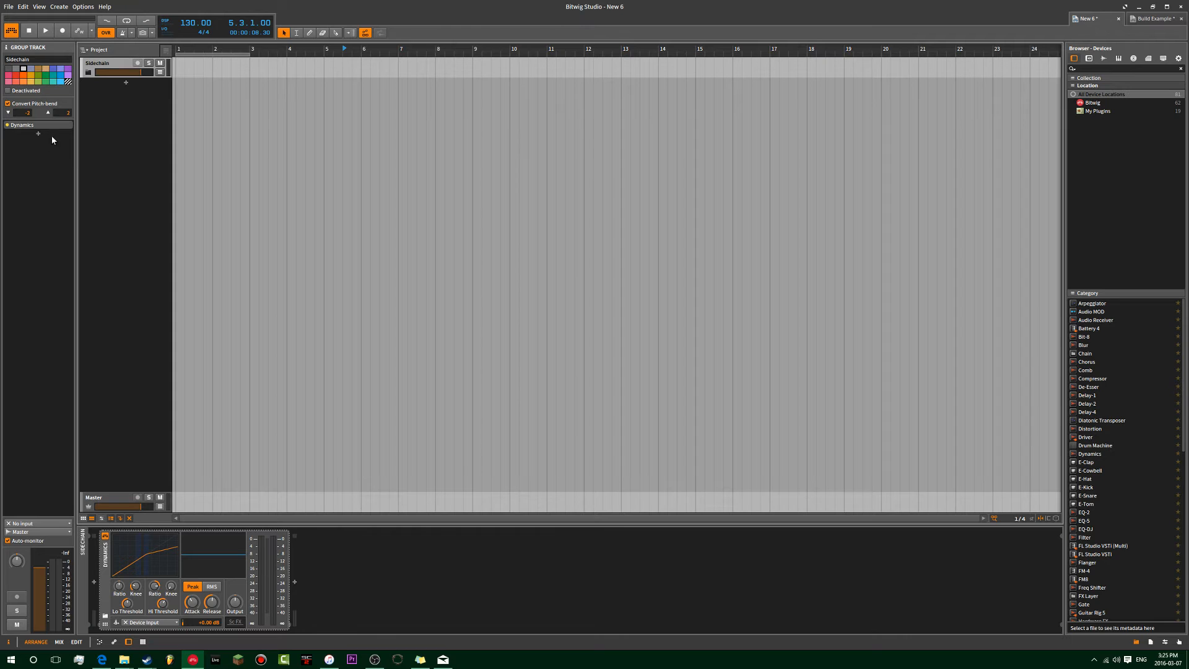
# - Add a Chain device after Dynamics on the collapsed Sidechain group track
pyautogui.click(89, 73)
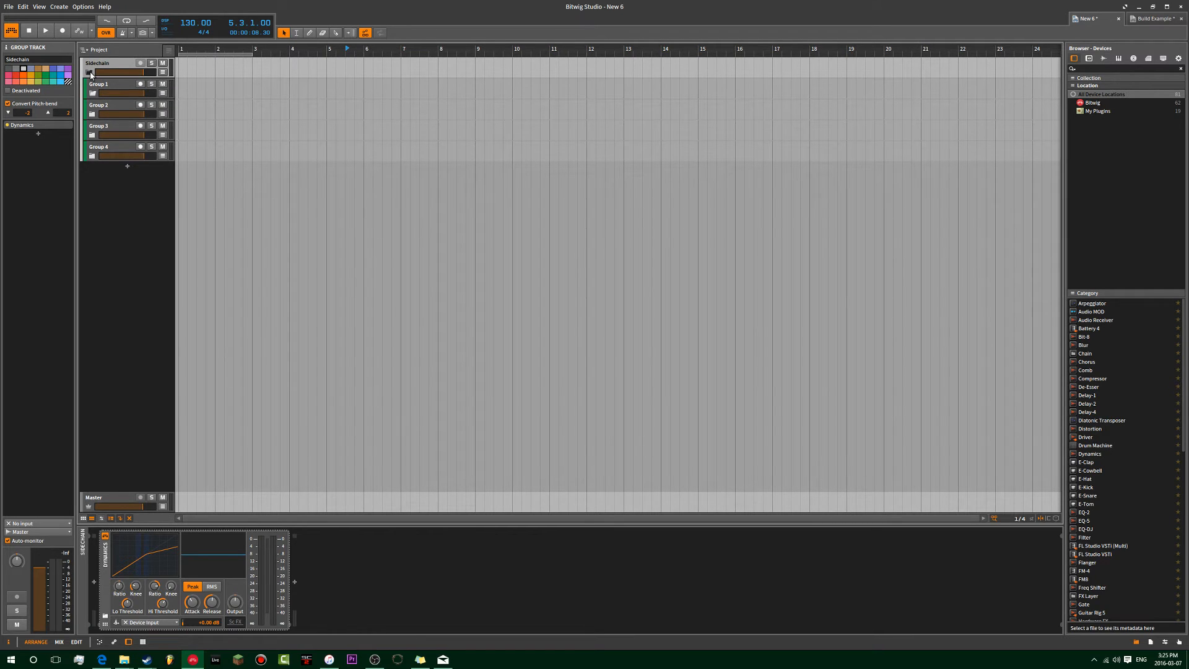
pyautogui.click(90, 73)
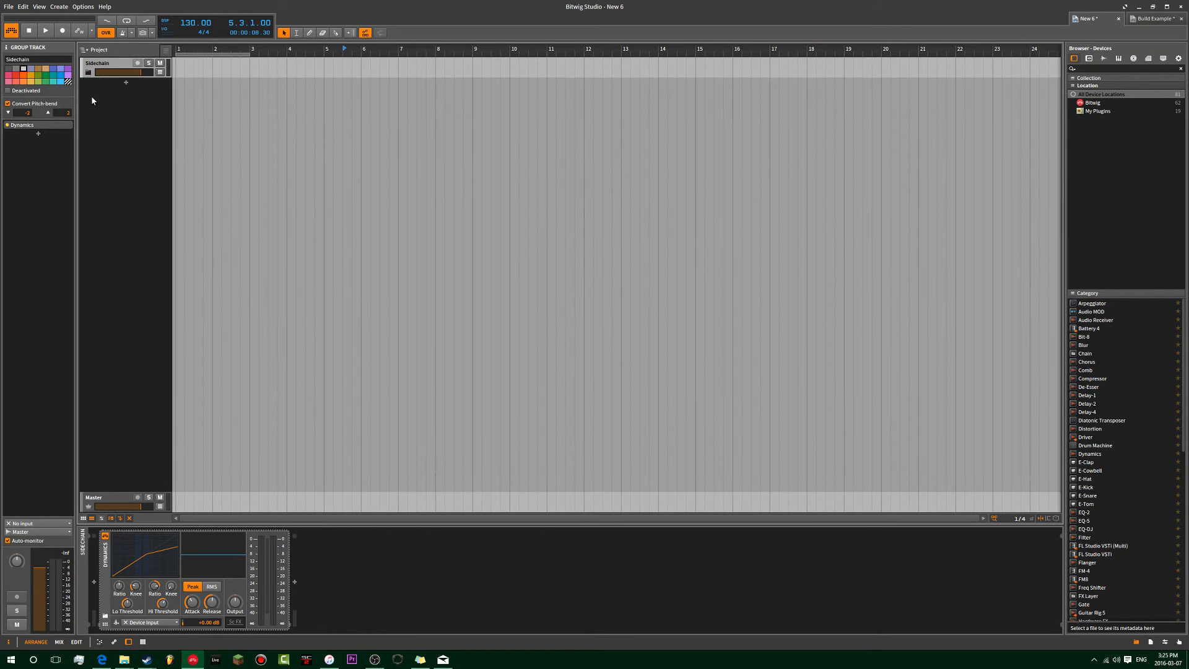
pyautogui.click(39, 133)
pyautogui.write('ch')
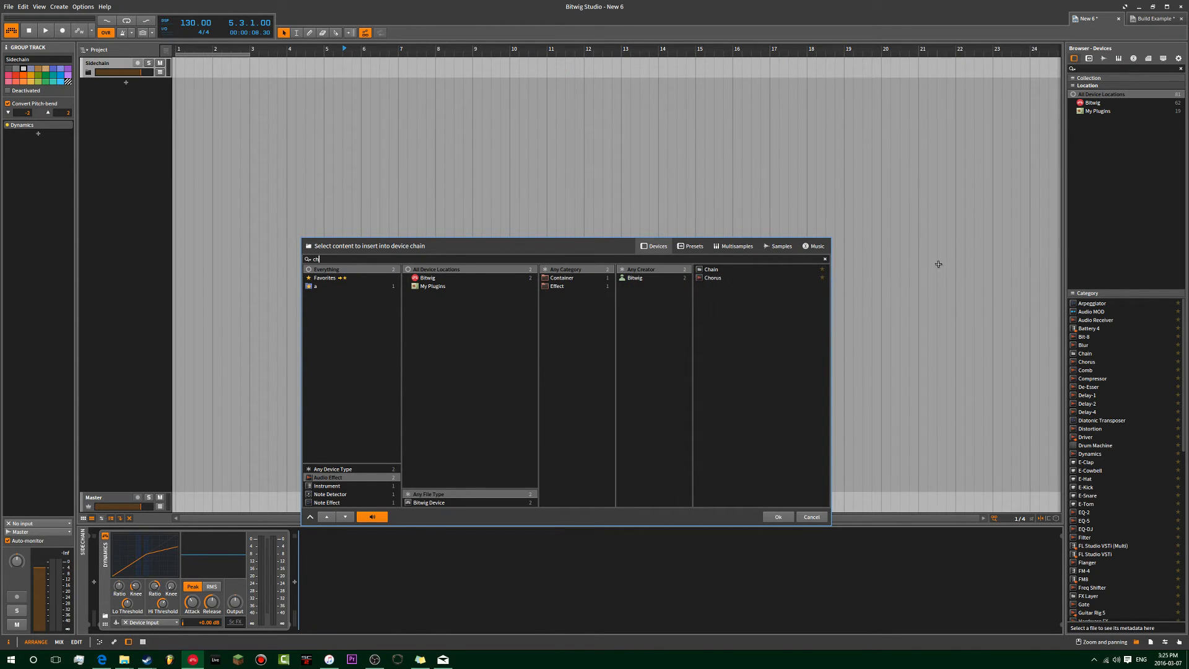
pyautogui.doubleClick(712, 269)
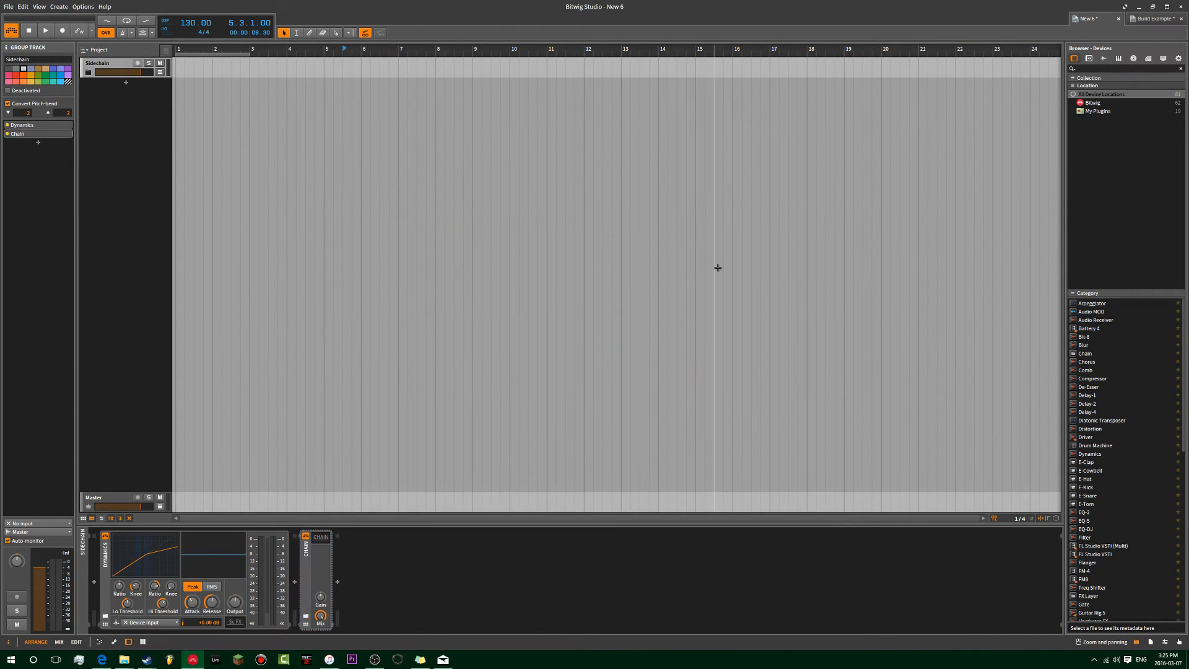
# - Add an EQ-5 after the Chain device and a Compressor after the EQ-5
pyautogui.click(351, 583)
pyautogui.write('eq')
pyautogui.doubleClick(779, 275)
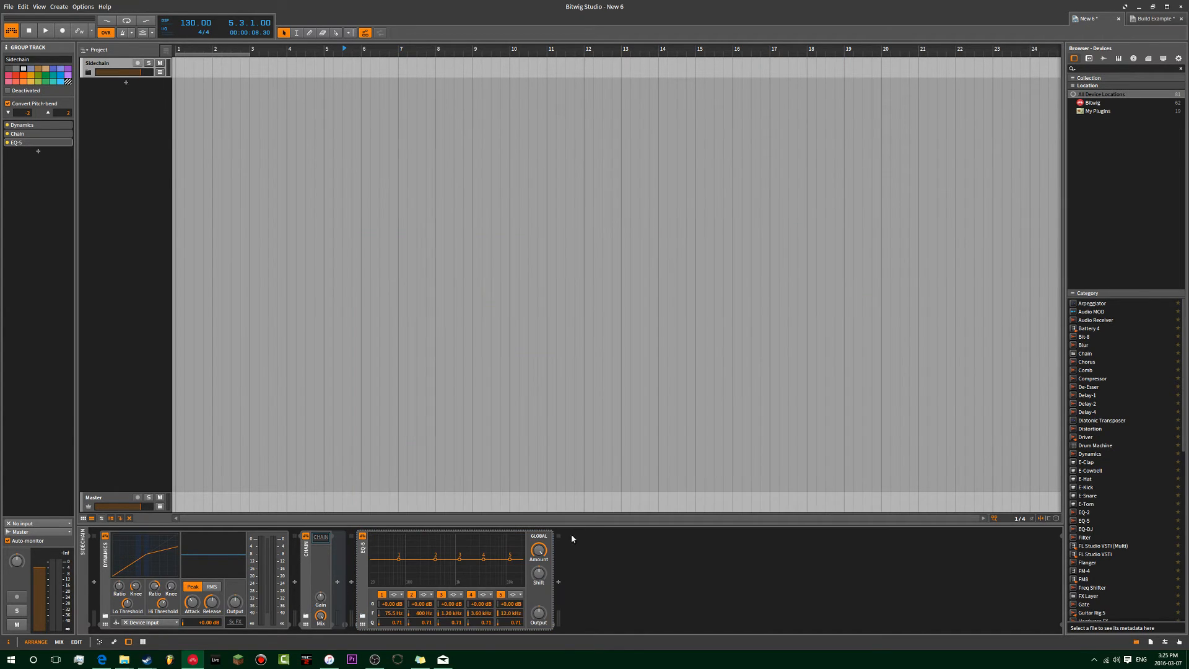
pyautogui.click(558, 583)
pyautogui.write('c')
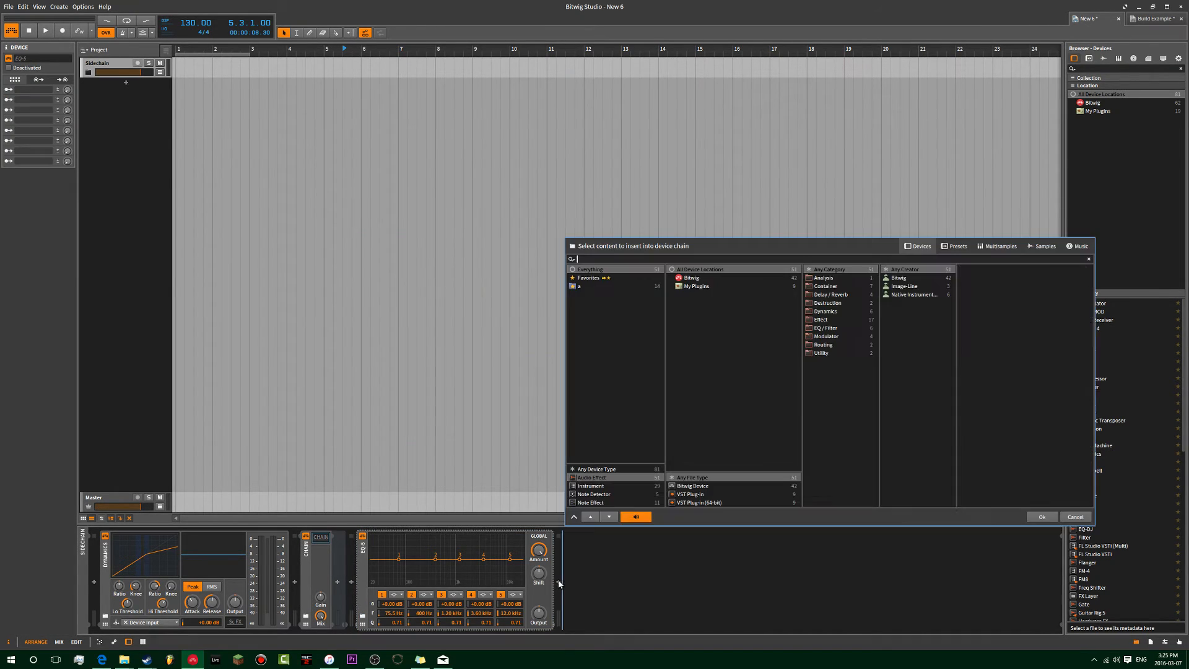
pyautogui.write('omp')
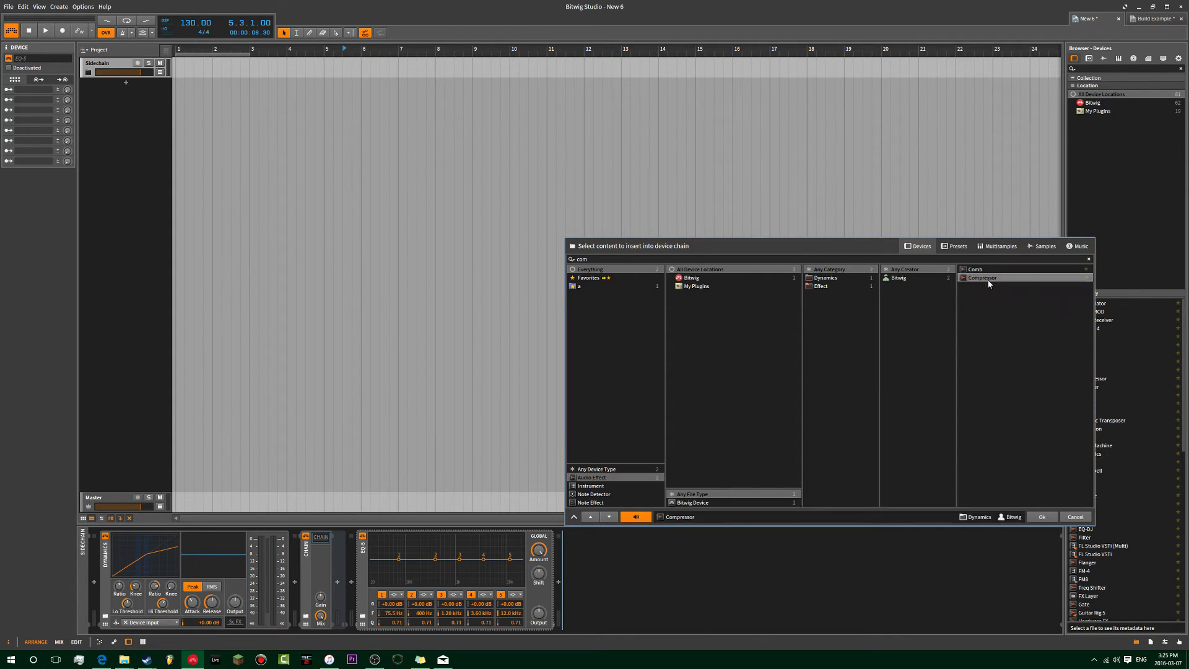
pyautogui.press('Return')
# - Add a Reverb device after the Compressor
pyautogui.click(705, 581)
pyautogui.write('rev')
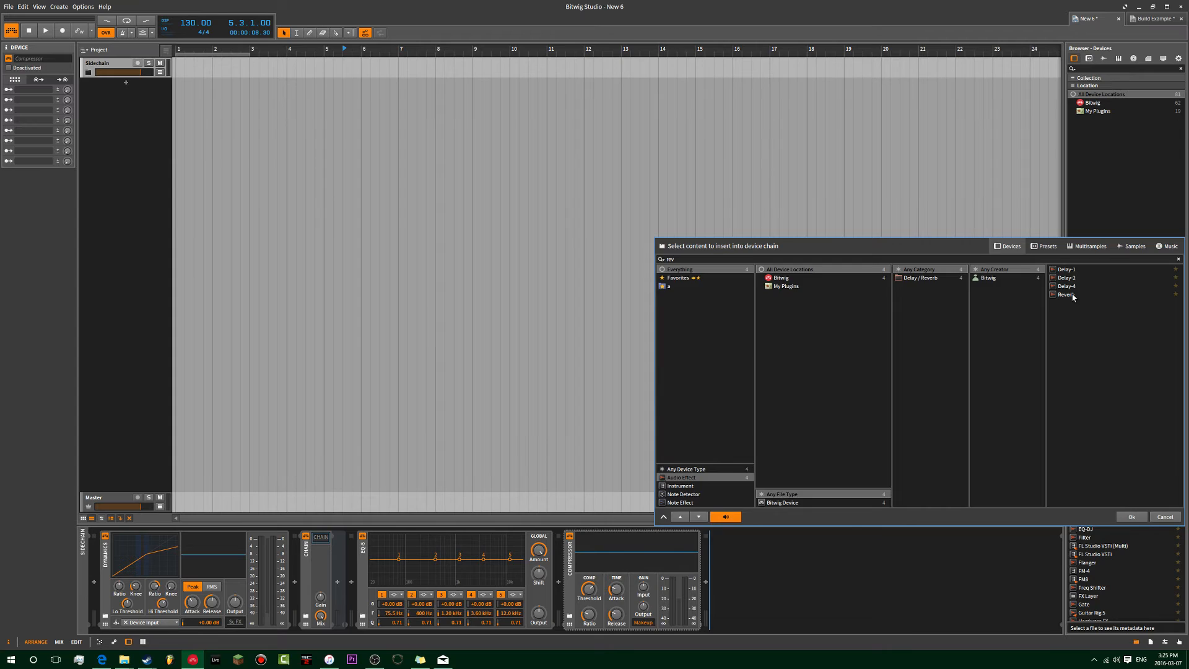
pyautogui.doubleClick(1067, 295)
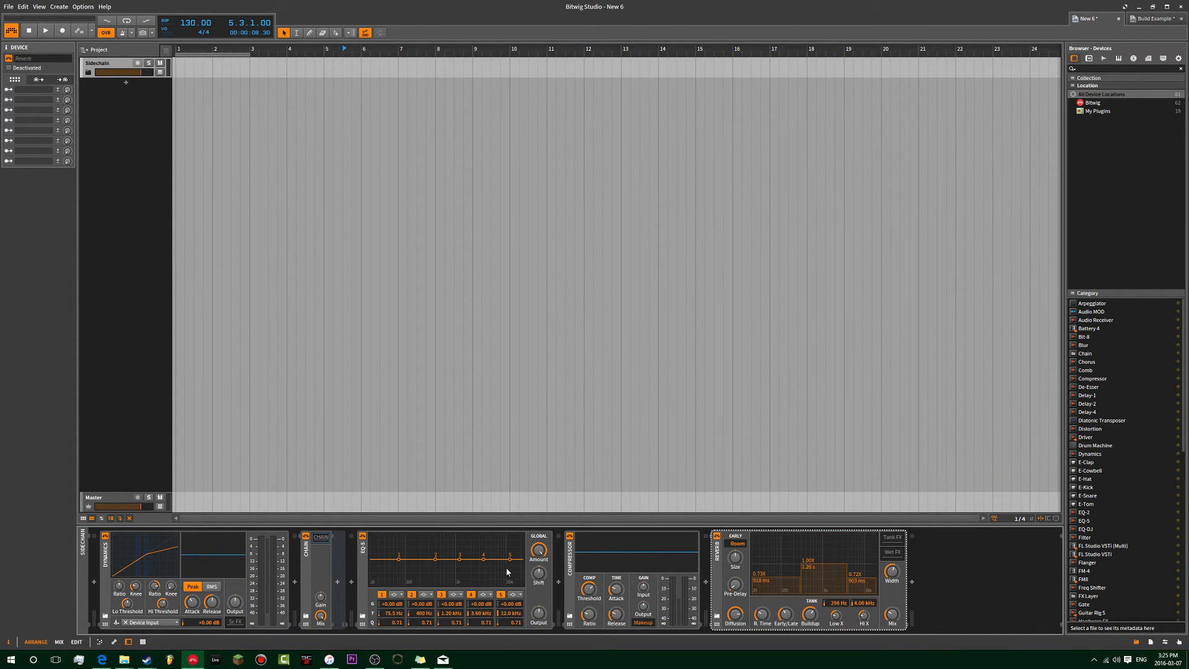
# - Add a Bit-8 device and place it between the EQ-5 and the Compressor
pyautogui.click(705, 582)
pyautogui.write('bi')
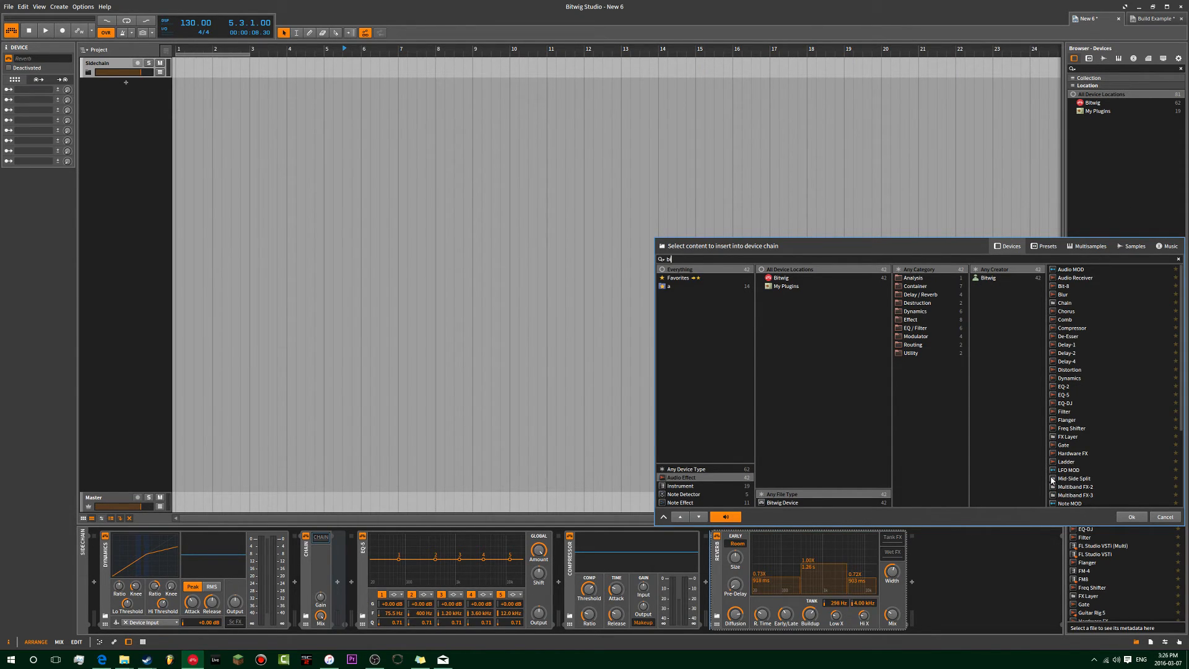
pyautogui.write('ut')
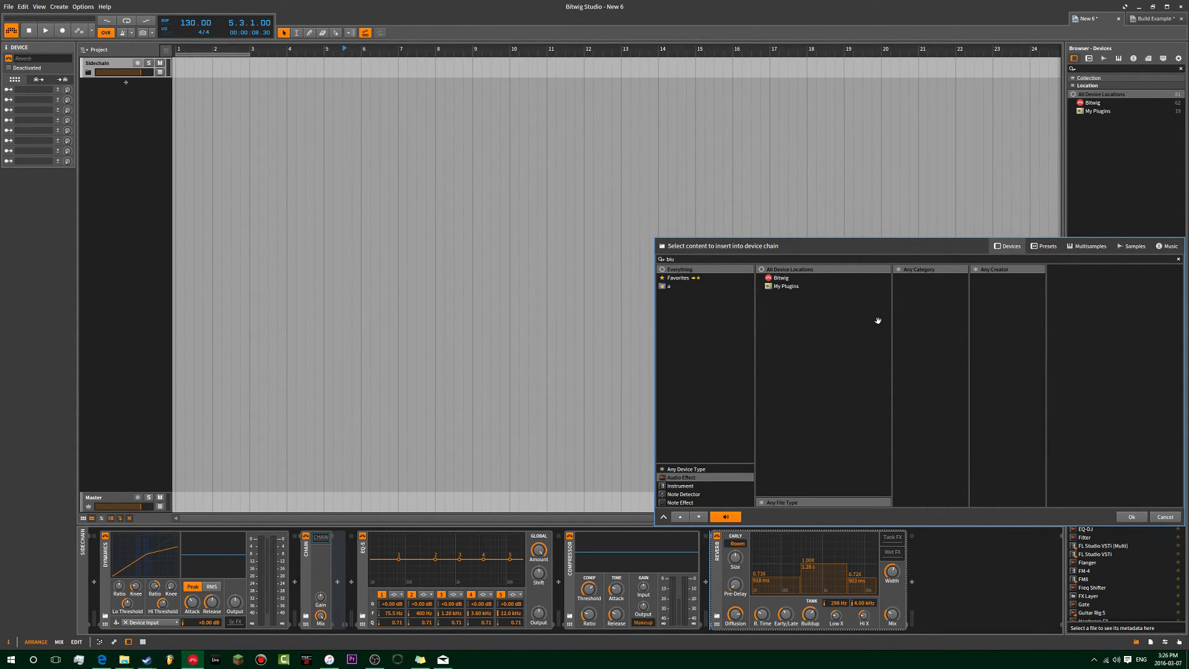
pyautogui.write('bit')
pyautogui.doubleClick(1074, 271)
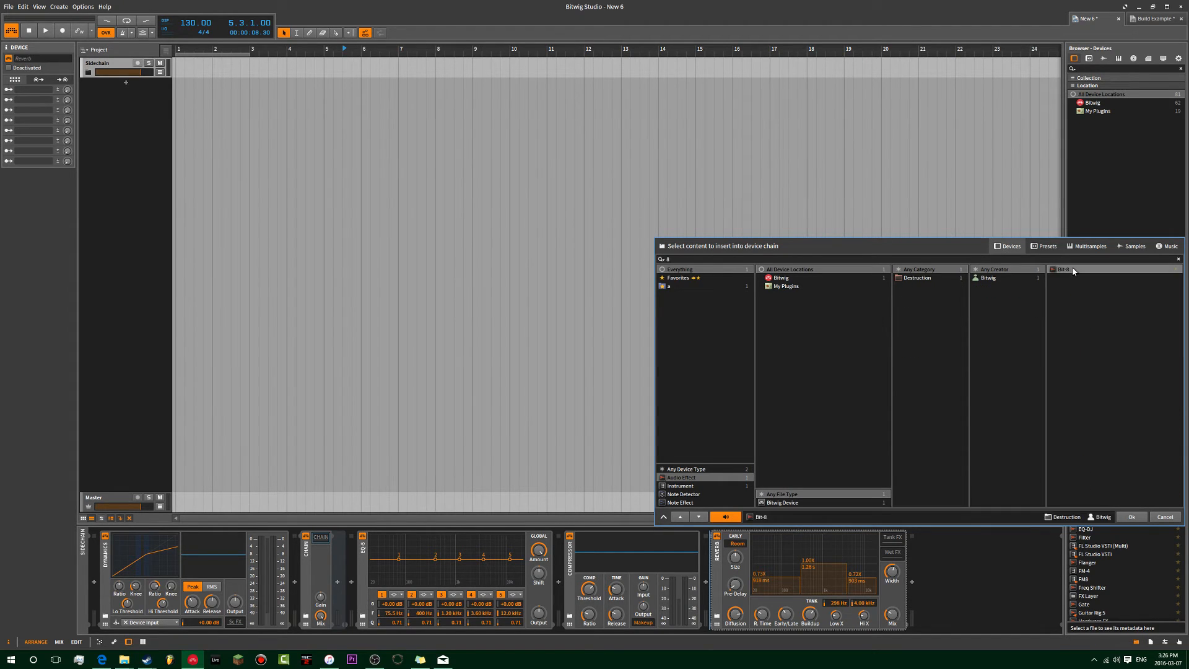
pyautogui.moveTo(720, 587); pyautogui.dragTo(572, 591)
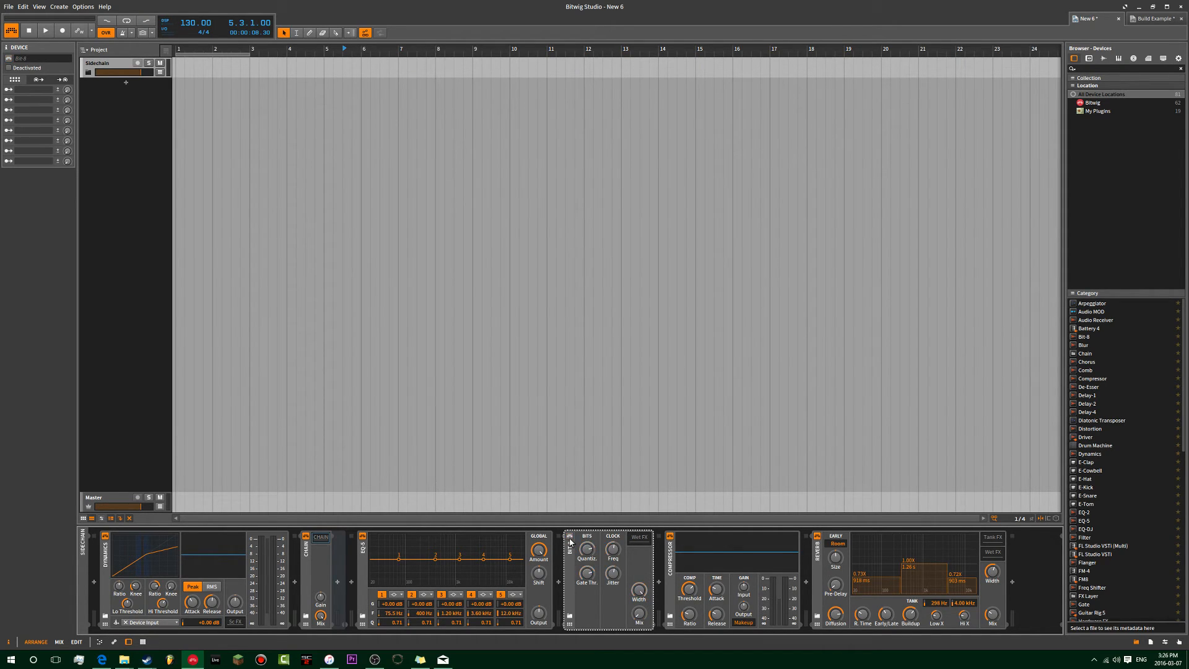
# - Move the EQ-5, Bit-8, Compressor and Reverb devices together into the Chain device
pyautogui.click(814, 555)
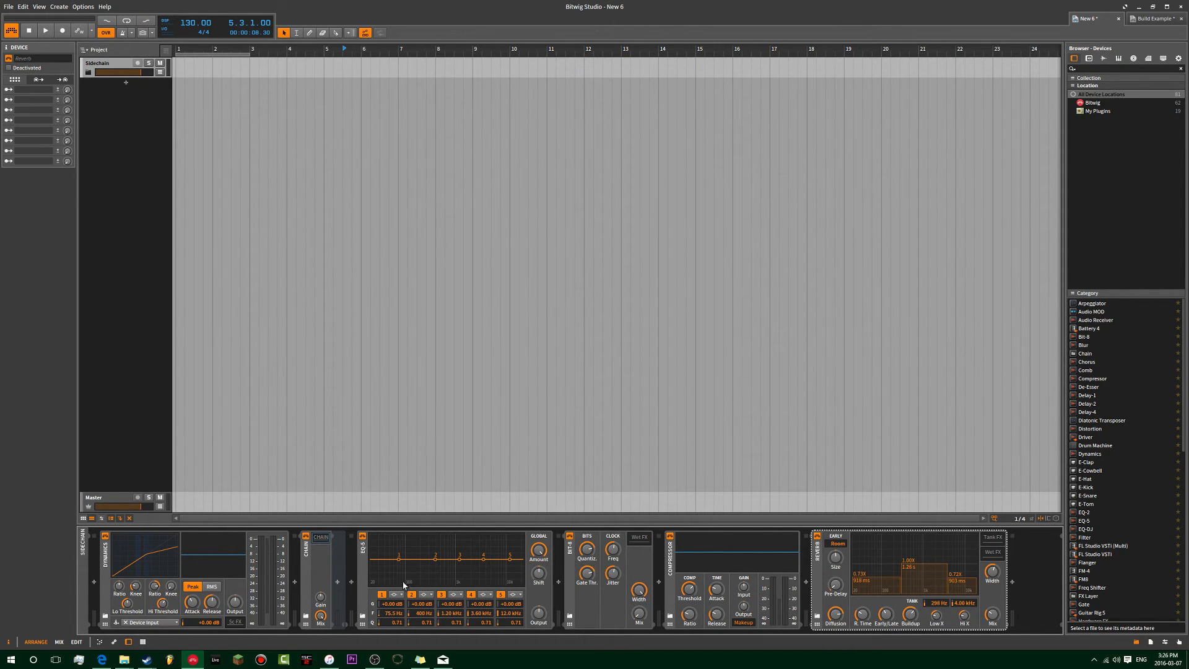
pyautogui.keyDown('shift'); pyautogui.click(369, 565); pyautogui.keyUp('shift')
pyautogui.moveTo(363, 572); pyautogui.dragTo(320, 542)
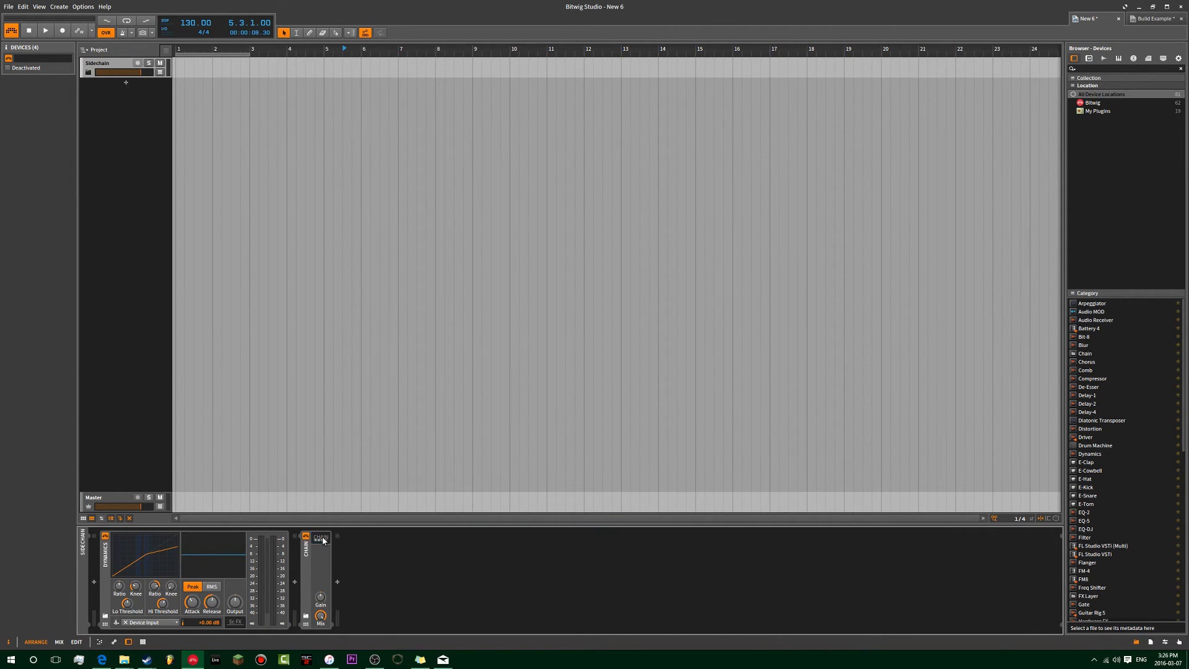
# - Look through the saved presets available for the Chain device and close the preset browser
pyautogui.click(307, 618)
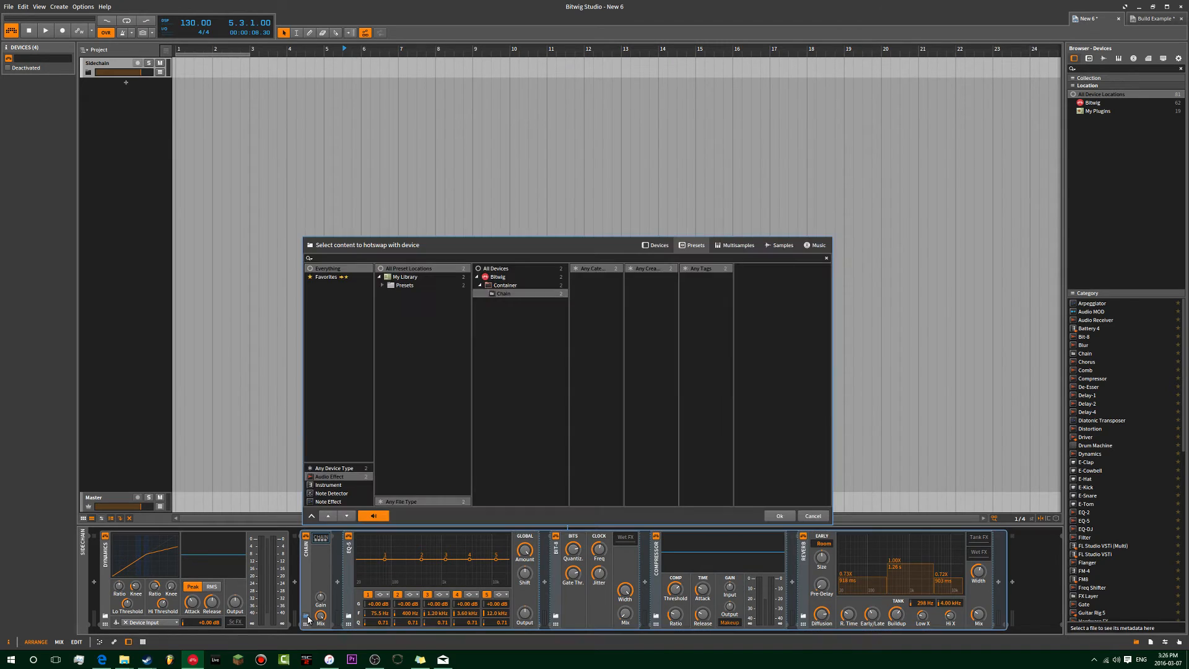
pyautogui.click(307, 617)
pyautogui.click(307, 617)
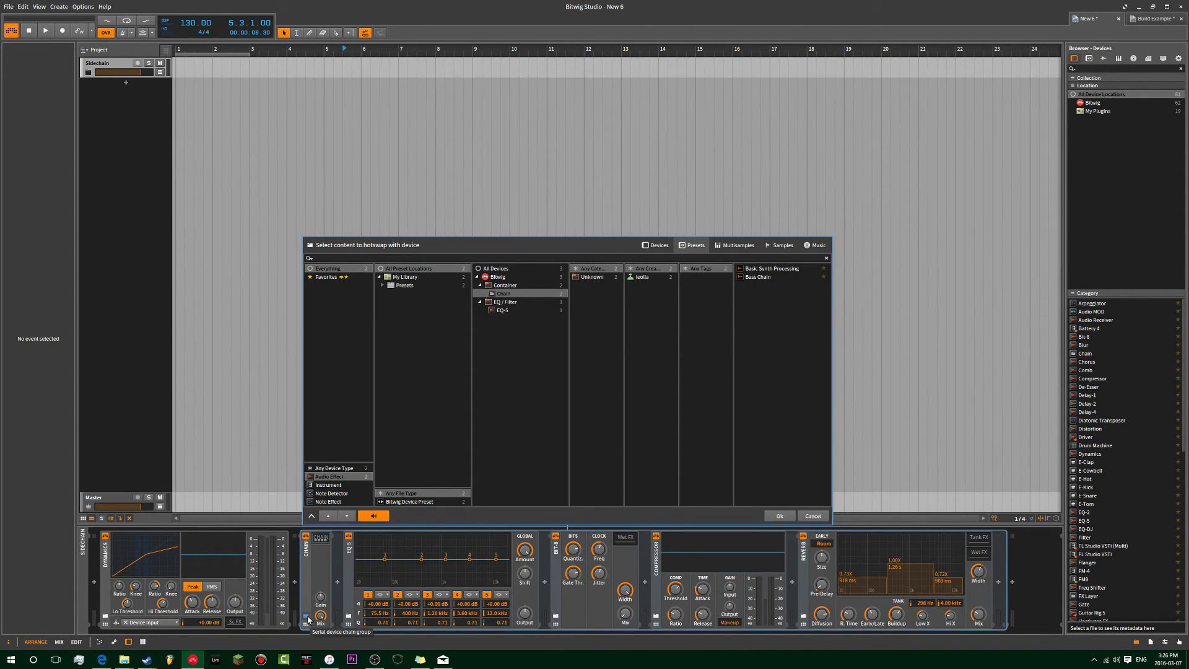
pyautogui.click(307, 618)
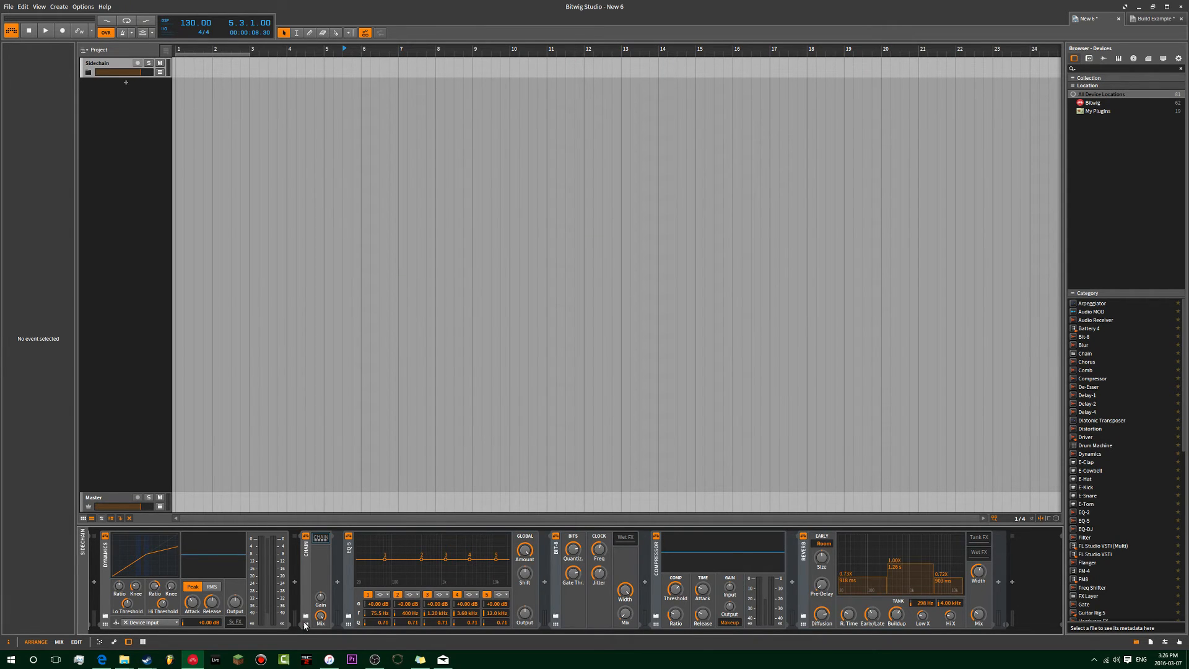
# - Show the Chain device's macro controls and preview its Save Preset to Library dialog without saving
pyautogui.click(304, 625)
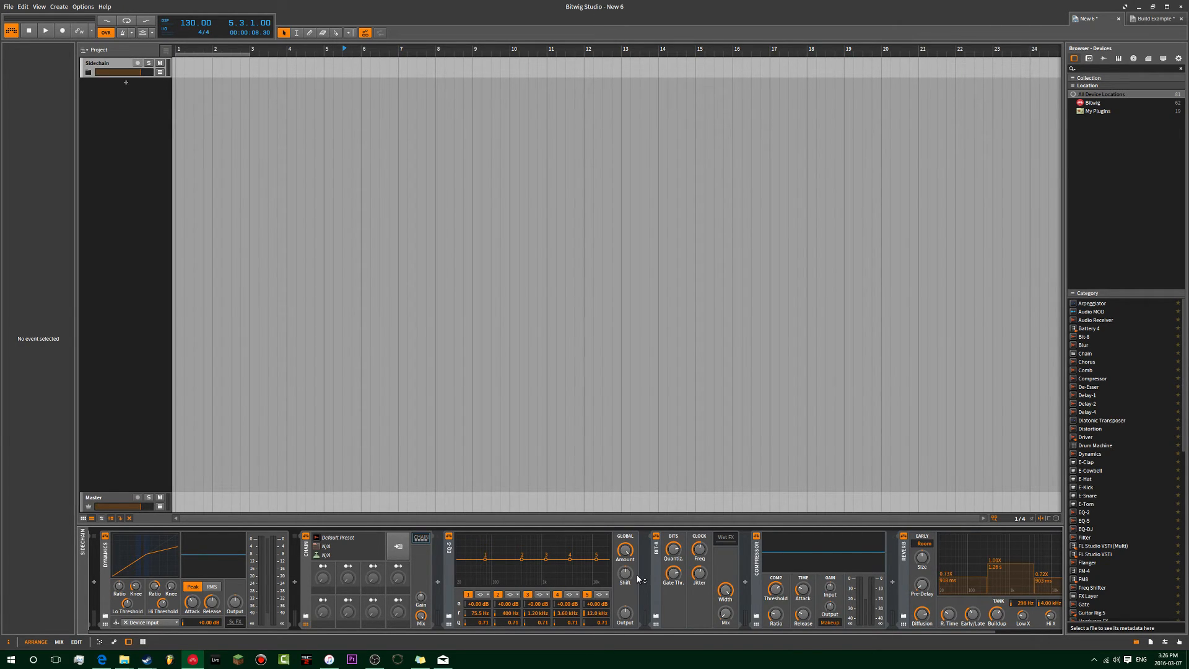
pyautogui.click(397, 547)
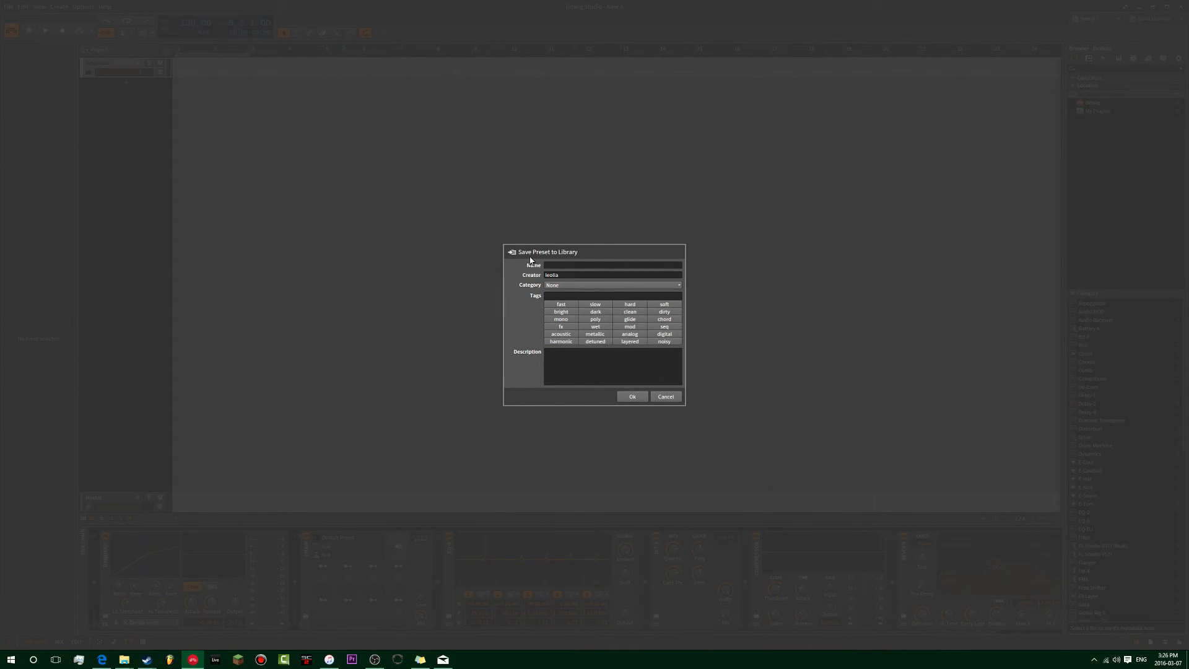
pyautogui.click(663, 397)
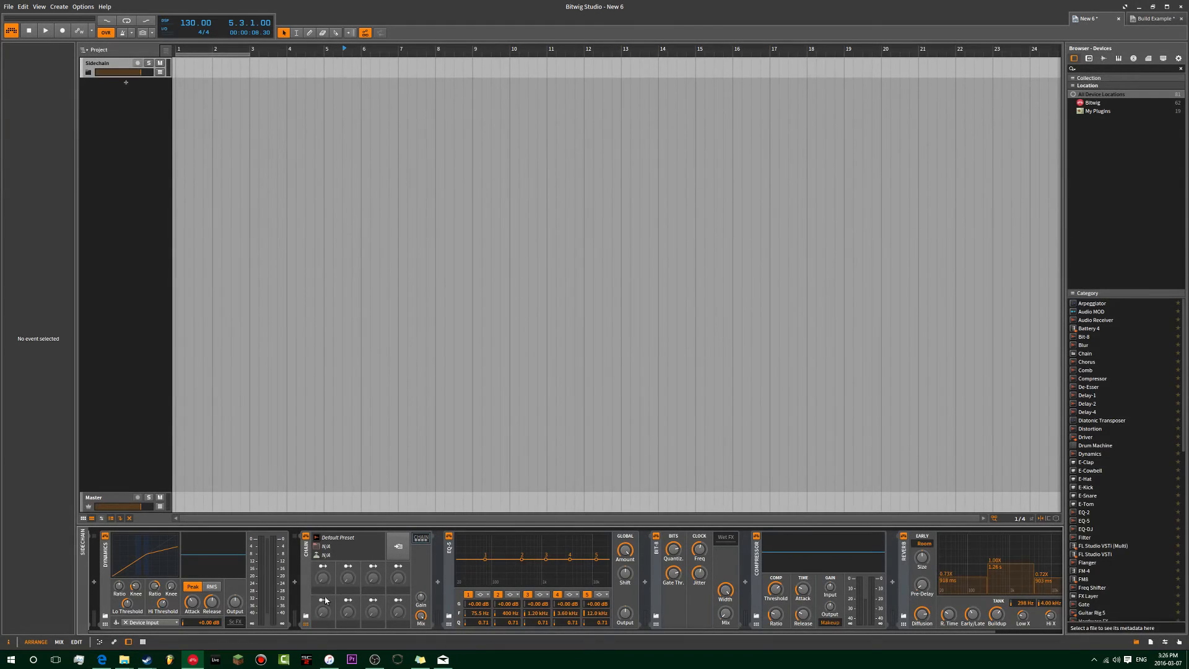
# - Delete the Chain device together with the effects nested inside it
pyautogui.click(392, 552)
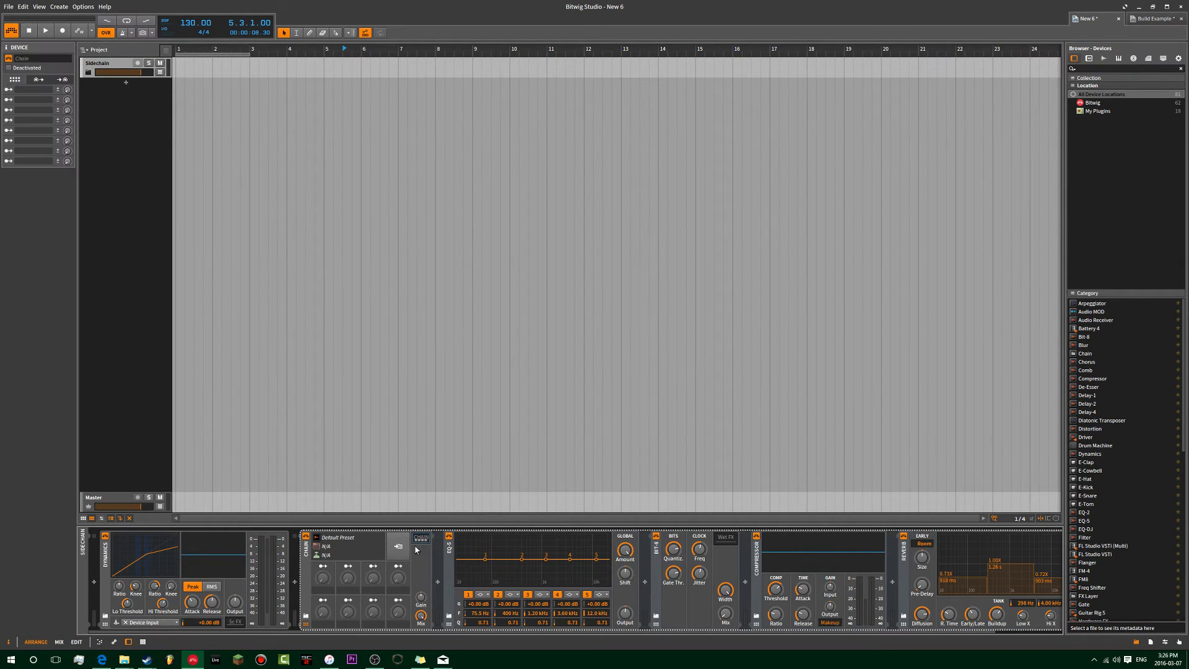
pyautogui.press('Delete')
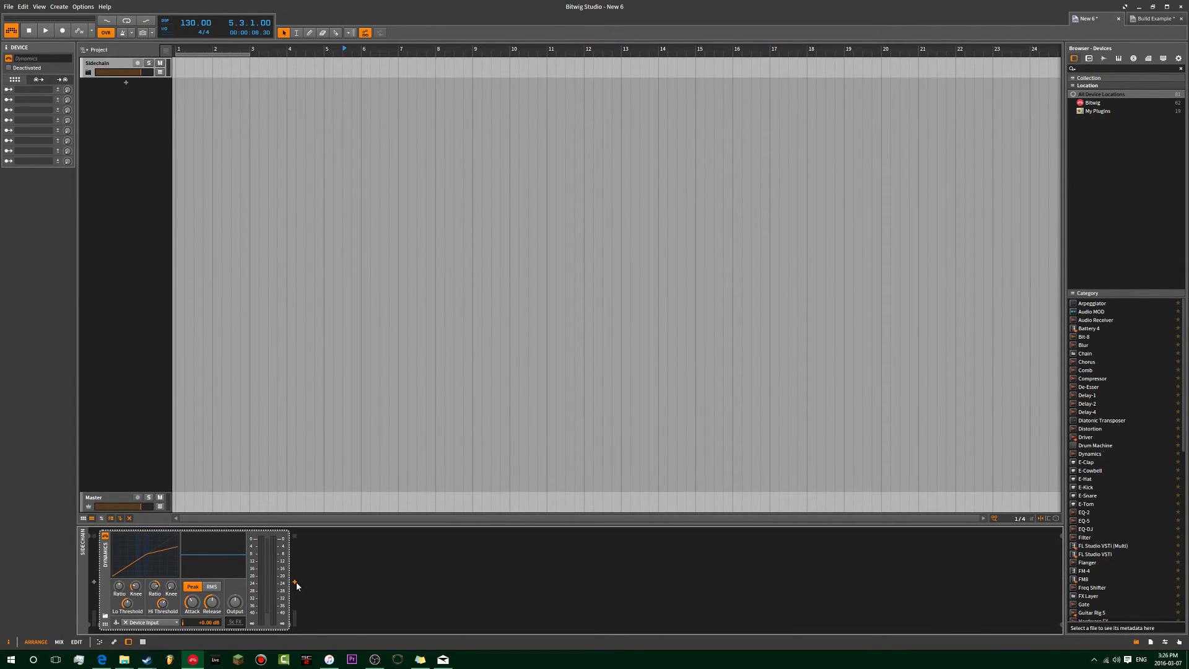
# - Insert the Basic Synth Processing preset after the Dynamics device on the Sidechain track and collapse its Chain contents
pyautogui.click(295, 581)
pyautogui.click(698, 247)
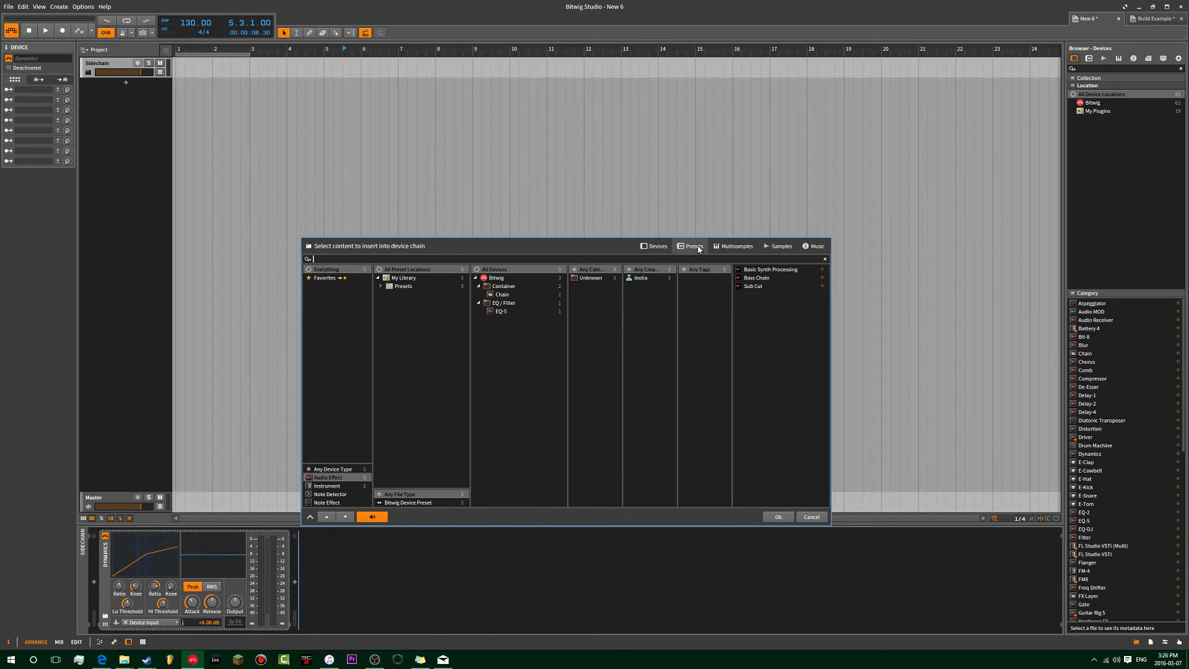
pyautogui.doubleClick(783, 269)
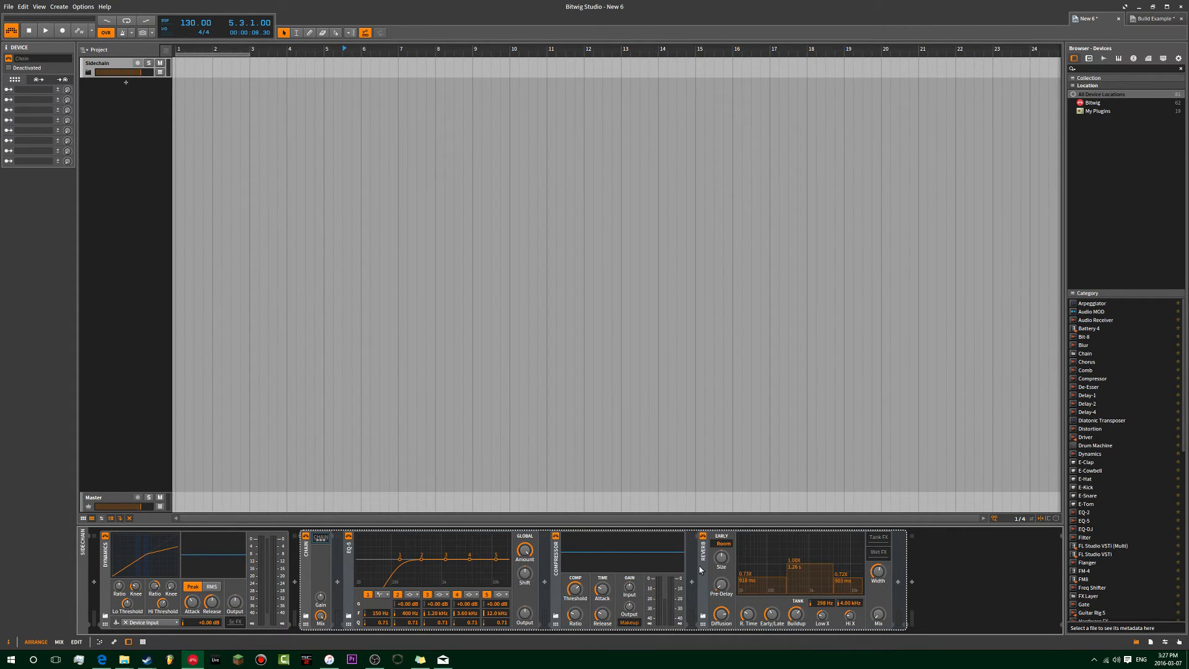
pyautogui.click(320, 538)
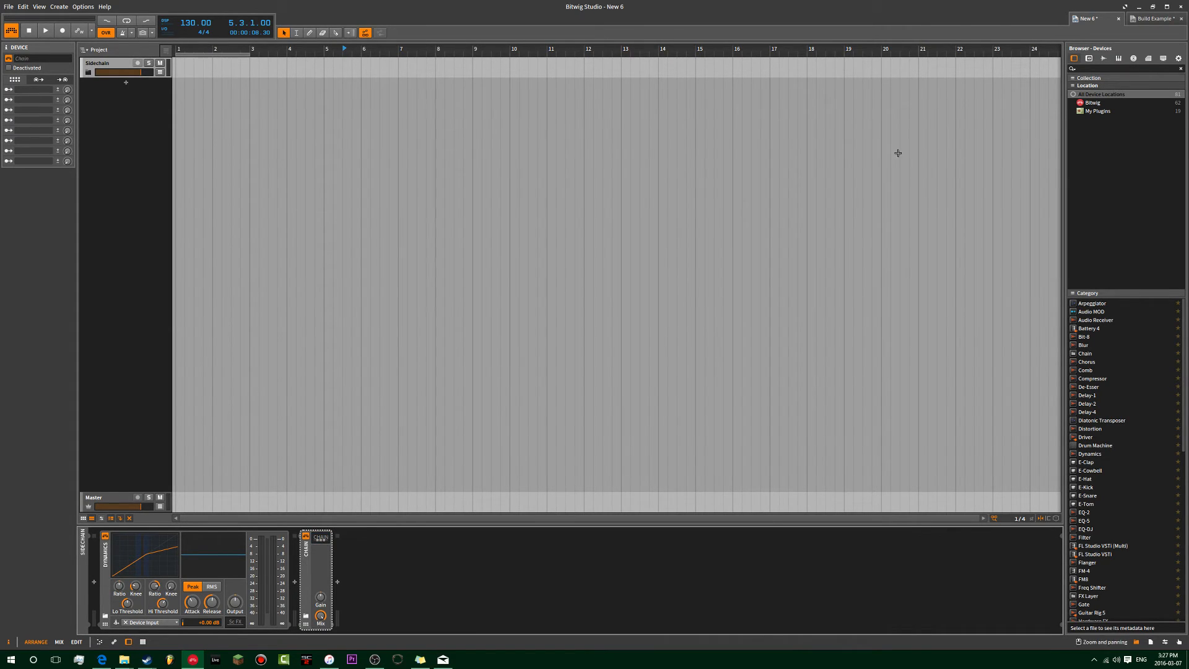
# - Search the browser's presets for "chain" and filter them to the Chain device
pyautogui.click(1089, 58)
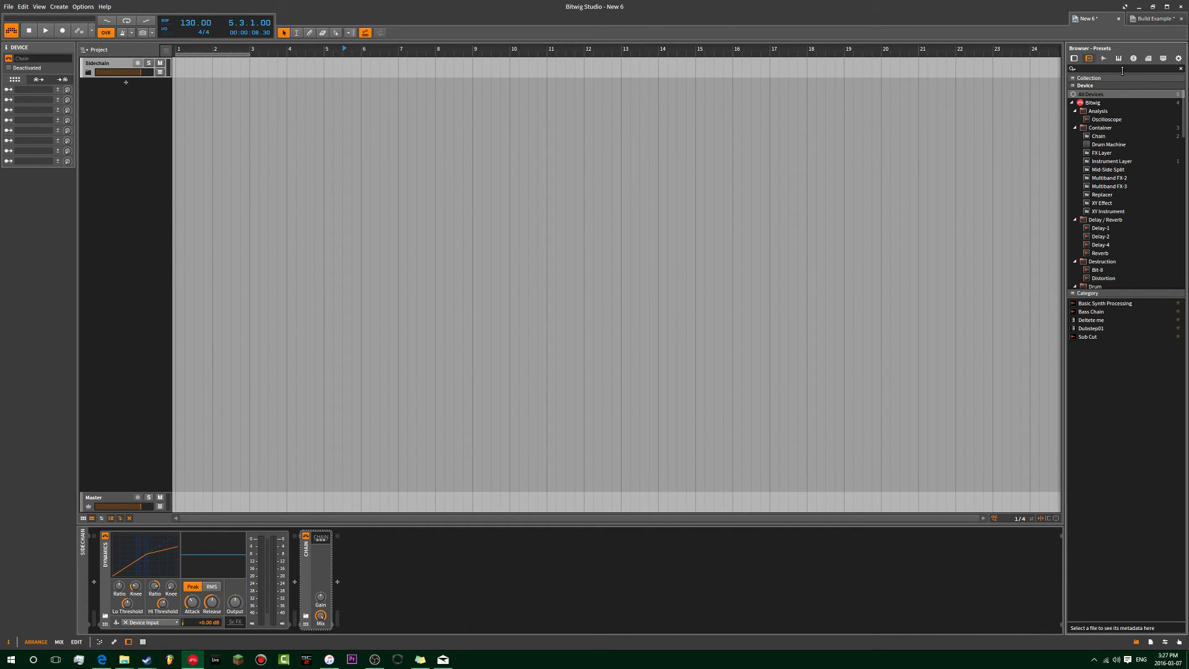
pyautogui.write('chain')
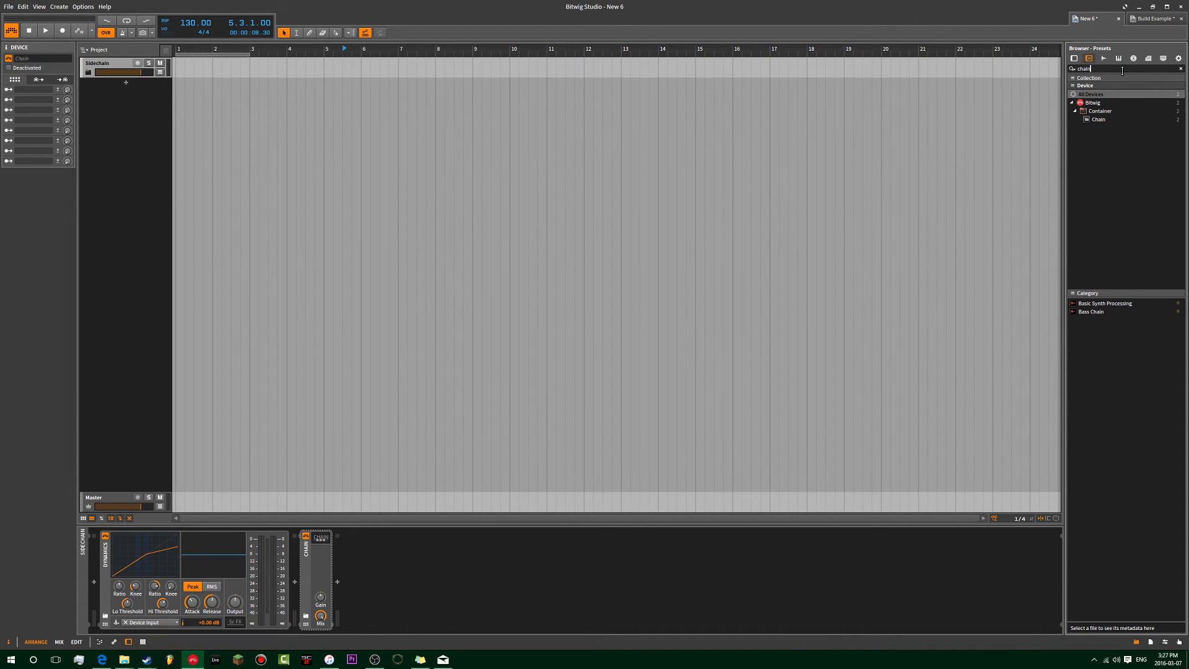
pyautogui.click(1114, 119)
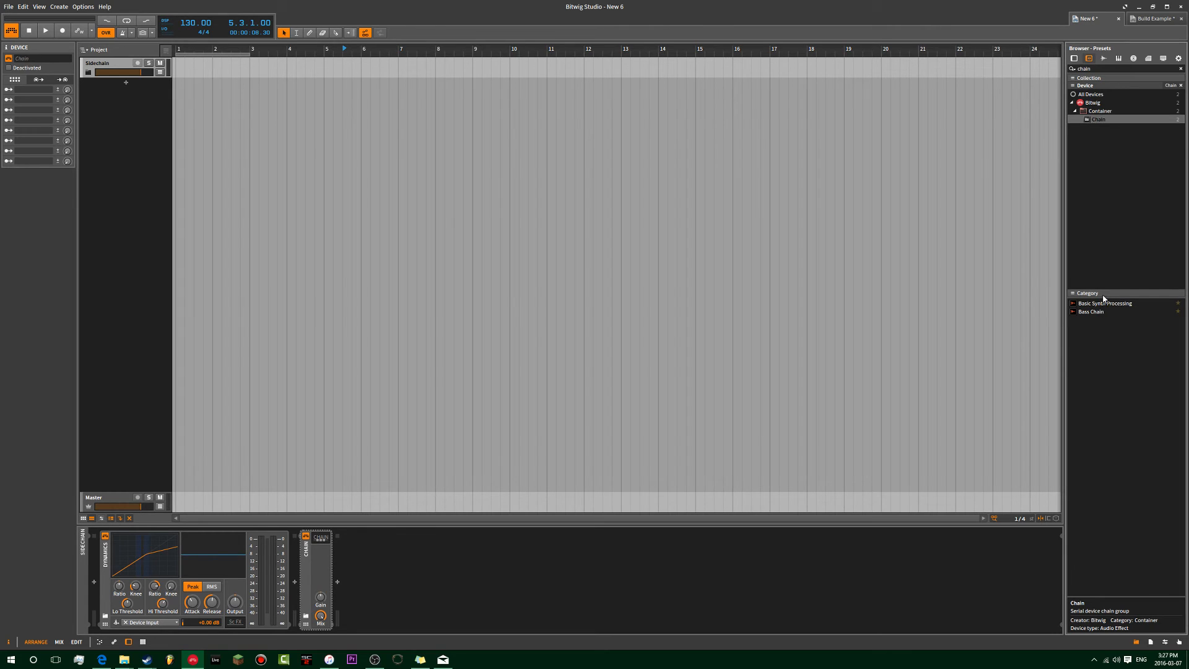
# - Add a new instrument track below Sidechain and load the Massive plug-in on it
pyautogui.click(125, 83)
pyautogui.write('ma')
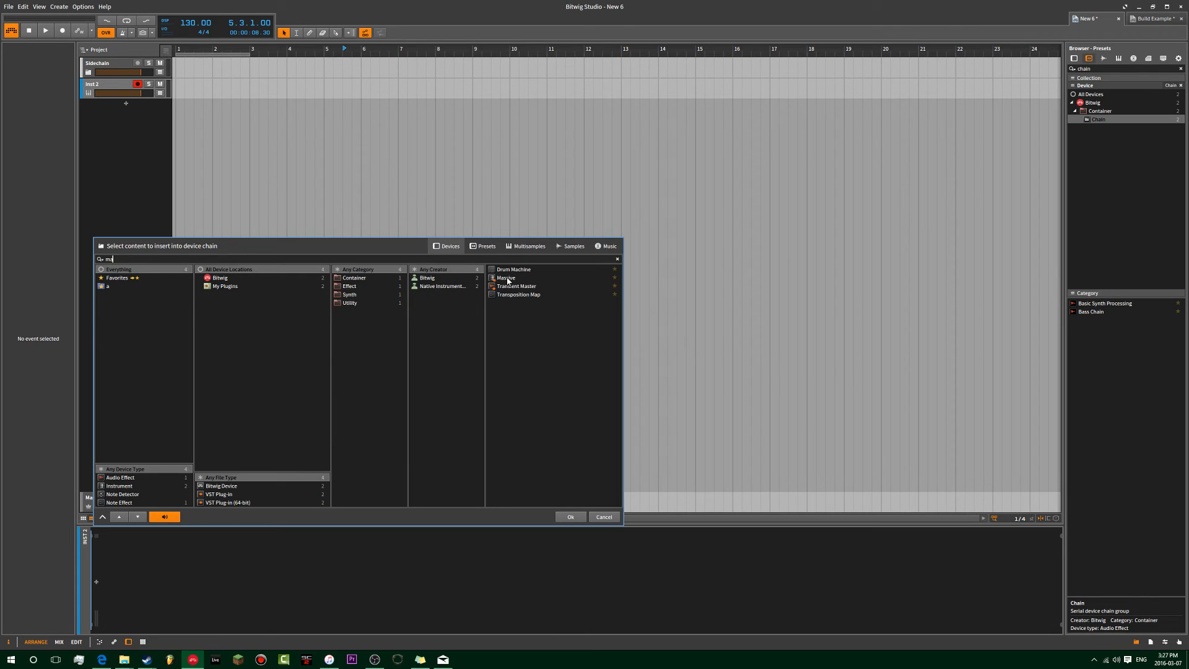
pyautogui.doubleClick(506, 278)
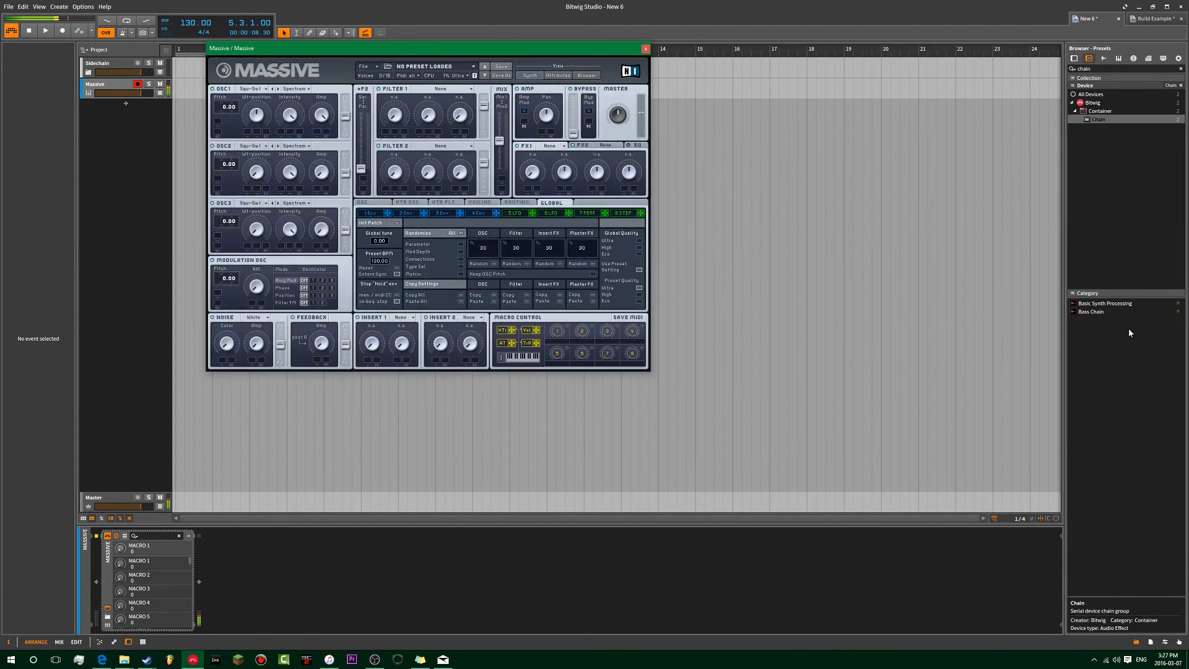
# - Try the Basic Synth Processing preset after Massive, then delete its Chain device
pyautogui.moveTo(1122, 306); pyautogui.dragTo(224, 542)
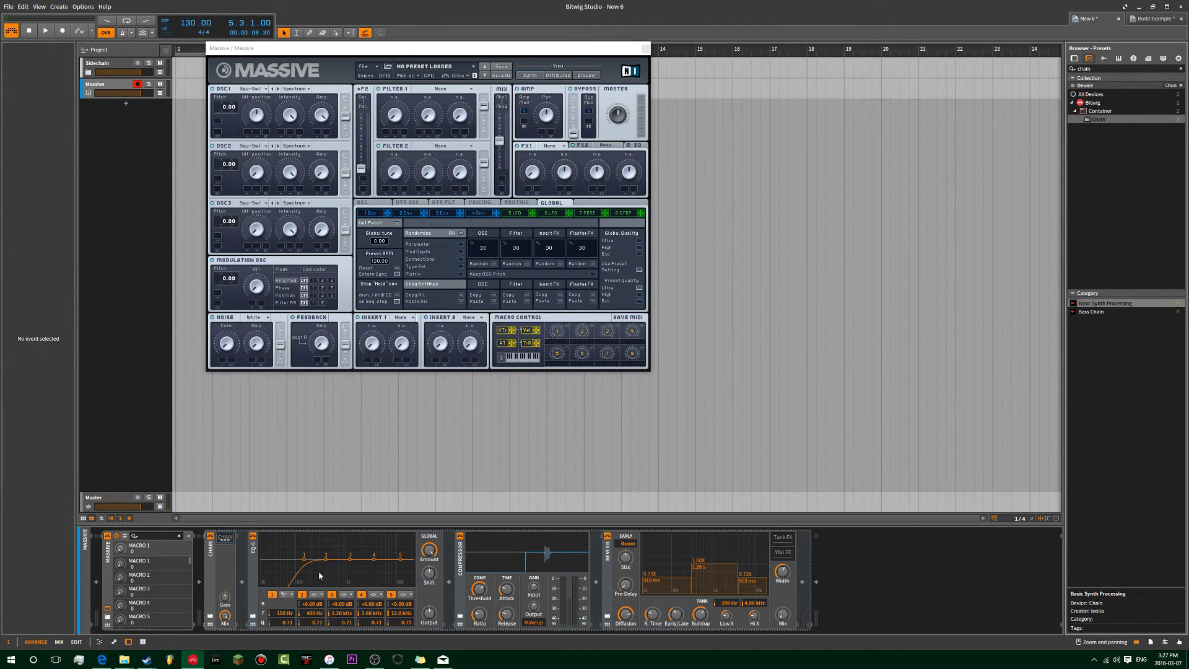
pyautogui.click(209, 559)
pyautogui.press('Delete')
# - Try the Bass Chain preset after Massive, then delete its Chain device
pyautogui.moveTo(1080, 312); pyautogui.dragTo(351, 559)
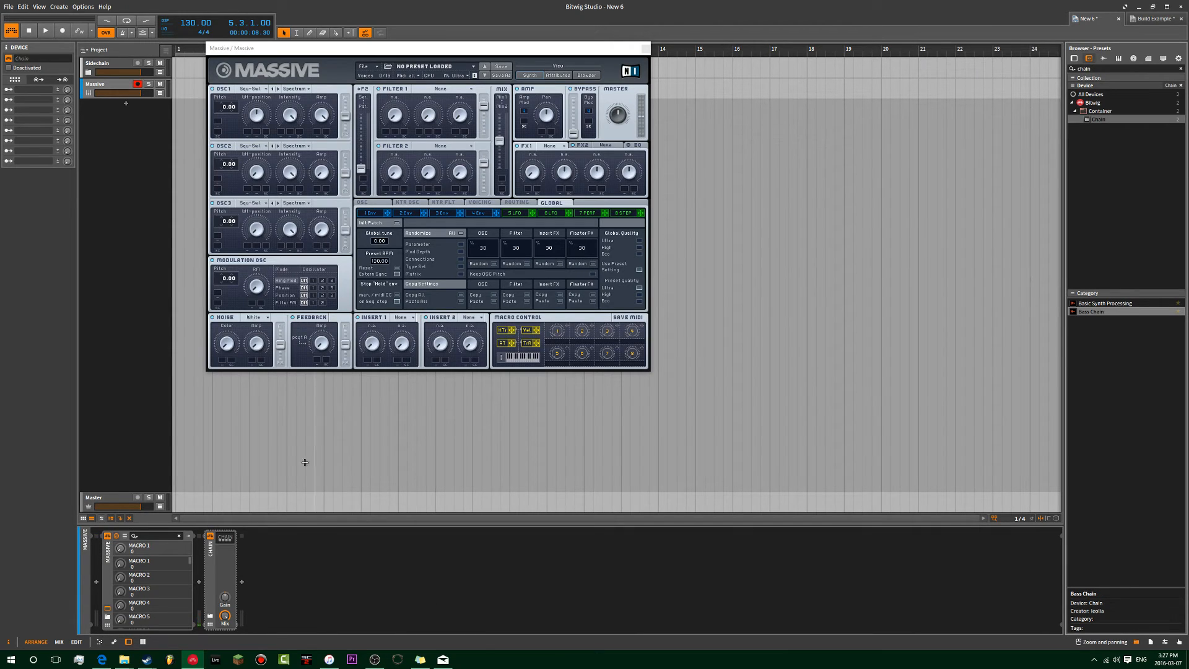
pyautogui.click(210, 550)
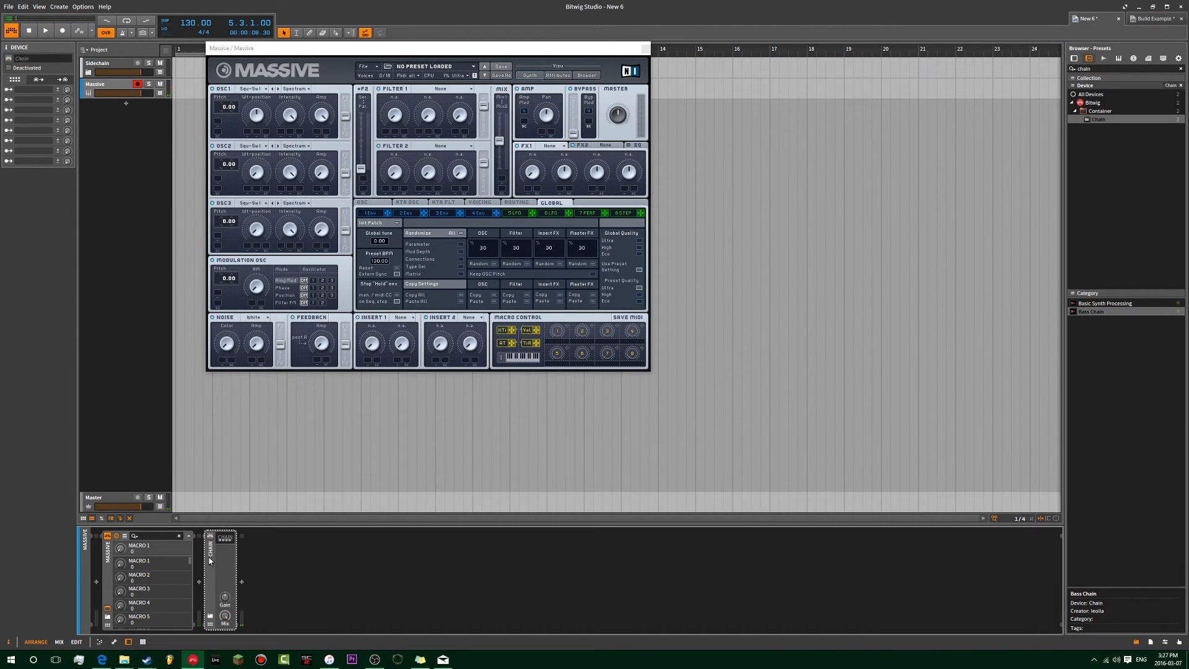
pyautogui.press('Delete')
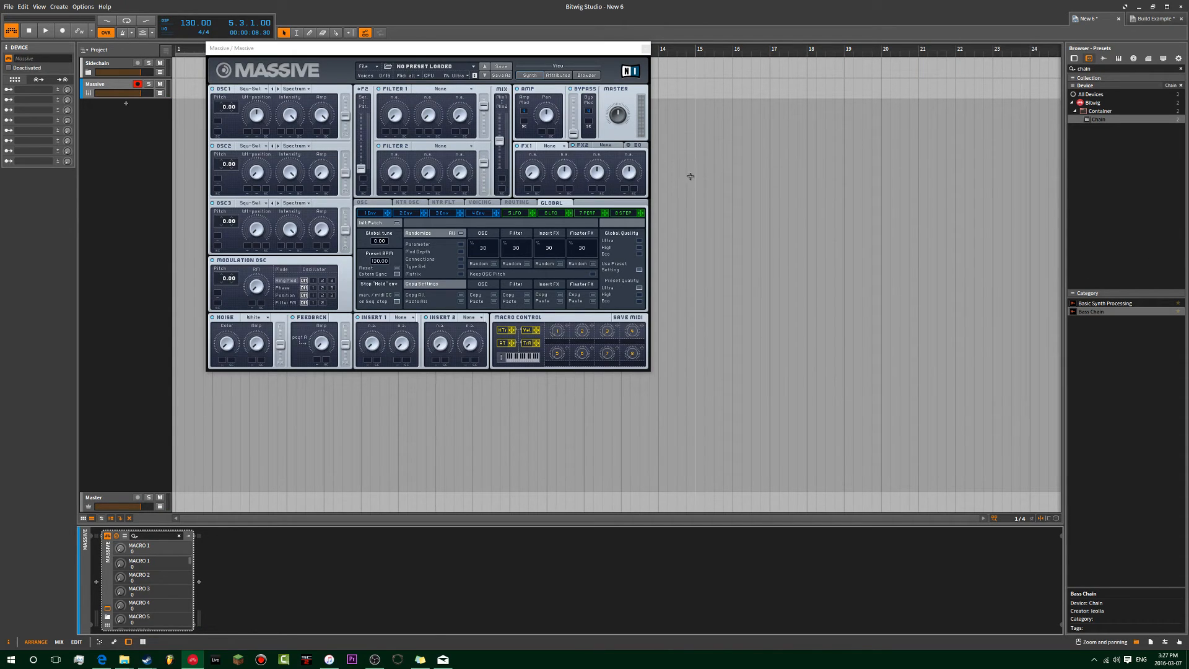
# - Reposition the Massive plug-in window, then demonstrate closing and reopening it from the device, leaving it closed
pyautogui.moveTo(599, 51); pyautogui.dragTo(633, 94)
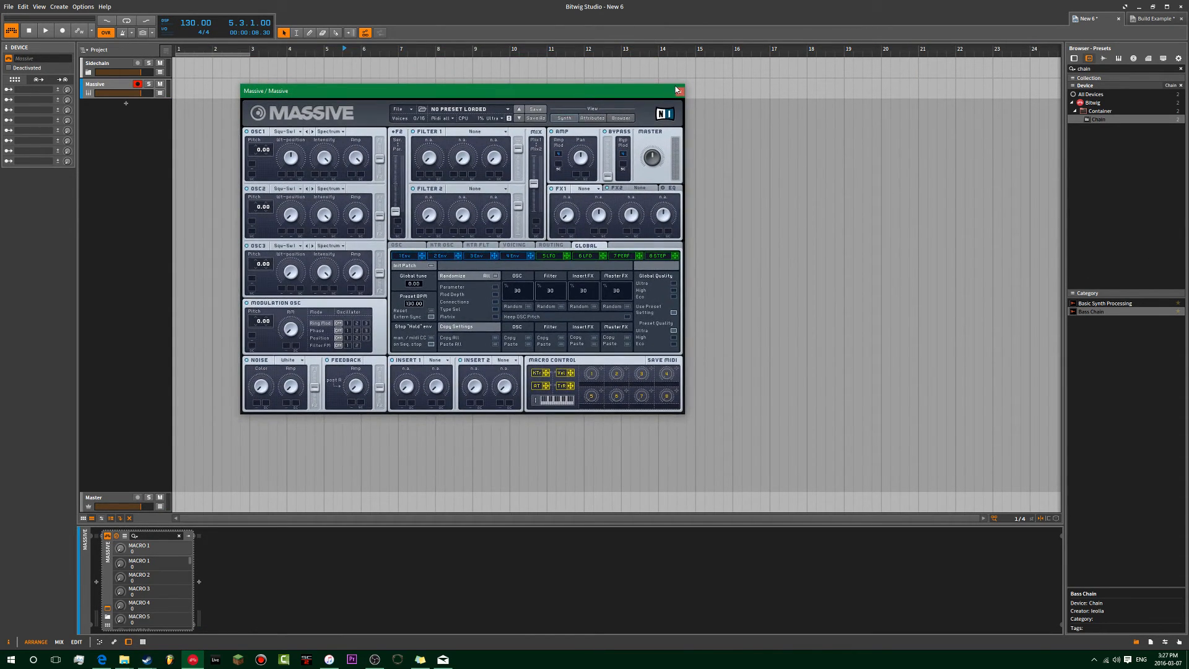
pyautogui.click(680, 91)
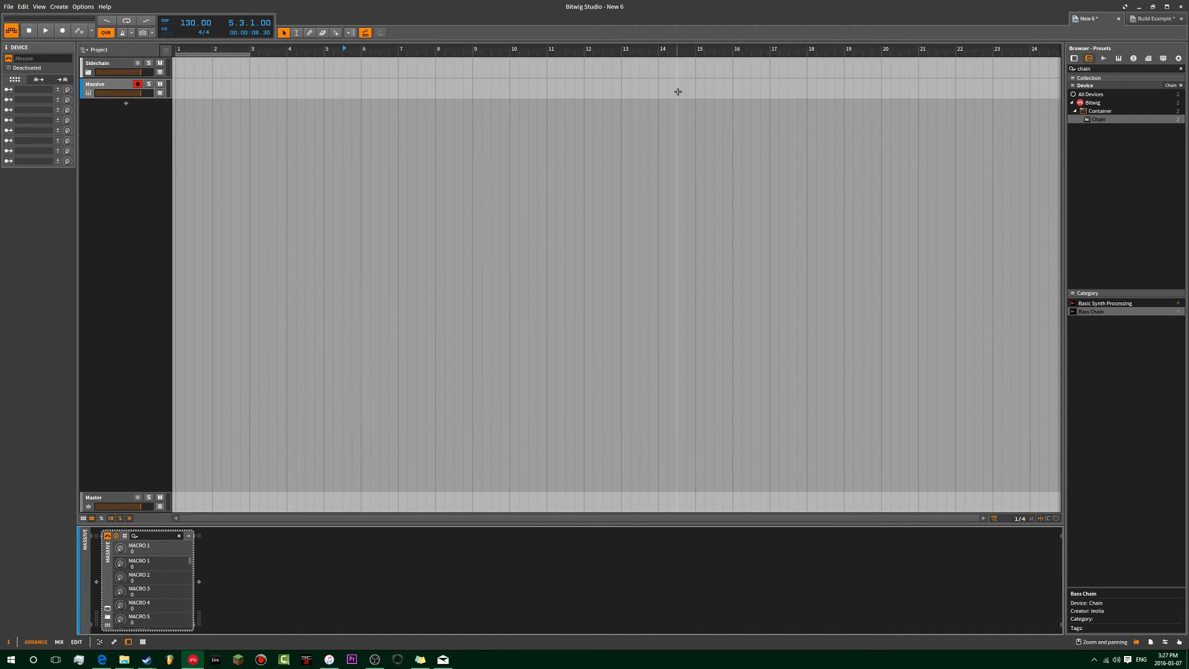
pyautogui.click(108, 610)
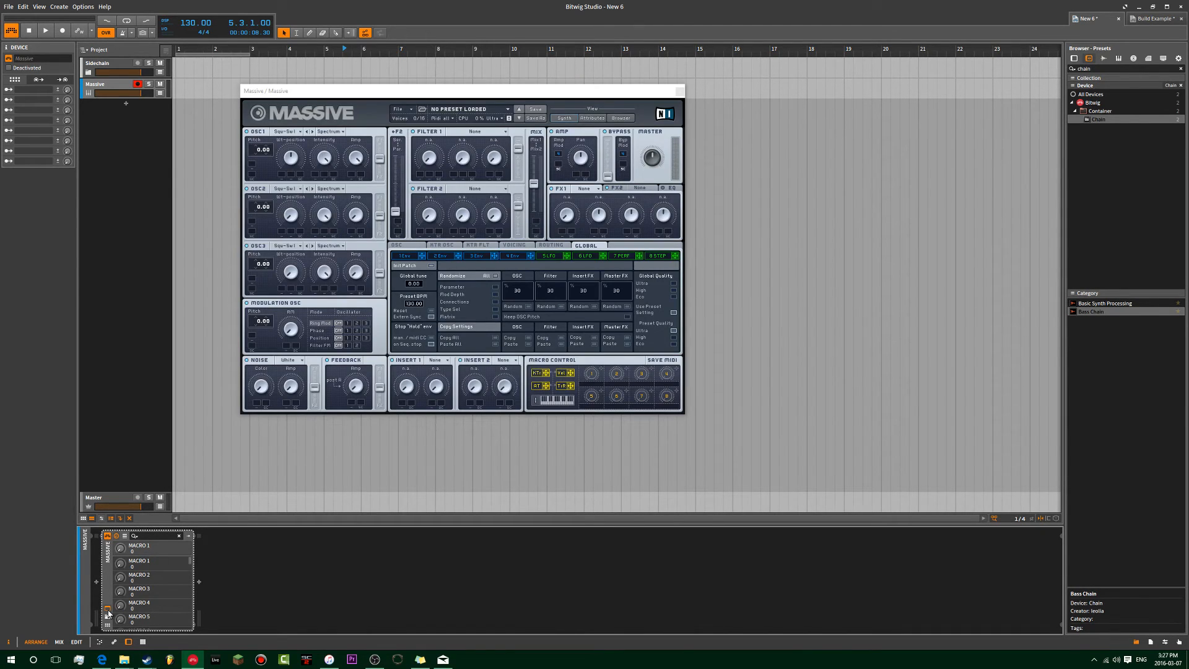
pyautogui.click(108, 609)
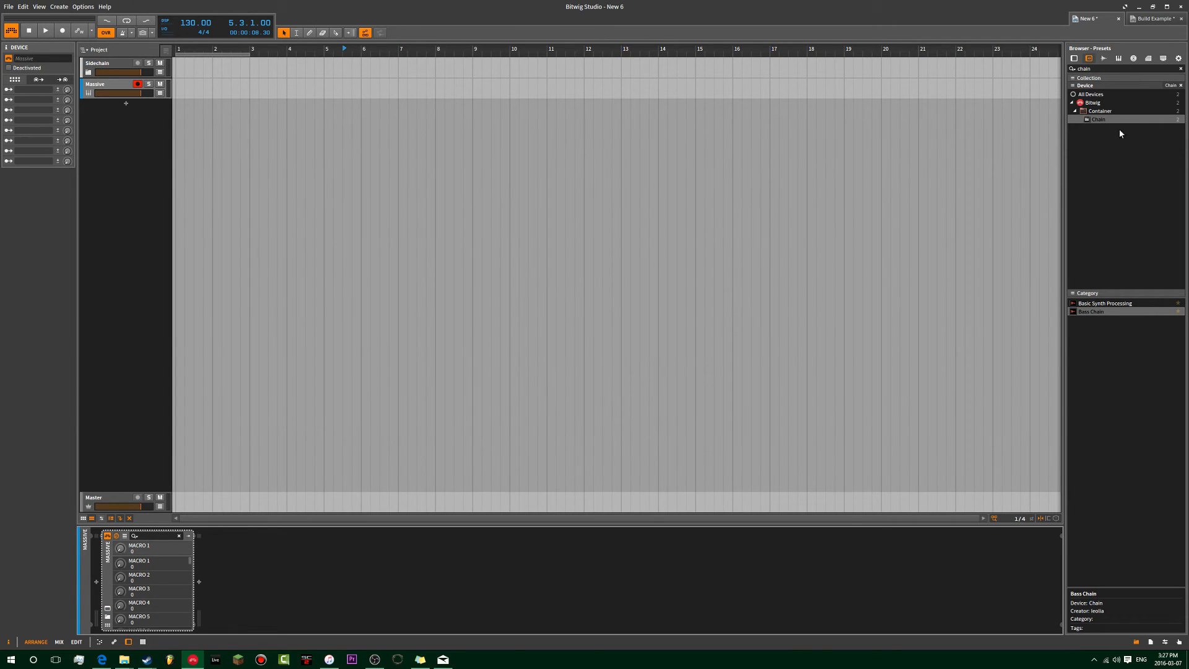
# - Search the preset browser for "mas" and check which presets are saved for the Massive plug-in
pyautogui.doubleClick(1121, 67)
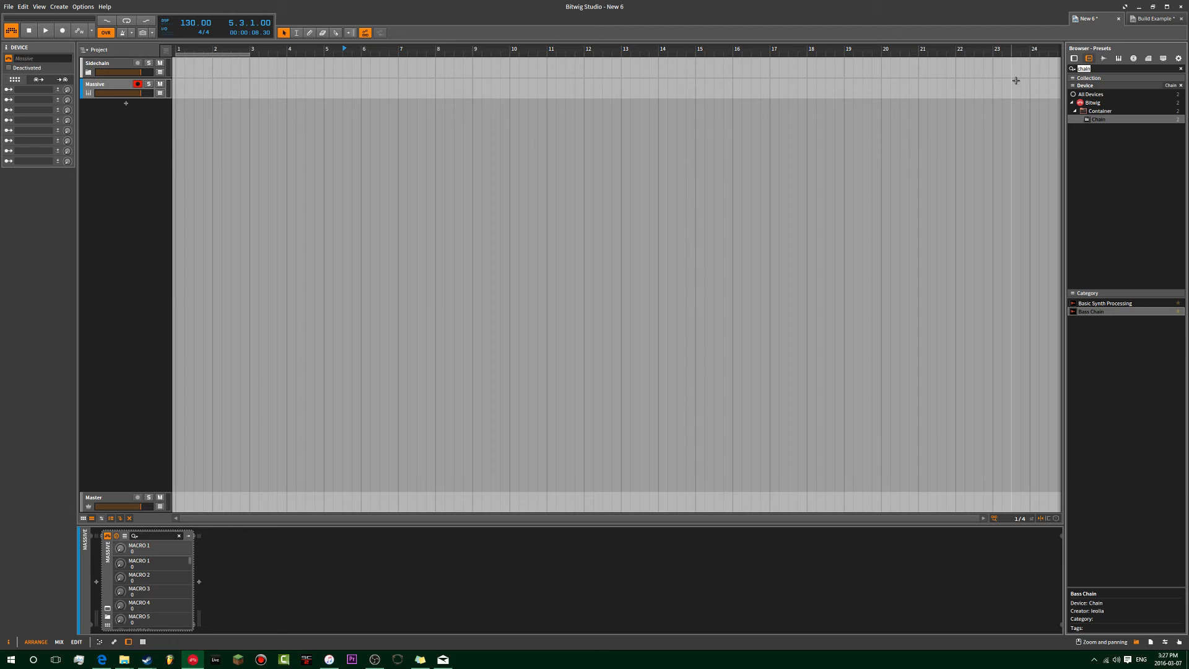
pyautogui.write('mas')
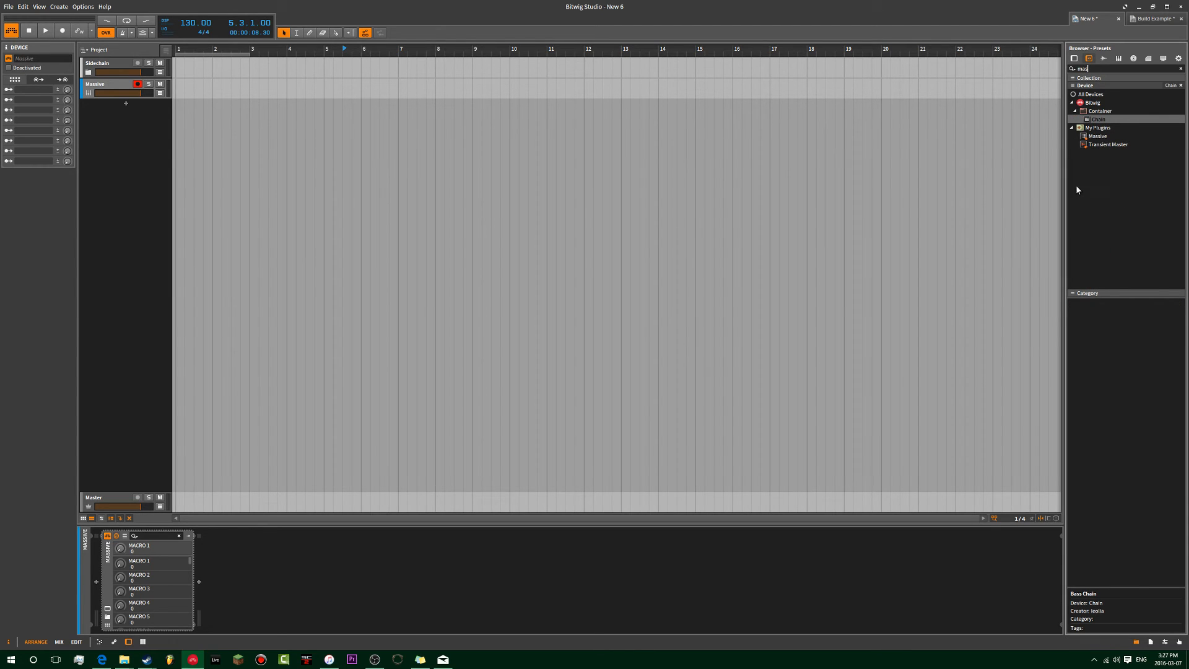
pyautogui.click(1109, 136)
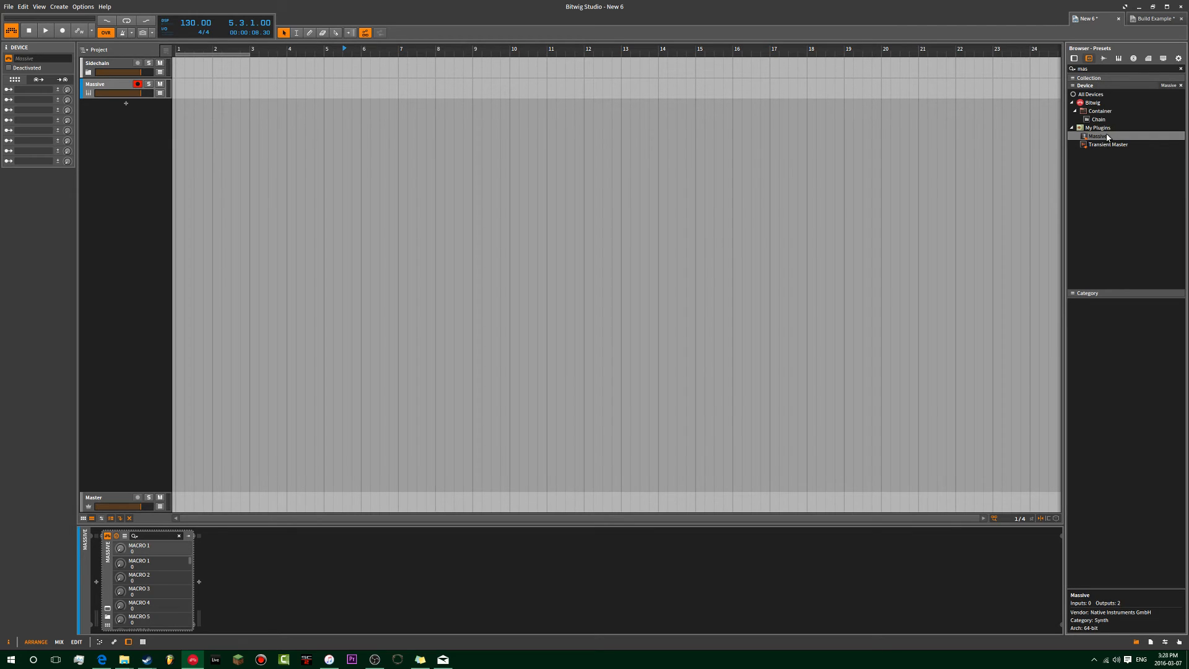
pyautogui.rightClick(1108, 329)
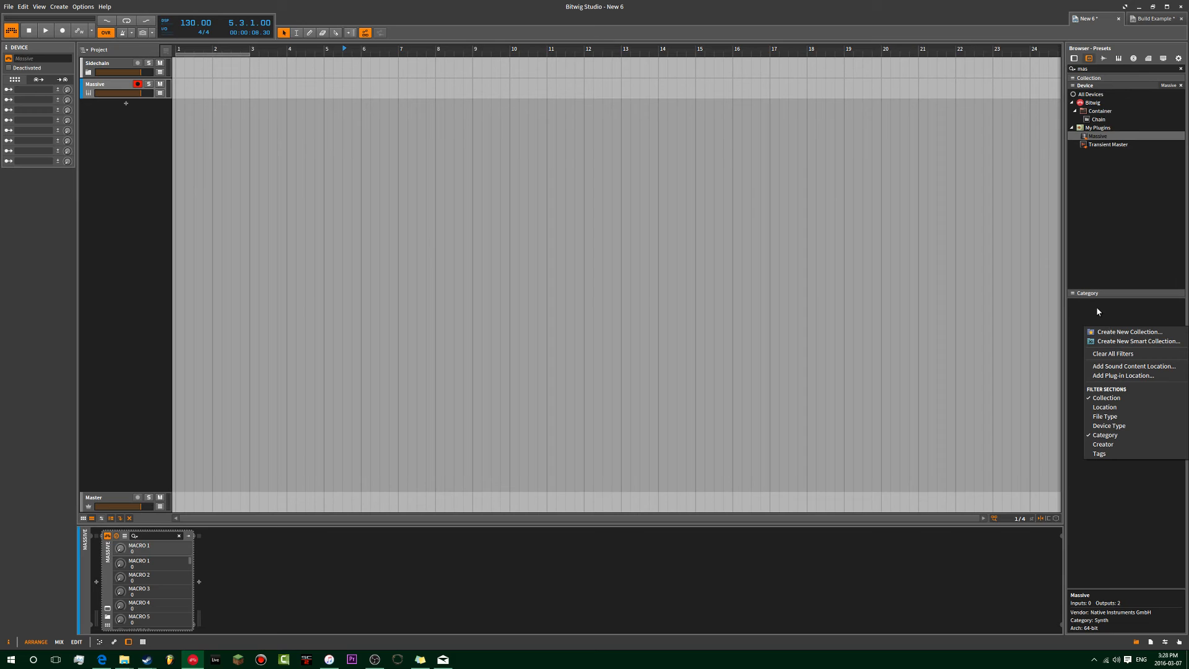
pyautogui.click(1096, 312)
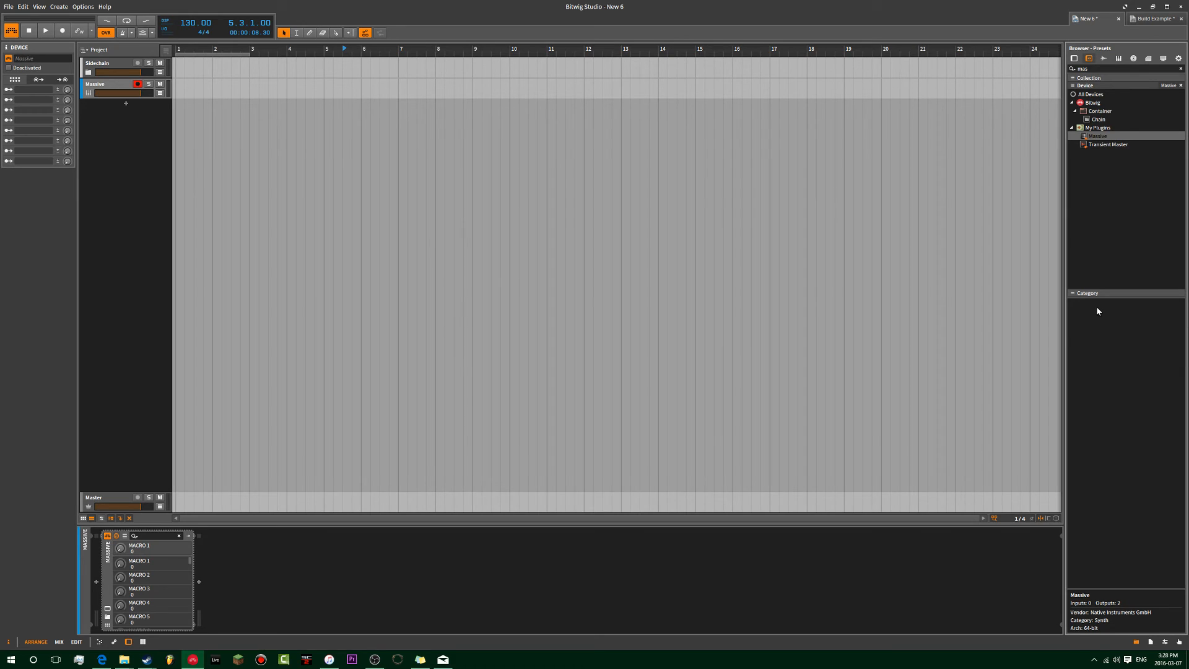
# - Reopen the Massive window, show the device's macro controls and try out the plug-in's own first macro knob
pyautogui.click(108, 609)
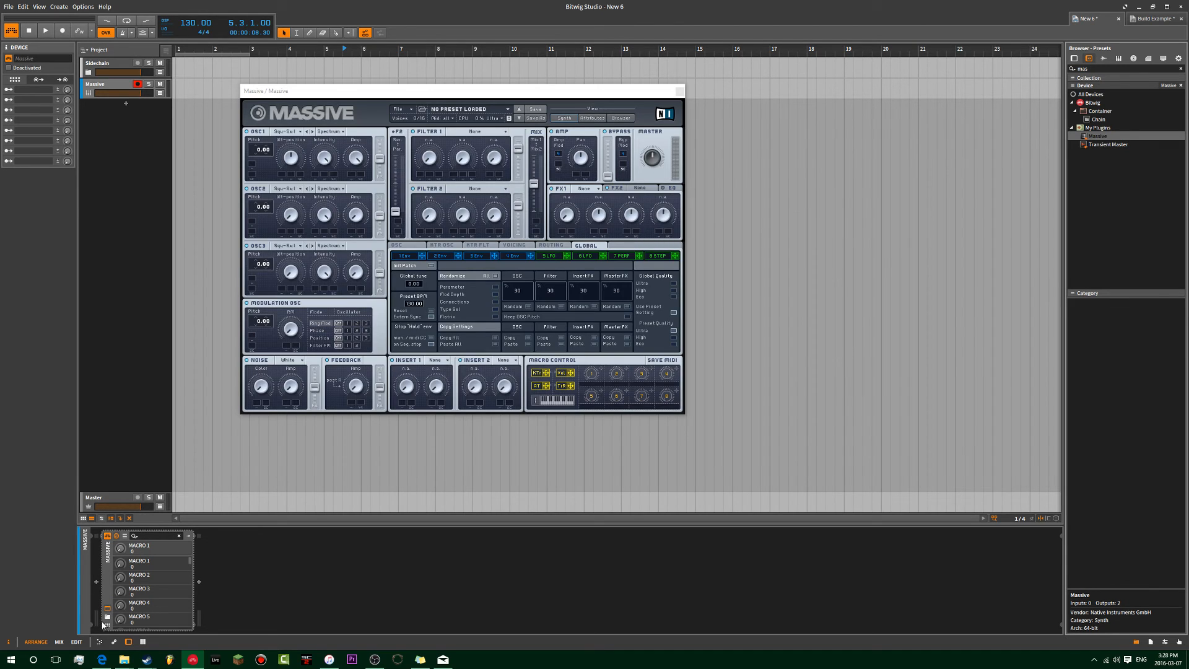
pyautogui.click(107, 624)
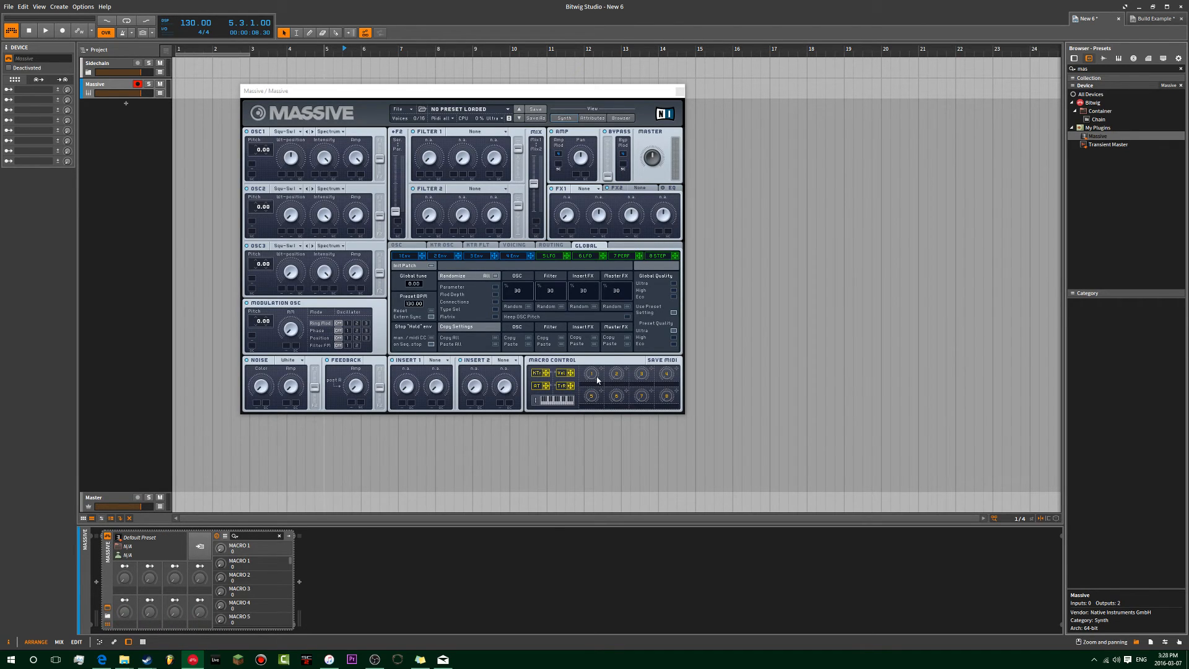
pyautogui.moveTo(598, 380); pyautogui.dragTo(593, 300)
pyautogui.moveTo(597, 377); pyautogui.dragTo(580, 443)
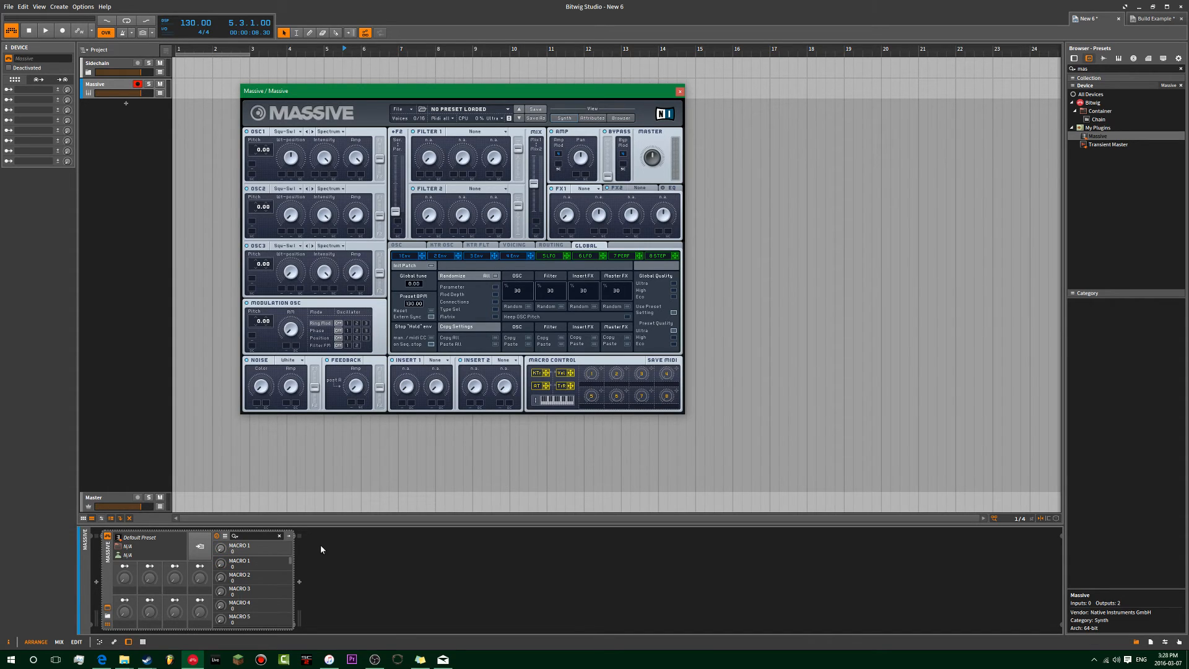
# - Map the device's first macro to Massive's MACRO 1 parameter with an amount of 1.00, and preview the Save Preset to Library dialog without saving
pyautogui.click(124, 565)
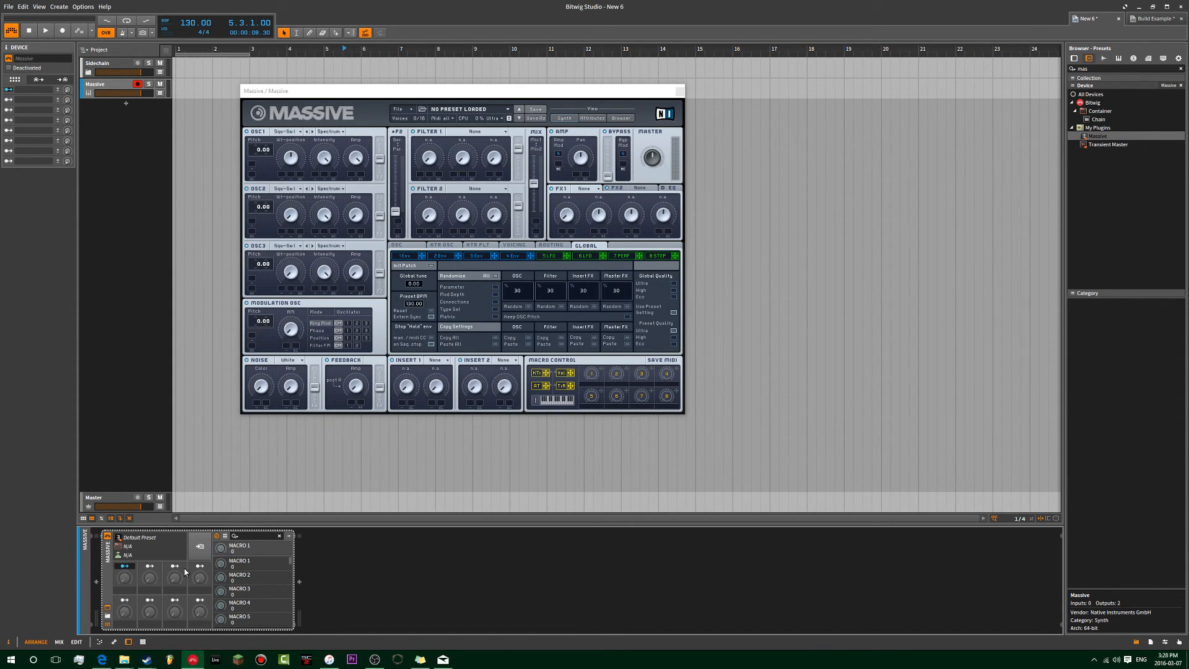
pyautogui.moveTo(221, 563); pyautogui.dragTo(221, 555)
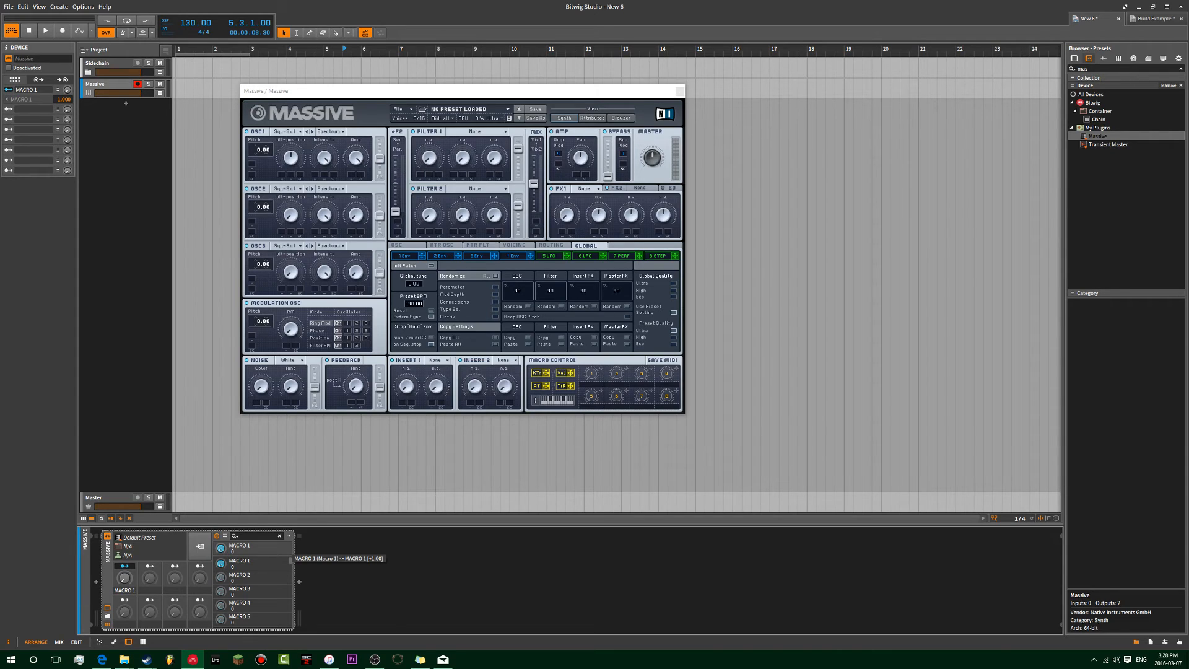
pyautogui.moveTo(125, 576); pyautogui.dragTo(124, 609)
pyautogui.click(205, 545)
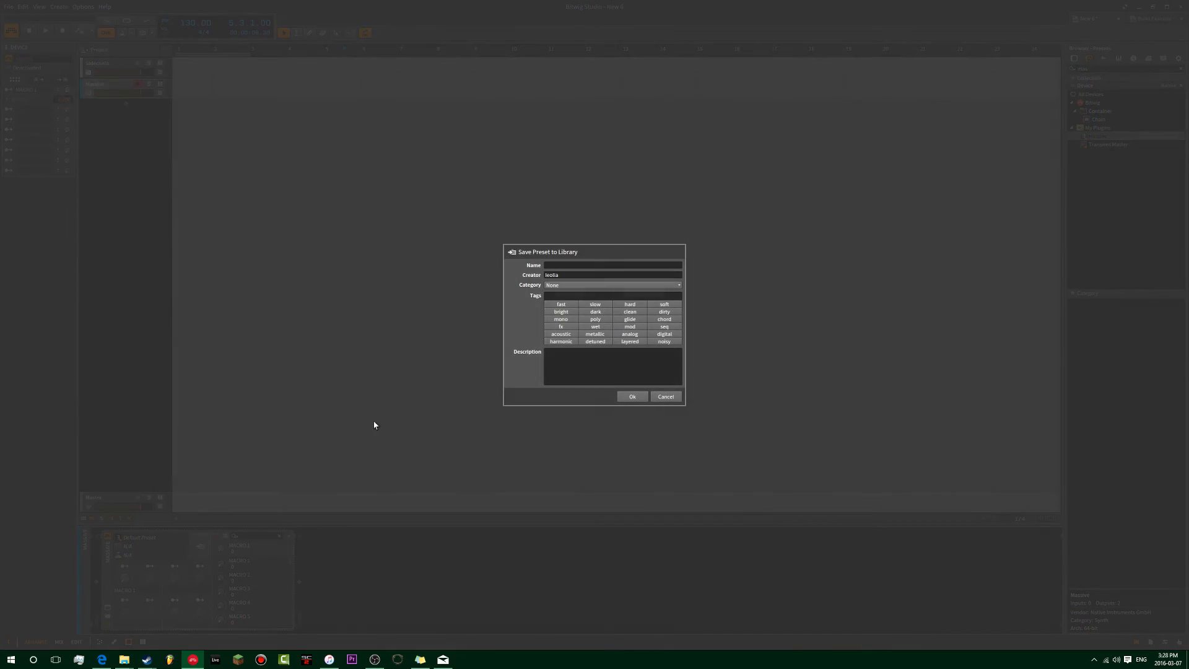
pyautogui.click(657, 396)
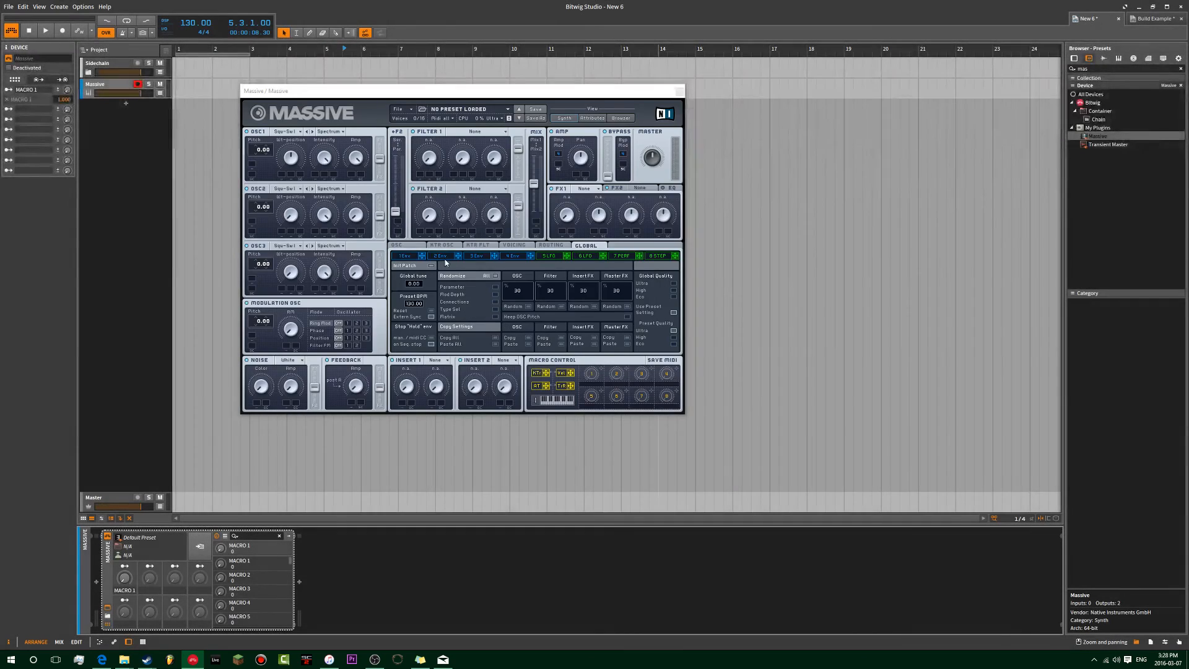
# - In Massive, flatten the fourth envelope's decay, set the OSC1 wavetable position to 100 and the master volume to 40
pyautogui.click(513, 257)
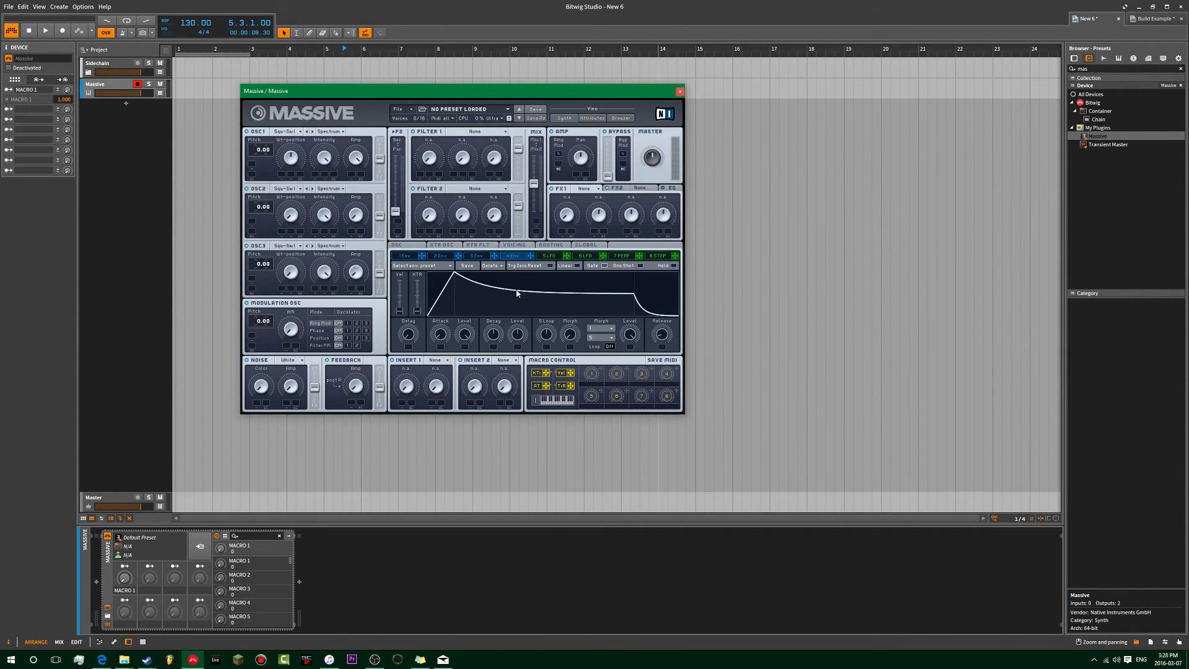
pyautogui.moveTo(291, 156); pyautogui.dragTo(295, 110)
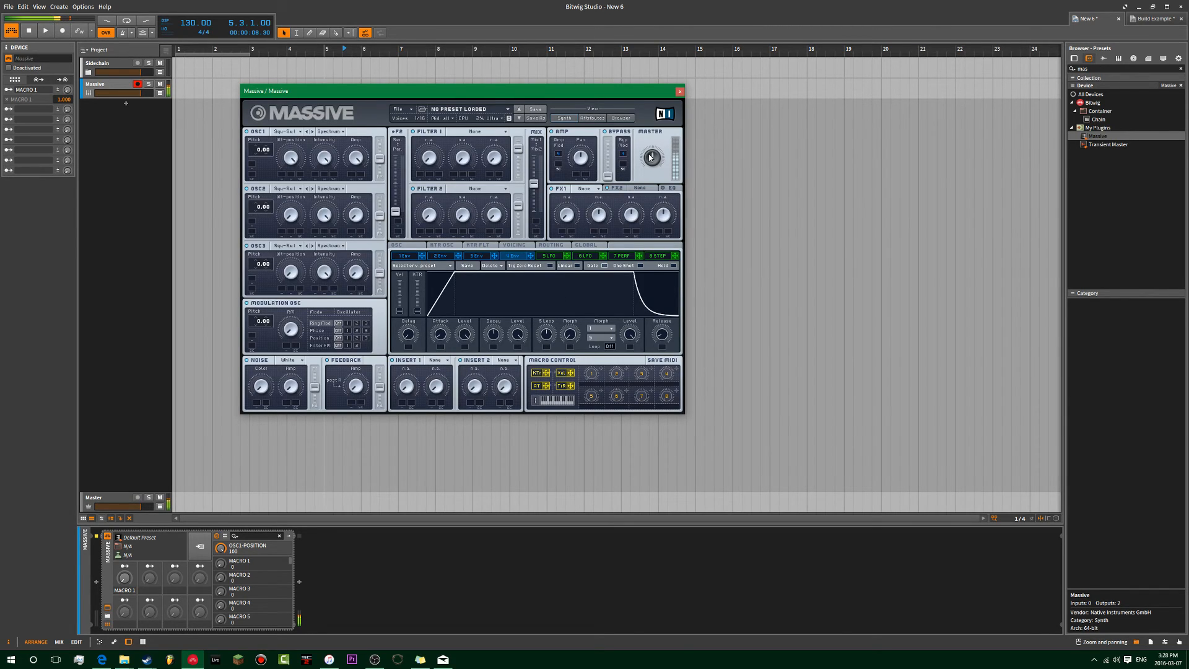
pyautogui.click(654, 163)
pyautogui.moveTo(651, 154); pyautogui.dragTo(650, 153)
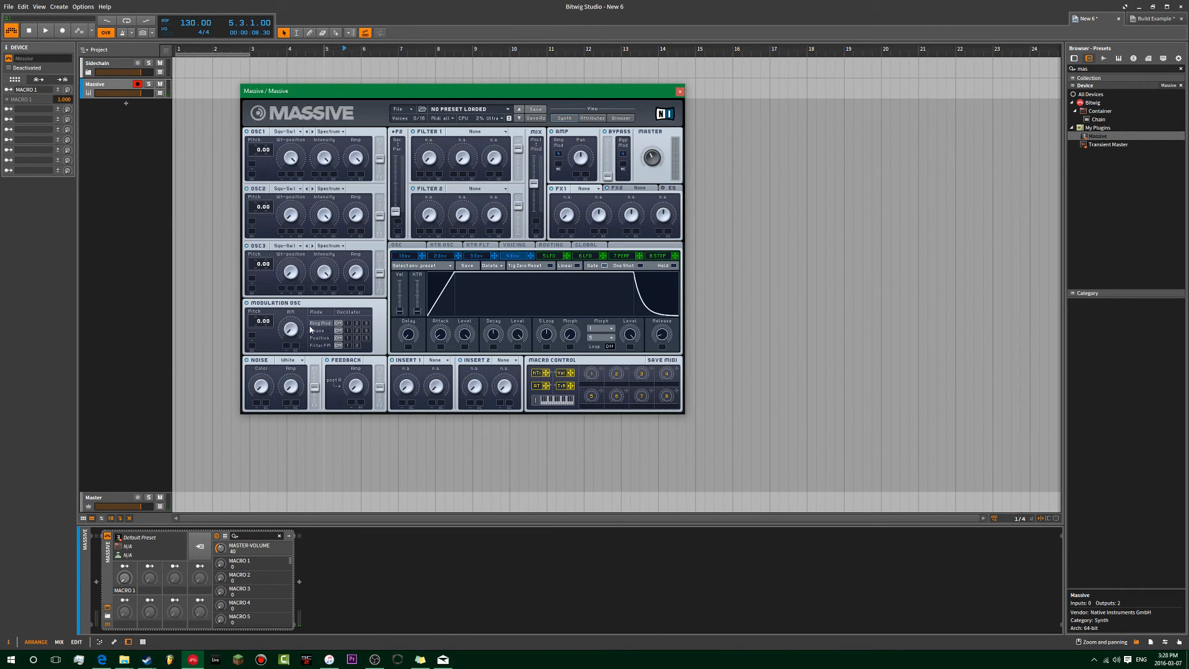
# - Apply Massive's modulation oscillator phase modulation to oscillator 1, set its phase amount to 88, and close the plug-in window
pyautogui.click(347, 330)
pyautogui.moveTo(292, 330); pyautogui.dragTo(302, 289)
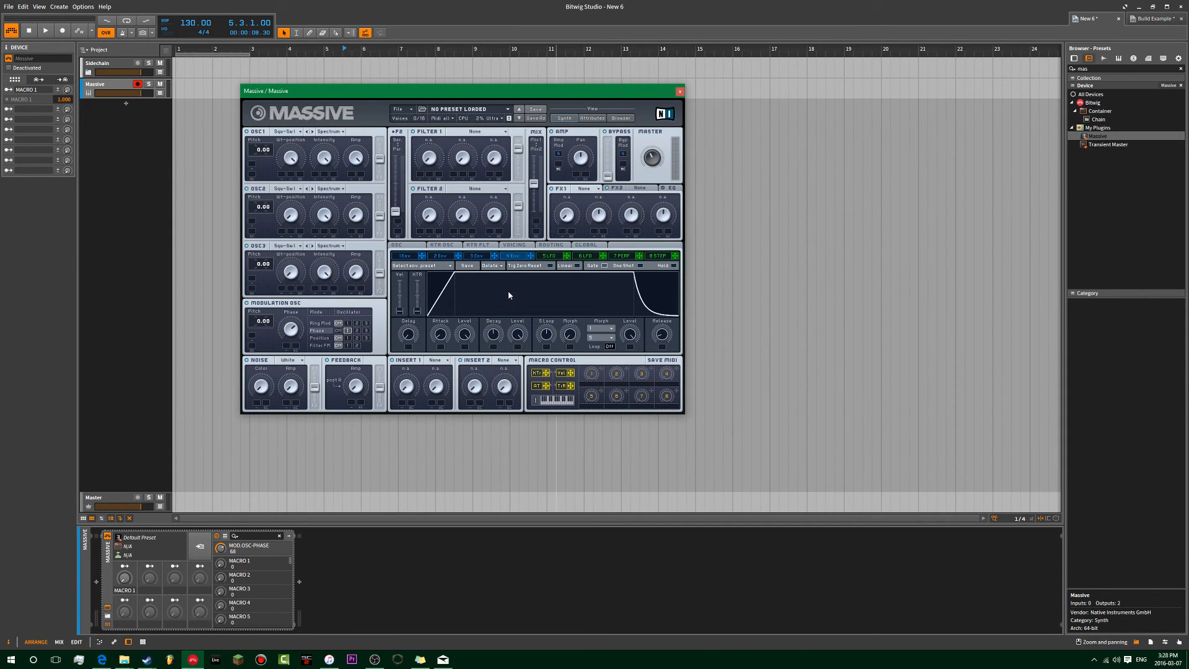
pyautogui.click(680, 92)
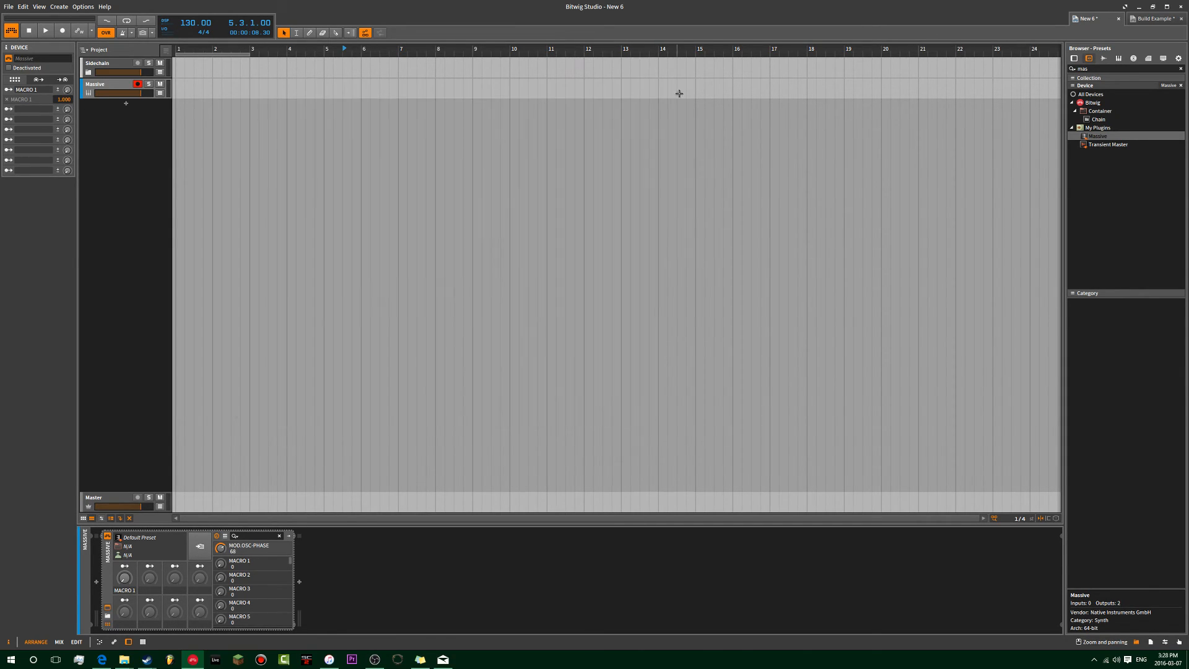
# - Save the Massive sound to the library as a preset named "delete me"
pyautogui.click(207, 547)
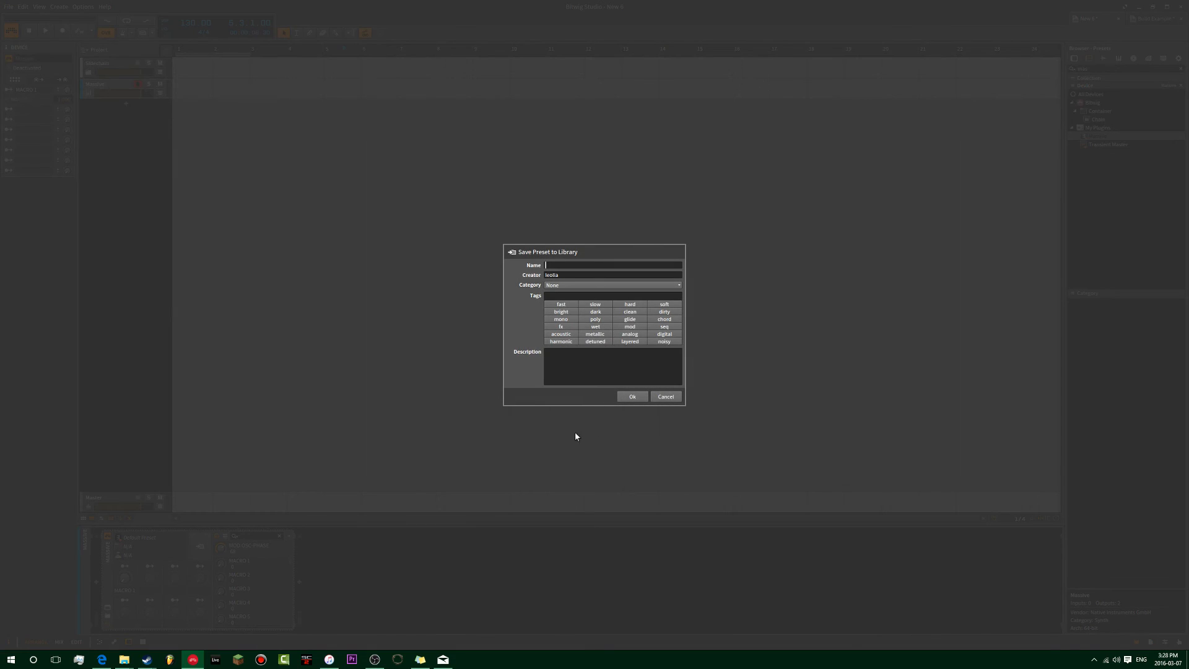
pyautogui.write('c')
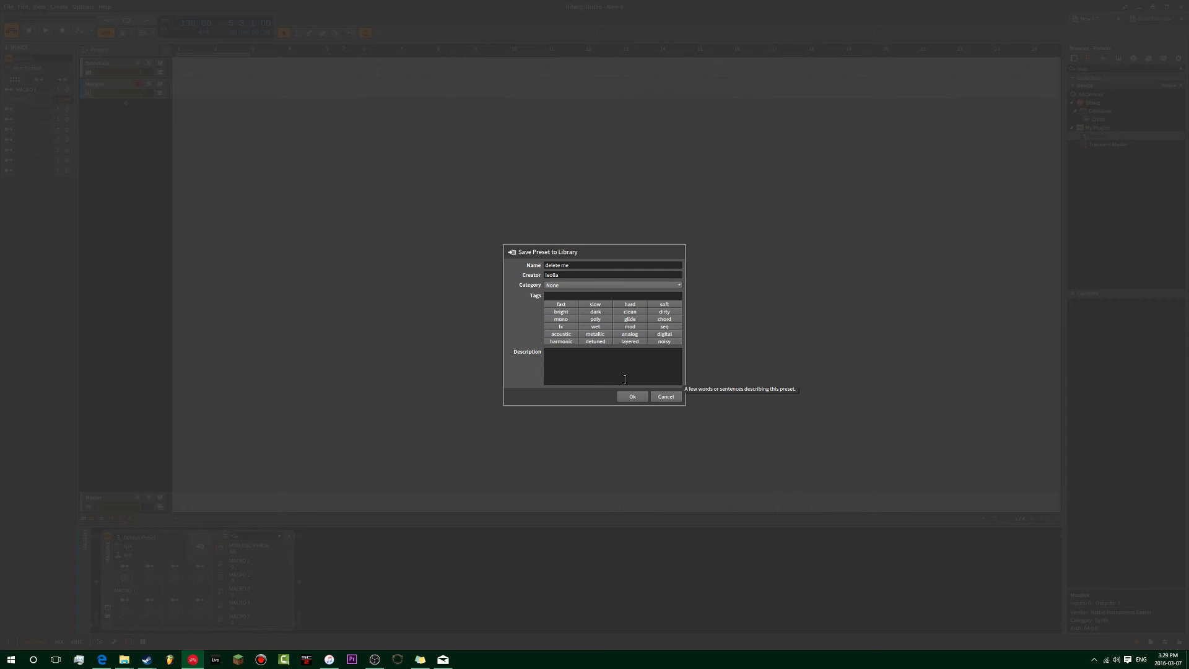
pyautogui.click(627, 396)
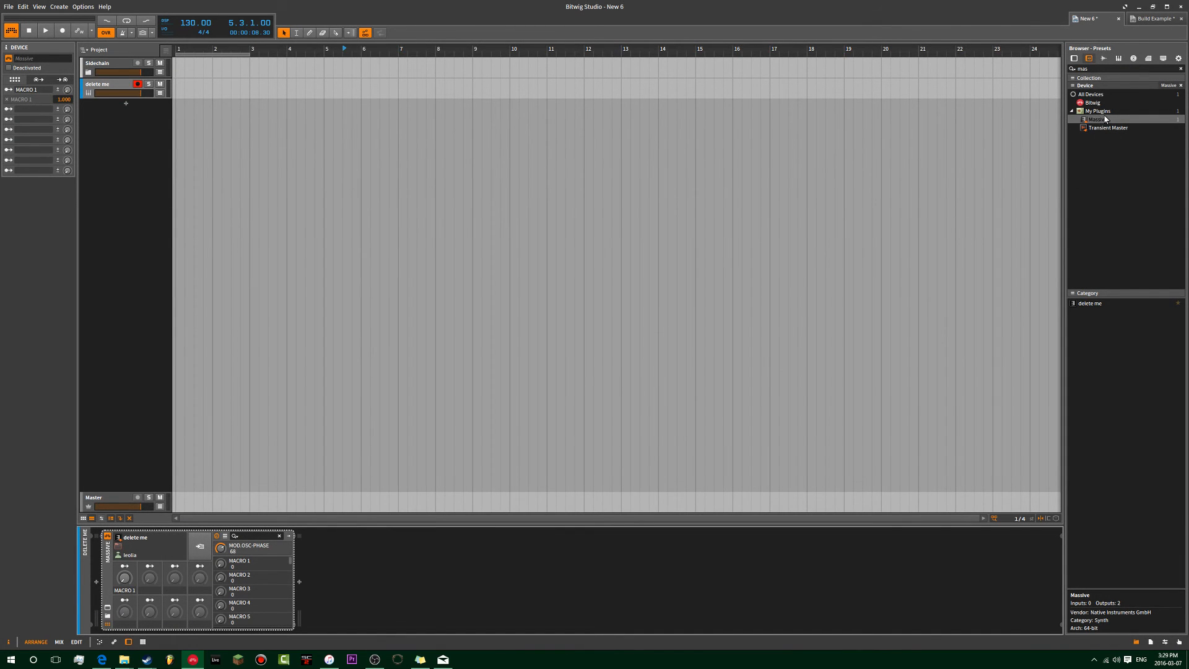
# - Load the "delete me" preset onto a new track below the existing Massive track and close its plug-in window
pyautogui.click(1090, 302)
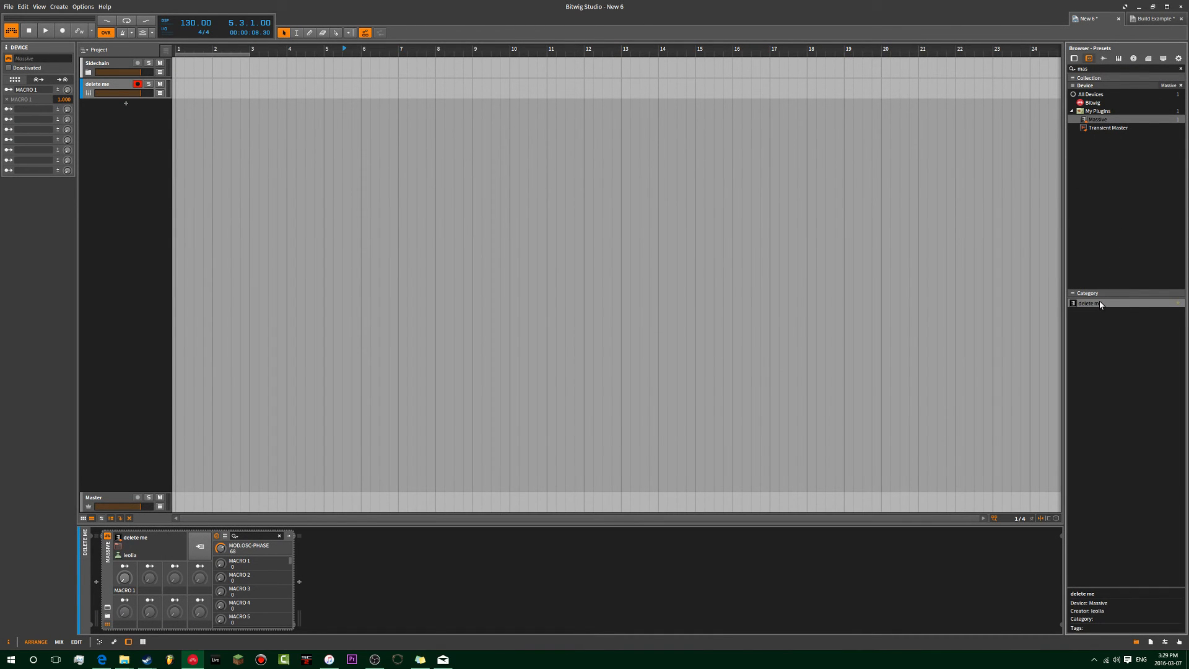
pyautogui.moveTo(592, 653); pyautogui.dragTo(164, 171)
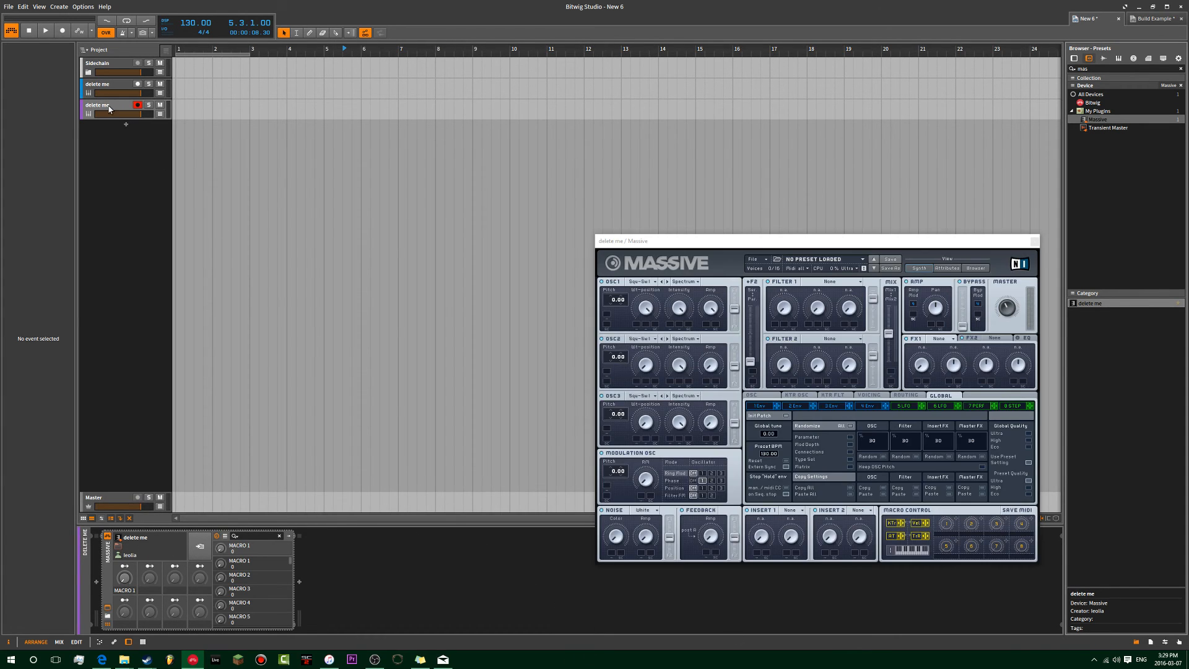
pyautogui.moveTo(803, 242); pyautogui.dragTo(478, 118)
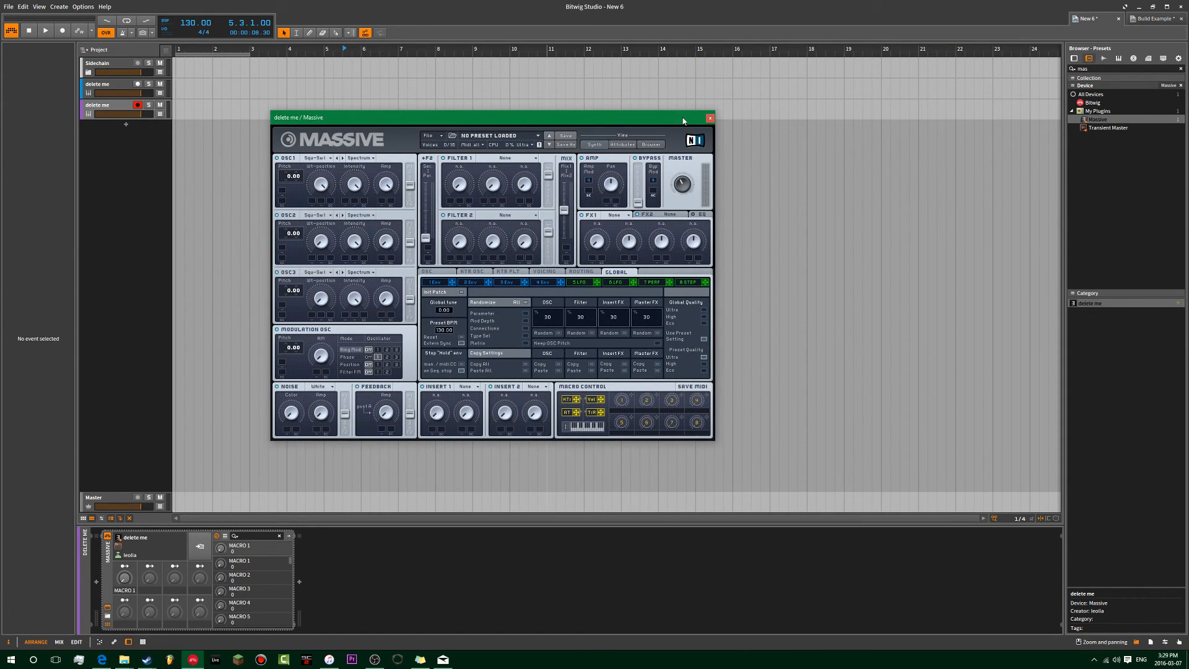
pyautogui.click(710, 118)
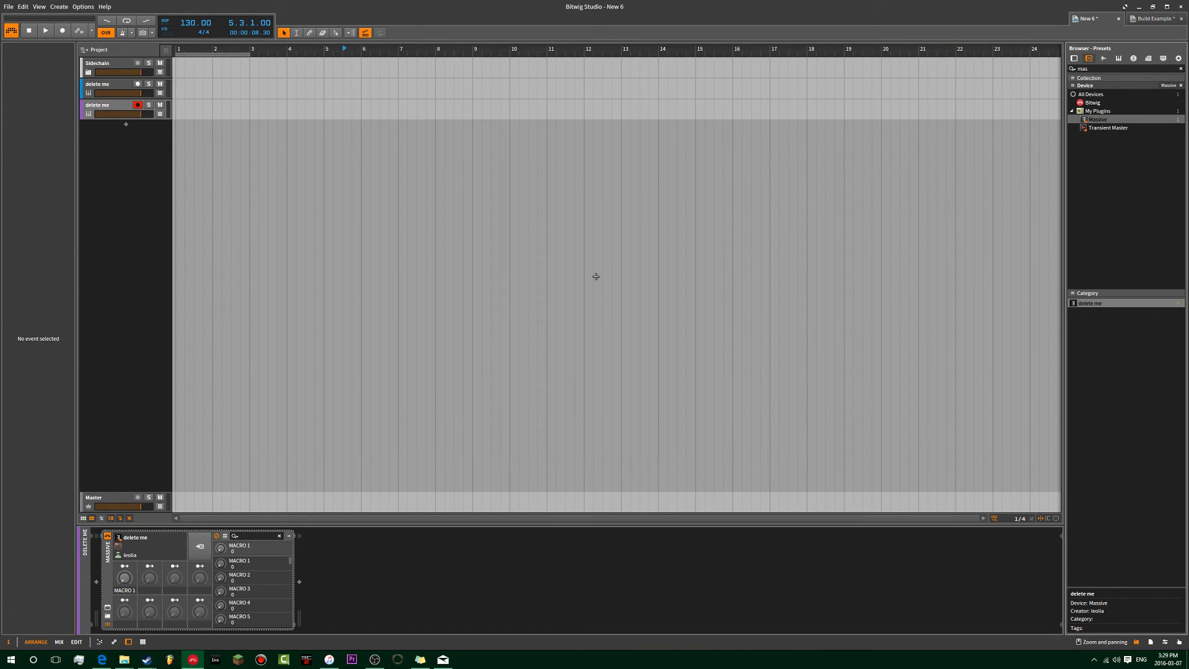
# - Insert a Chain device after Massive on the new track and move Massive inside the Chain
pyautogui.rightClick(324, 578)
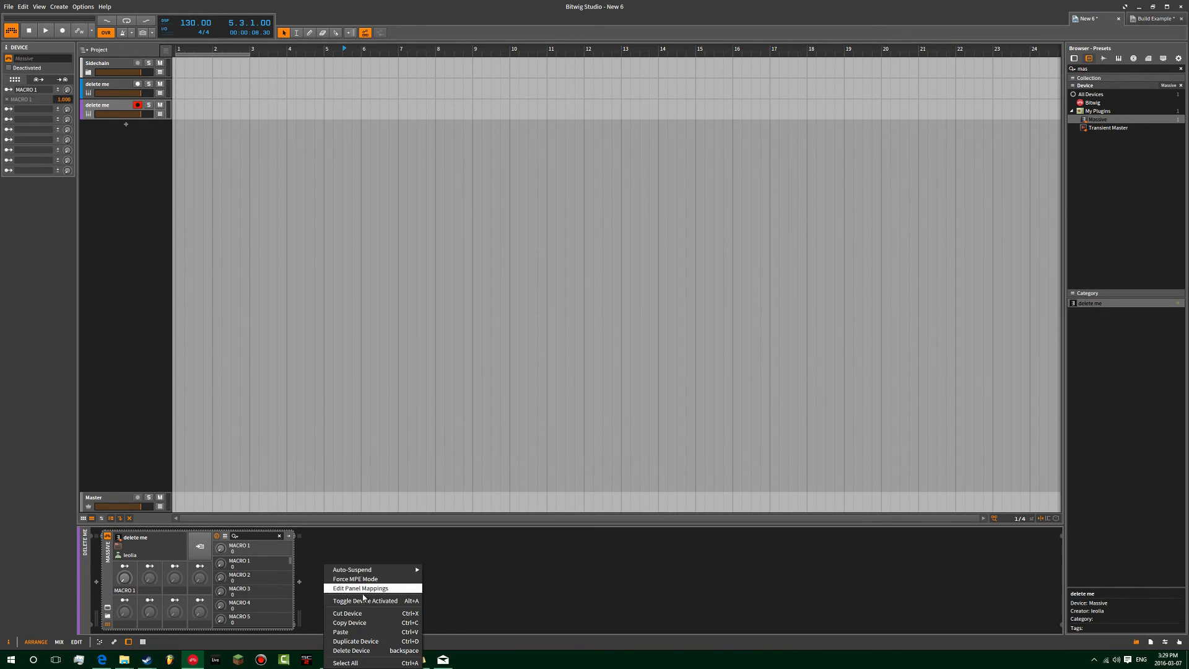
pyautogui.click(315, 544)
pyautogui.doubleClick(433, 538)
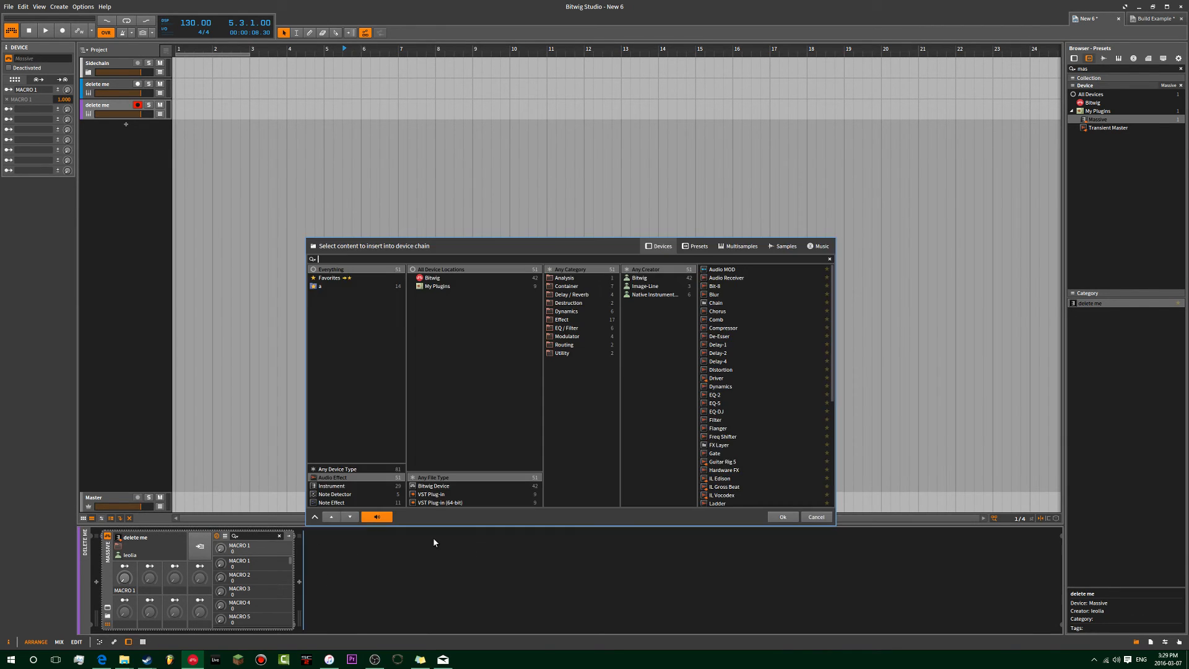
pyautogui.write('ch')
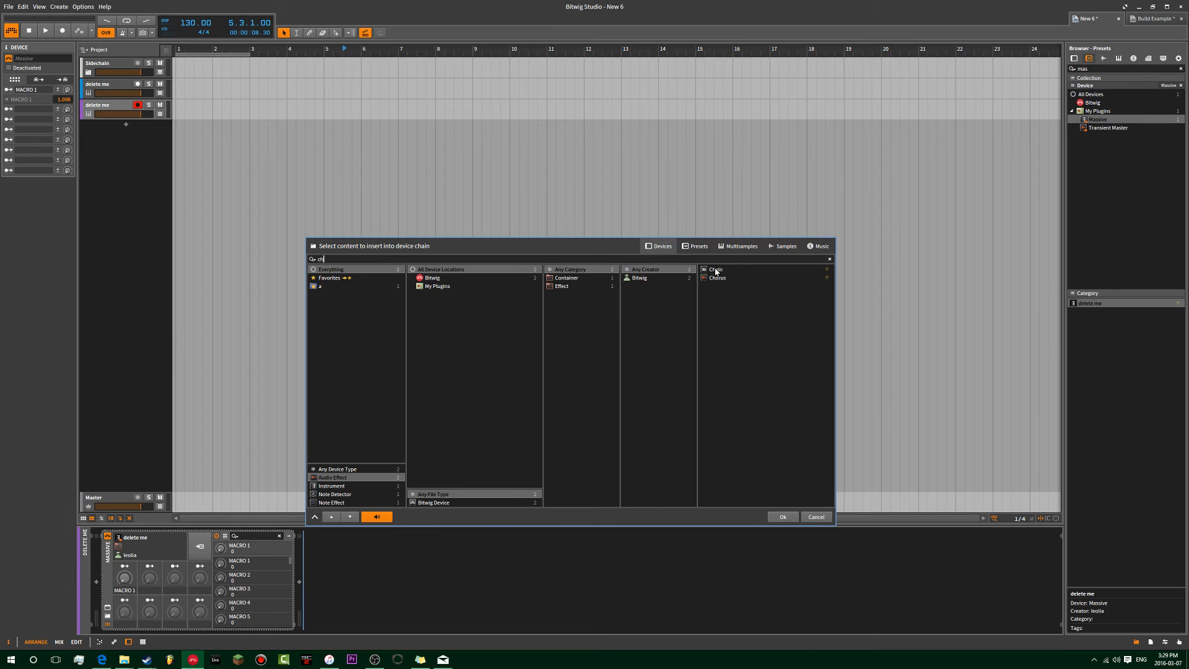
pyautogui.doubleClick(717, 271)
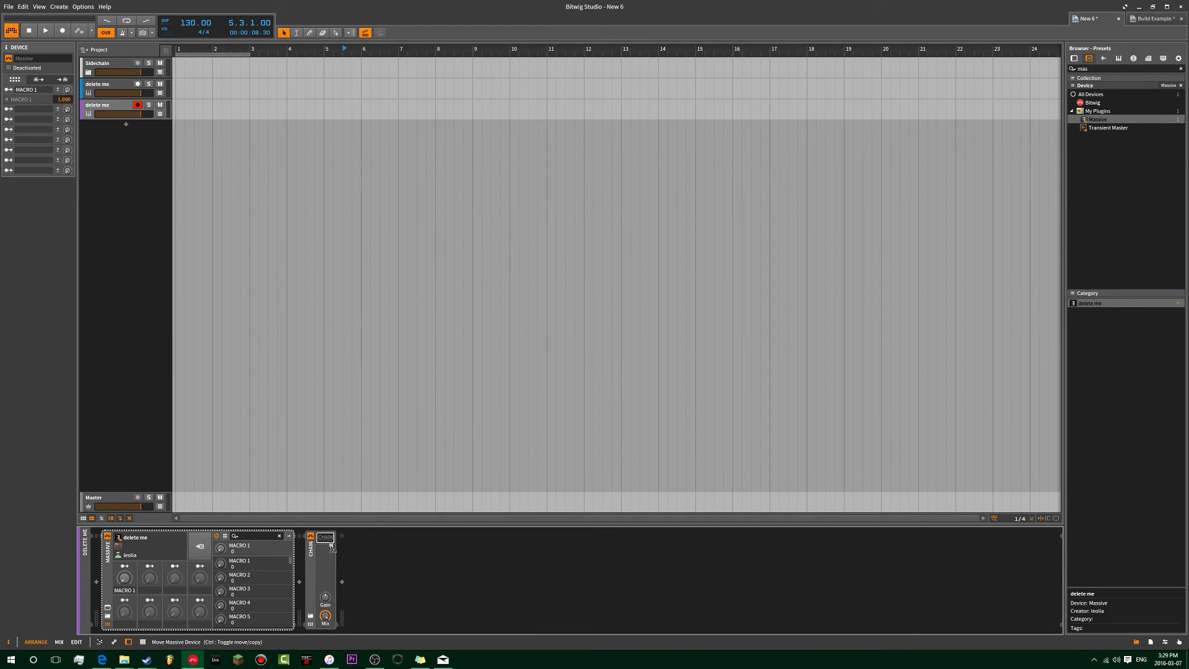
pyautogui.moveTo(333, 548); pyautogui.dragTo(327, 541)
pyautogui.click(128, 540)
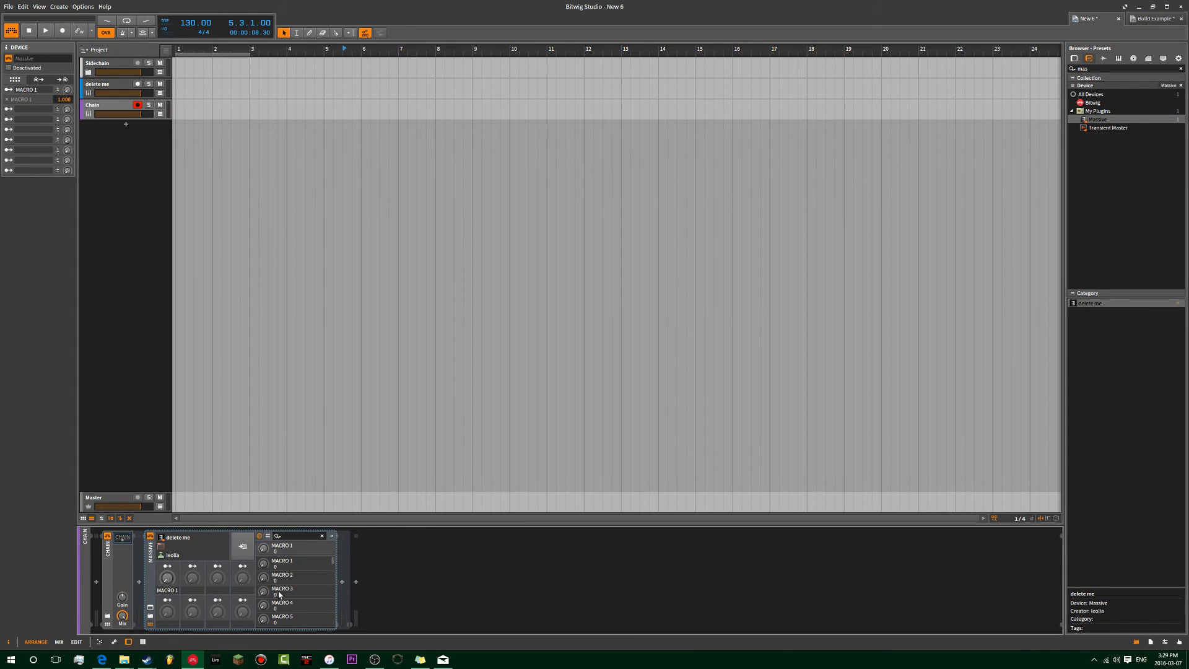
# - Add an EQ-5 and a Compressor after Massive inside the Chain
pyautogui.click(342, 581)
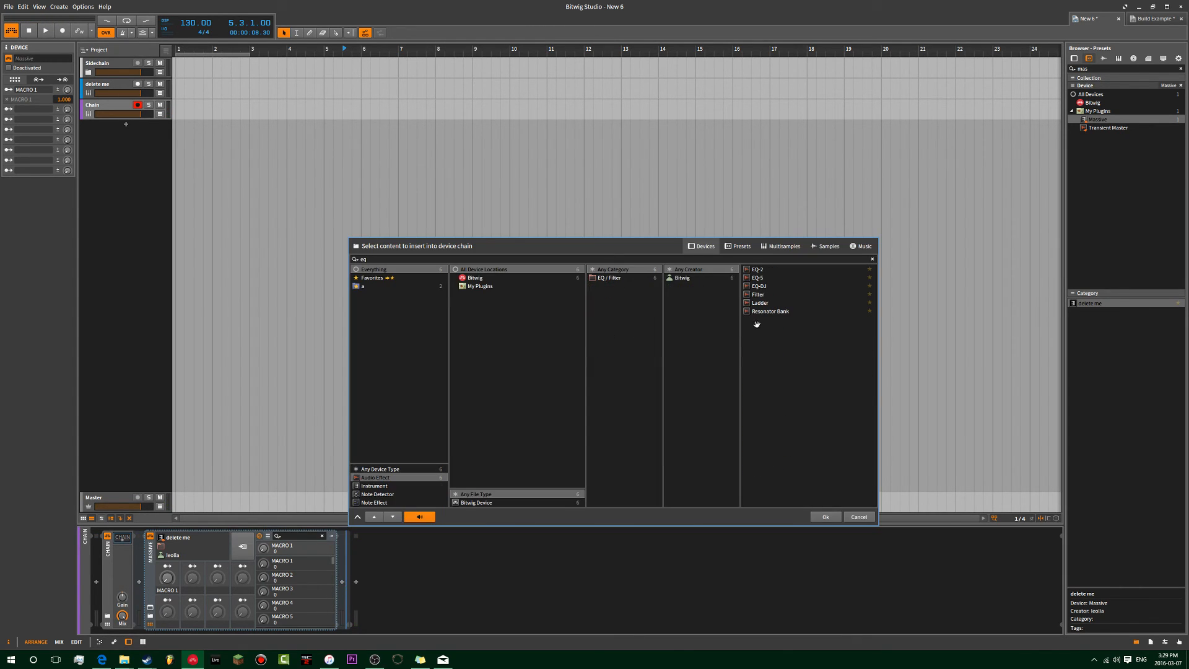
pyautogui.doubleClick(770, 277)
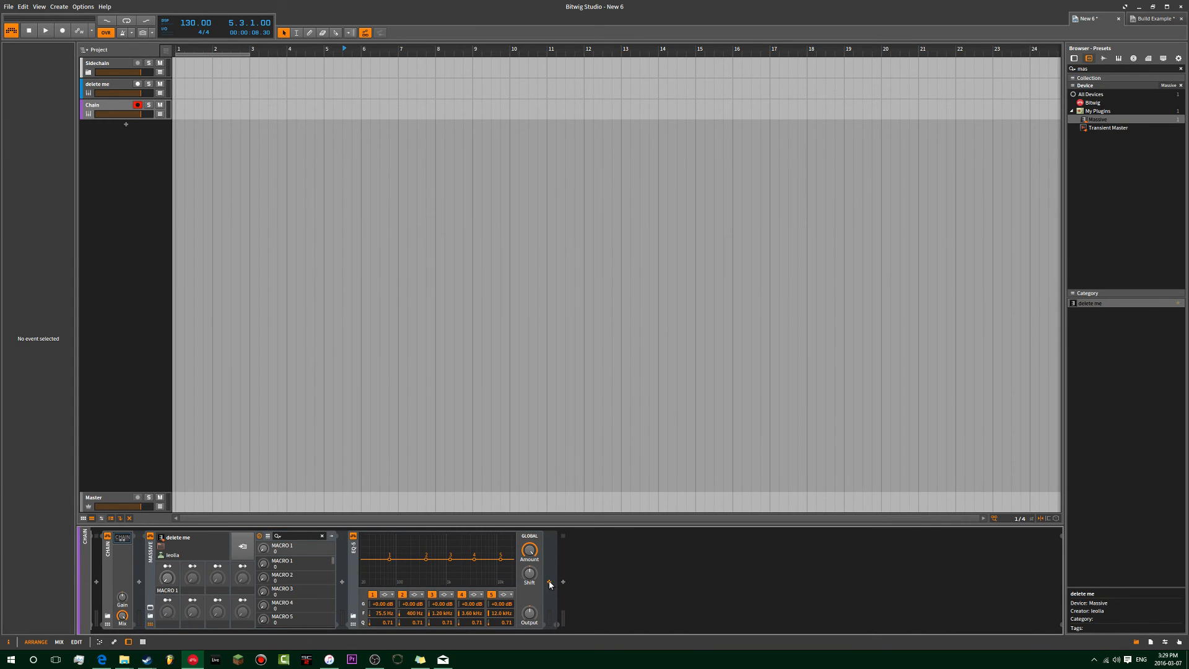
pyautogui.click(549, 582)
pyautogui.write('com')
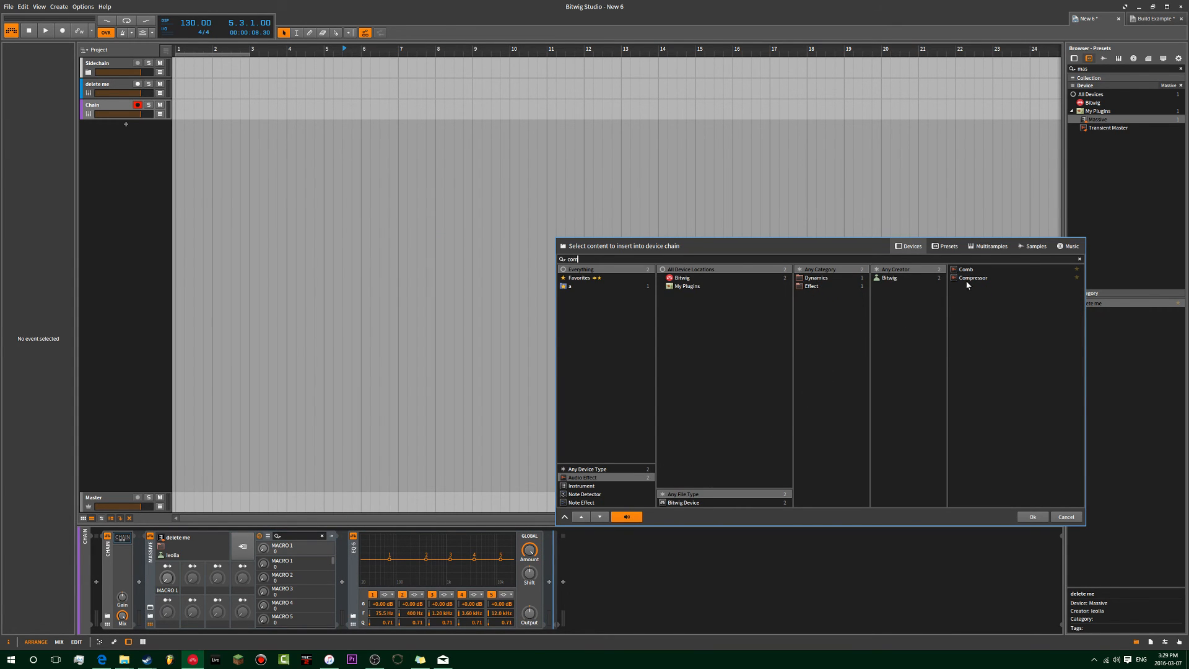
pyautogui.doubleClick(967, 278)
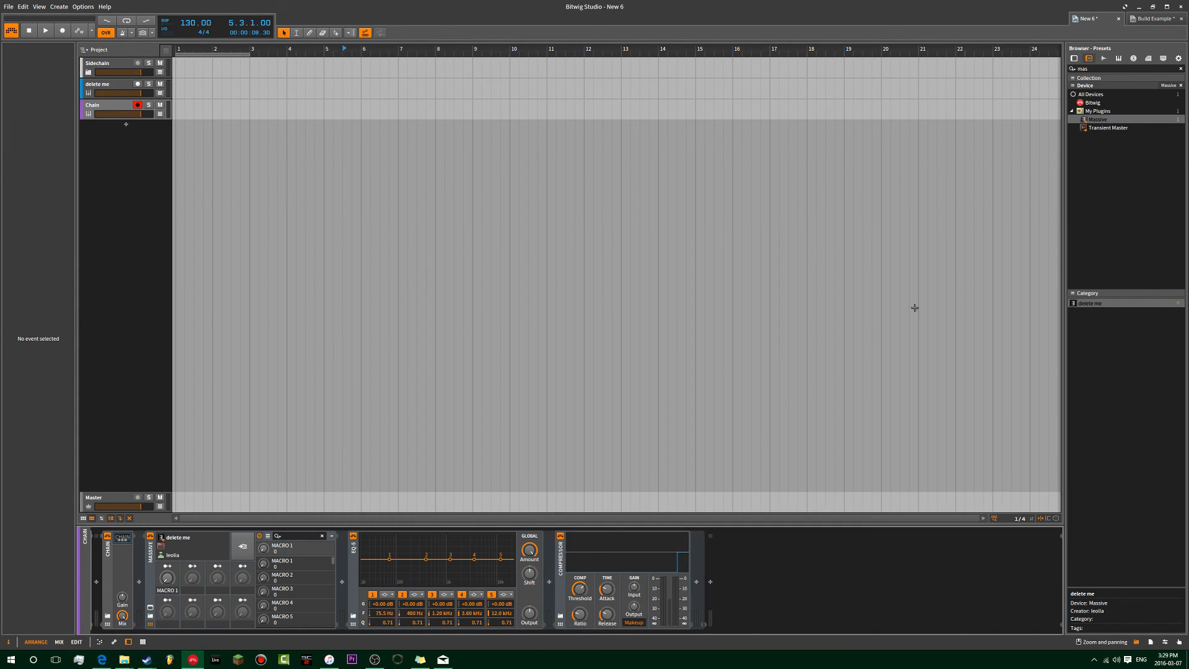
# - Save the Massive device inside the Chain to the library as a preset named "delete me to"
pyautogui.click(243, 547)
pyautogui.click(600, 267)
pyautogui.write('a')
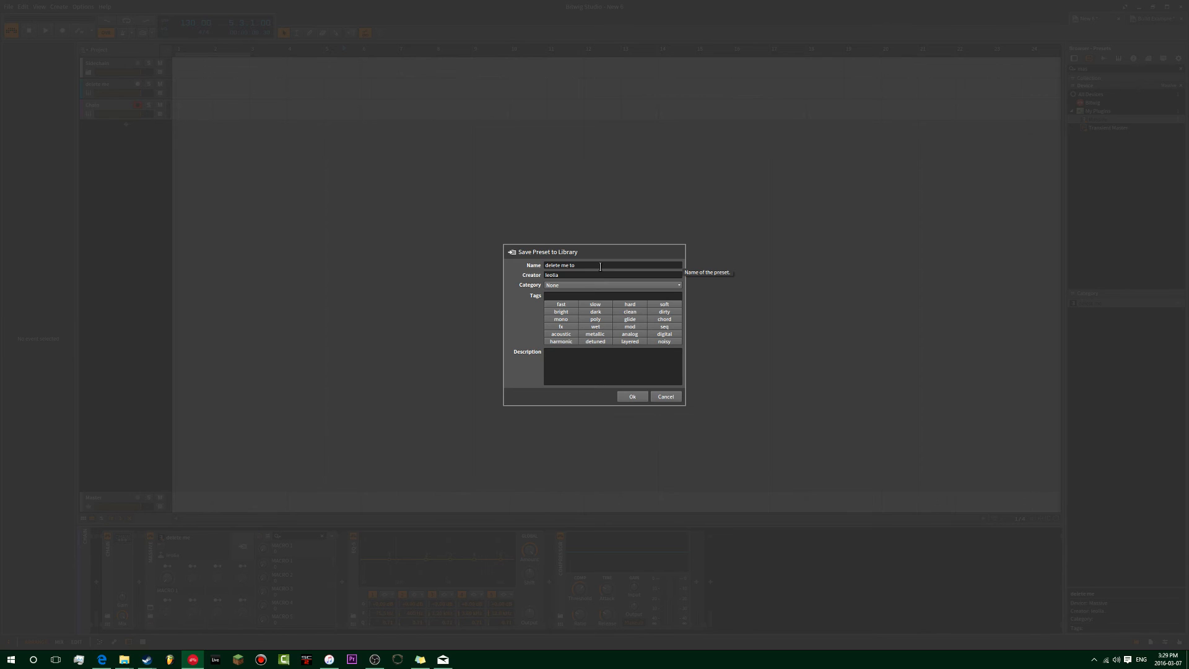
pyautogui.write('o')
pyautogui.click(632, 396)
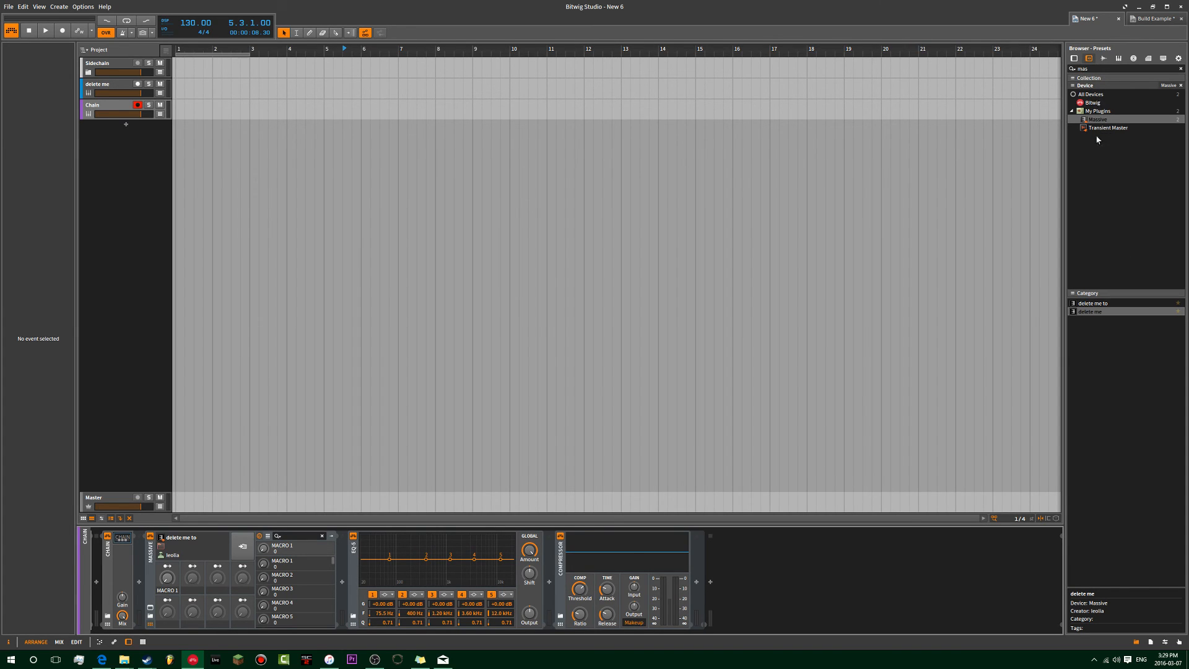
# - Delete the Chain and load the Massive presets "delete me to" and "delete me" onto the emptied track
pyautogui.click(1097, 304)
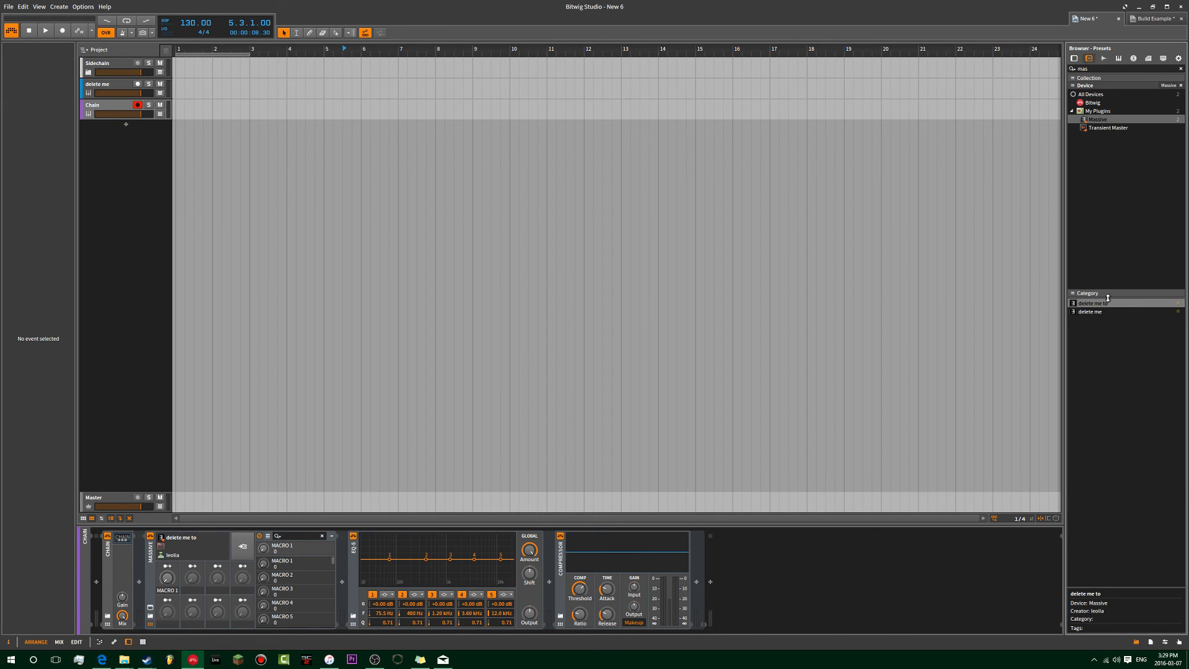
pyautogui.click(152, 553)
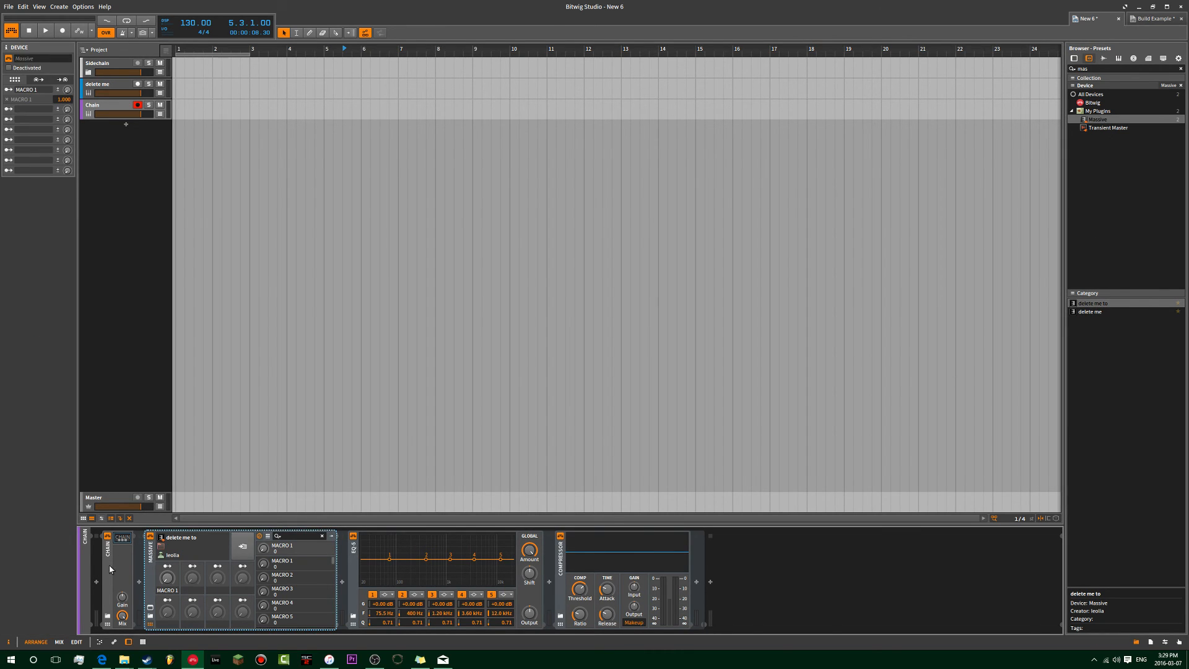
pyautogui.click(110, 568)
pyautogui.press('Delete')
pyautogui.moveTo(1127, 299); pyautogui.dragTo(486, 573)
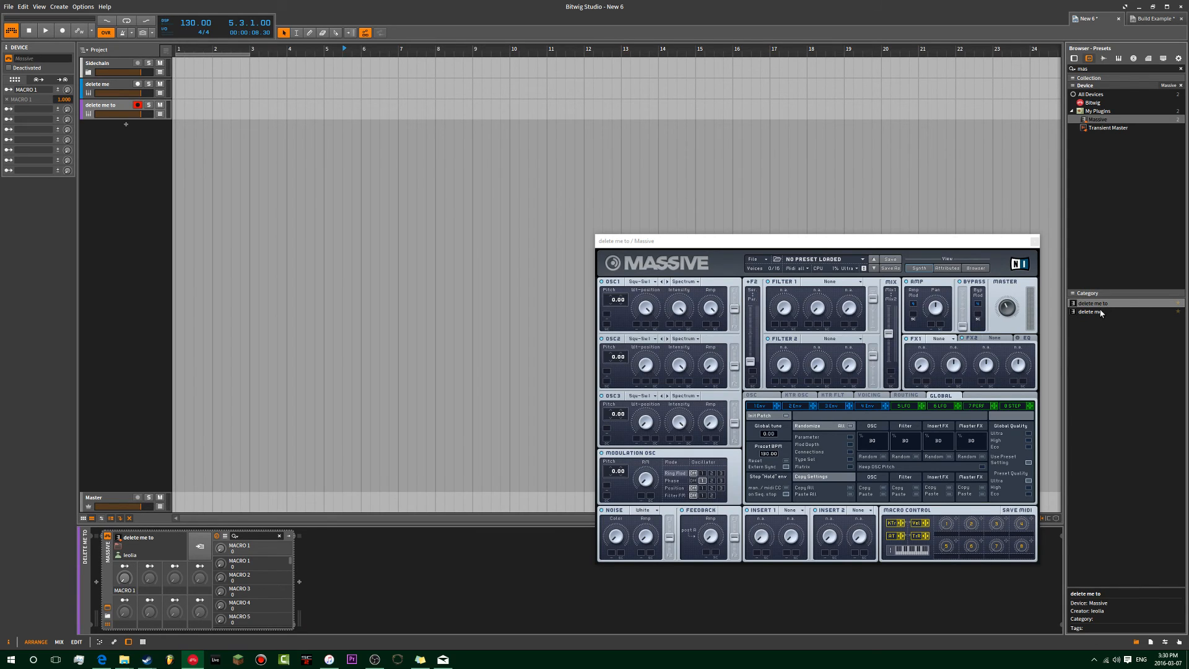
pyautogui.moveTo(1100, 312); pyautogui.dragTo(480, 581)
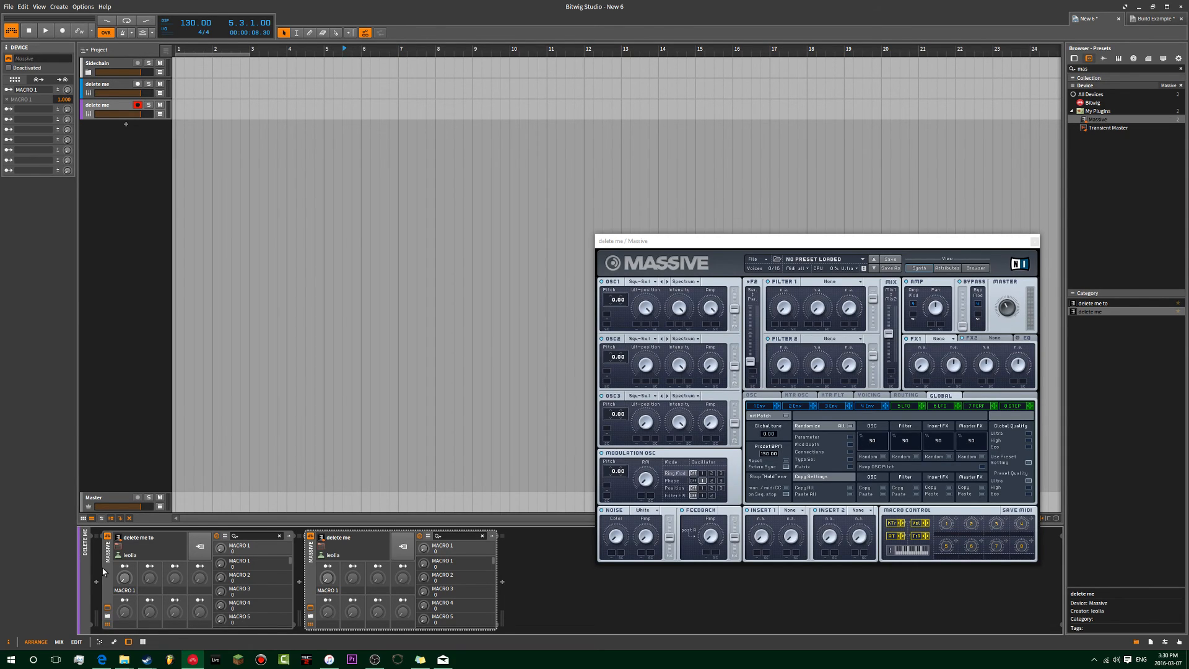
# - Undo the two preset insertions and the deletion of the Chain
pyautogui.hotkey('ctrl', 'z')
pyautogui.hotkey('ctrl', 'z')
pyautogui.hotkey('ctrl', 'z')
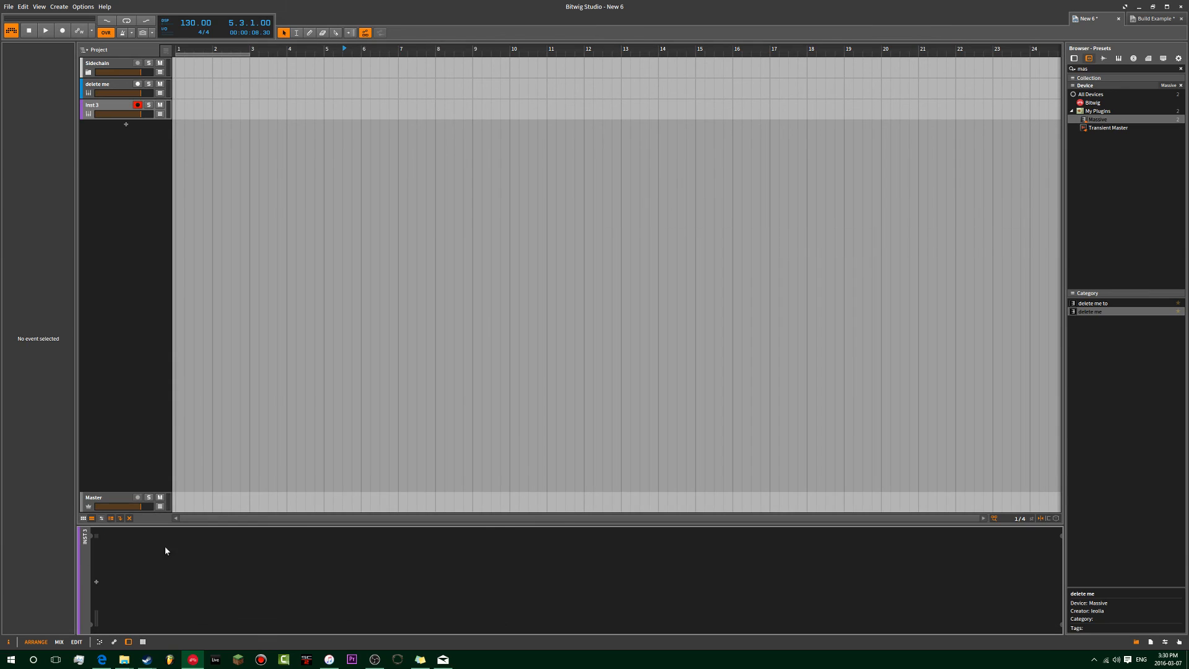
pyautogui.hotkey('ctrl', 'z')
pyautogui.hotkey('ctrl', 'z')
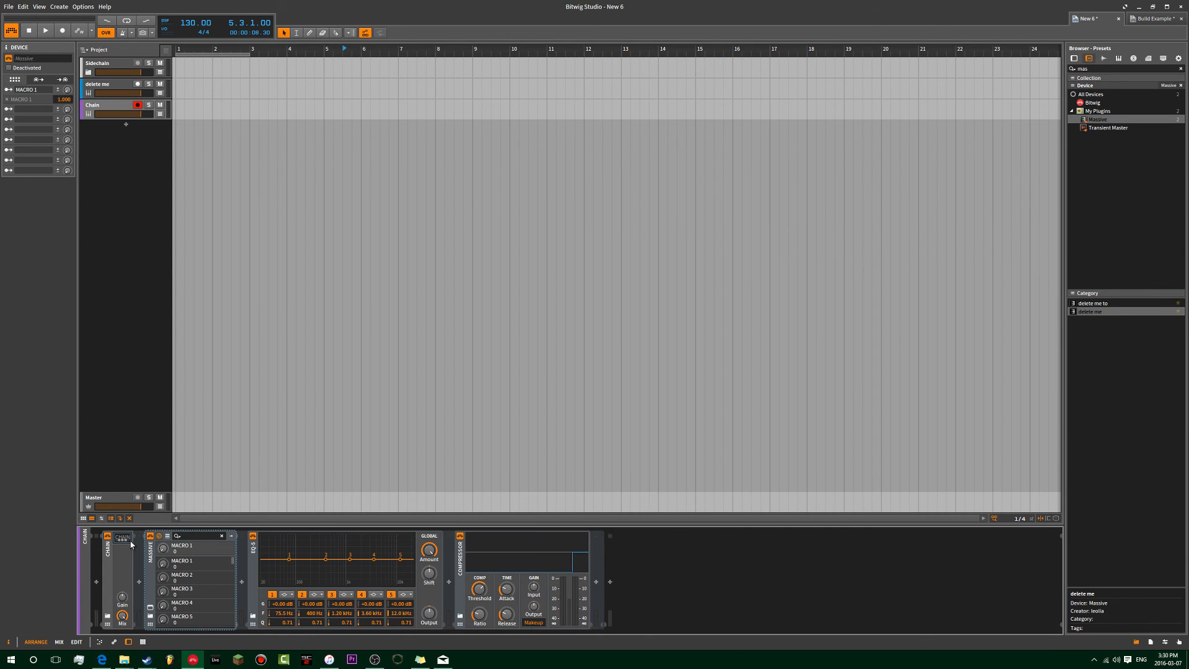
# - Show the Chain's own preset and macro controls and save the whole Chain to the library as "delete me to"
pyautogui.click(108, 616)
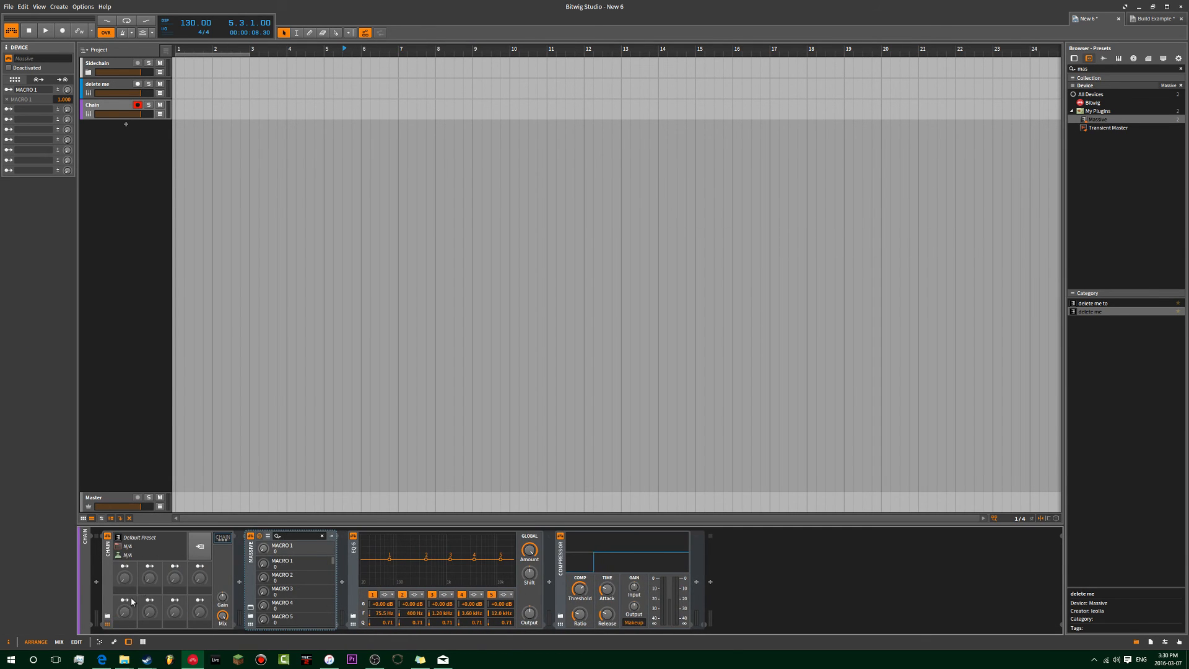
pyautogui.click(188, 548)
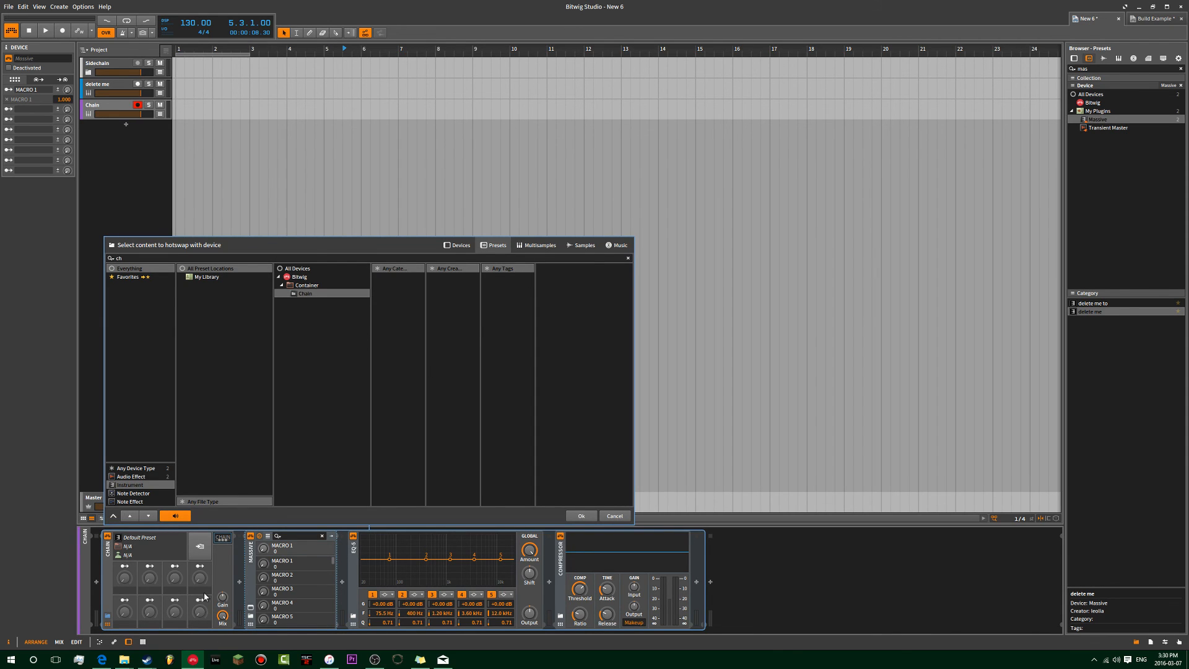
pyautogui.press('Escape')
pyautogui.click(200, 546)
pyautogui.write('delete me to')
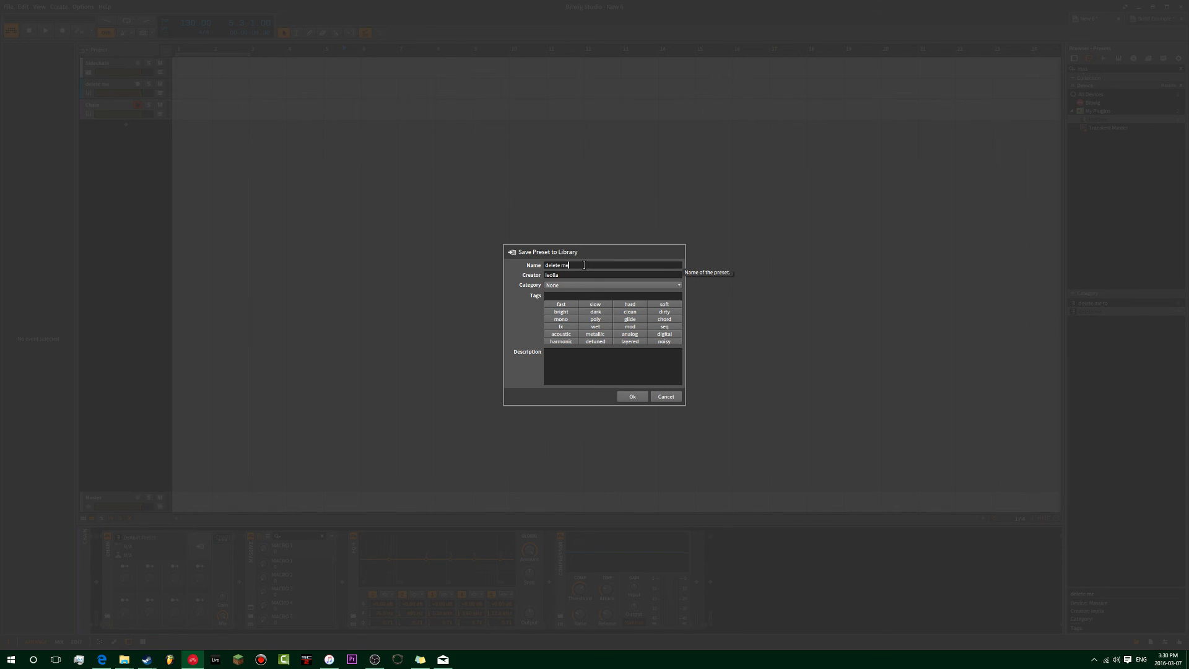
pyautogui.click(642, 397)
# - Search the preset browser for "chain" and list the presets of the Chain device
pyautogui.moveTo(1095, 69); pyautogui.dragTo(1035, 65)
pyautogui.press('BackSpace')
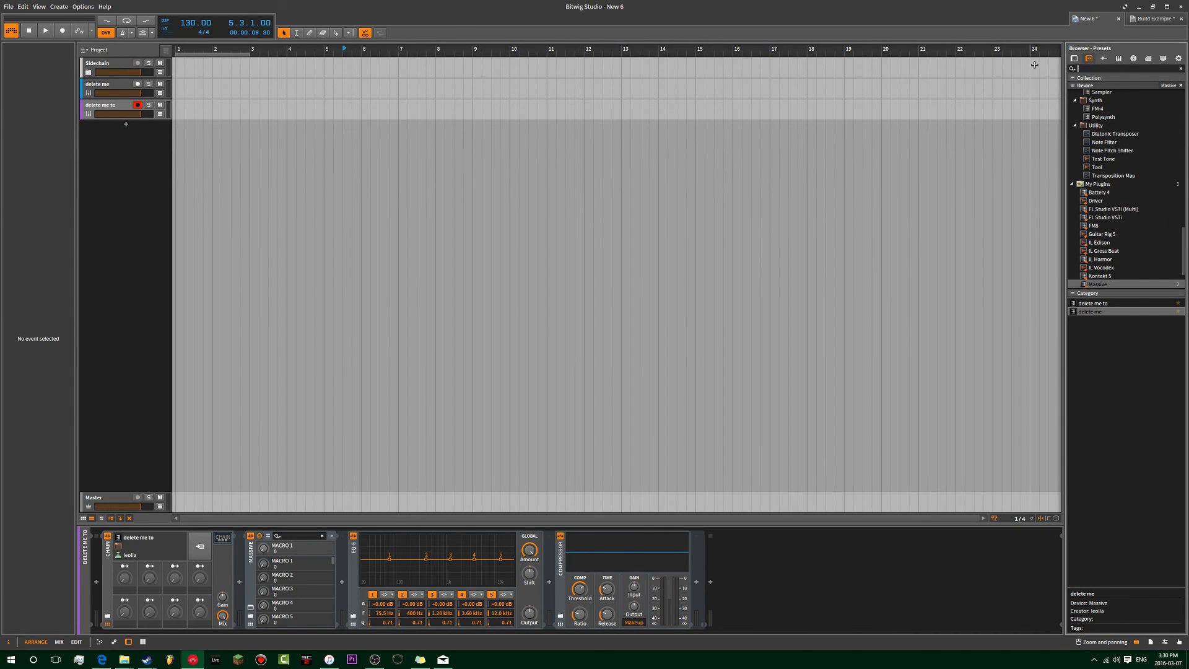
pyautogui.write('chain')
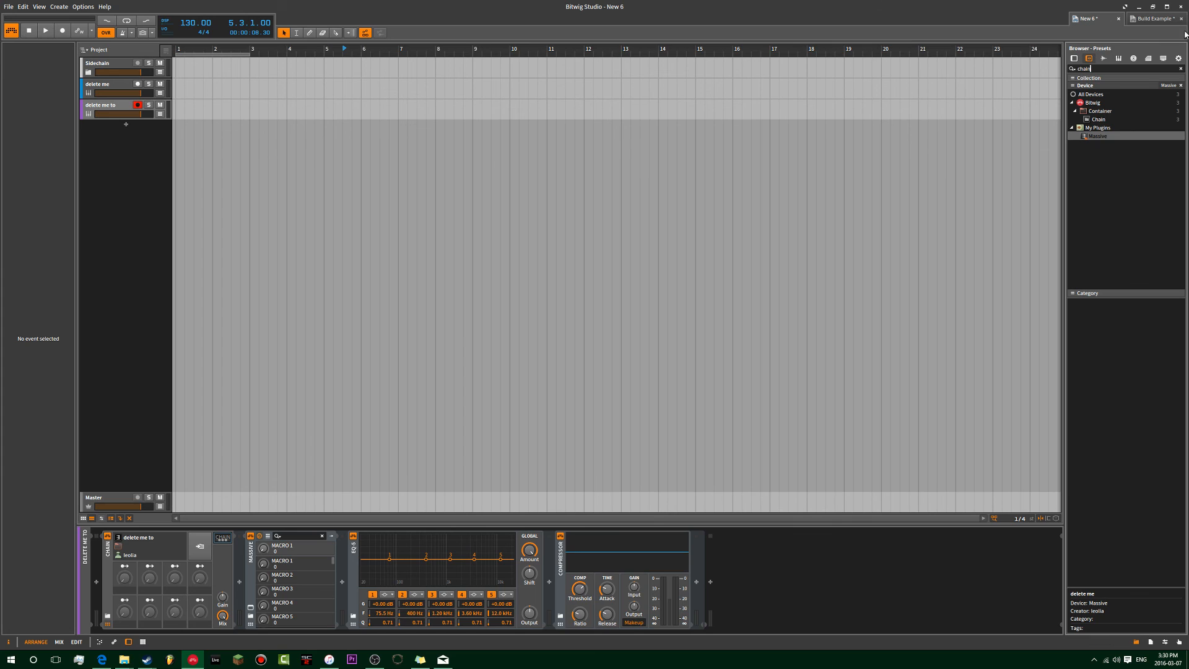
pyautogui.click(1098, 119)
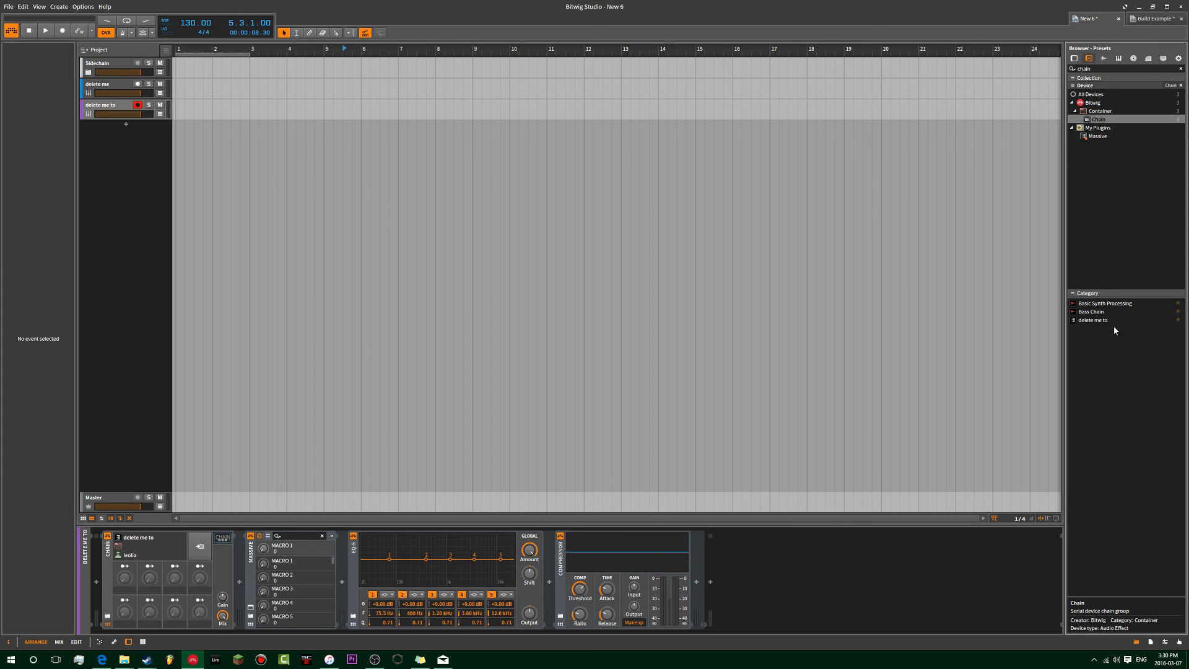
# - Delete the track's Chain, load the saved "delete me to" Chain preset in its place and expand its nested devices
pyautogui.click(108, 564)
pyautogui.press('Delete')
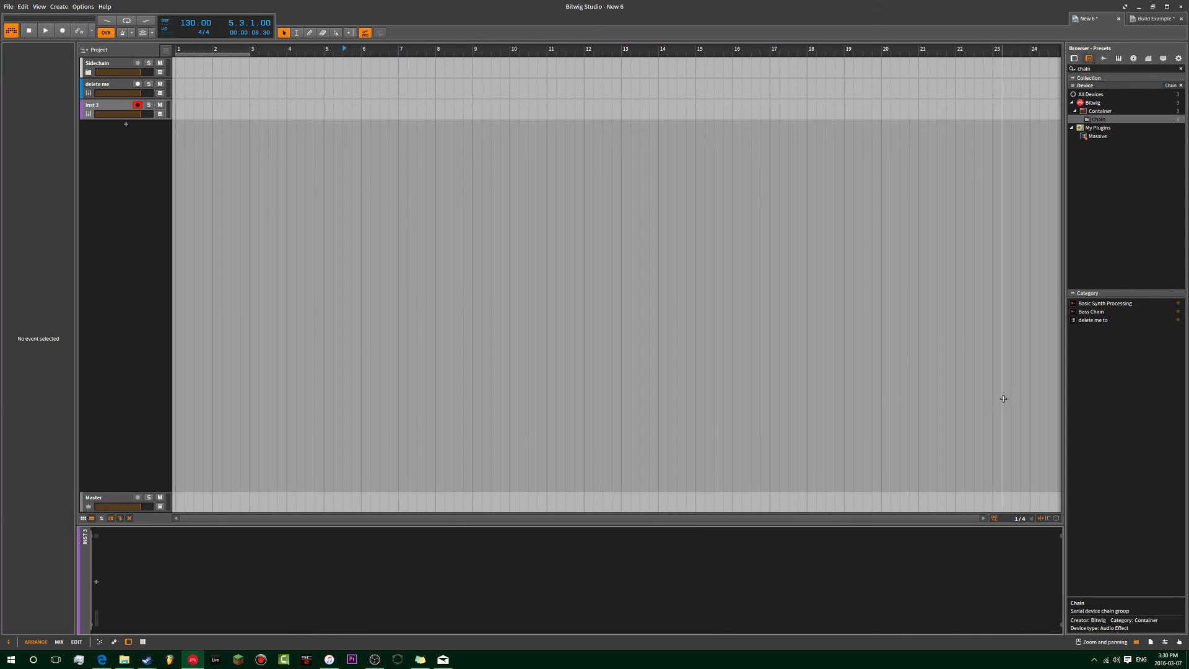
pyautogui.moveTo(1101, 323); pyautogui.dragTo(277, 600)
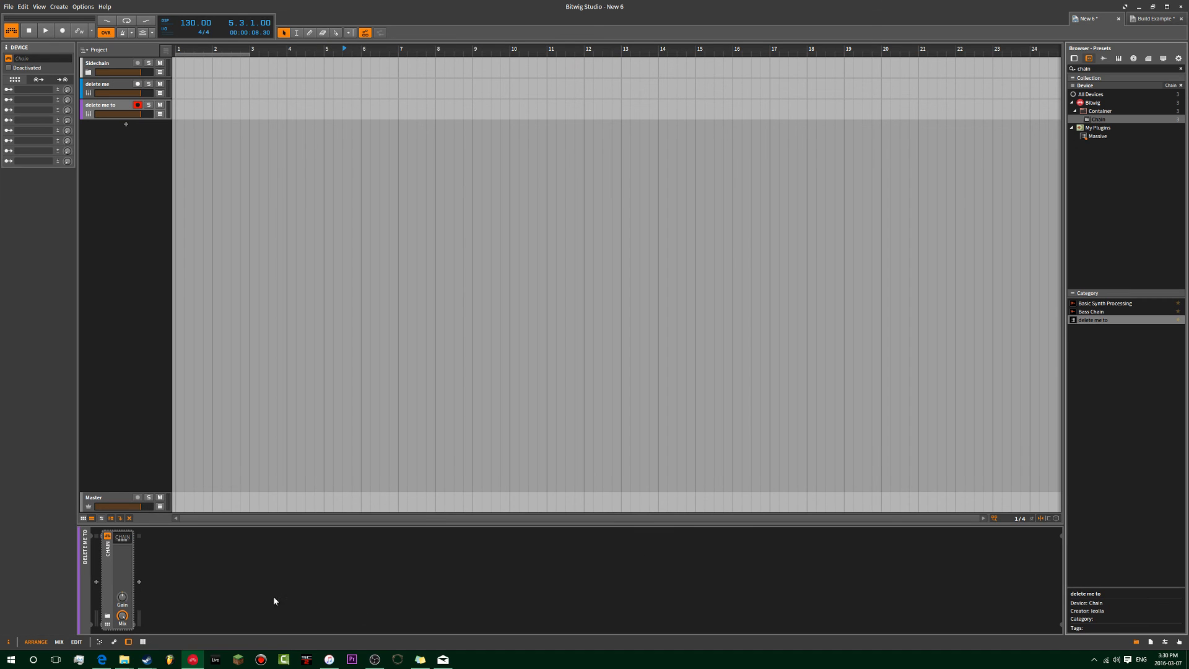
pyautogui.click(124, 537)
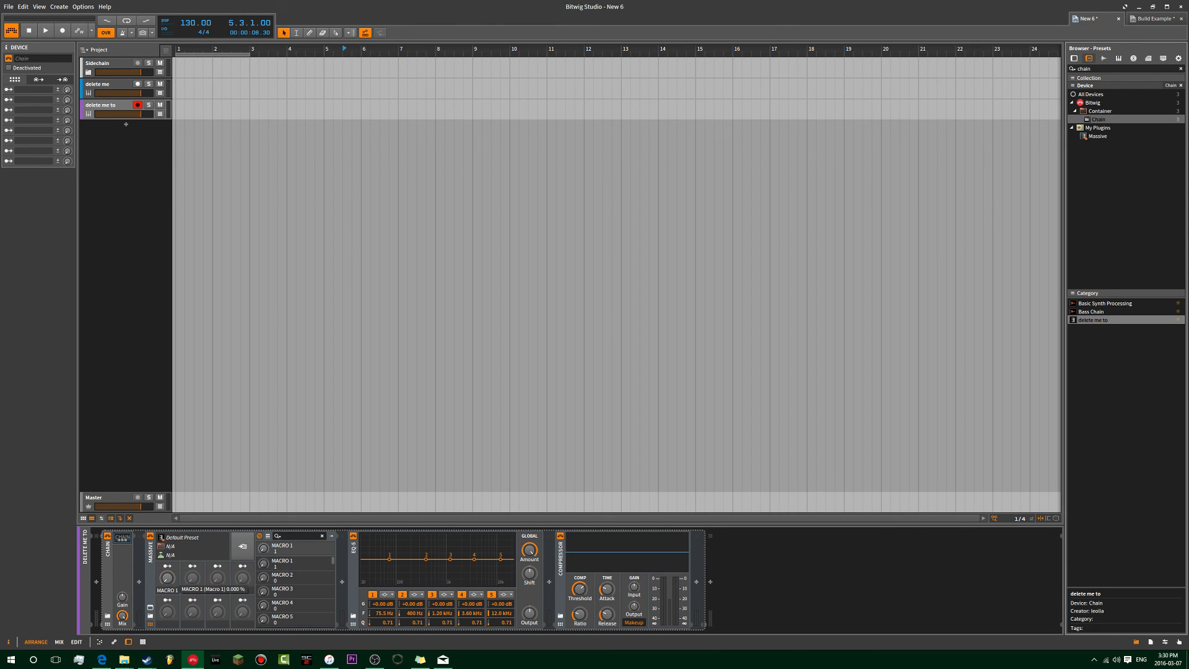
pyautogui.click(122, 539)
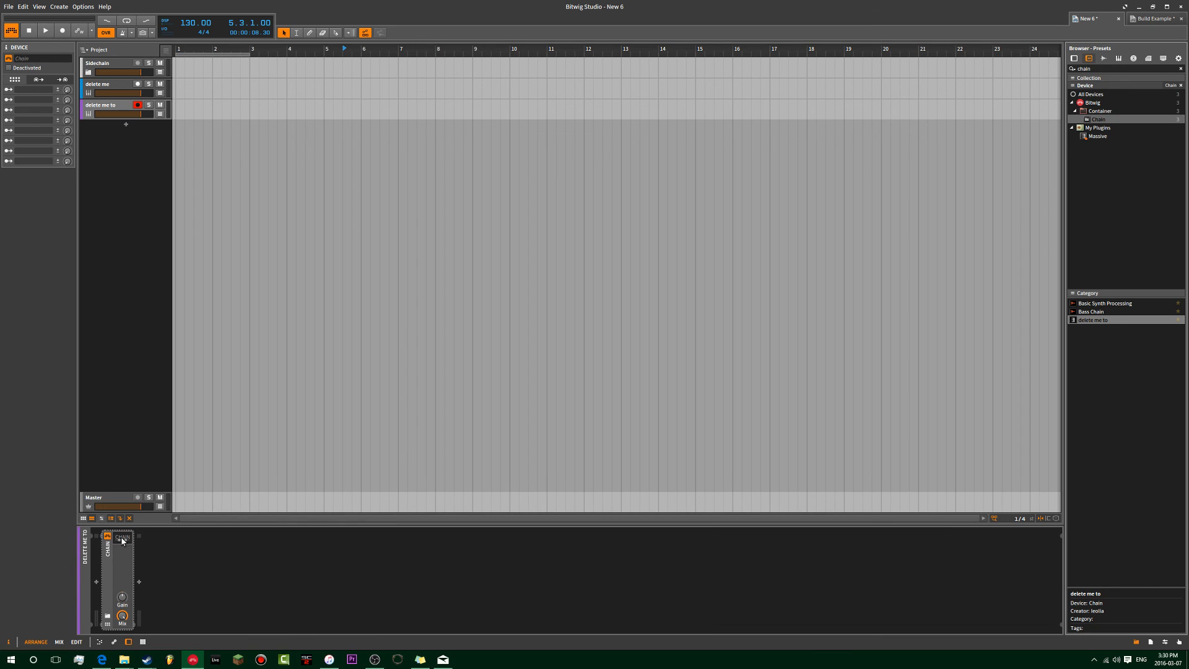
pyautogui.click(122, 539)
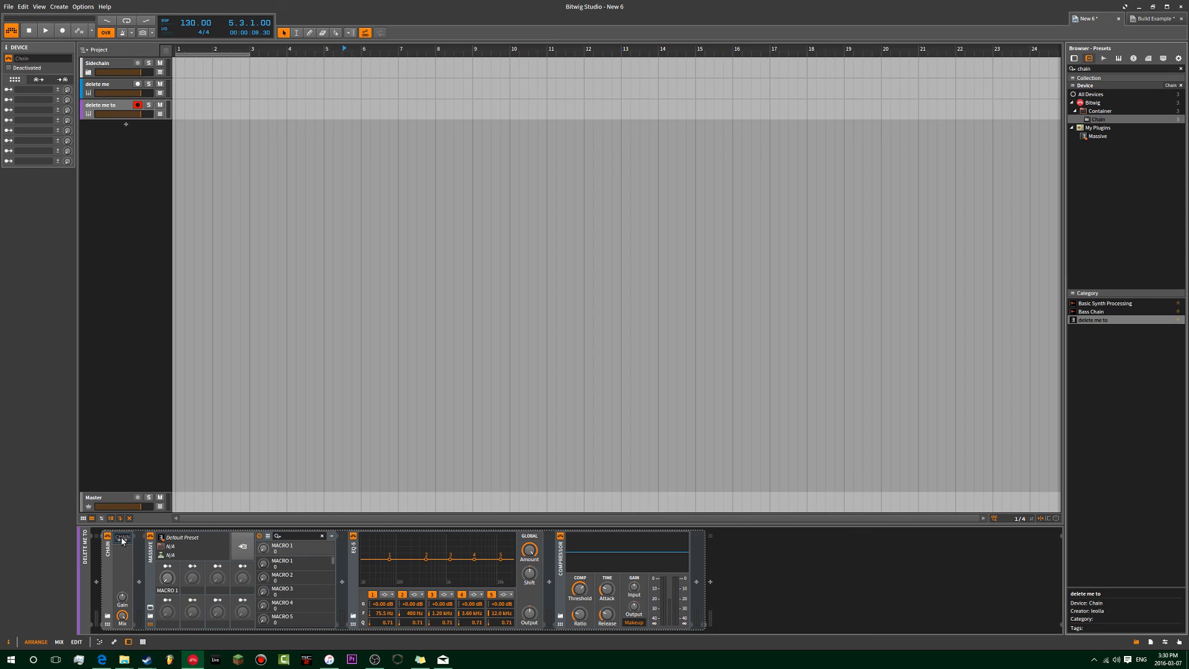
# - Play the empty arrangement briefly from the start, stop it, and return the play position to bar 1
pyautogui.click(177, 139)
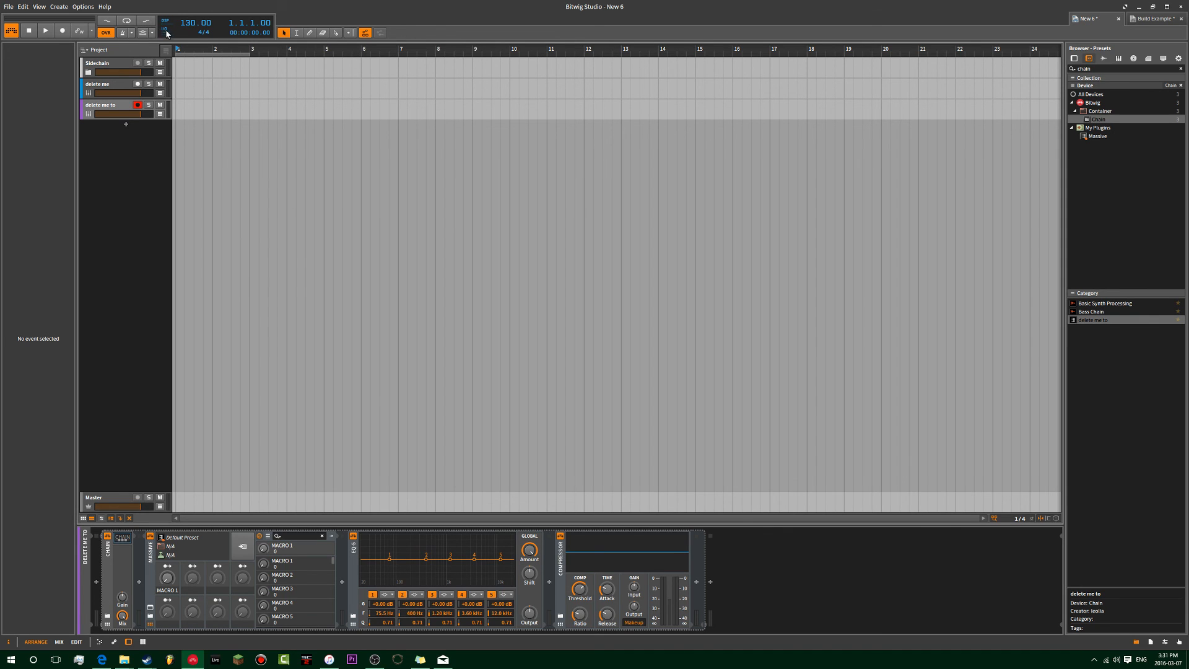
pyautogui.moveTo(179, 49); pyautogui.dragTo(179, 117)
pyautogui.moveTo(475, 93); pyautogui.dragTo(476, 48)
pyautogui.press('space')
pyautogui.press('space')
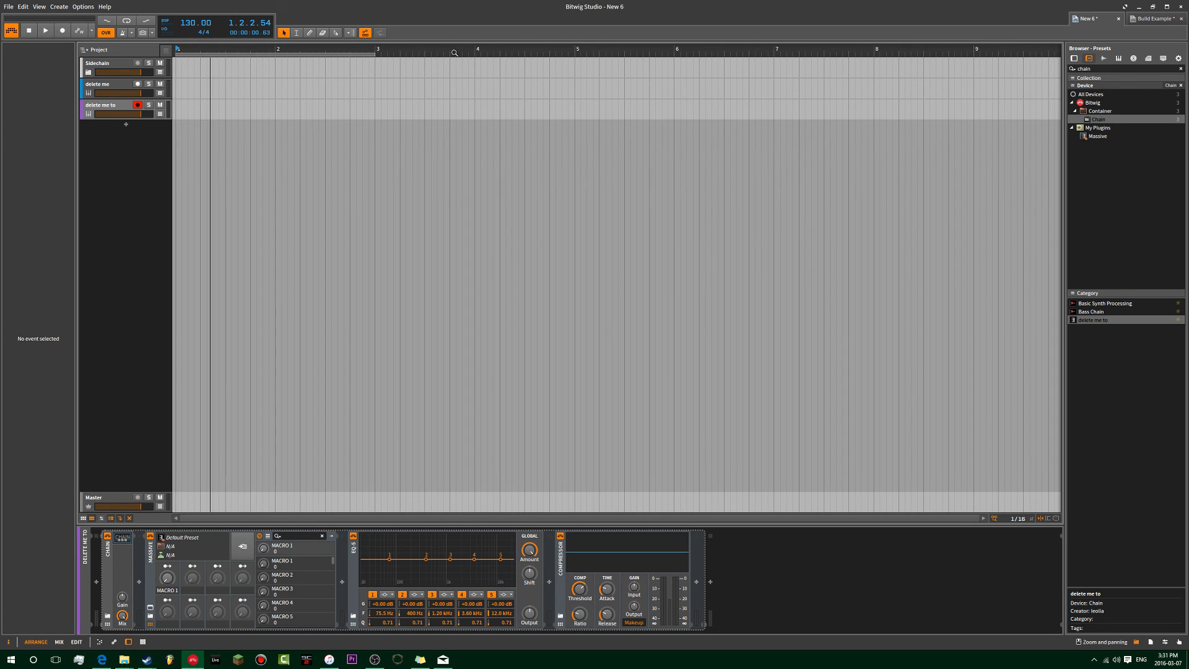
pyautogui.click(178, 51)
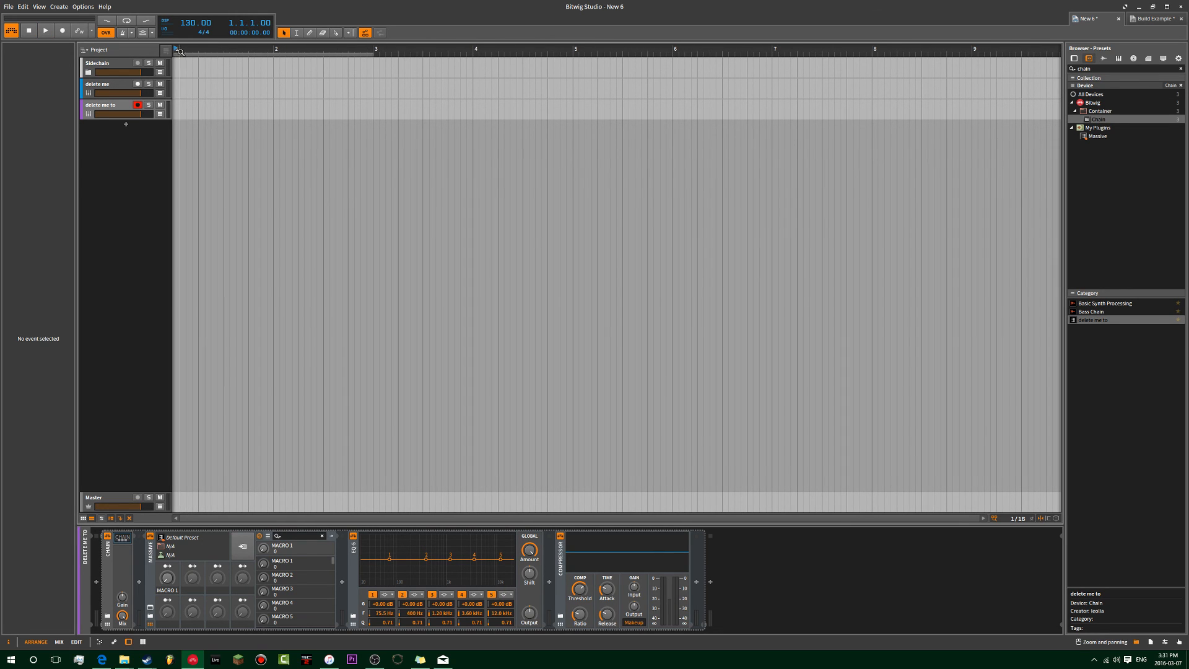
# - Show the metronome's volume and tick options, turn the metronome on and play the arrangement from bar 1
pyautogui.click(131, 32)
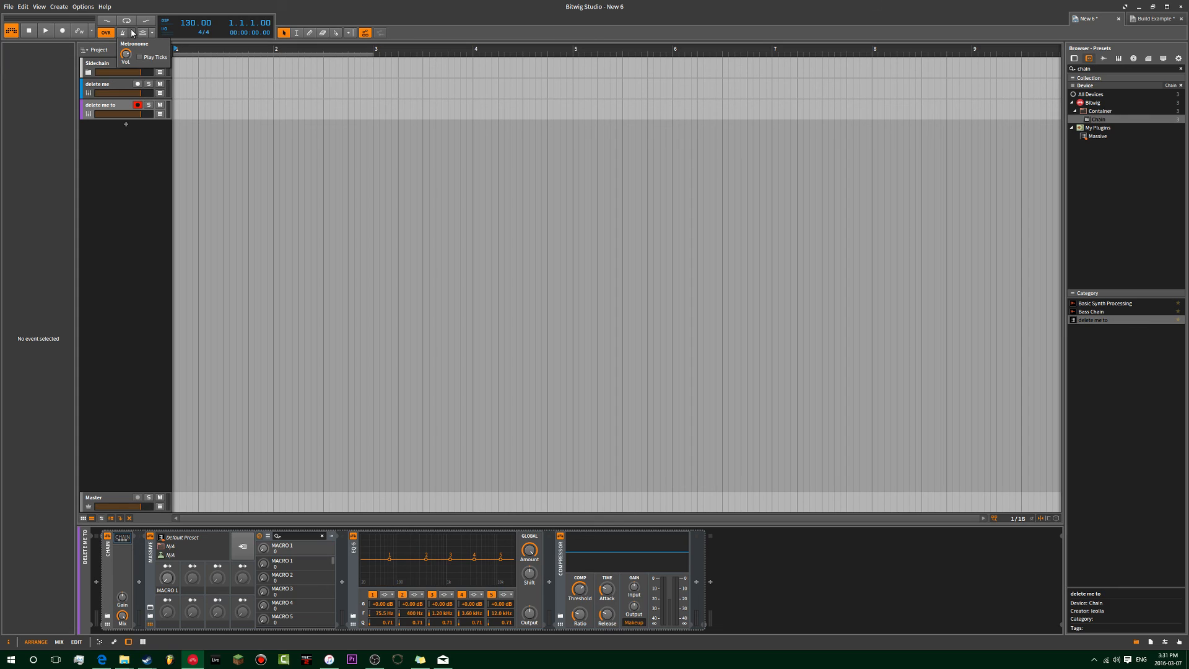
pyautogui.click(132, 33)
pyautogui.click(123, 33)
pyautogui.press('space')
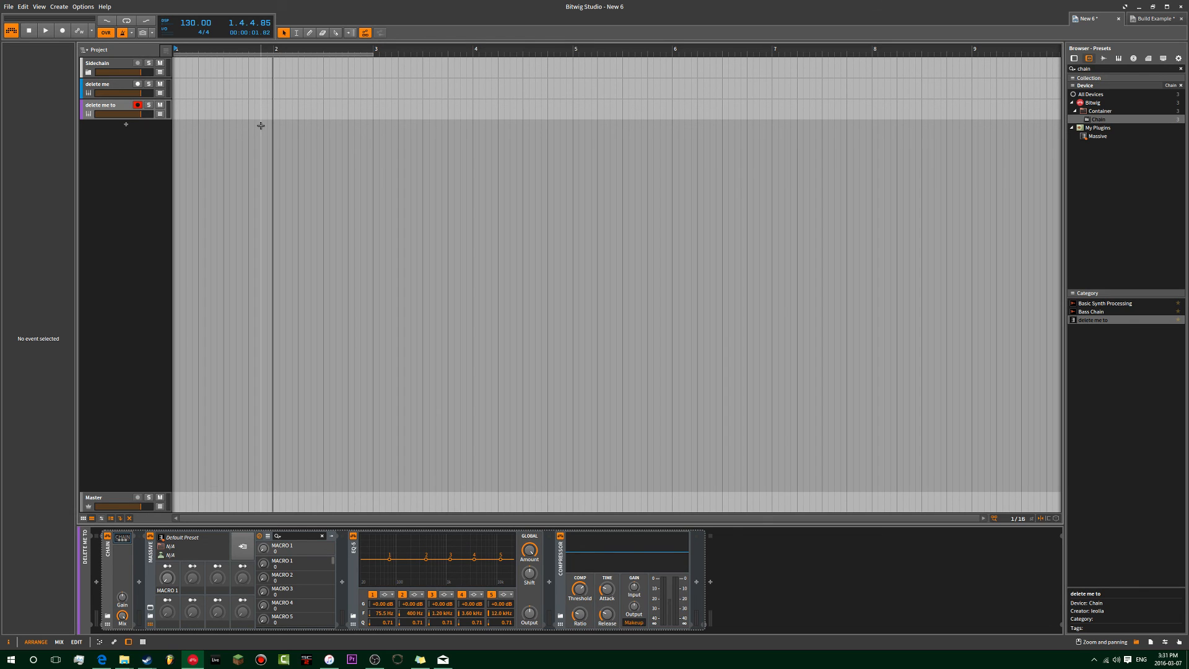
pyautogui.scroll(-3, 306, 115)
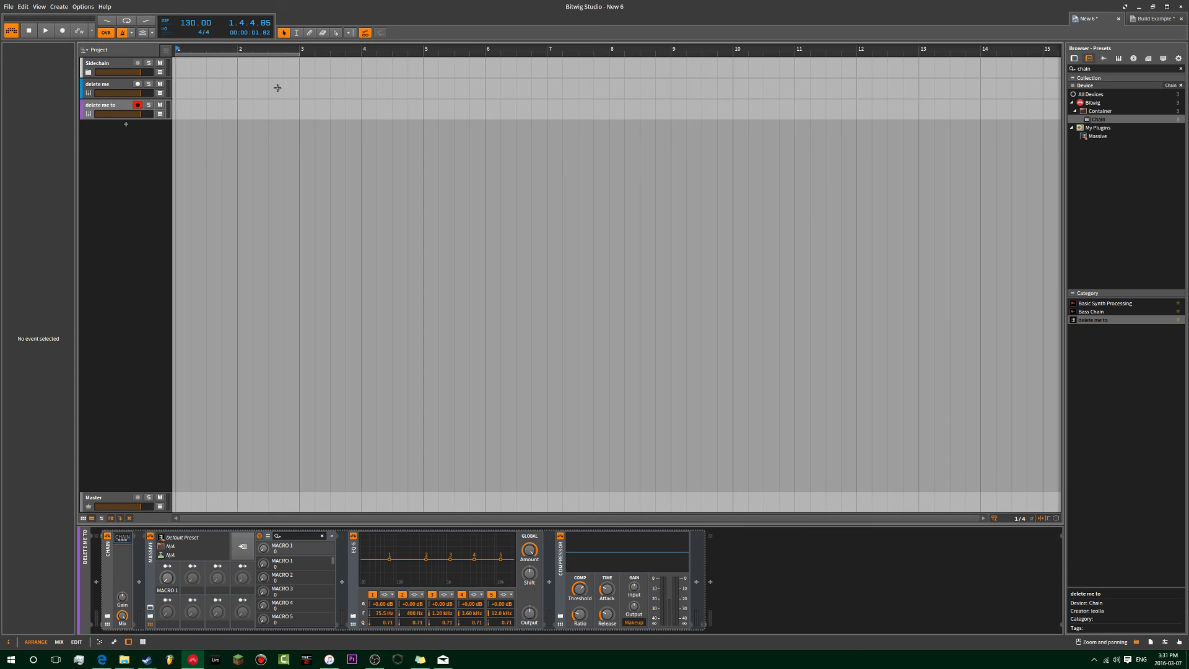